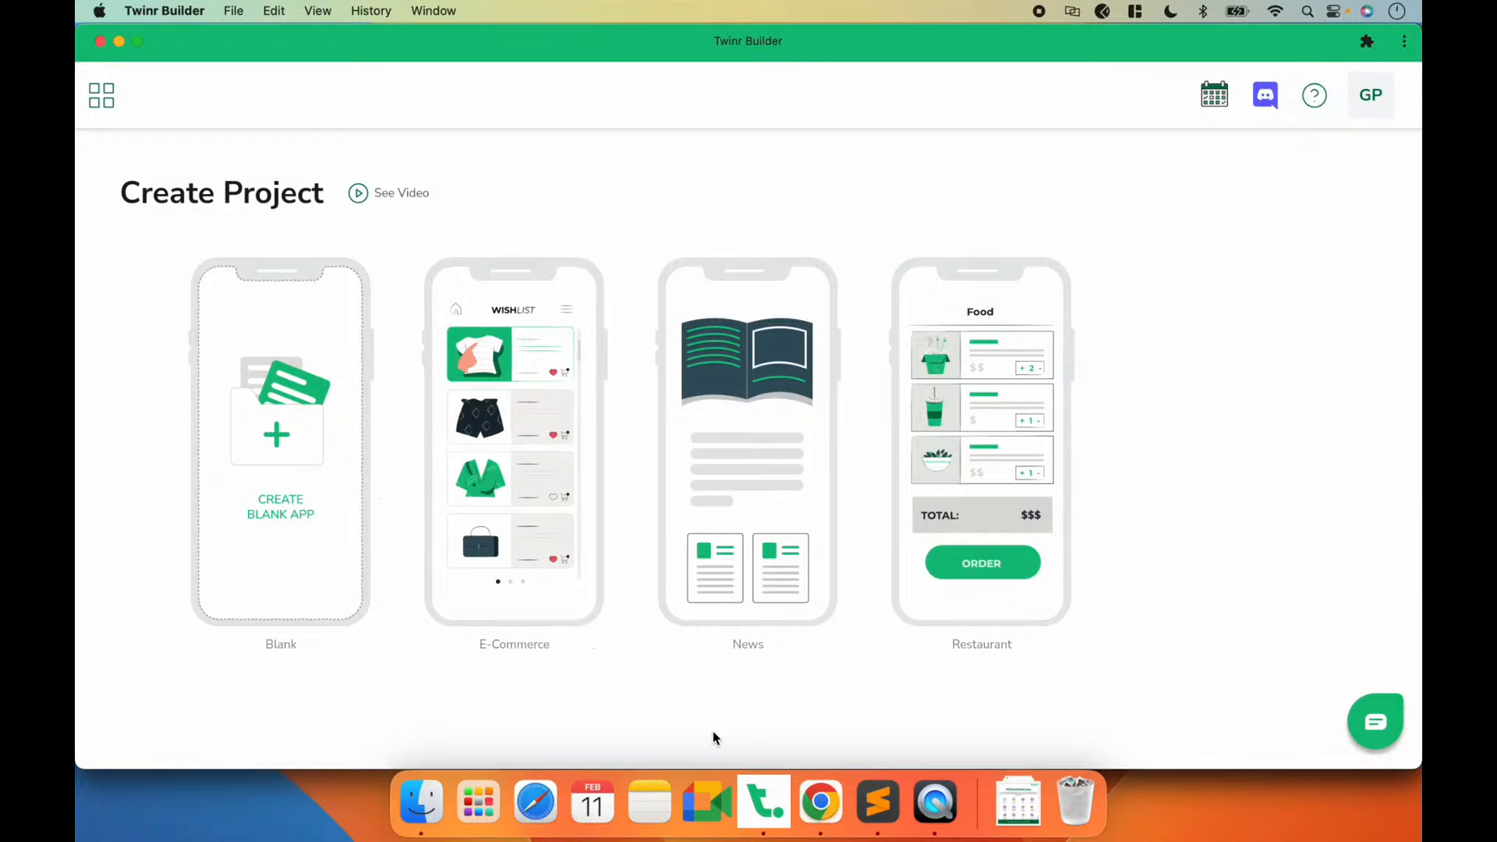
{"action": "left_click", "coordinate": [792, 429]}
{"action": "left_click", "coordinate": [237, 278]}
{"action": "type", "text": "Global News"}
{"action": "left_click", "coordinate": [213, 369]}
{"action": "type", "text": "https://globalnews.ca/"}
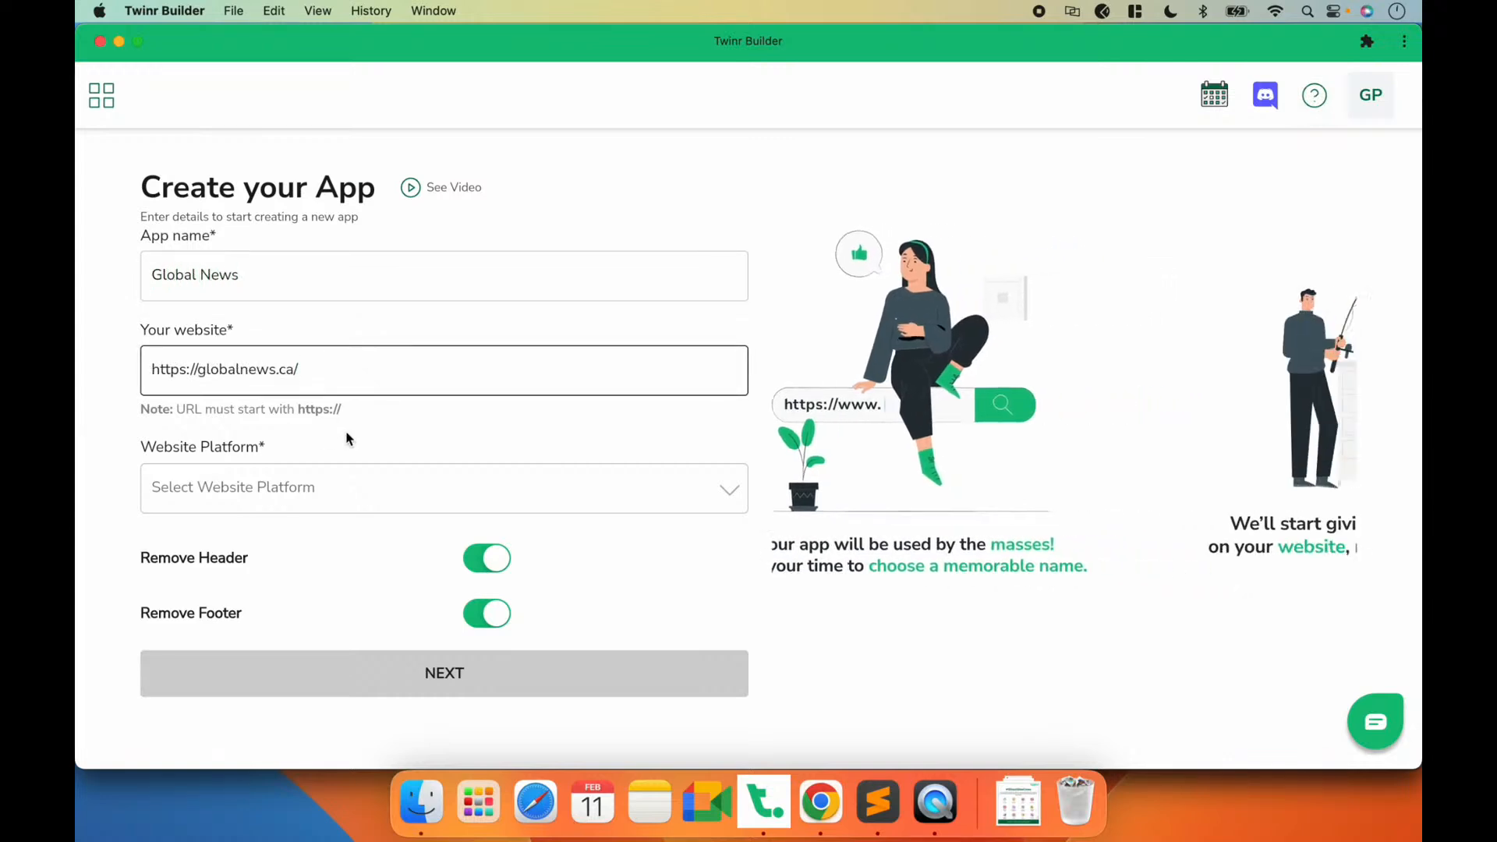
{"action": "left_click", "coordinate": [261, 484]}
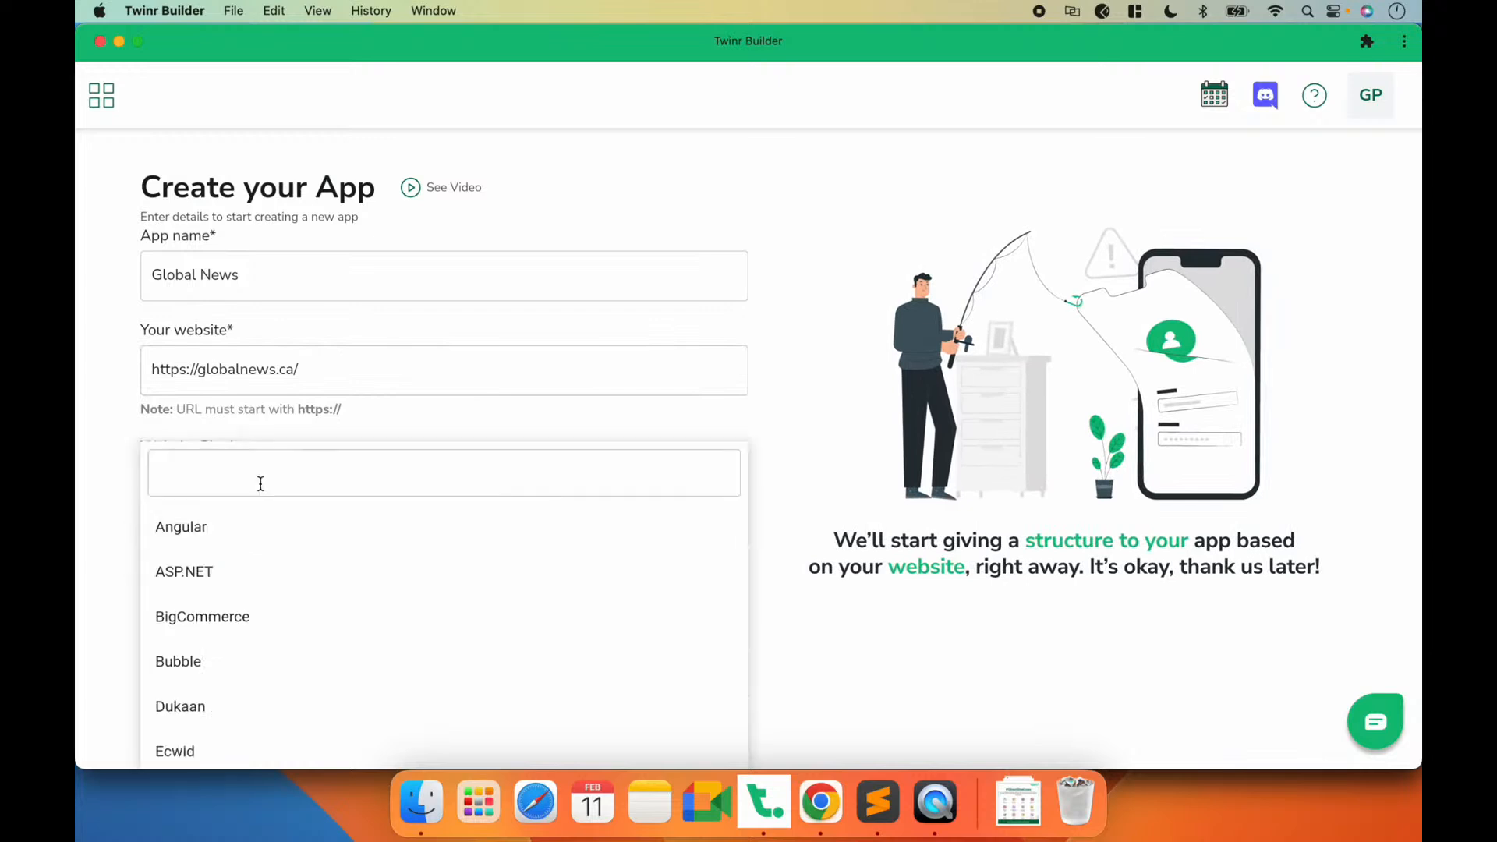
{"action": "left_click", "coordinate": [200, 528]}
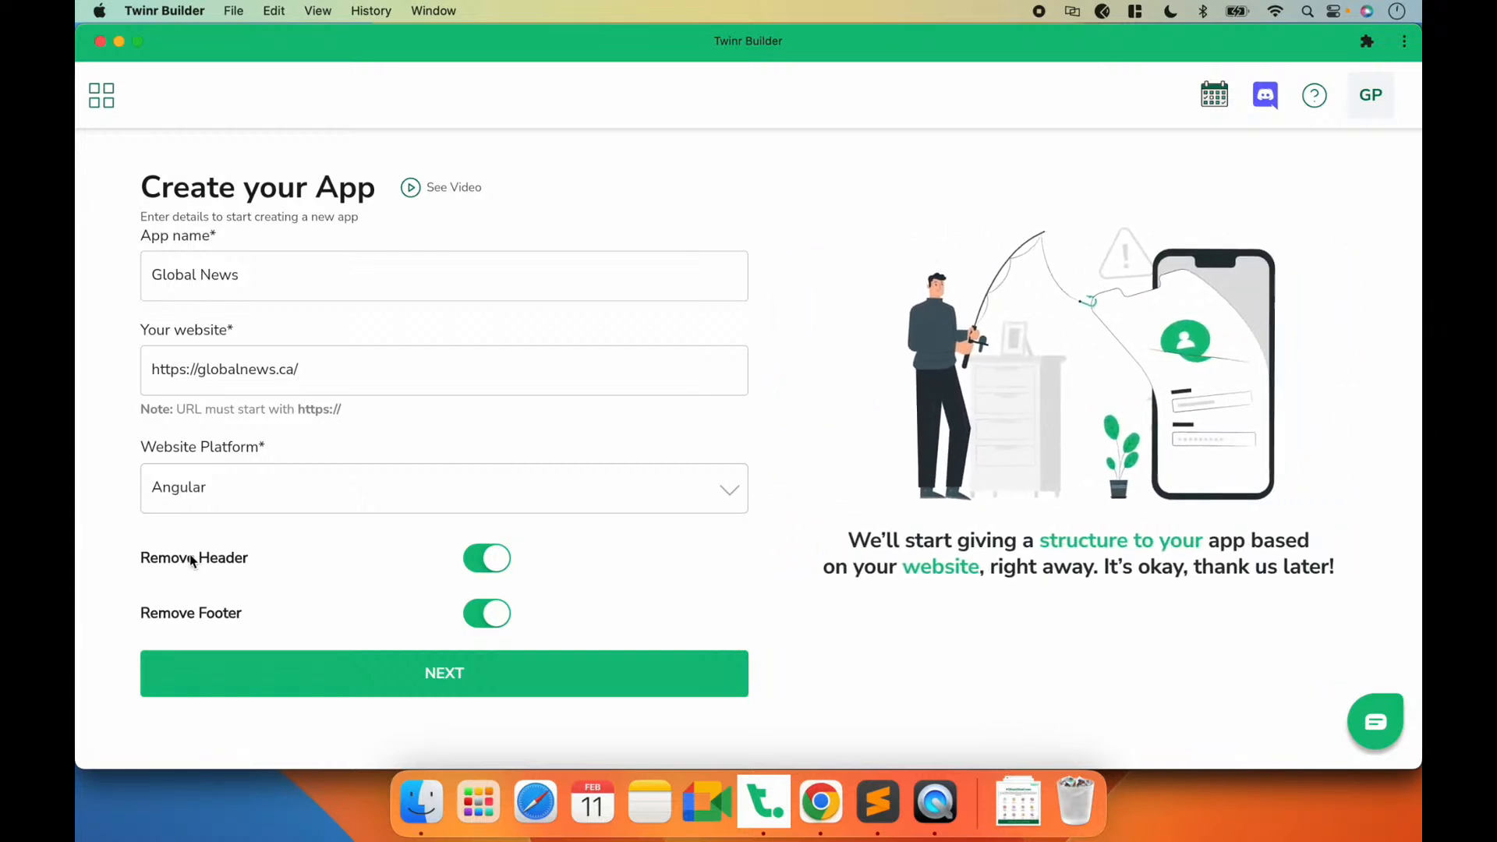
Step: Switch to Chrome and inspect the Global News home page in the iPhone 12 Pro mobile view
{"action": "left_click", "coordinate": [820, 801]}
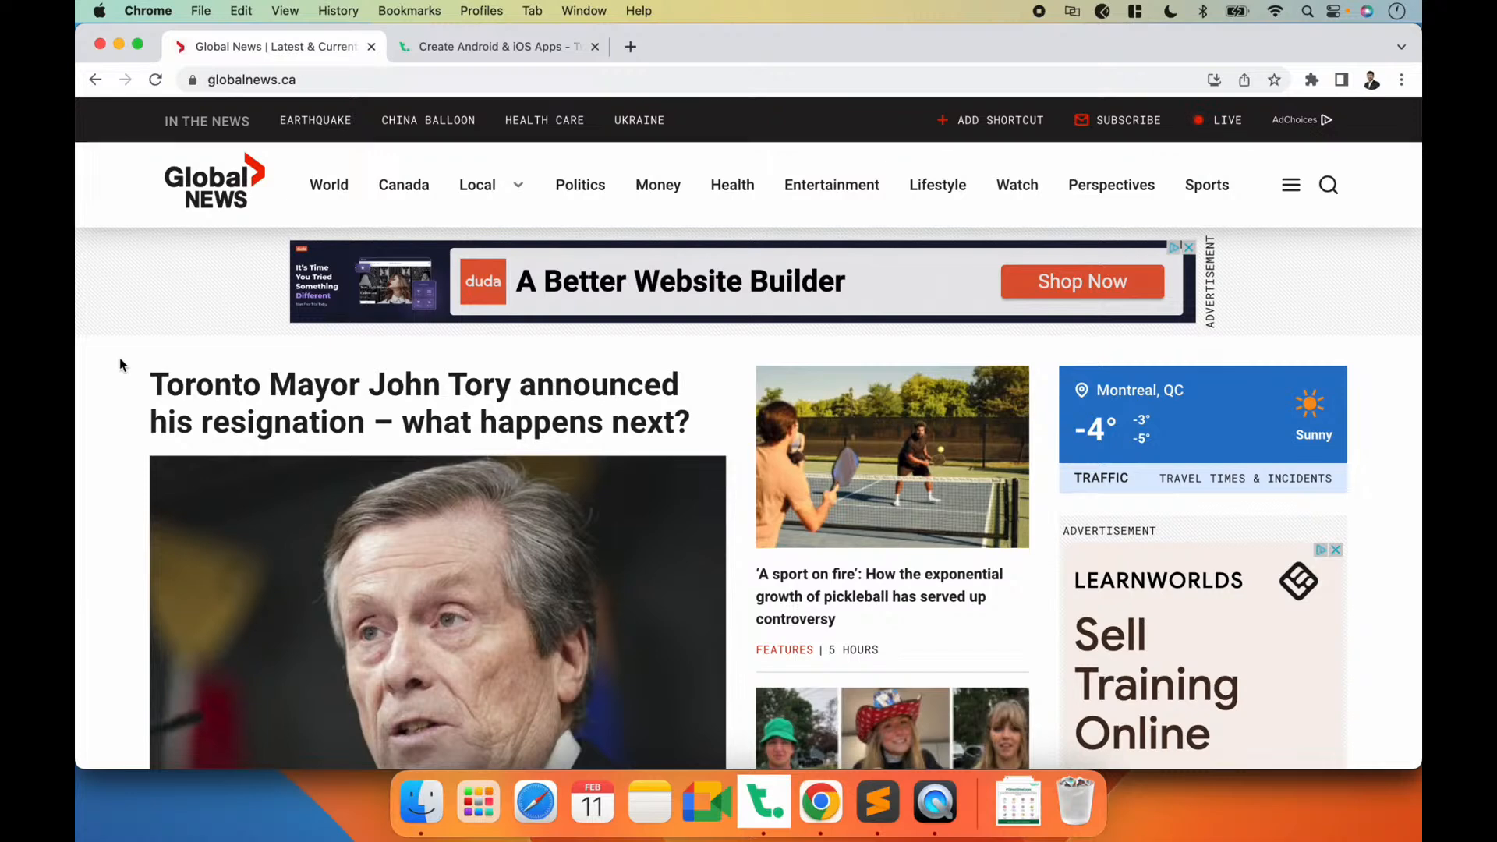
{"action": "right_click", "coordinate": [121, 363]}
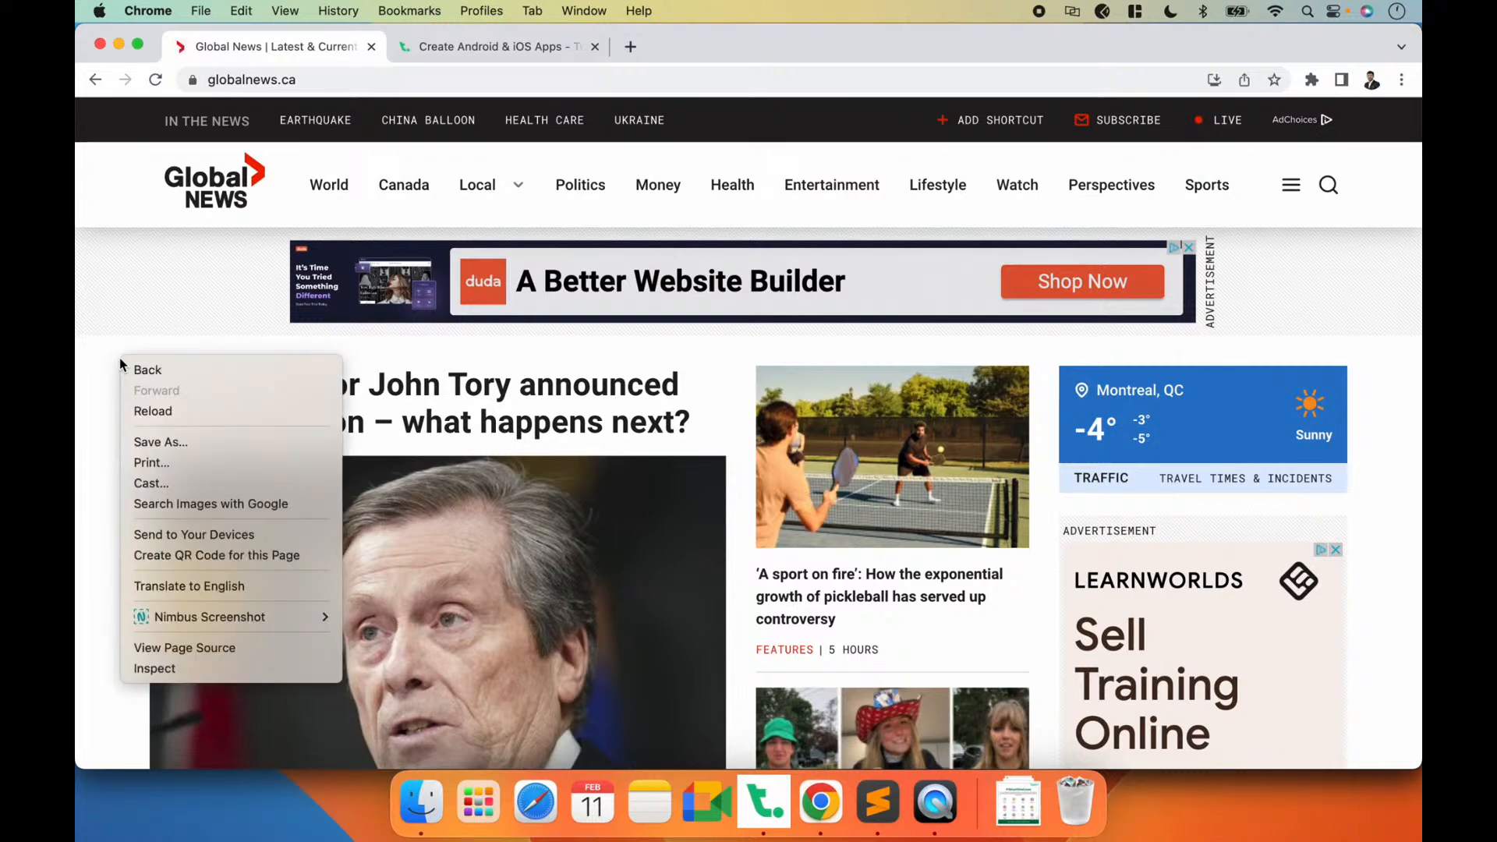
{"action": "left_click", "coordinate": [166, 669]}
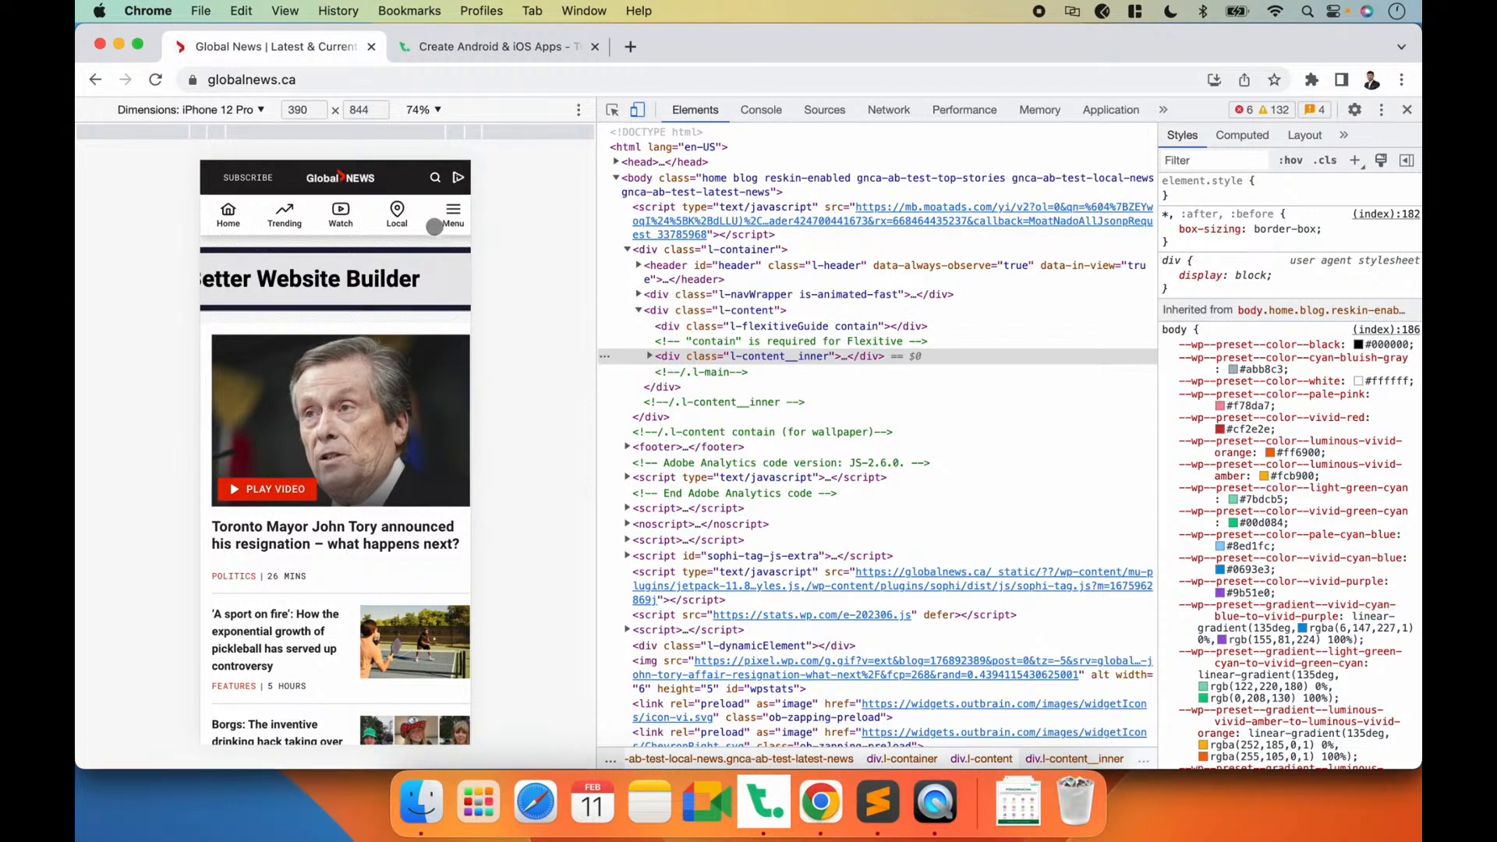
Step: Examine the header and footer of the Global News mobile site
{"action": "scroll", "coordinate": [402, 355], "scroll_direction": "down", "scroll_amount": 2}
{"action": "scroll", "coordinate": [402, 356], "scroll_direction": "up", "scroll_amount": 2}
{"action": "scroll", "coordinate": [420, 333], "scroll_direction": "down", "scroll_amount": 5}
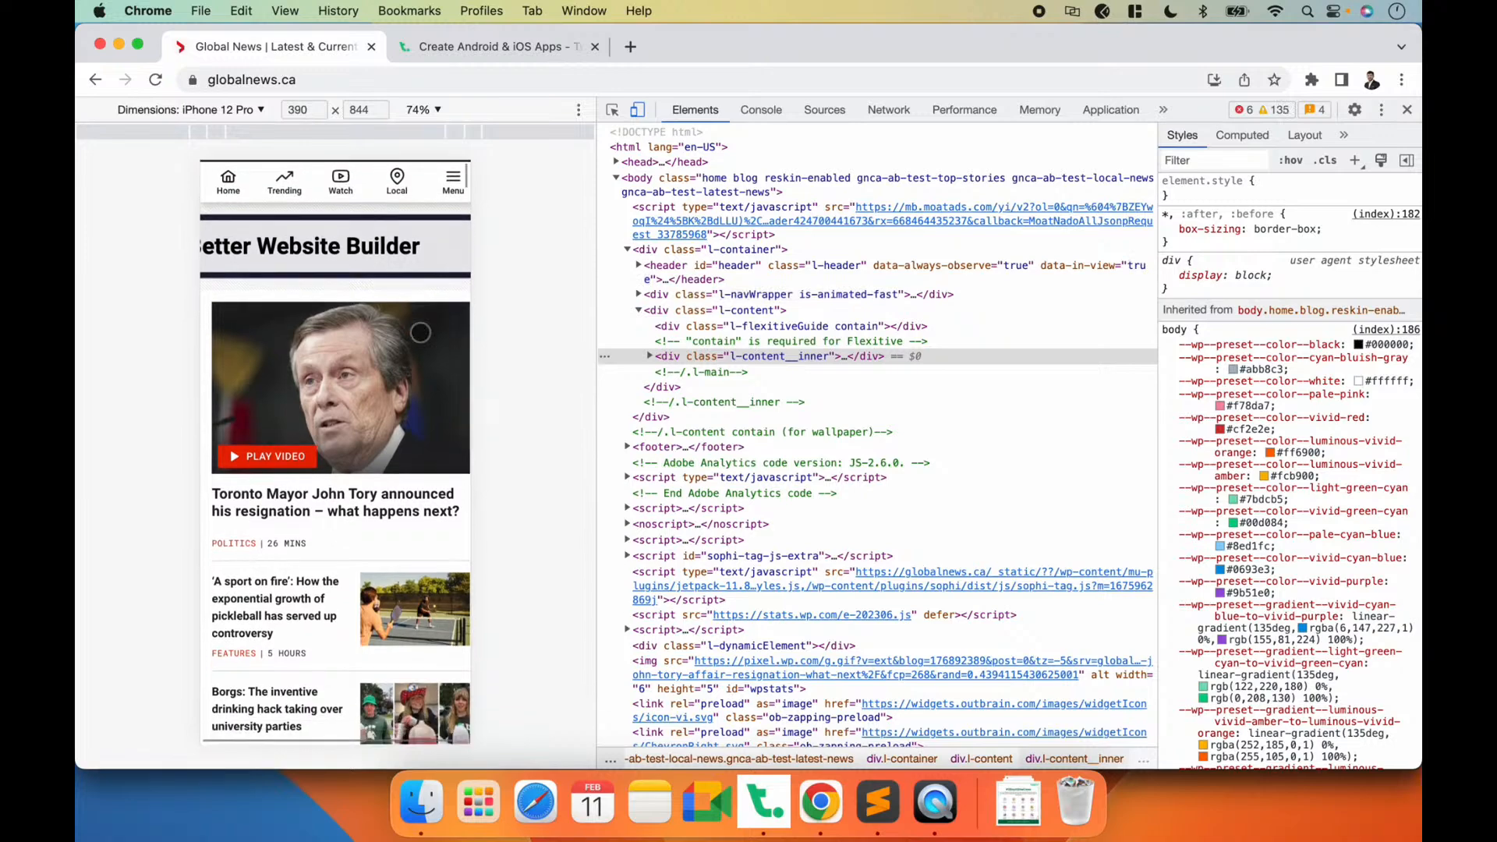
{"action": "scroll", "coordinate": [420, 333], "scroll_direction": "down", "scroll_amount": 15}
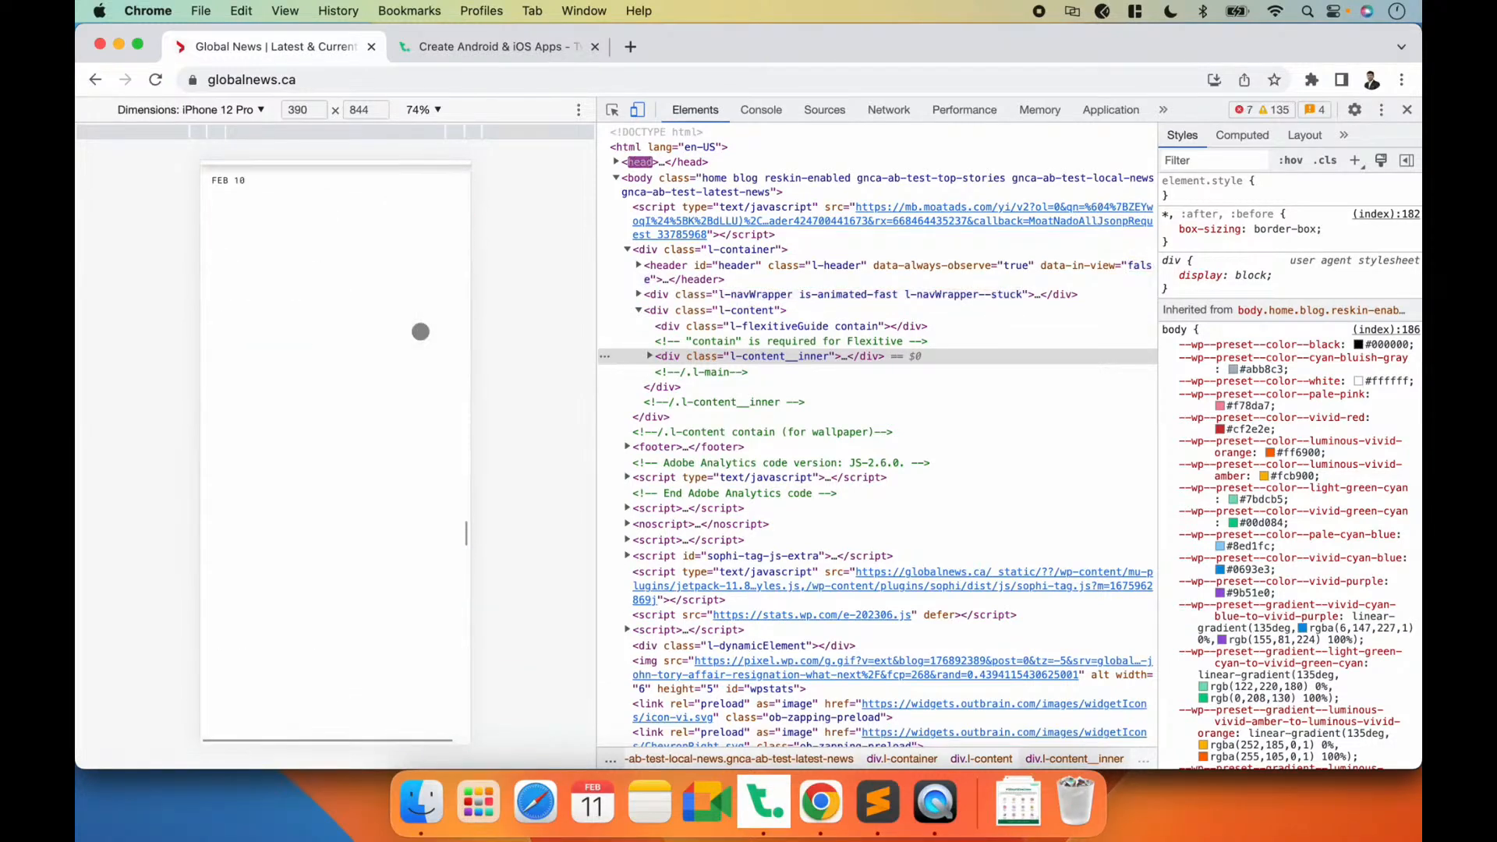
{"action": "scroll", "coordinate": [420, 330], "scroll_direction": "down", "scroll_amount": 15}
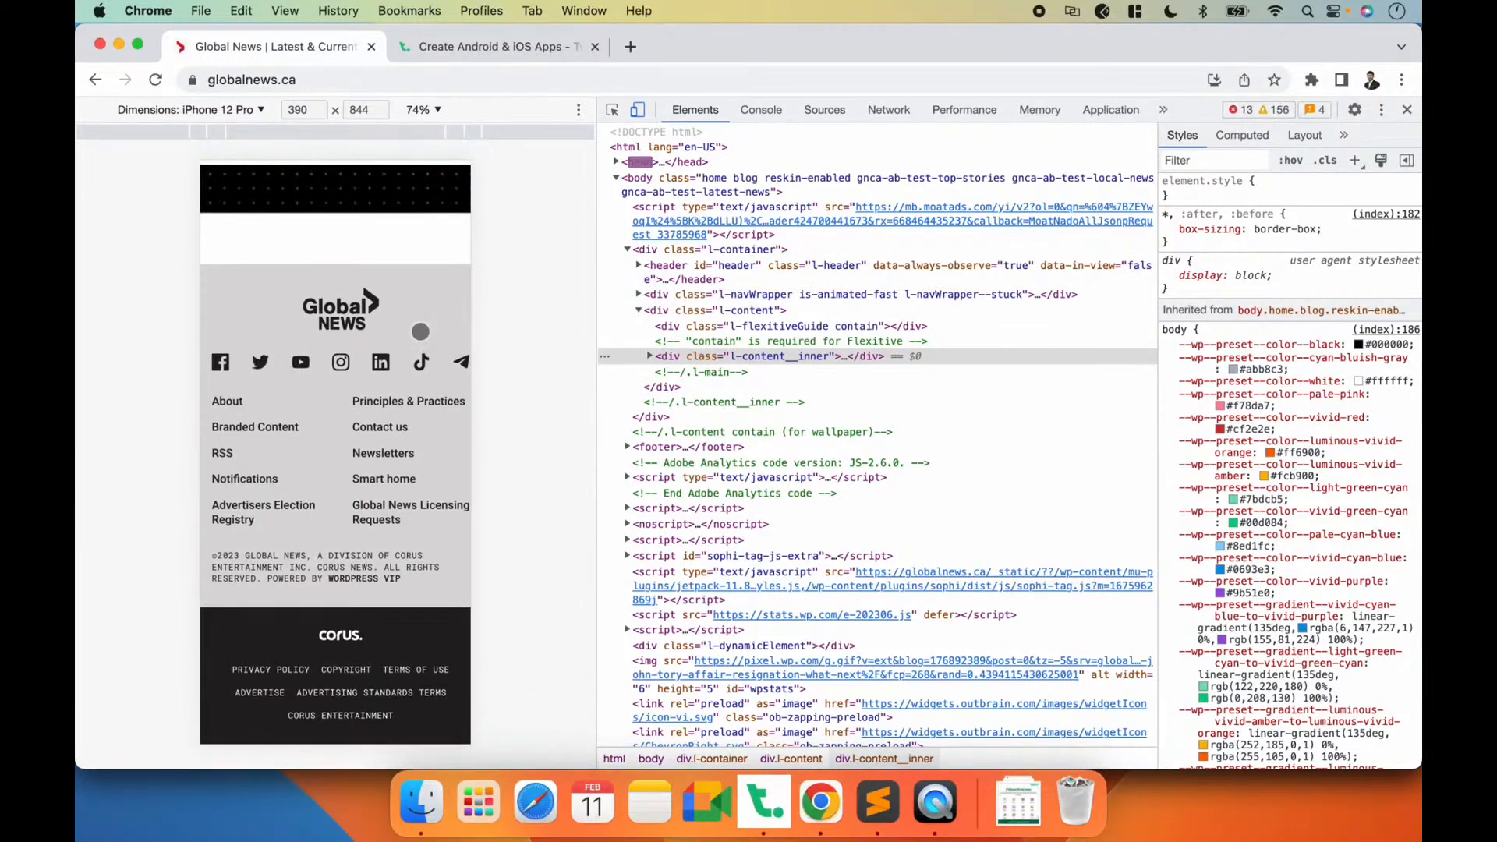
{"action": "scroll", "coordinate": [421, 332], "scroll_direction": "up", "scroll_amount": 5}
{"action": "scroll", "coordinate": [421, 331], "scroll_direction": "down", "scroll_amount": 10}
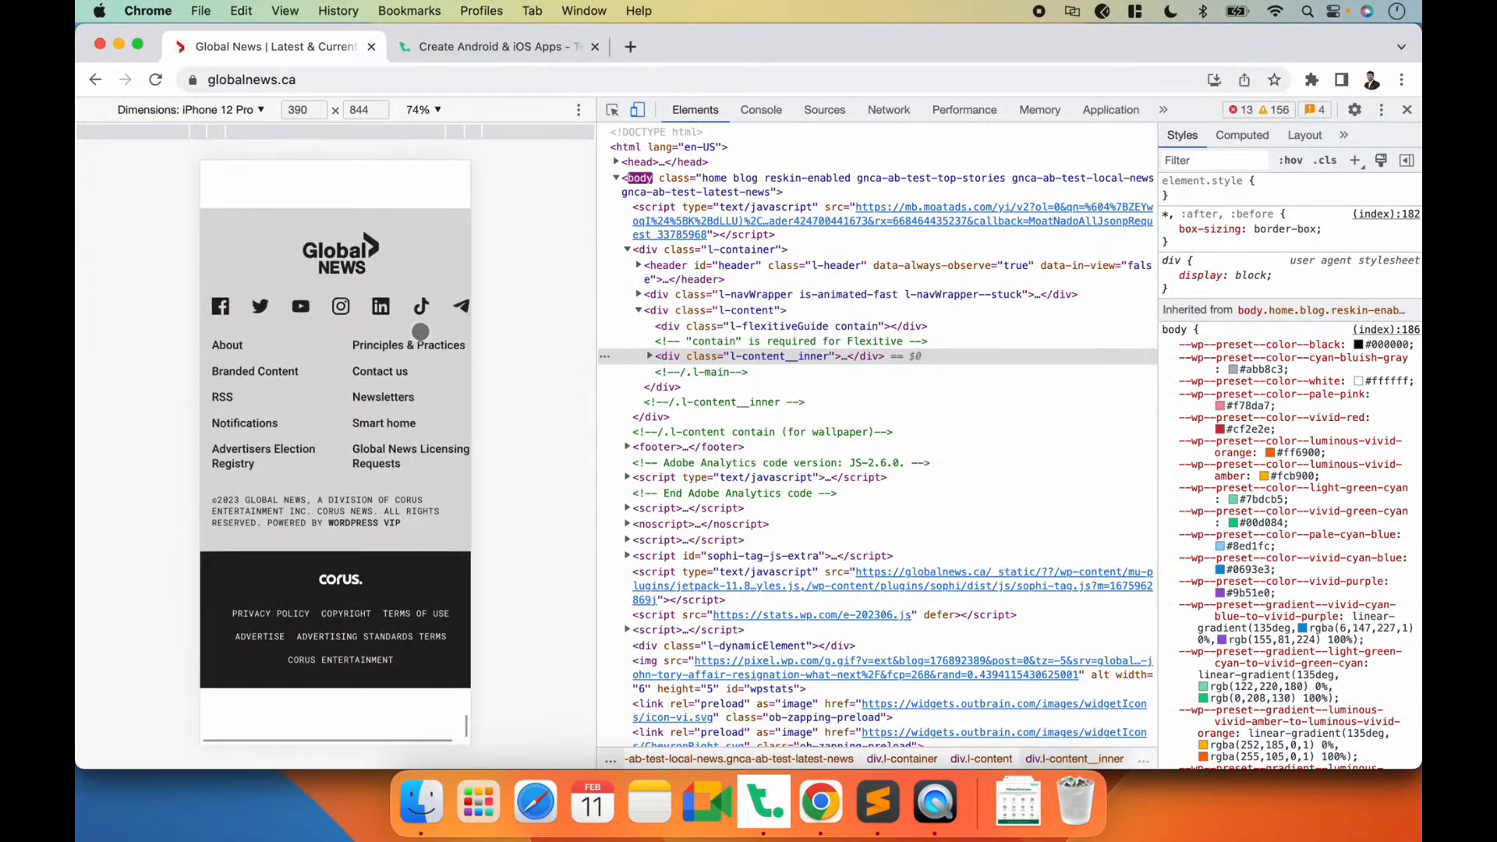
{"action": "scroll", "coordinate": [421, 347], "scroll_direction": "up", "scroll_amount": 5}
{"action": "scroll", "coordinate": [401, 492], "scroll_direction": "down", "scroll_amount": 5}
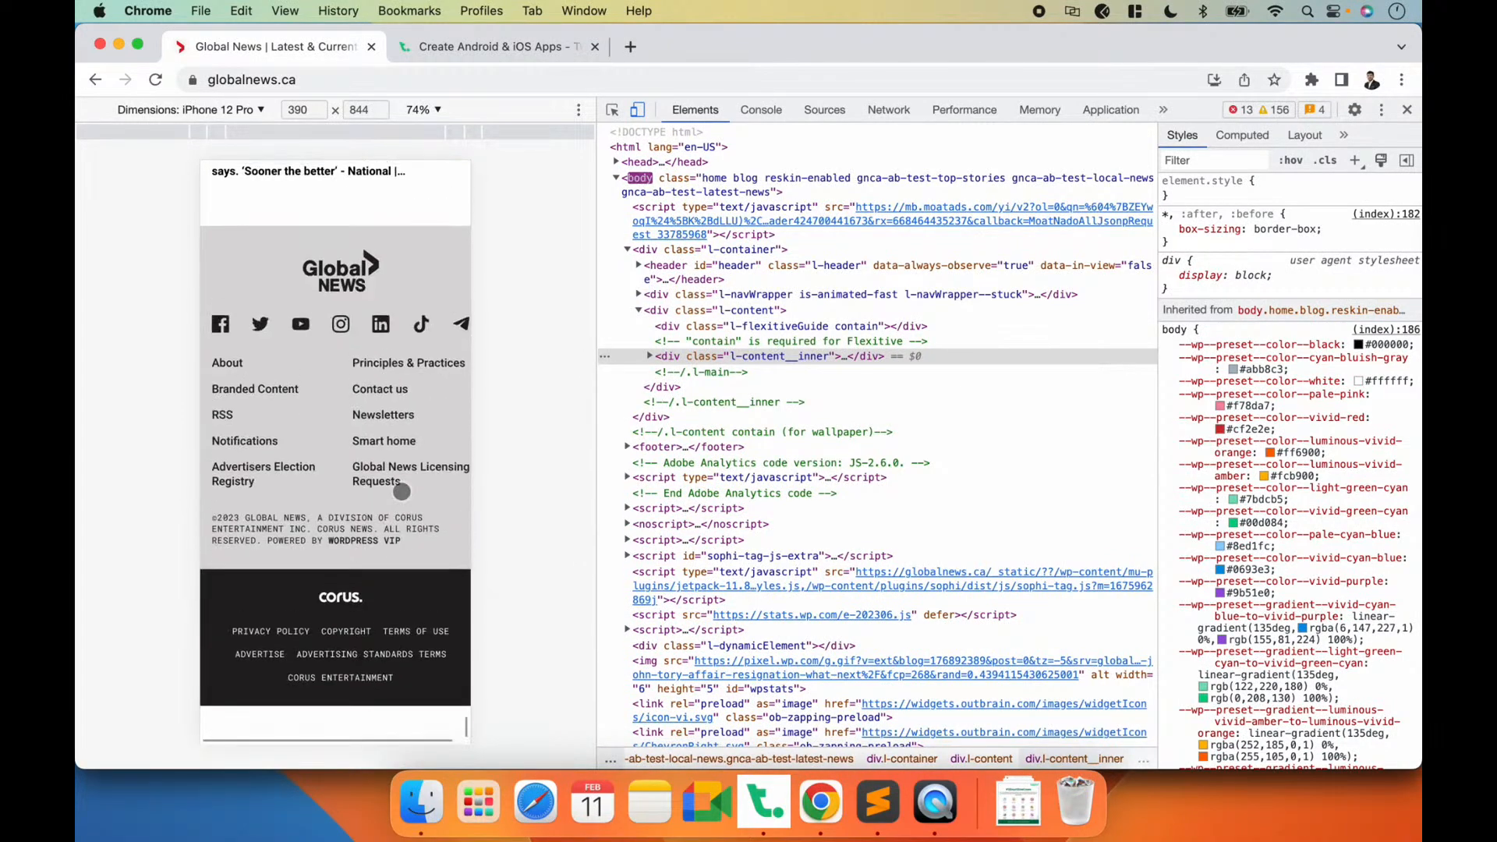
{"action": "scroll", "coordinate": [402, 492], "scroll_direction": "up", "scroll_amount": 5}
{"action": "scroll", "coordinate": [401, 494], "scroll_direction": "down", "scroll_amount": 3}
{"action": "scroll", "coordinate": [406, 472], "scroll_direction": "up", "scroll_amount": 3}
{"action": "scroll", "coordinate": [406, 472], "scroll_direction": "up", "scroll_amount": 15}
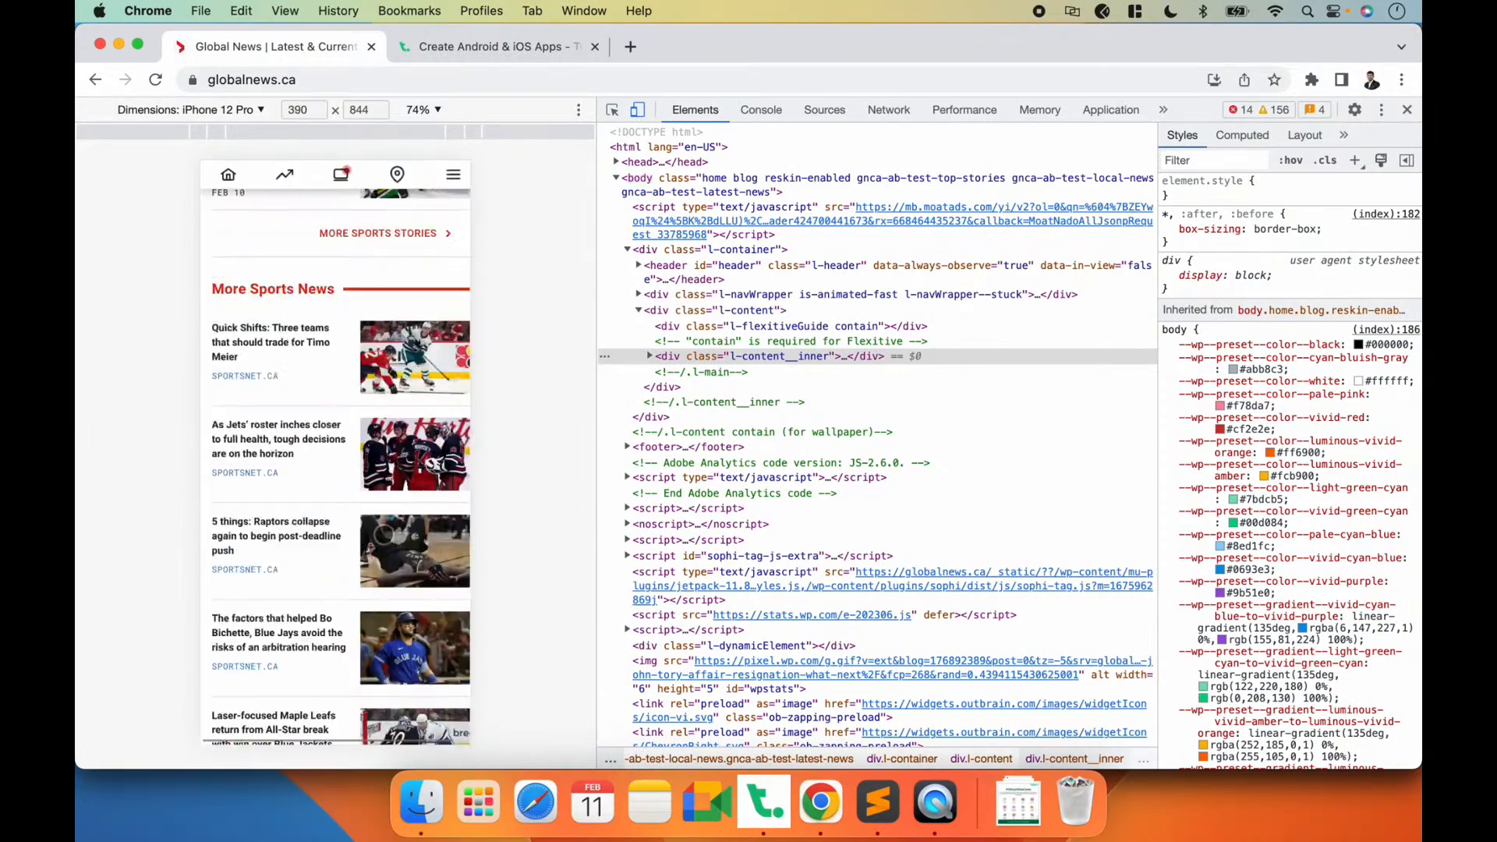
{"action": "scroll", "coordinate": [384, 535], "scroll_direction": "up", "scroll_amount": 10}
{"action": "scroll", "coordinate": [386, 407], "scroll_direction": "up", "scroll_amount": 15}
{"action": "scroll", "coordinate": [388, 406], "scroll_direction": "up", "scroll_amount": 10}
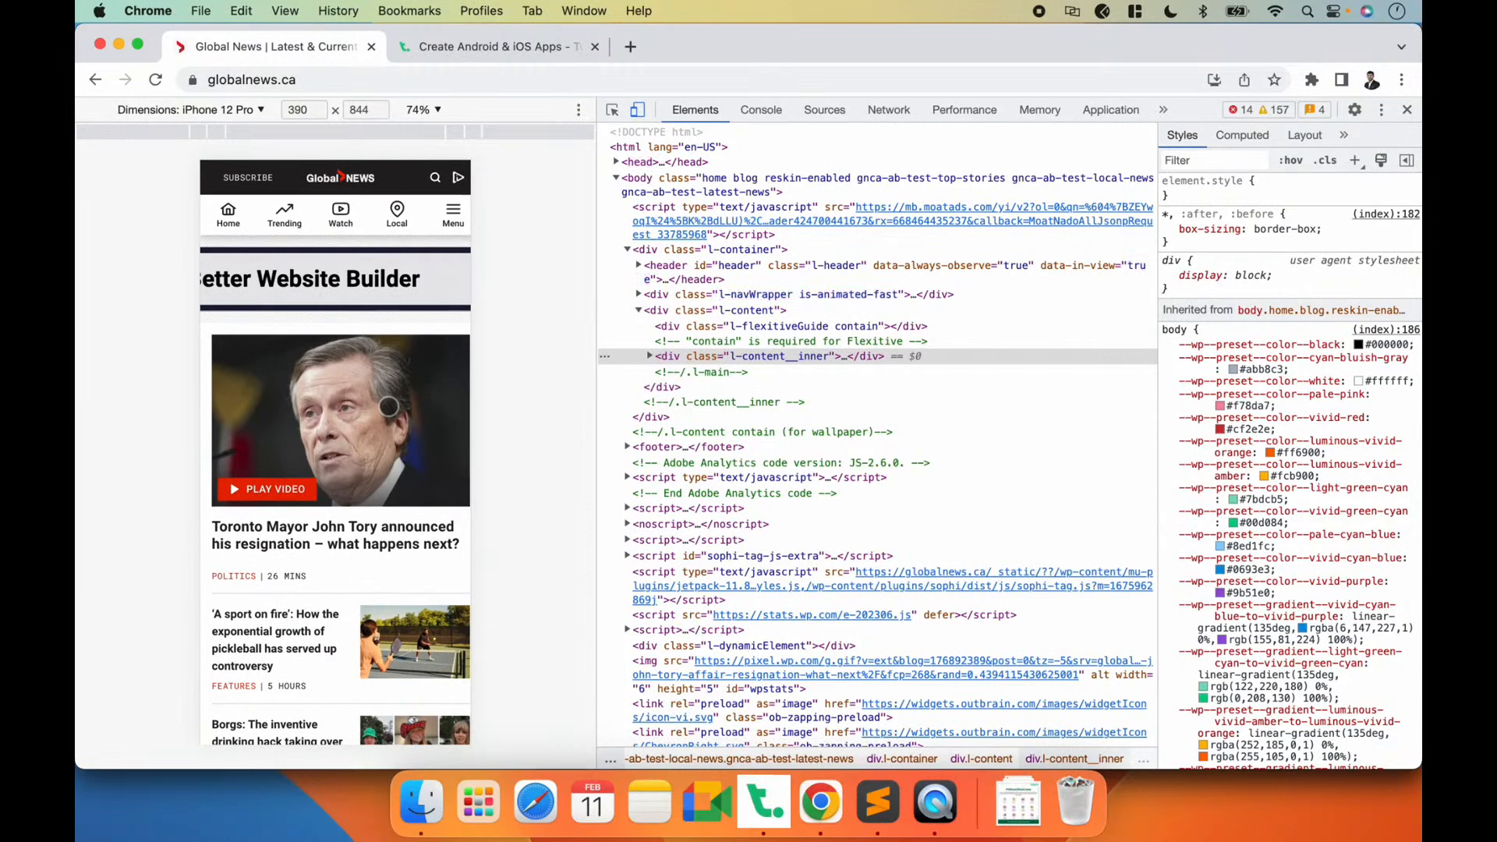
Step: Compare with the app form in Twinr Builder, then return to Chrome and inspect the mobile site's header element
{"action": "key", "text": "super+Tab"}
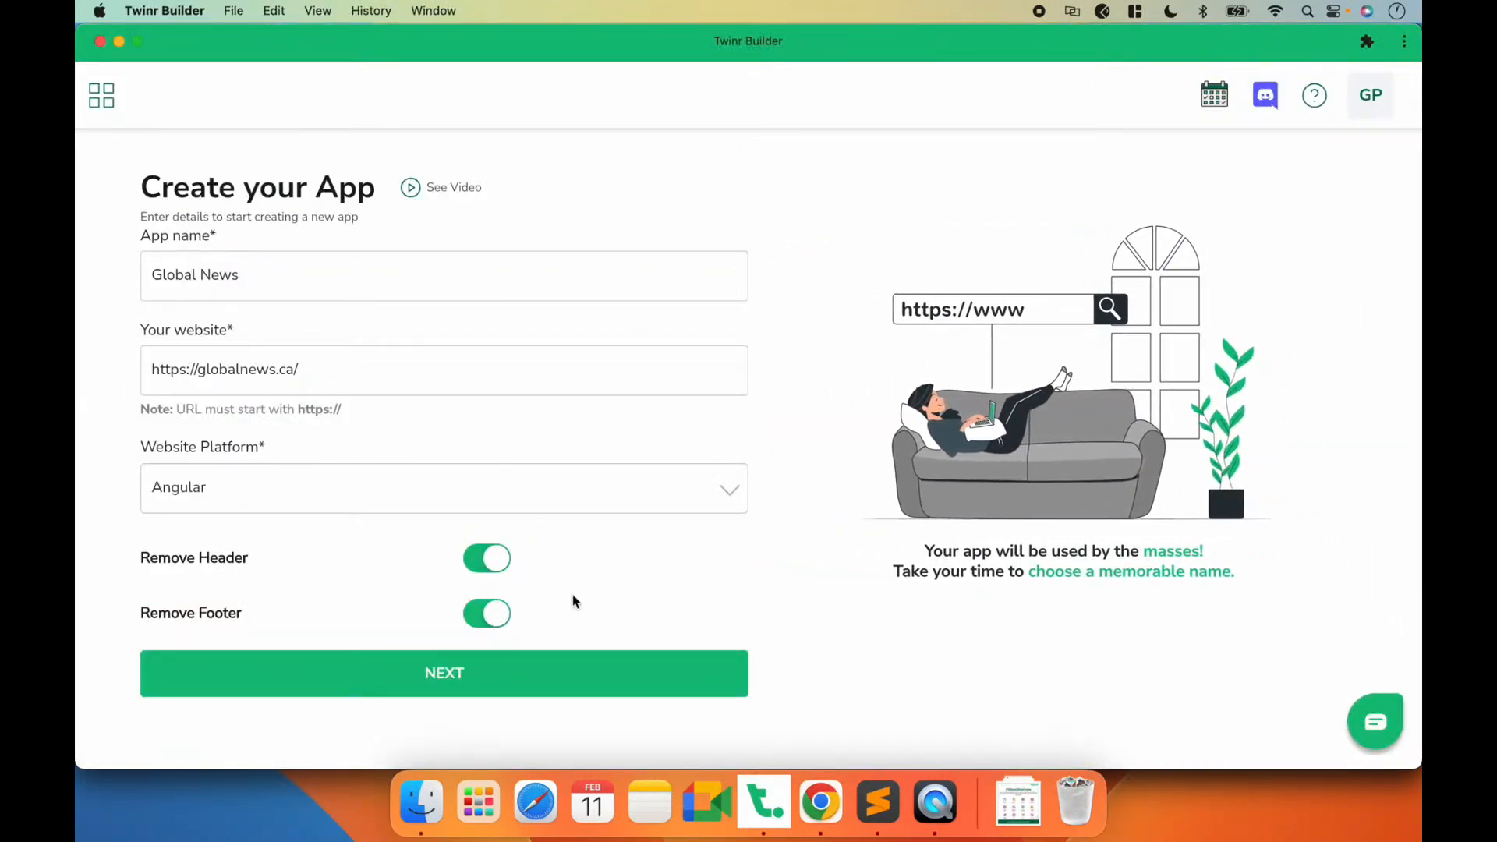
{"action": "key", "text": "super+Tab"}
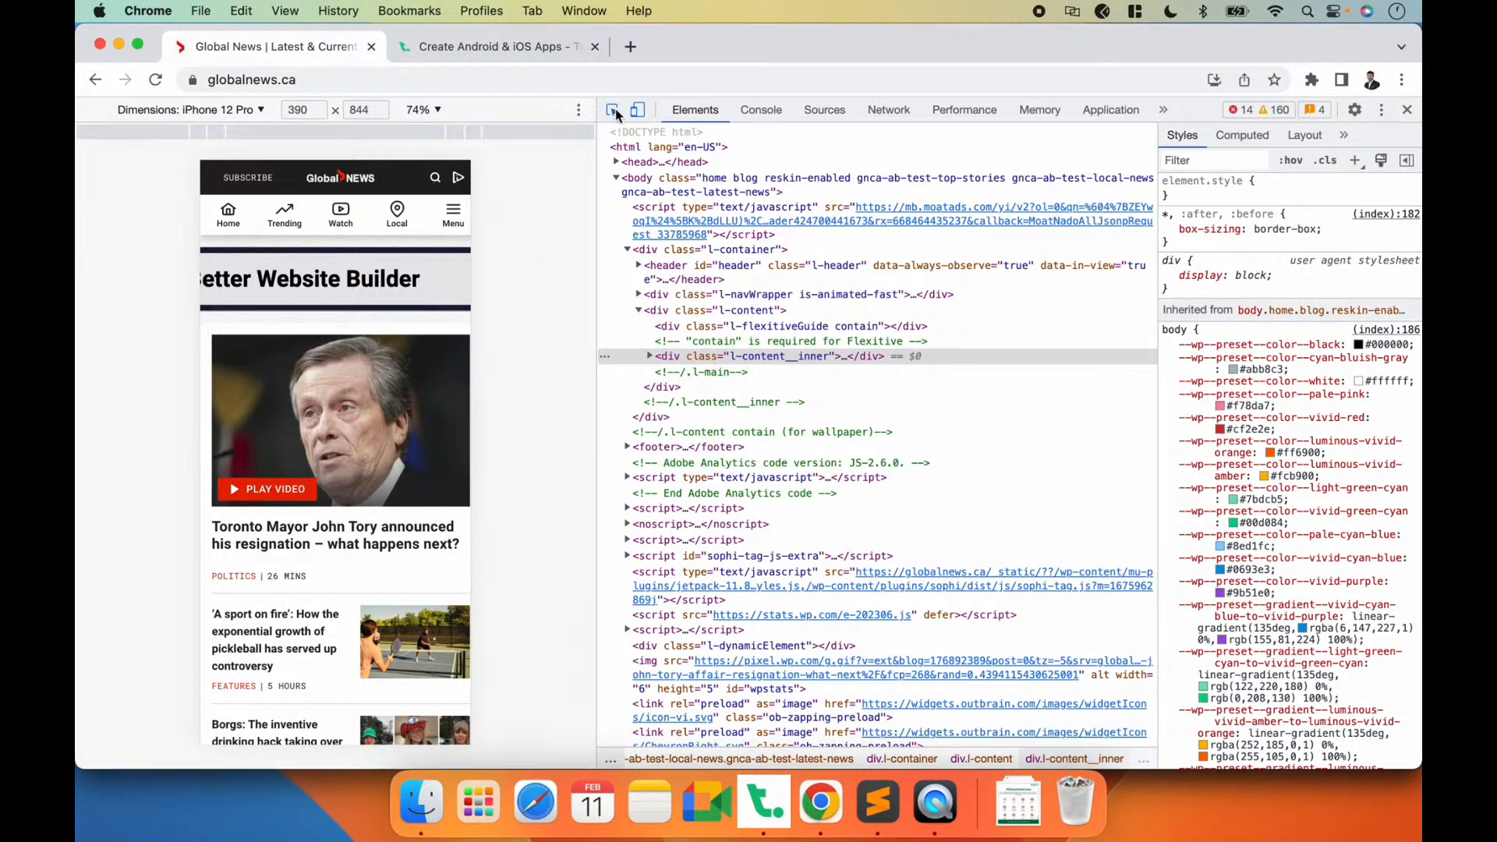
{"action": "left_click", "coordinate": [203, 160]}
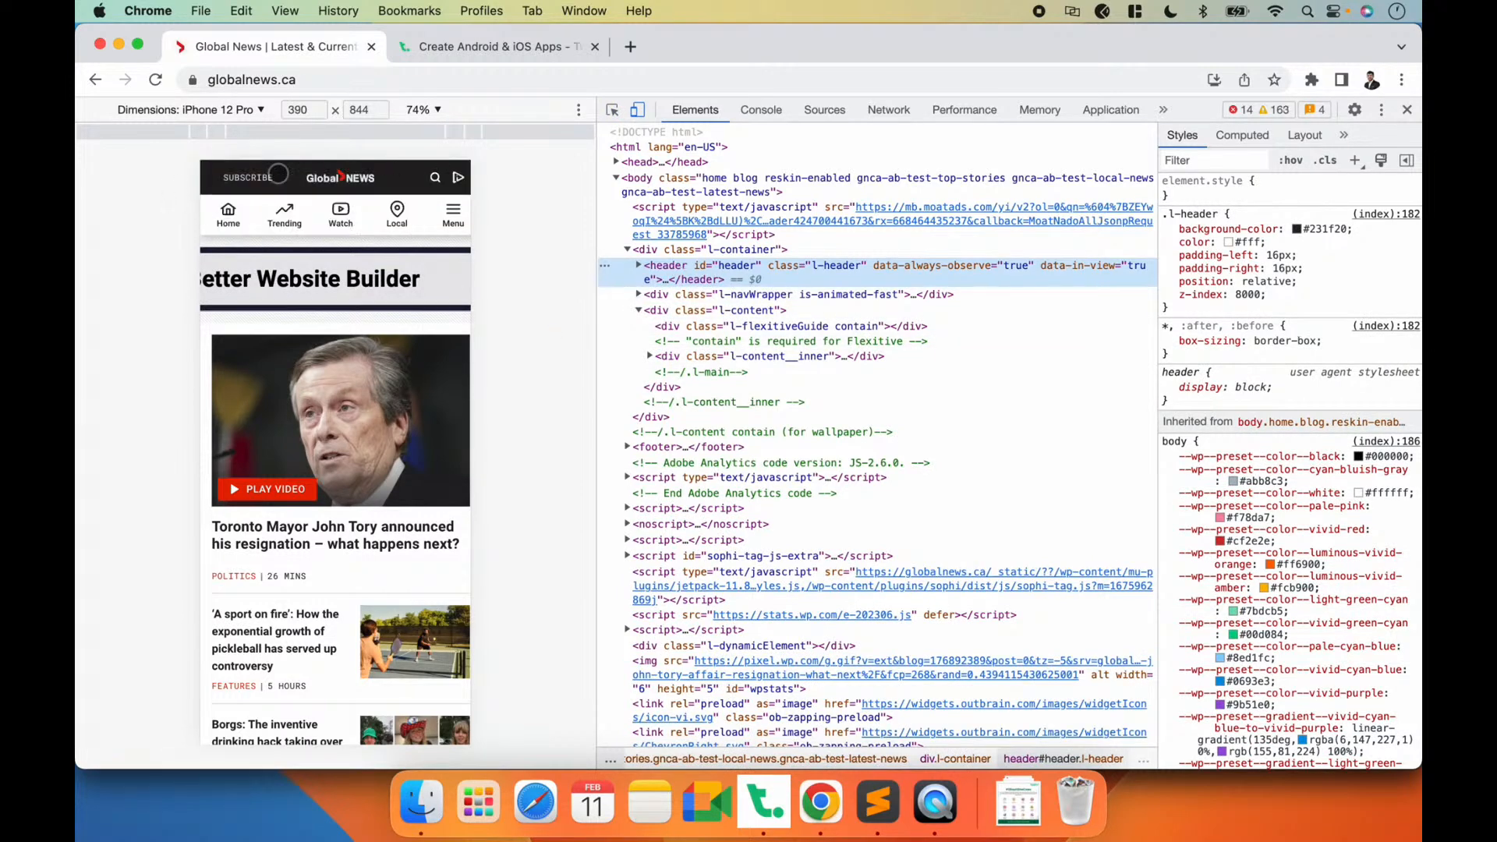
Step: Switch to Twinr Builder and submit the app info to proceed to the Screens stage
{"action": "key", "text": "super+Tab"}
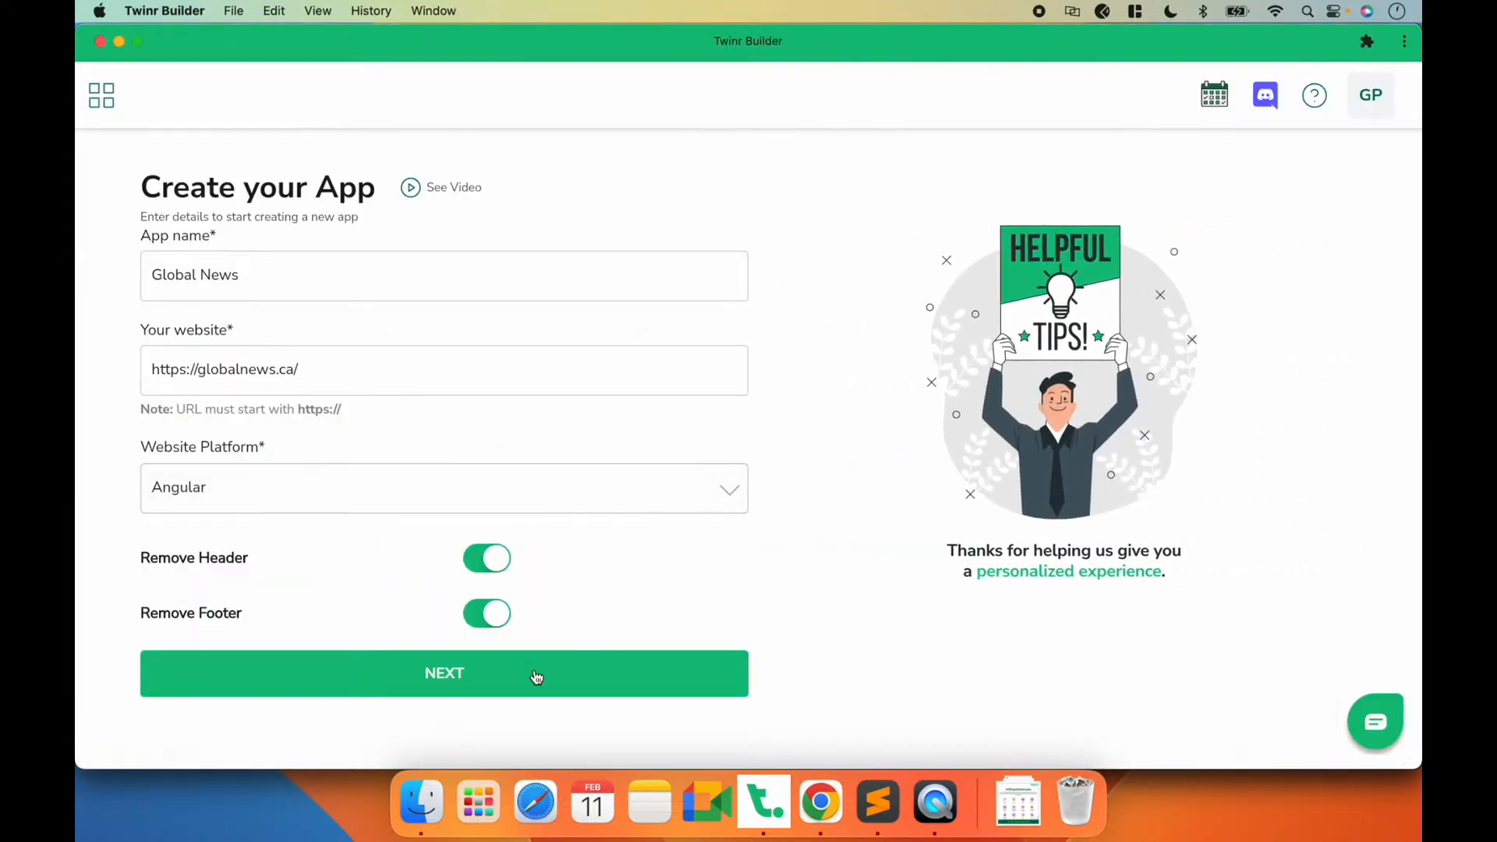
{"action": "left_click", "coordinate": [460, 675]}
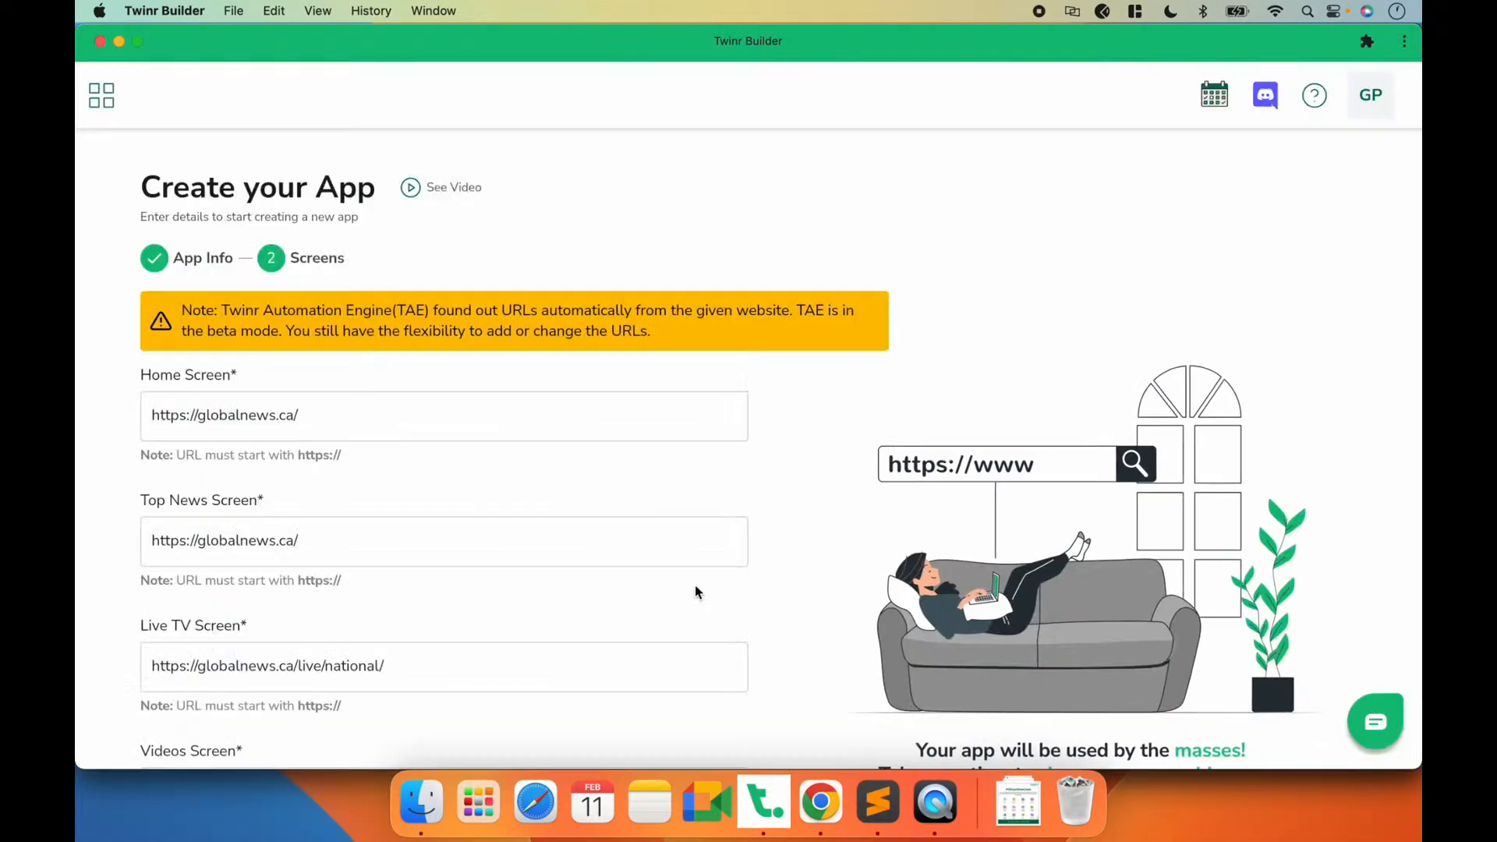
Step: Review the URLs detected for the Home, Top News, Live TV and Videos screens
{"action": "scroll", "coordinate": [792, 532], "scroll_direction": "down", "scroll_amount": 3}
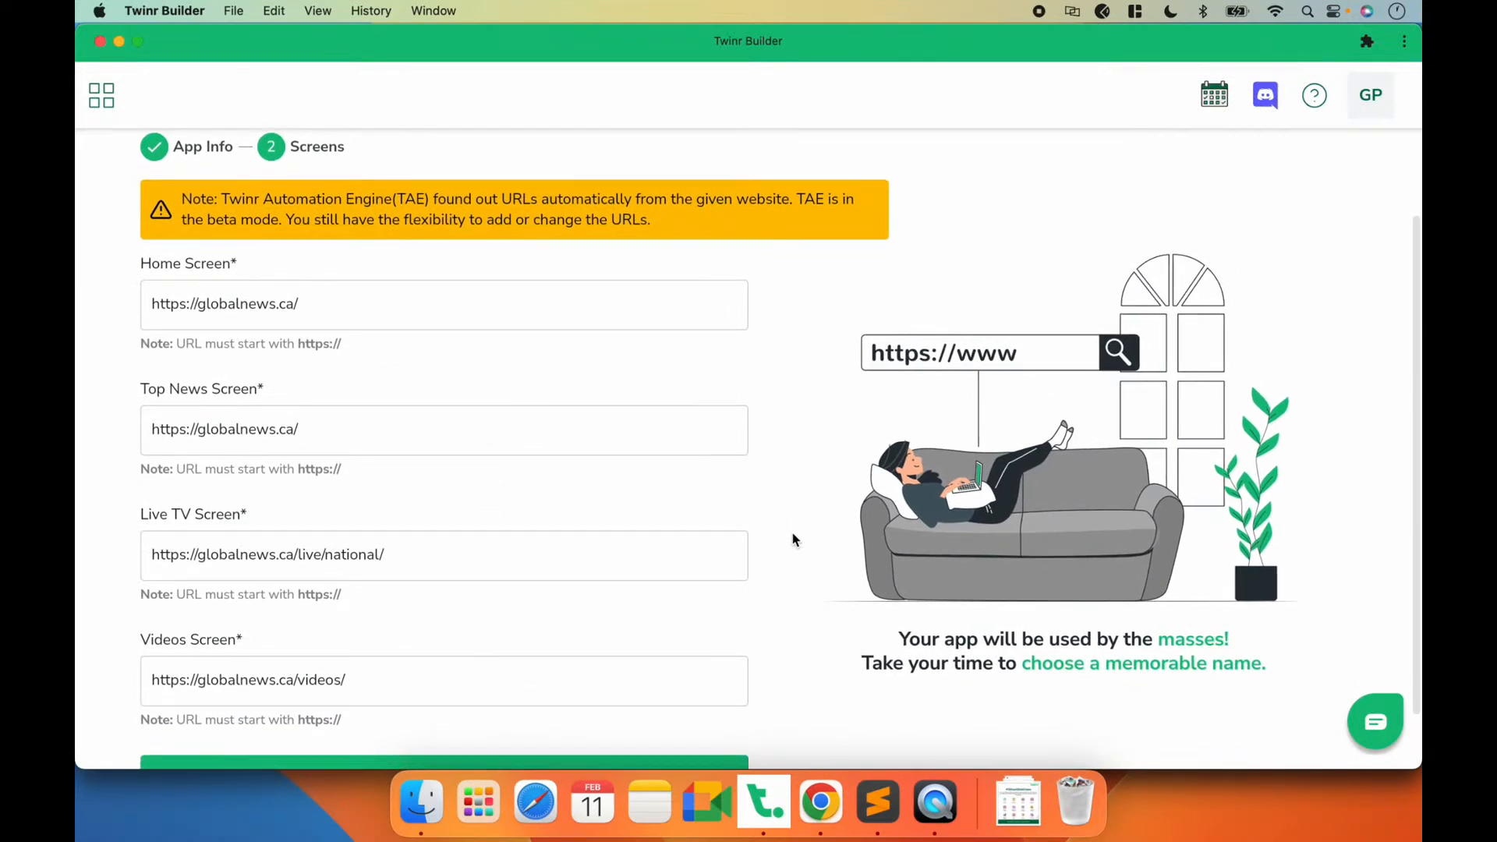
{"action": "scroll", "coordinate": [792, 535], "scroll_direction": "down", "scroll_amount": 1}
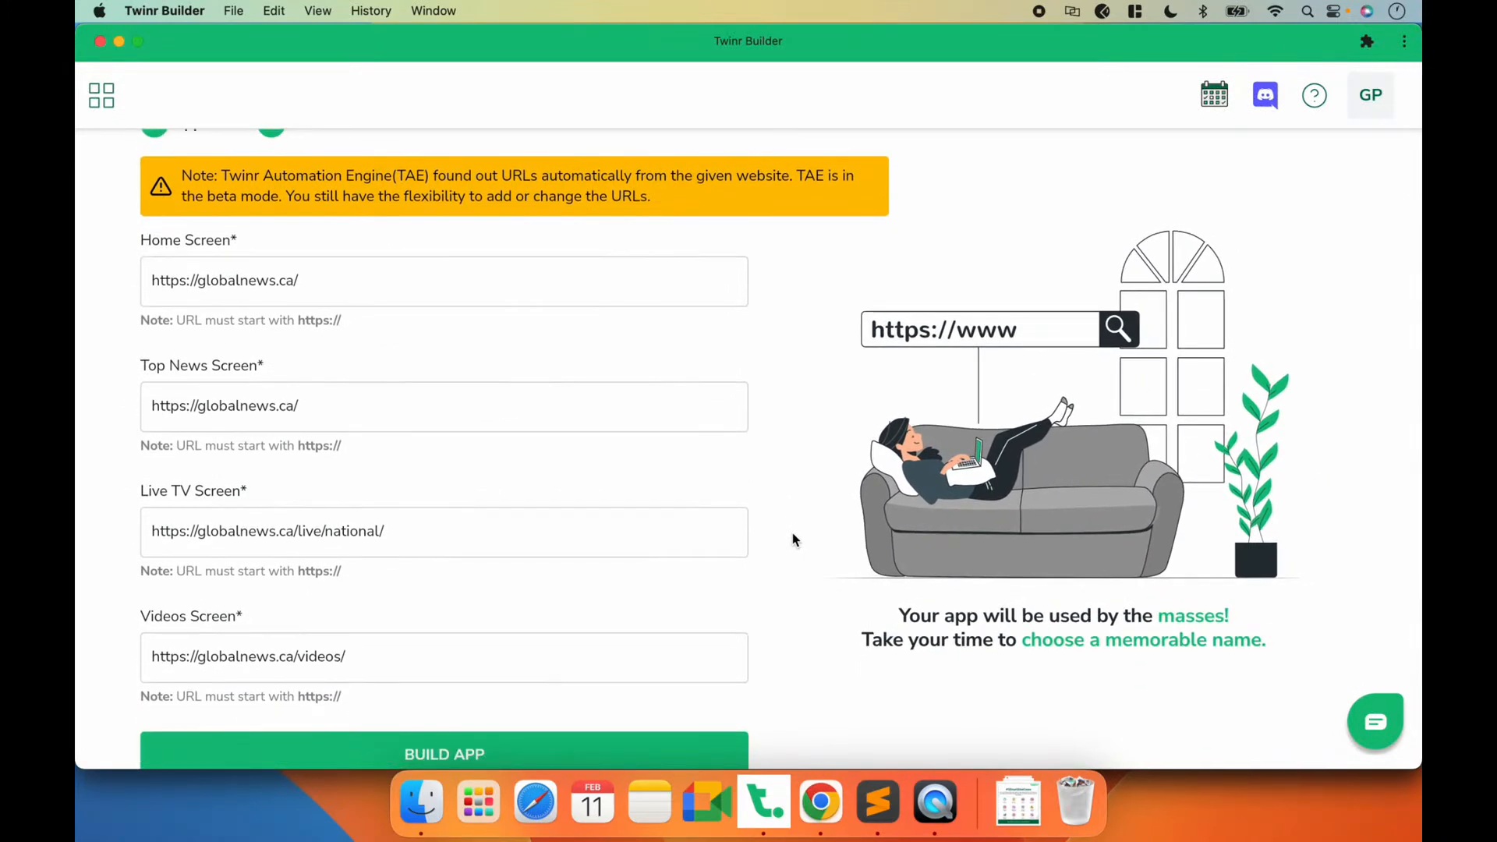
{"action": "scroll", "coordinate": [767, 430], "scroll_direction": "down", "scroll_amount": 2}
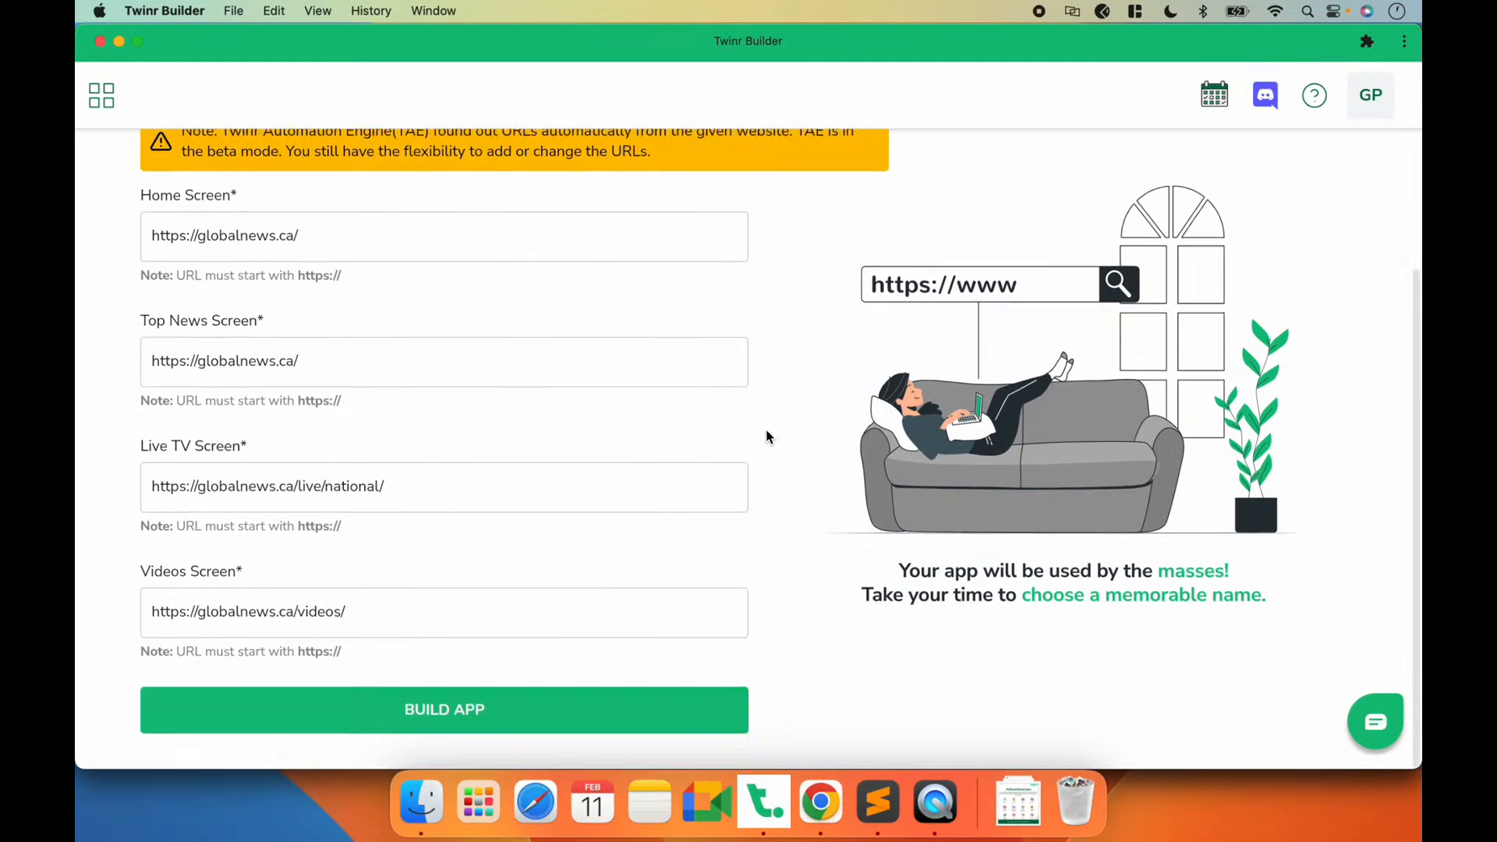
{"action": "scroll", "coordinate": [519, 492], "scroll_direction": "up", "scroll_amount": 1}
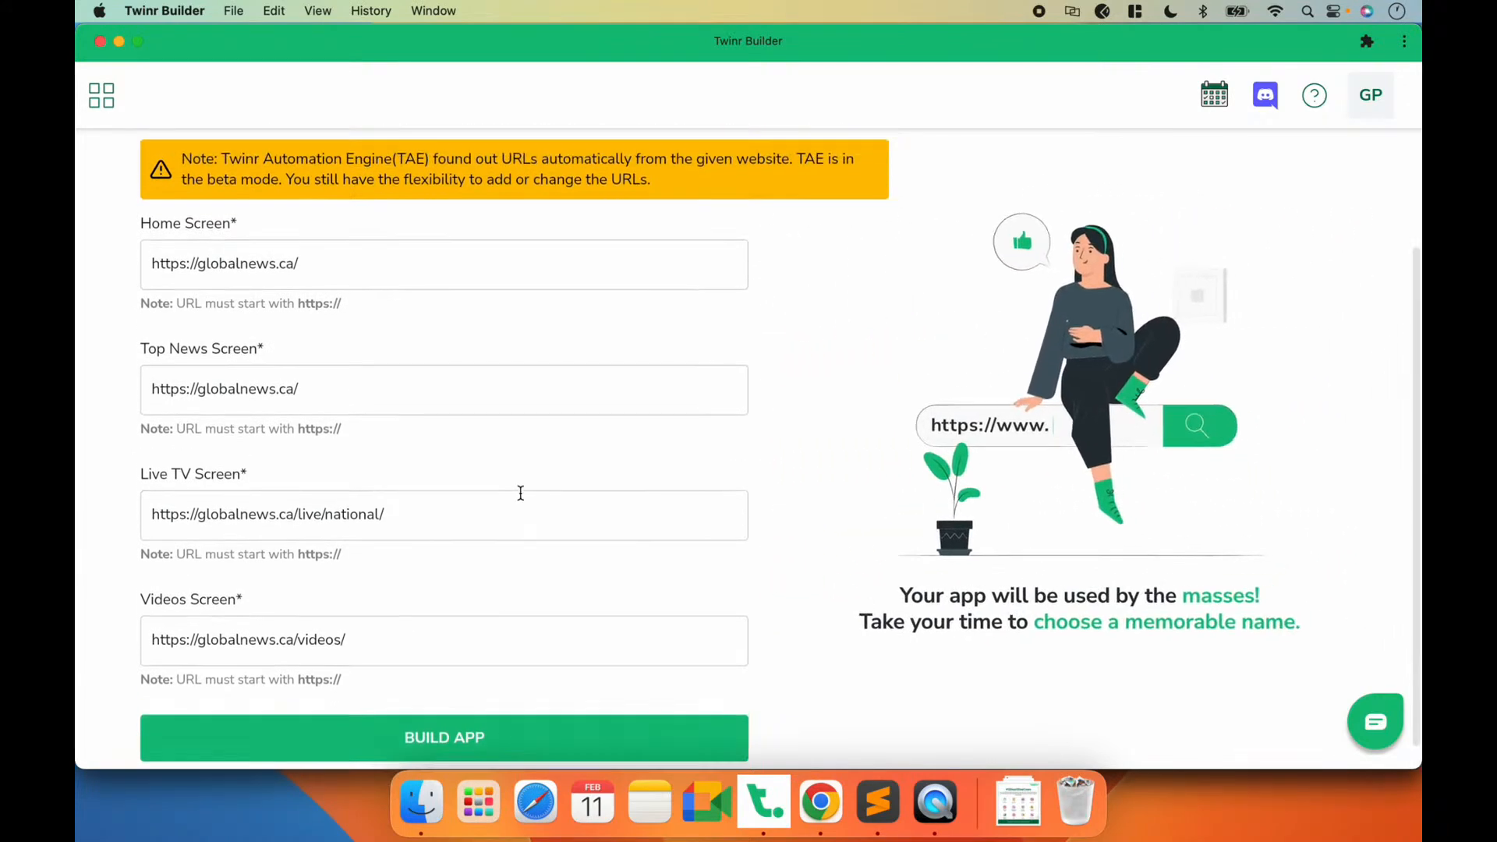
{"action": "scroll", "coordinate": [373, 307], "scroll_direction": "down", "scroll_amount": 1}
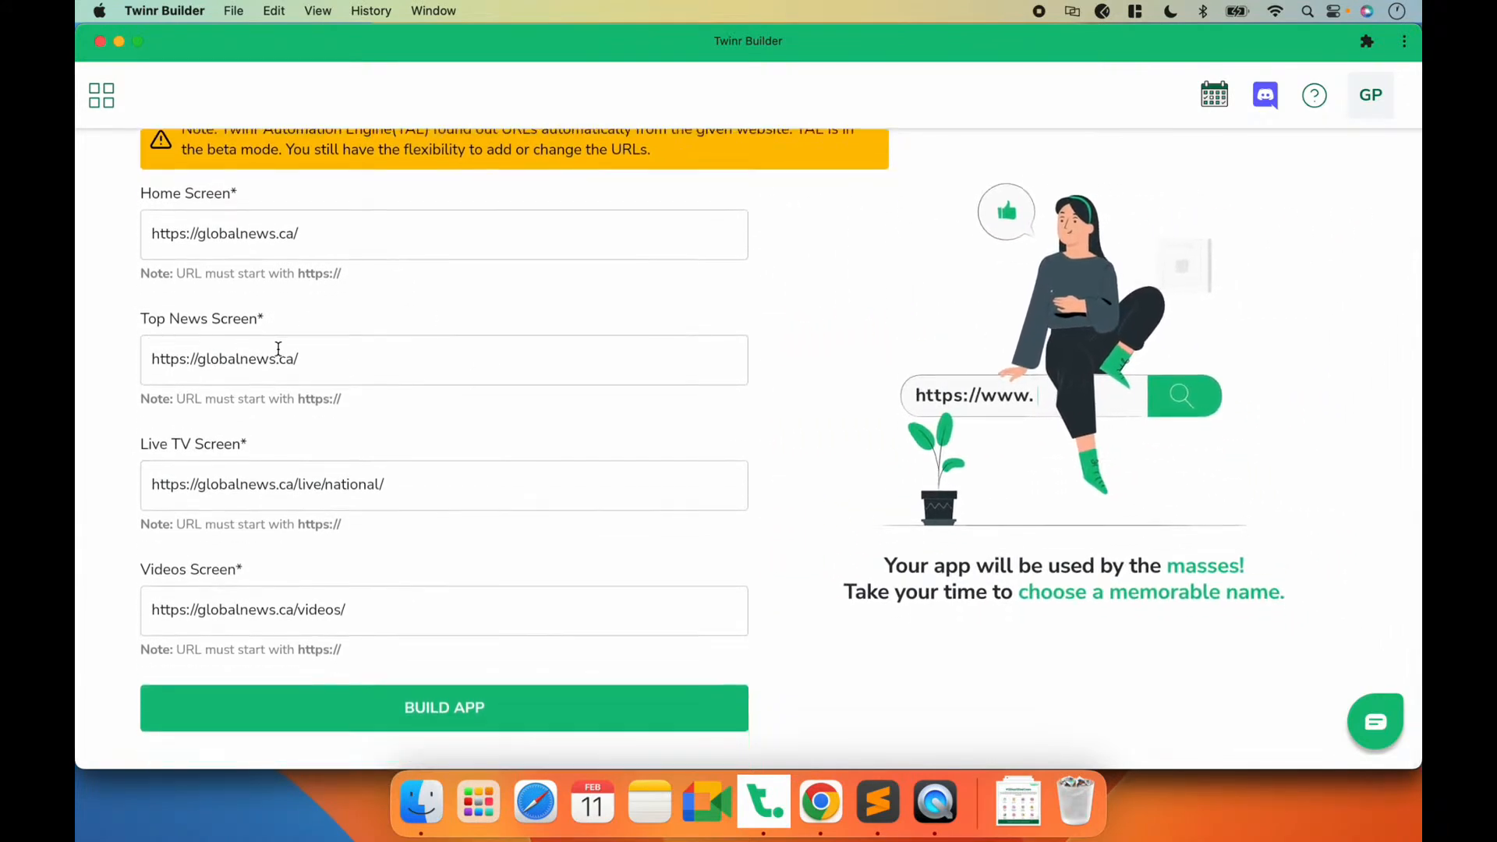
{"action": "triple_click", "coordinate": [305, 360]}
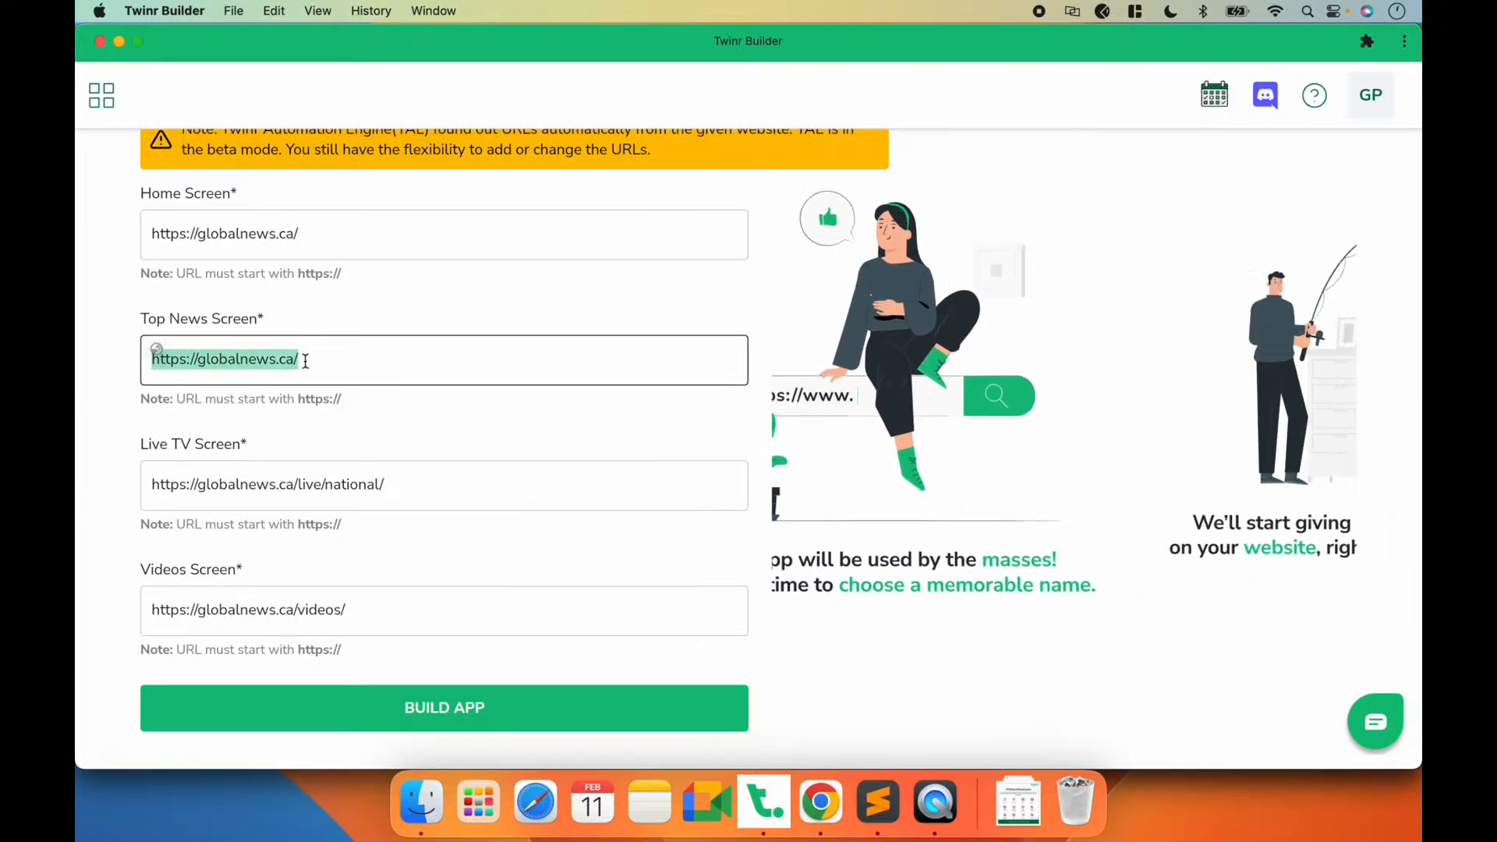
{"action": "left_click", "coordinate": [306, 360]}
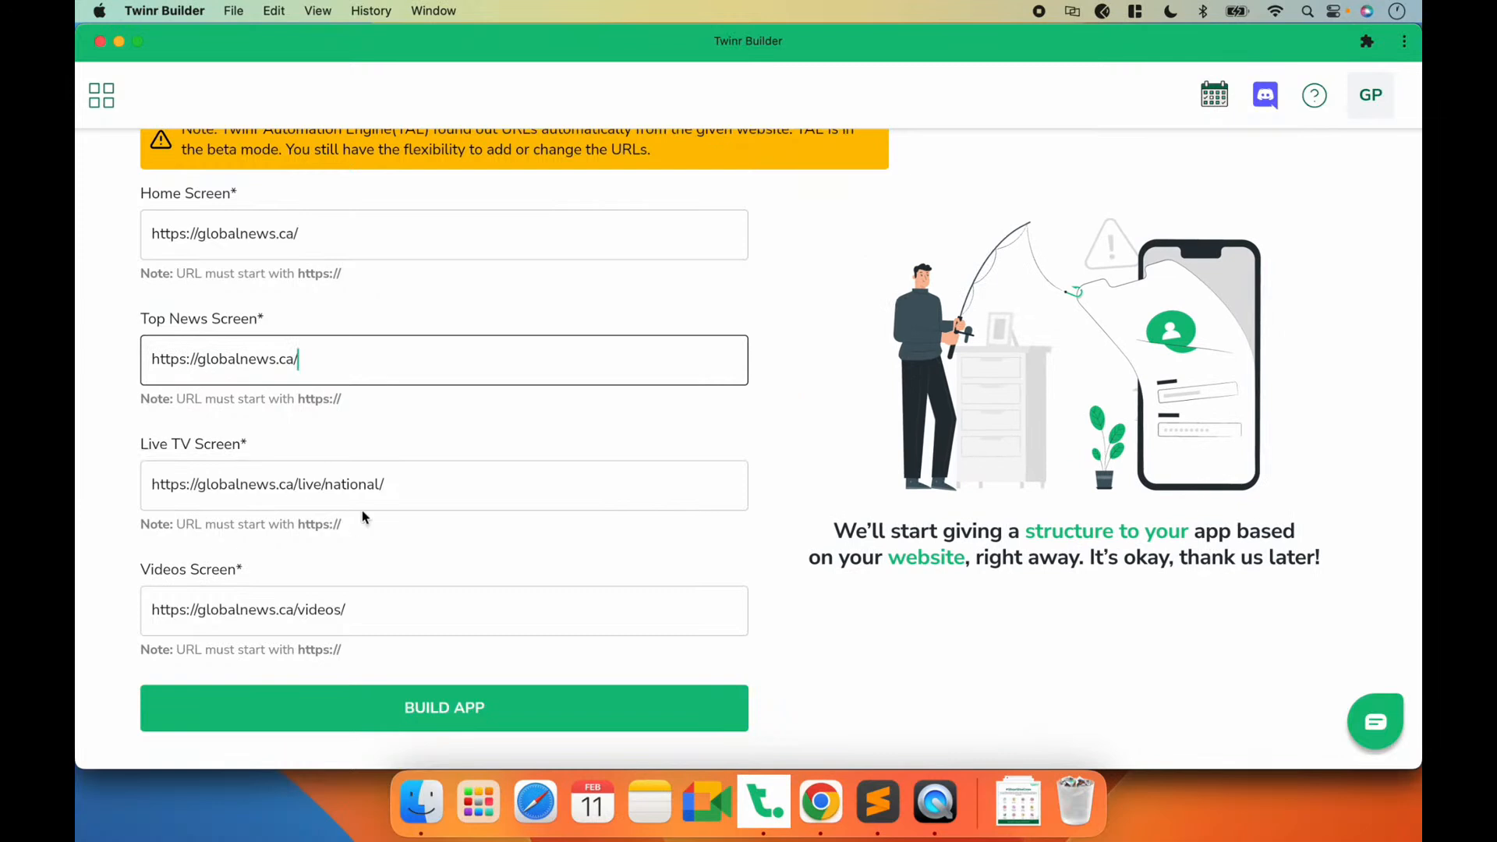
{"action": "left_click_drag", "start_coordinate": [392, 484], "coordinate": [117, 490]}
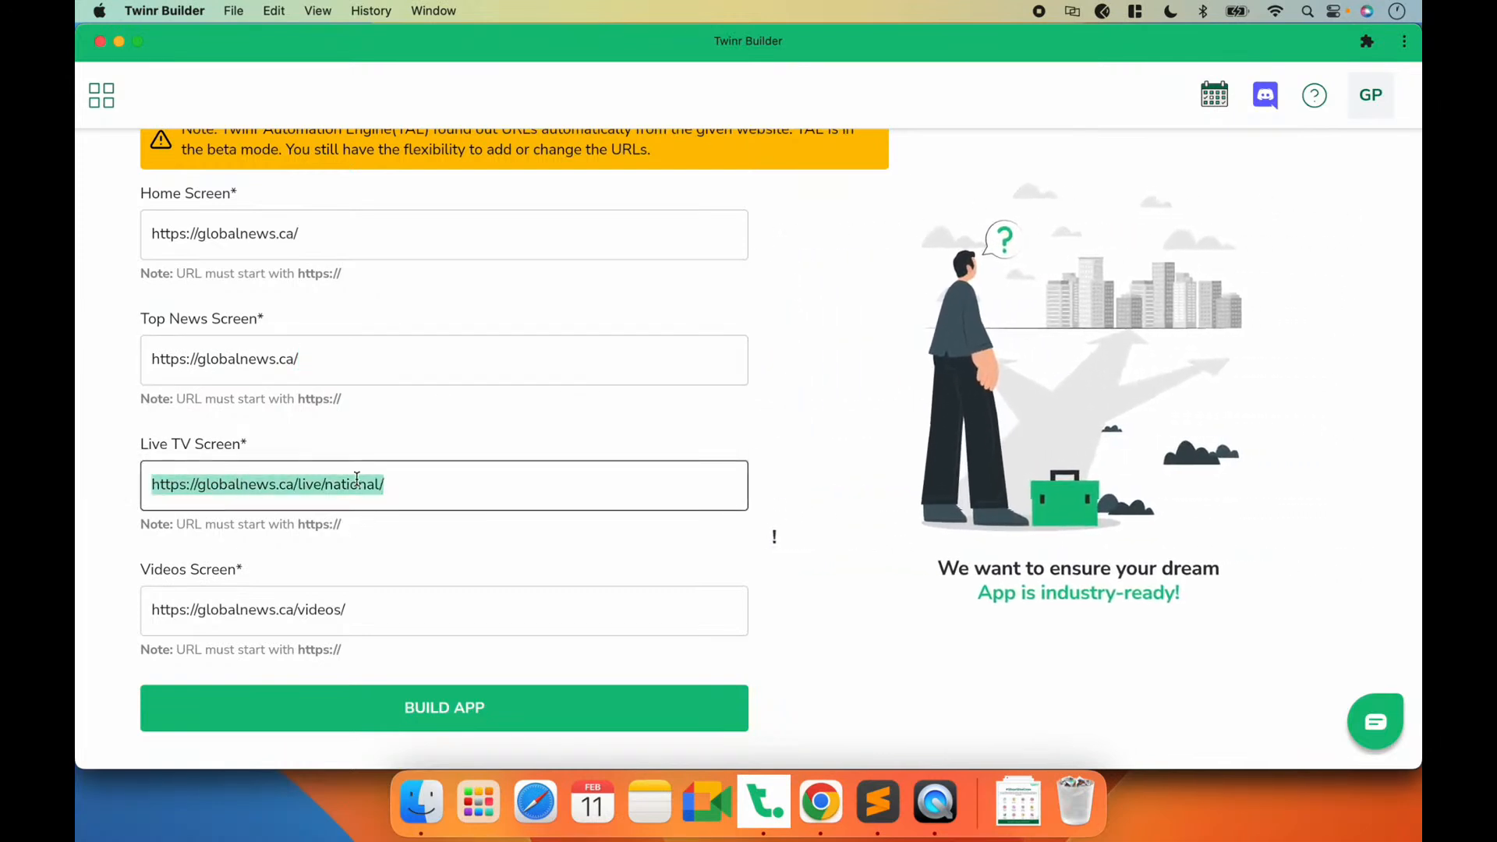
{"action": "left_click", "coordinate": [250, 582]}
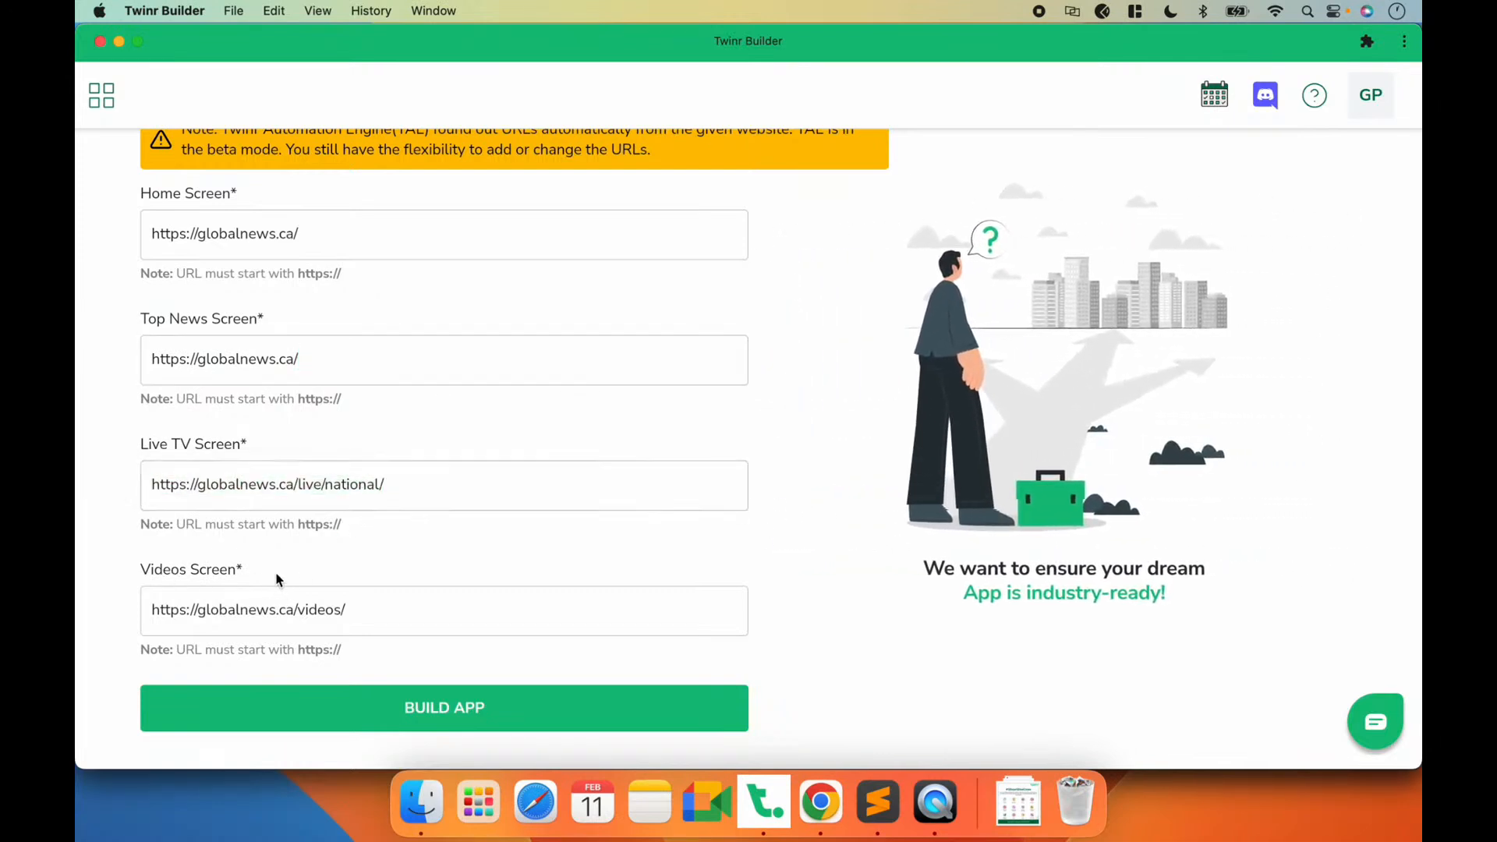
{"action": "left_click_drag", "start_coordinate": [359, 615], "coordinate": [133, 611]}
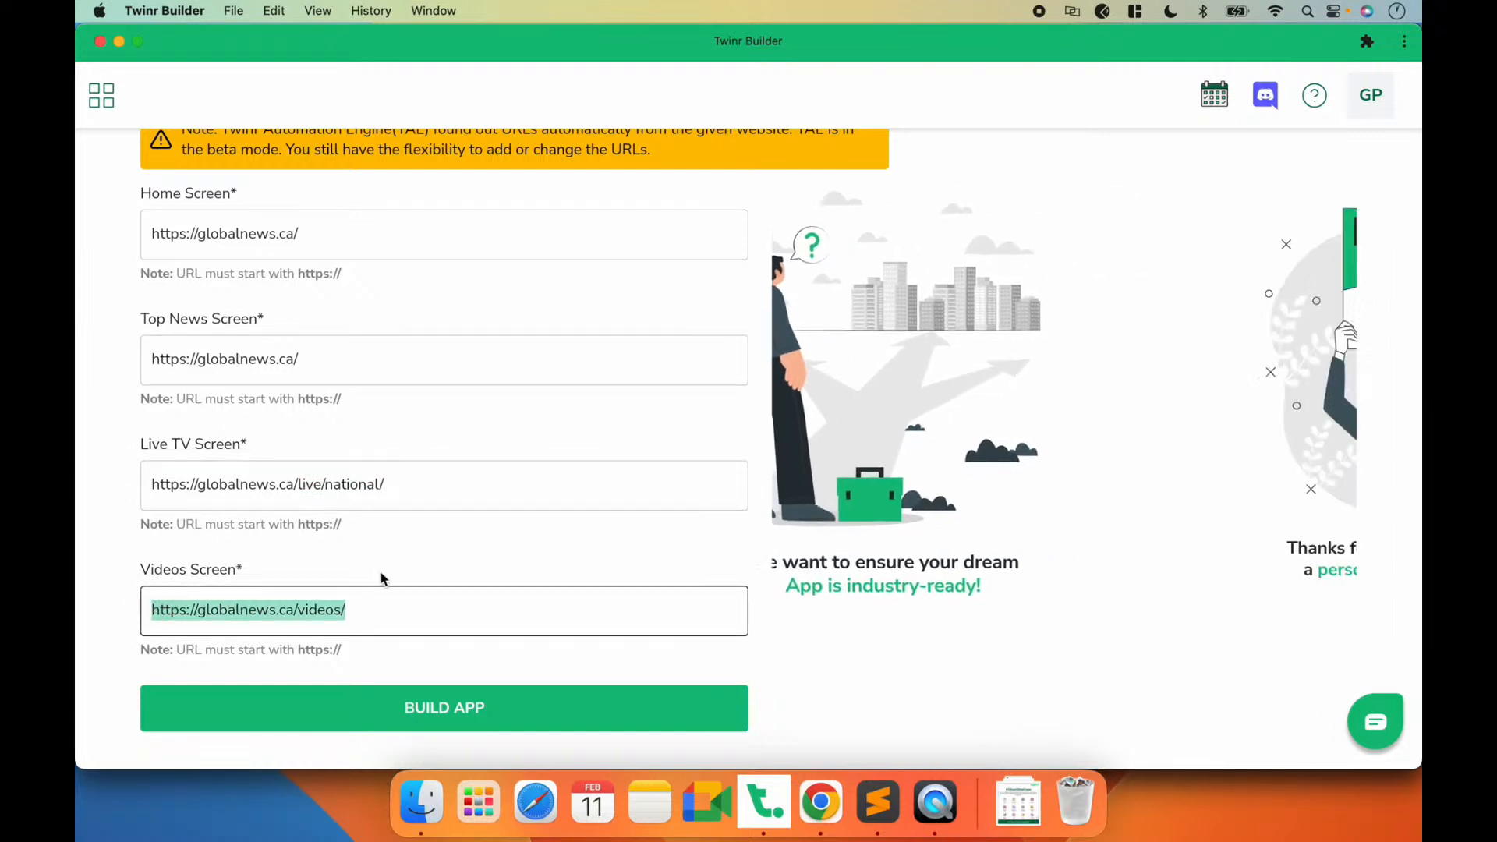
{"action": "scroll", "coordinate": [382, 578], "scroll_direction": "up", "scroll_amount": 1}
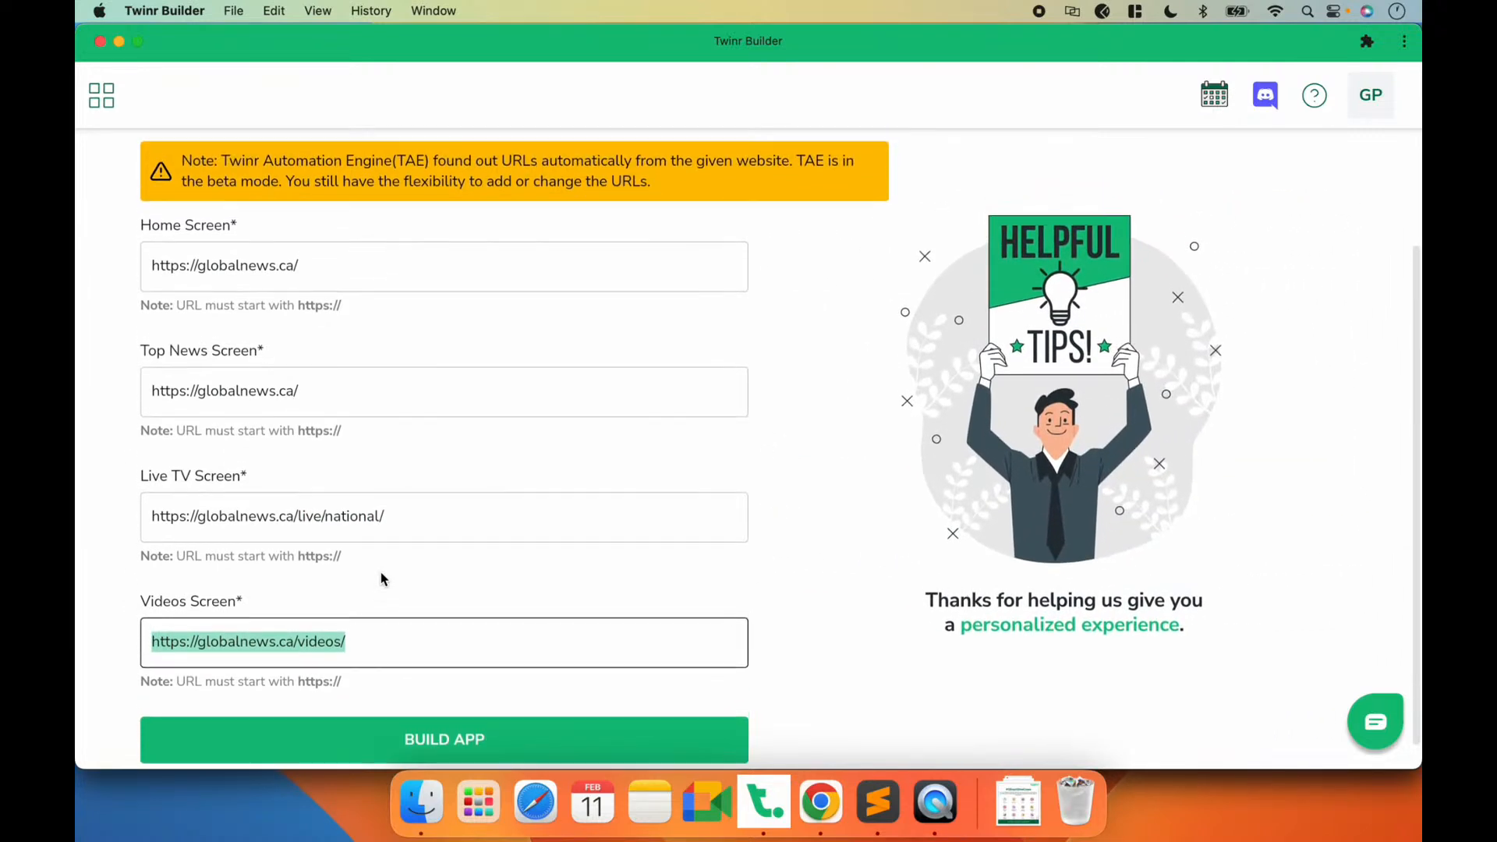
{"action": "scroll", "coordinate": [382, 579], "scroll_direction": "down", "scroll_amount": 1}
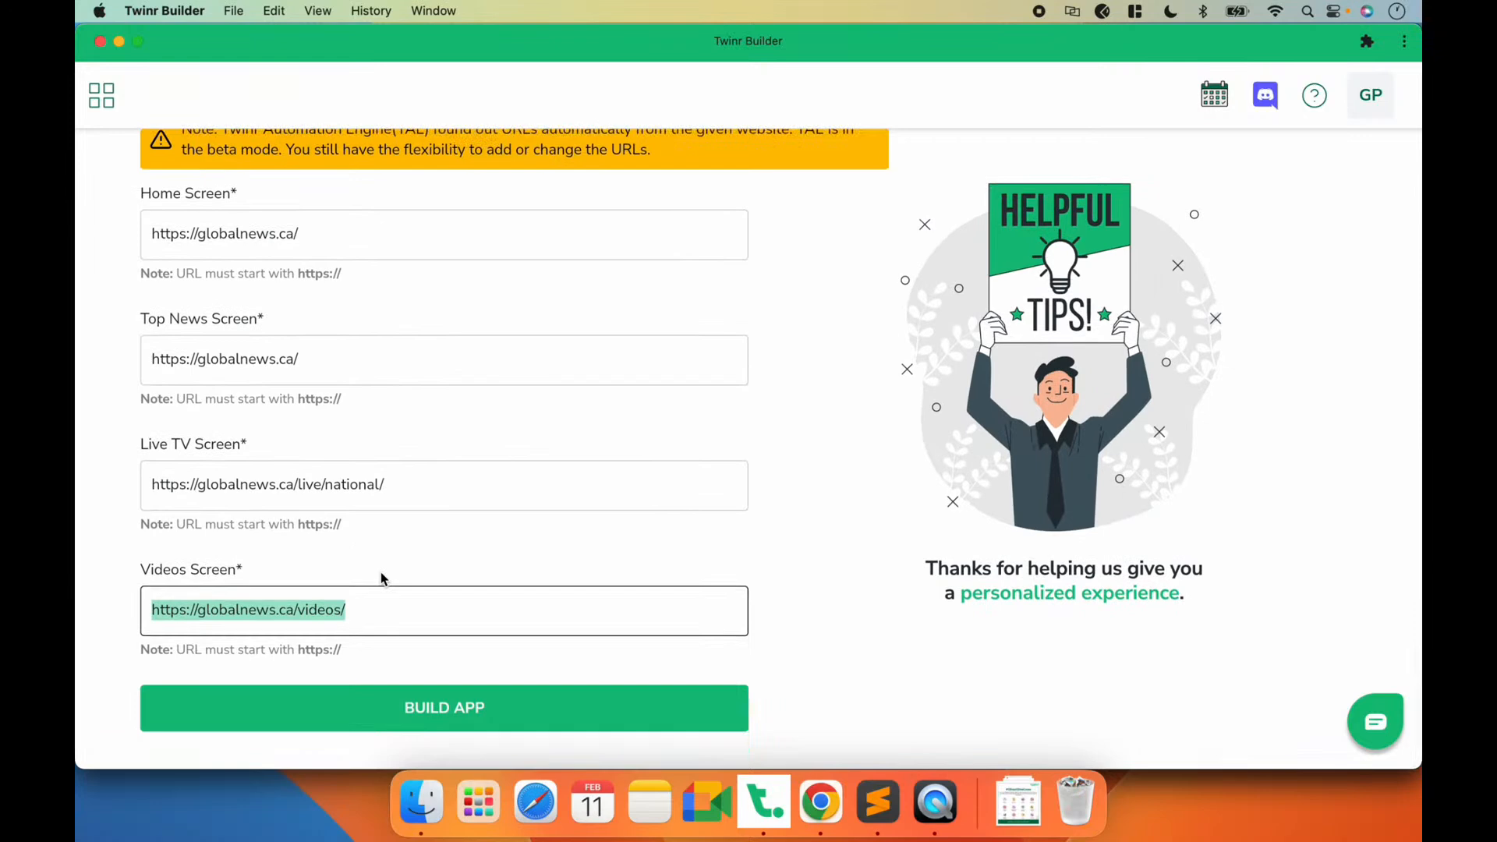
{"action": "left_click", "coordinate": [444, 536]}
{"action": "scroll", "coordinate": [445, 538], "scroll_direction": "up", "scroll_amount": 1}
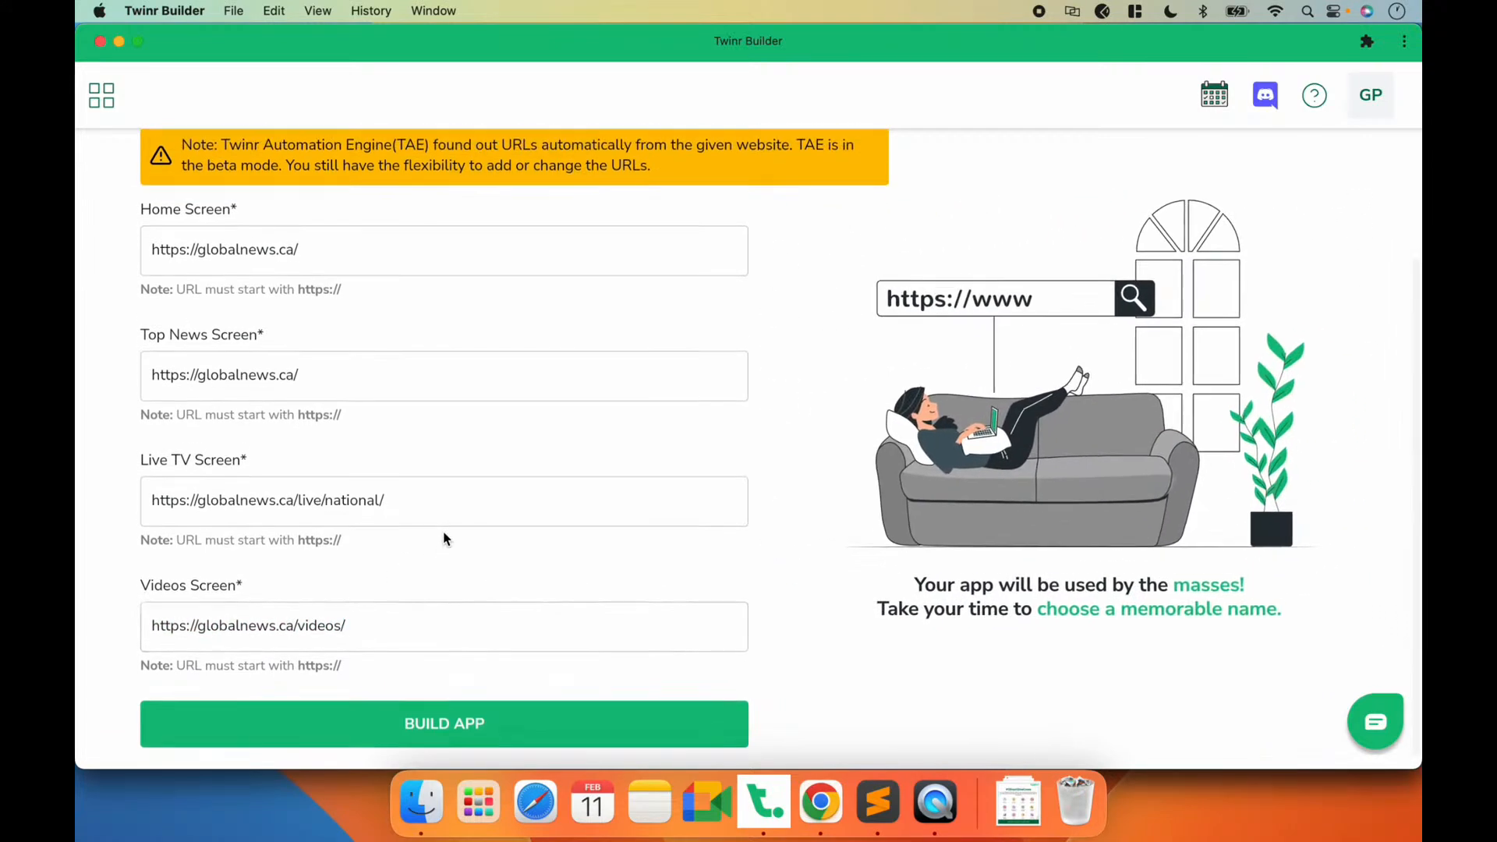
{"action": "scroll", "coordinate": [446, 538], "scroll_direction": "down", "scroll_amount": 1}
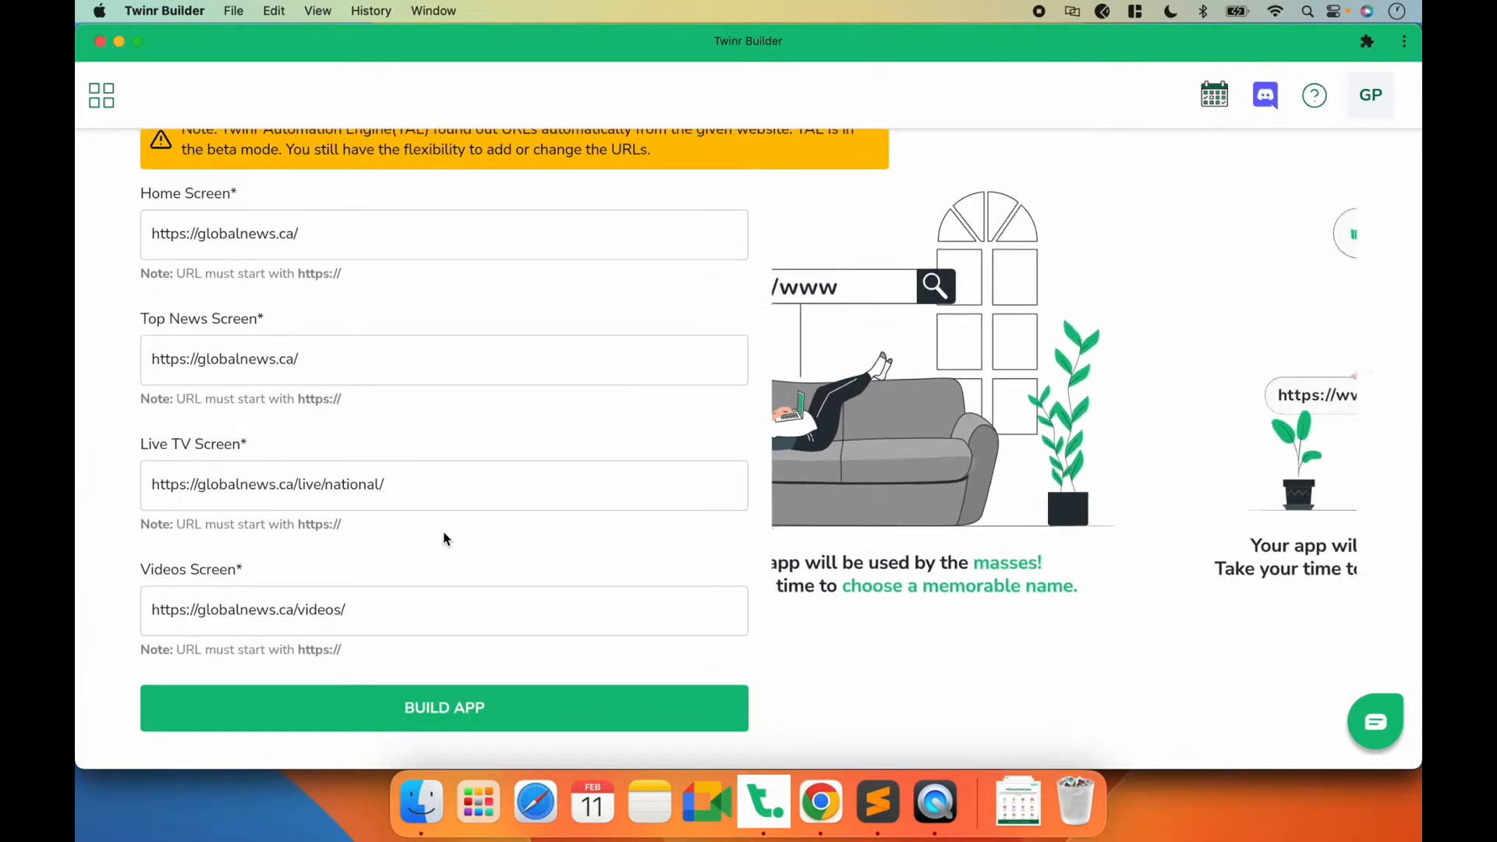
{"action": "scroll", "coordinate": [414, 343], "scroll_direction": "up", "scroll_amount": 3}
{"action": "scroll", "coordinate": [417, 355], "scroll_direction": "down", "scroll_amount": 2}
{"action": "scroll", "coordinate": [417, 355], "scroll_direction": "down", "scroll_amount": 1}
{"action": "left_click", "coordinate": [314, 358]}
{"action": "left_click_drag", "start_coordinate": [314, 358], "coordinate": [148, 357]}
{"action": "left_click", "coordinate": [308, 359]}
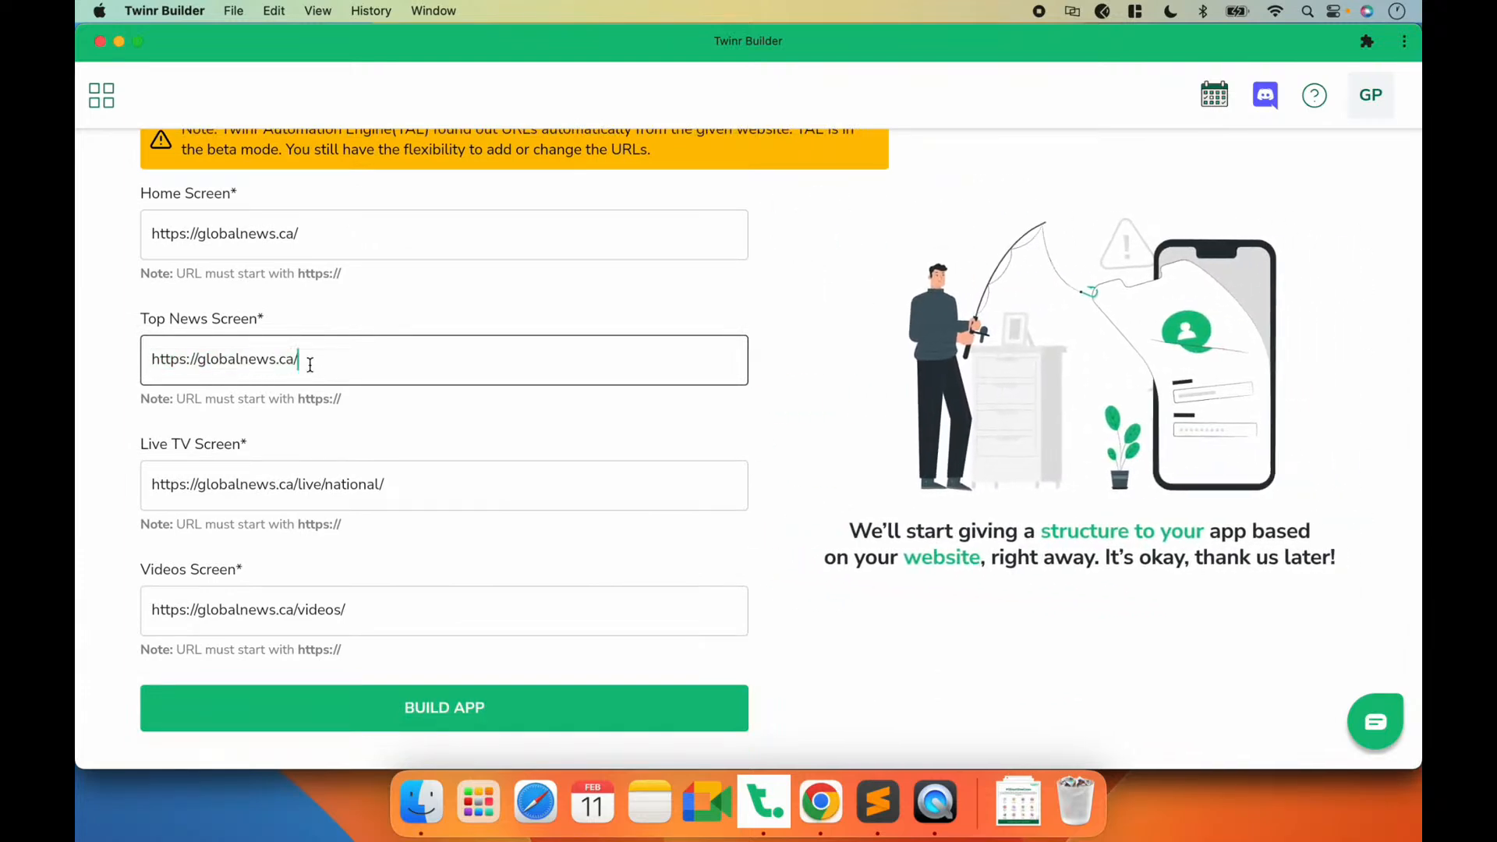
{"action": "key", "text": "super+Tab"}
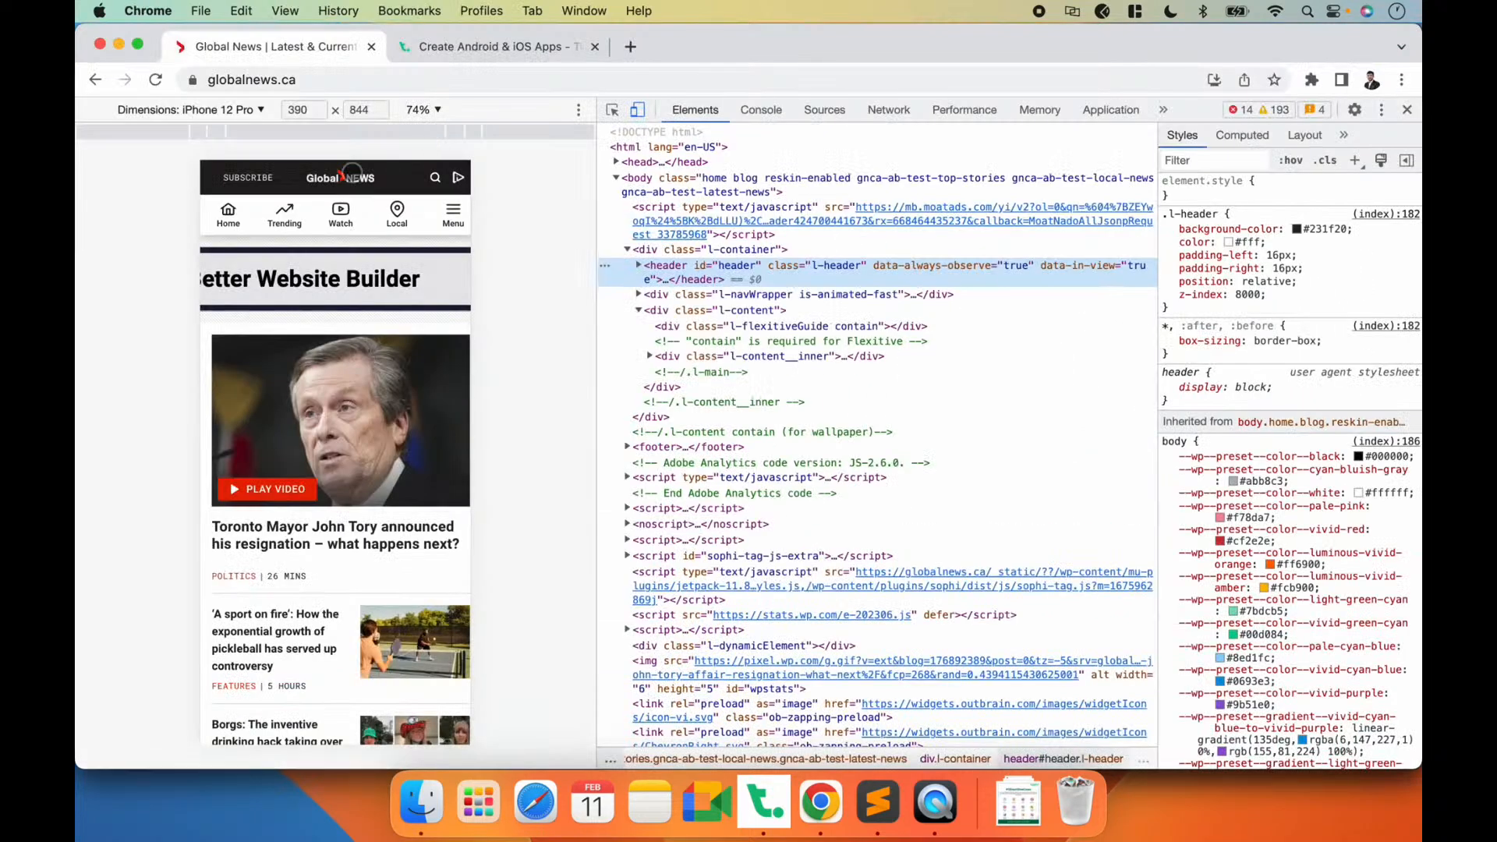
{"action": "left_click", "coordinate": [286, 228]}
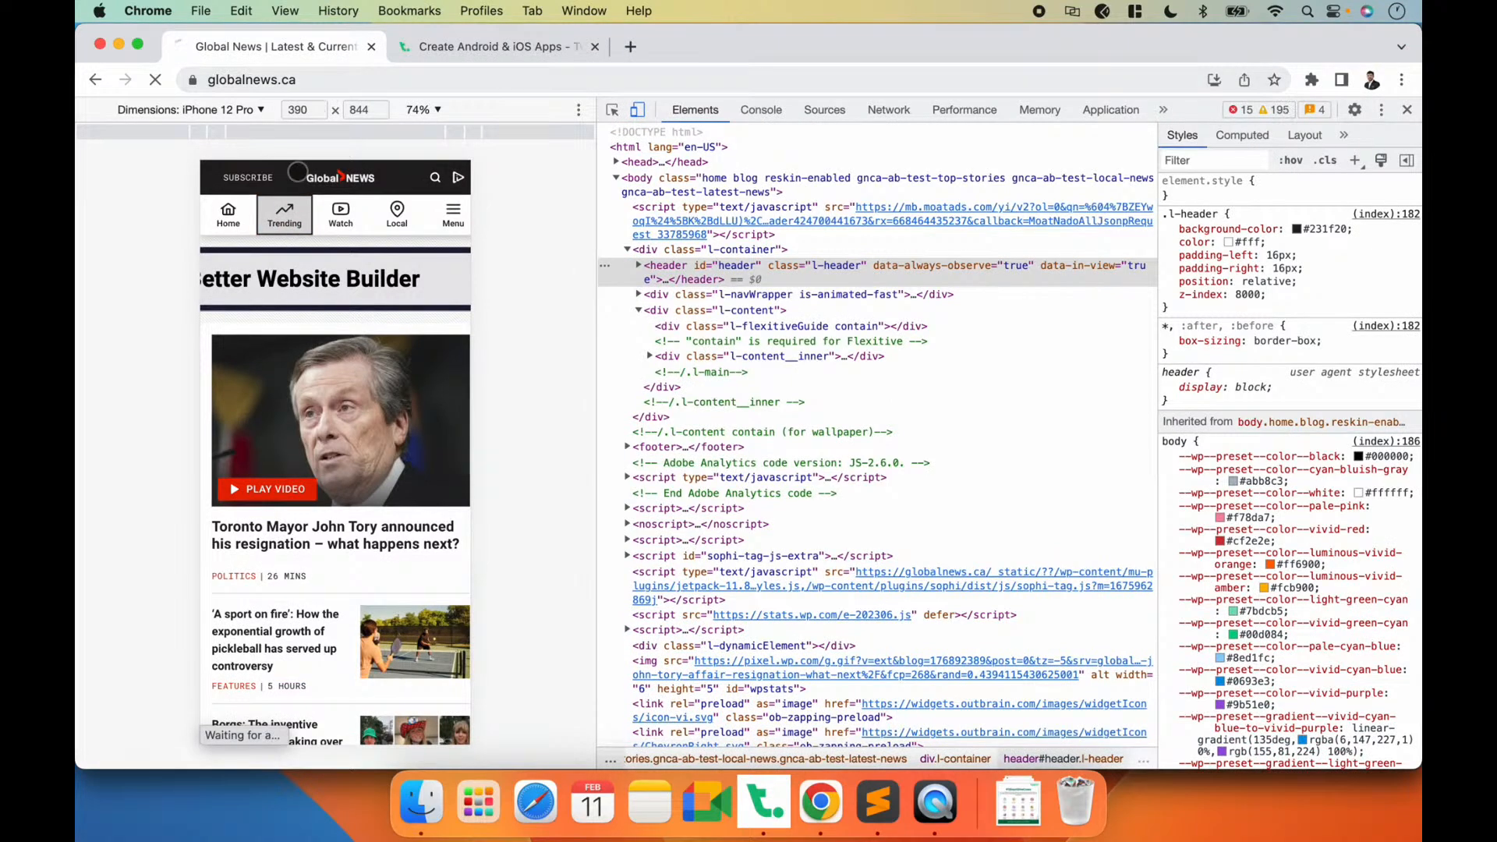
{"action": "left_click", "coordinate": [395, 78]}
{"action": "key", "text": "super+c"}
{"action": "key", "text": "super+Tab"}
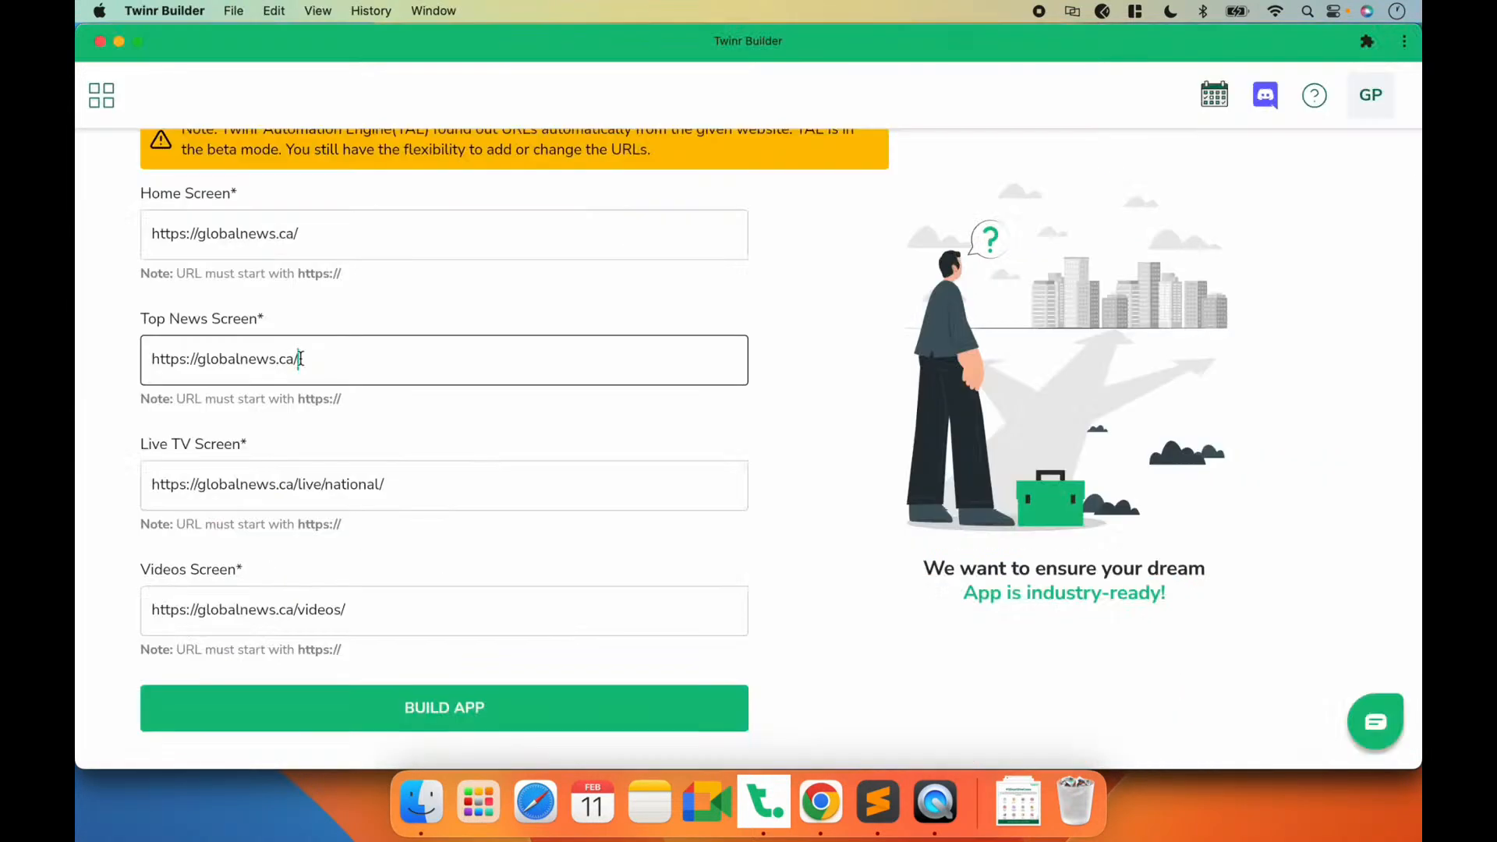
{"action": "key", "text": "super+a"}
{"action": "key", "text": "super+v"}
{"action": "left_click", "coordinate": [493, 428]}
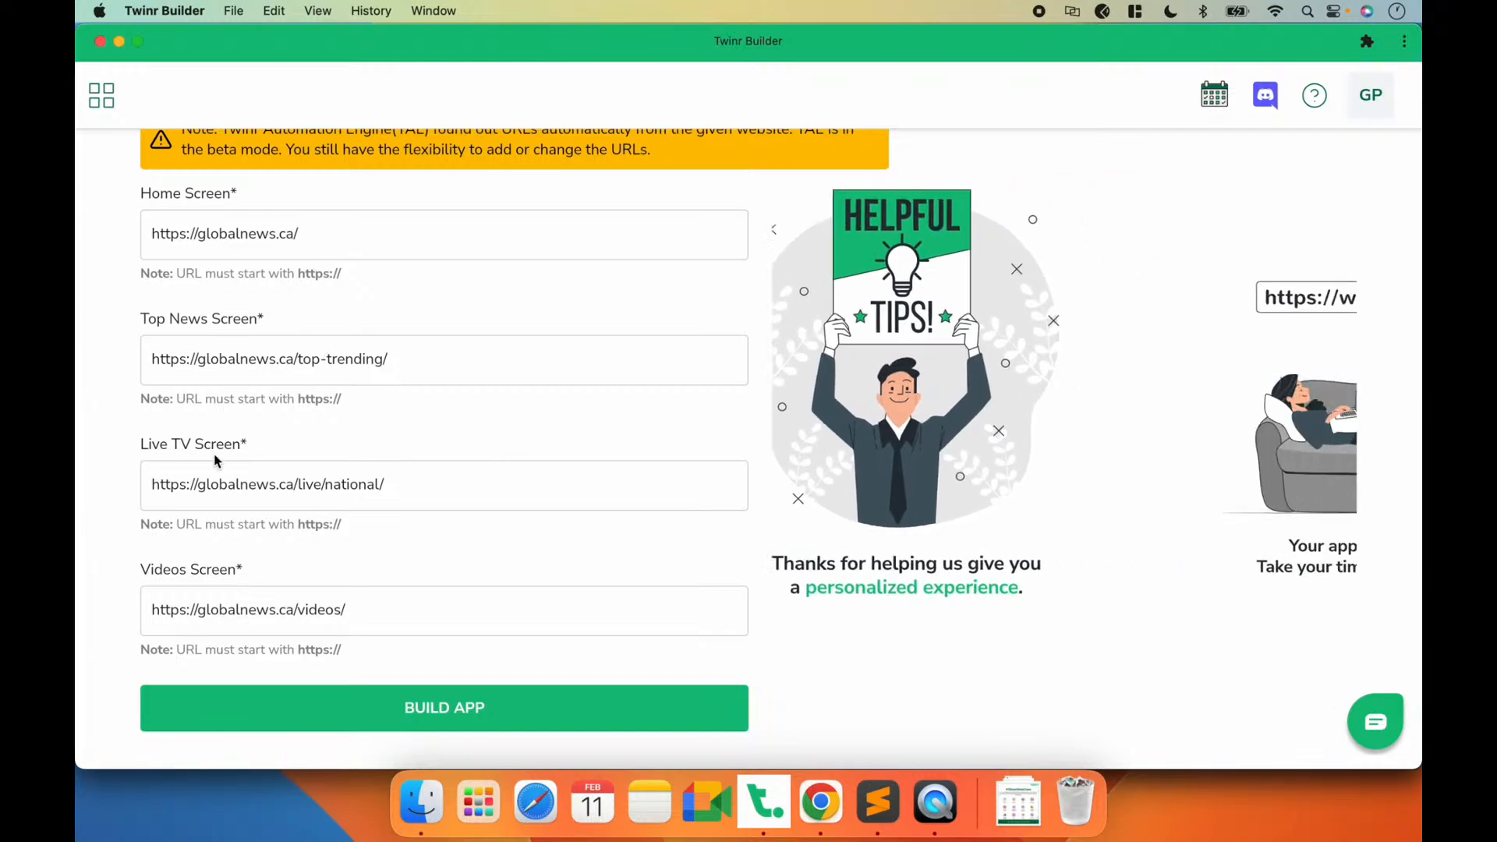
Step: Check the Live TV URL against the site's Watch page in Chrome, then build the app in Twinr Builder
{"action": "key", "text": "super+Tab"}
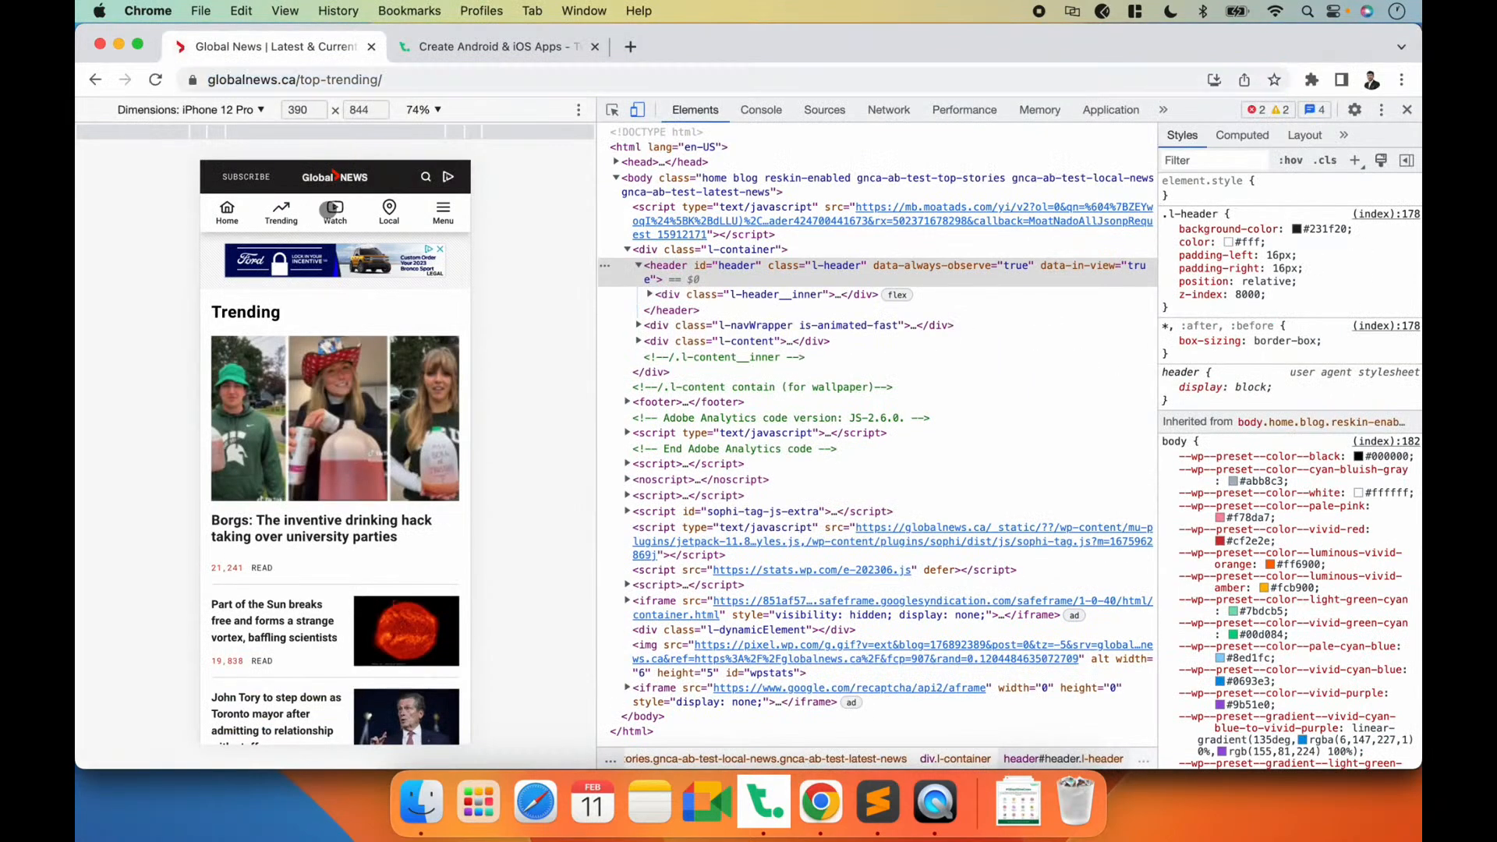
{"action": "left_click", "coordinate": [334, 209]}
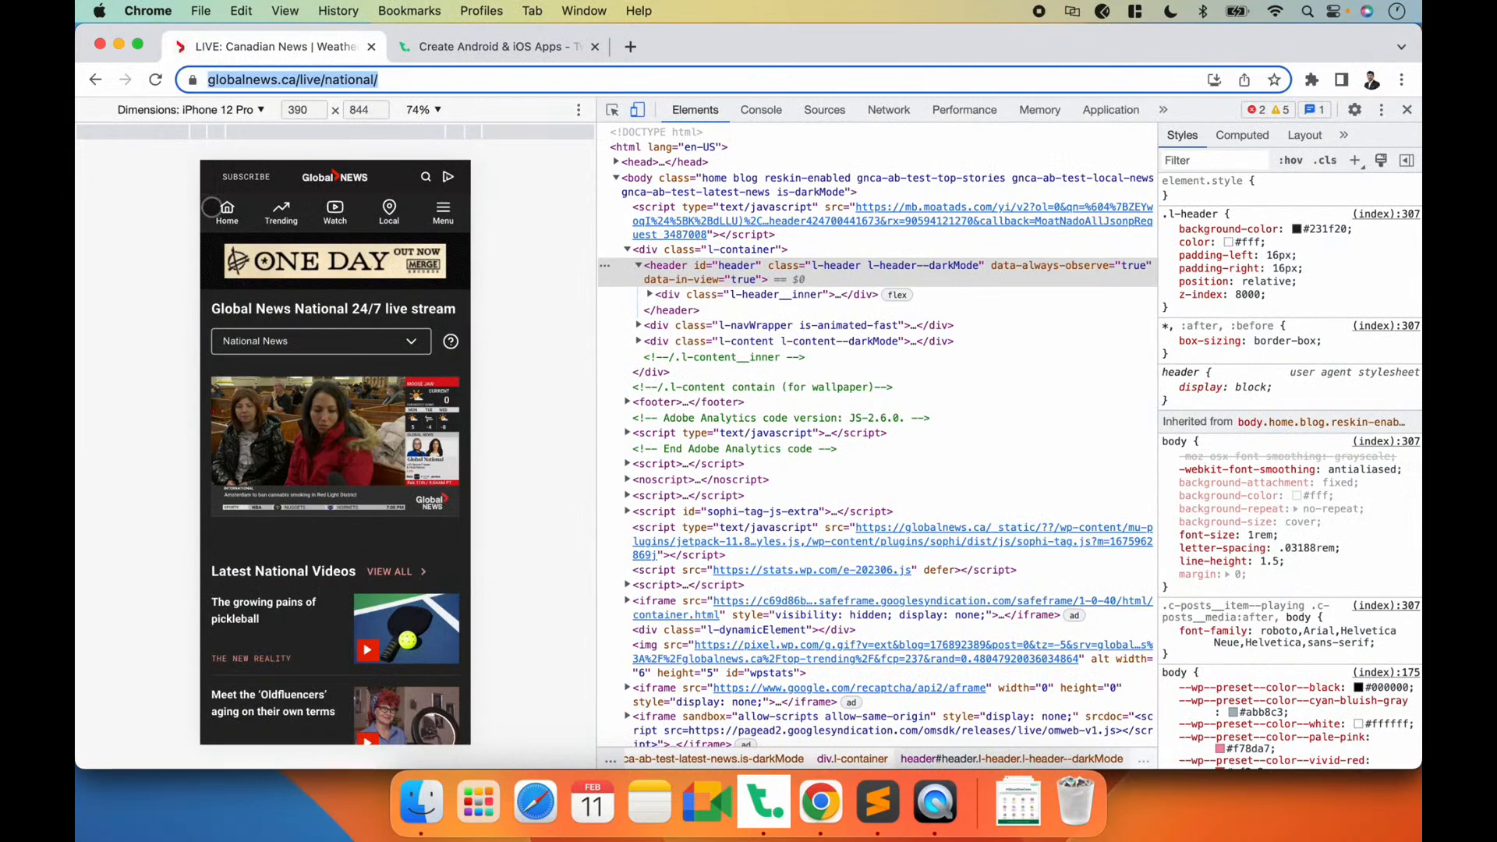
{"action": "key", "text": "super+Tab"}
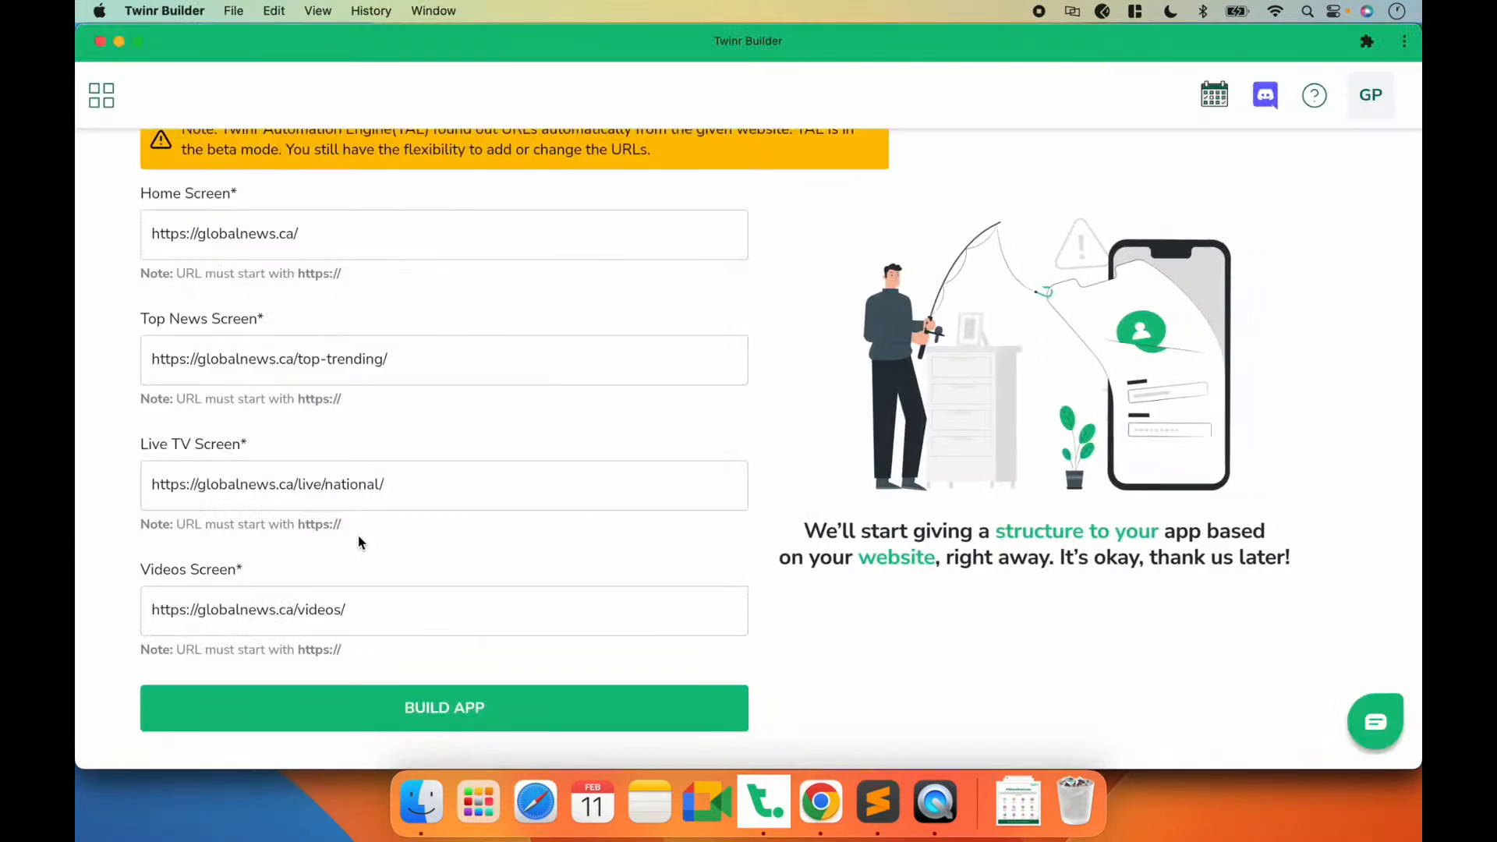
{"action": "key", "text": "super+Tab"}
{"action": "key", "text": "super+Tab"}
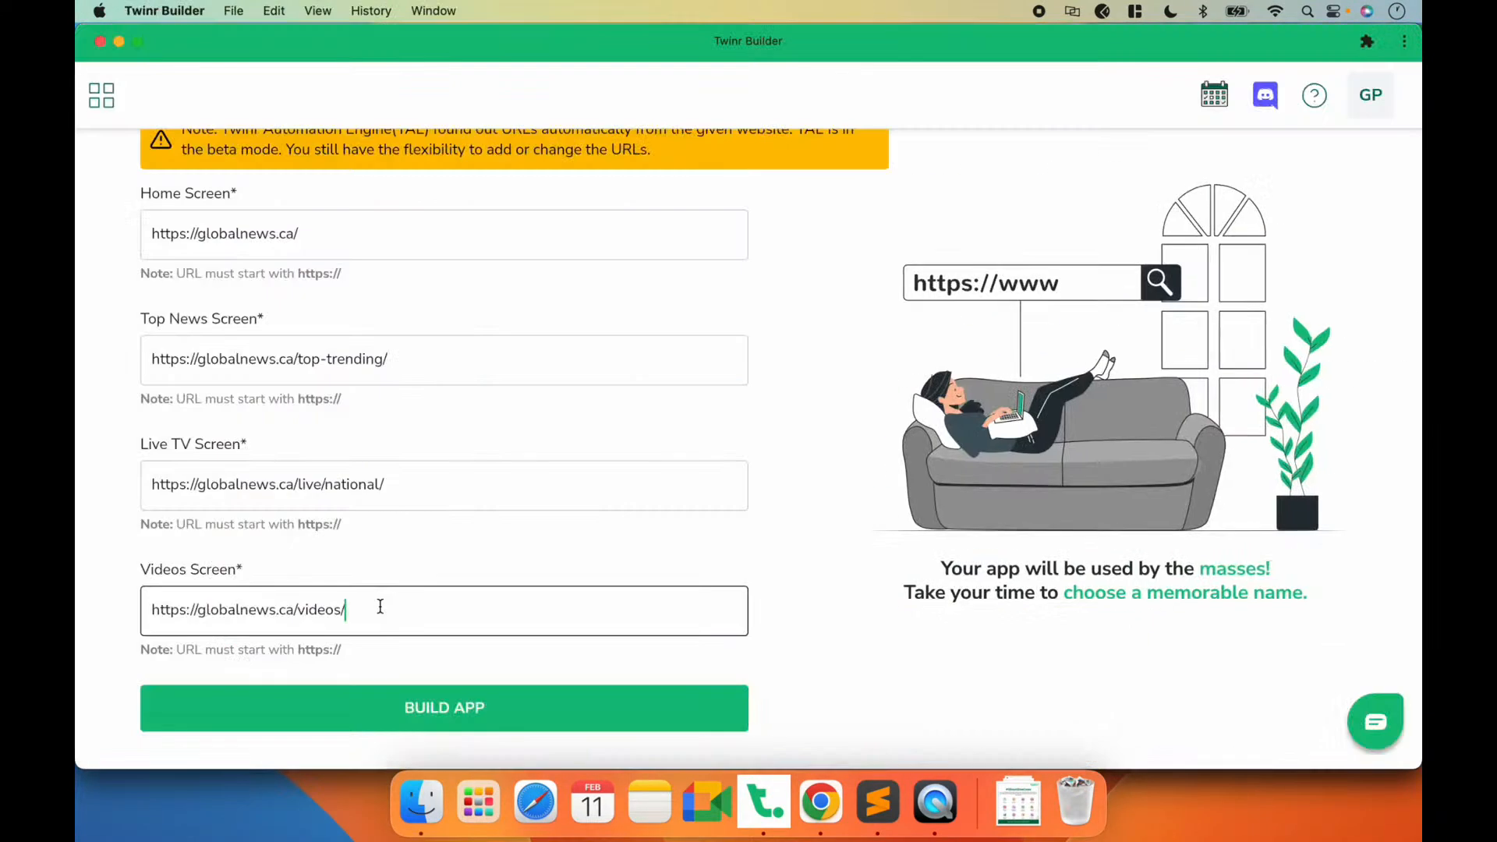
{"action": "left_click", "coordinate": [427, 723]}
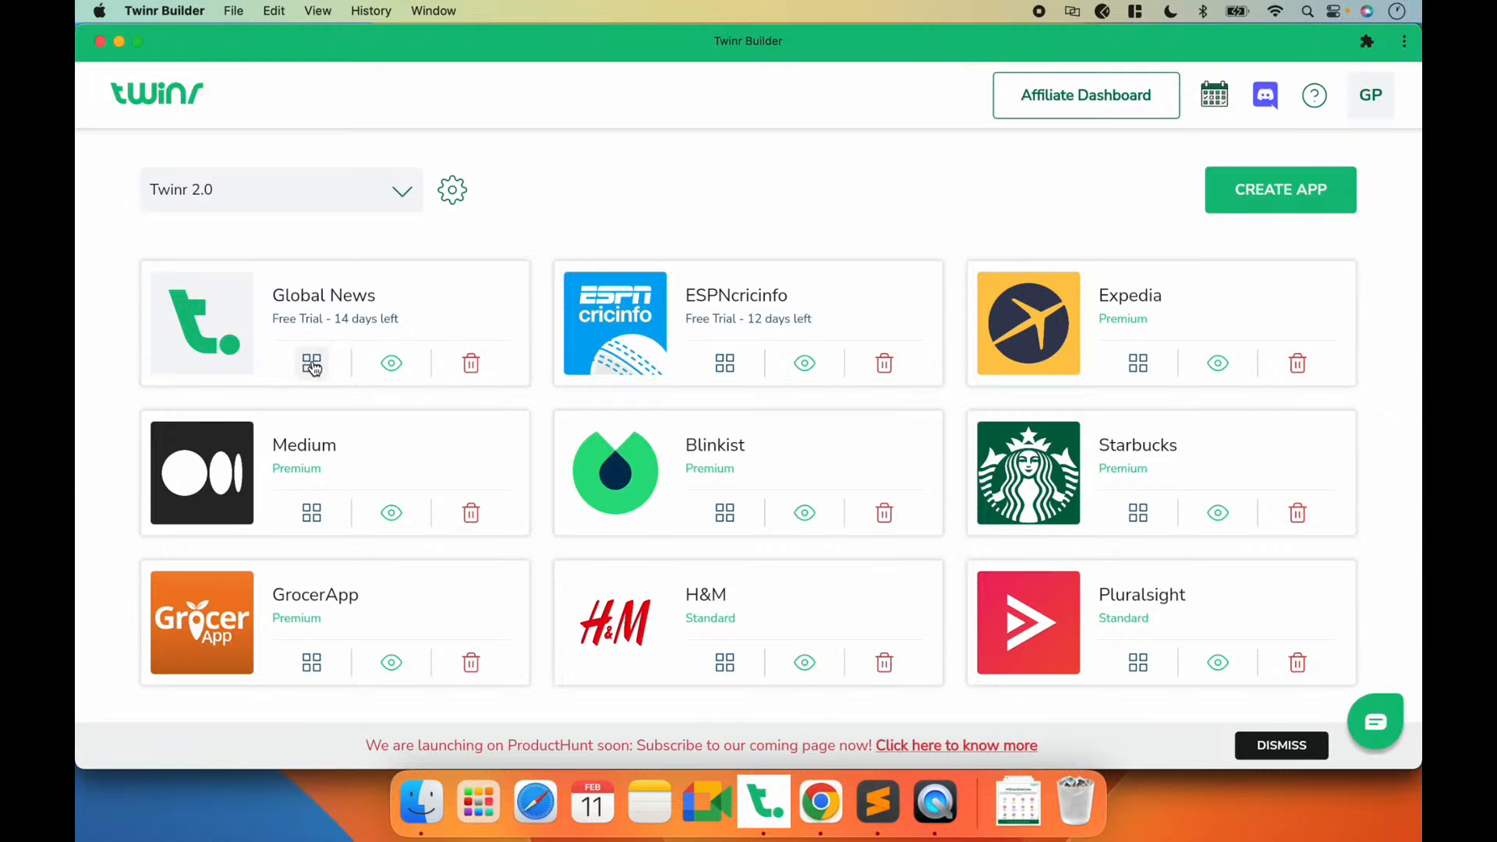
Step: Open the Global News app's preview option, examine the Twinr Preview page on Google Play in Chrome, and return to Twinr Builder
{"action": "left_click", "coordinate": [392, 363]}
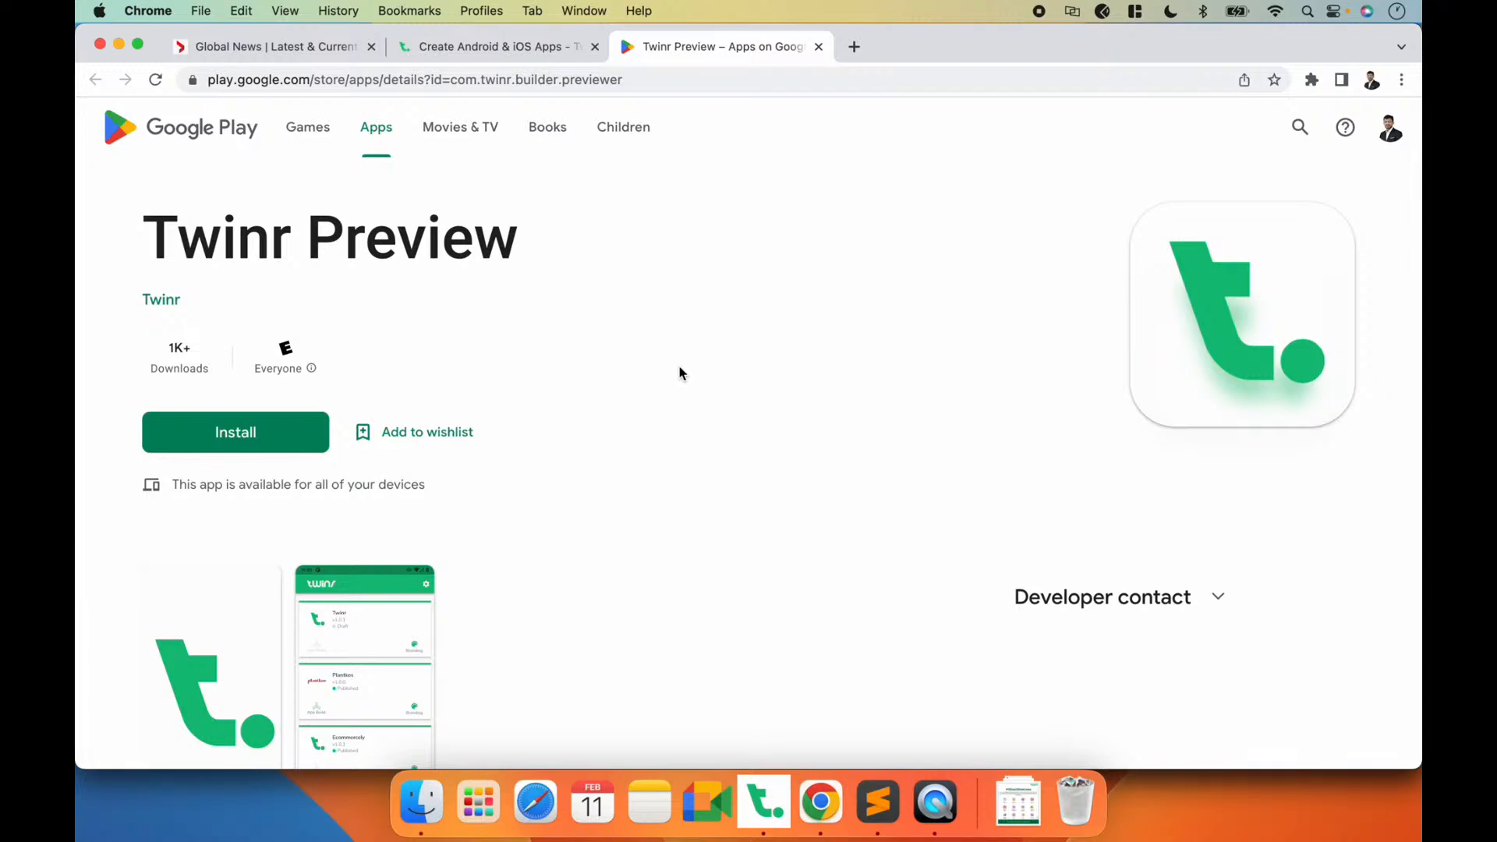
{"action": "left_click", "coordinate": [764, 799]}
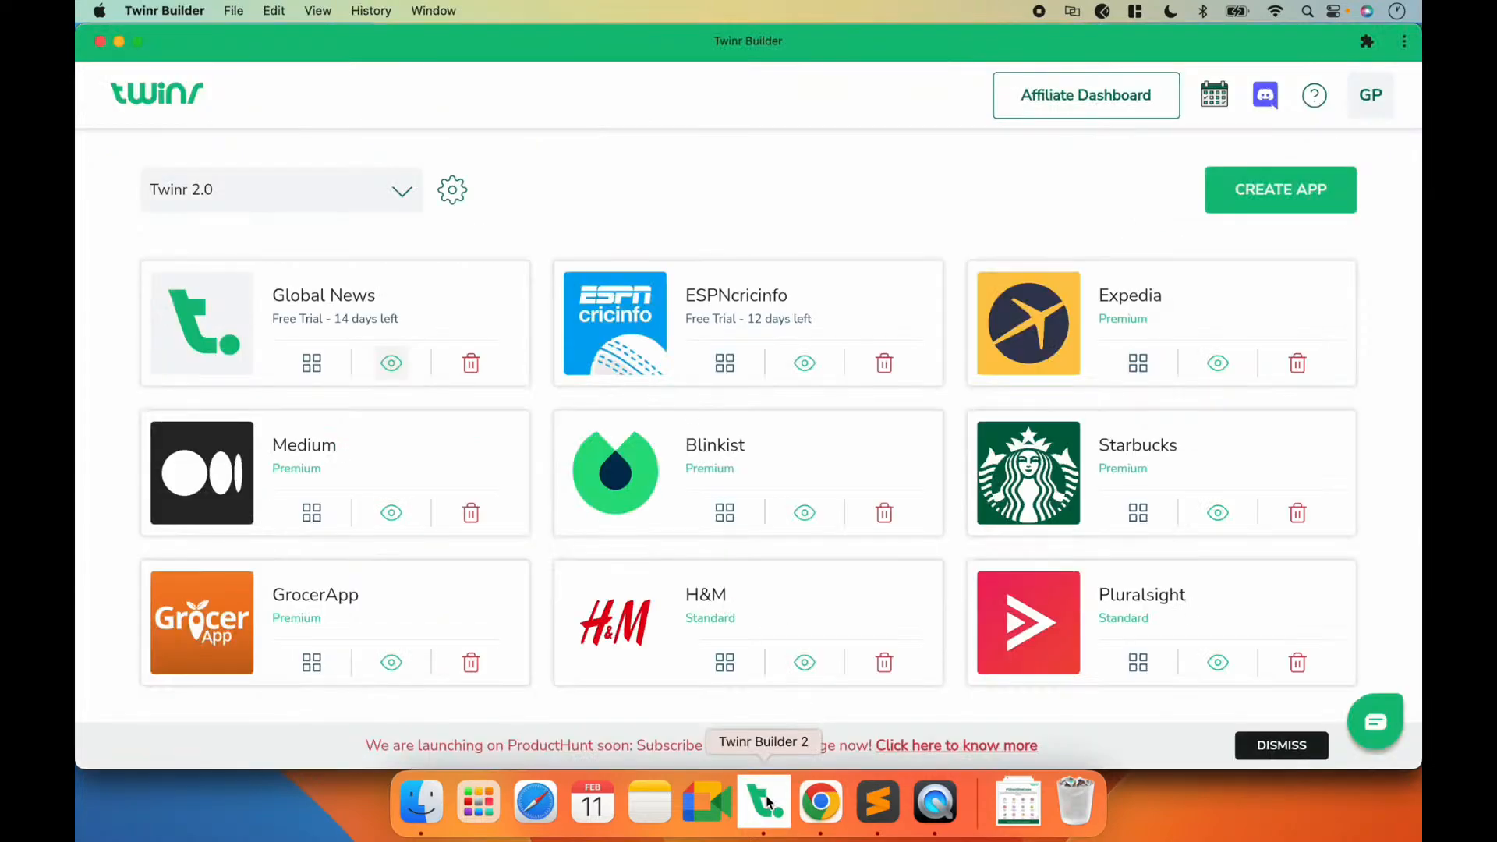
{"action": "key", "text": "super+Tab"}
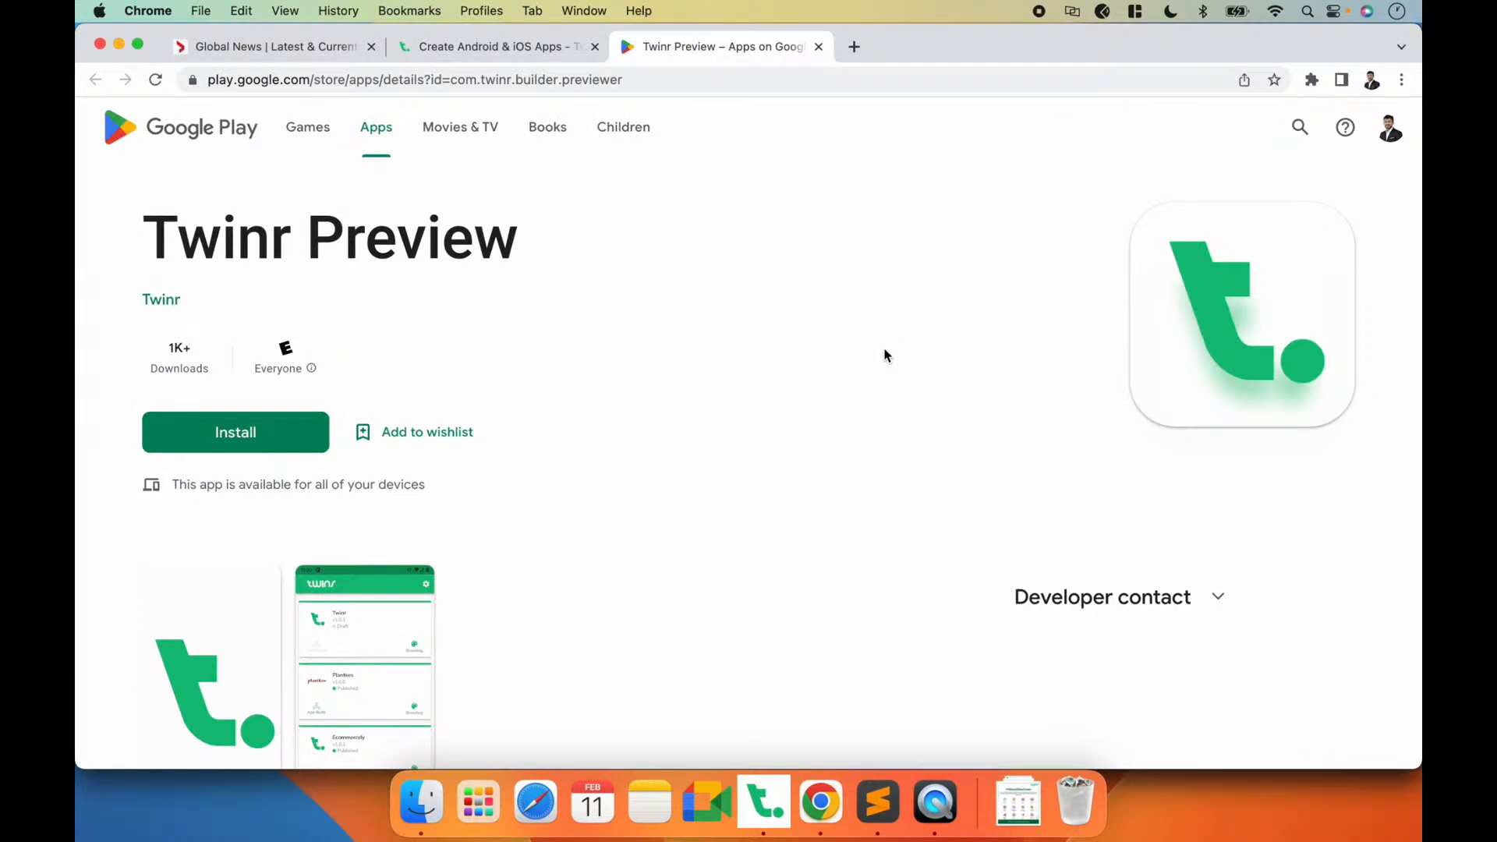
{"action": "scroll", "coordinate": [709, 394], "scroll_direction": "down", "scroll_amount": 5}
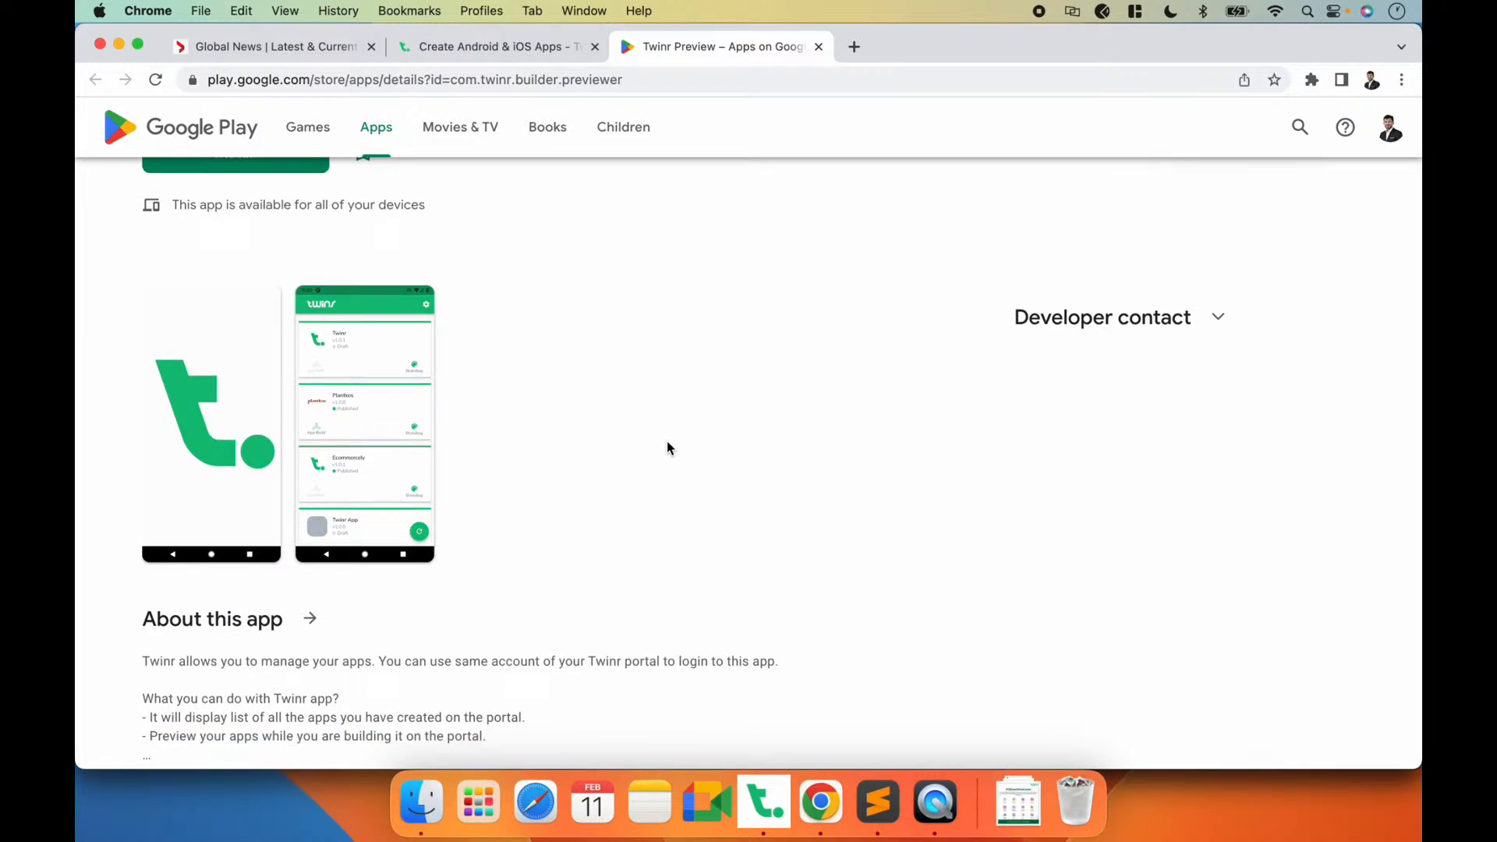
{"action": "scroll", "coordinate": [668, 447], "scroll_direction": "up", "scroll_amount": 5}
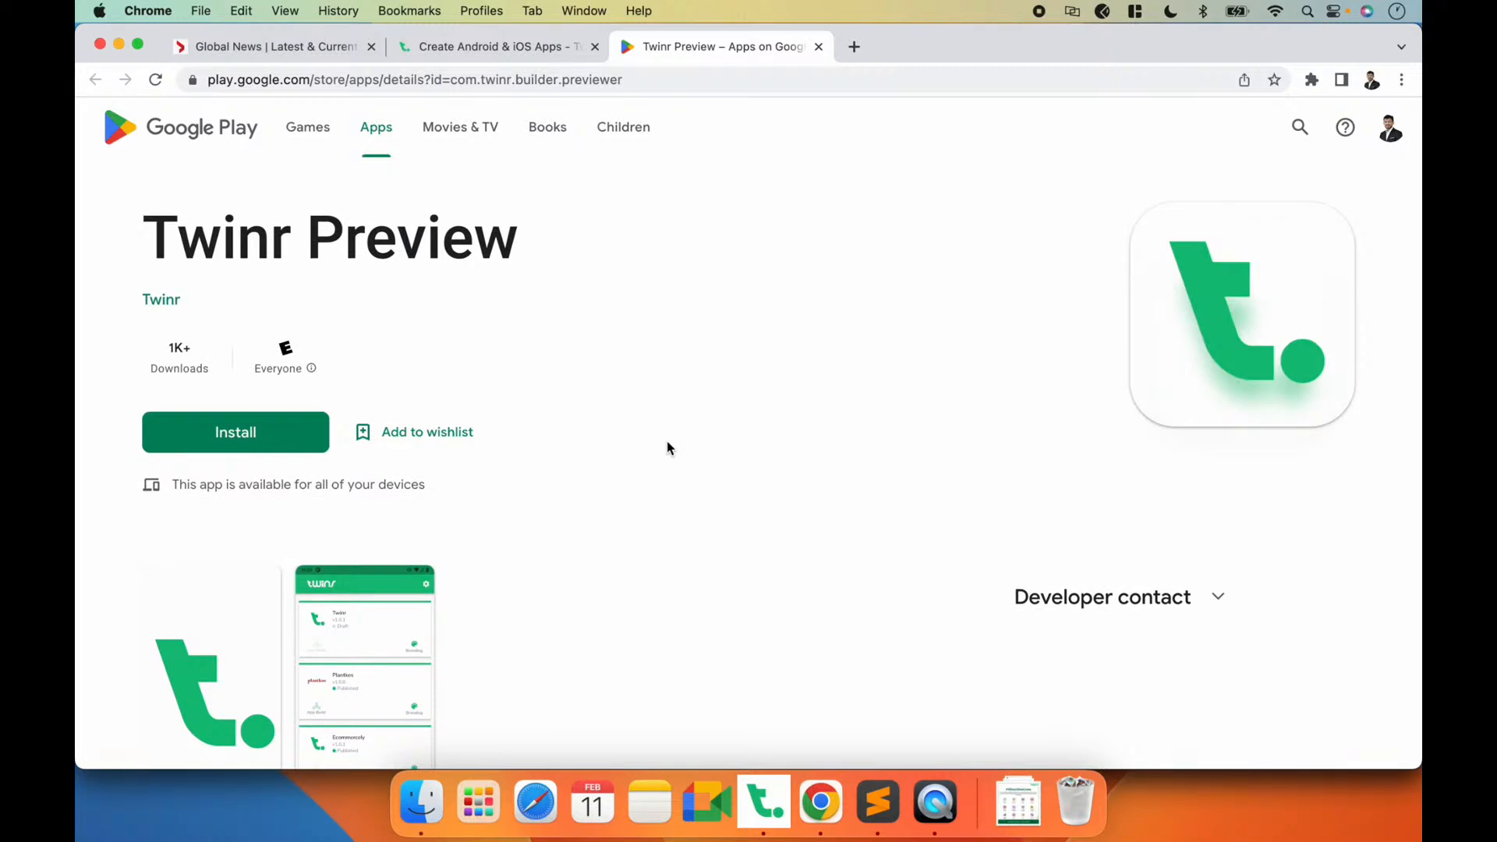
{"action": "left_click", "coordinate": [763, 801]}
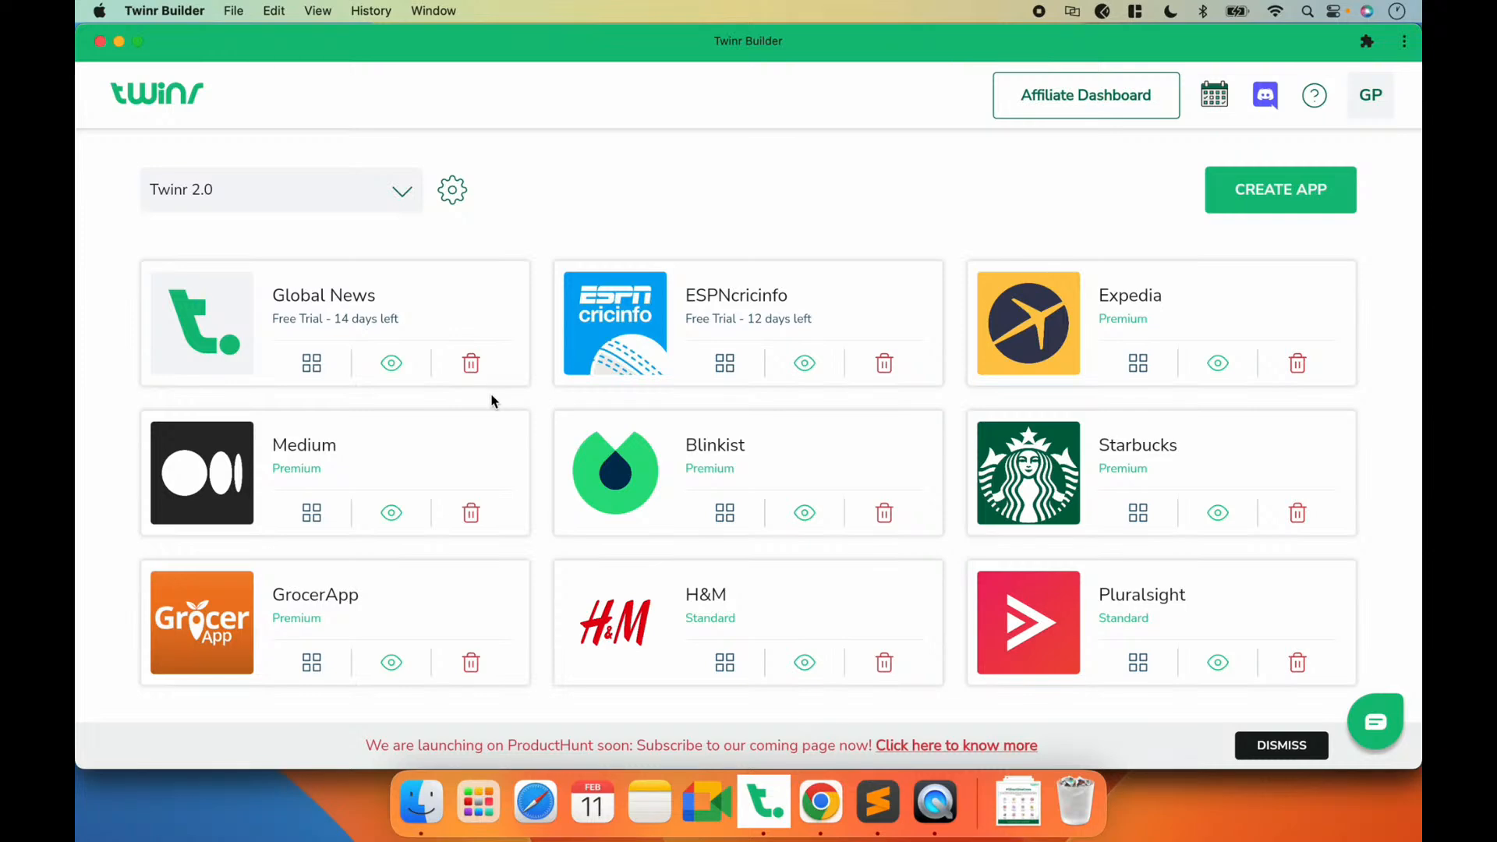
Step: Open the Global News app for editing and go through the Branding, App Theme and Customize Screens entries of its Setup guide
{"action": "left_click", "coordinate": [313, 365]}
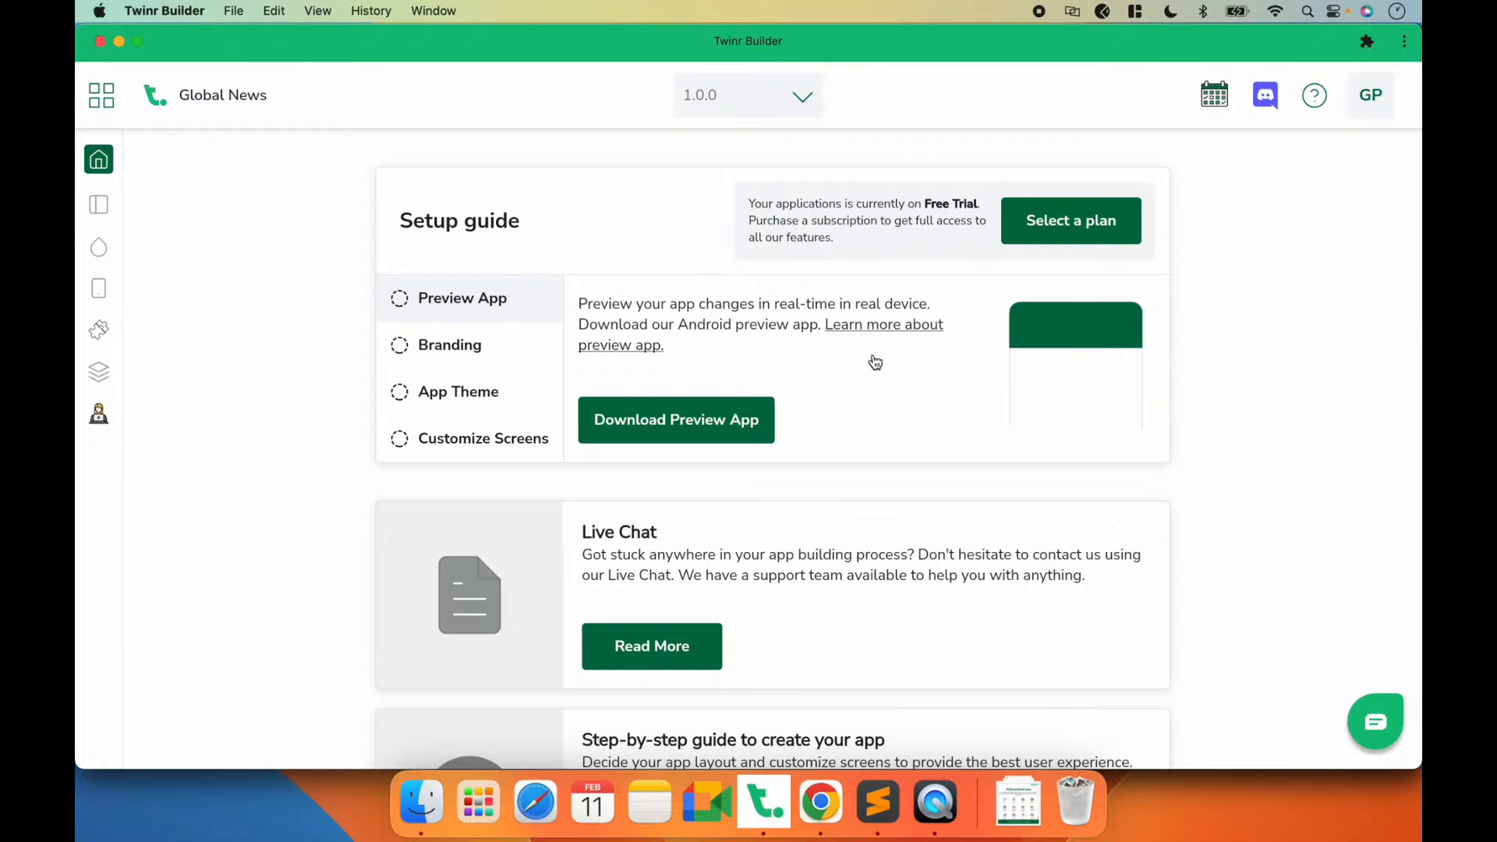
{"action": "left_click", "coordinate": [496, 355]}
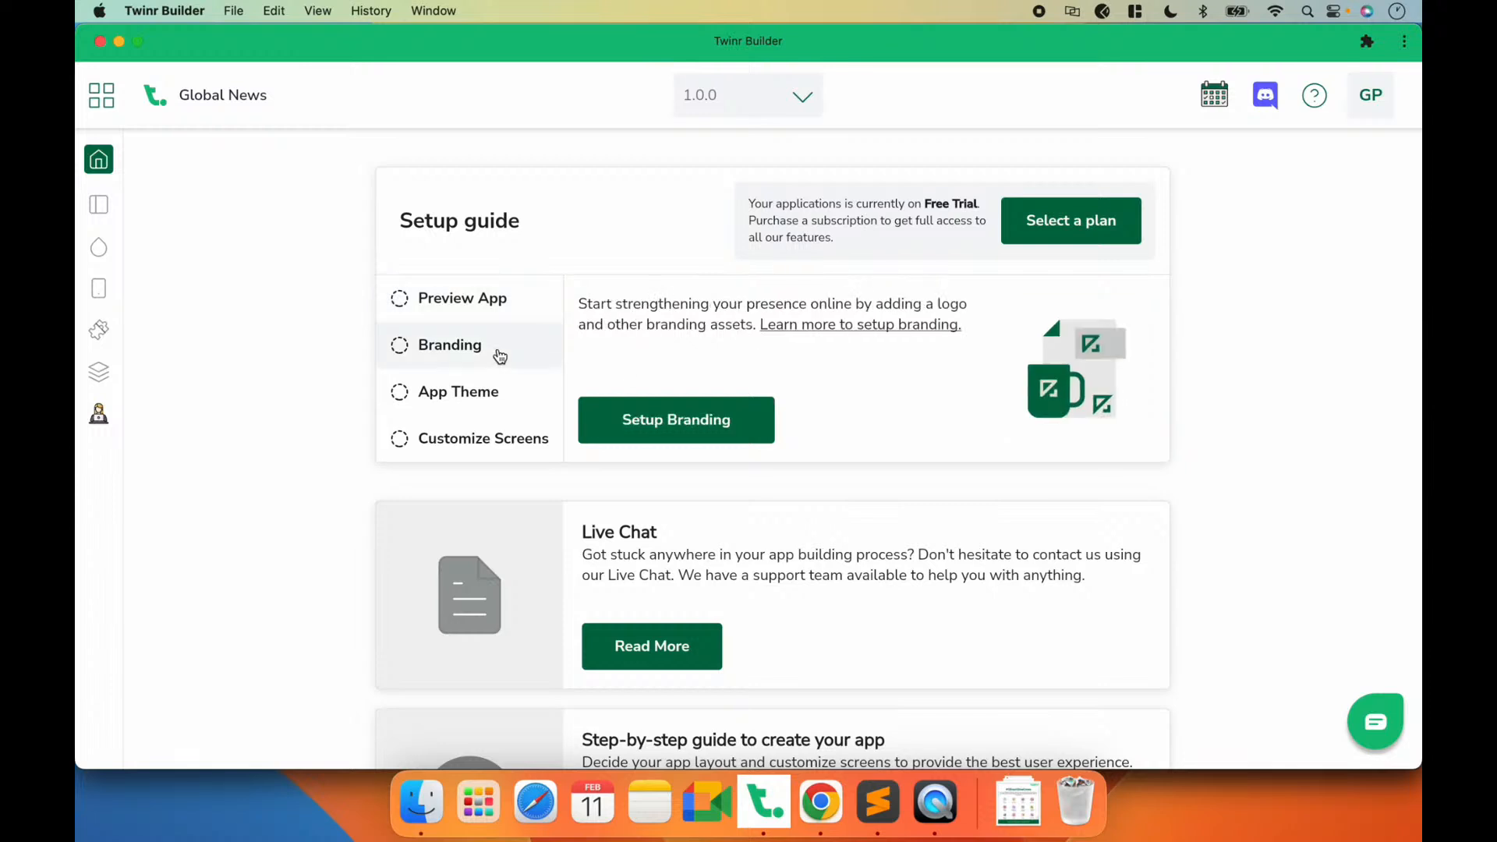
{"action": "left_click", "coordinate": [489, 386]}
{"action": "left_click", "coordinate": [486, 444]}
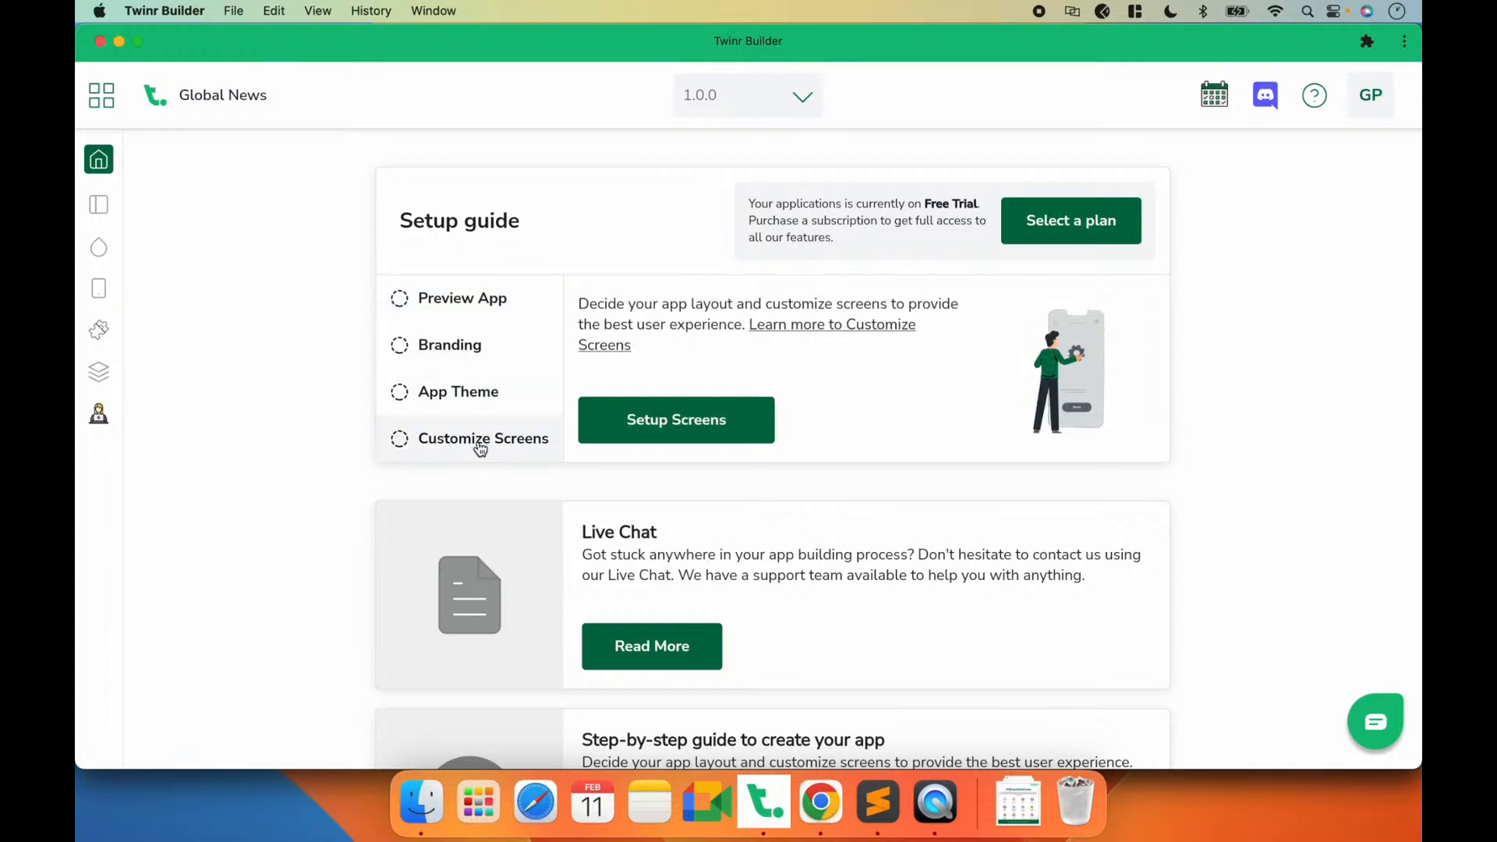
Step: Review the Live Chat, step-by-step guide and new feature sections below the Setup guide
{"action": "scroll", "coordinate": [338, 437], "scroll_direction": "down", "scroll_amount": 3}
{"action": "scroll", "coordinate": [337, 437], "scroll_direction": "down", "scroll_amount": 1}
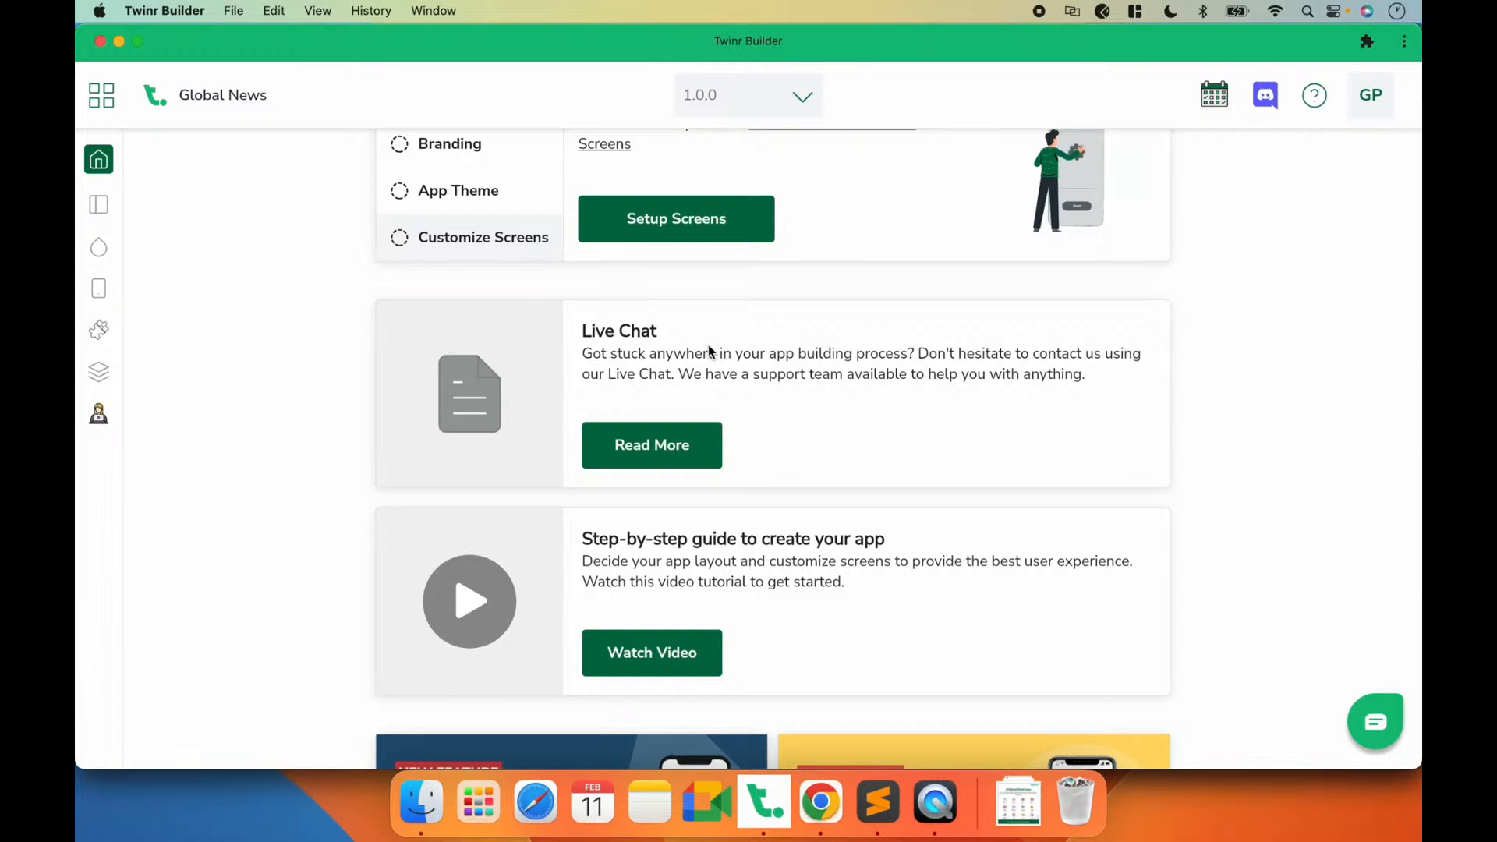
{"action": "scroll", "coordinate": [708, 345], "scroll_direction": "down", "scroll_amount": 1}
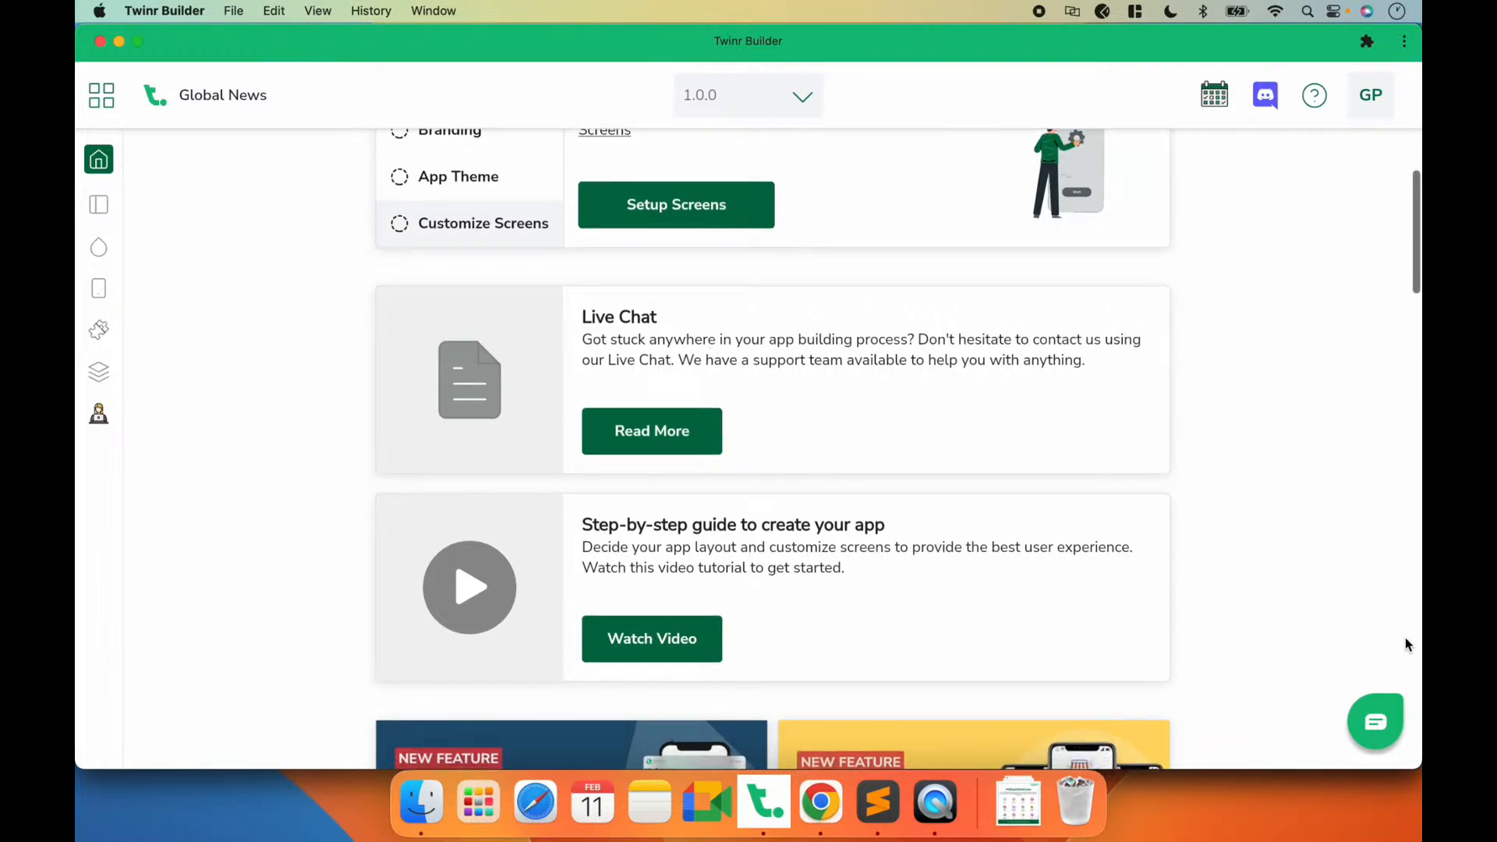
{"action": "scroll", "coordinate": [835, 336], "scroll_direction": "down", "scroll_amount": 5}
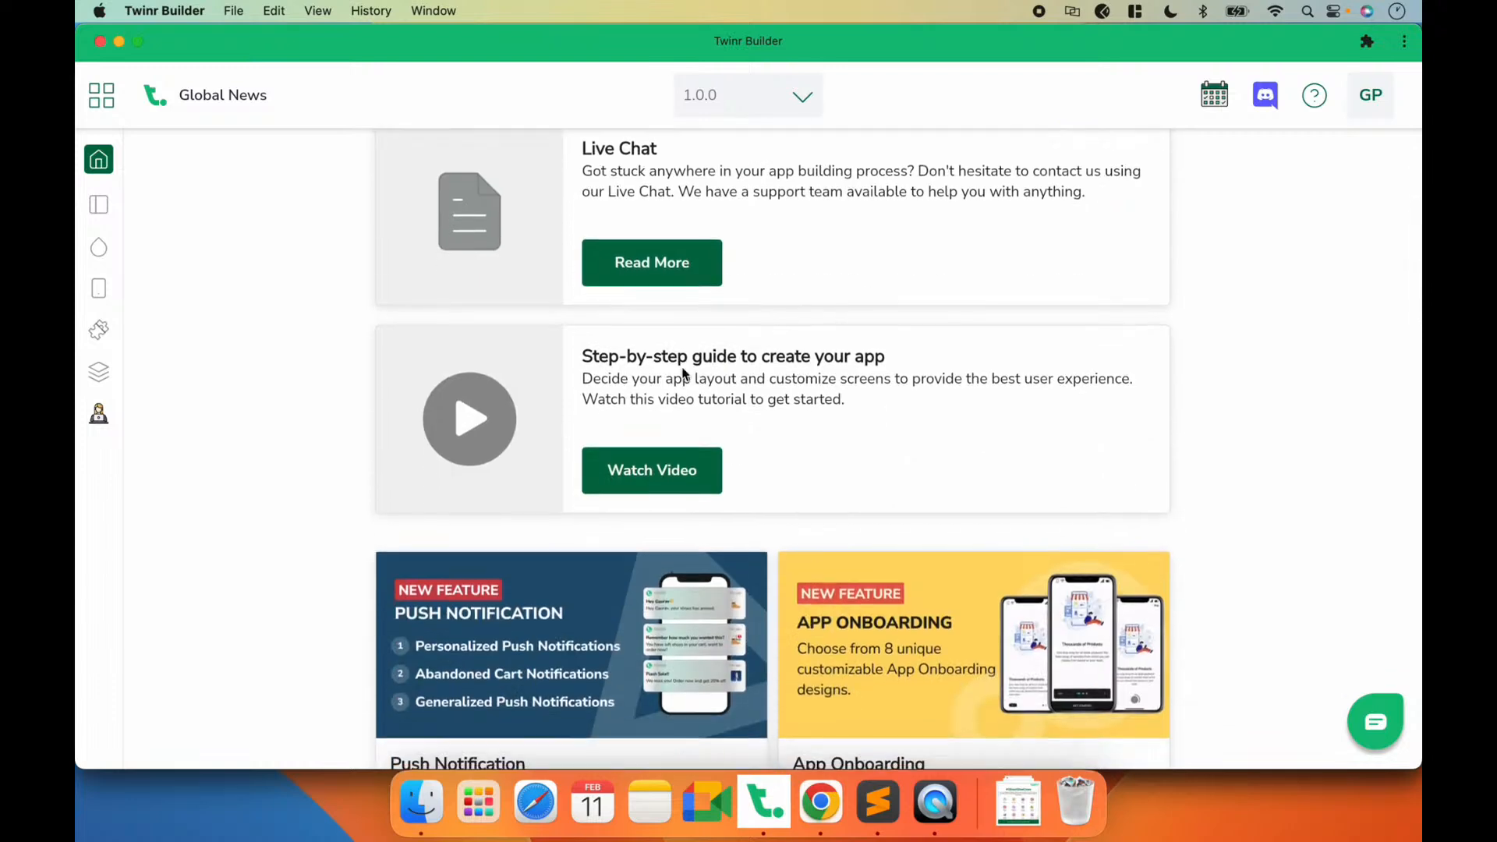
{"action": "scroll", "coordinate": [683, 374], "scroll_direction": "down", "scroll_amount": 1}
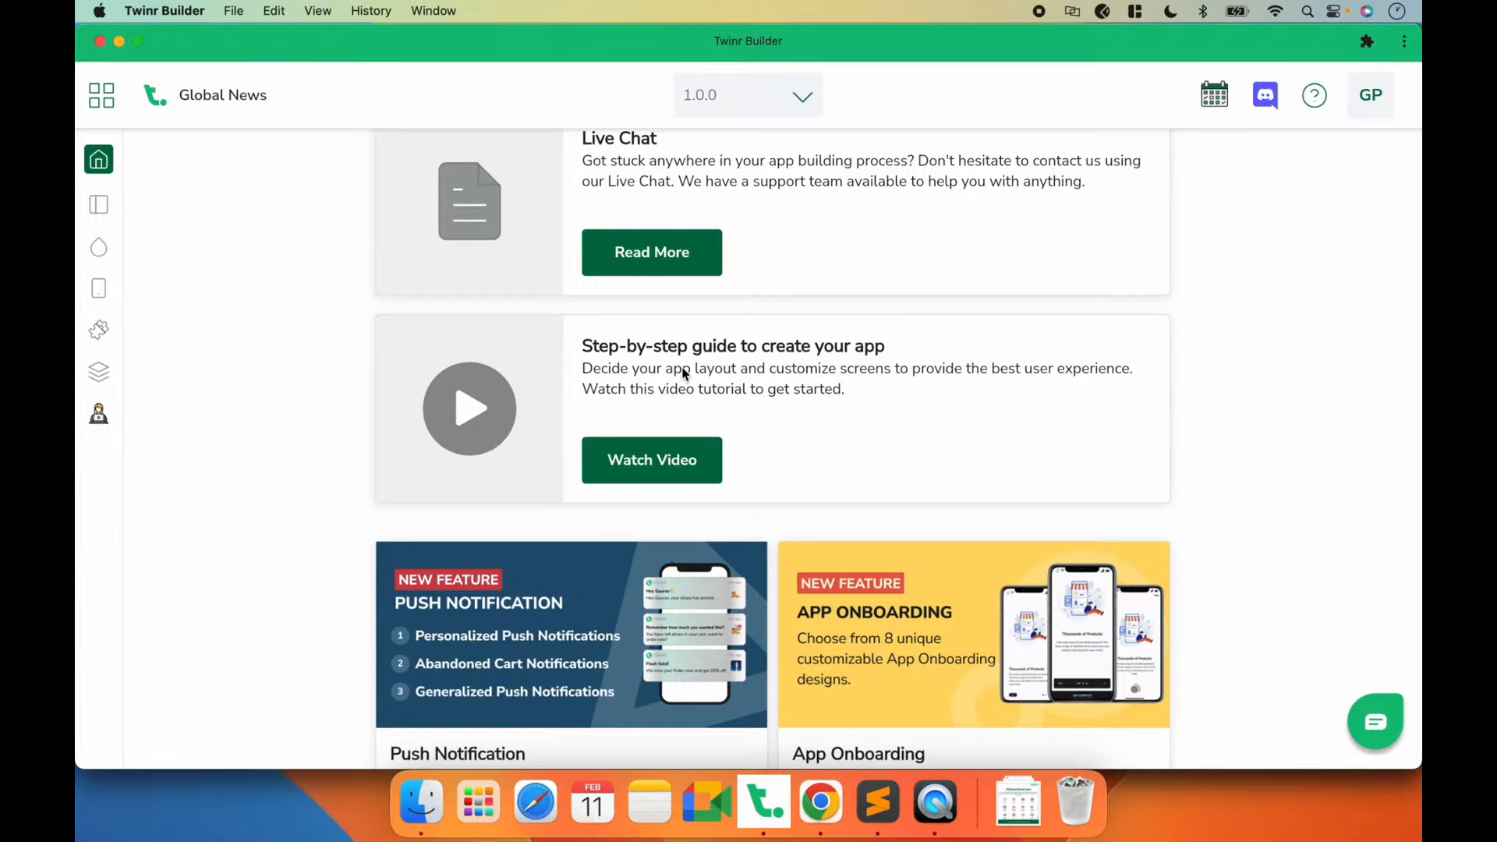
{"action": "scroll", "coordinate": [754, 407], "scroll_direction": "up", "scroll_amount": 1}
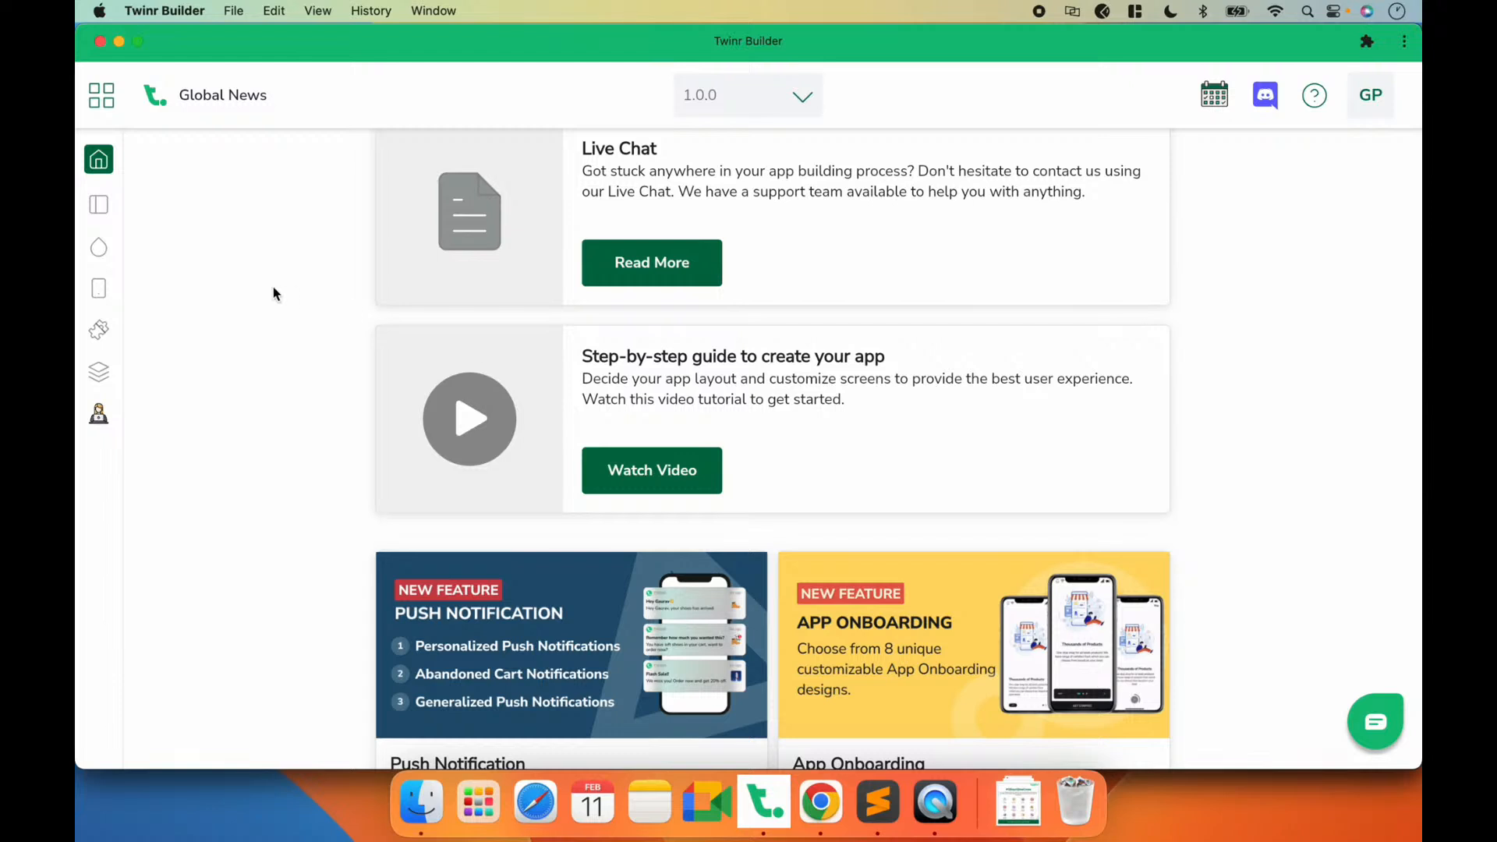
{"action": "scroll", "coordinate": [273, 288], "scroll_direction": "up", "scroll_amount": 5}
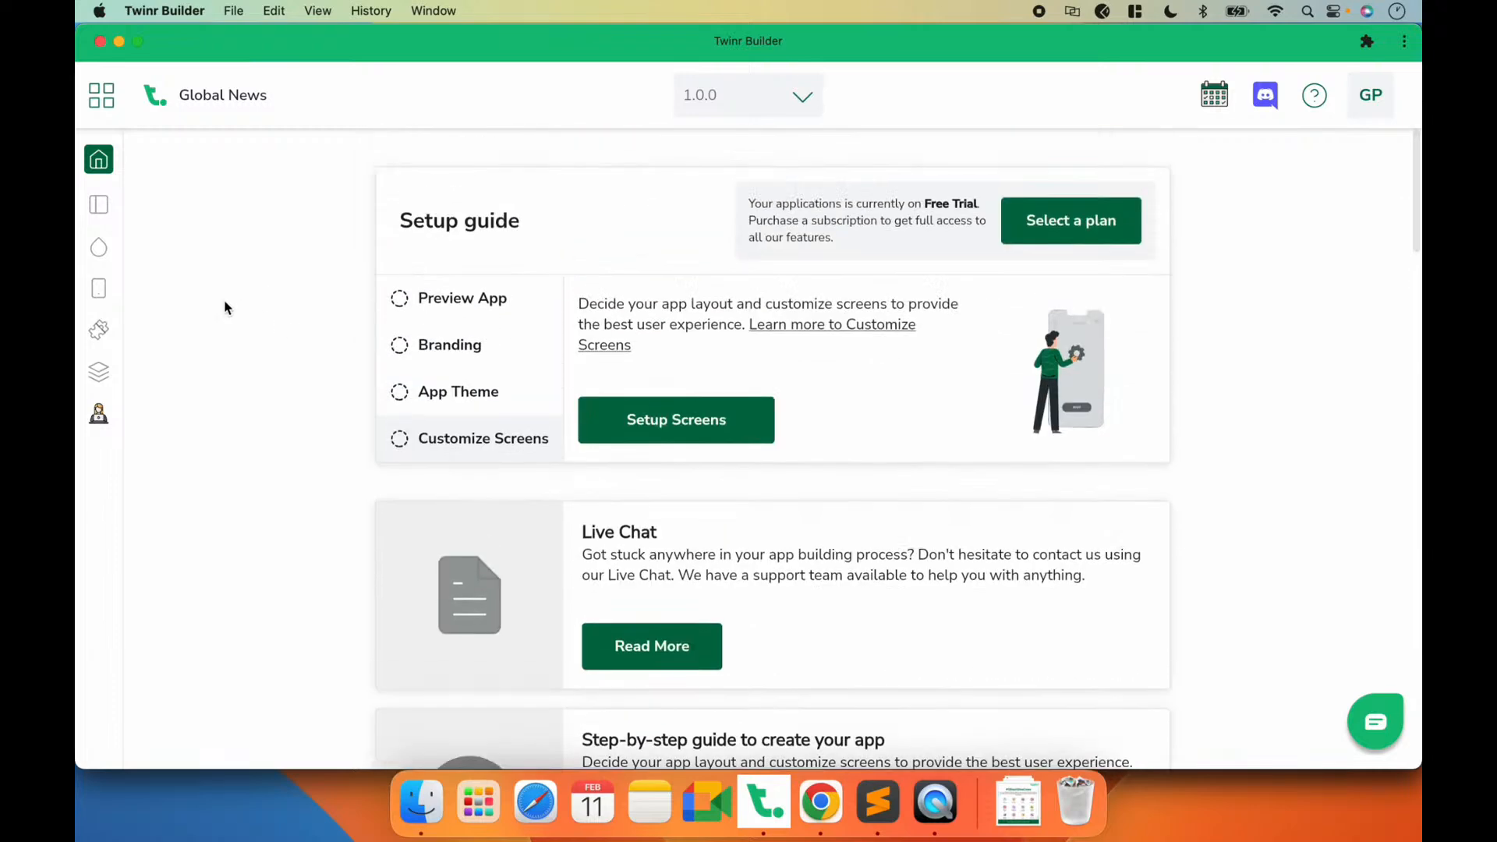
Step: Open the App Info settings and examine the app name, iOS Bundle ID and Android Package Name fields
{"action": "left_click", "coordinate": [99, 209]}
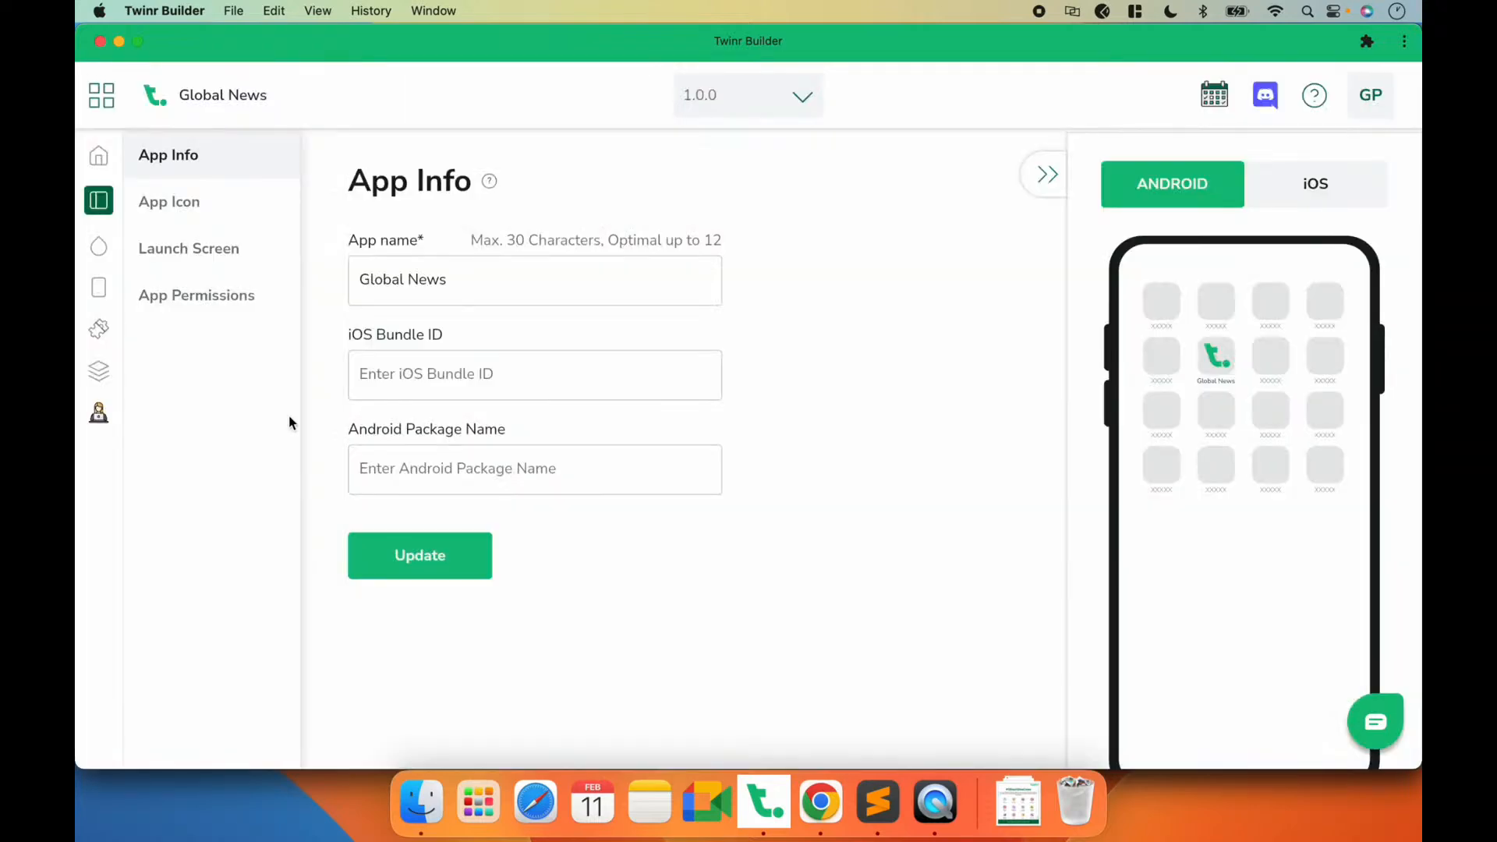
{"action": "left_click_drag", "start_coordinate": [445, 281], "coordinate": [324, 292]}
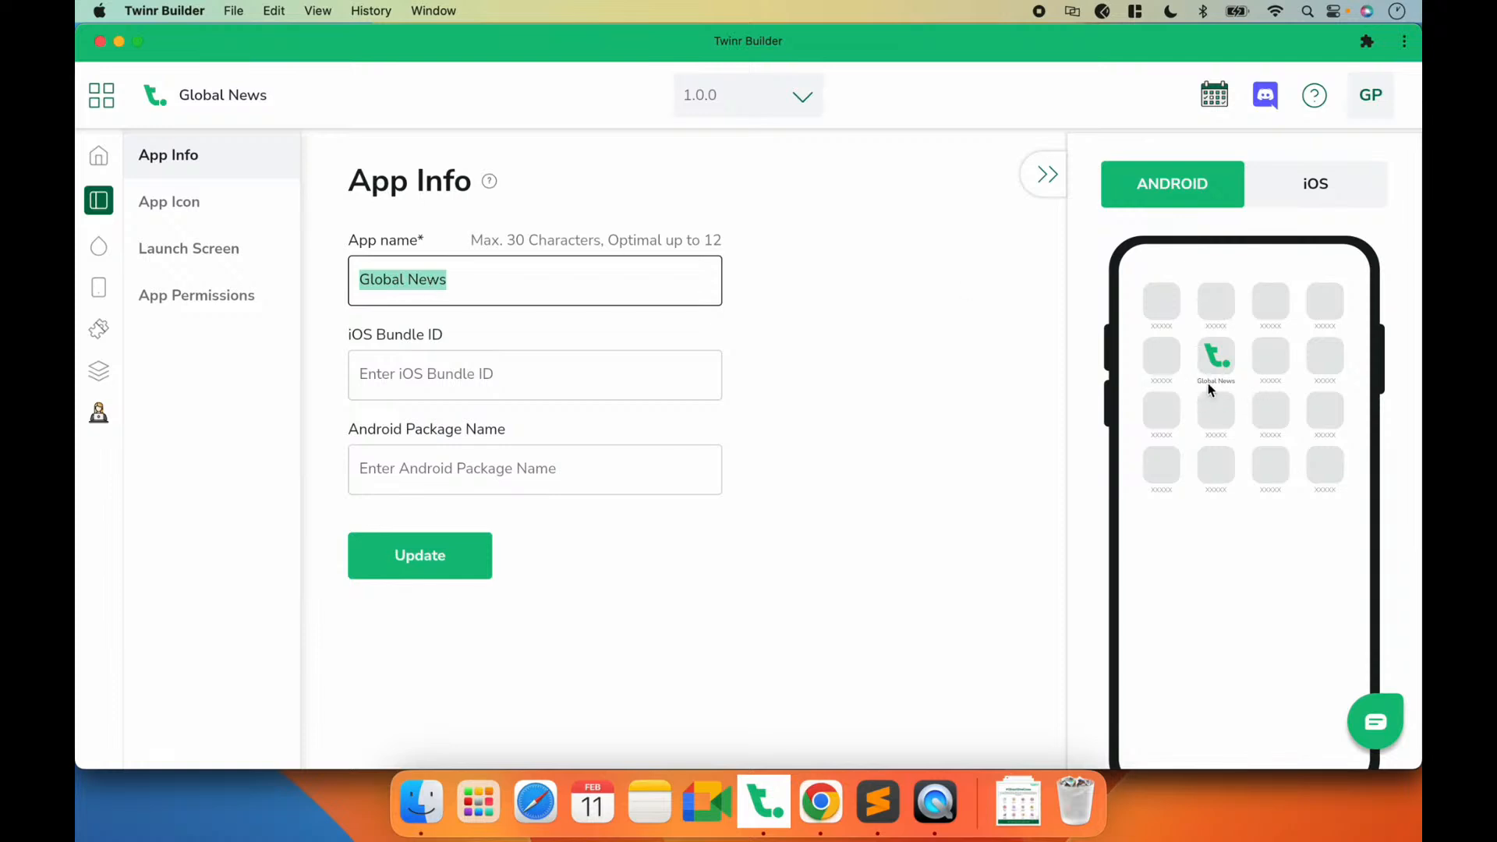
{"action": "left_click", "coordinate": [820, 382]}
{"action": "left_click", "coordinate": [421, 371]}
{"action": "left_click", "coordinate": [421, 458]}
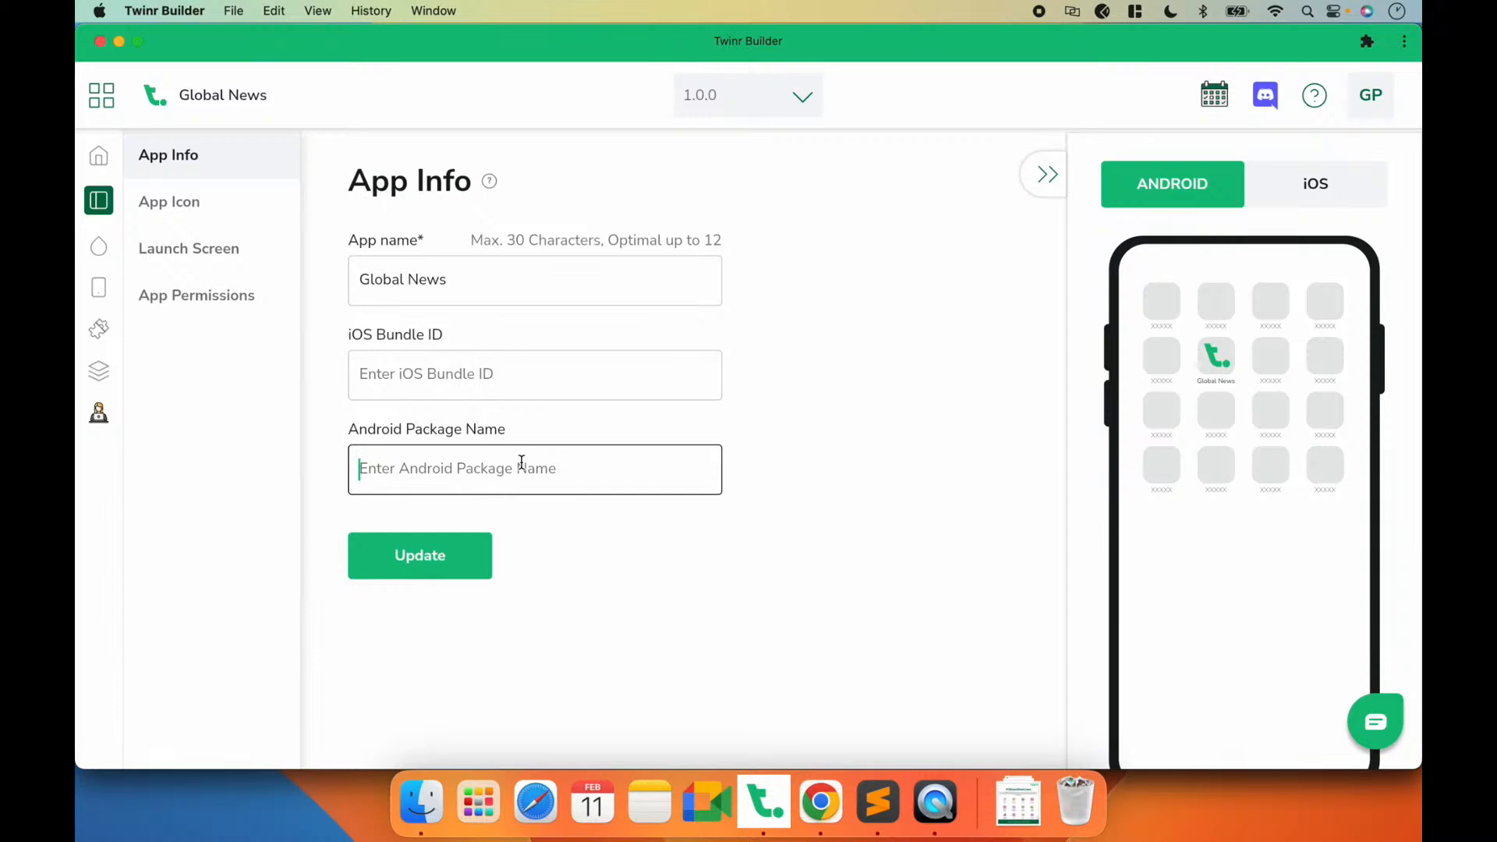
Step: Upload global-news-logo.jpg from the Global News folder on the Desktop as the app icon and update it
{"action": "left_click", "coordinate": [196, 209]}
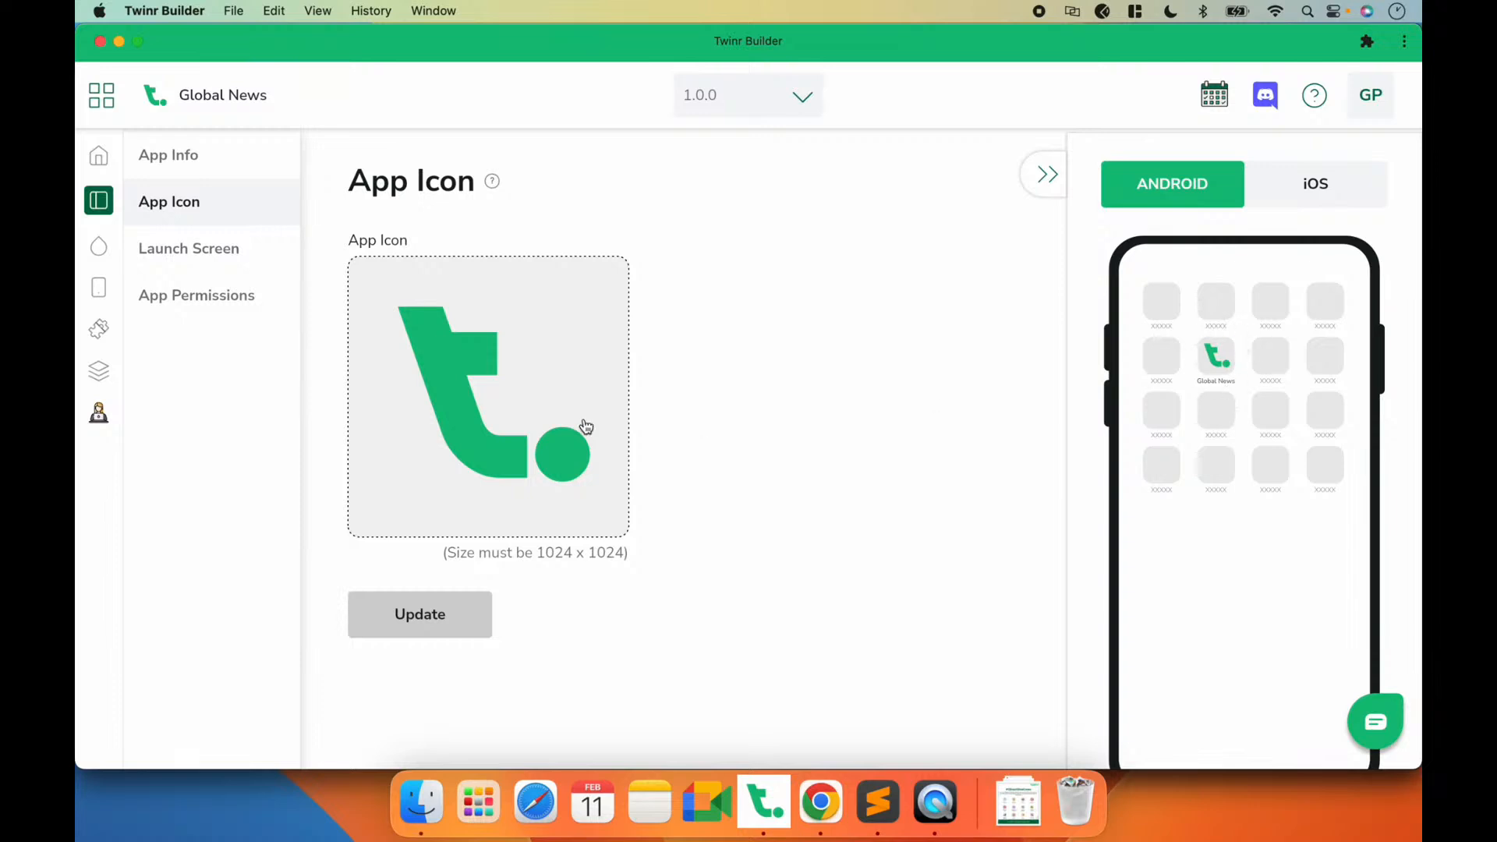
{"action": "left_click", "coordinate": [413, 394]}
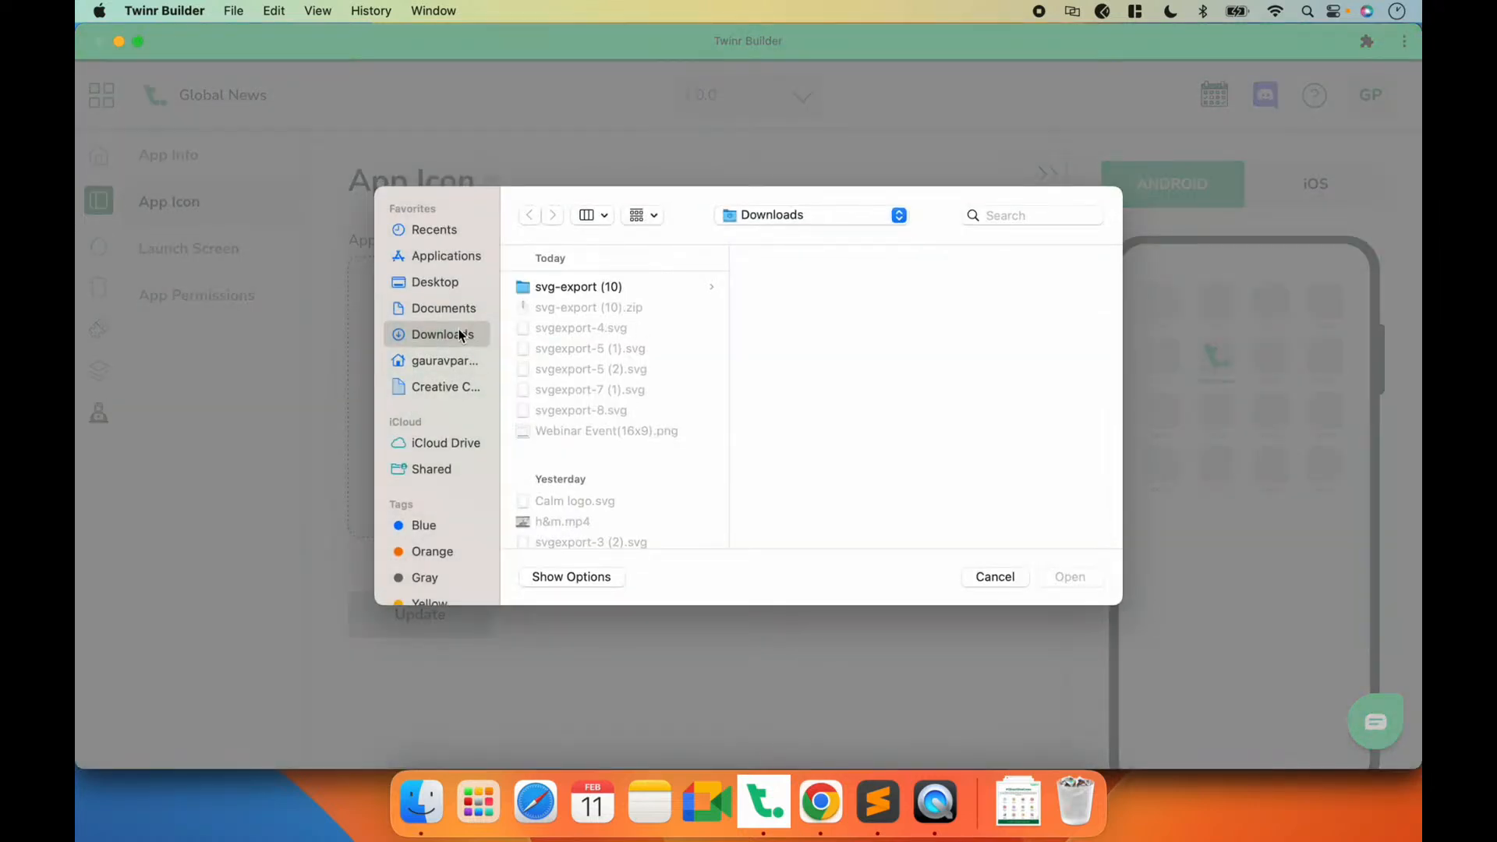
{"action": "left_click", "coordinate": [433, 282]}
{"action": "left_click", "coordinate": [560, 287]}
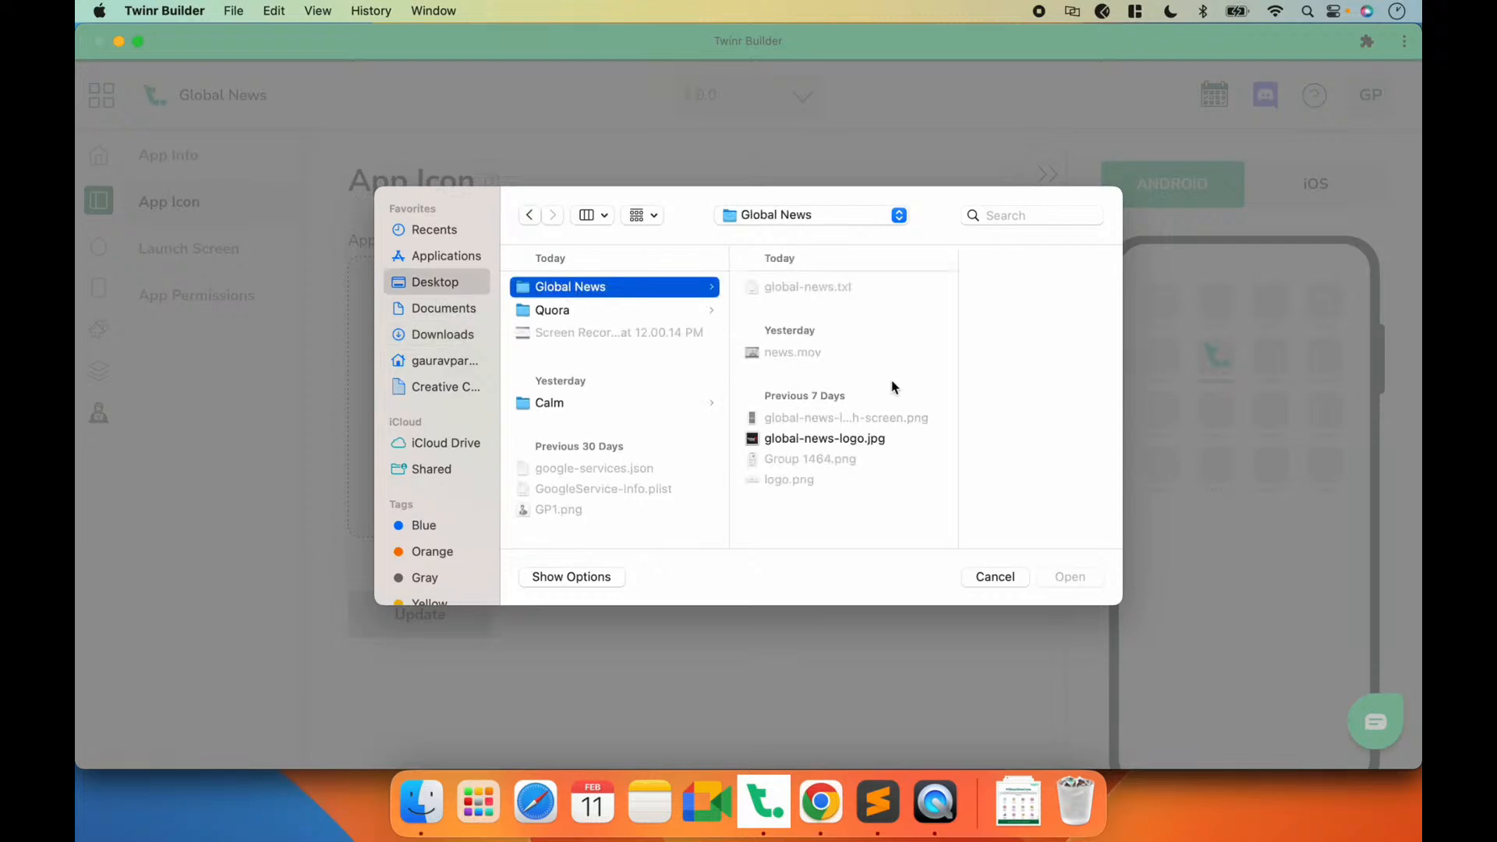
{"action": "double_click", "coordinate": [814, 439]}
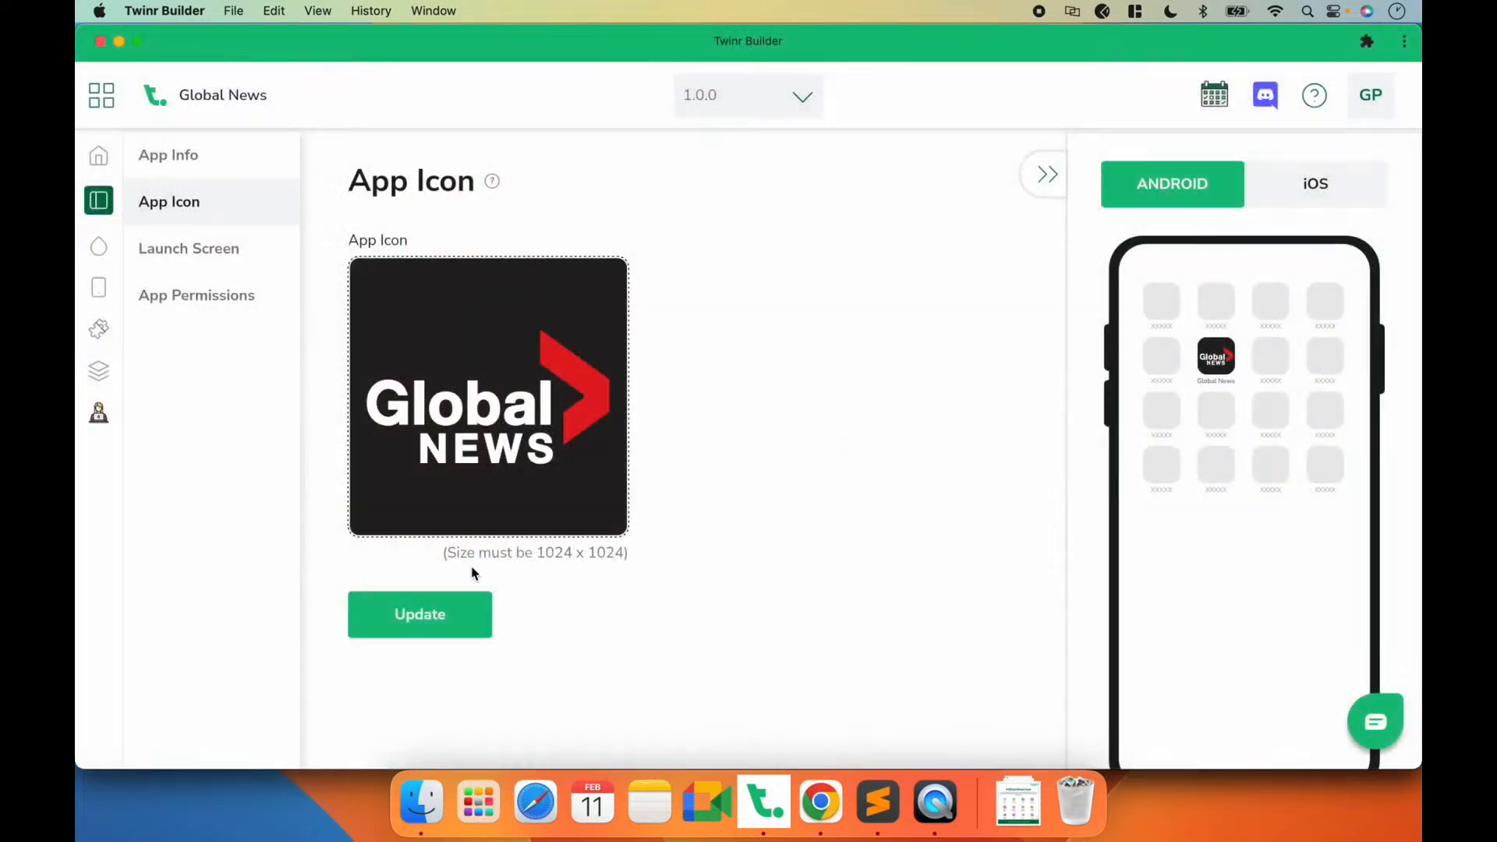
{"action": "left_click", "coordinate": [445, 626]}
Step: Upload global-news-launch-screen.png from the Global News folder as the launch screen image and update it
{"action": "left_click", "coordinate": [231, 289]}
{"action": "left_click", "coordinate": [215, 257]}
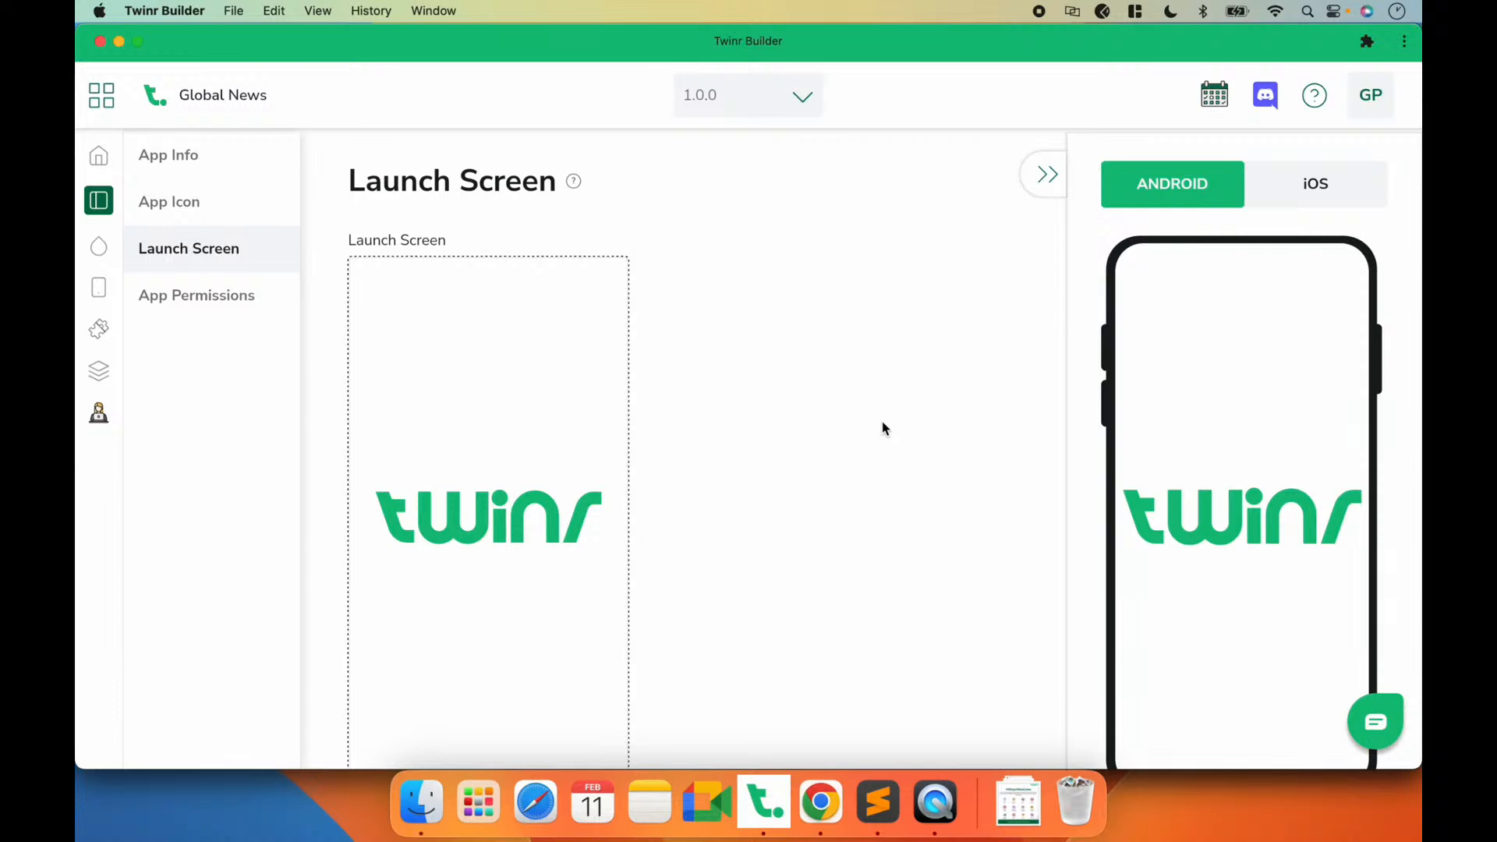
{"action": "scroll", "coordinate": [616, 521], "scroll_direction": "down", "scroll_amount": 2}
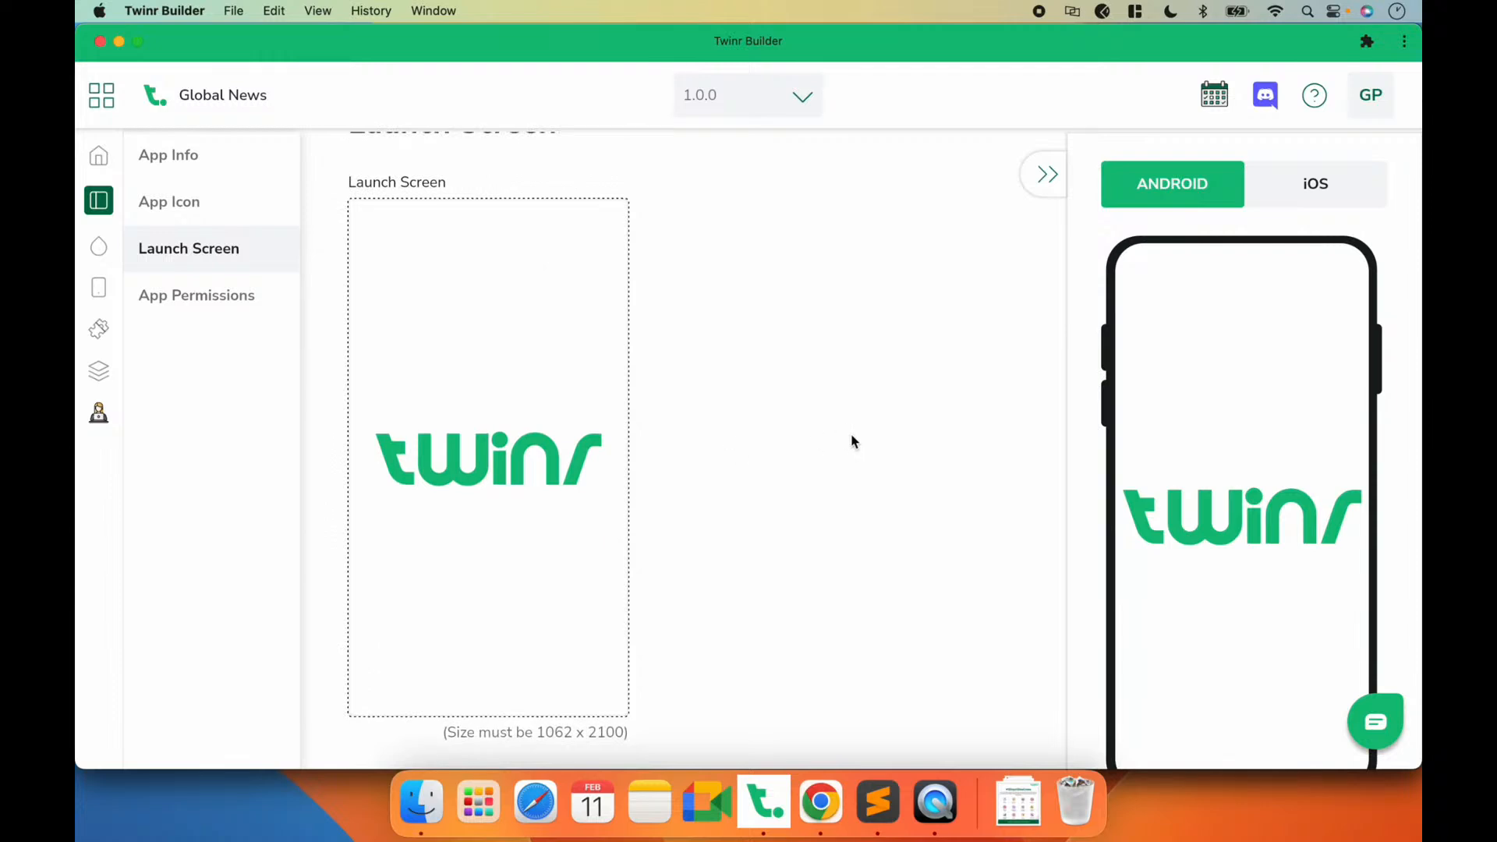
{"action": "left_click", "coordinate": [455, 471]}
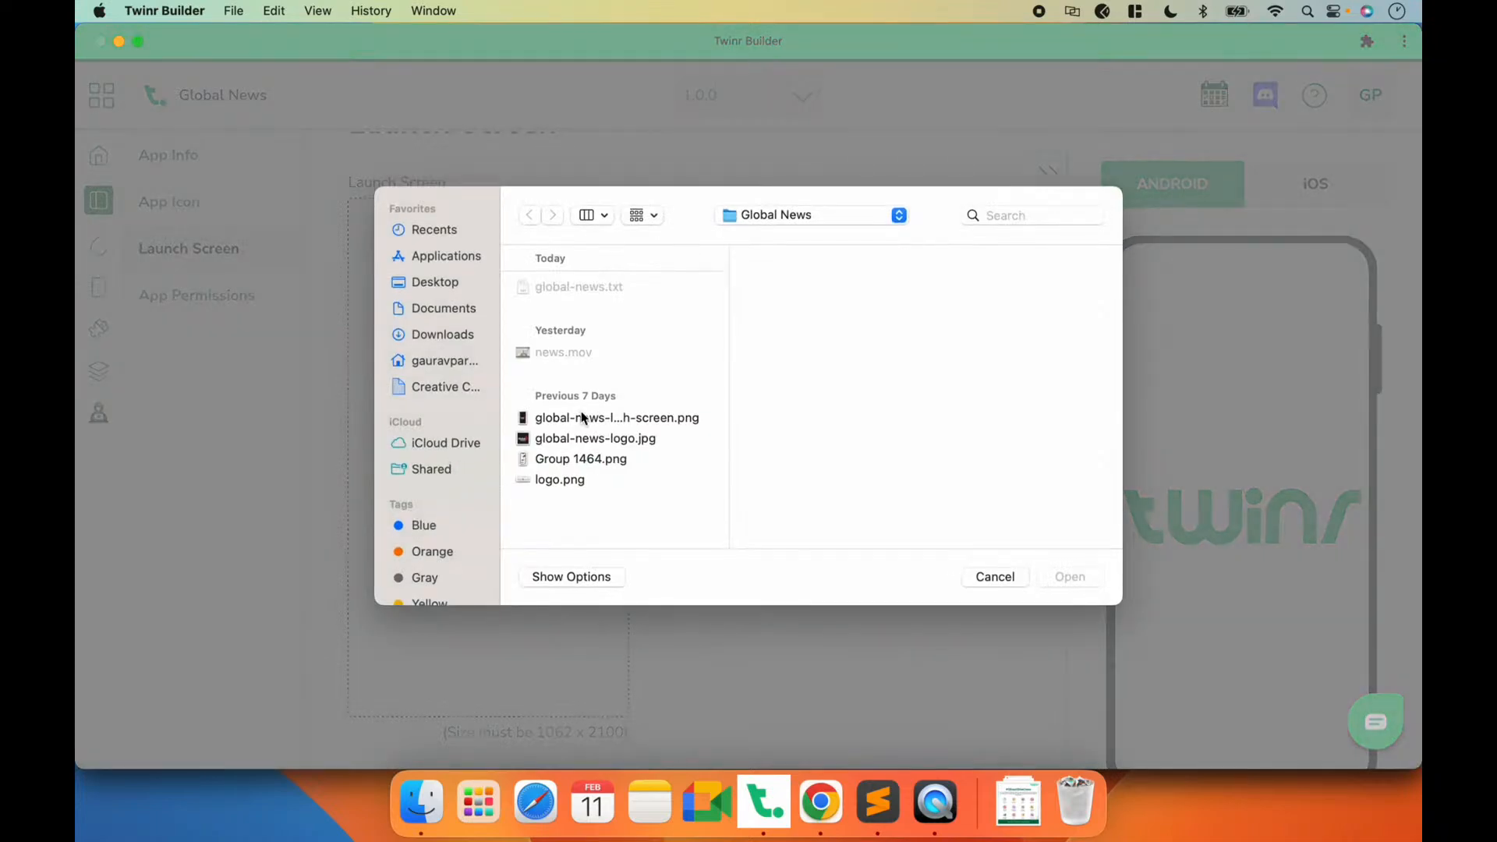
{"action": "left_click", "coordinate": [582, 418]}
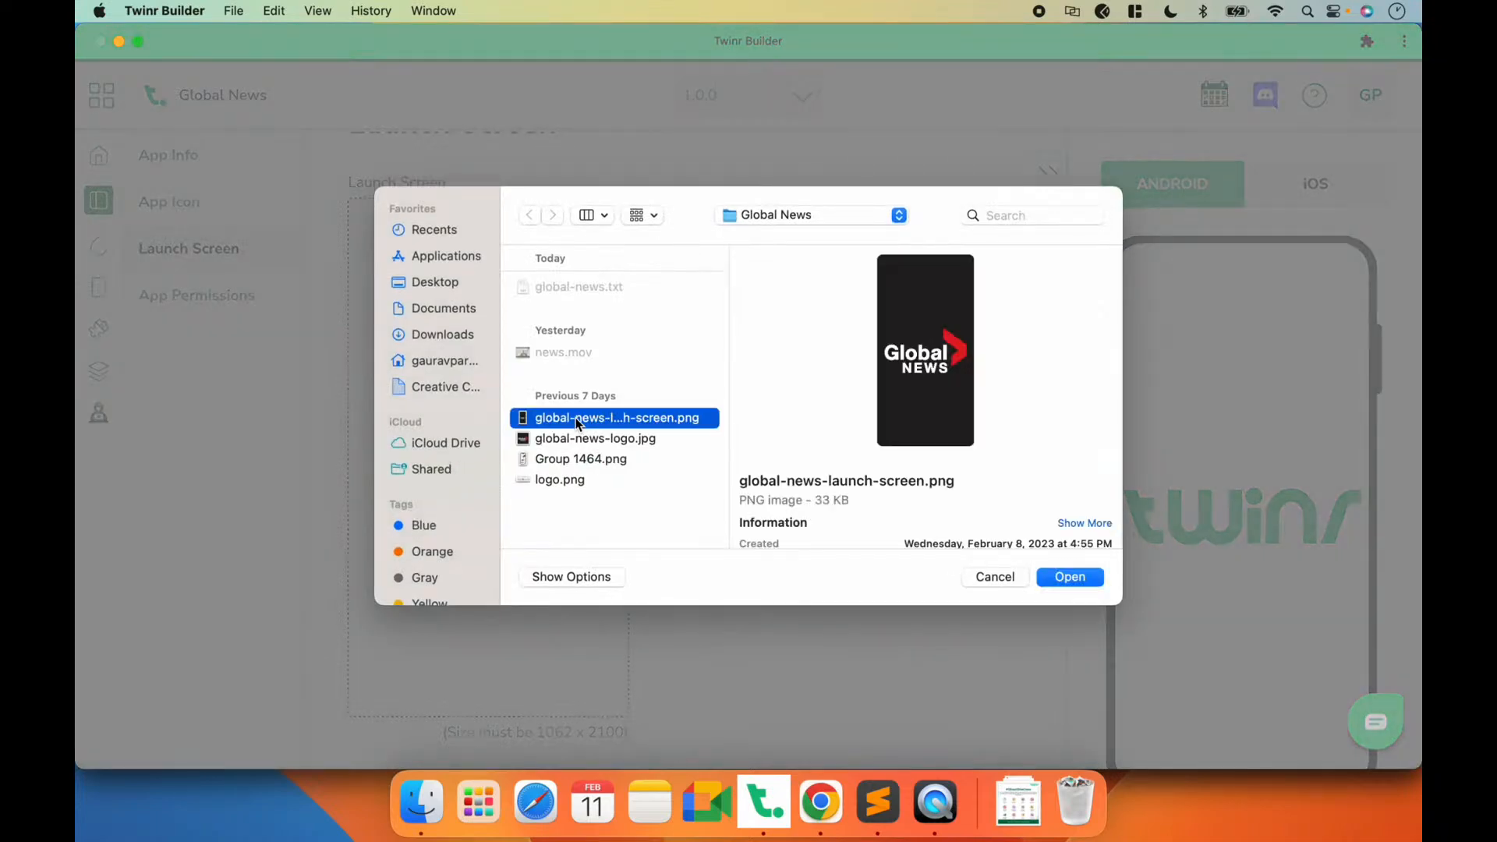
{"action": "left_click", "coordinate": [1082, 573]}
{"action": "scroll", "coordinate": [451, 601], "scroll_direction": "down", "scroll_amount": 2}
{"action": "left_click", "coordinate": [409, 717]}
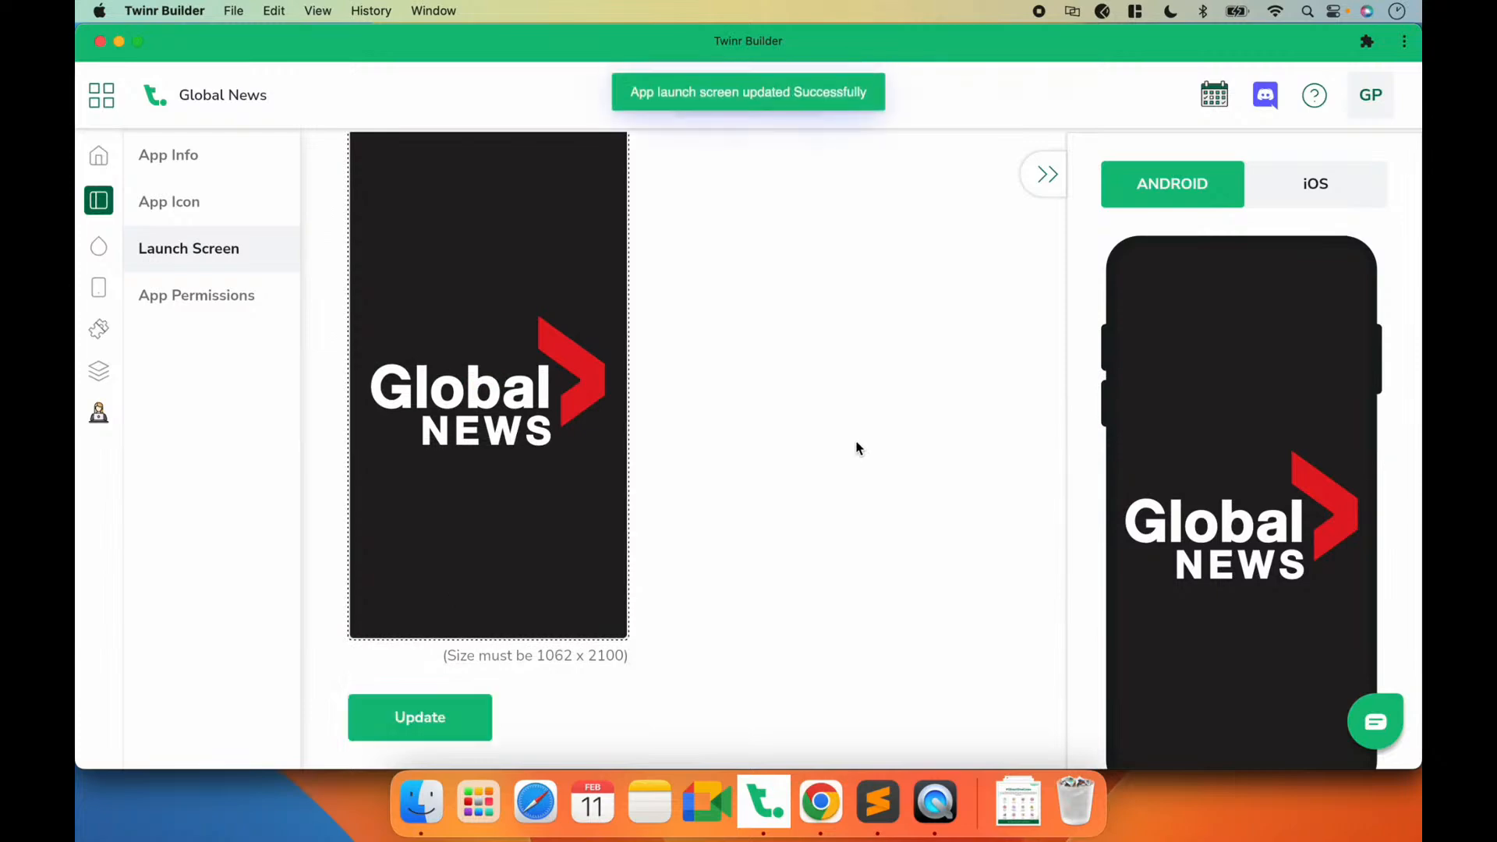
Step: Check the new launch screen in the Android phone preview and collapse the preview
{"action": "scroll", "coordinate": [1197, 543], "scroll_direction": "down", "scroll_amount": 3}
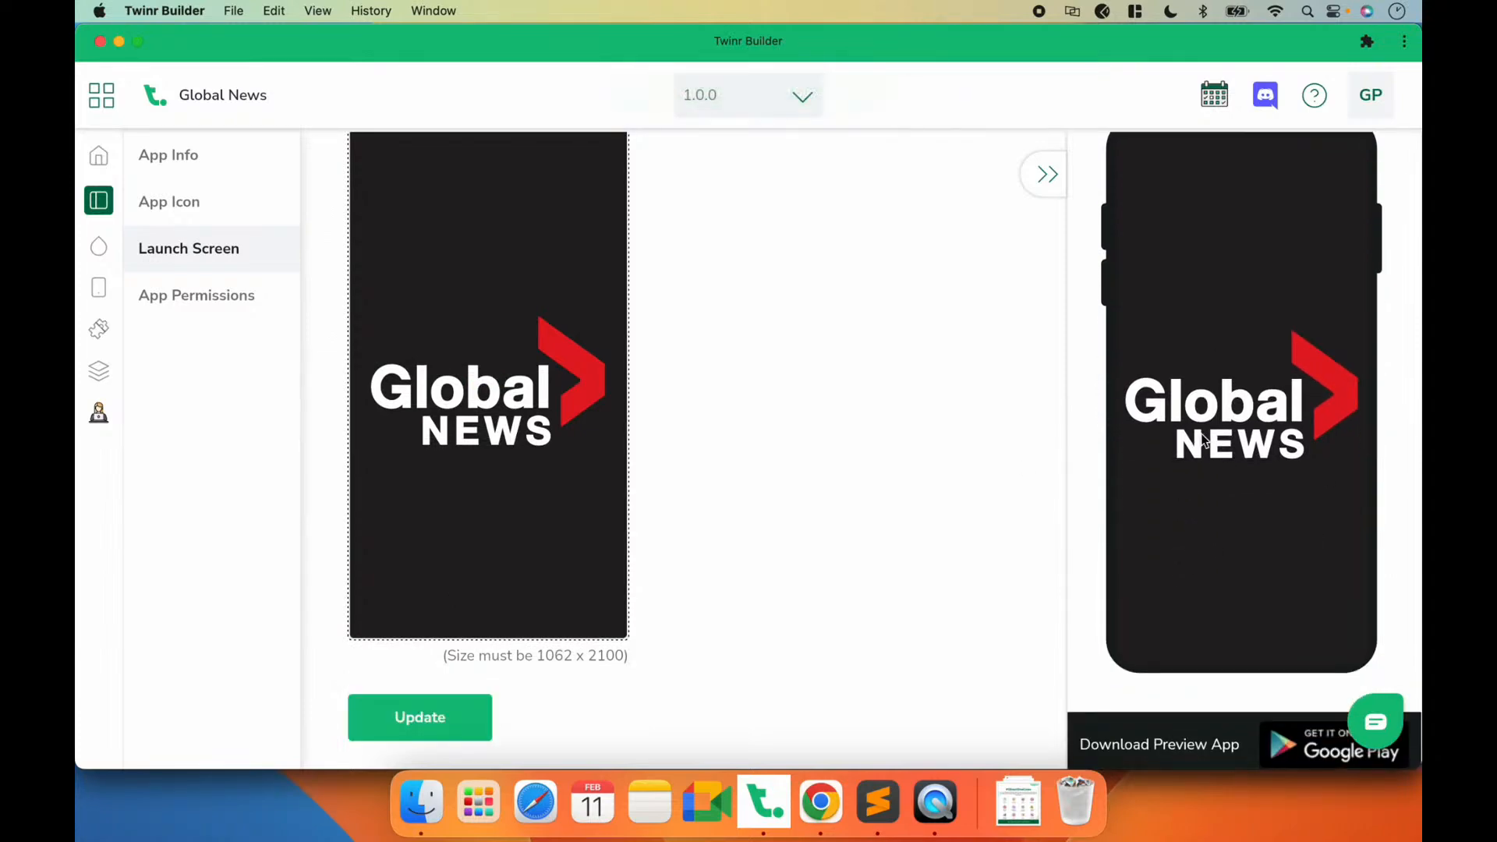
{"action": "scroll", "coordinate": [495, 435], "scroll_direction": "up", "scroll_amount": 3}
{"action": "left_click", "coordinate": [1048, 176]}
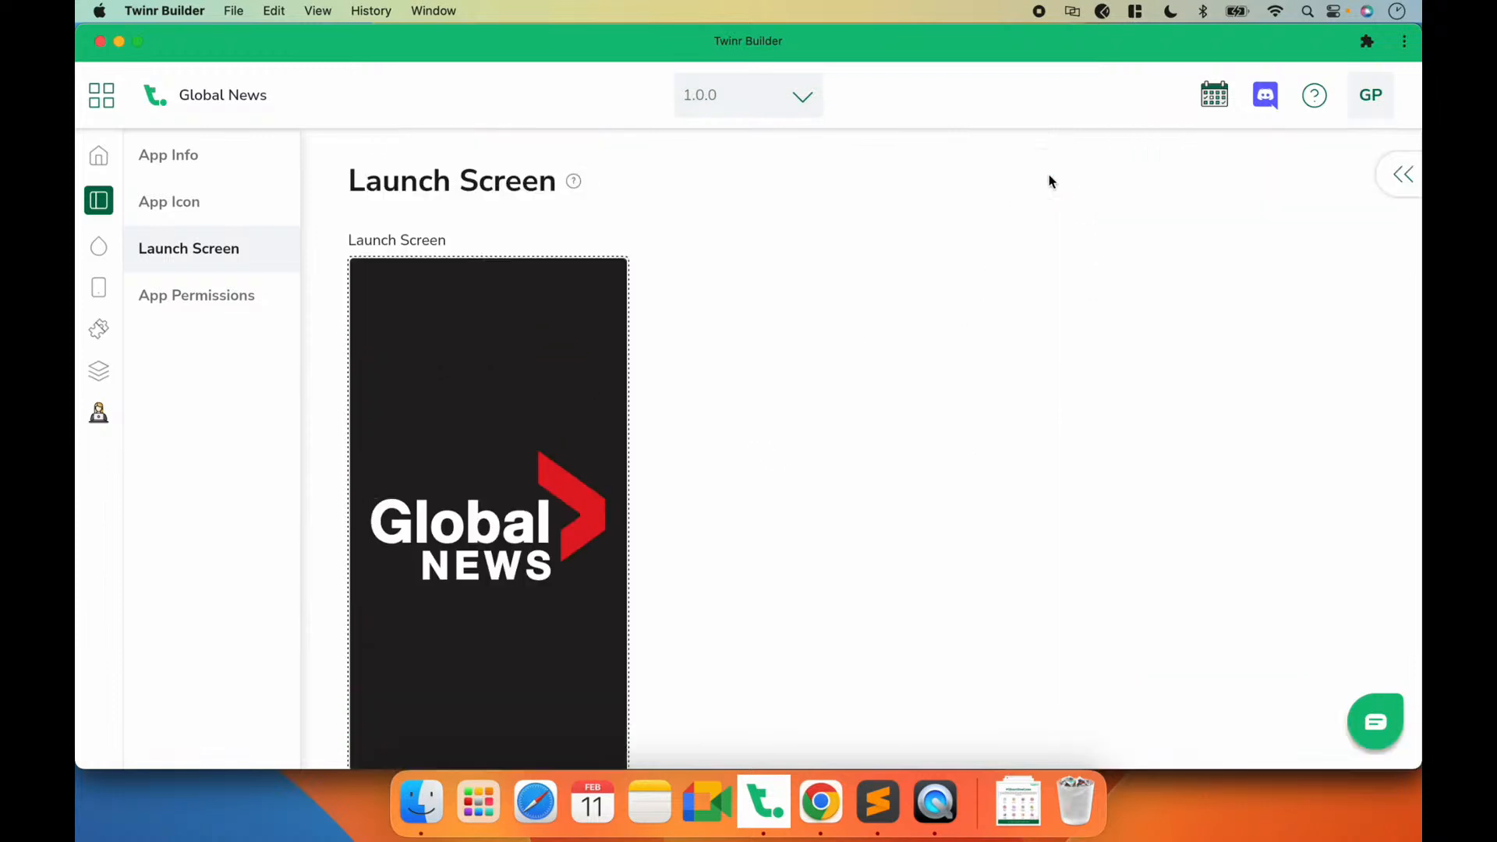
Step: Open the Camera permission in App Permissions and examine the wording of its Message text
{"action": "left_click", "coordinate": [223, 308]}
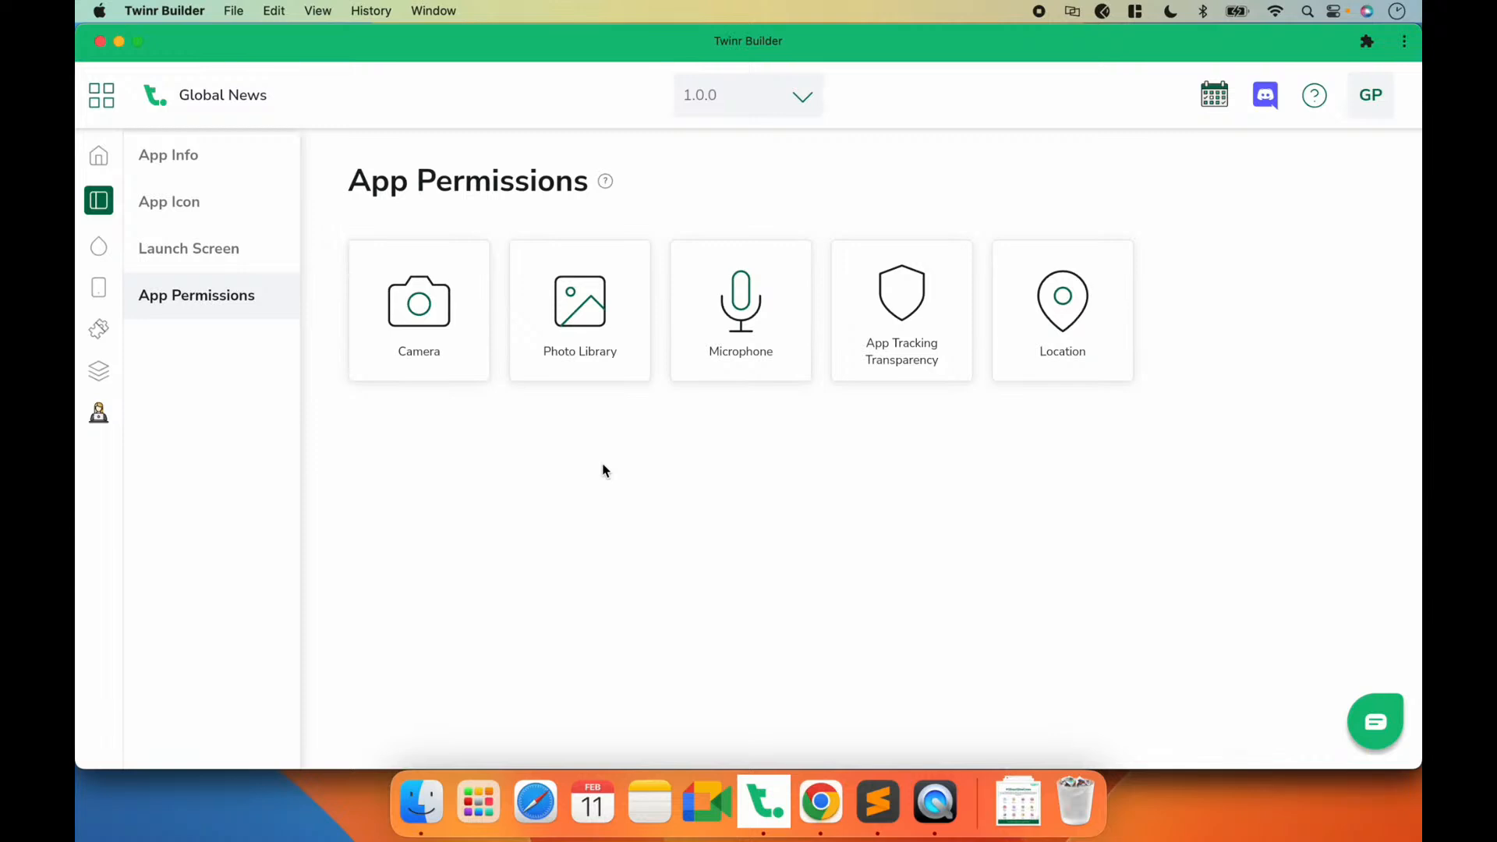
{"action": "left_click", "coordinate": [456, 357]}
{"action": "scroll", "coordinate": [624, 418], "scroll_direction": "down", "scroll_amount": 4}
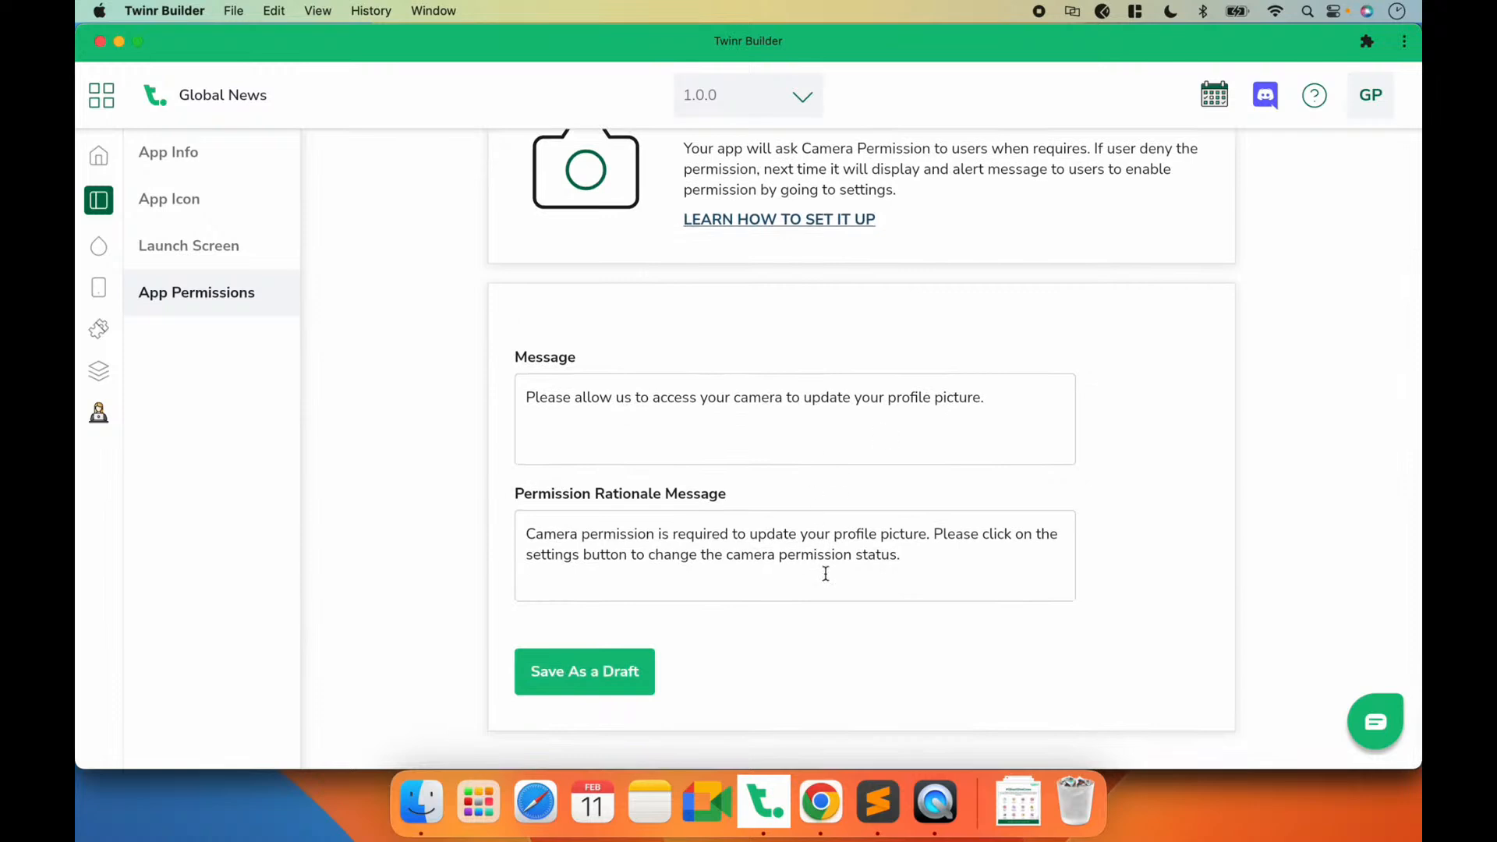
{"action": "left_click_drag", "start_coordinate": [1006, 399], "coordinate": [587, 398]}
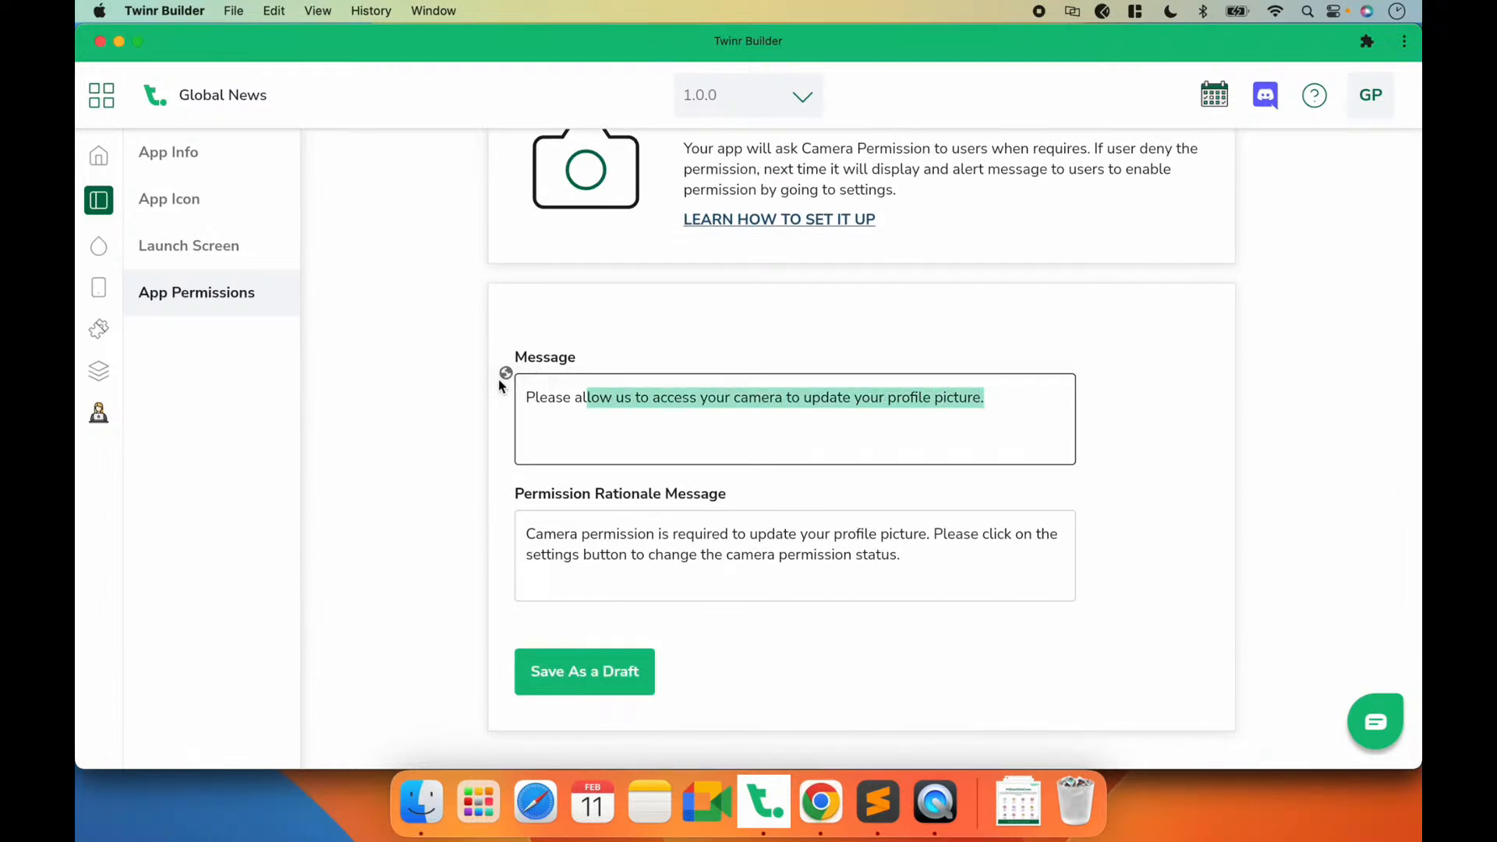
{"action": "left_click", "coordinate": [541, 399]}
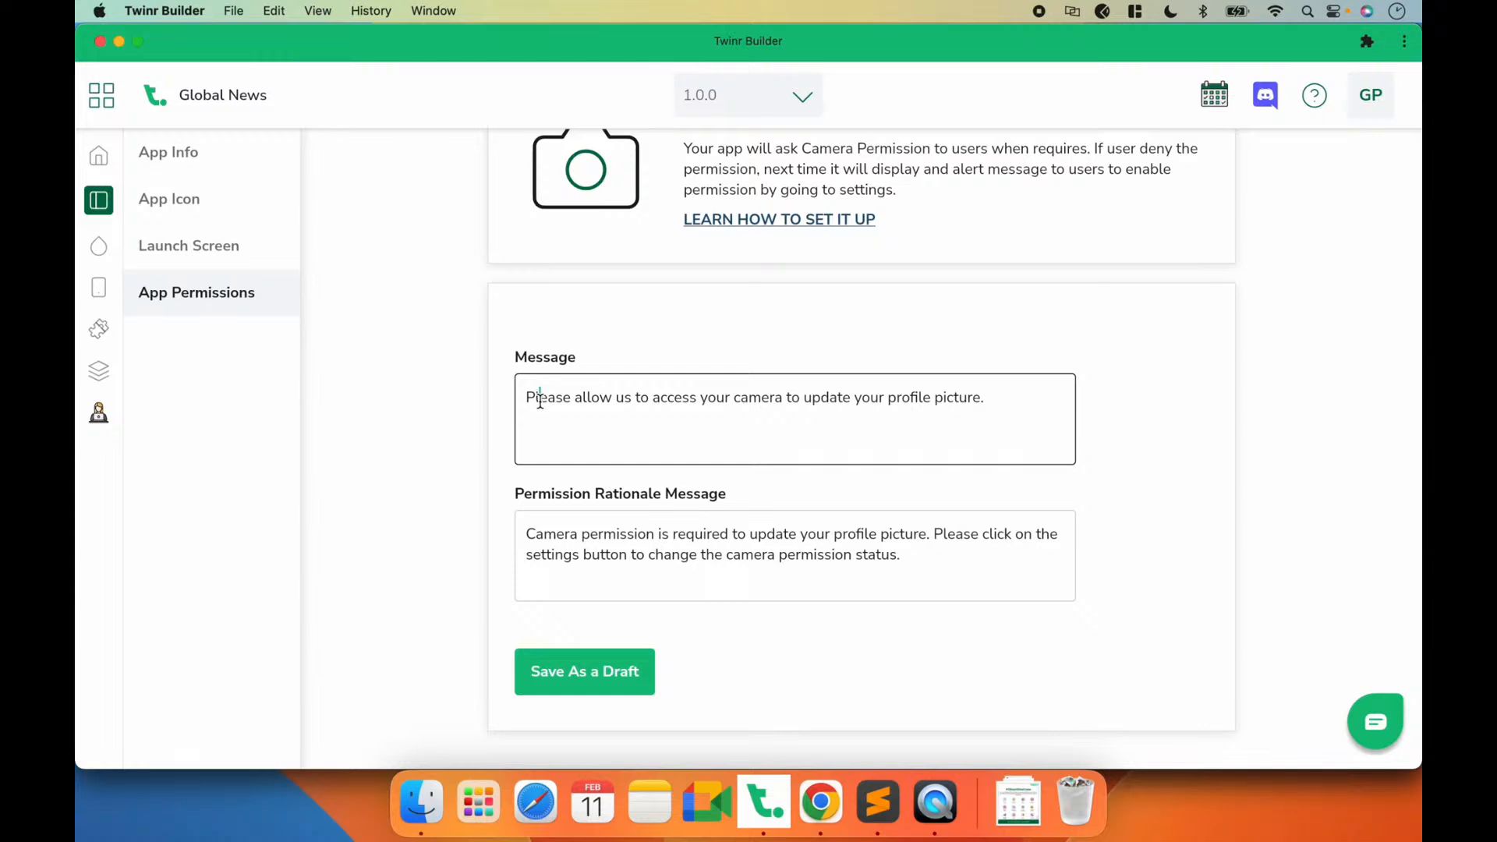
{"action": "double_click", "coordinate": [539, 401]}
{"action": "left_click", "coordinate": [541, 400]}
{"action": "left_click", "coordinate": [569, 401]}
{"action": "left_click", "coordinate": [1001, 404]}
{"action": "left_click_drag", "start_coordinate": [972, 403], "coordinate": [525, 392]}
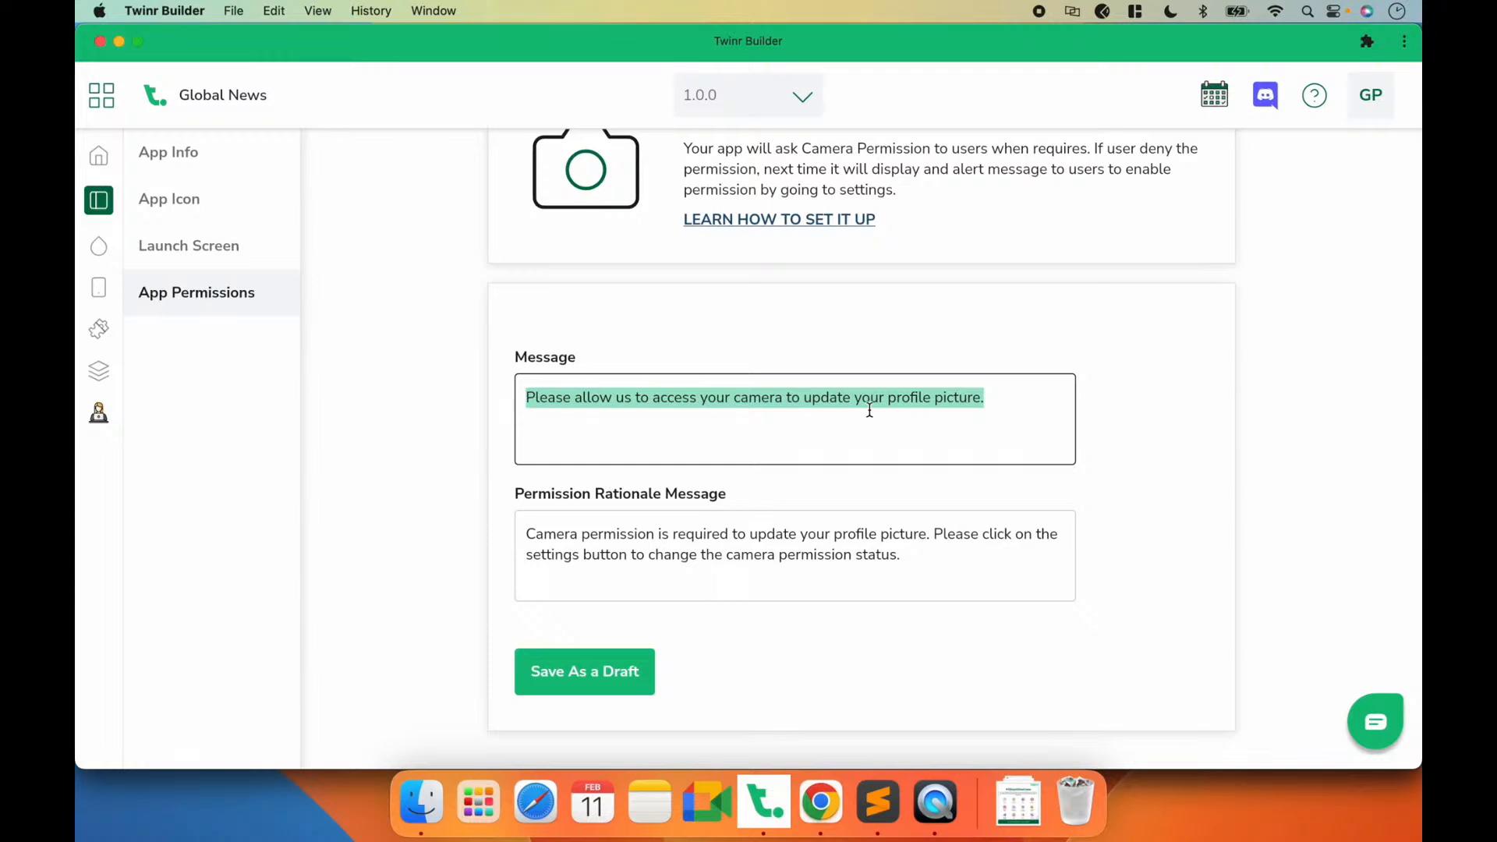
{"action": "left_click", "coordinate": [1009, 399]}
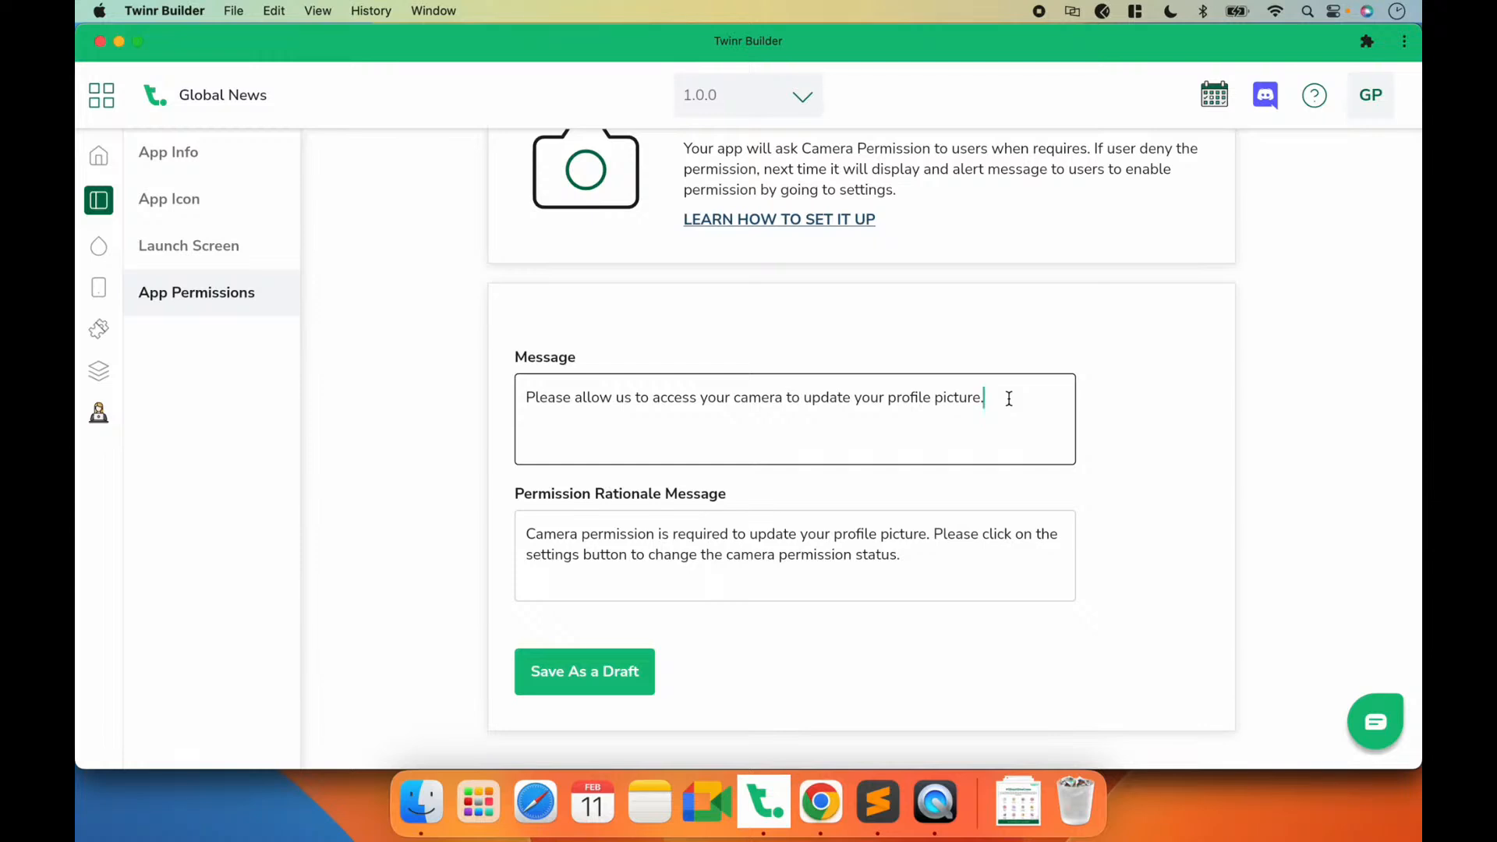
{"action": "left_click_drag", "start_coordinate": [1009, 397], "coordinate": [681, 399]}
{"action": "left_click", "coordinate": [904, 405]}
{"action": "left_click", "coordinate": [992, 399]}
{"action": "key", "text": "Left"}
{"action": "type", "text": "o"}
{"action": "key", "text": "BackSpace"}
{"action": "key", "text": "BackSpace"}
{"action": "key", "text": "Right"}
{"action": "left_click", "coordinate": [934, 481]}
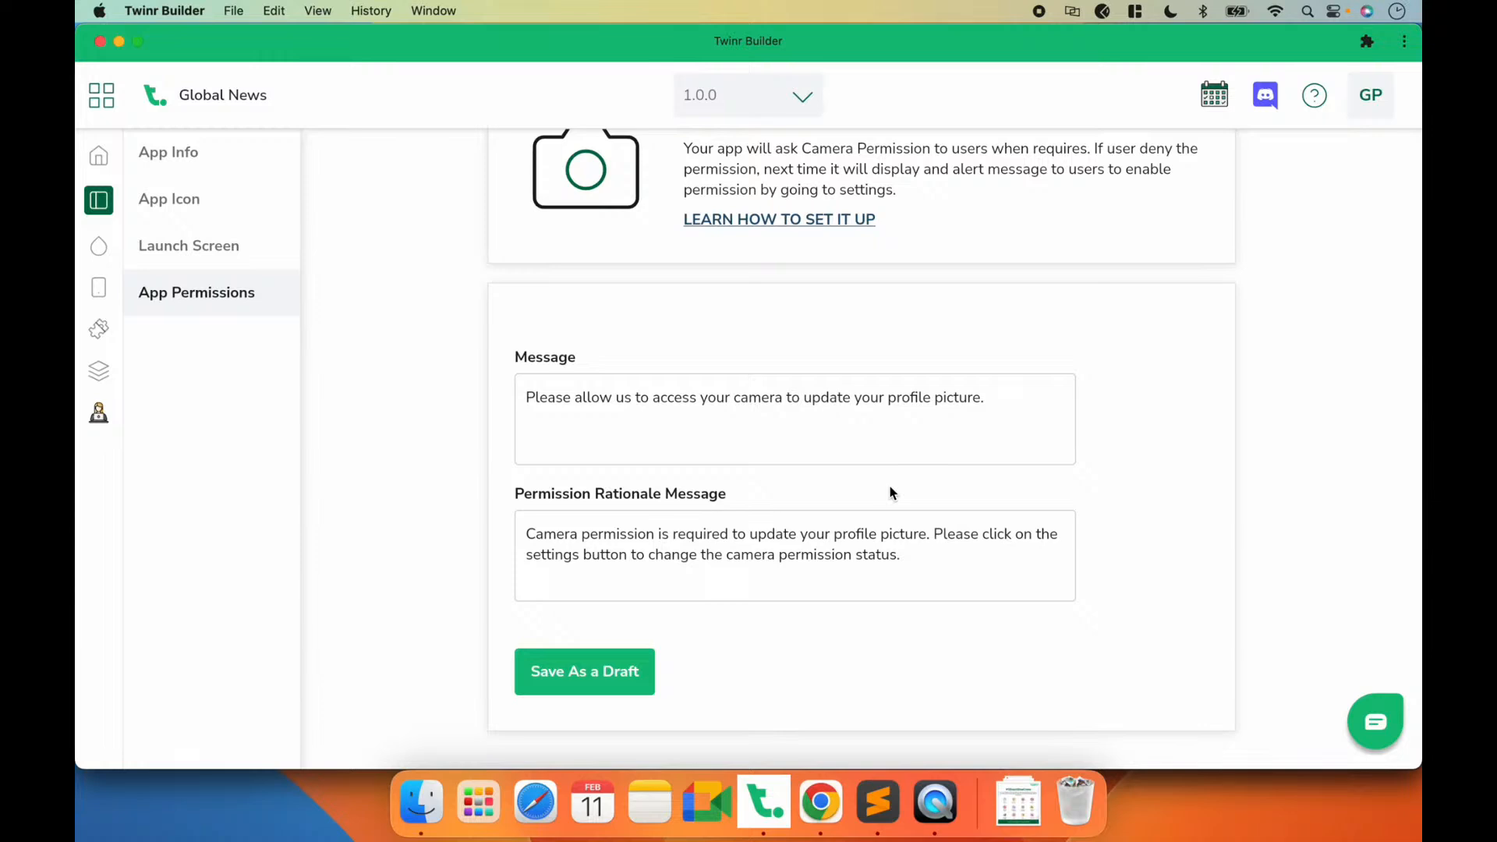
Step: Review the Camera permission's Permission Rationale Message, save the permission as a draft and return to the permissions overview
{"action": "left_click_drag", "start_coordinate": [913, 562], "coordinate": [519, 517]}
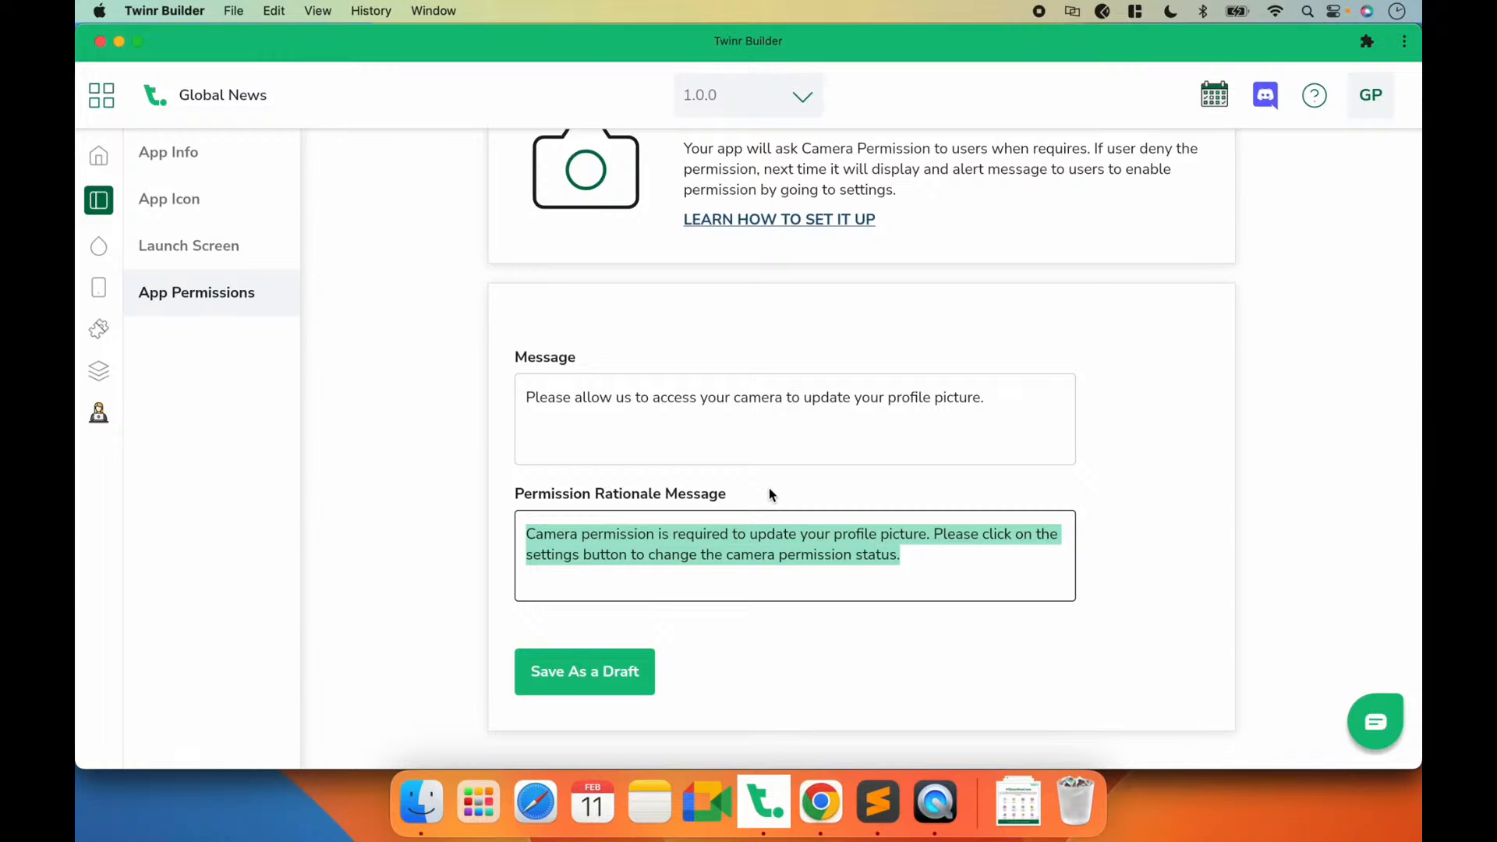
{"action": "left_click", "coordinate": [902, 554]}
{"action": "left_click_drag", "start_coordinate": [902, 554], "coordinate": [514, 524]}
{"action": "scroll", "coordinate": [739, 481], "scroll_direction": "up", "scroll_amount": 3}
{"action": "scroll", "coordinate": [739, 481], "scroll_direction": "down", "scroll_amount": 3}
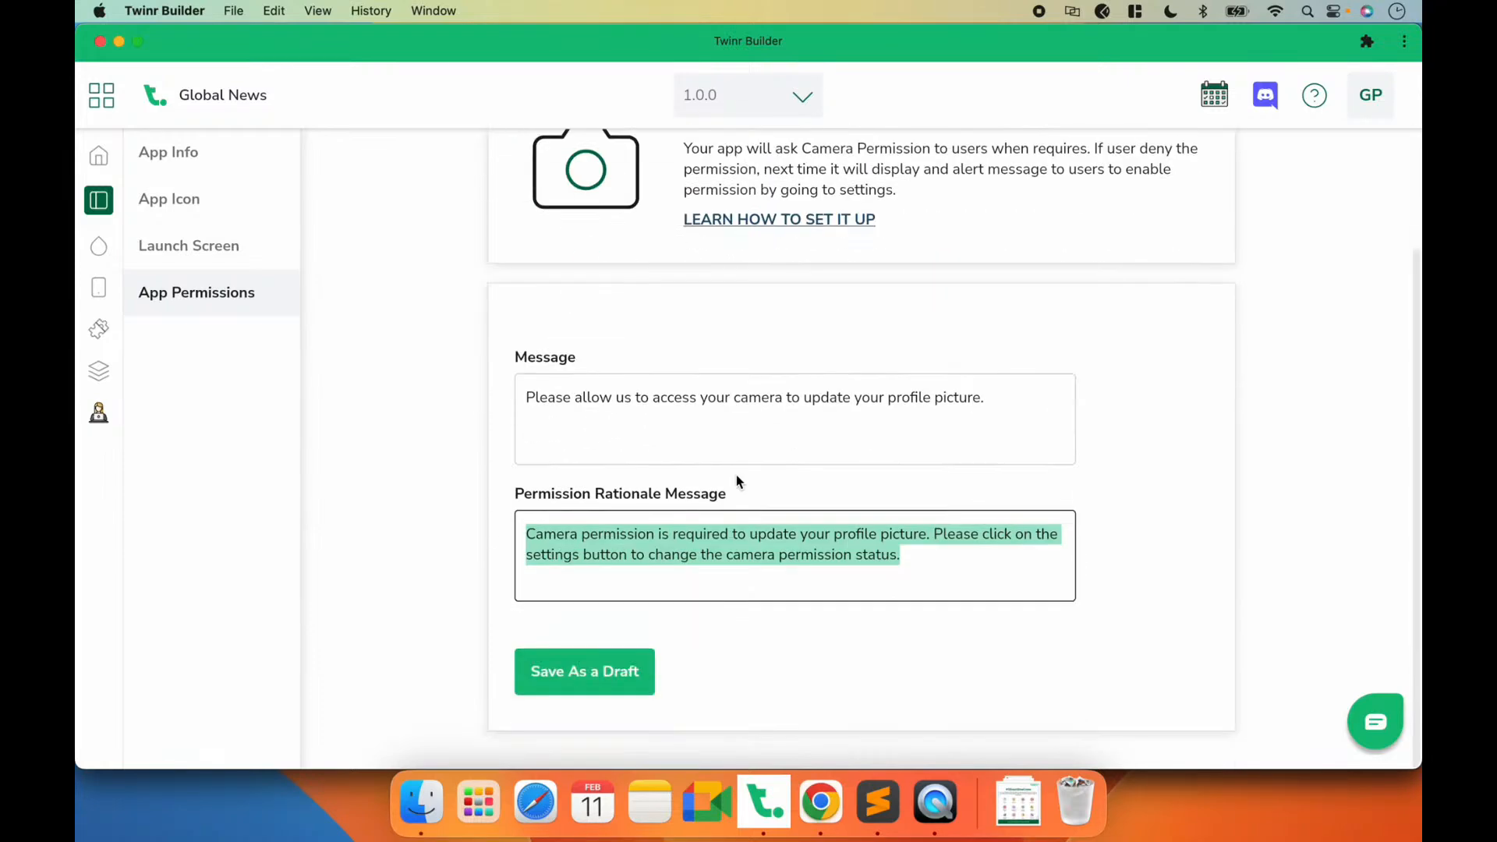
{"action": "left_click", "coordinate": [572, 672]}
{"action": "scroll", "coordinate": [545, 390], "scroll_direction": "up", "scroll_amount": 2}
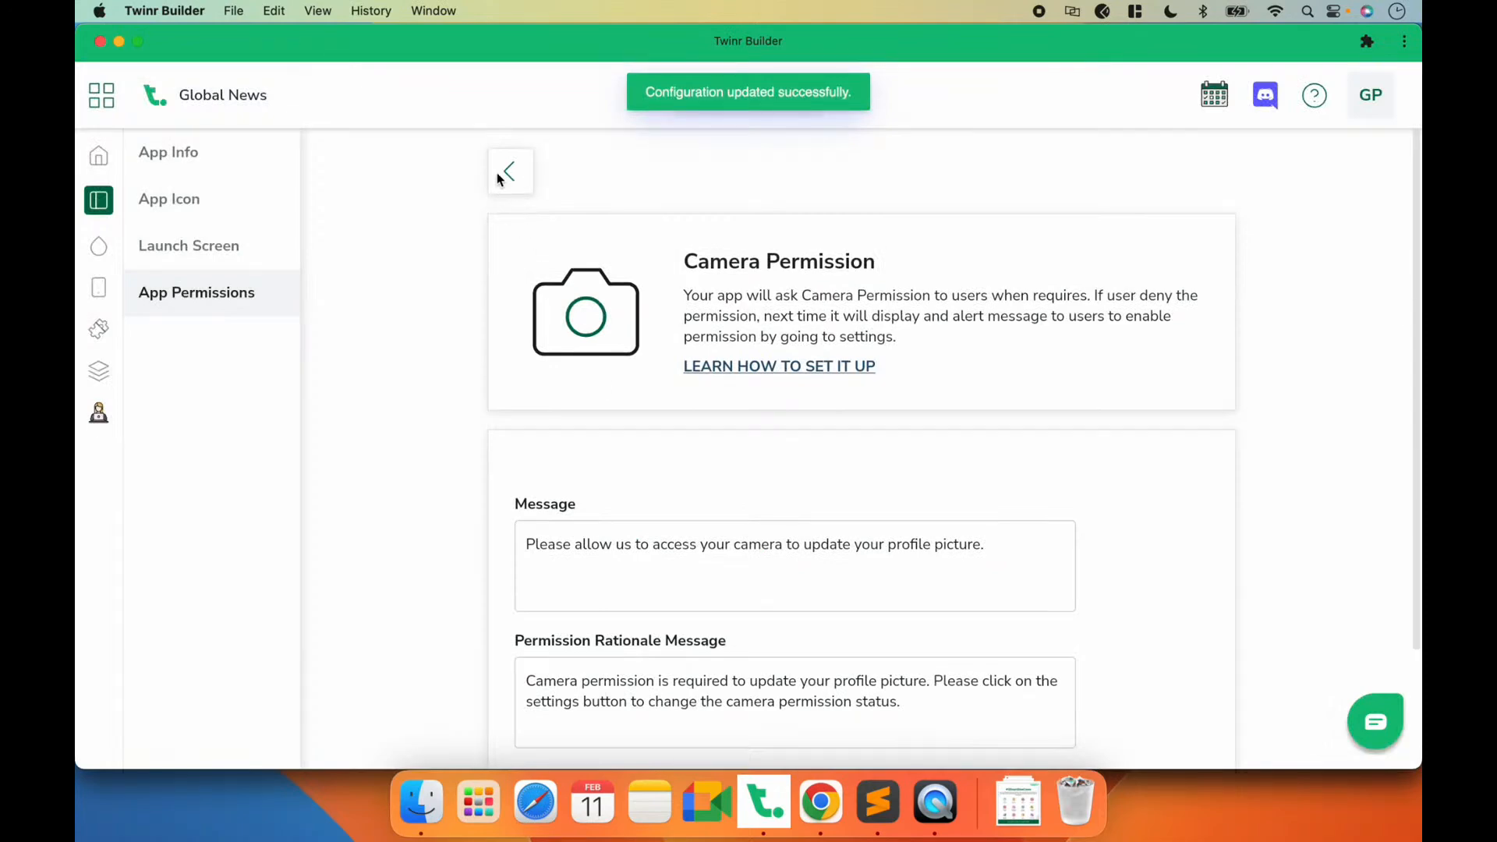
{"action": "left_click", "coordinate": [501, 173]}
Step: Save the Photo Library permission as a draft with its default messages and return to the permissions overview
{"action": "left_click", "coordinate": [607, 379]}
{"action": "scroll", "coordinate": [712, 562], "scroll_direction": "down", "scroll_amount": 3}
{"action": "left_click", "coordinate": [622, 671]}
{"action": "scroll", "coordinate": [552, 247], "scroll_direction": "up", "scroll_amount": 3}
{"action": "left_click", "coordinate": [509, 172]}
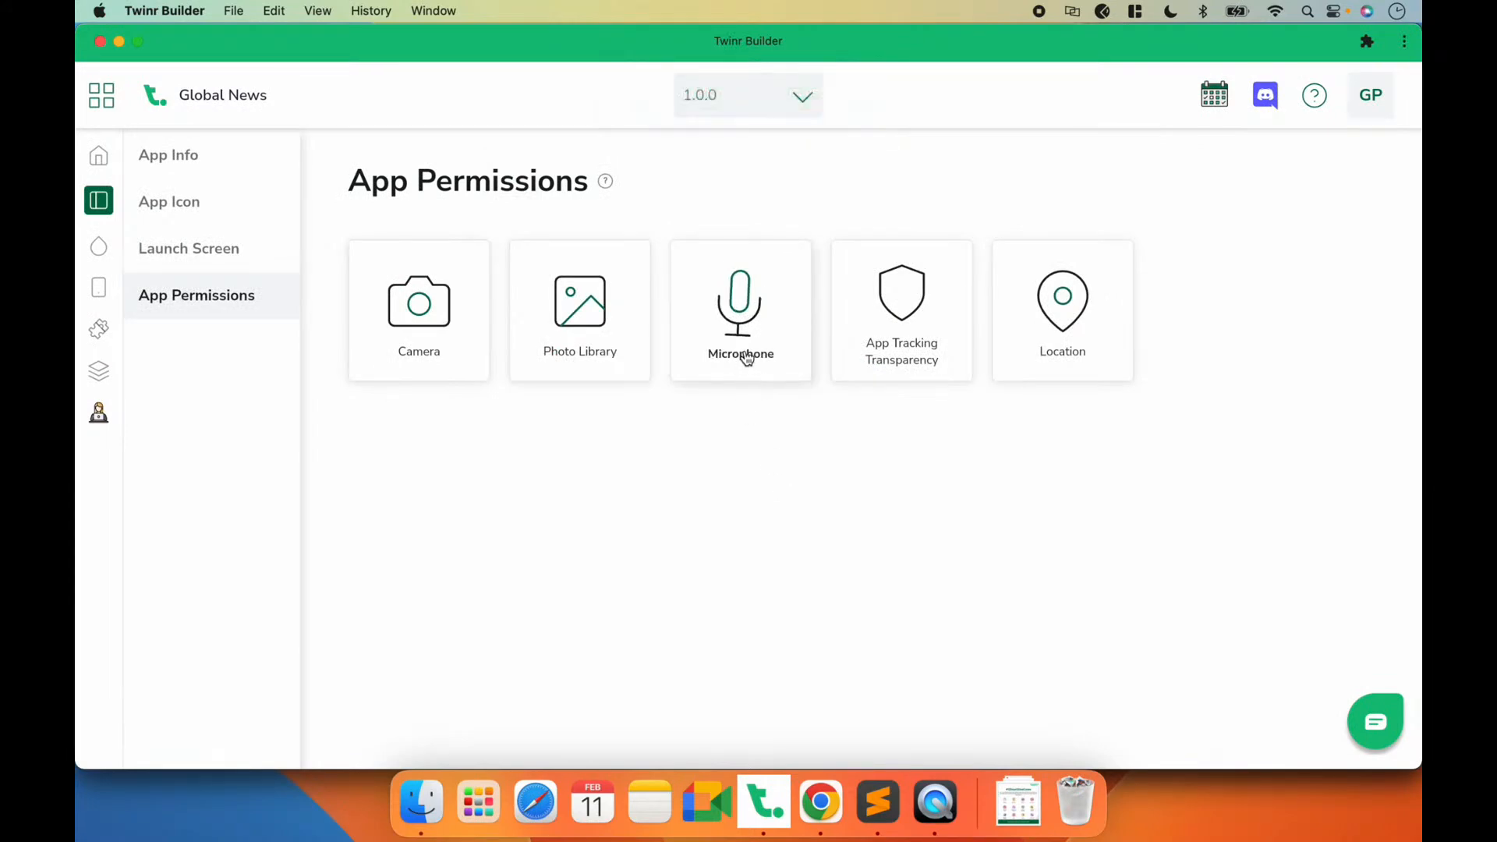
Step: Look through the App Tracking Transparency and Location permission descriptions and their enable options
{"action": "left_click", "coordinate": [899, 357]}
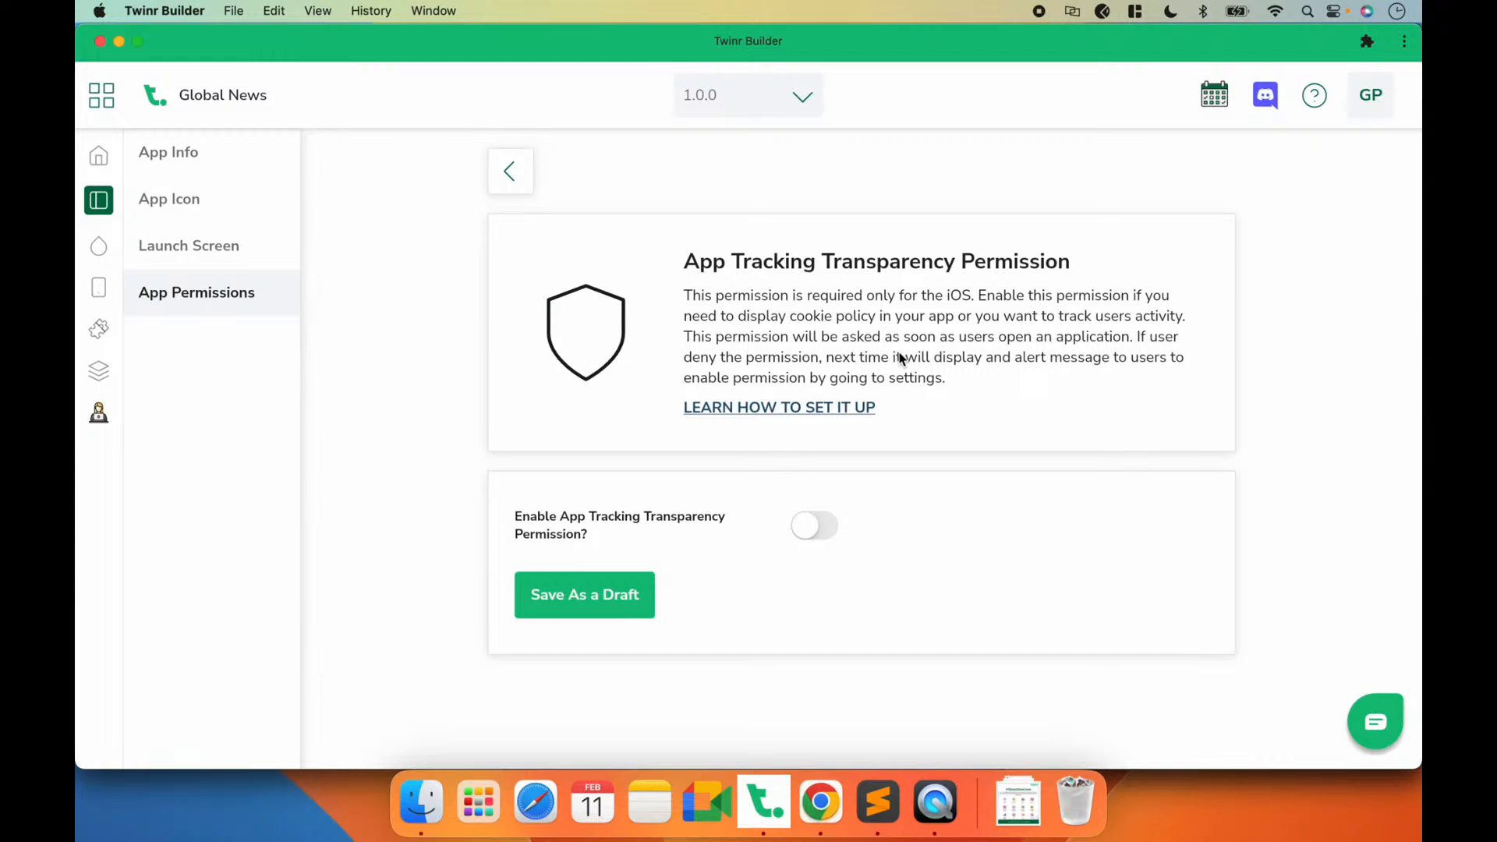
{"action": "key", "text": "super+Left"}
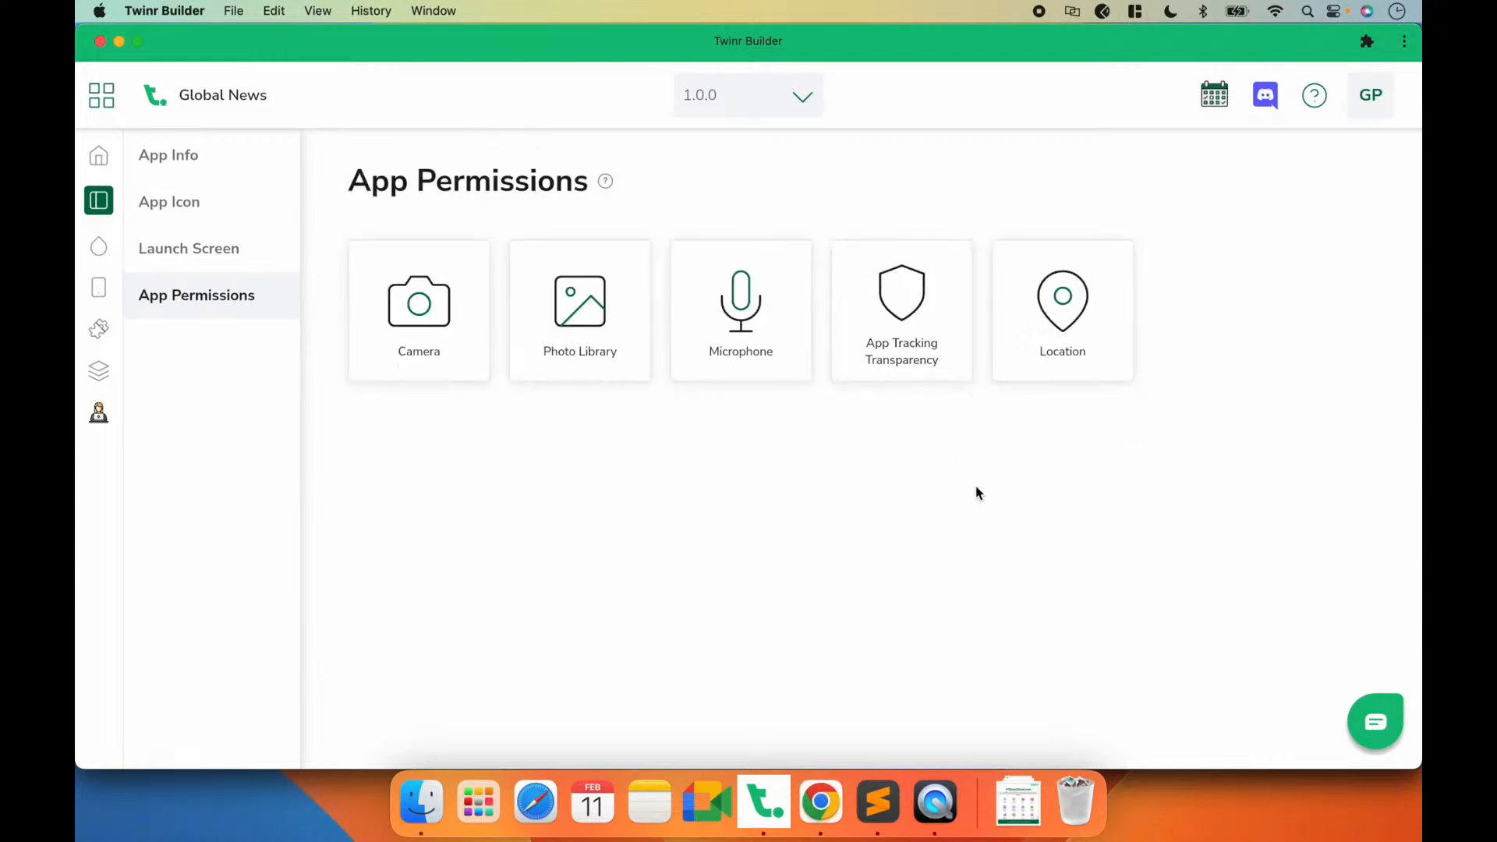
{"action": "left_click", "coordinate": [1058, 374]}
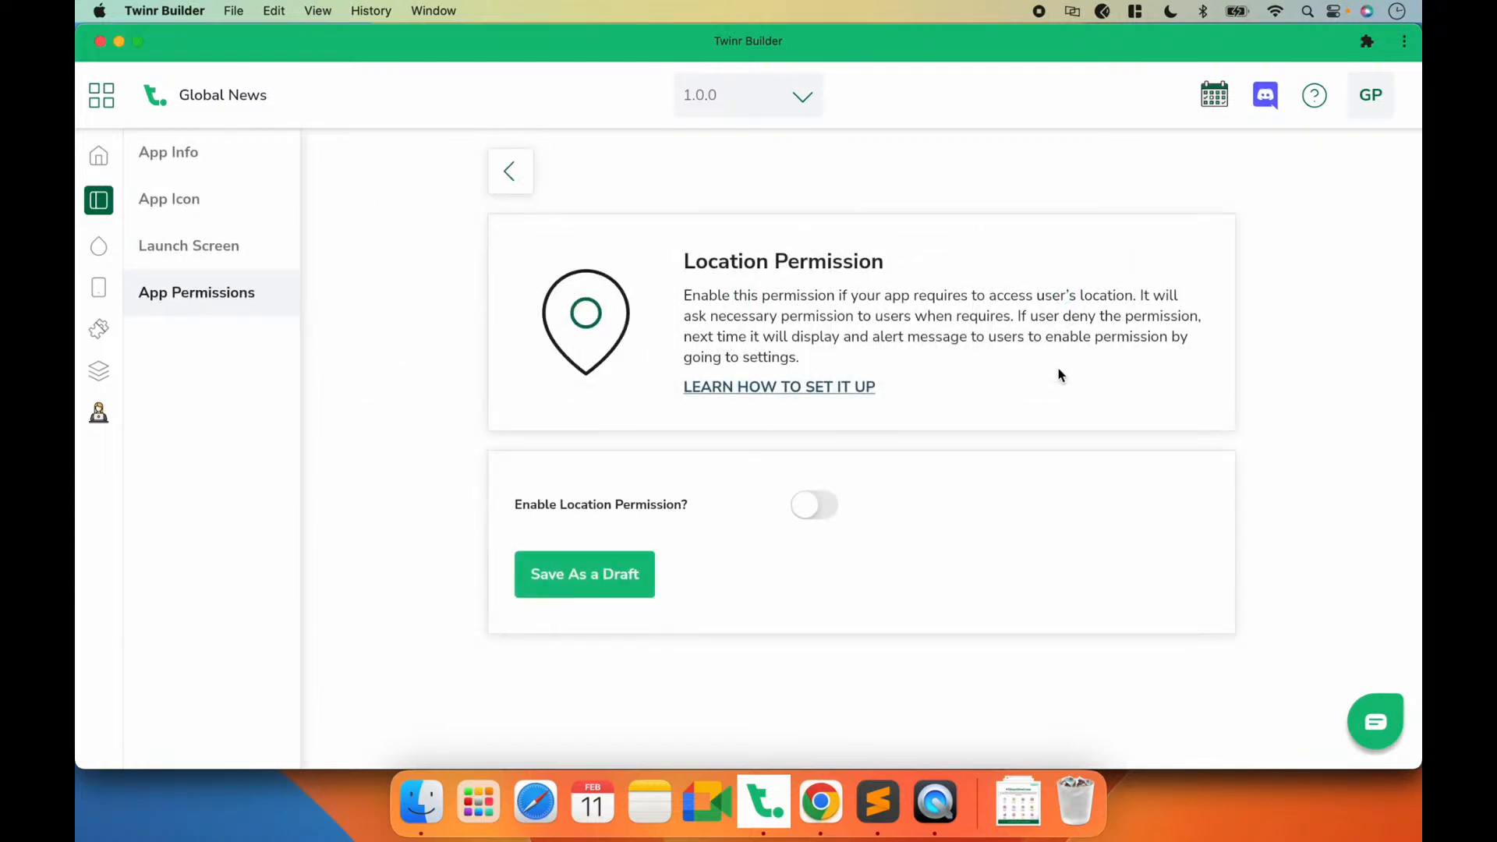
{"action": "left_click", "coordinate": [522, 185]}
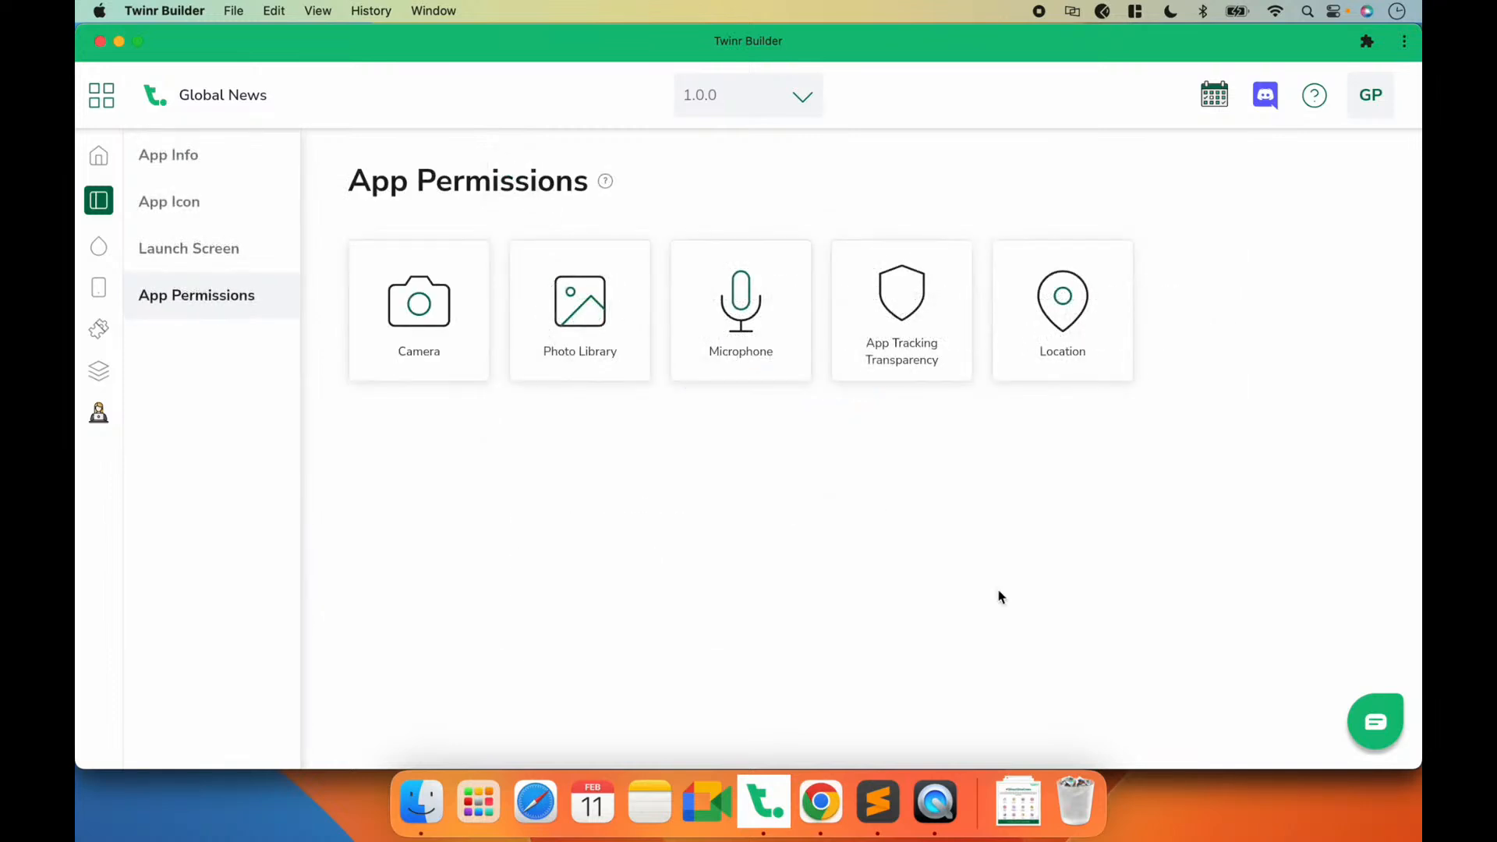
Step: Enable the App Tracking Transparency permission, save it as a draft and return to the permissions overview
{"action": "left_click", "coordinate": [934, 379]}
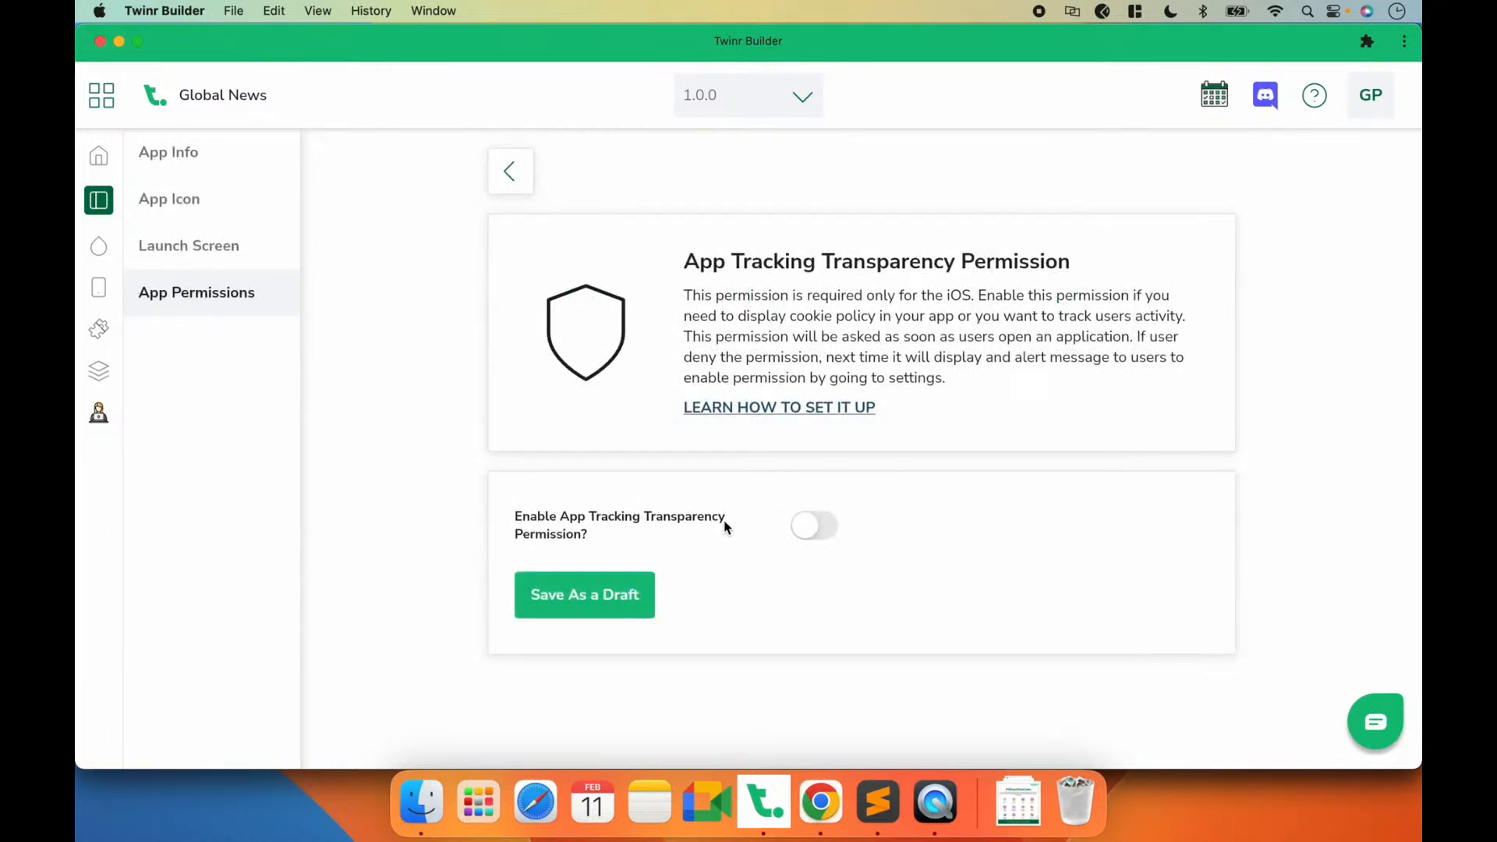
{"action": "left_click", "coordinate": [794, 535]}
{"action": "scroll", "coordinate": [794, 535], "scroll_direction": "down", "scroll_amount": 5}
{"action": "left_click", "coordinate": [572, 682]}
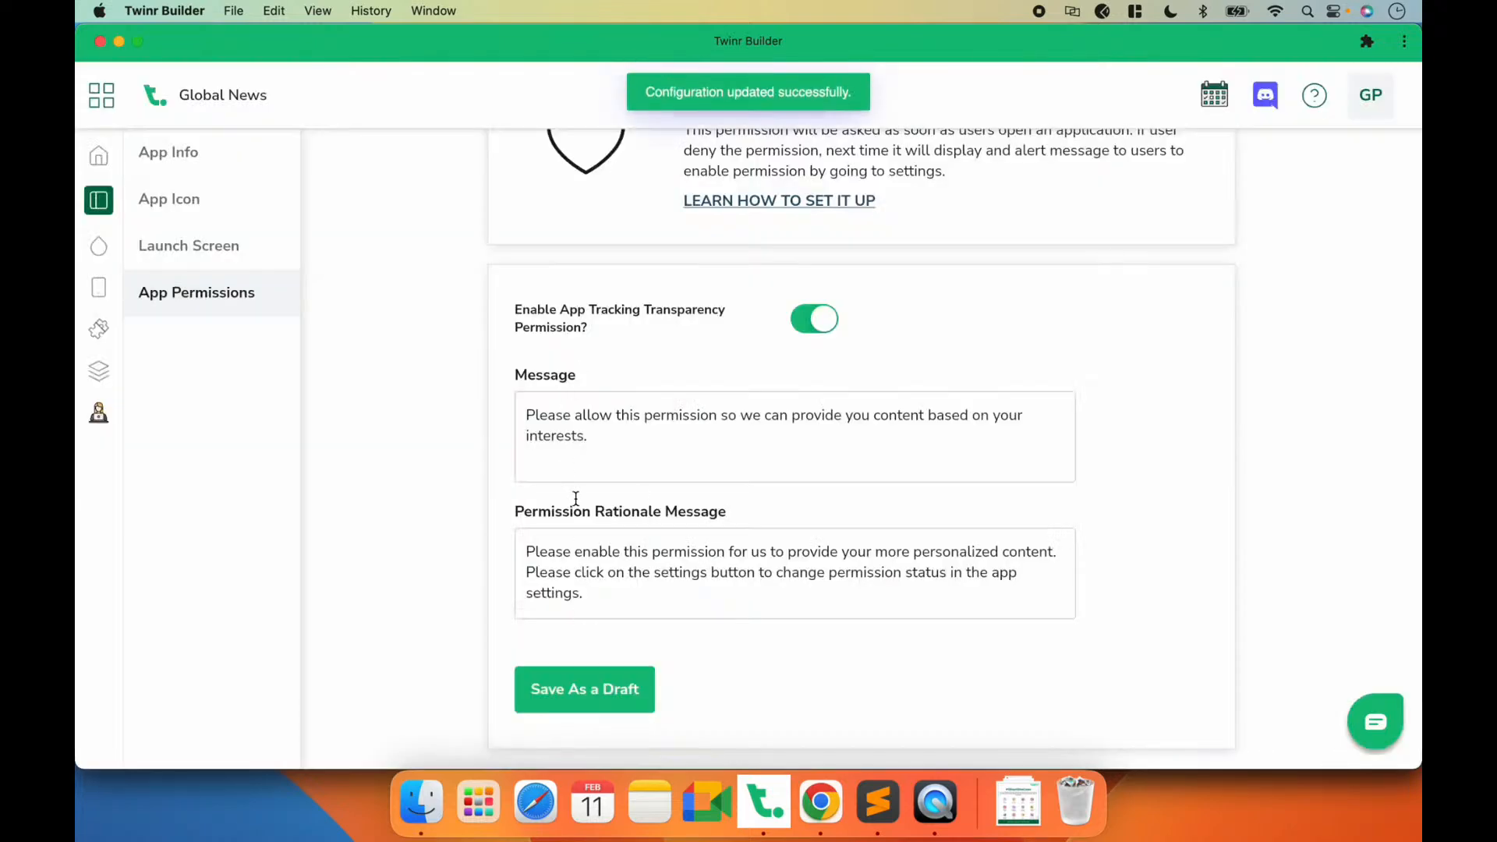
{"action": "scroll", "coordinate": [583, 539], "scroll_direction": "up", "scroll_amount": 5}
{"action": "left_click", "coordinate": [512, 172]}
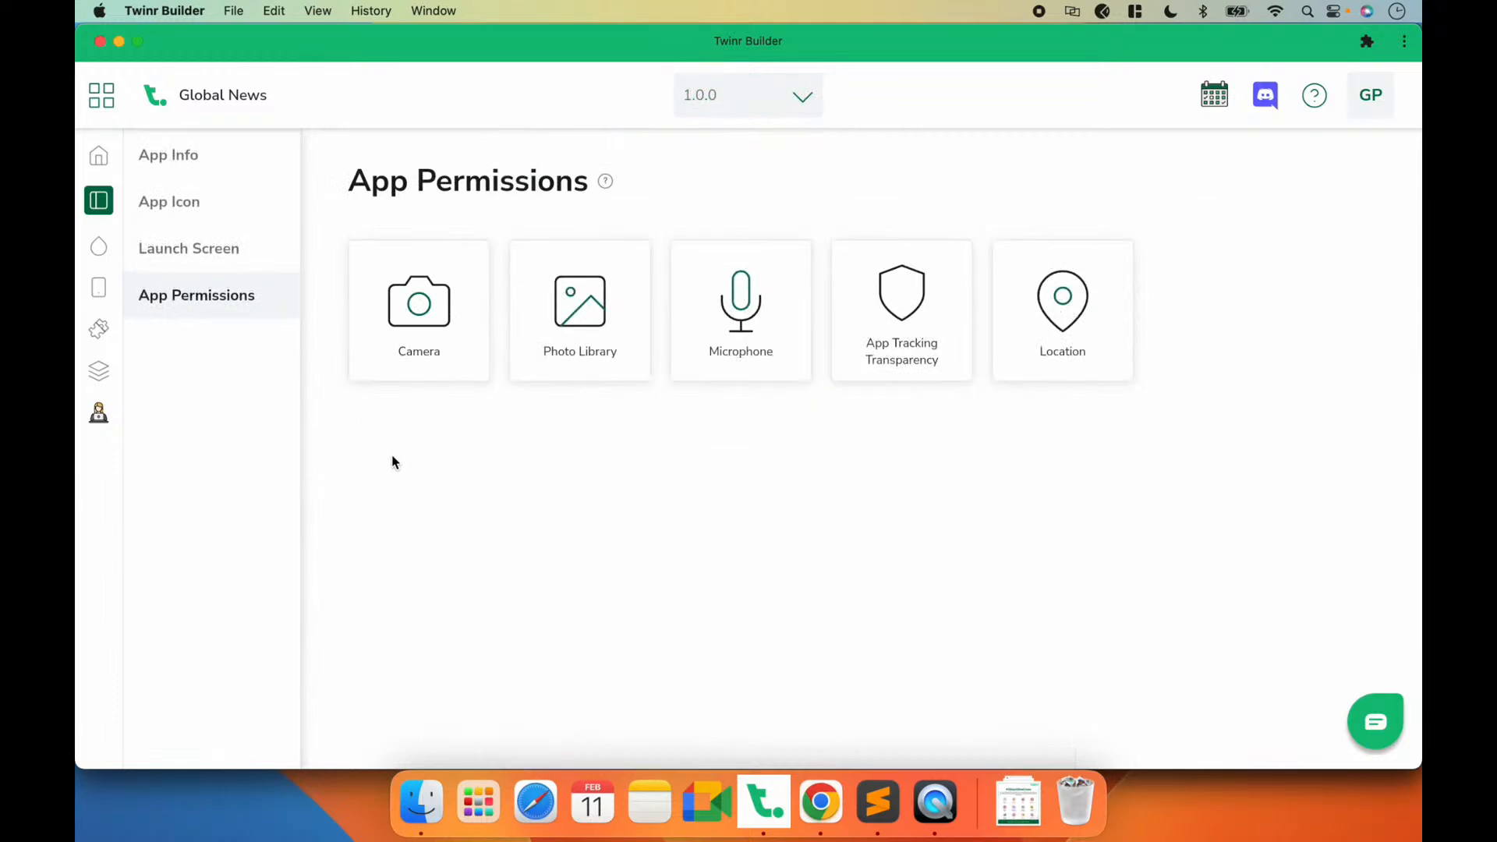
Step: Open the App Theme settings and preview the Global News app on the phone mirrored in QuickTime Player
{"action": "left_click", "coordinate": [99, 246]}
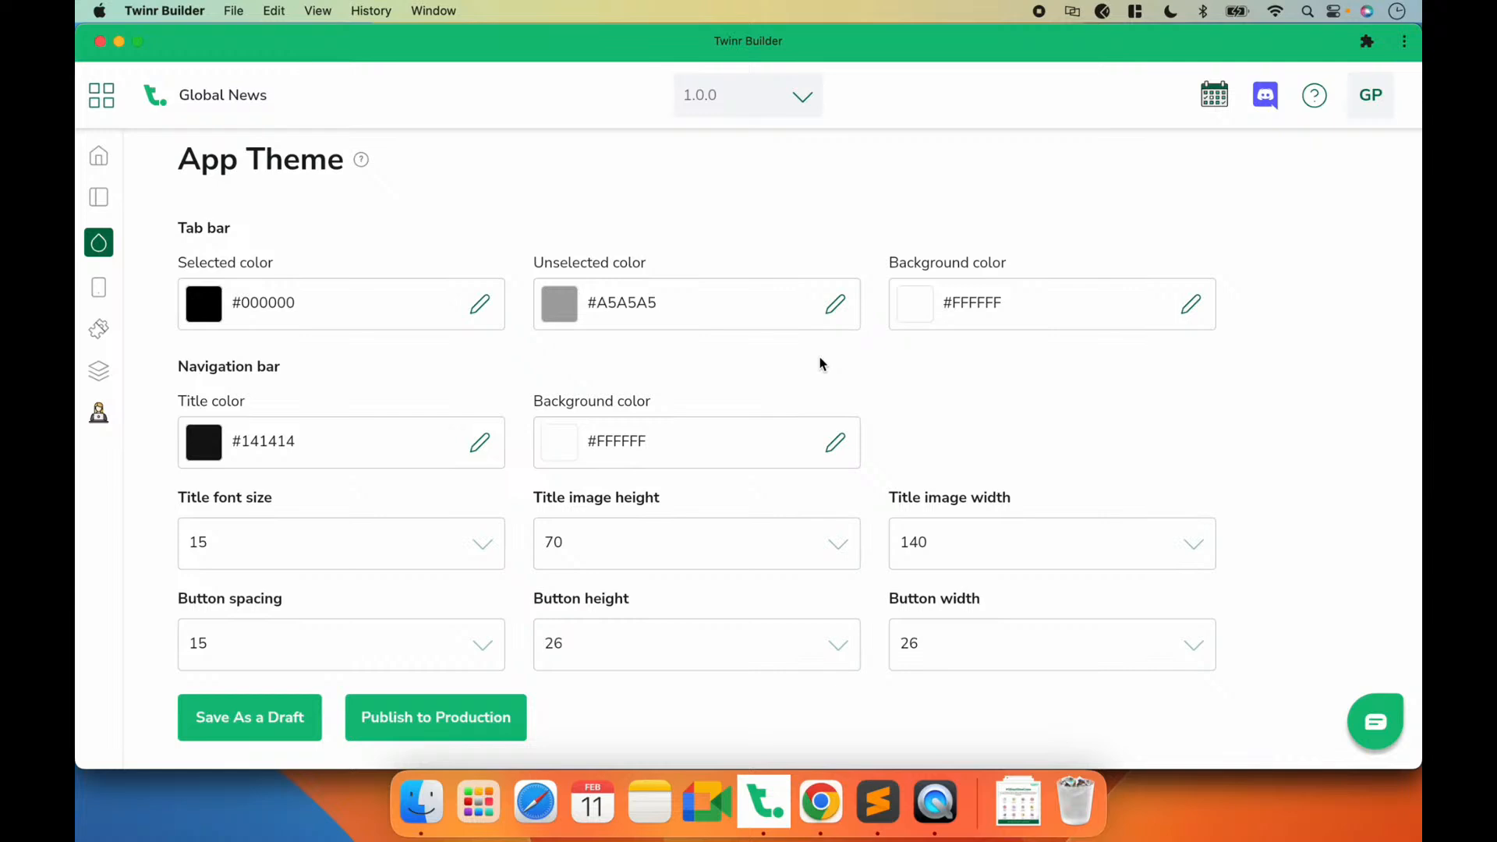
{"action": "left_click", "coordinate": [938, 811]}
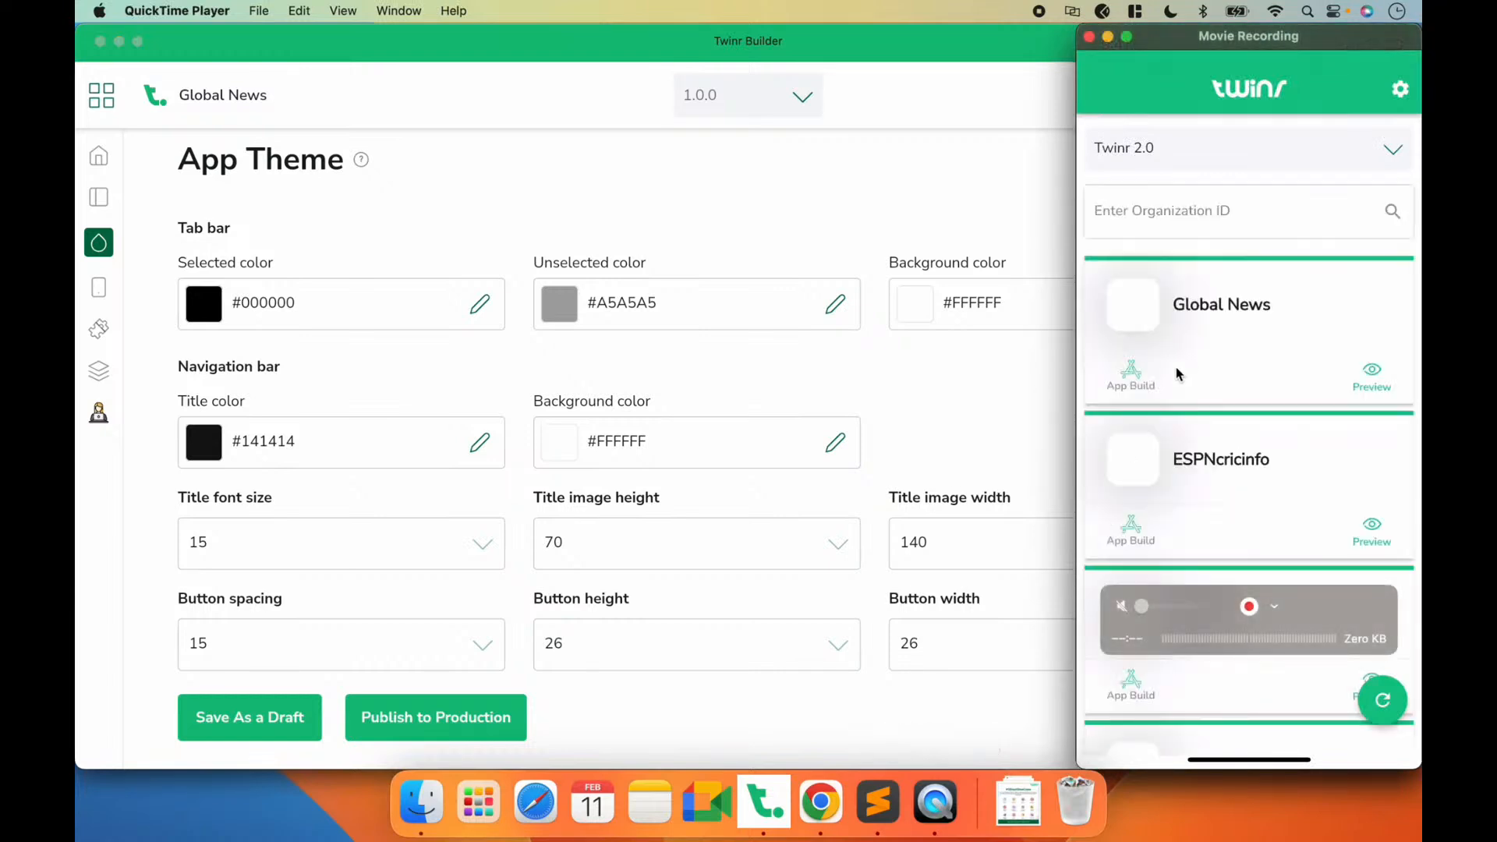
{"action": "left_click", "coordinate": [1218, 308]}
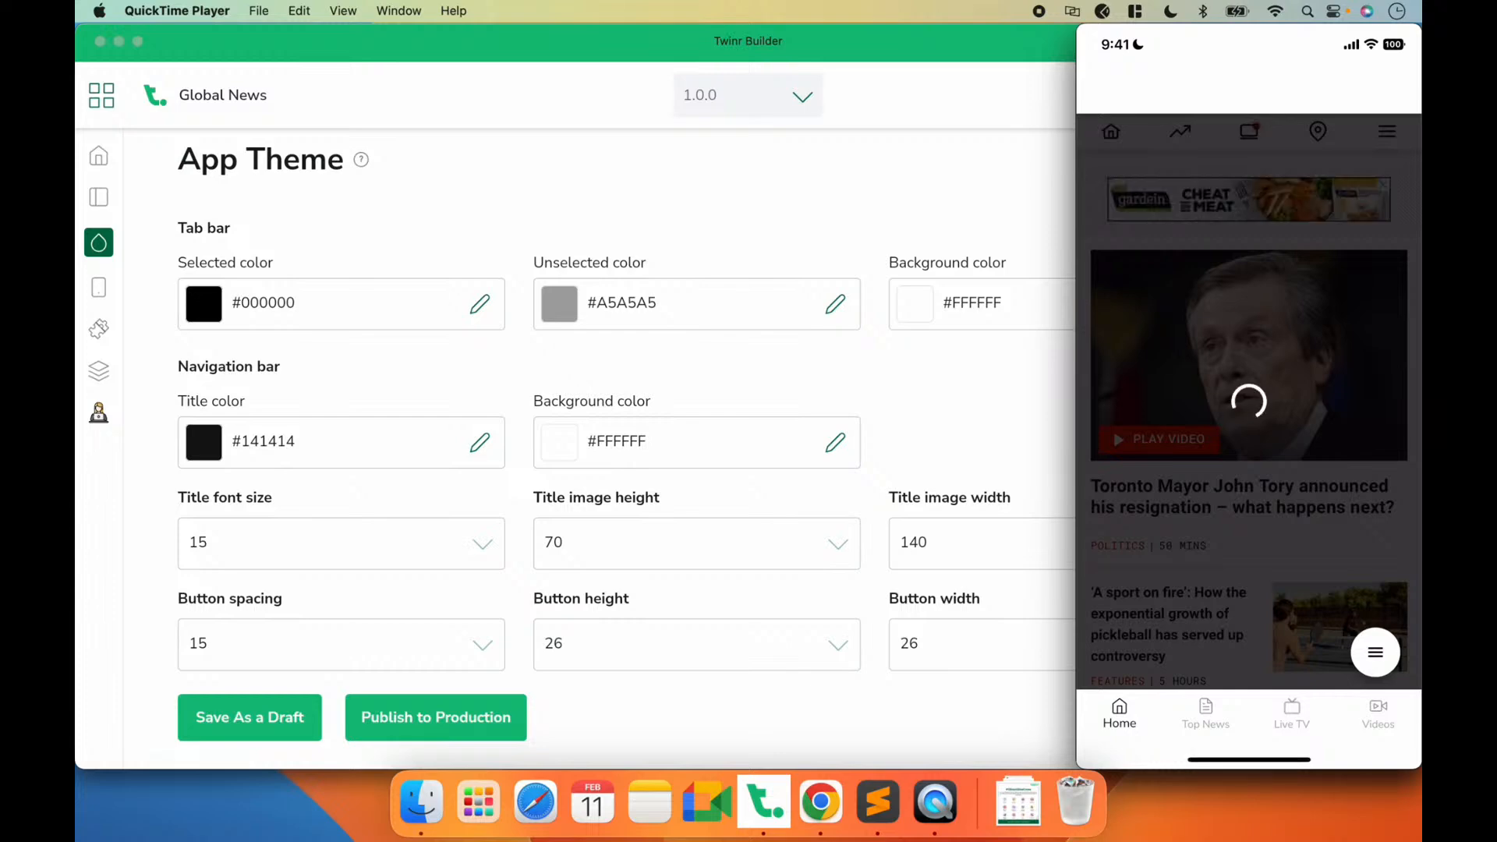
{"action": "mouse_move", "coordinate": [1198, 519]}
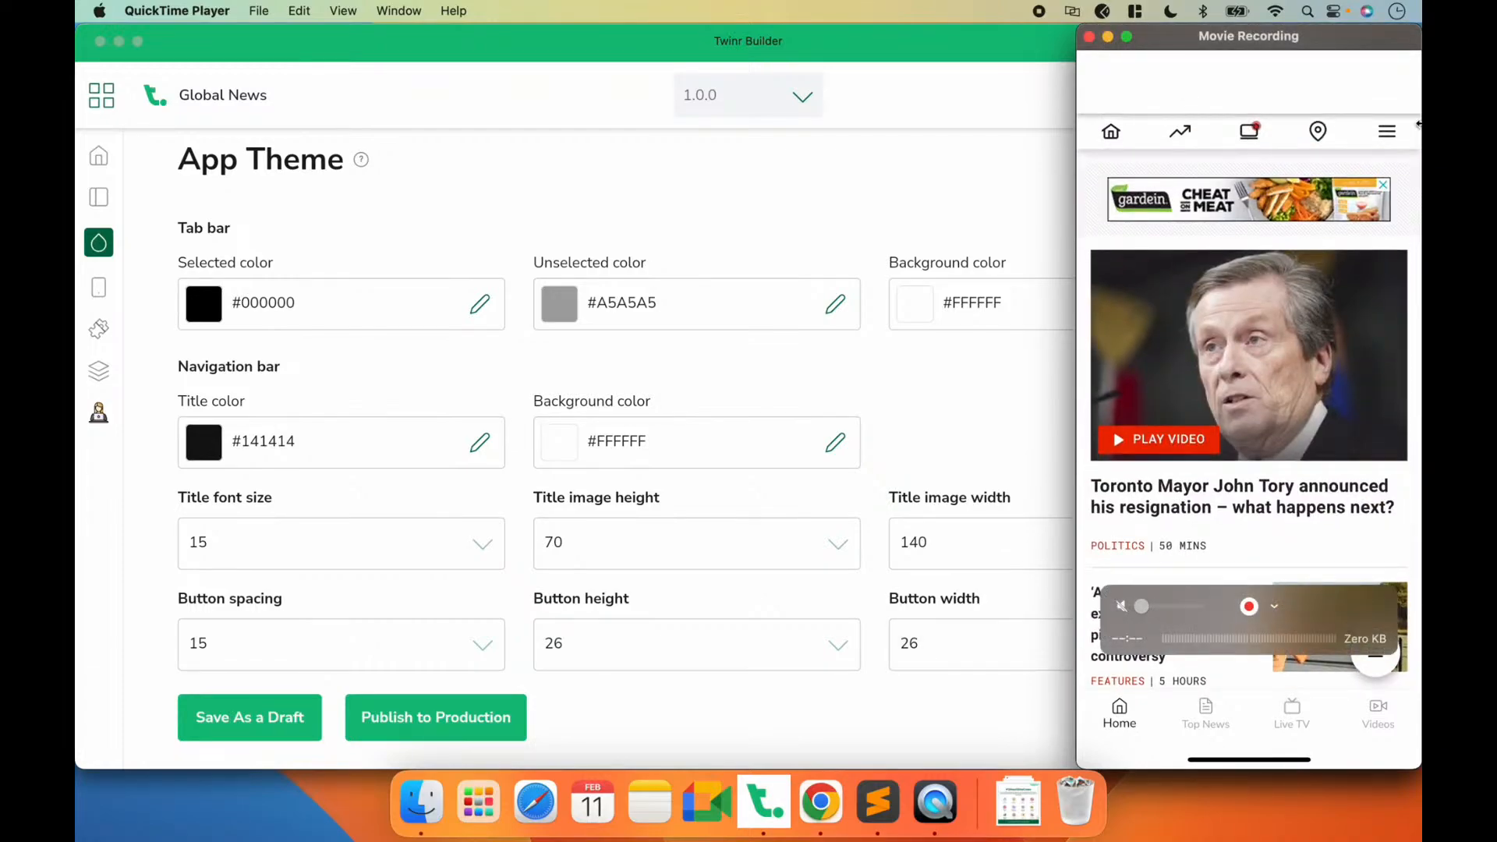
Step: Compare the globalnews.ca mobile header in Chrome with the app preview in QuickTime Player, and return to the App Theme settings in Twinr Builder
{"action": "left_click", "coordinate": [807, 786]}
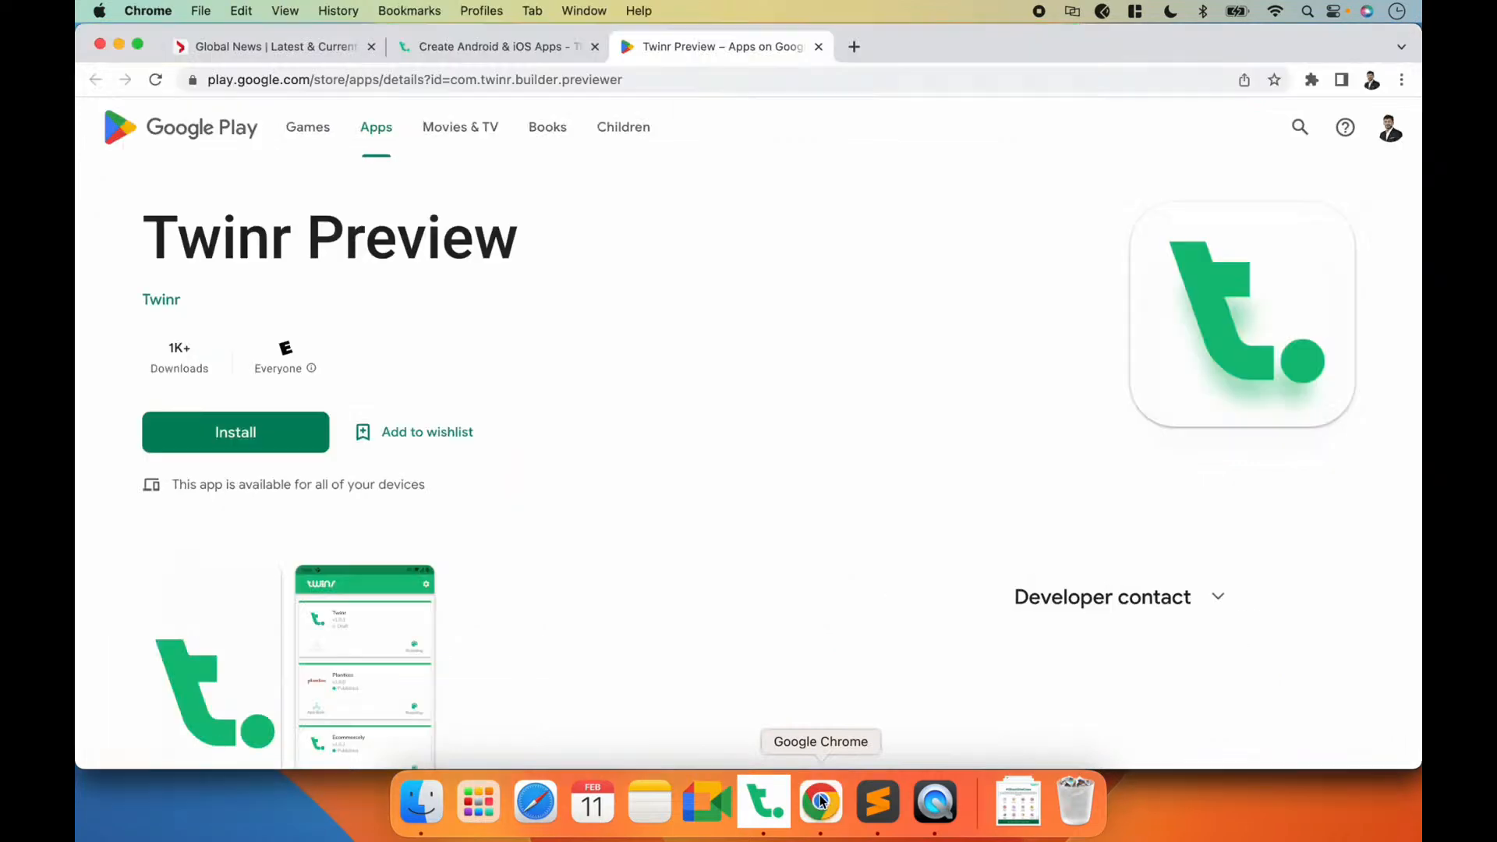
{"action": "left_click", "coordinate": [279, 52]}
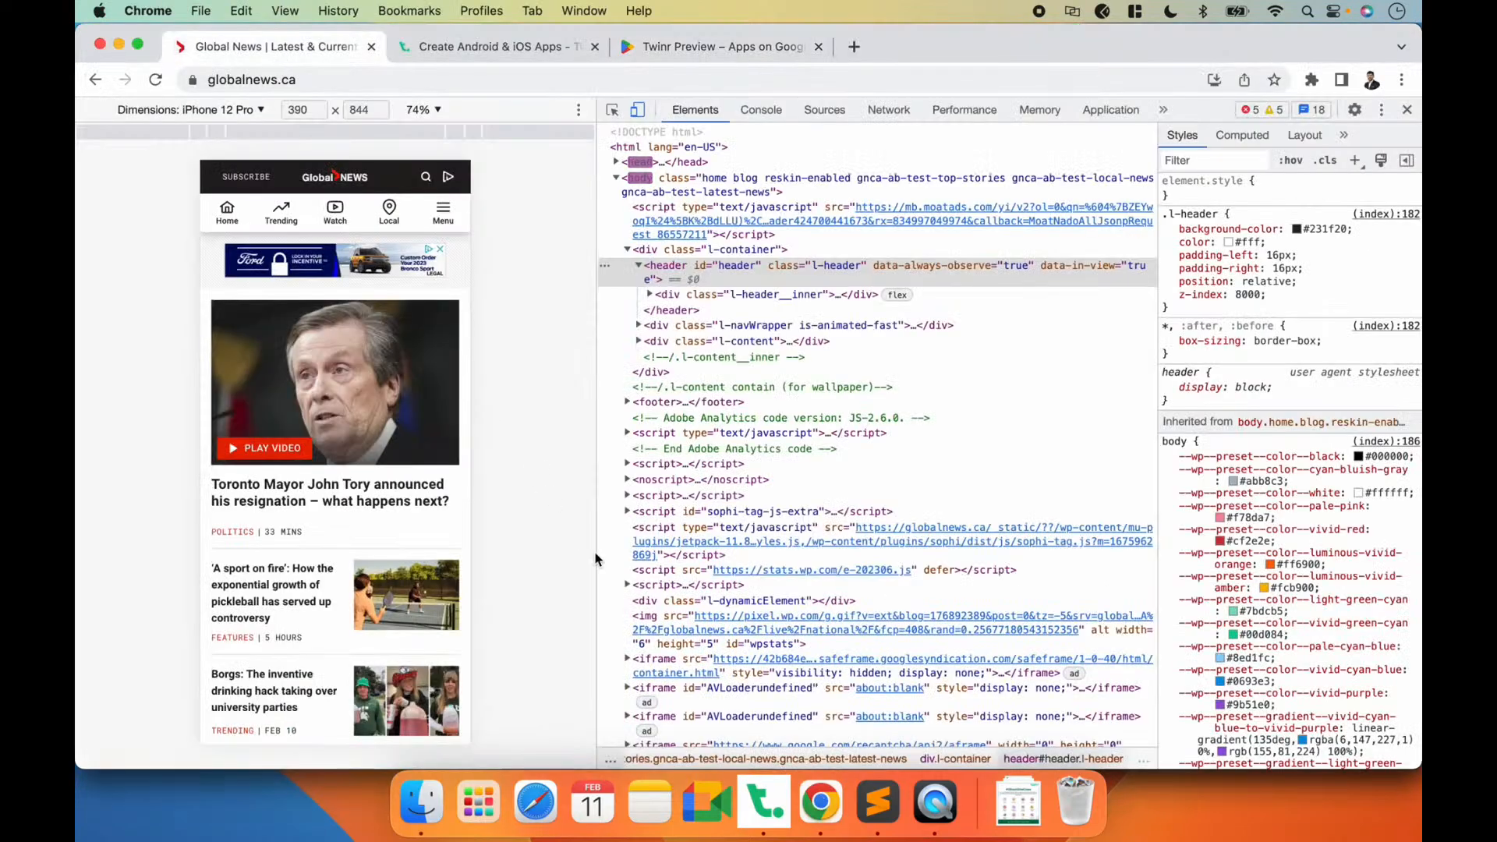
{"action": "left_click", "coordinate": [934, 802]}
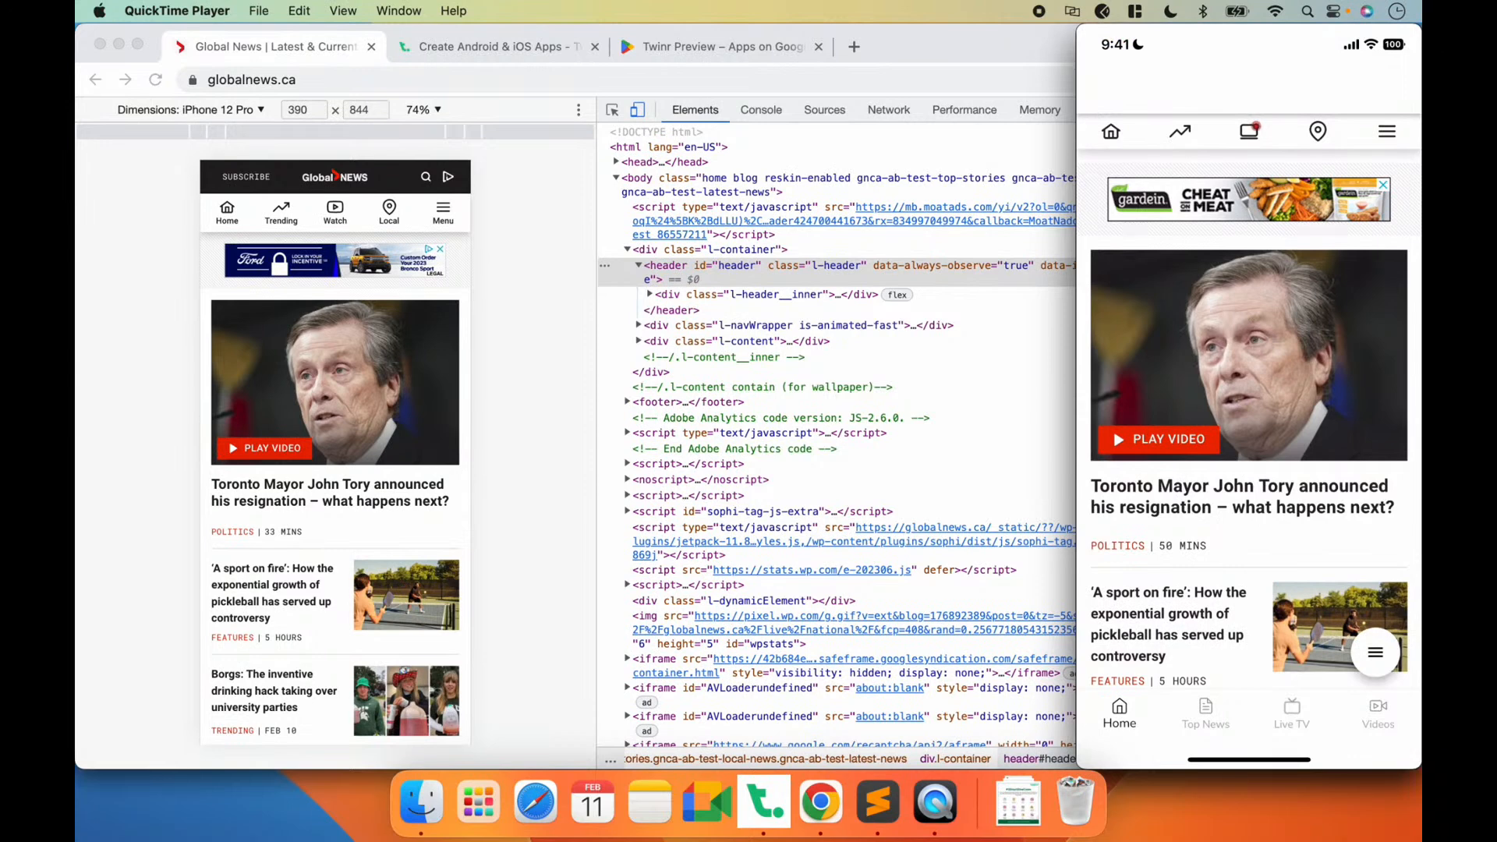
{"action": "left_click", "coordinate": [512, 359]}
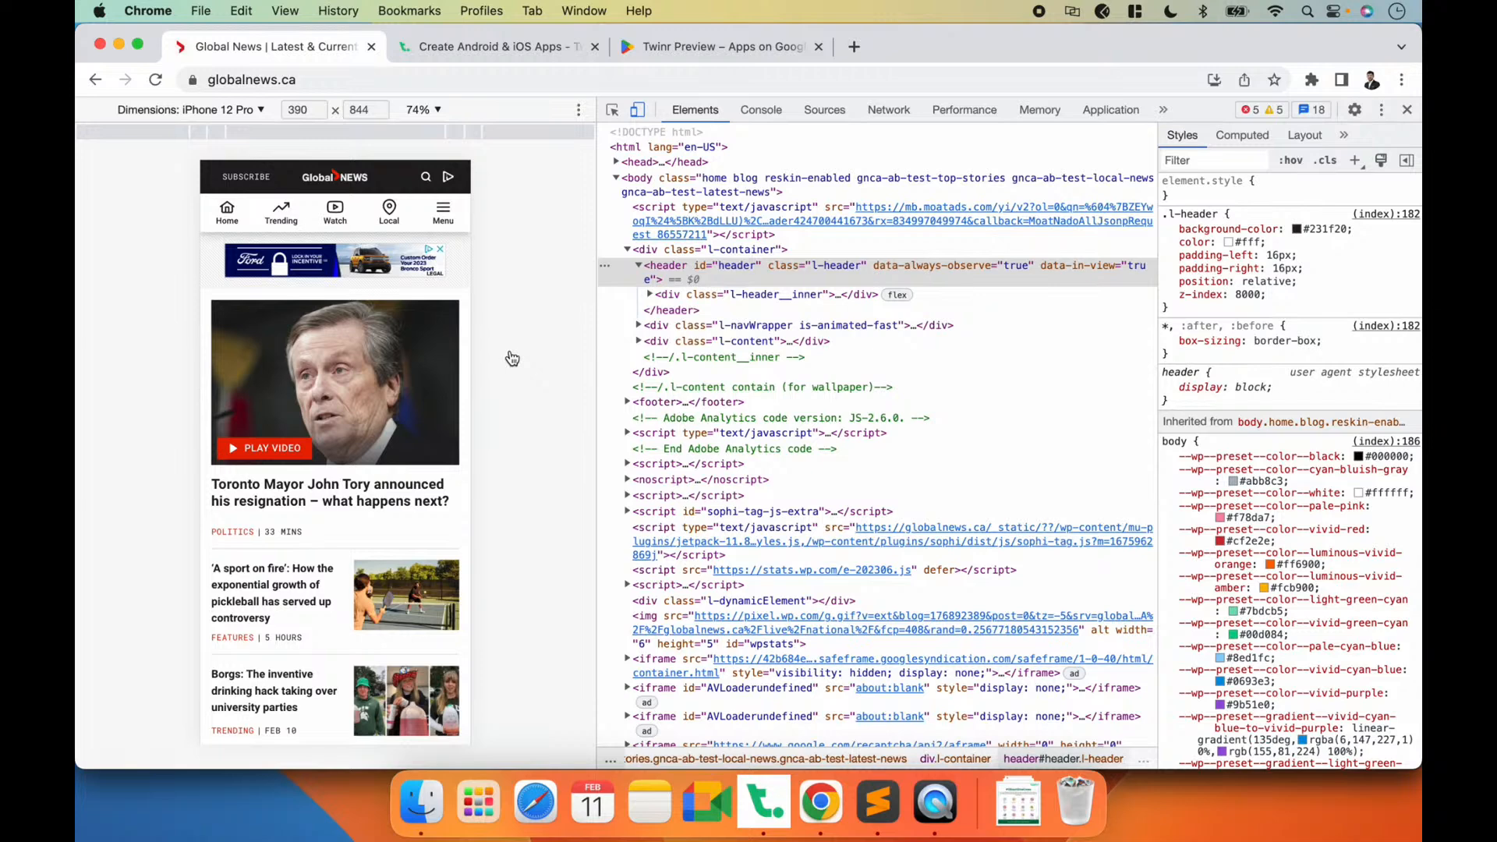
{"action": "left_click", "coordinate": [936, 803]}
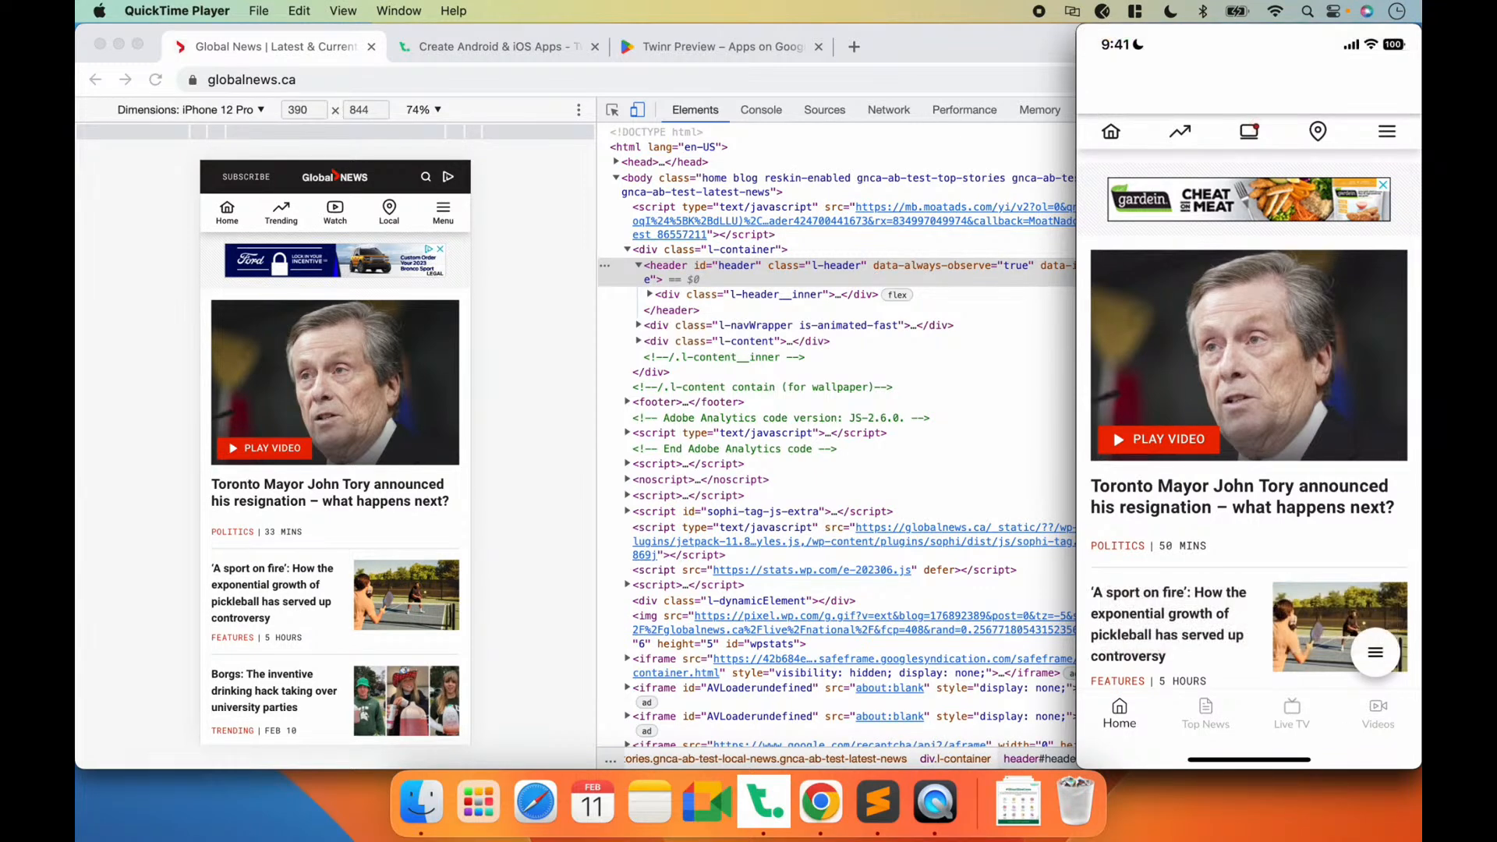
{"action": "left_click", "coordinate": [767, 793]}
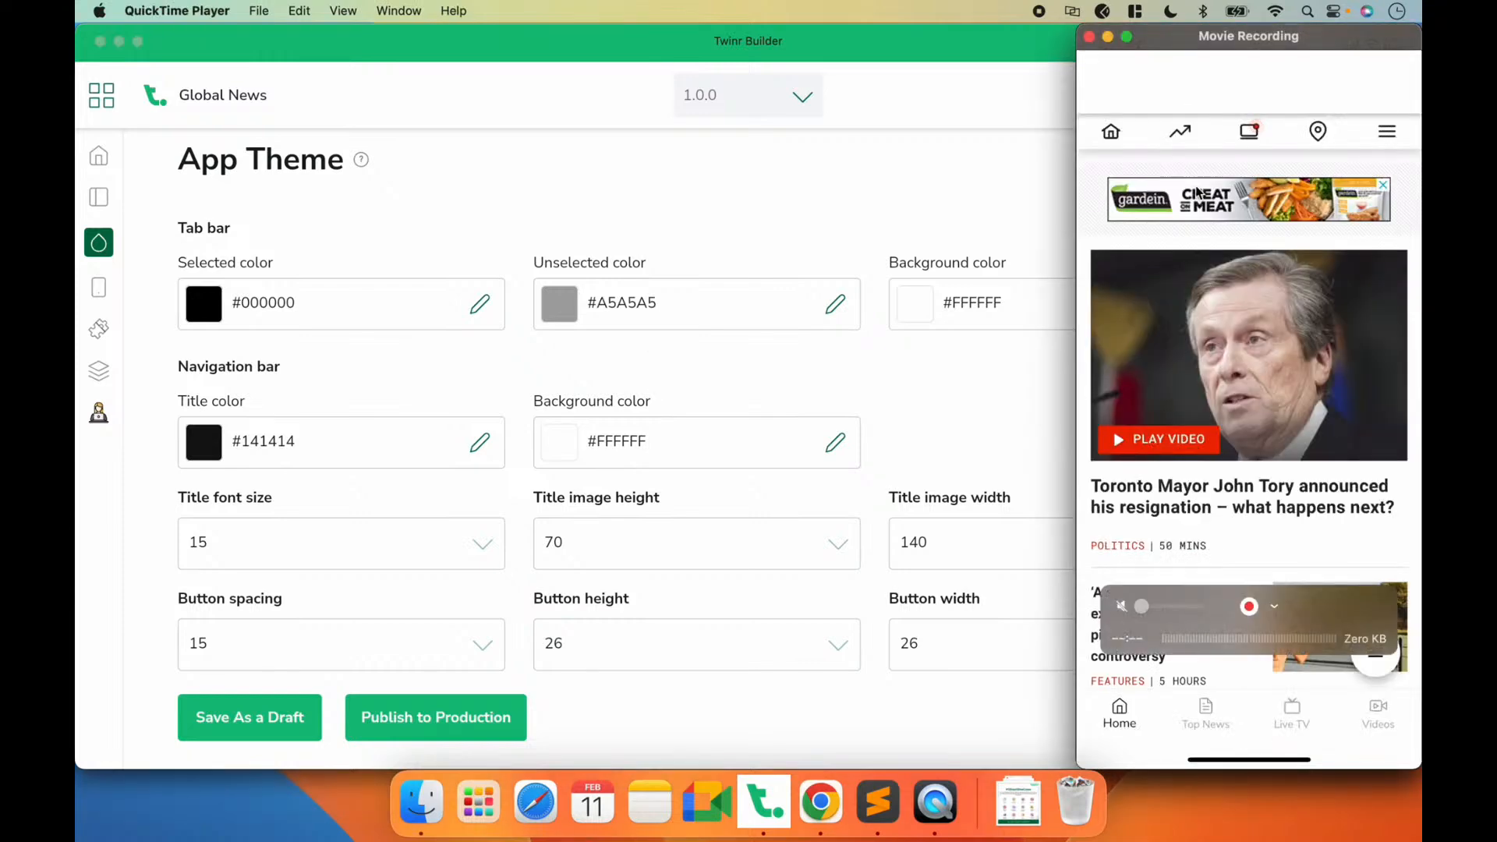
Step: Check the globalnews.ca header's background color in Chrome's inspector, and return to the App Theme settings in Twinr Builder
{"action": "left_click", "coordinate": [842, 814]}
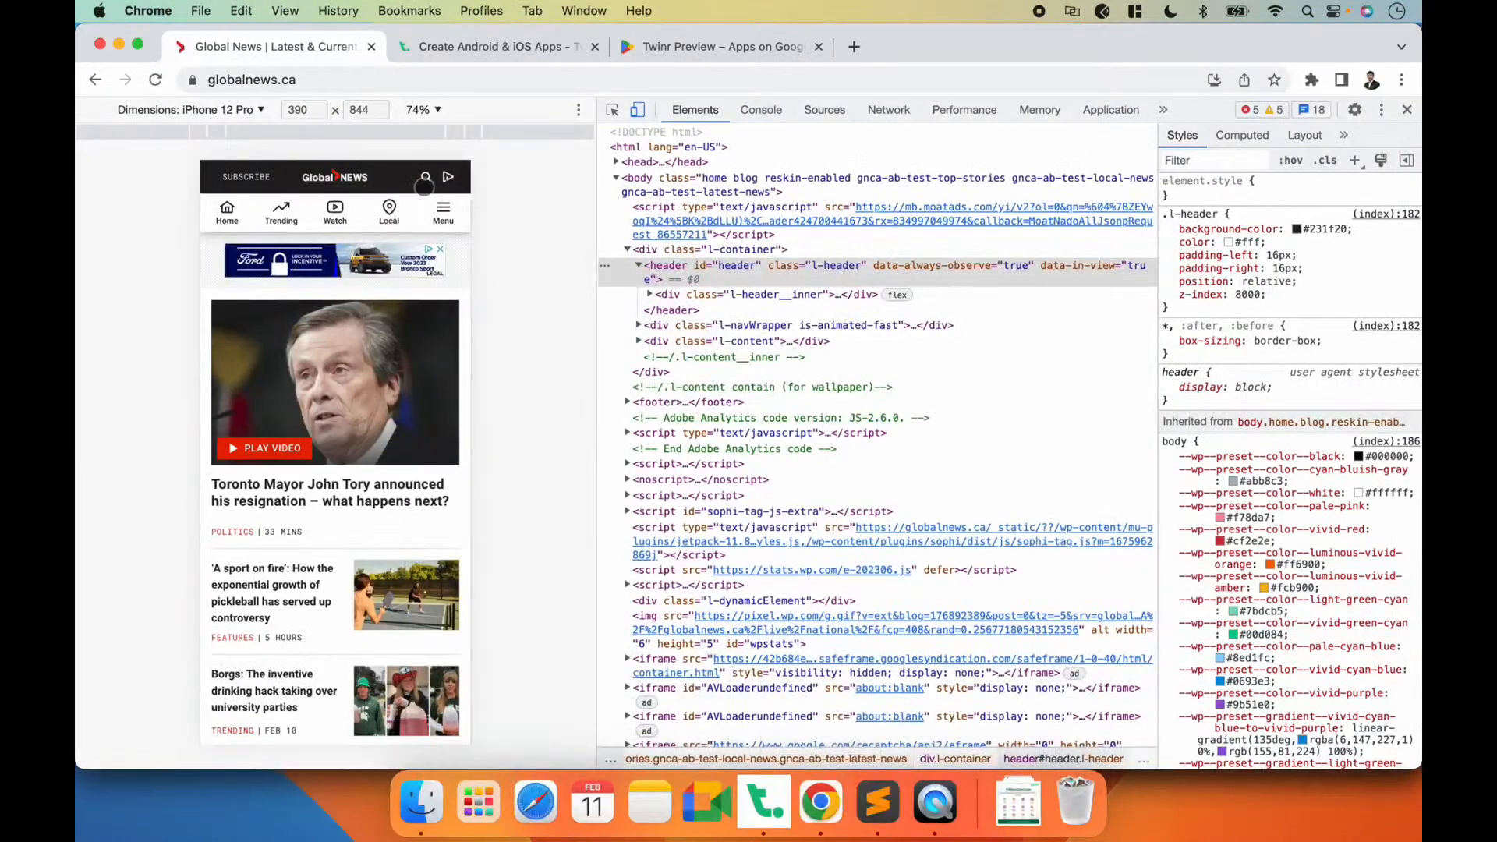
{"action": "key", "text": "super+Tab"}
{"action": "left_click", "coordinate": [823, 815]}
{"action": "key", "text": "super+Tab"}
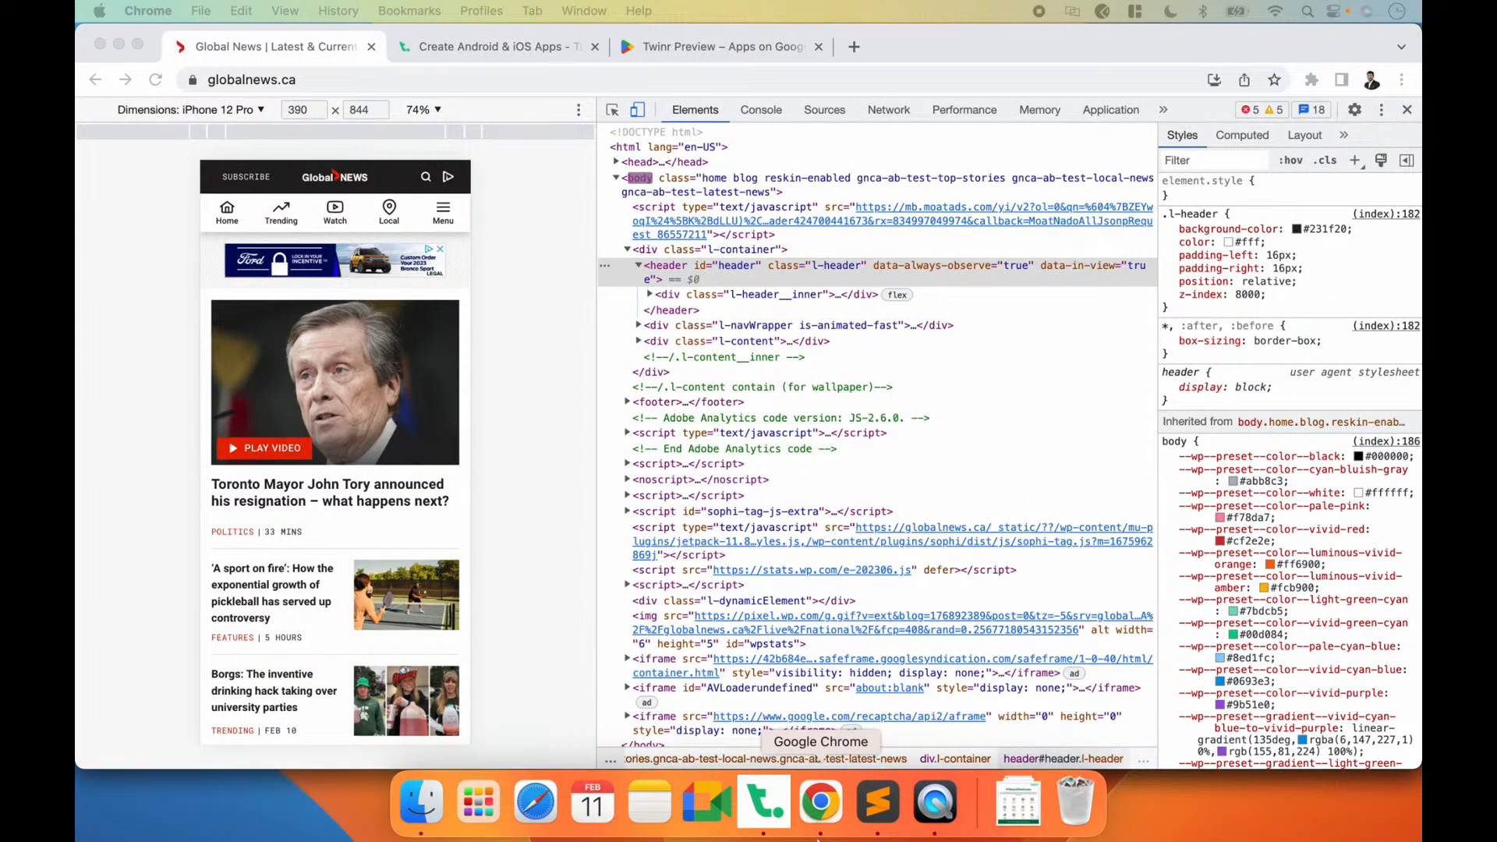
{"action": "left_click", "coordinate": [786, 805]}
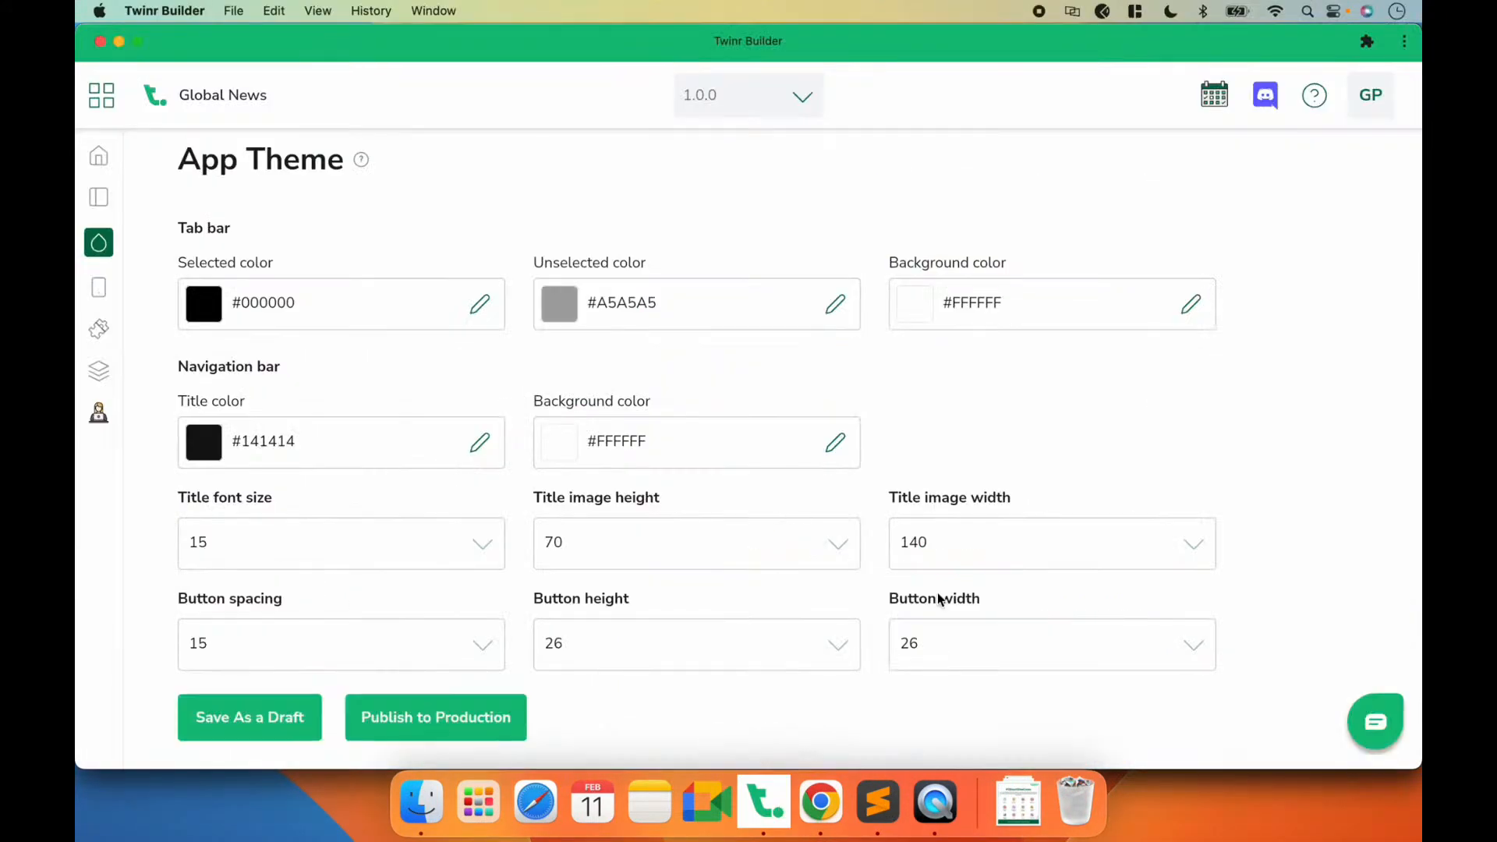
Step: Set the navigation bar's background color to #231F20 and title color to #ffffff, save as a draft and preview the app in QuickTime Player
{"action": "double_click", "coordinate": [970, 301]}
{"action": "double_click", "coordinate": [610, 450]}
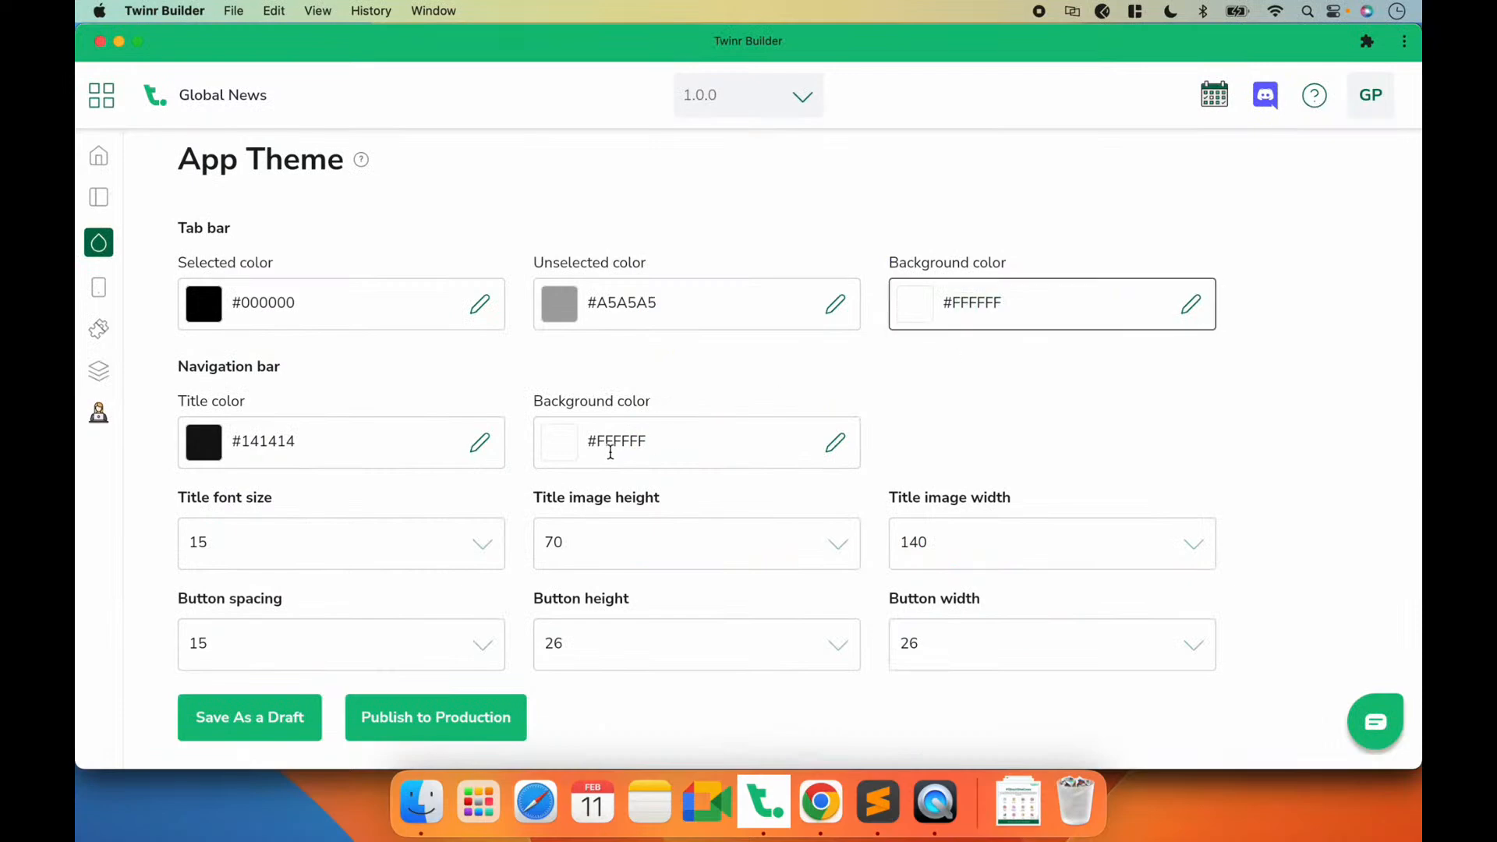
{"action": "type", "text": "231F20"}
{"action": "left_click", "coordinate": [240, 734]}
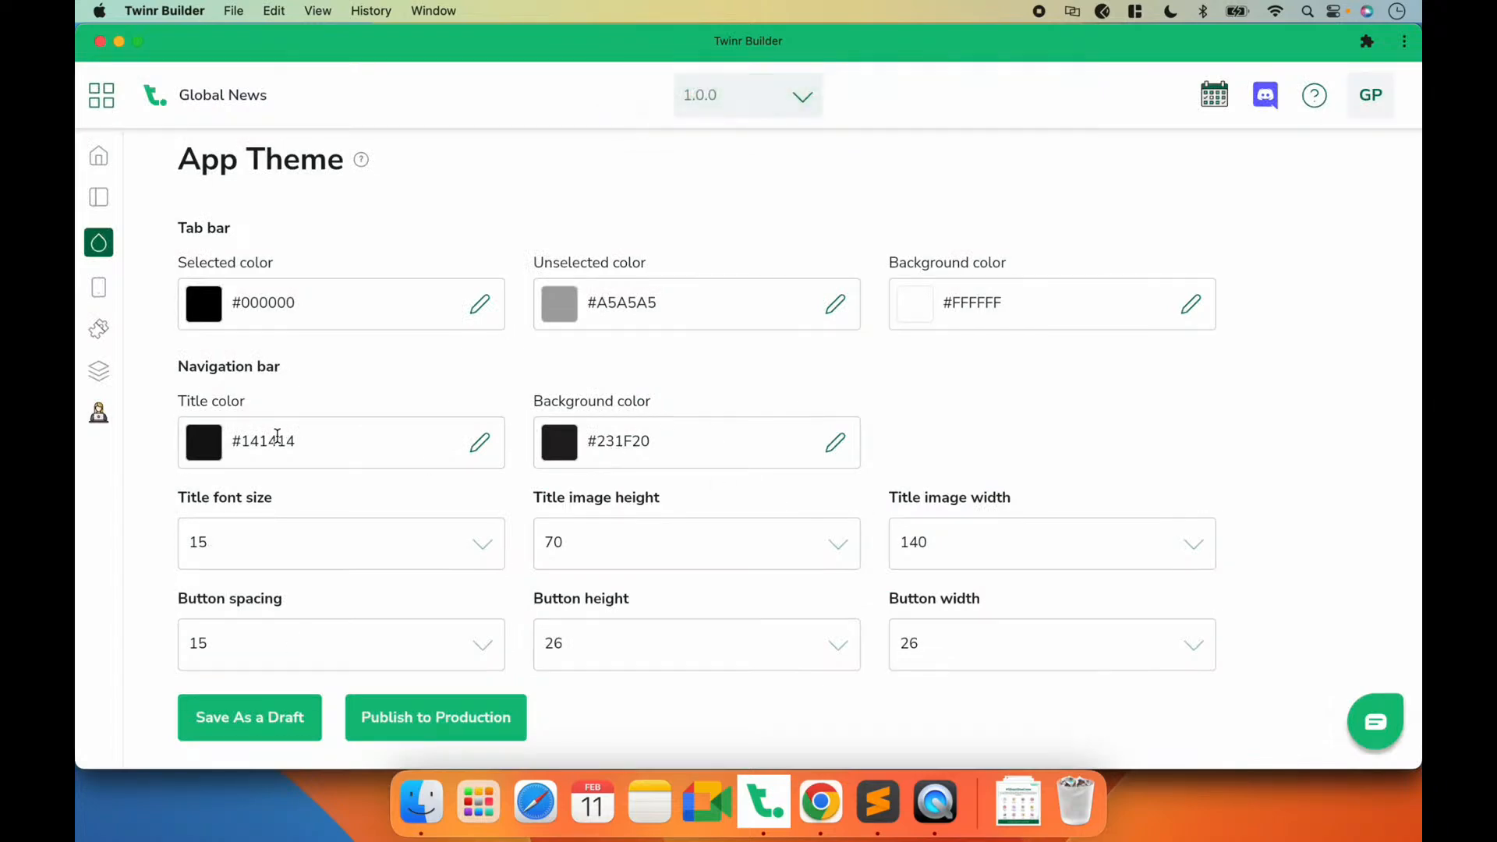
{"action": "double_click", "coordinate": [277, 441]}
{"action": "type", "text": "ffffff"}
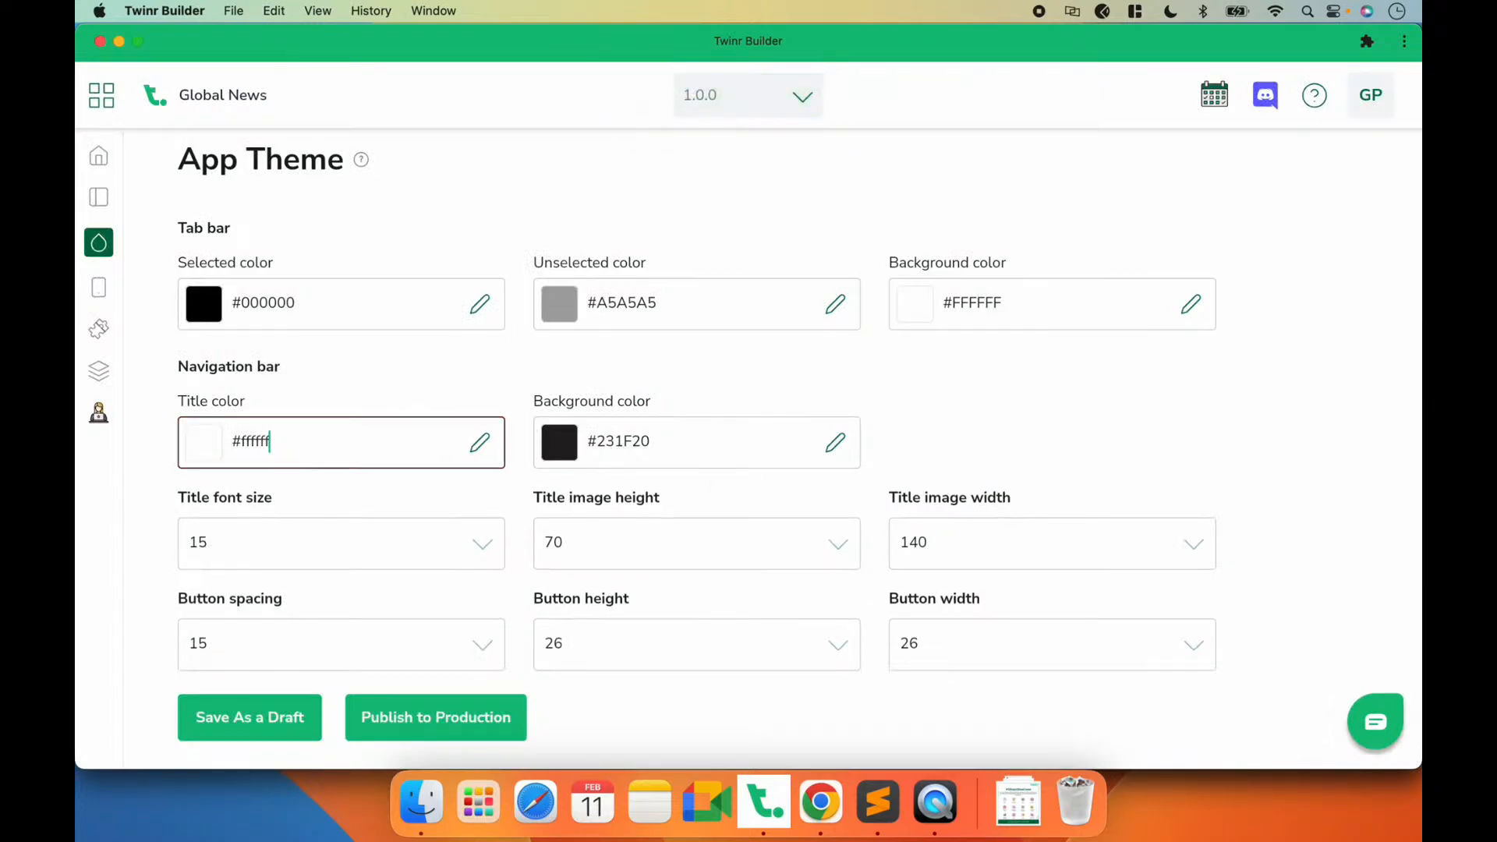
{"action": "left_click", "coordinate": [262, 725]}
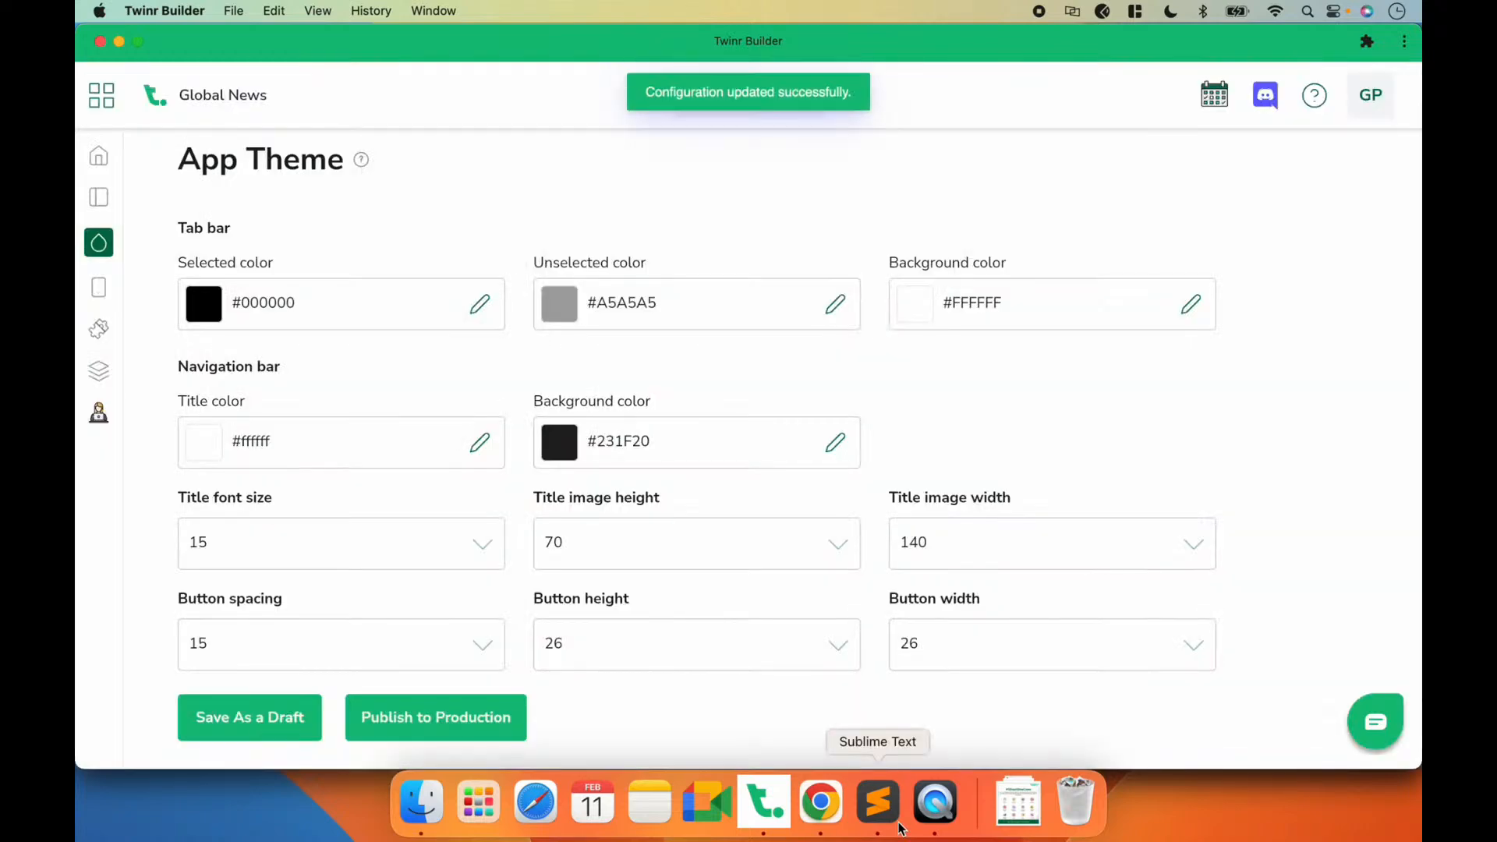
{"action": "left_click", "coordinate": [929, 808]}
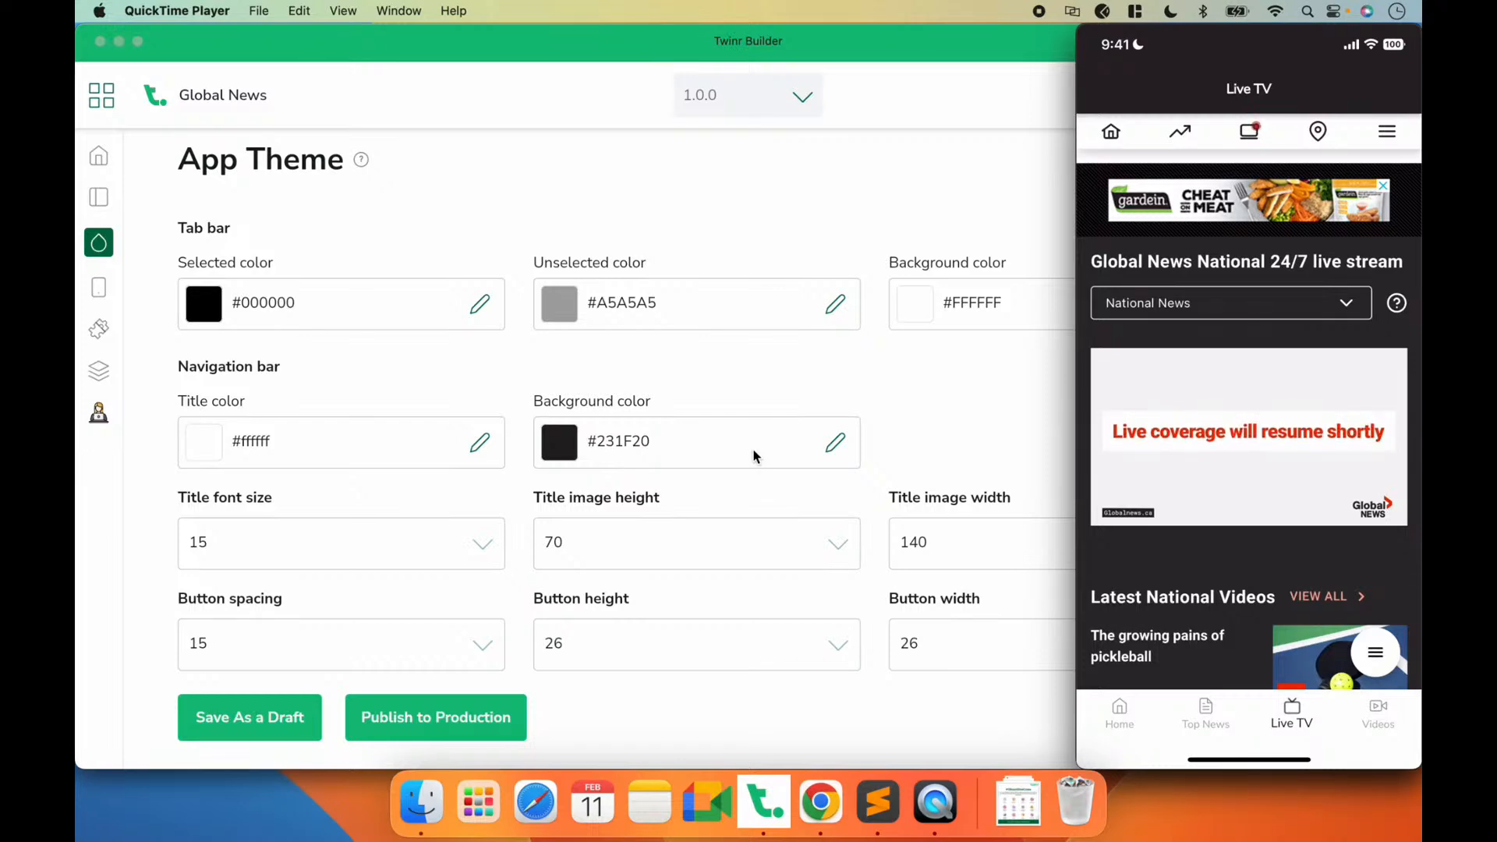
Step: In Twinr Builder, set the tab bar's background color to #231F20, selected color to #ffffff and unselected color to #858585, and save as a draft
{"action": "left_click", "coordinate": [704, 363]}
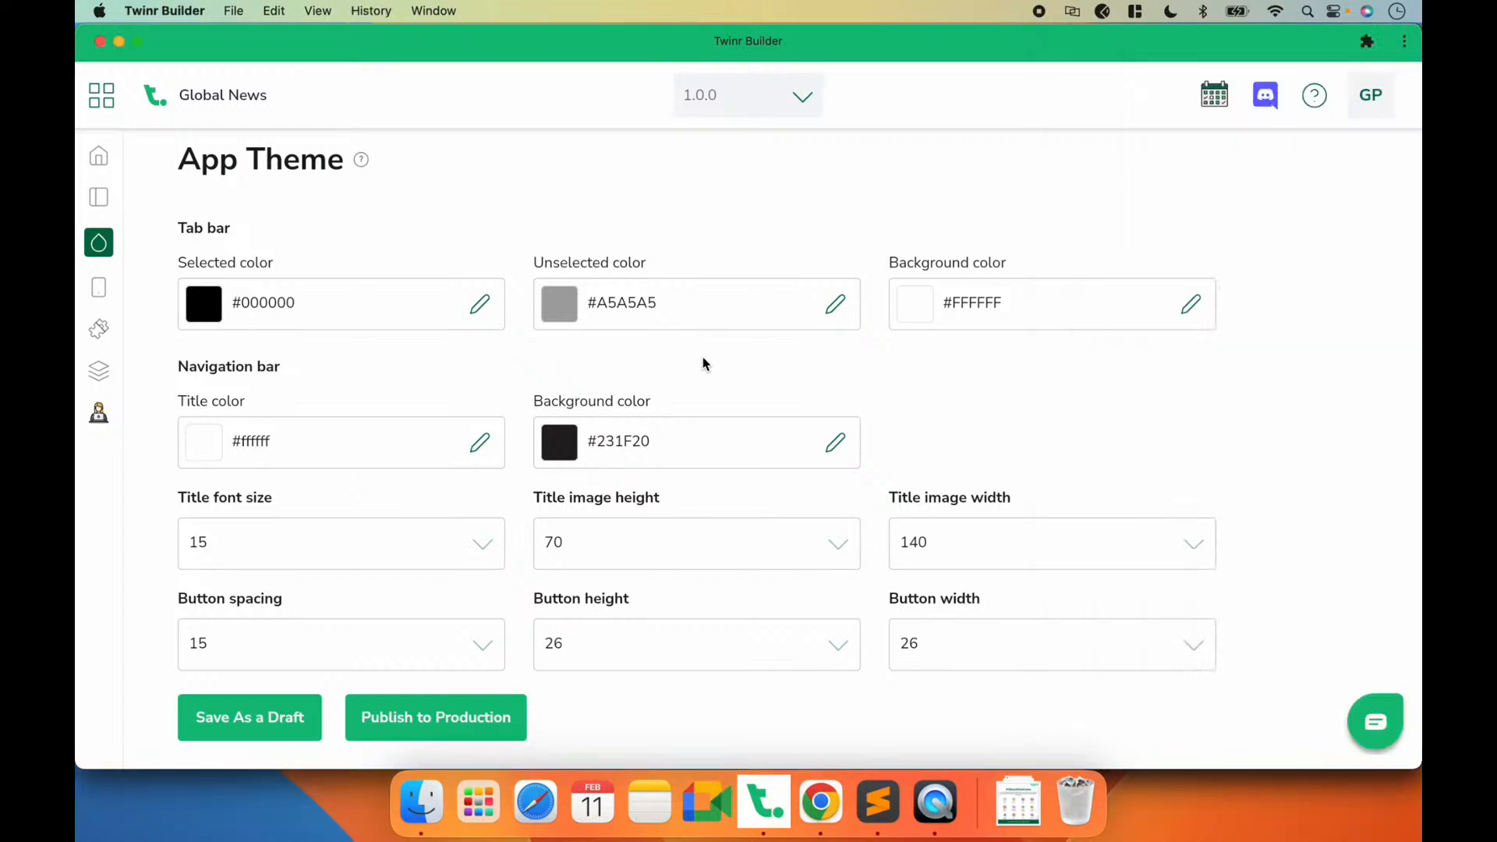
{"action": "double_click", "coordinate": [616, 453]}
{"action": "key", "text": "super+c"}
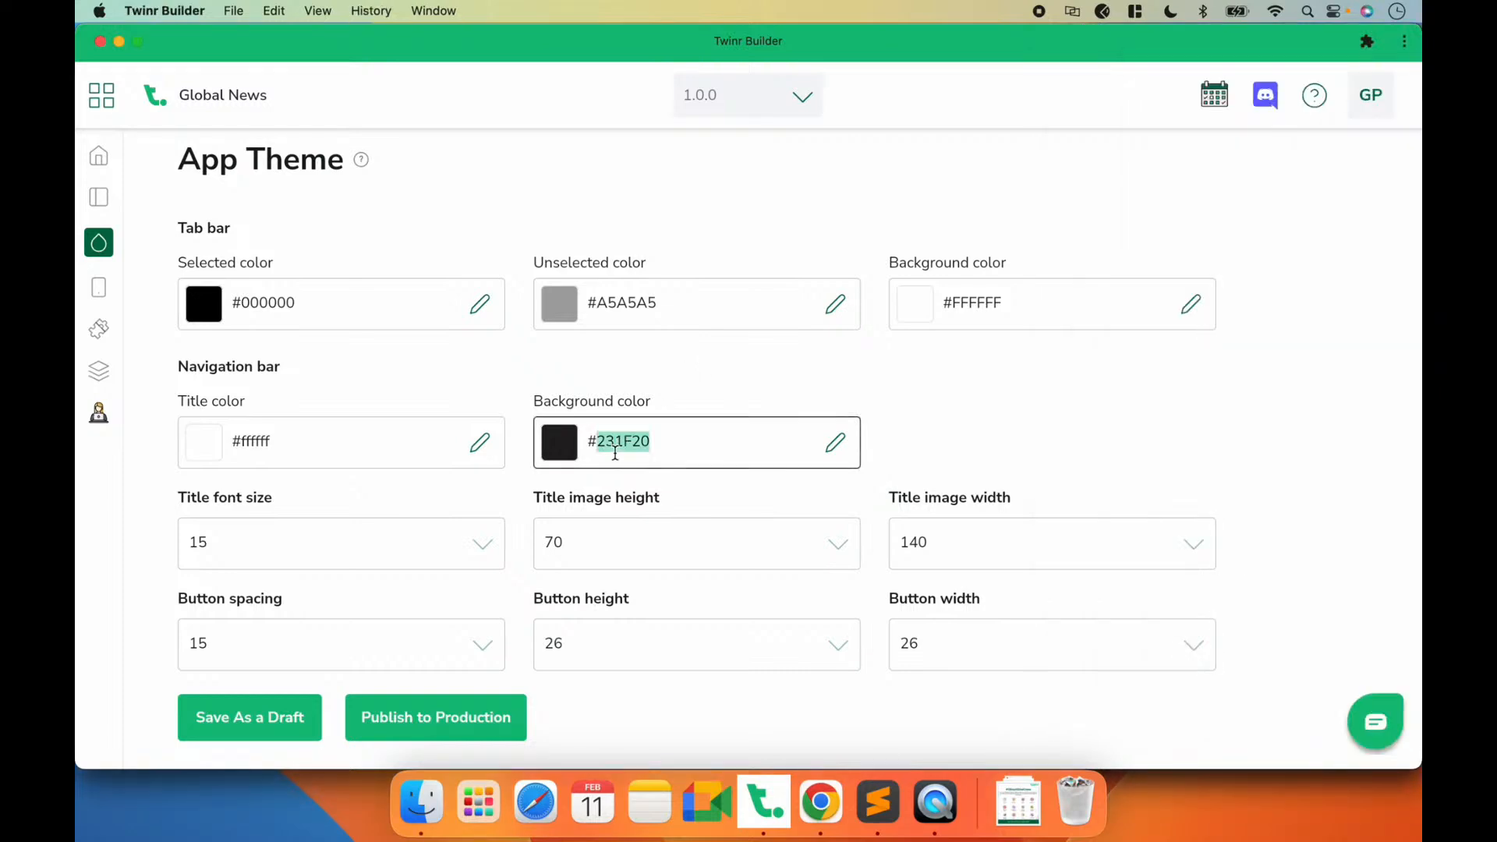
{"action": "double_click", "coordinate": [985, 309]}
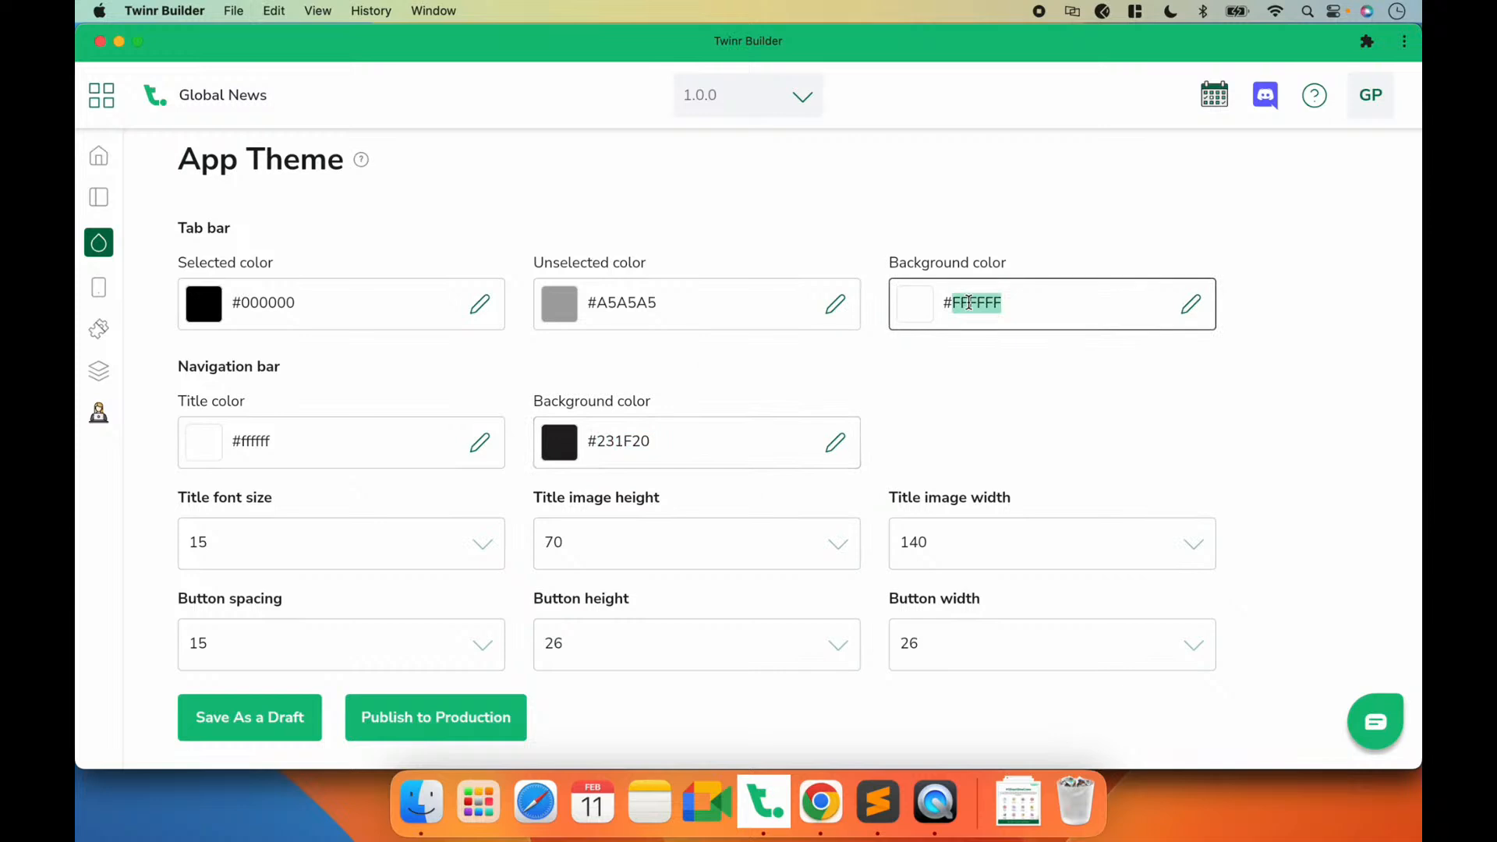
{"action": "key", "text": "super+v"}
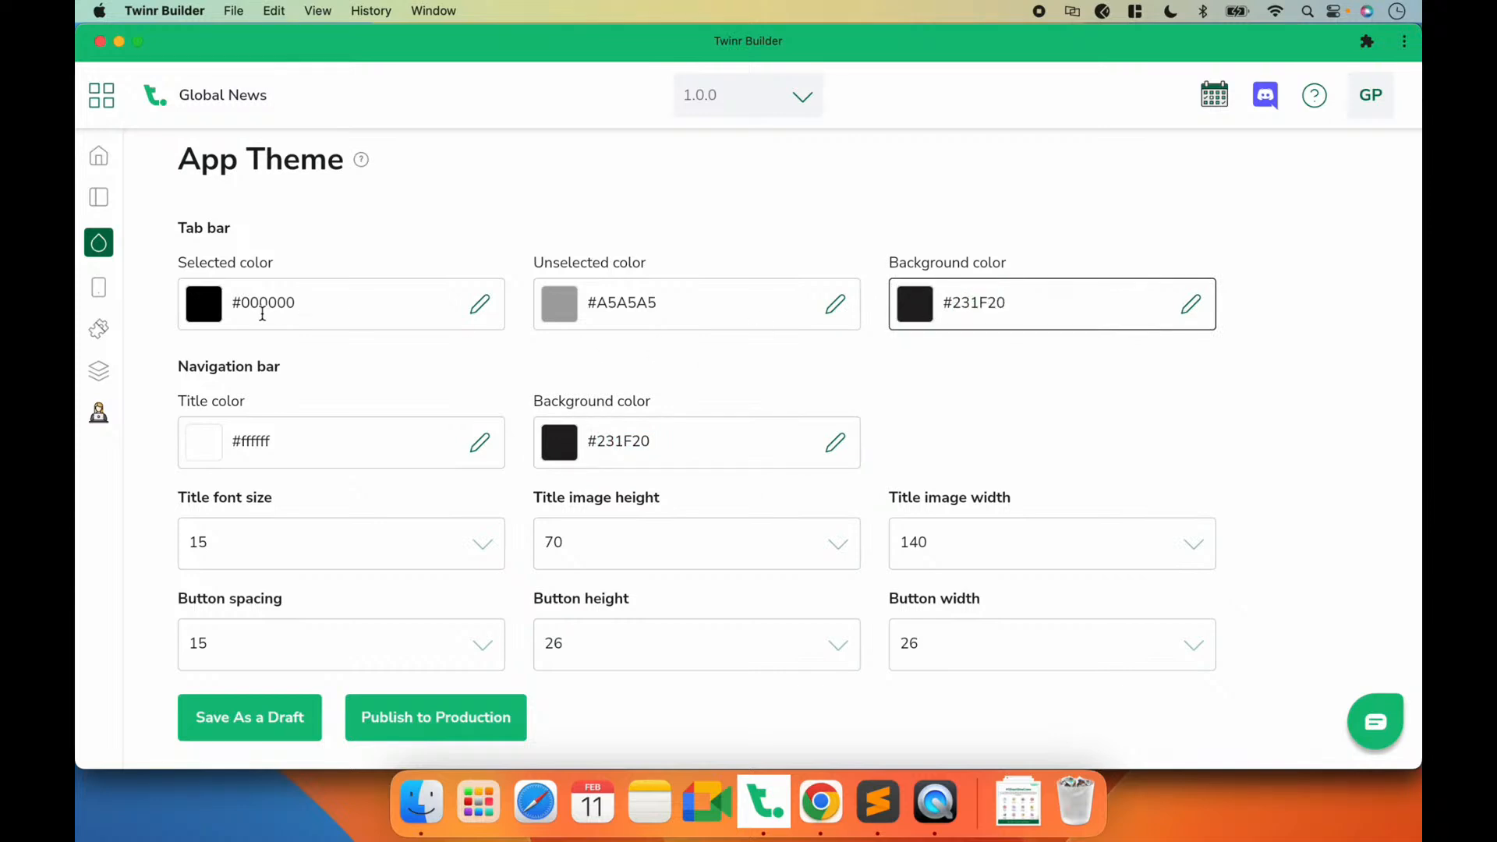
{"action": "double_click", "coordinate": [254, 304]}
{"action": "type", "text": "ffffff"}
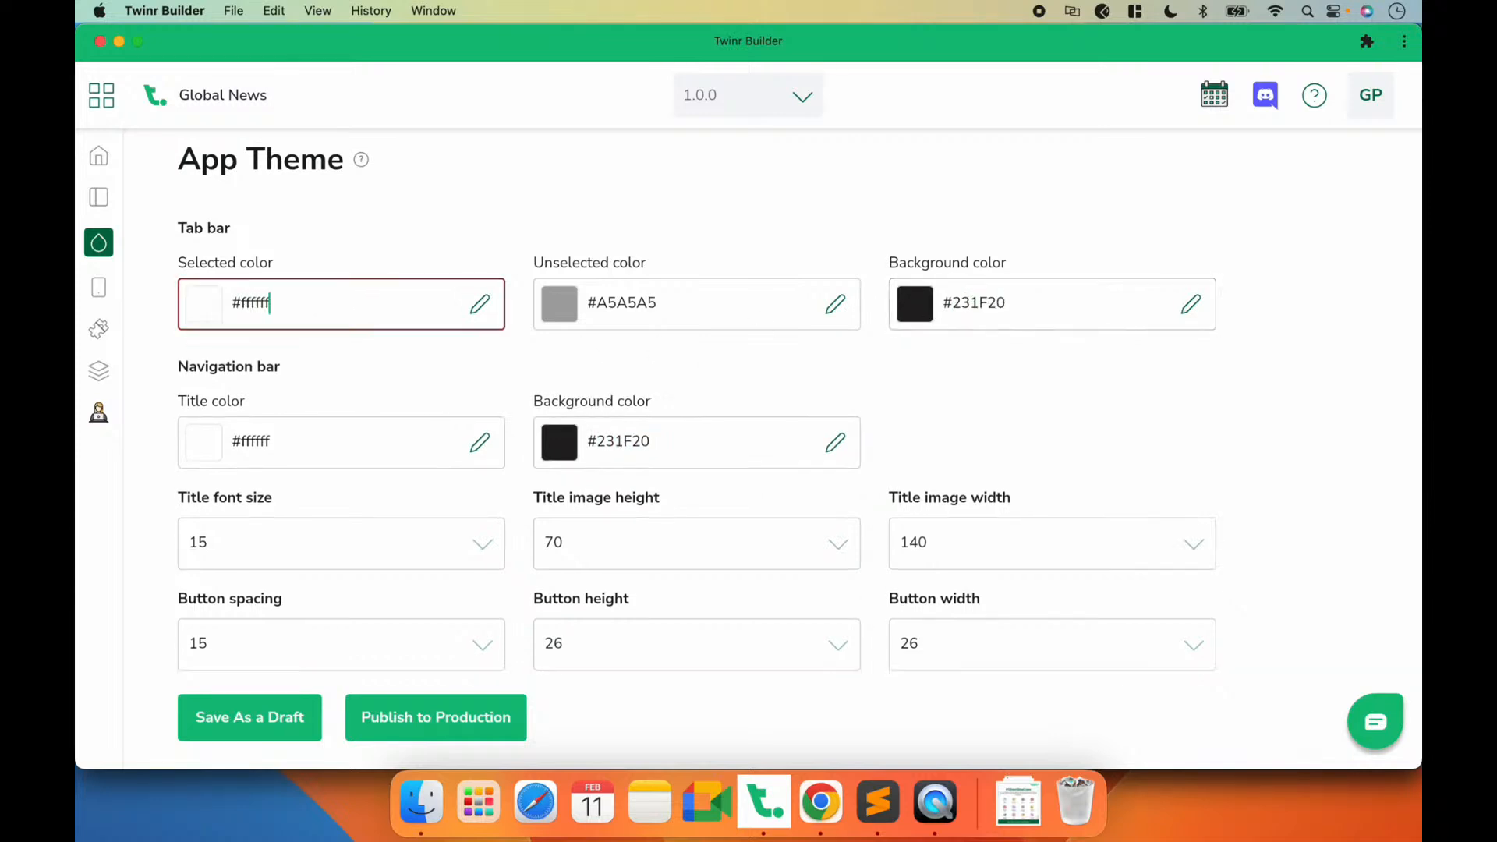
{"action": "left_click", "coordinate": [605, 300]}
{"action": "double_click", "coordinate": [606, 300]}
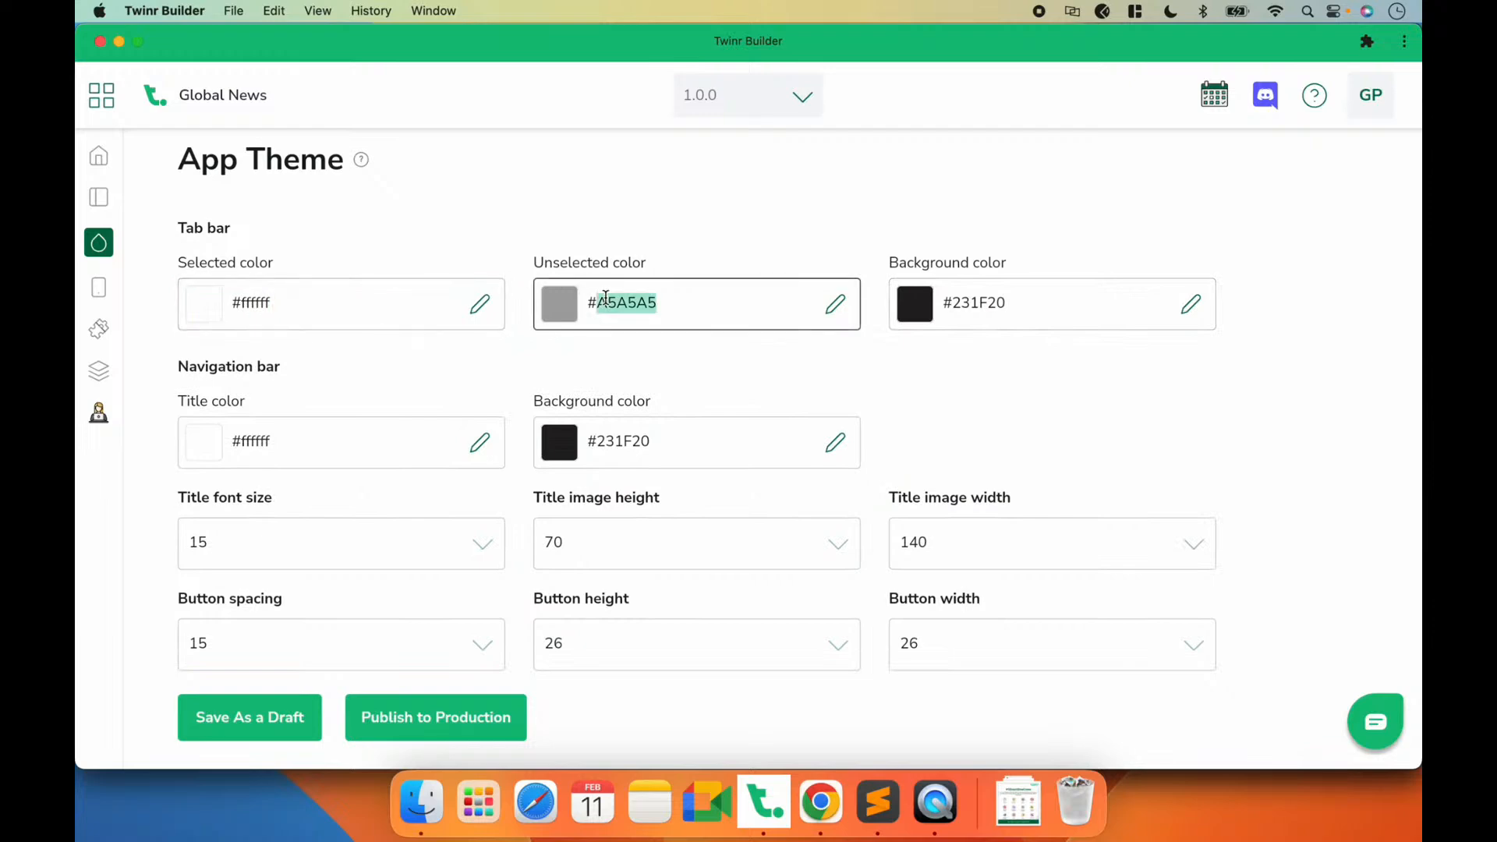
{"action": "type", "text": "858585"}
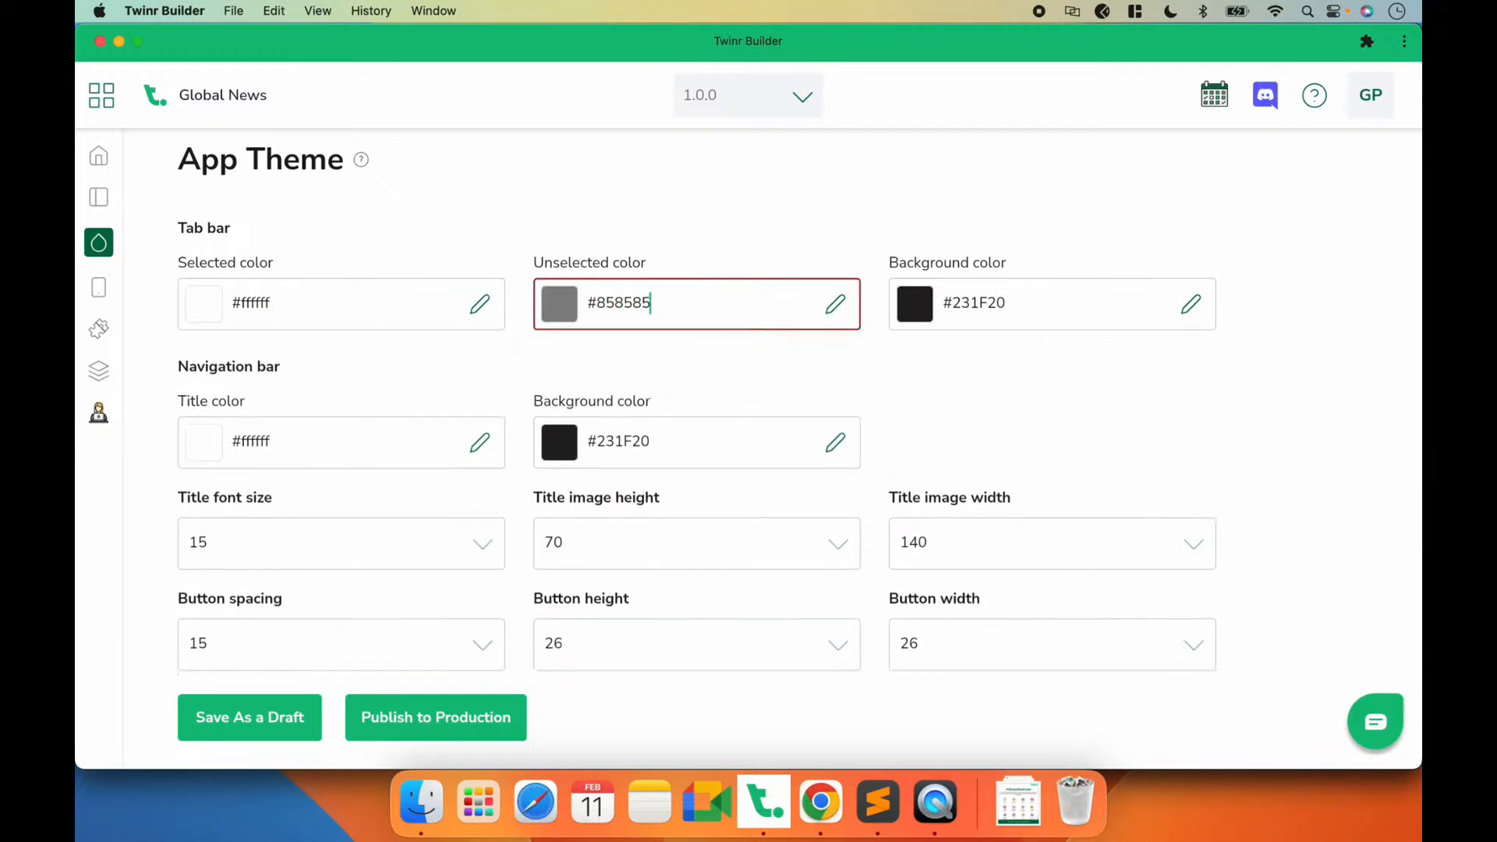
{"action": "left_click", "coordinate": [268, 711]}
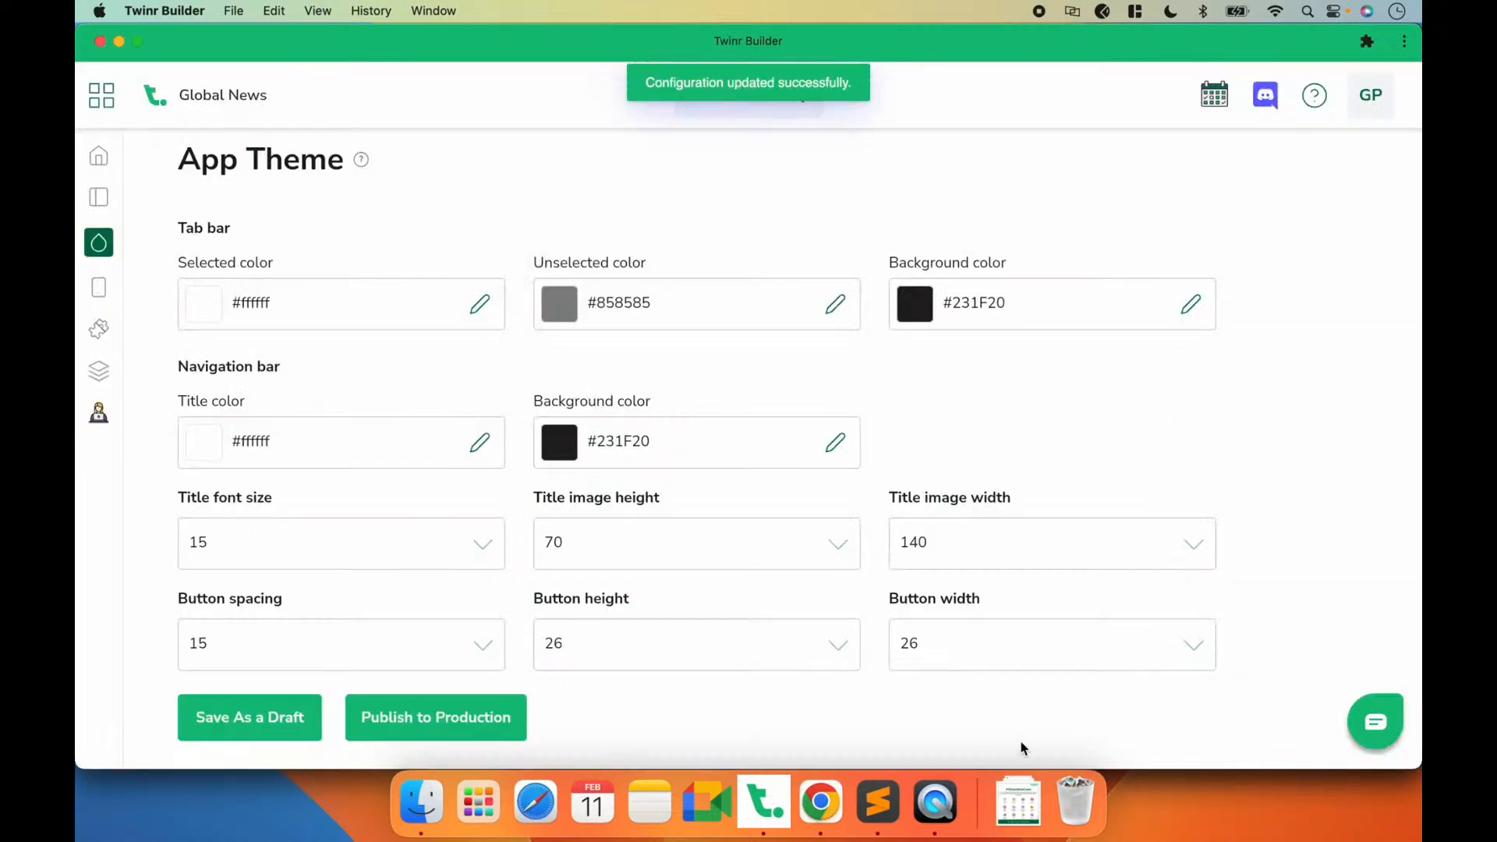
Step: Preview the tab bar and navigation bar colors on the phone mirrored in QuickTime Player, and return to Twinr Builder
{"action": "left_click", "coordinate": [926, 814]}
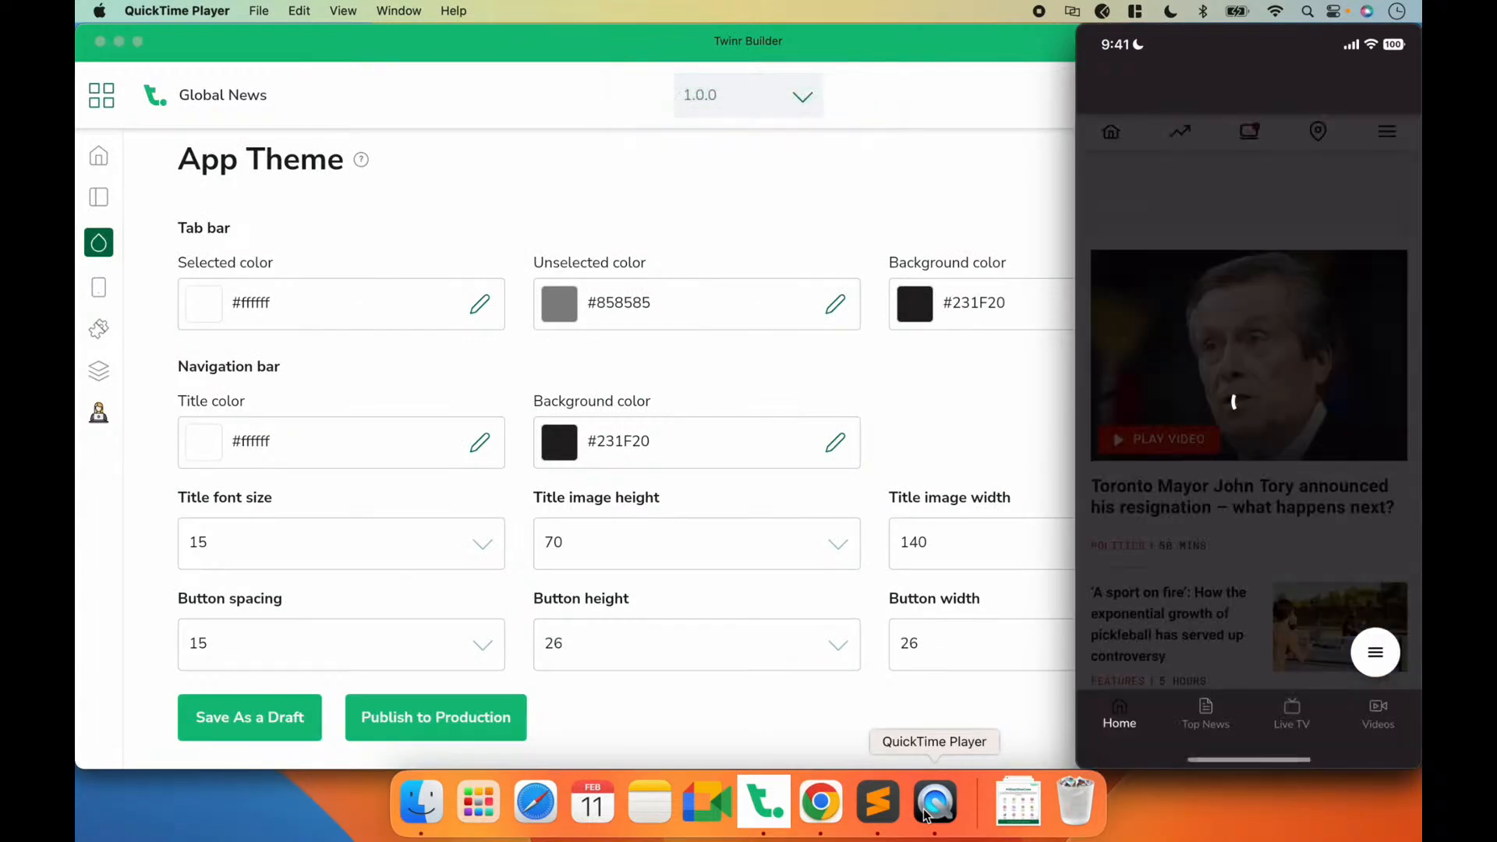
{"action": "mouse_move", "coordinate": [1264, 298]}
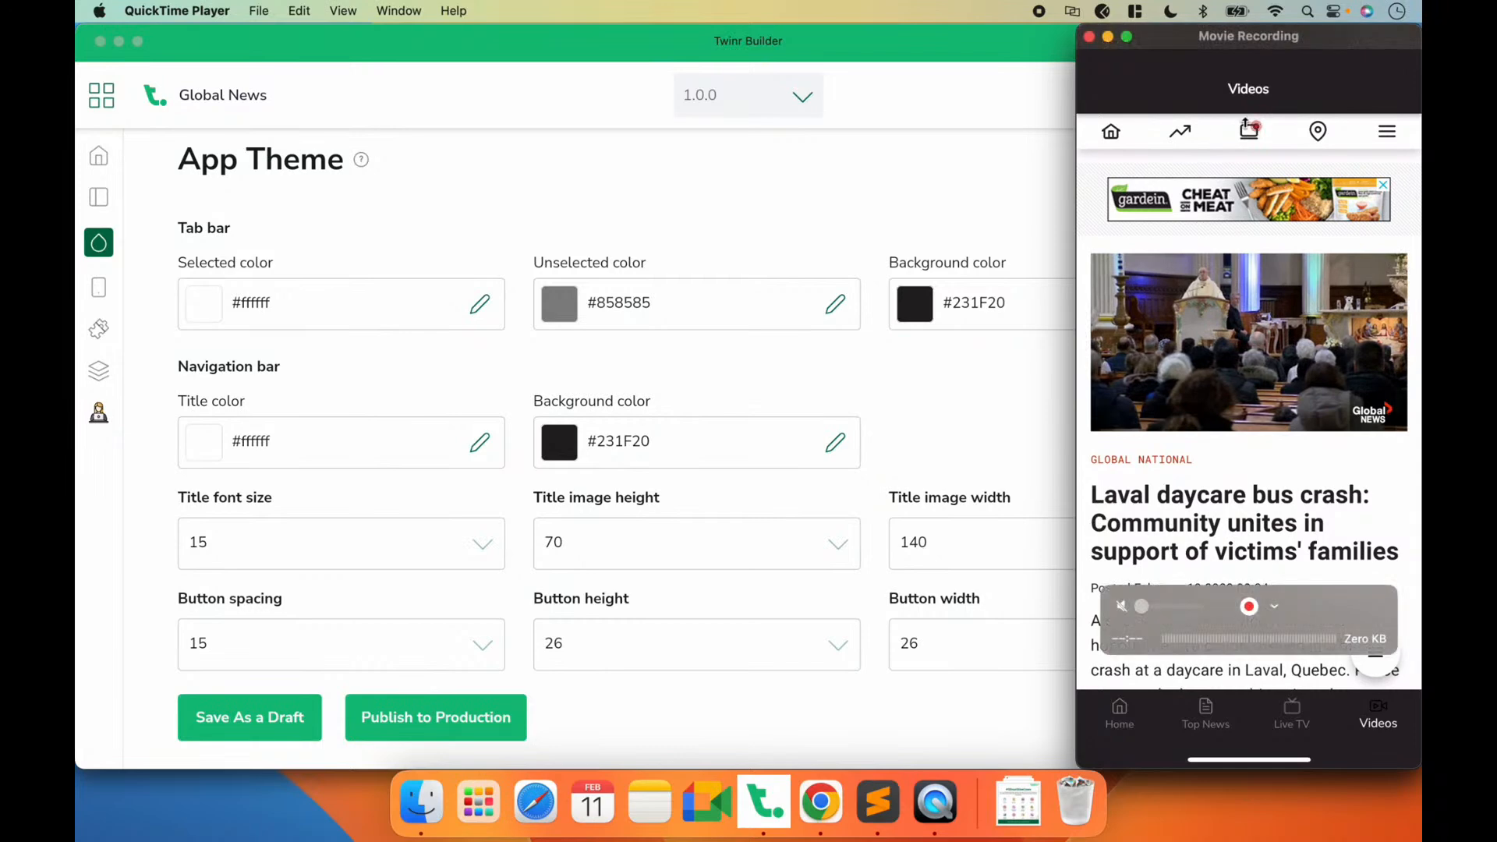
{"action": "left_click", "coordinate": [755, 418]}
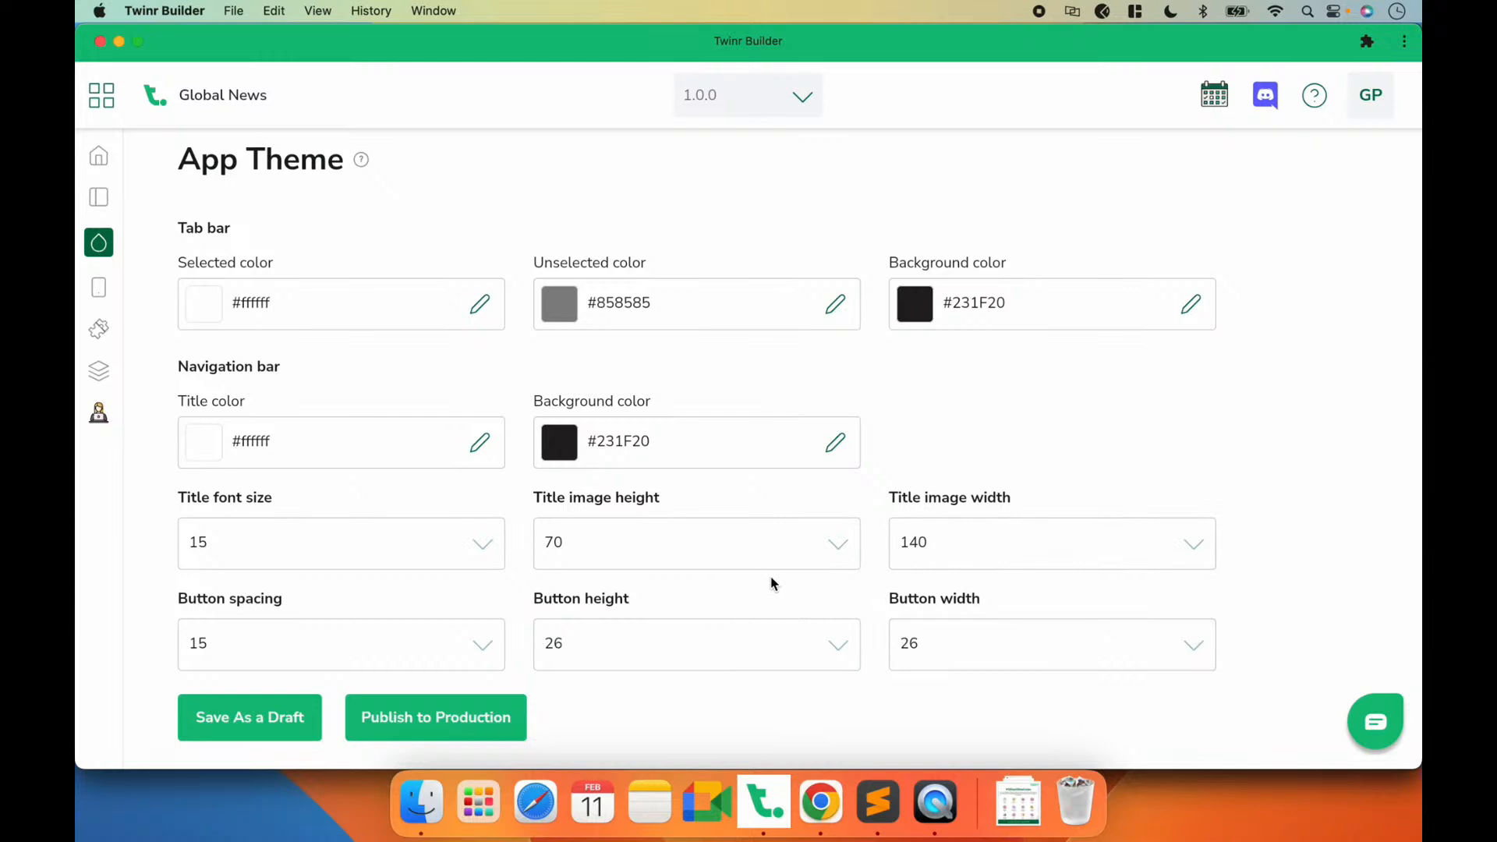
Step: Open the Home screen's general settings, save them as a draft and collapse the phone preview
{"action": "left_click", "coordinate": [100, 296]}
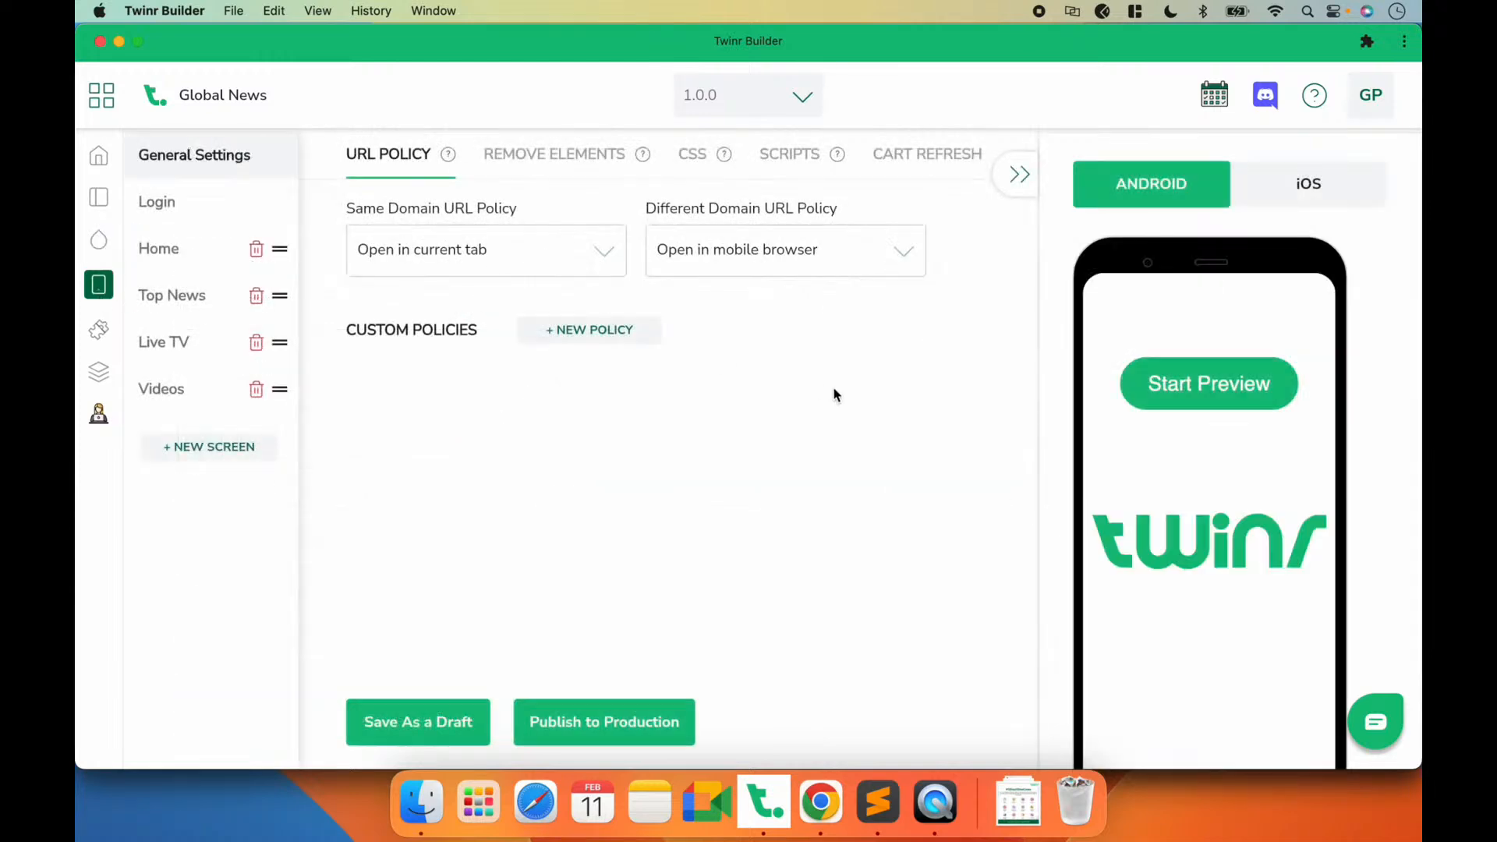
{"action": "left_click", "coordinate": [151, 253]}
{"action": "left_click", "coordinate": [421, 712]}
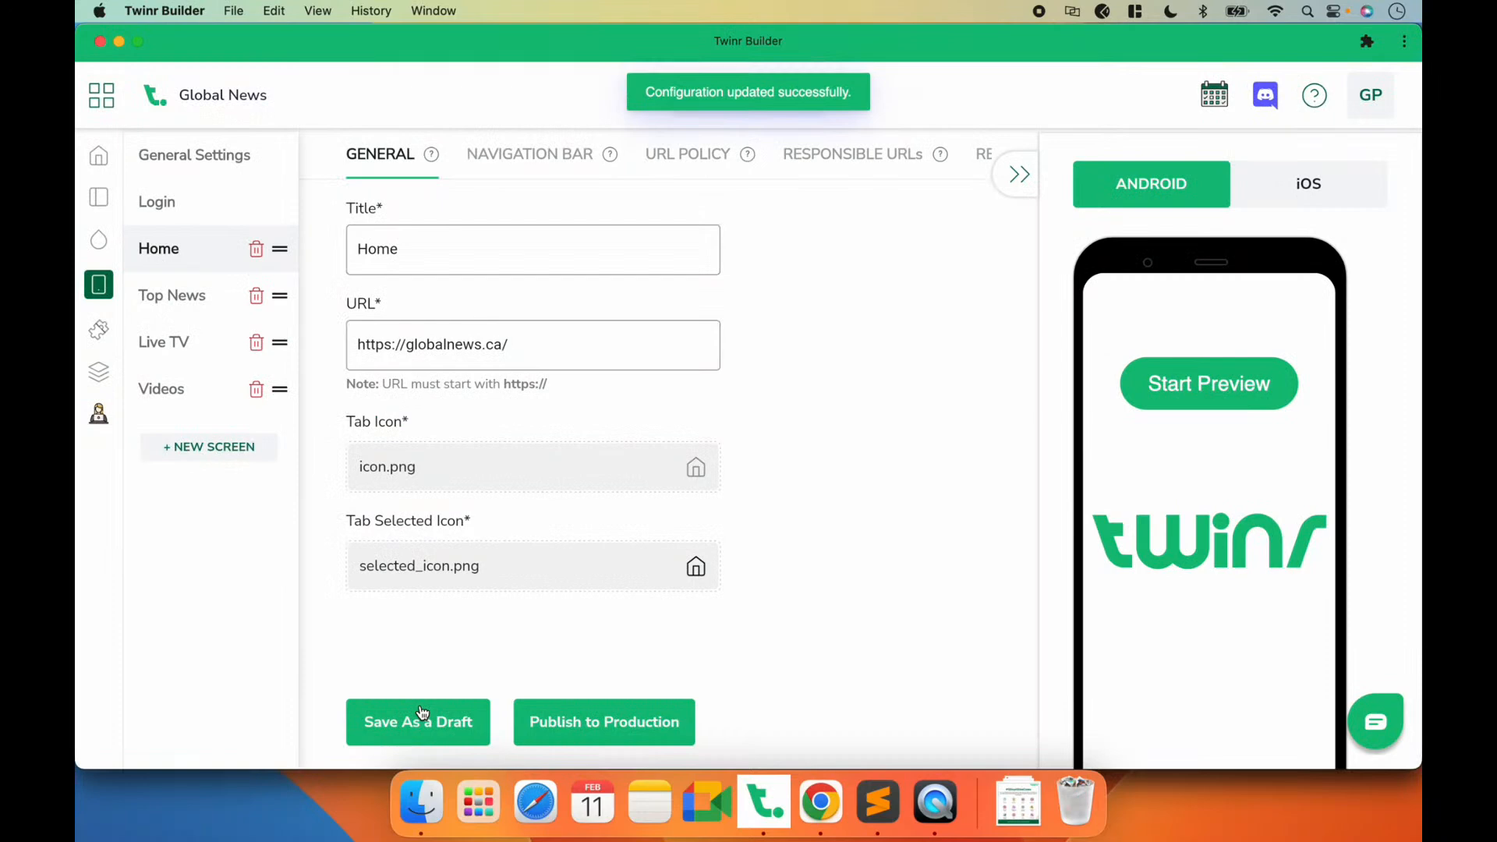
{"action": "left_click", "coordinate": [1010, 191]}
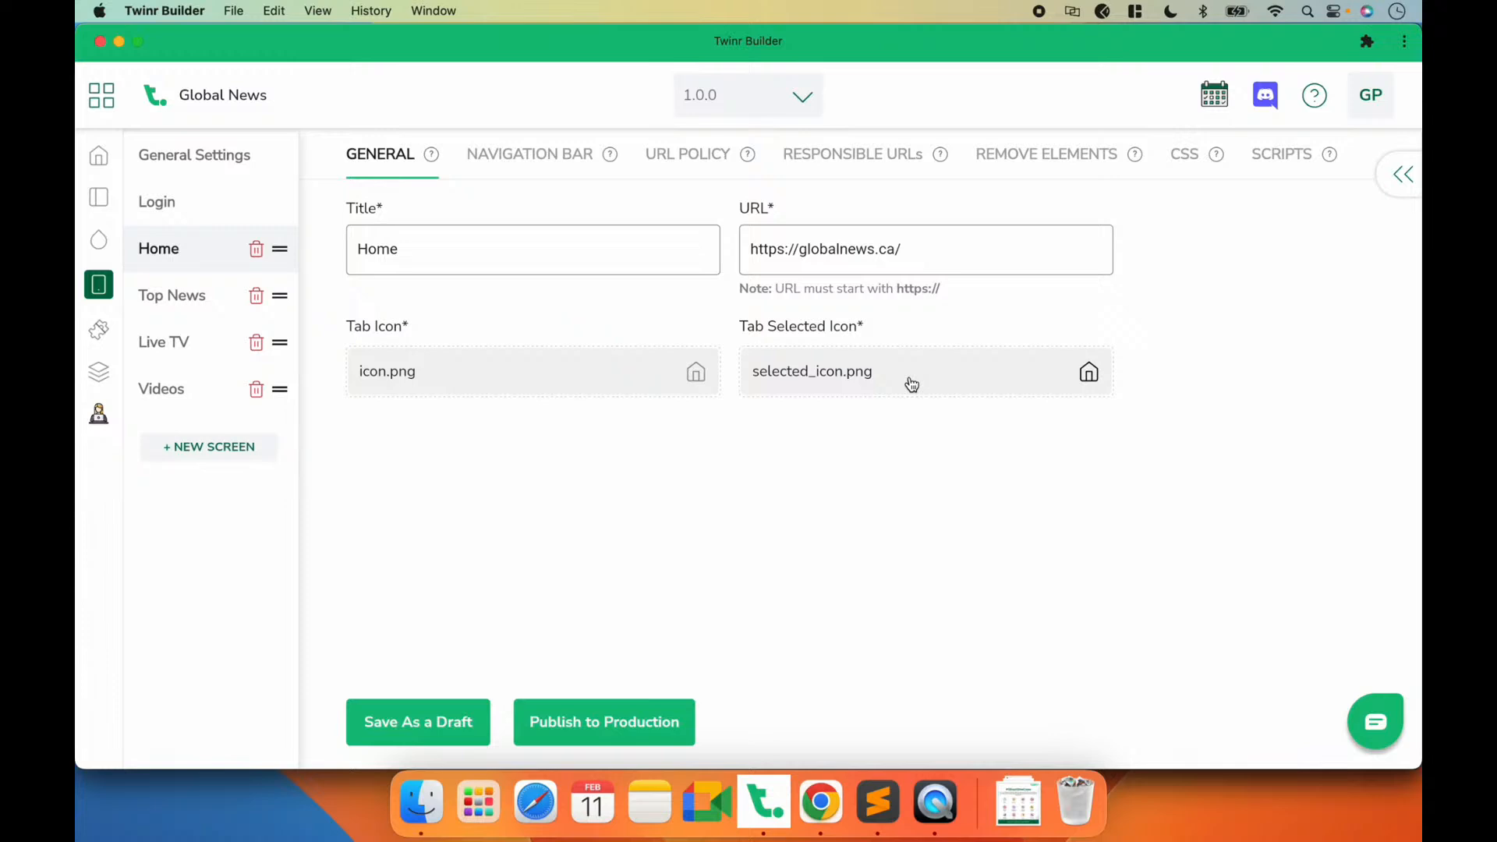
Step: Set the Home tab's selected icon to ic-home in #ffffff, save as a draft and preview the app in QuickTime Player
{"action": "left_click", "coordinate": [812, 366]}
{"action": "left_click", "coordinate": [286, 260]}
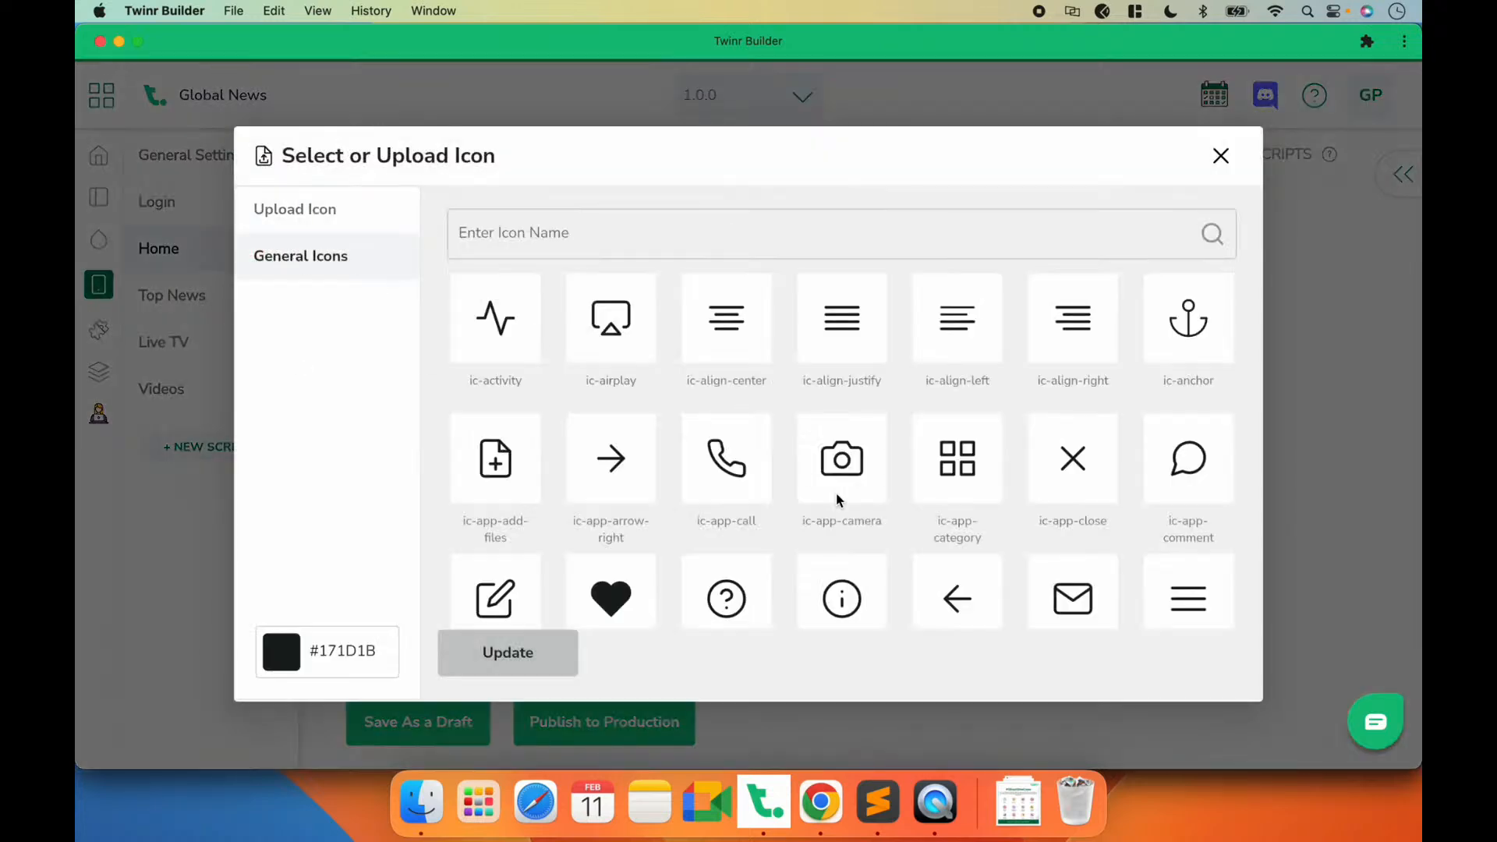
{"action": "left_click", "coordinate": [778, 247]}
{"action": "type", "text": "hom"}
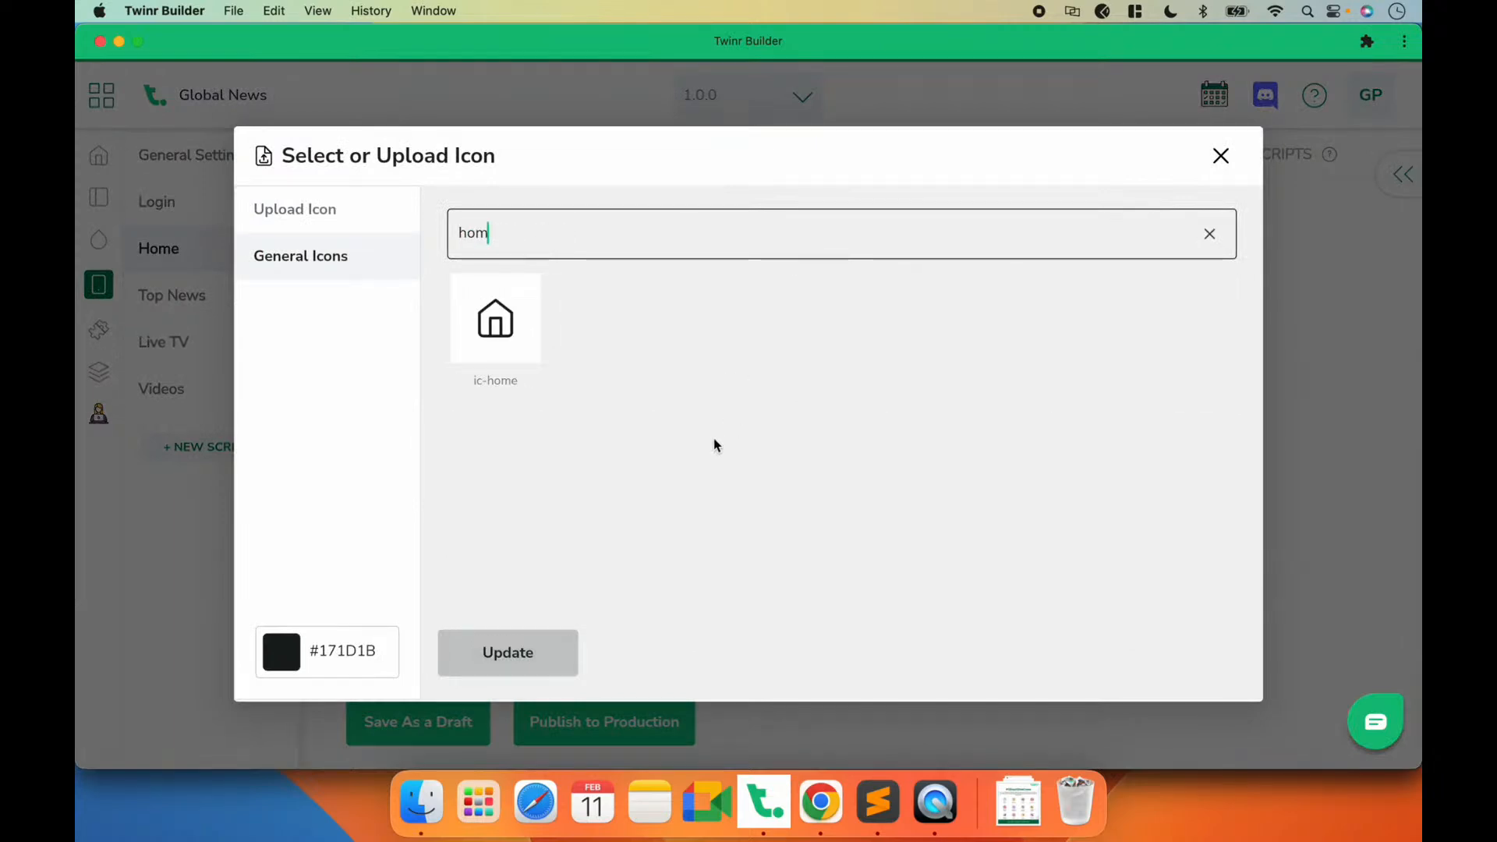
{"action": "left_click", "coordinate": [519, 338]}
{"action": "left_click", "coordinate": [341, 646]}
{"action": "double_click", "coordinate": [340, 646]}
{"action": "type", "text": "ffffff"}
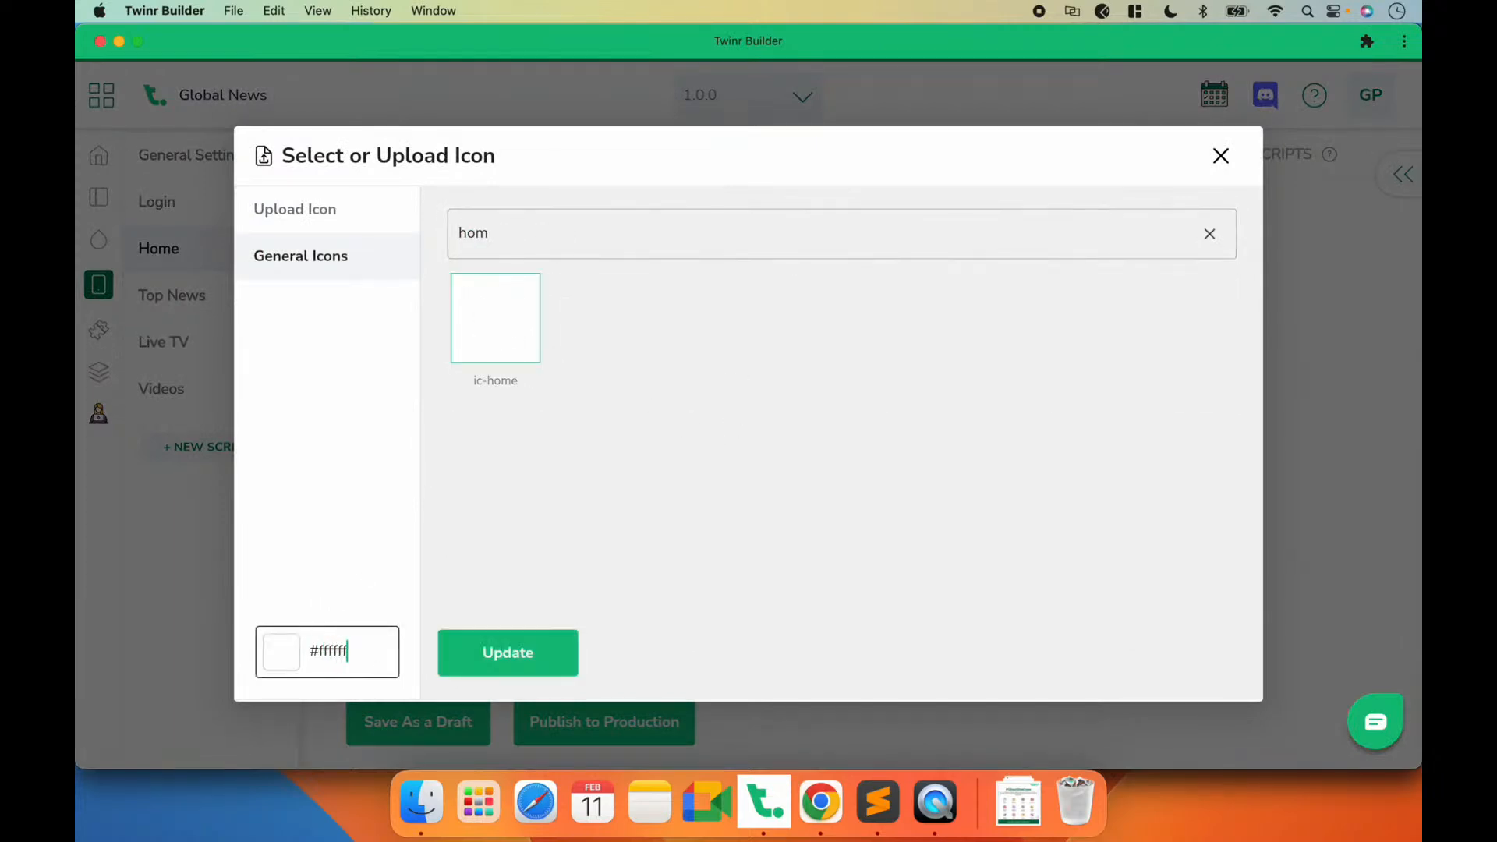
{"action": "left_click", "coordinate": [497, 660]}
{"action": "left_click", "coordinate": [433, 718]}
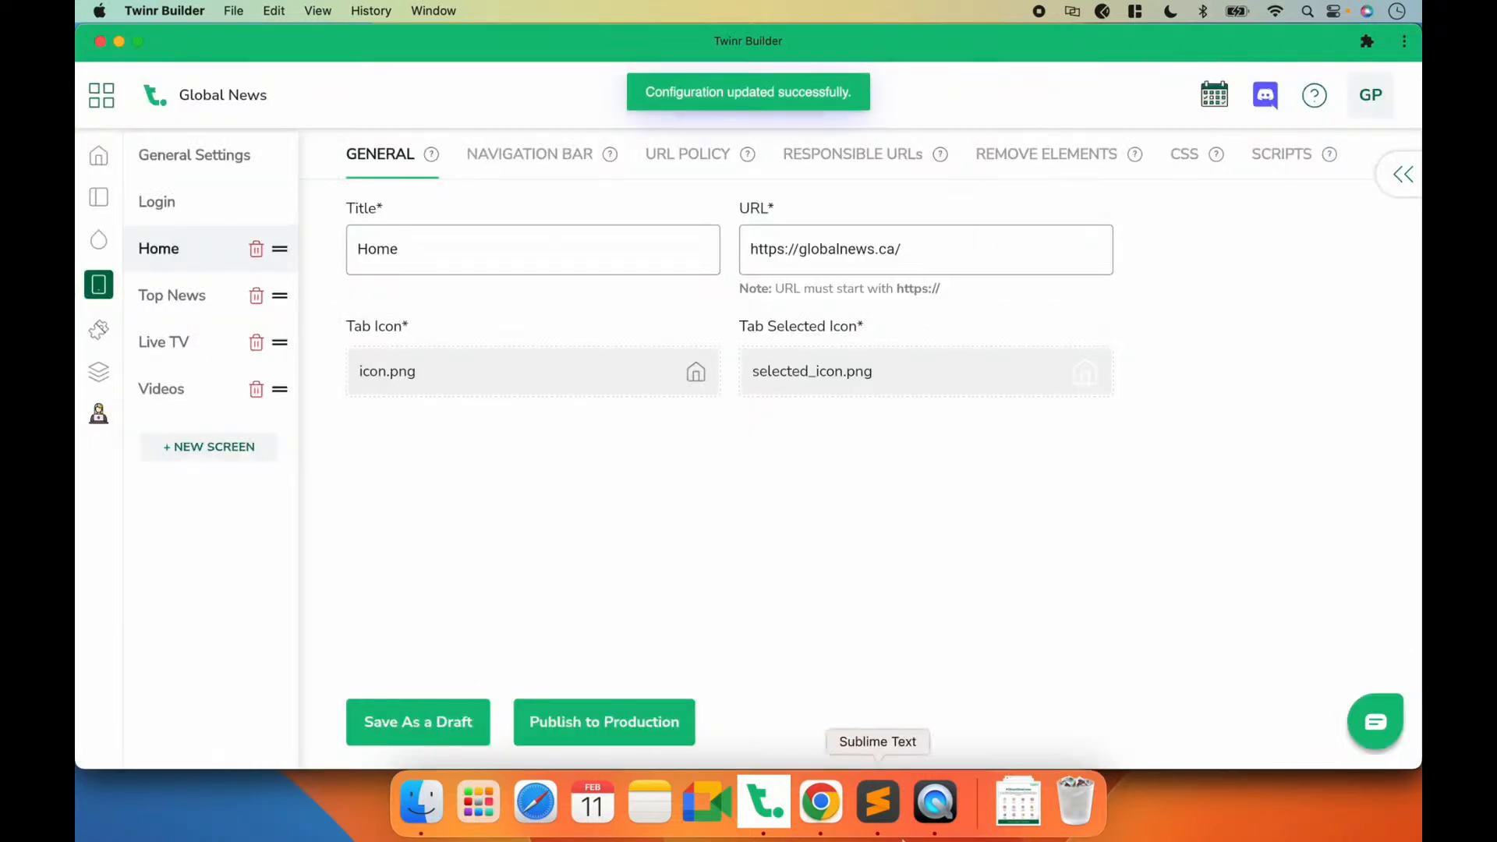
{"action": "left_click", "coordinate": [943, 817]}
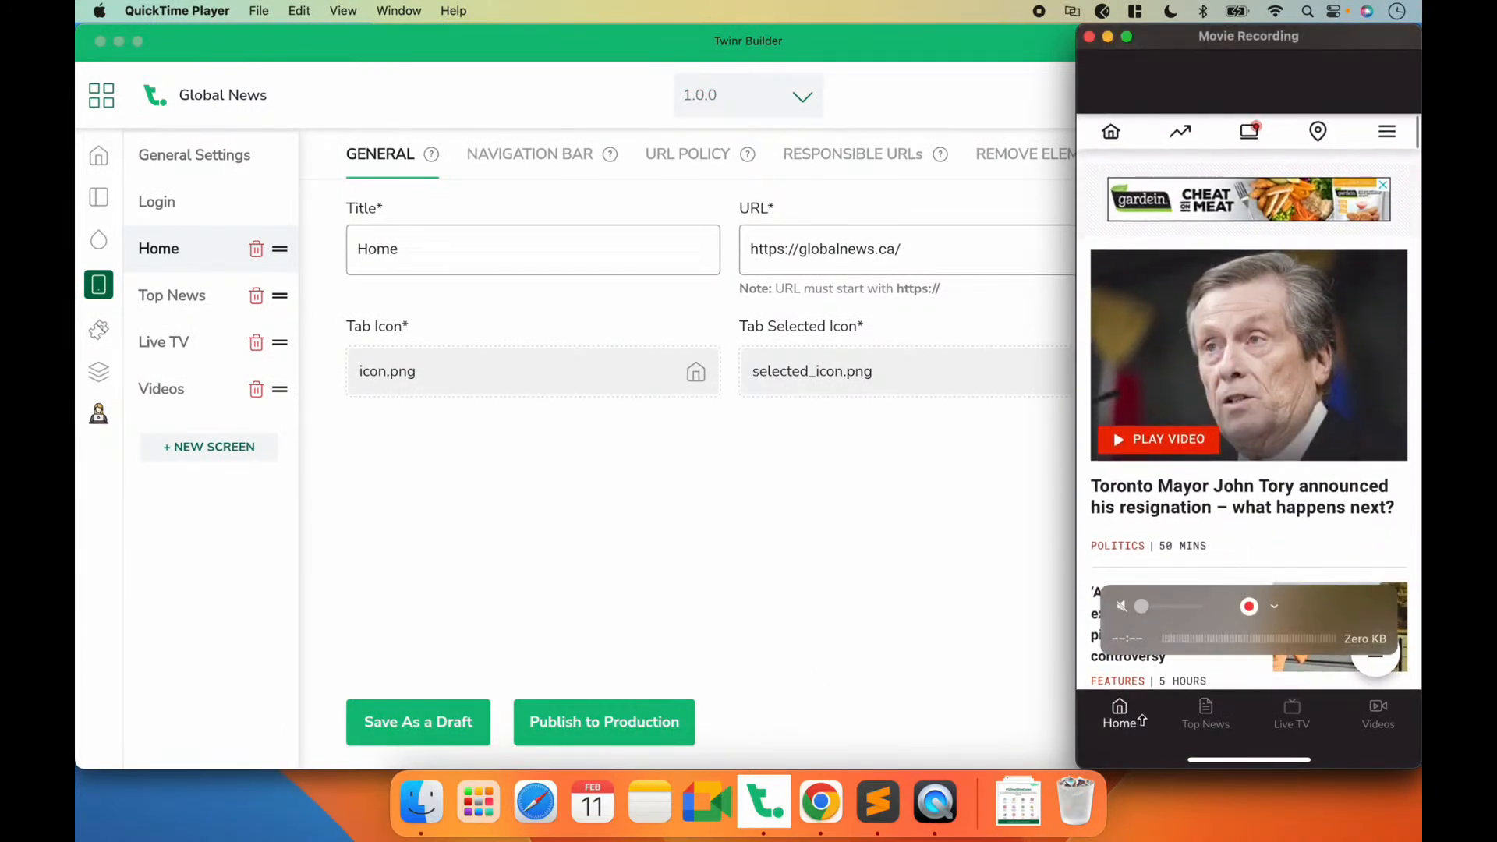
Step: Review the title type options of the Home screen's navigation bar in Twinr Builder and the logo in the globalnews.ca header in Chrome
{"action": "left_click", "coordinate": [712, 506]}
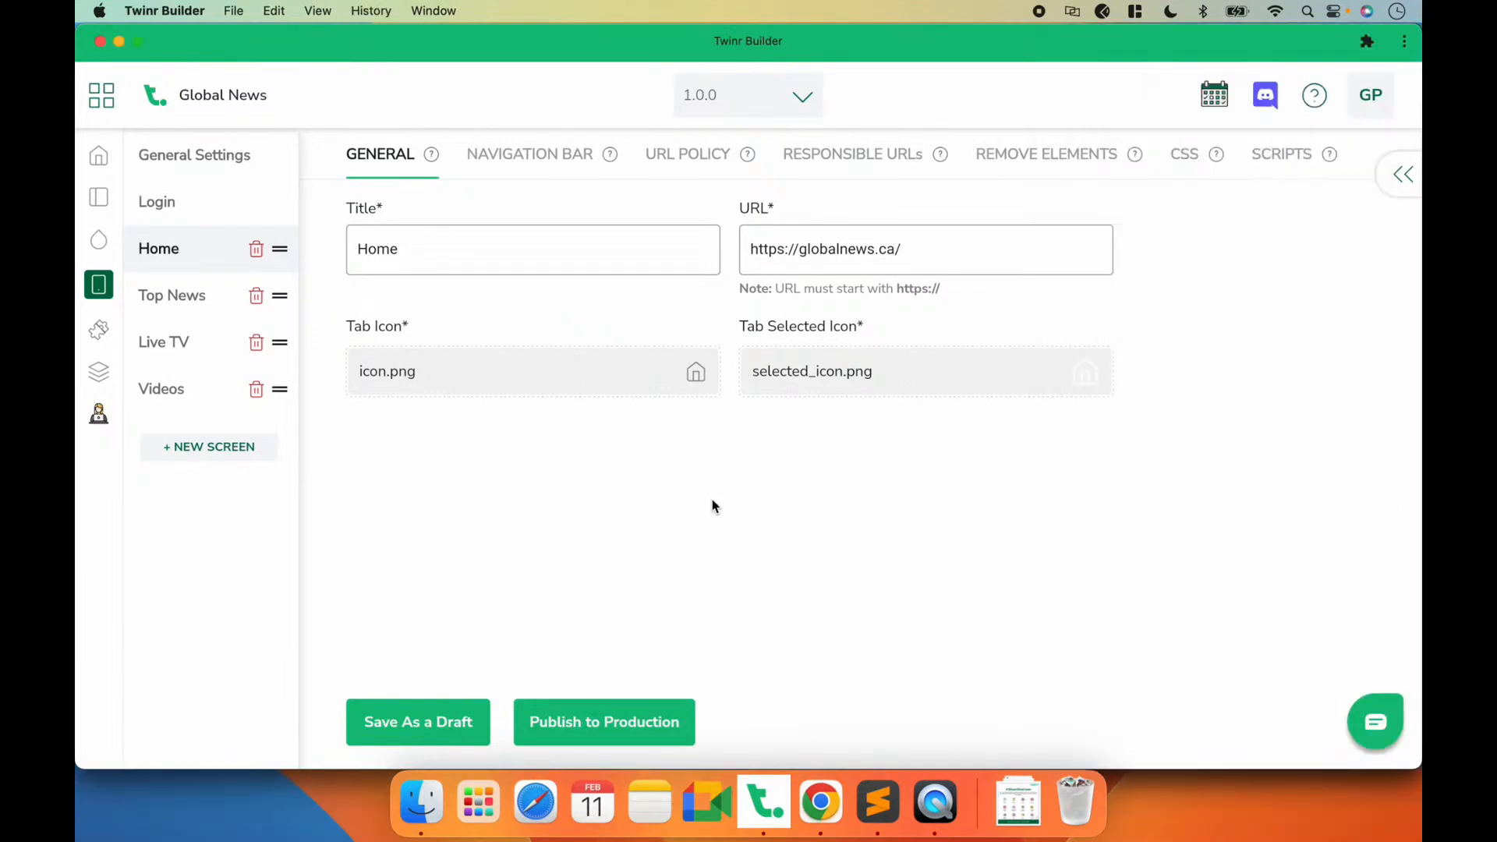
{"action": "left_click", "coordinate": [493, 156]}
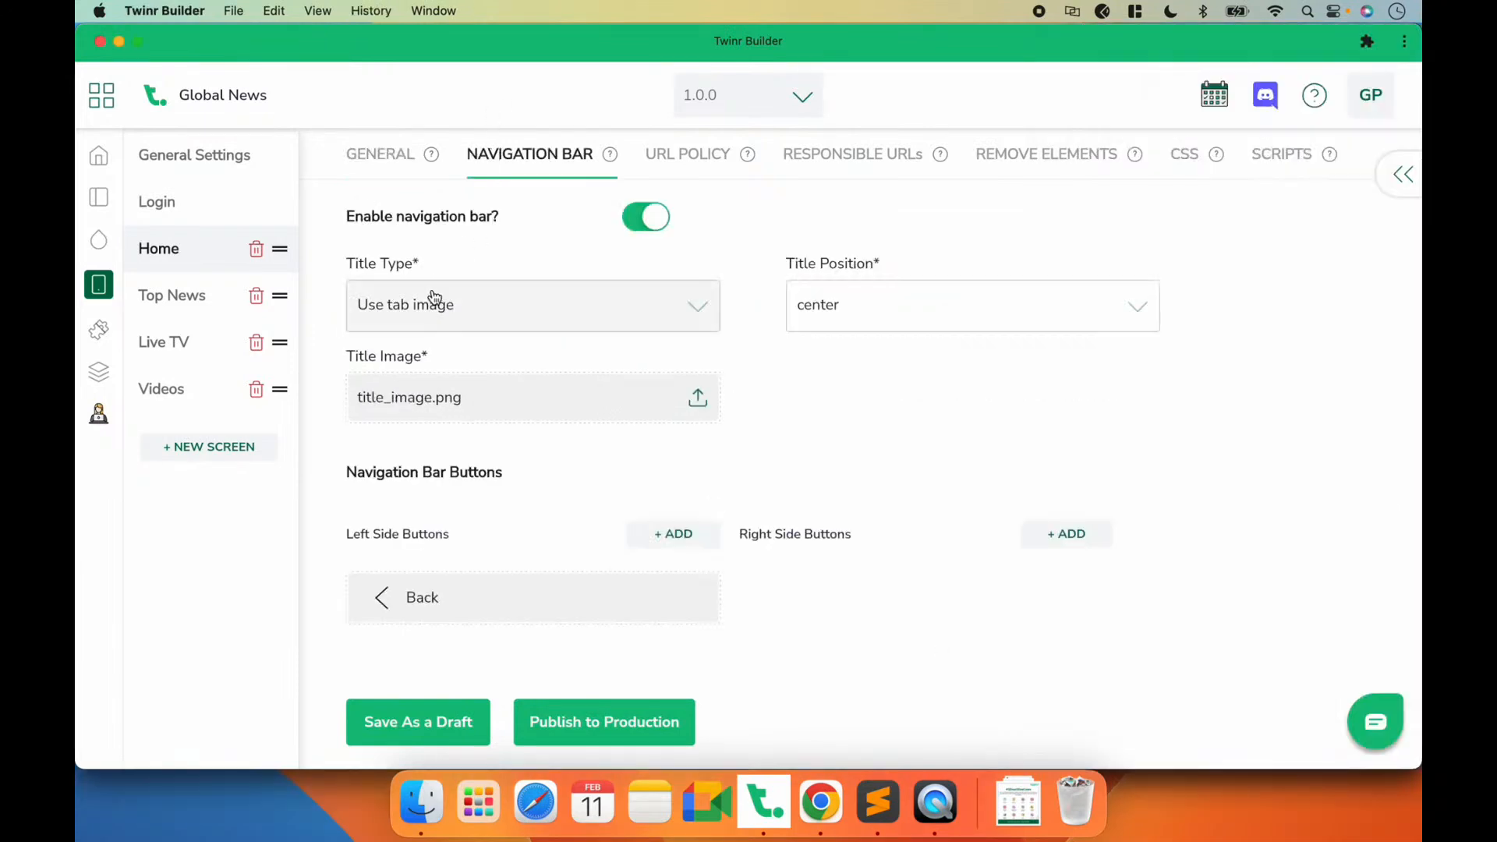
{"action": "left_click", "coordinate": [448, 311]}
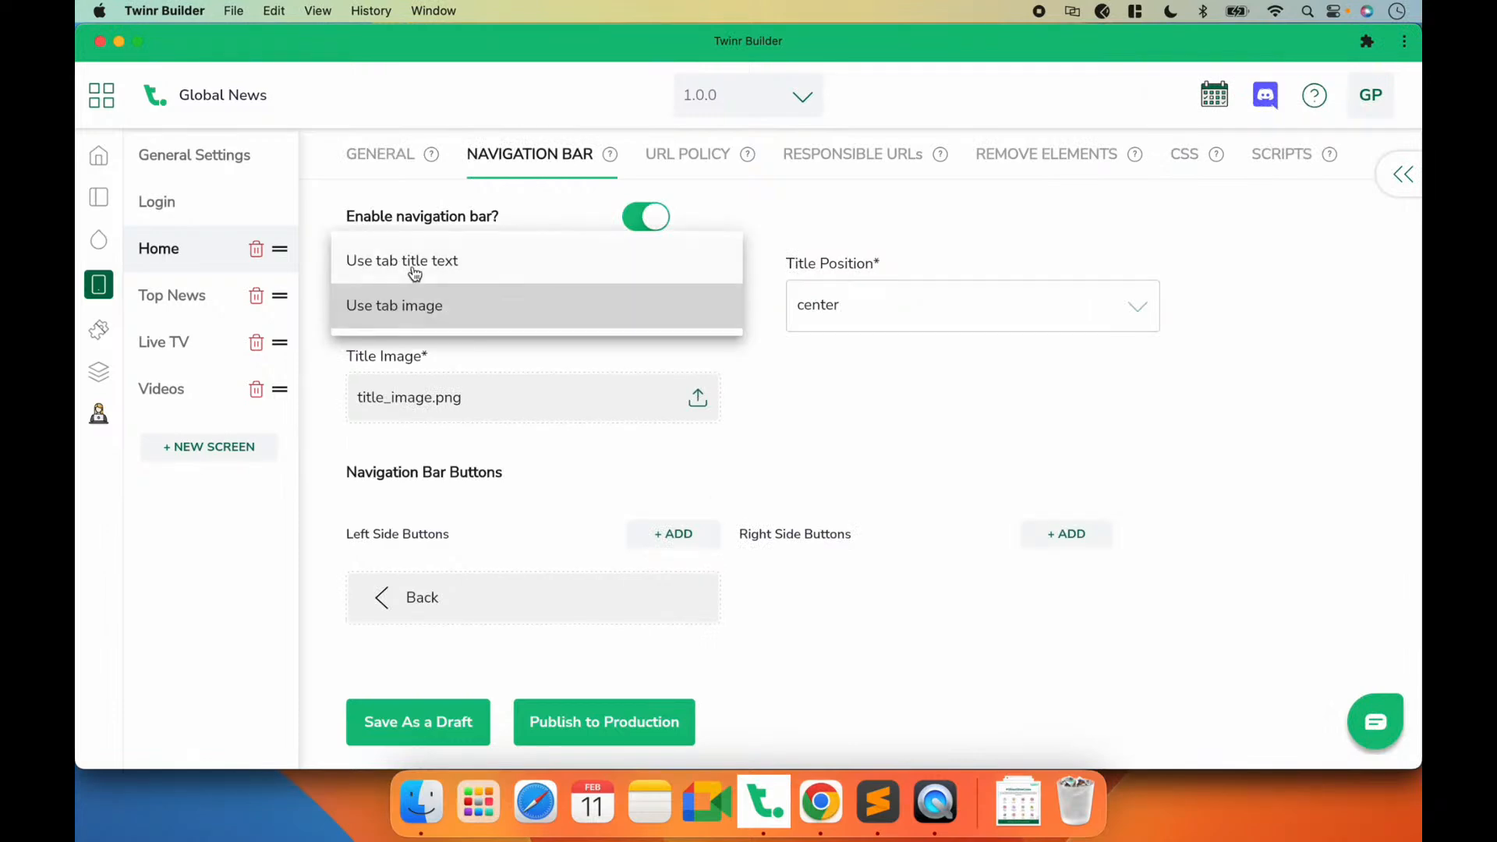
{"action": "left_click", "coordinate": [479, 451]}
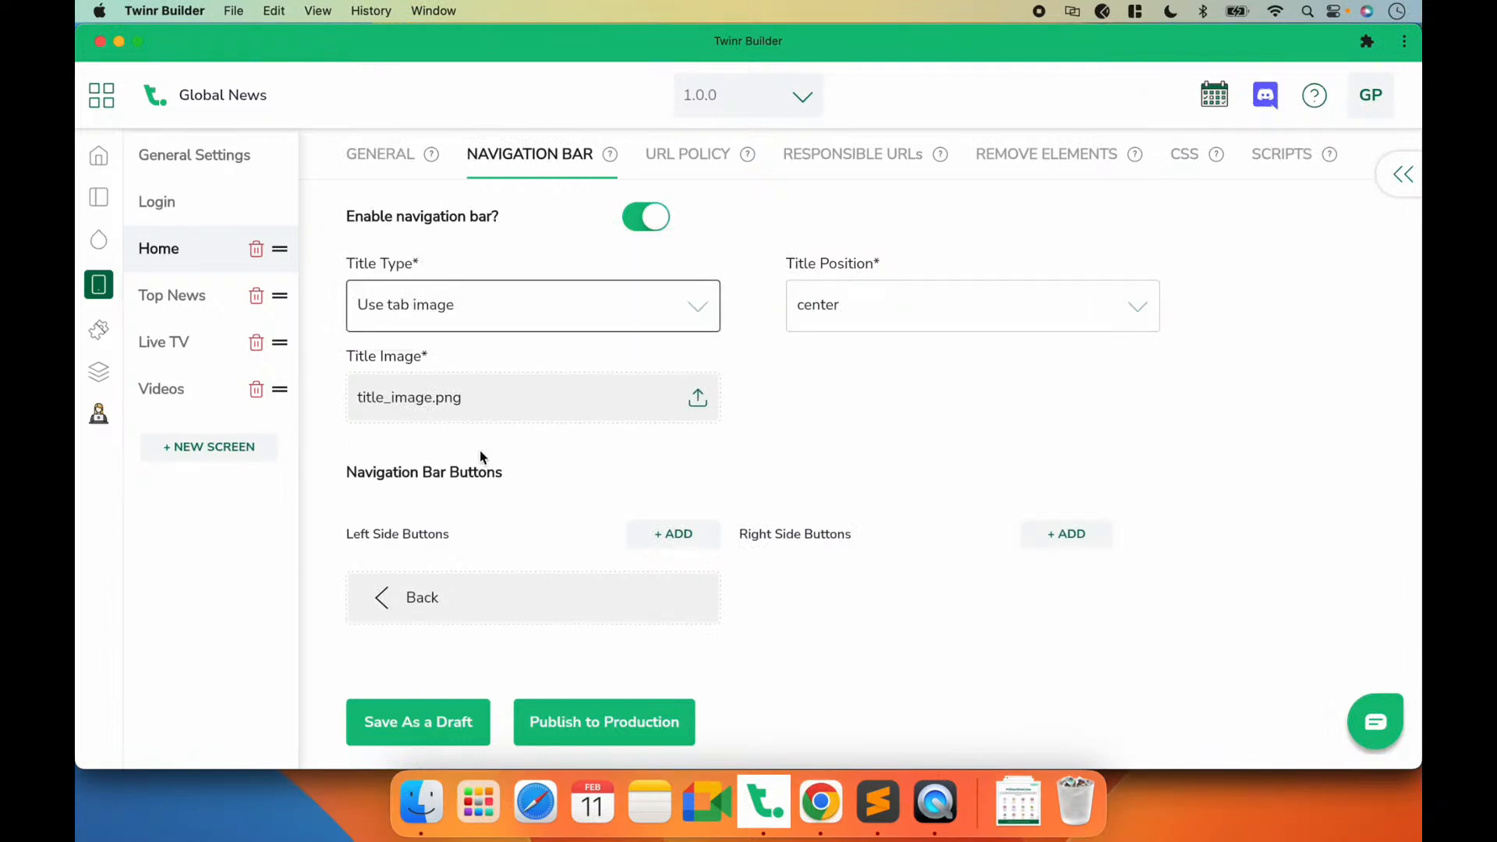
{"action": "left_click", "coordinate": [820, 803]}
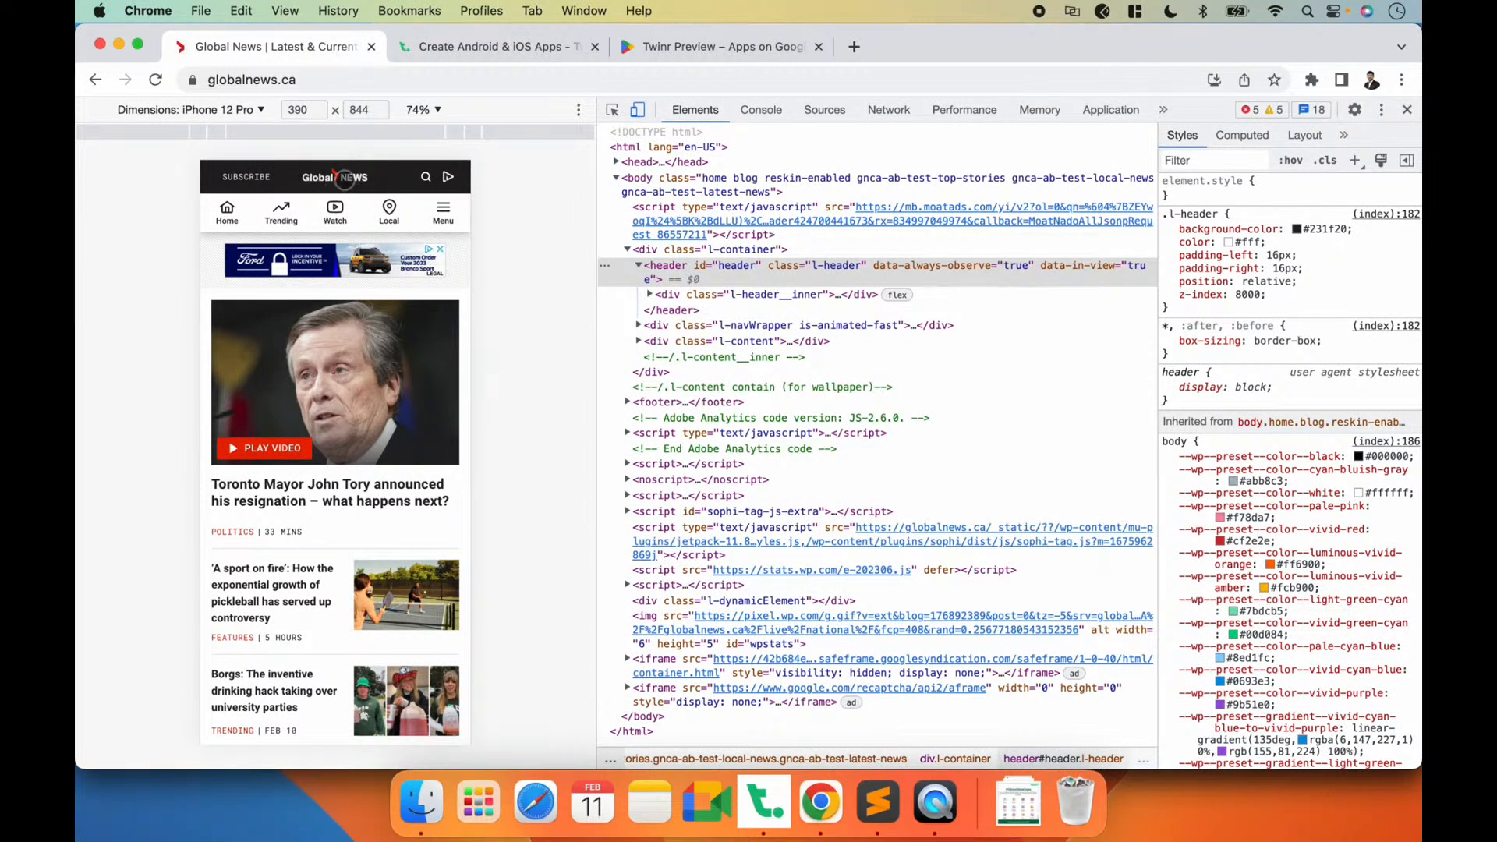
{"action": "key", "text": "super+Tab"}
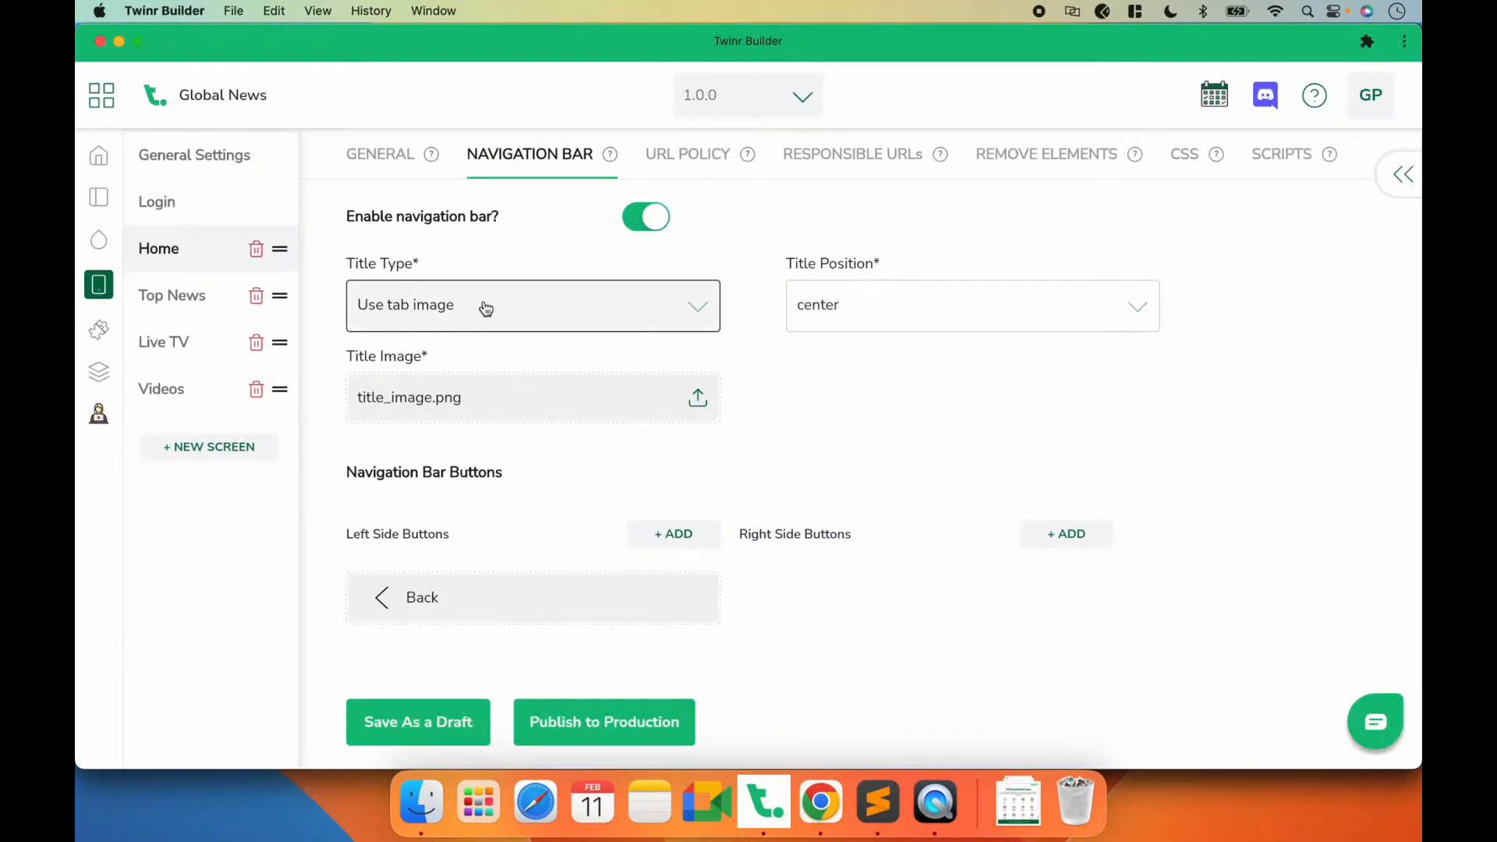
Step: Upload logo.png as the title image of the Home screen's navigation bar and save as a draft
{"action": "left_click", "coordinate": [425, 400]}
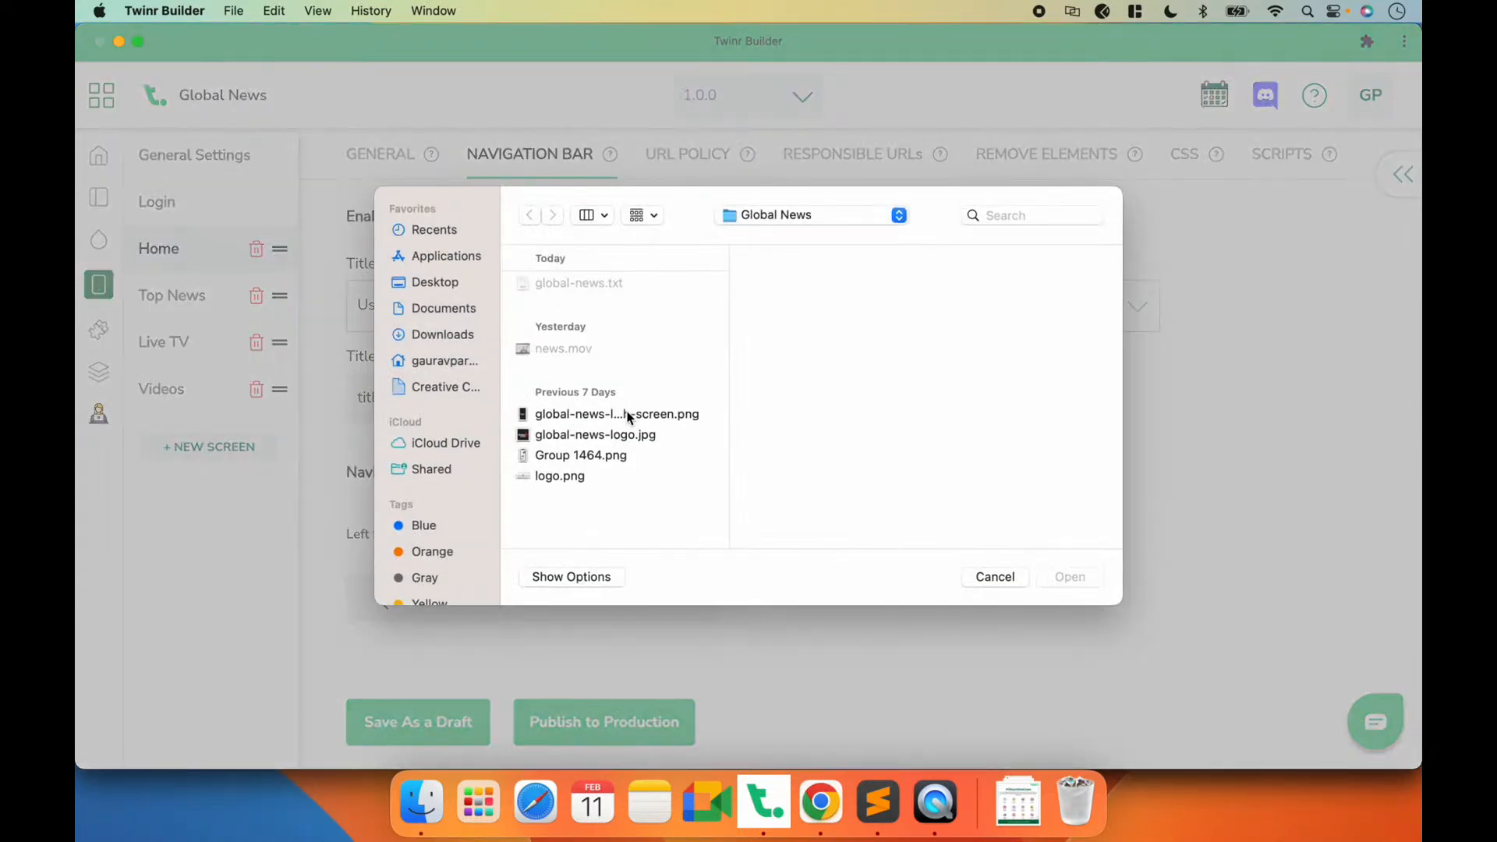
{"action": "left_click", "coordinate": [570, 440]}
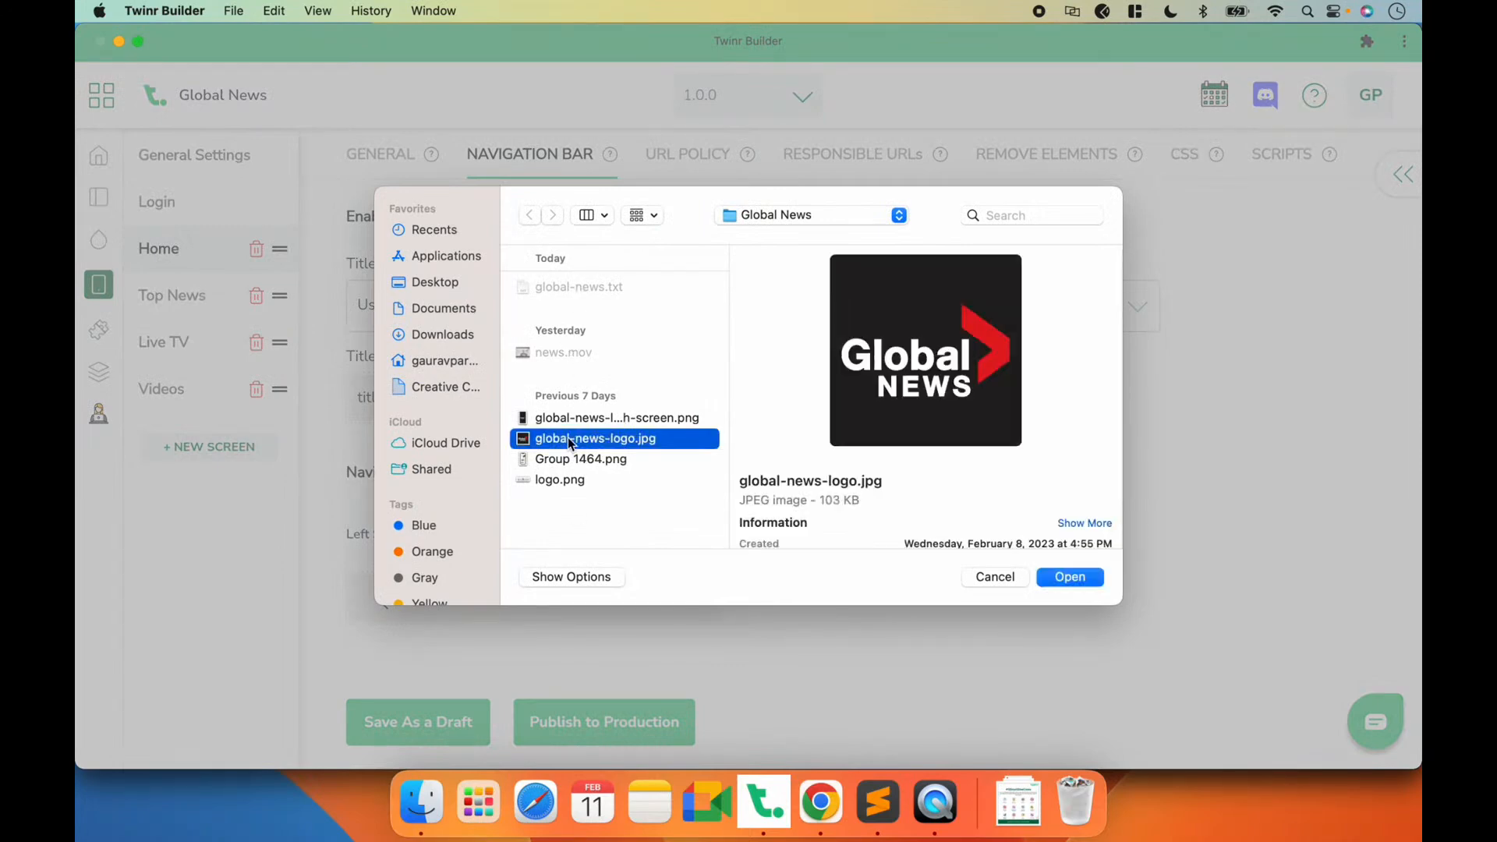
{"action": "left_click", "coordinate": [559, 479]}
{"action": "left_click", "coordinate": [1076, 577]}
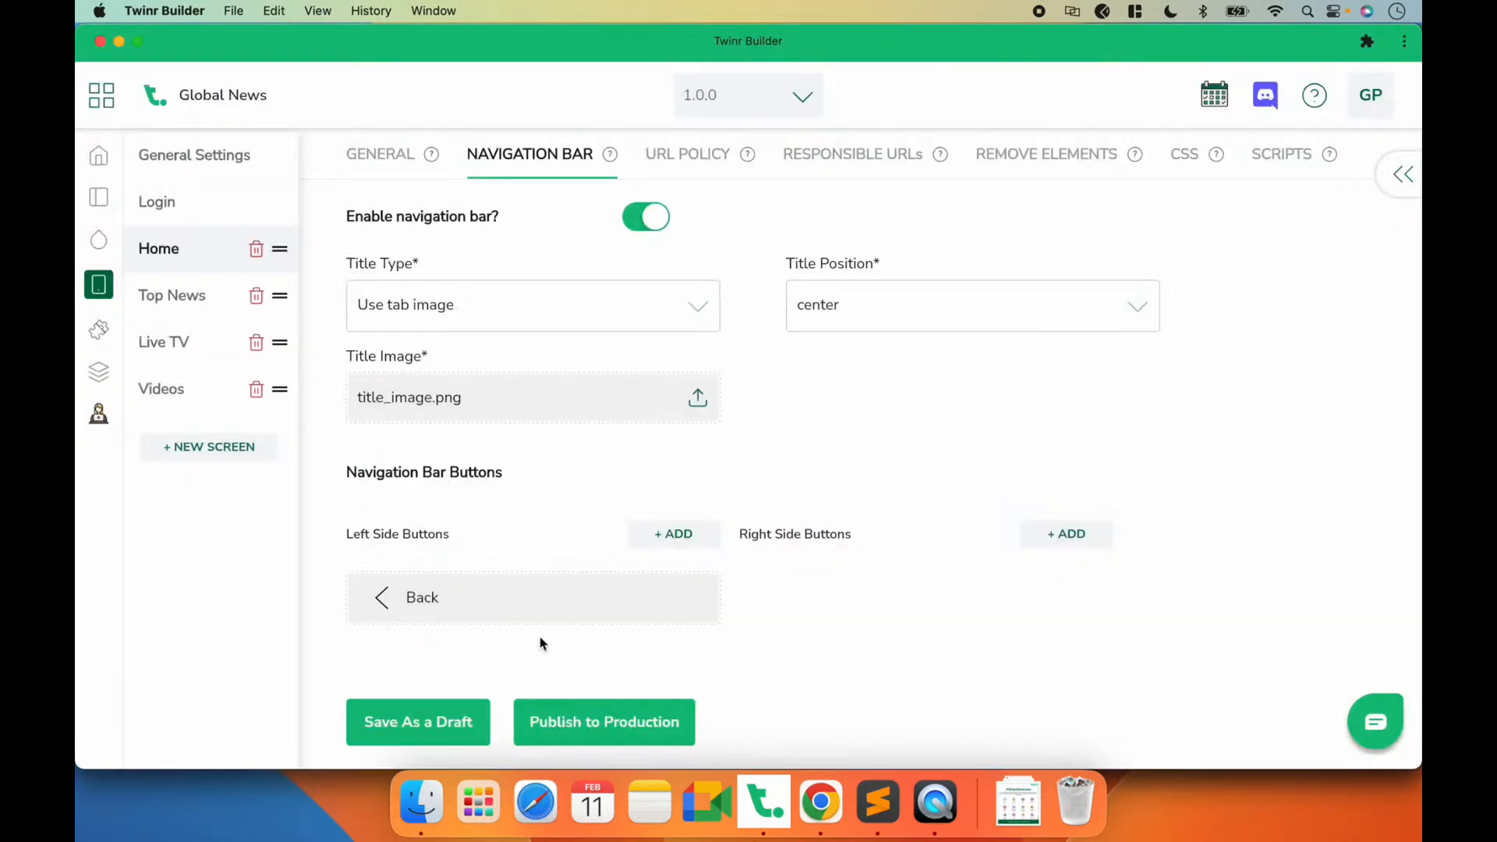
{"action": "left_click", "coordinate": [445, 714]}
Step: Preview the navigation bar logo in QuickTime Player and open the Top News screen's general settings in Twinr Builder
{"action": "left_click", "coordinate": [932, 807]}
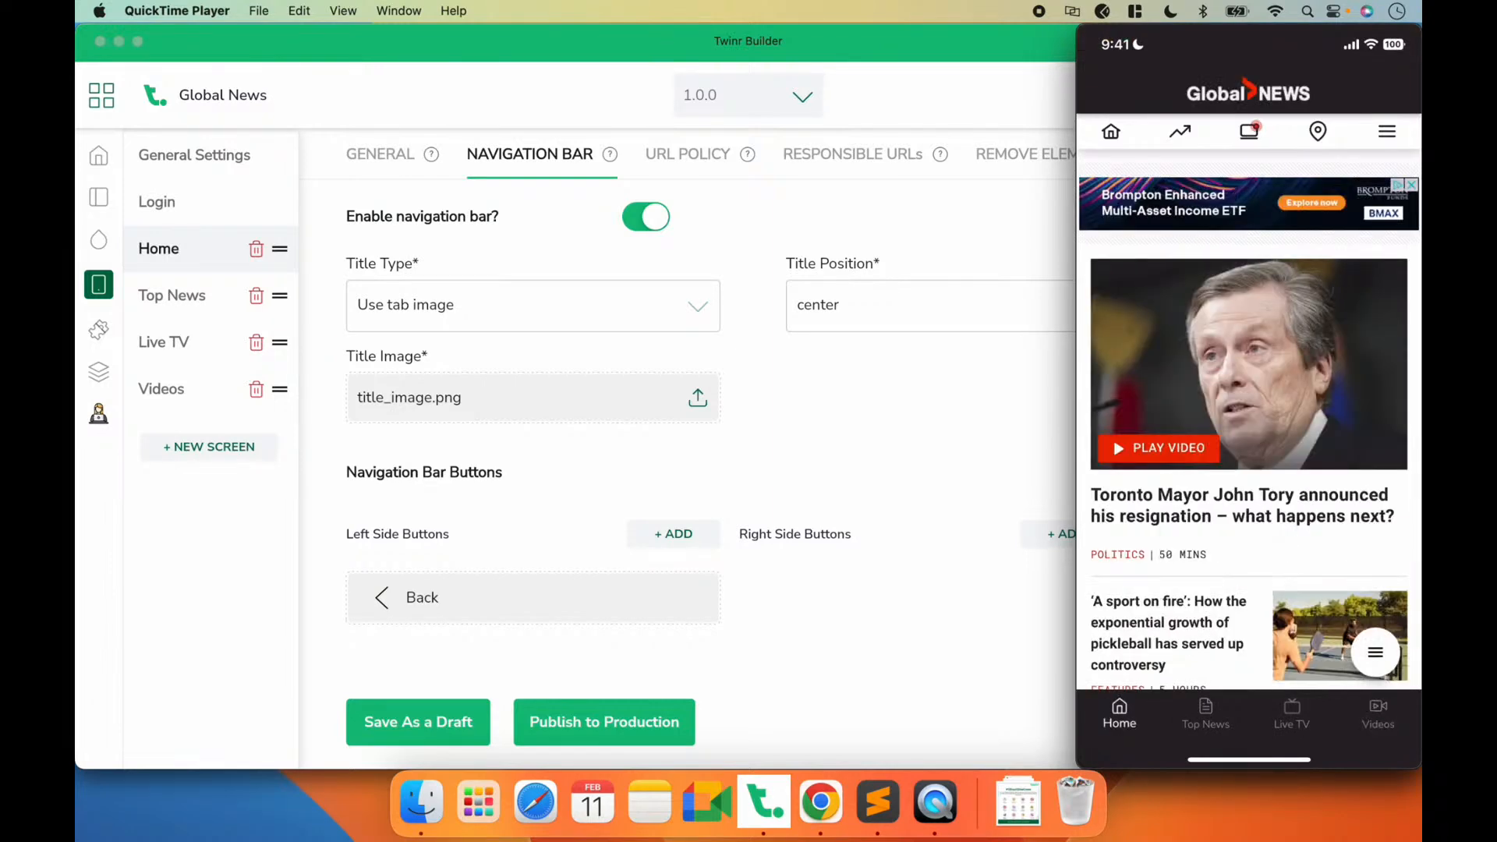
{"action": "left_click", "coordinate": [779, 386]}
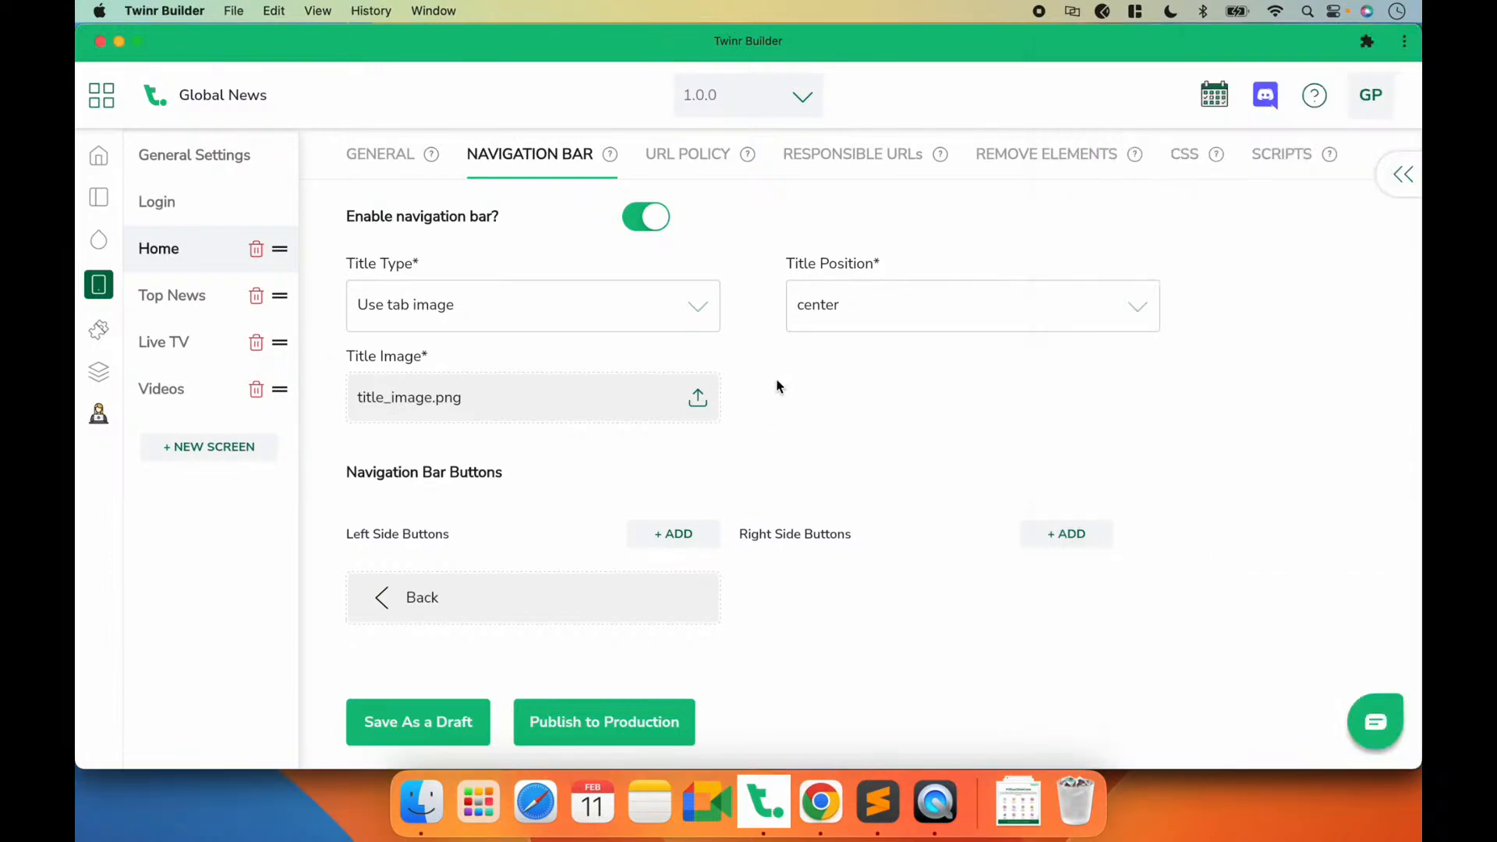
{"action": "left_click", "coordinate": [402, 161]}
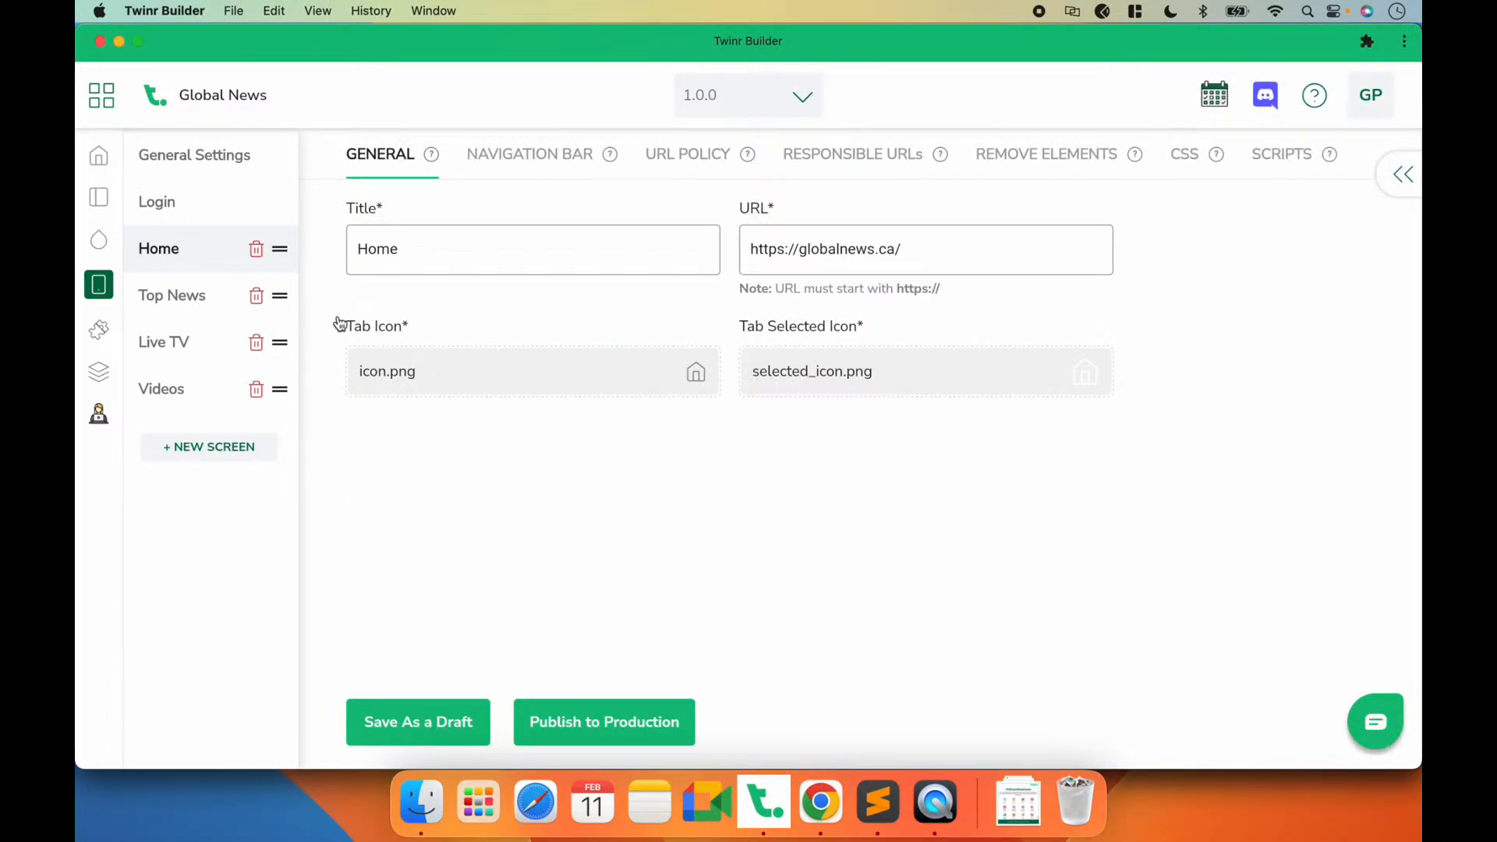
{"action": "left_click", "coordinate": [179, 299]}
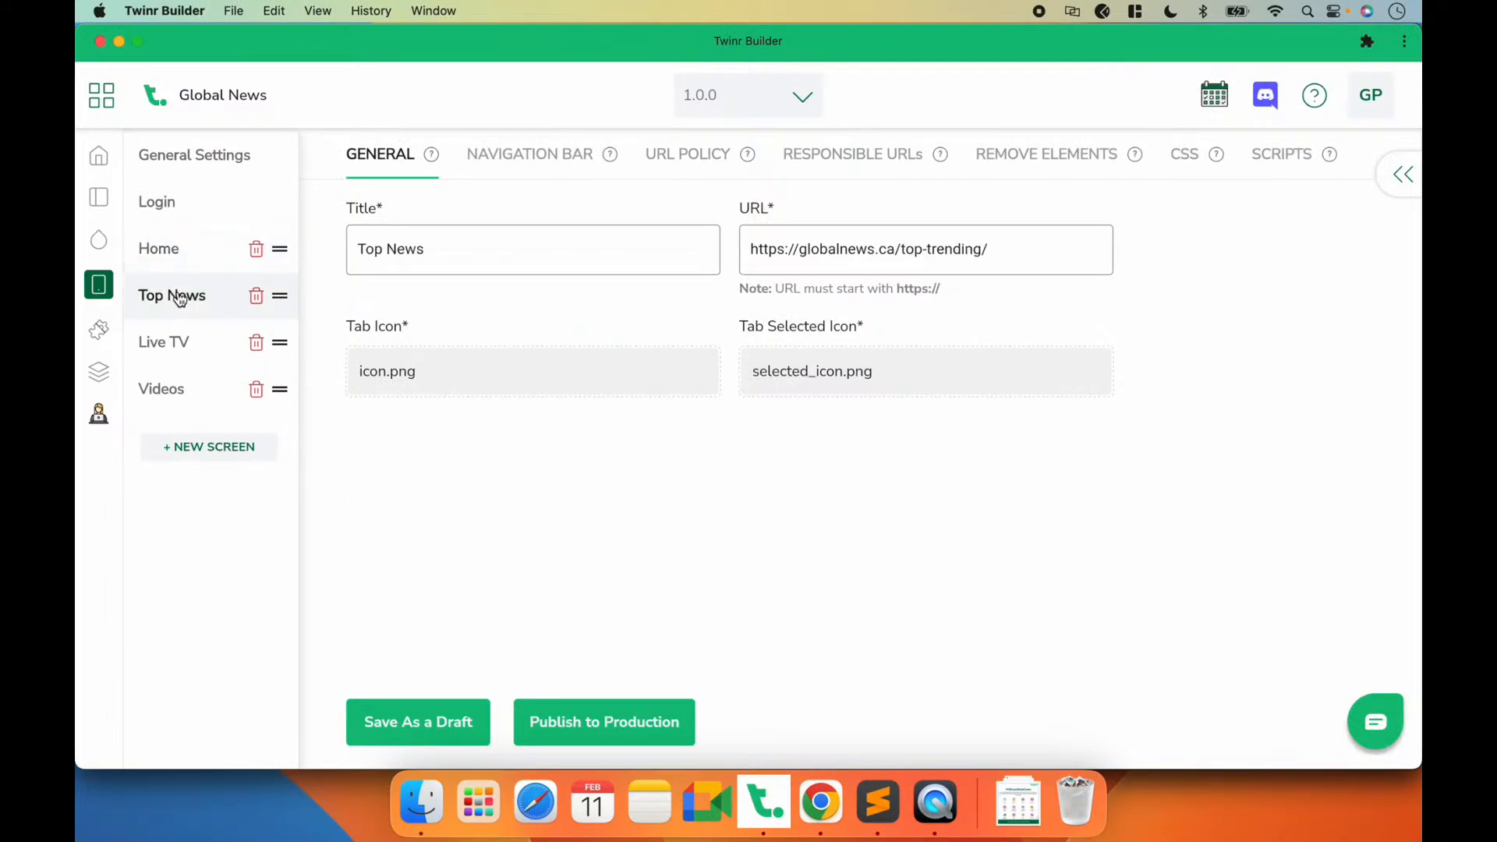
Step: Check the back button on the phone mirrored in QuickTime Player and the Home screen's navigation bar settings in Twinr Builder
{"action": "left_click", "coordinate": [925, 819]}
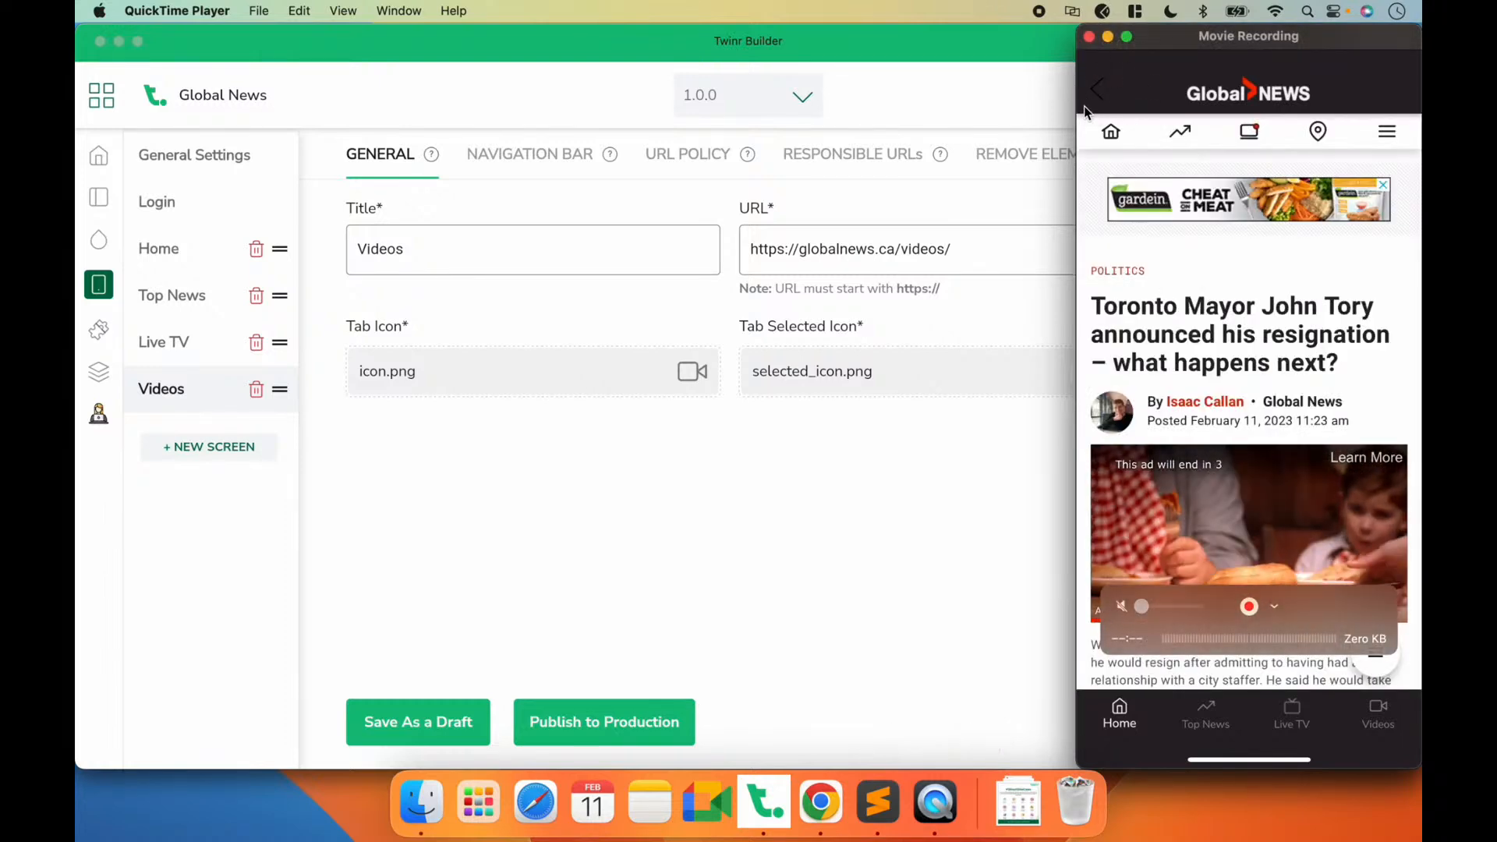
{"action": "left_click", "coordinate": [542, 496]}
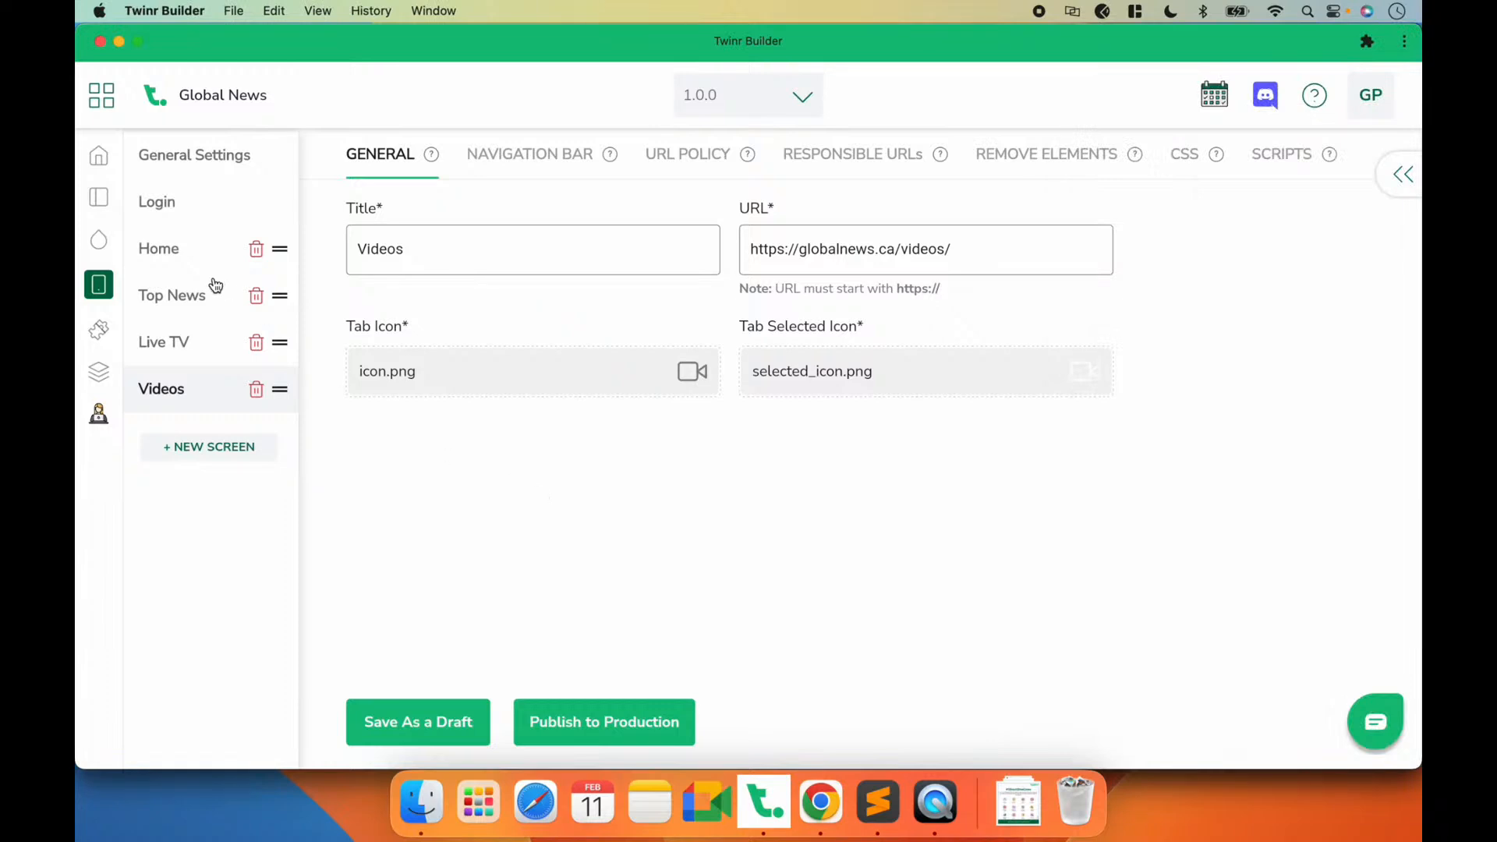
{"action": "left_click", "coordinate": [197, 257]}
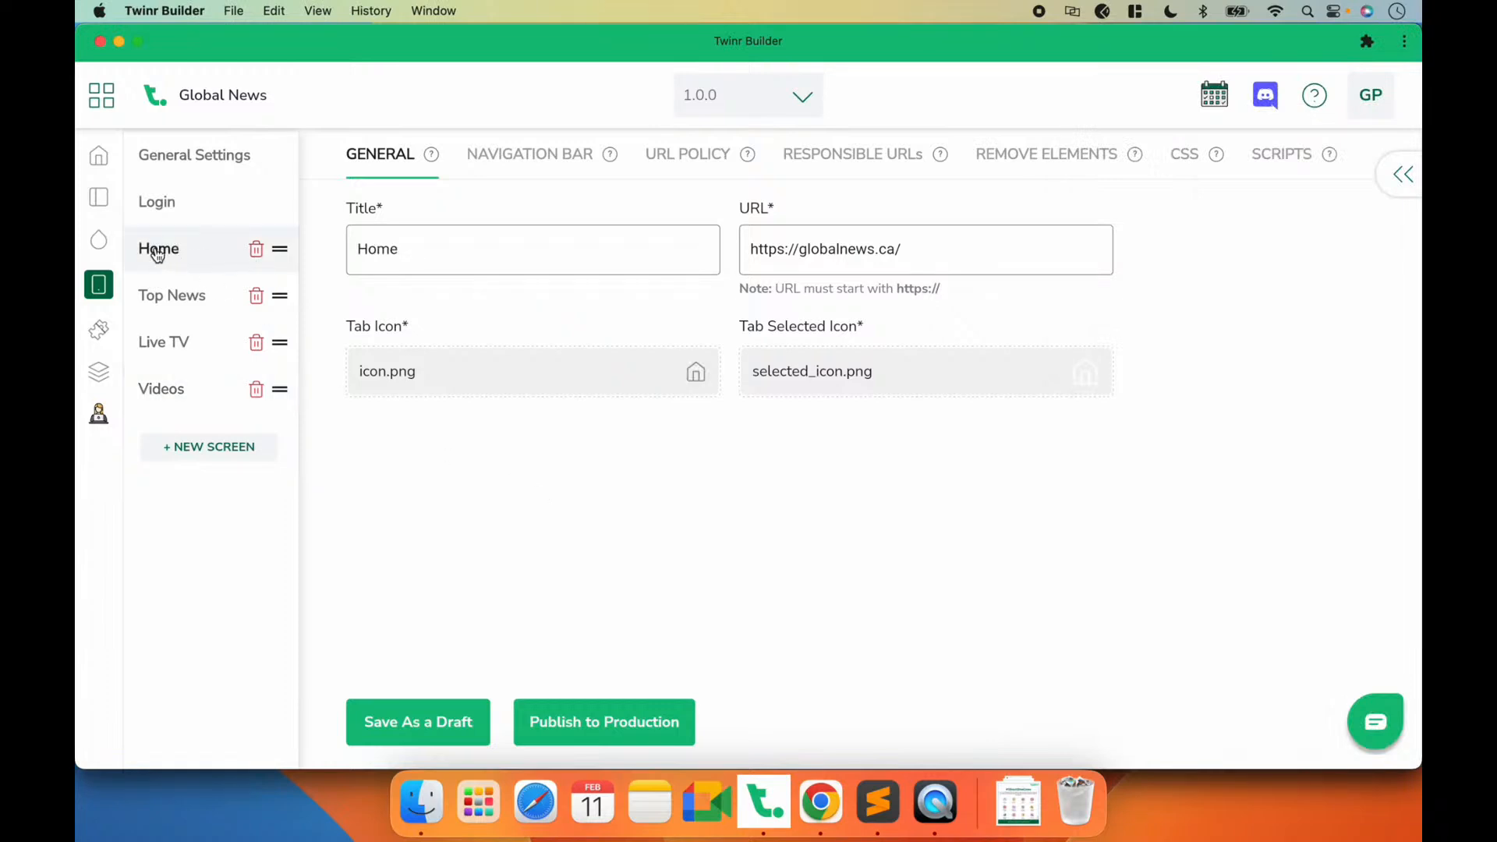
{"action": "left_click", "coordinate": [515, 155]}
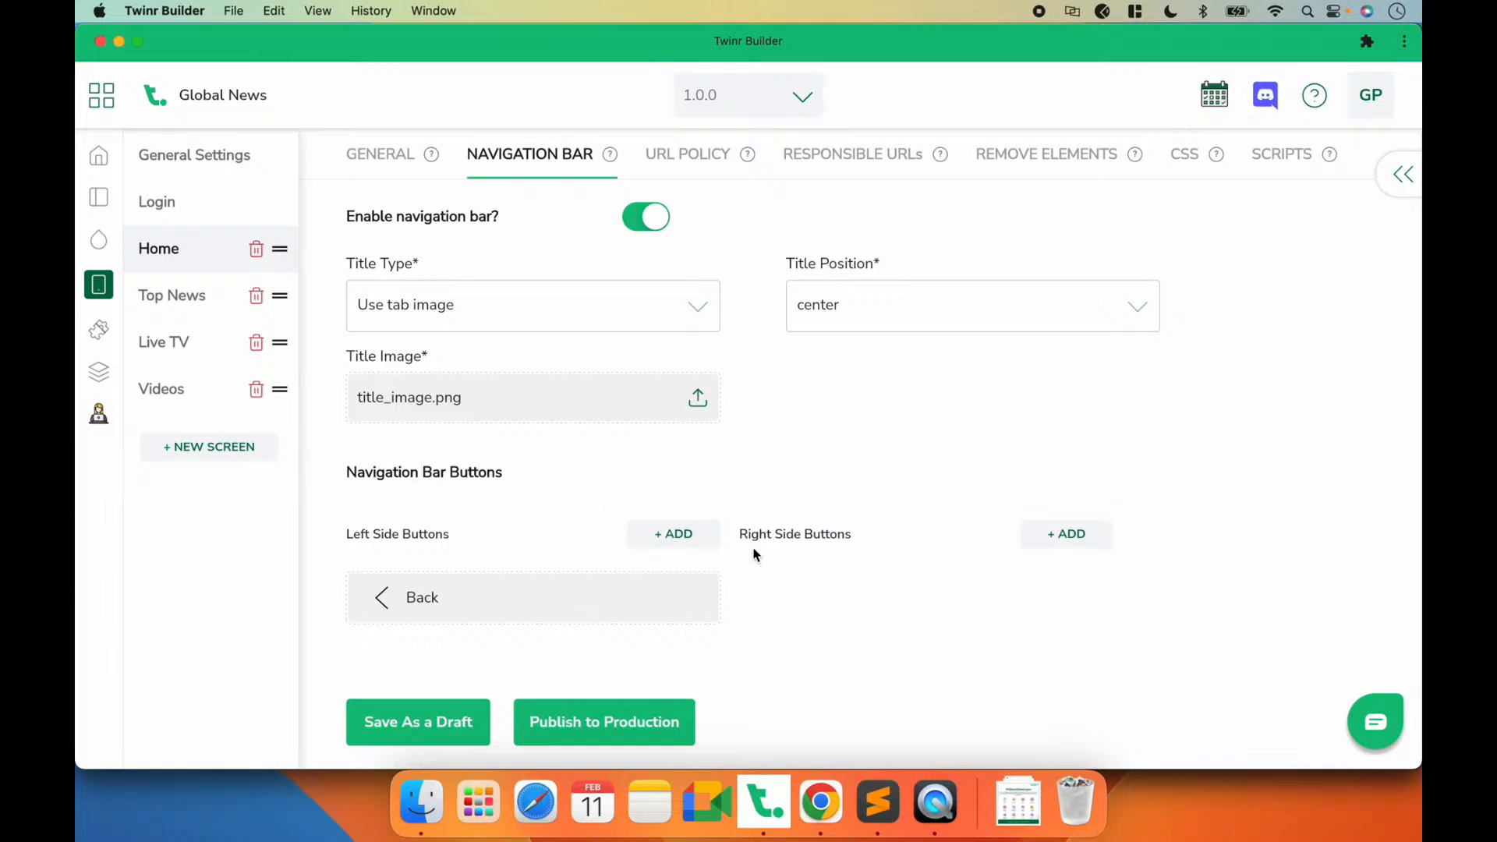
{"action": "left_click", "coordinate": [935, 803]}
{"action": "mouse_move", "coordinate": [1095, 92]}
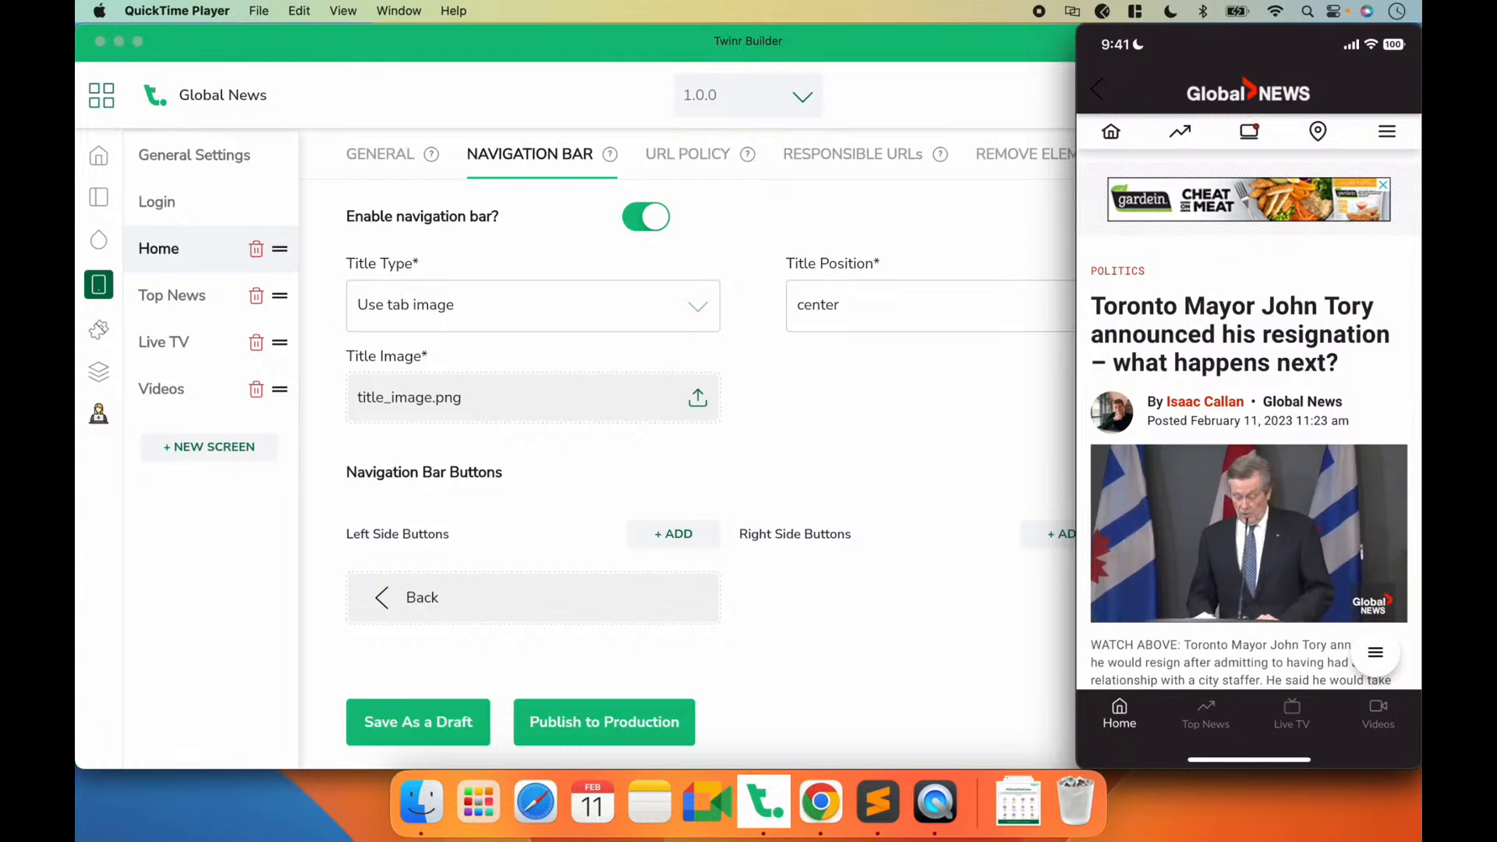
{"action": "left_click", "coordinate": [1099, 88]}
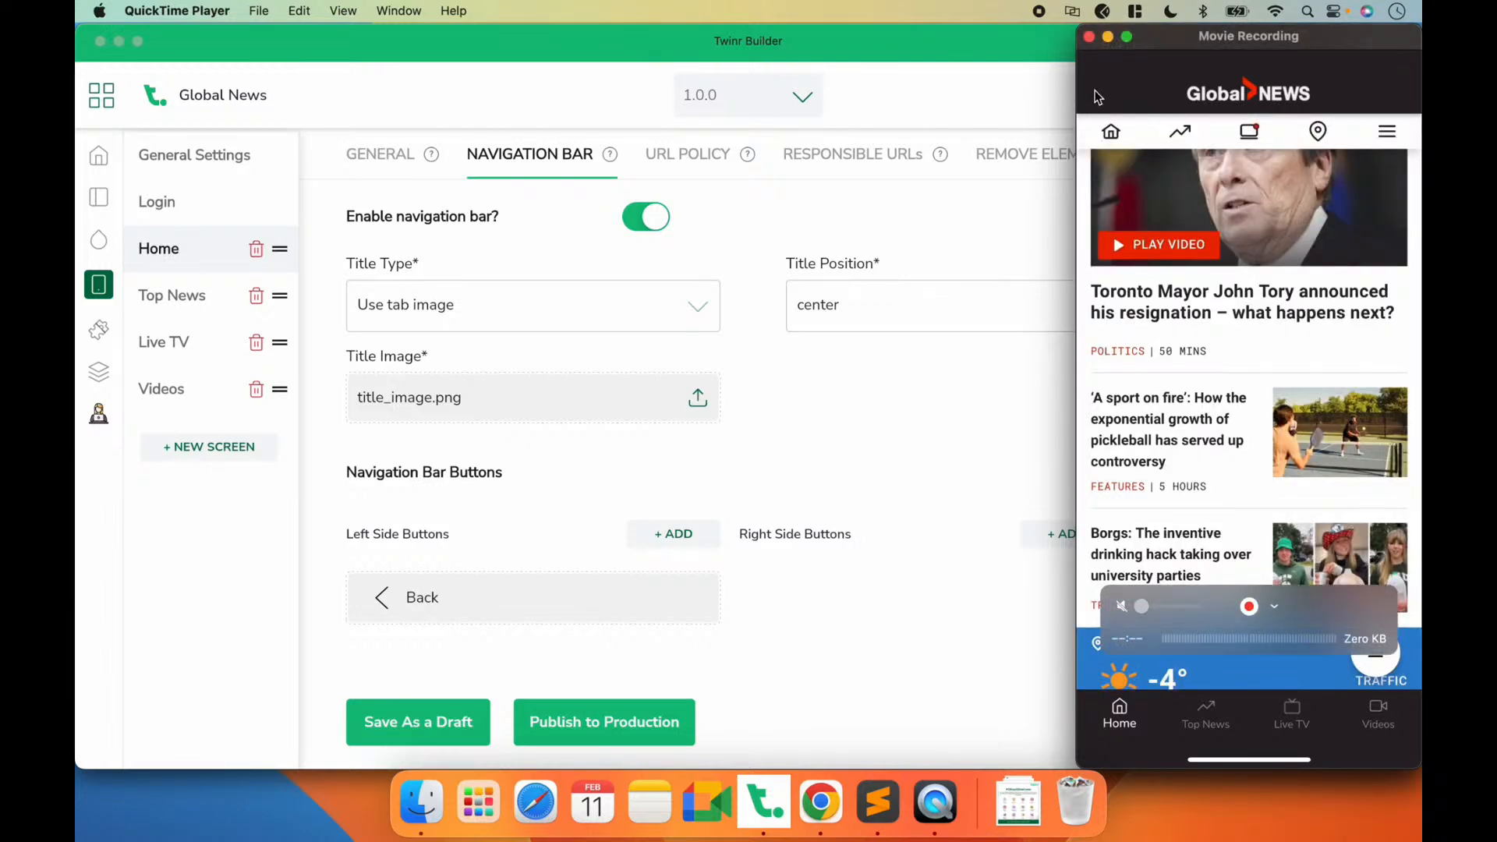
{"action": "left_click", "coordinate": [843, 426]}
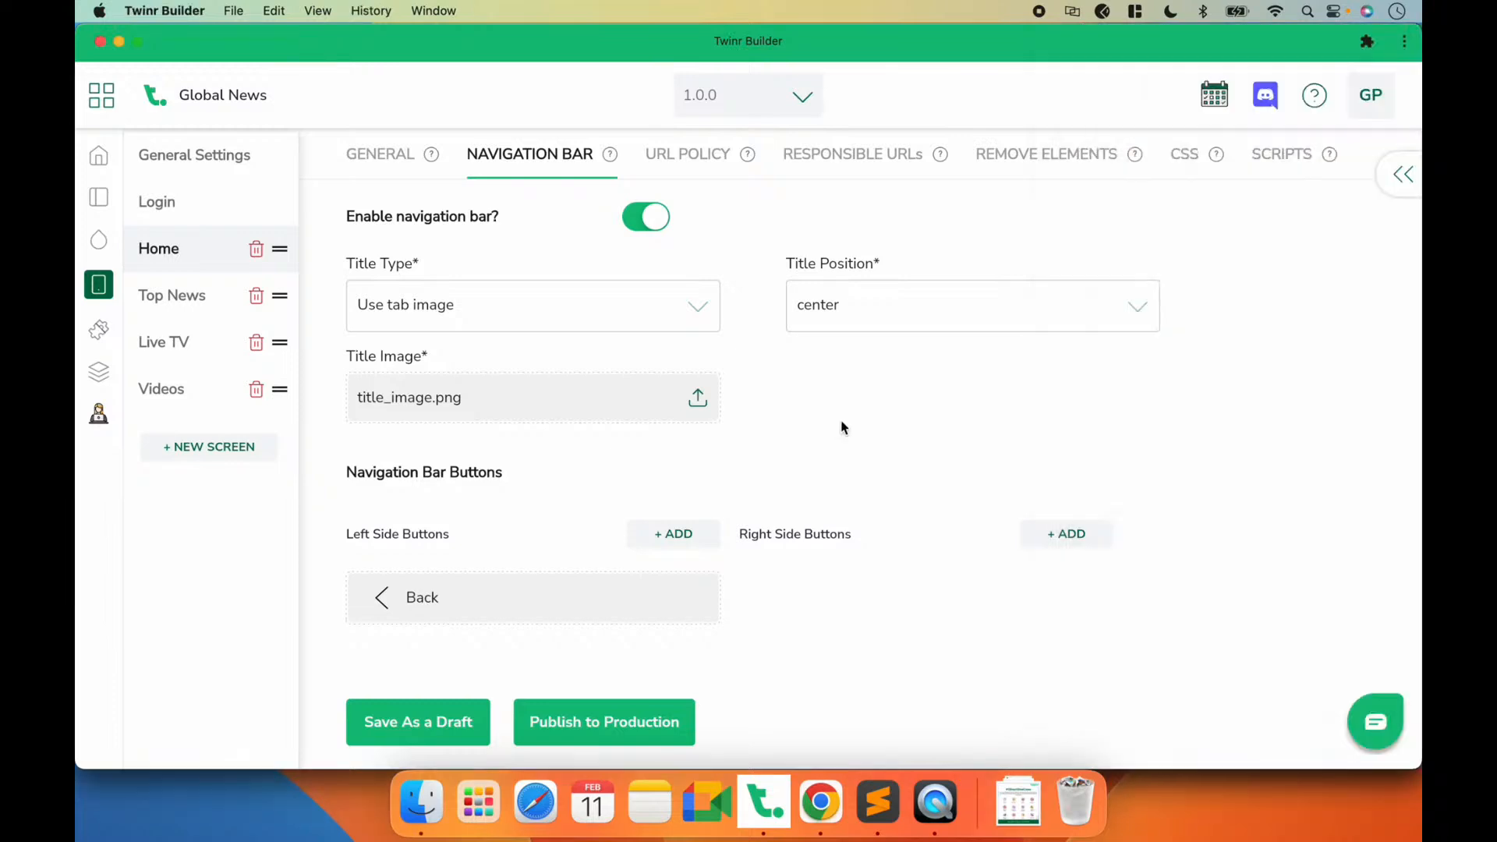
Step: Set the Home screen's back button icon to the left-pointing arrow in #ffffff and save as a draft
{"action": "left_click", "coordinate": [437, 621]}
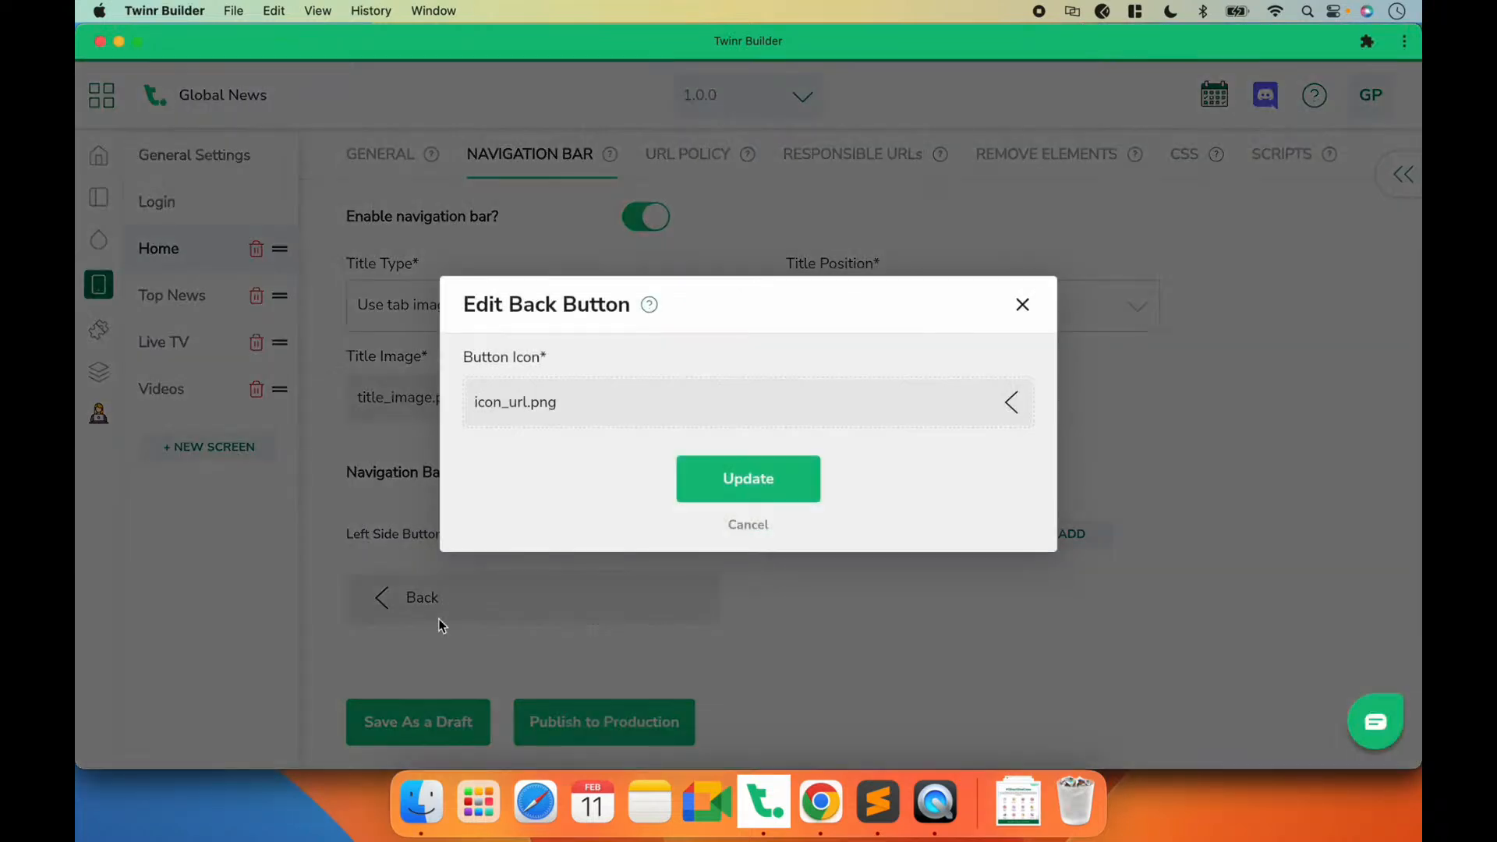
{"action": "left_click", "coordinate": [597, 411]}
{"action": "left_click", "coordinate": [290, 255]}
{"action": "left_click", "coordinate": [956, 579]}
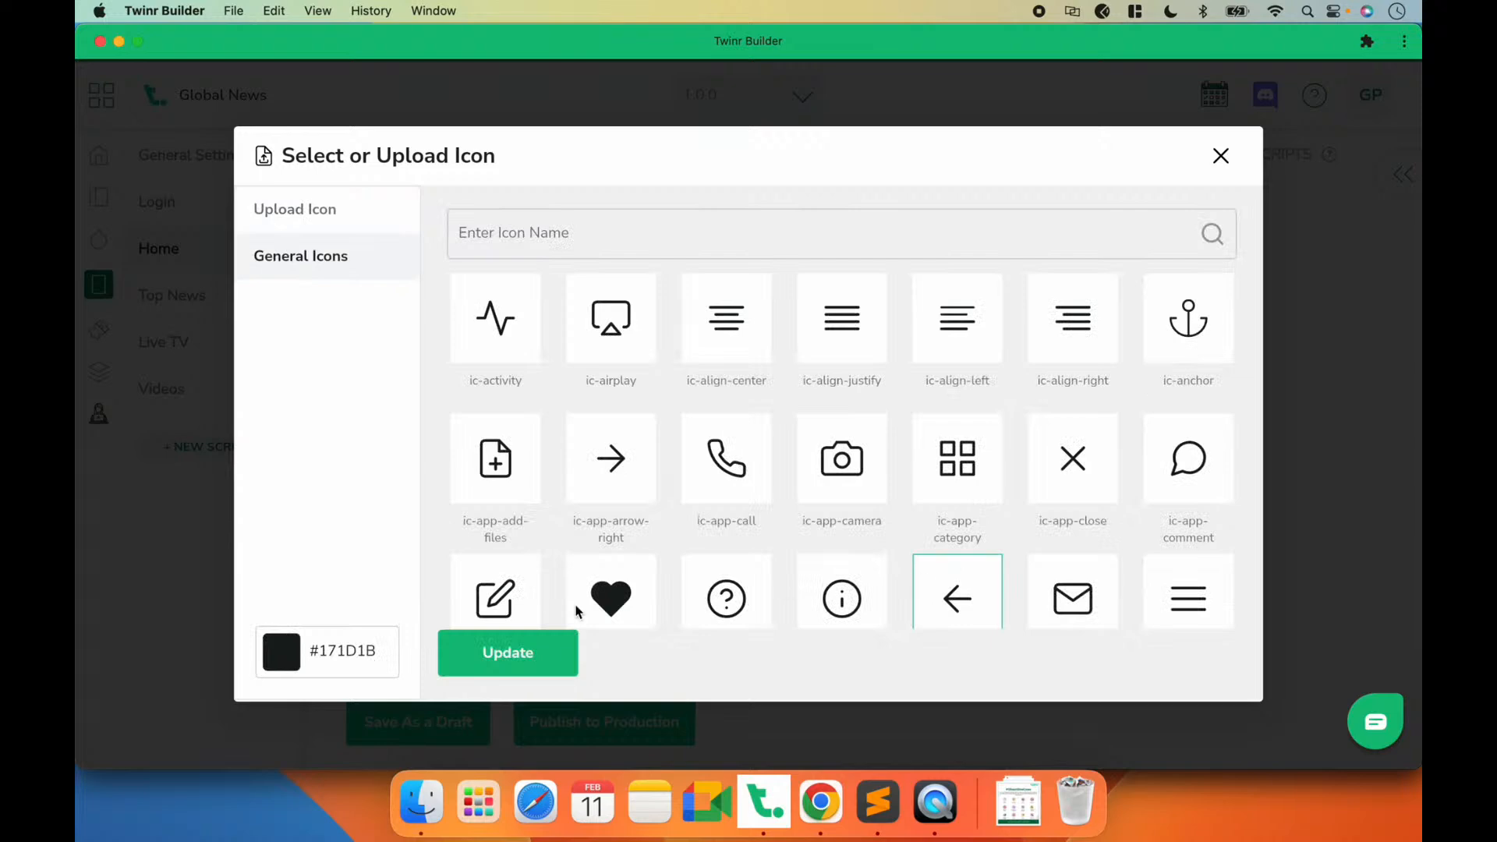
{"action": "double_click", "coordinate": [328, 641]}
{"action": "type", "text": "ff"}
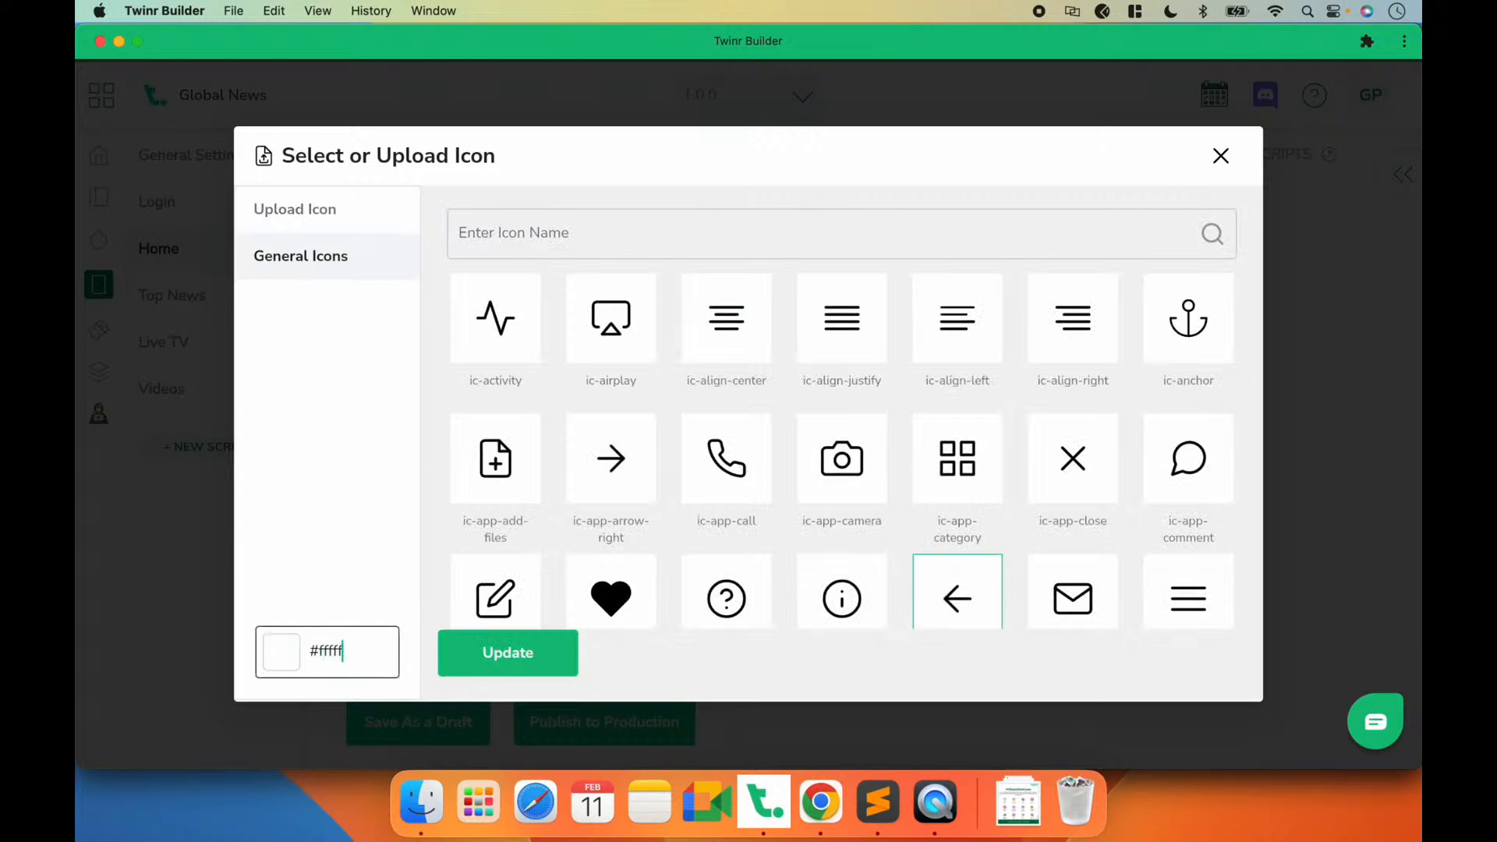
{"action": "type", "text": "fff"}
{"action": "left_click", "coordinate": [460, 667]}
{"action": "left_click", "coordinate": [703, 499]}
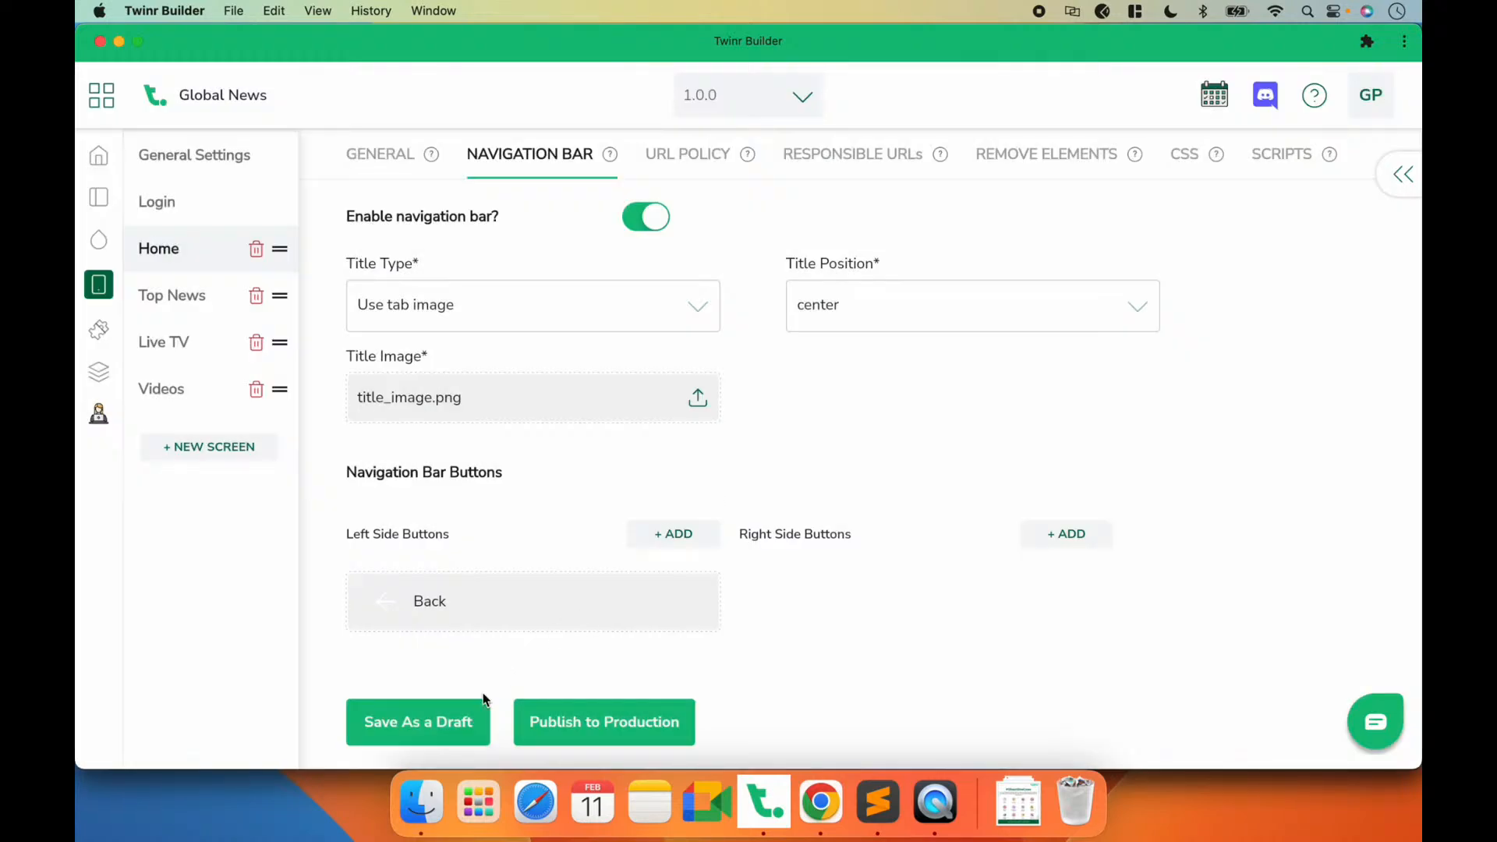
{"action": "left_click", "coordinate": [450, 718]}
Step: Set the back button icon of the Top News navigation bar to the left-pointing arrow in #ffffff and save as a draft
{"action": "left_click", "coordinate": [200, 297]}
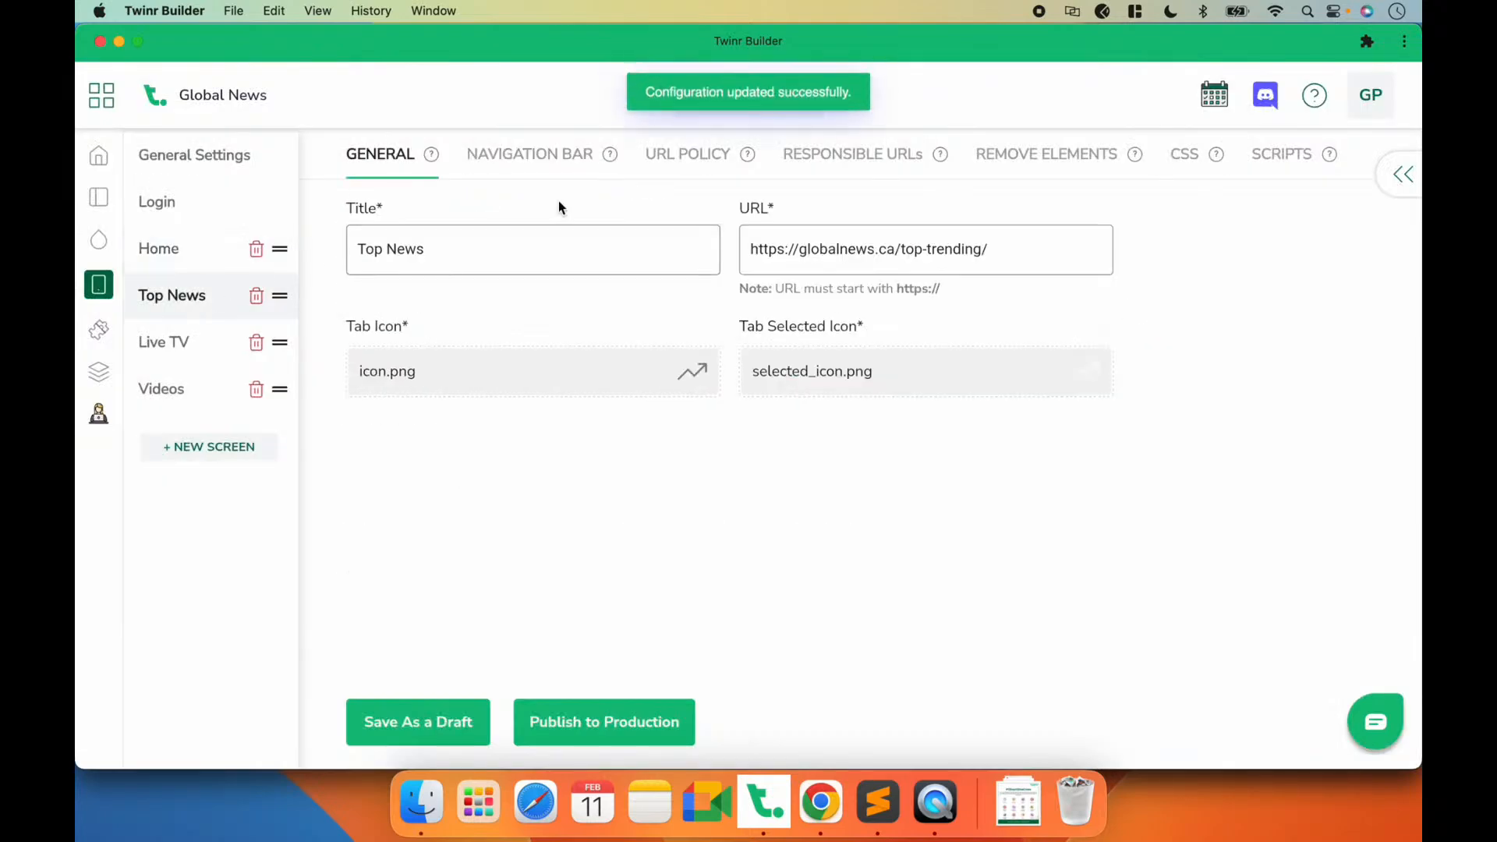
{"action": "left_click", "coordinate": [550, 156]}
{"action": "left_click", "coordinate": [410, 520]}
{"action": "left_click", "coordinate": [516, 390]}
{"action": "left_click", "coordinate": [312, 252]}
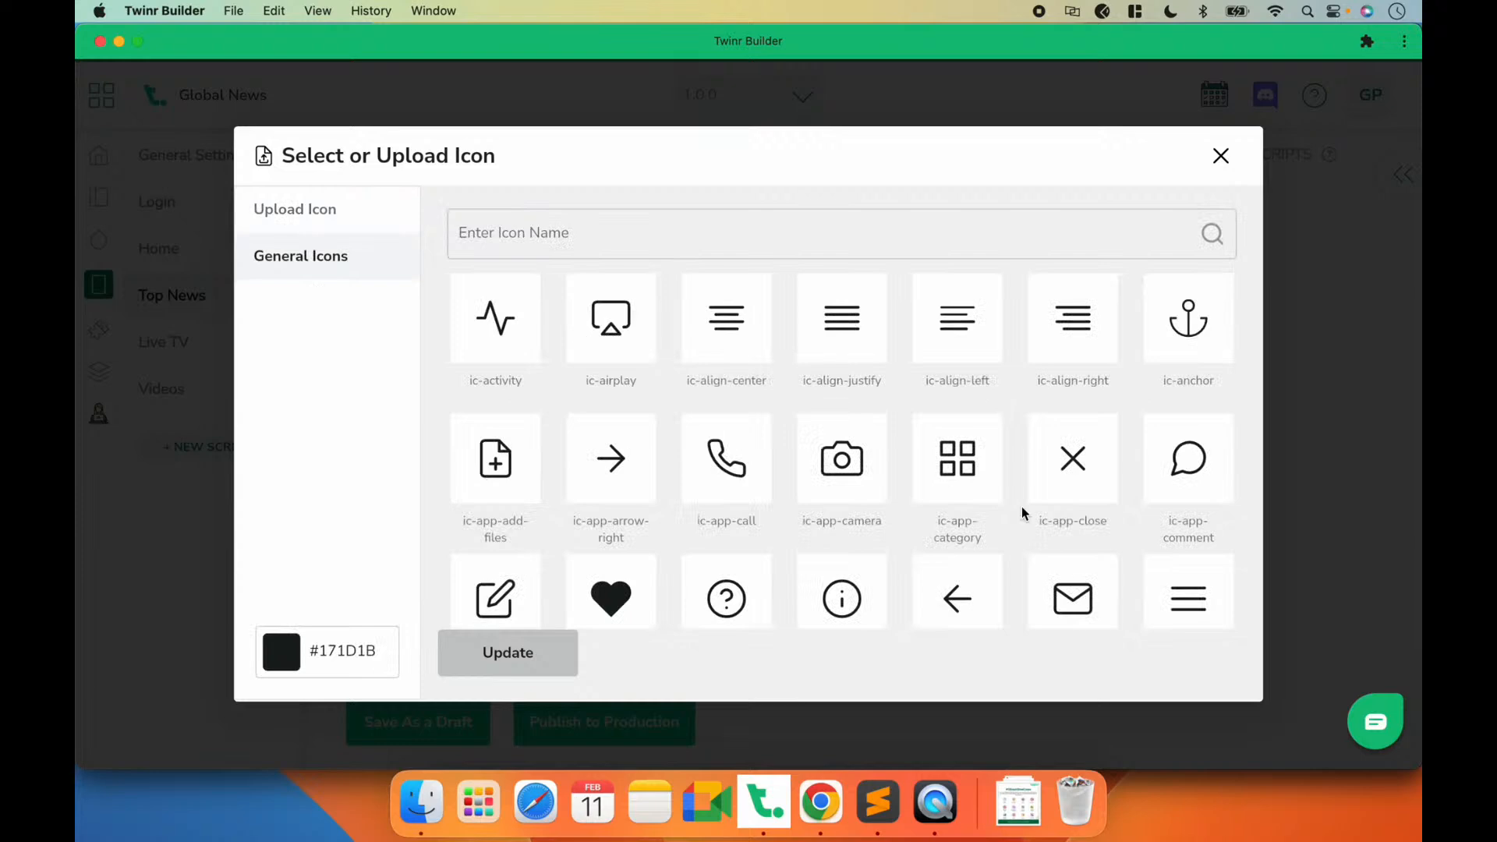
{"action": "left_click", "coordinate": [983, 583]}
{"action": "triple_click", "coordinate": [354, 637]}
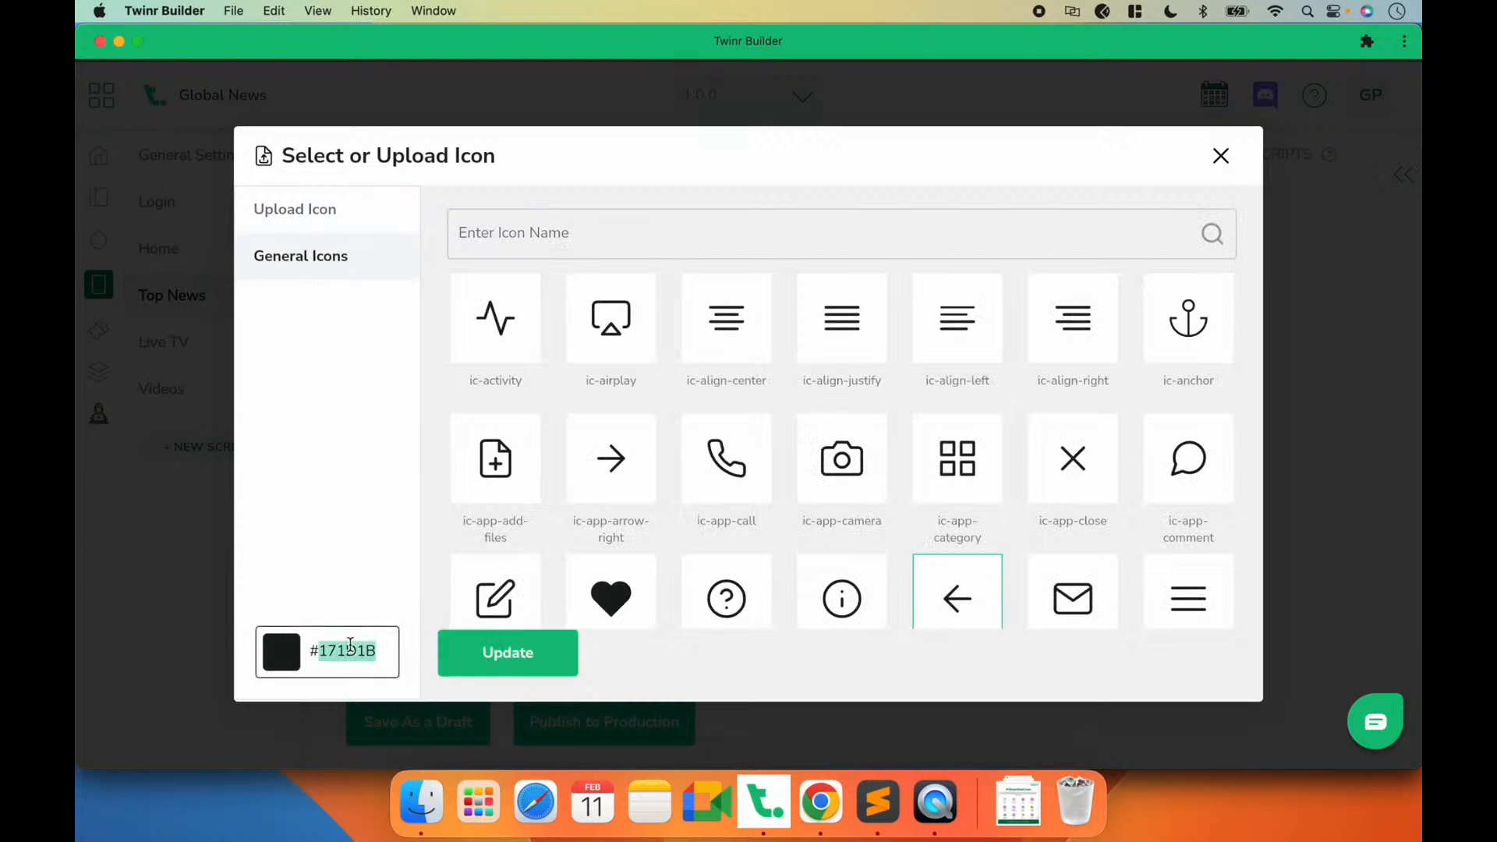
{"action": "type", "text": "#ffffff"}
{"action": "left_click", "coordinate": [478, 653]}
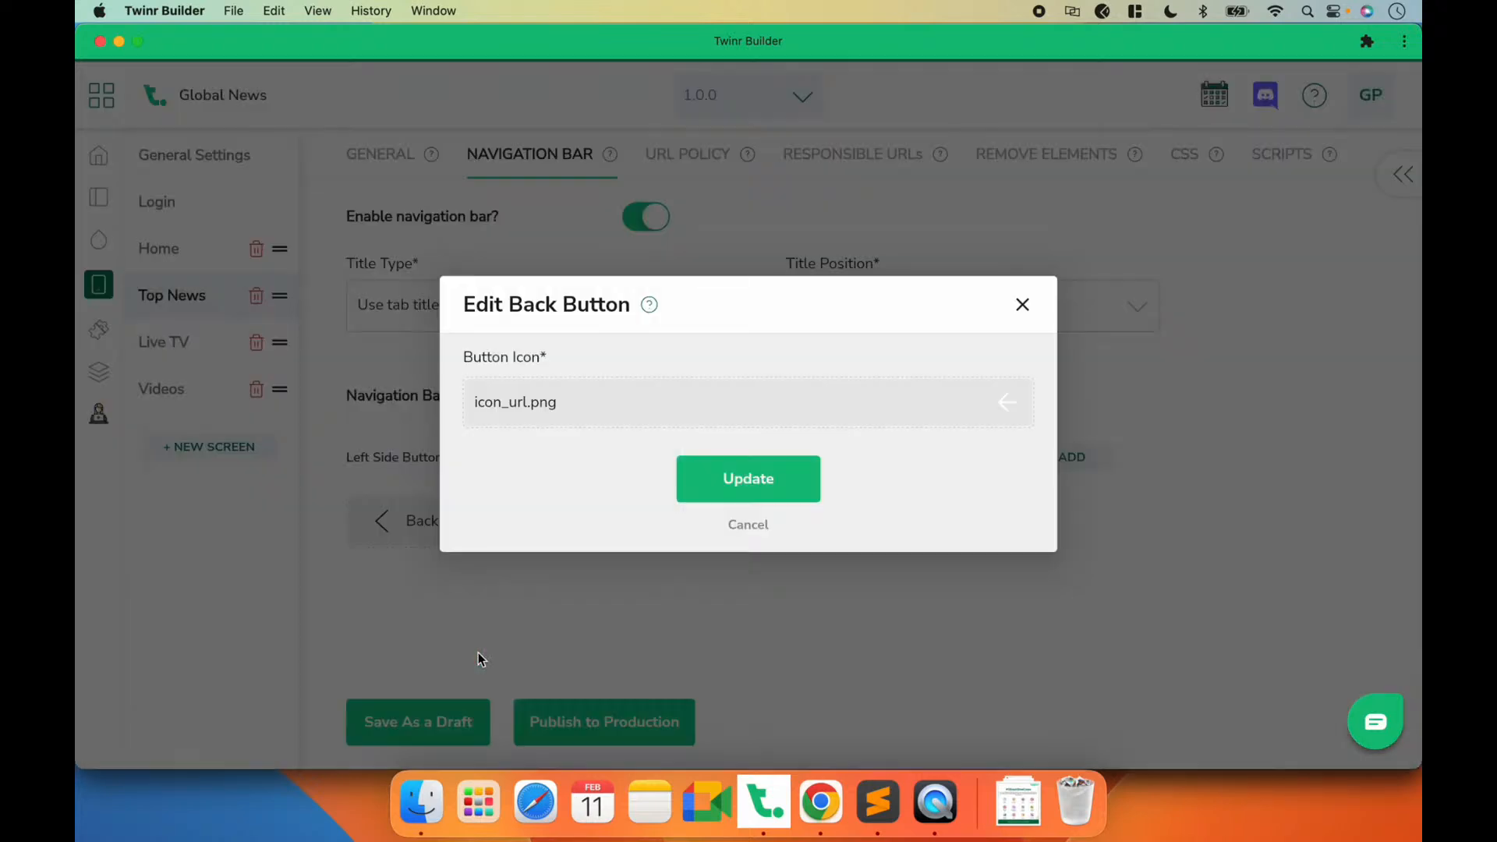
{"action": "left_click", "coordinate": [721, 475]}
{"action": "left_click", "coordinate": [421, 702]}
Step: Change the Live TV screen's back button to the left-pointing arrow icon in #ffffff and save as a draft
{"action": "left_click", "coordinate": [173, 351]}
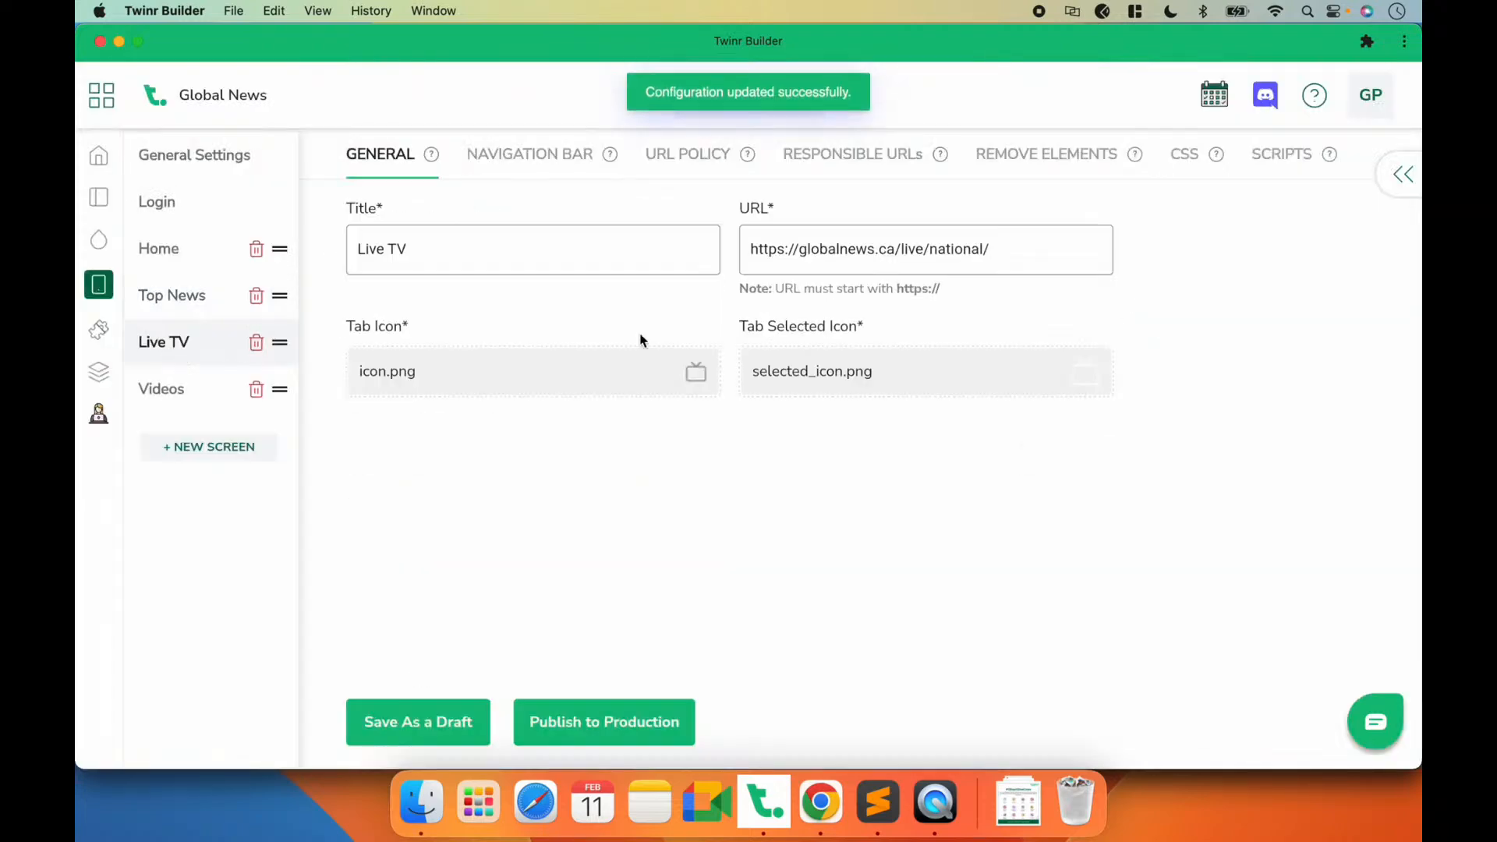
{"action": "left_click", "coordinate": [552, 159]}
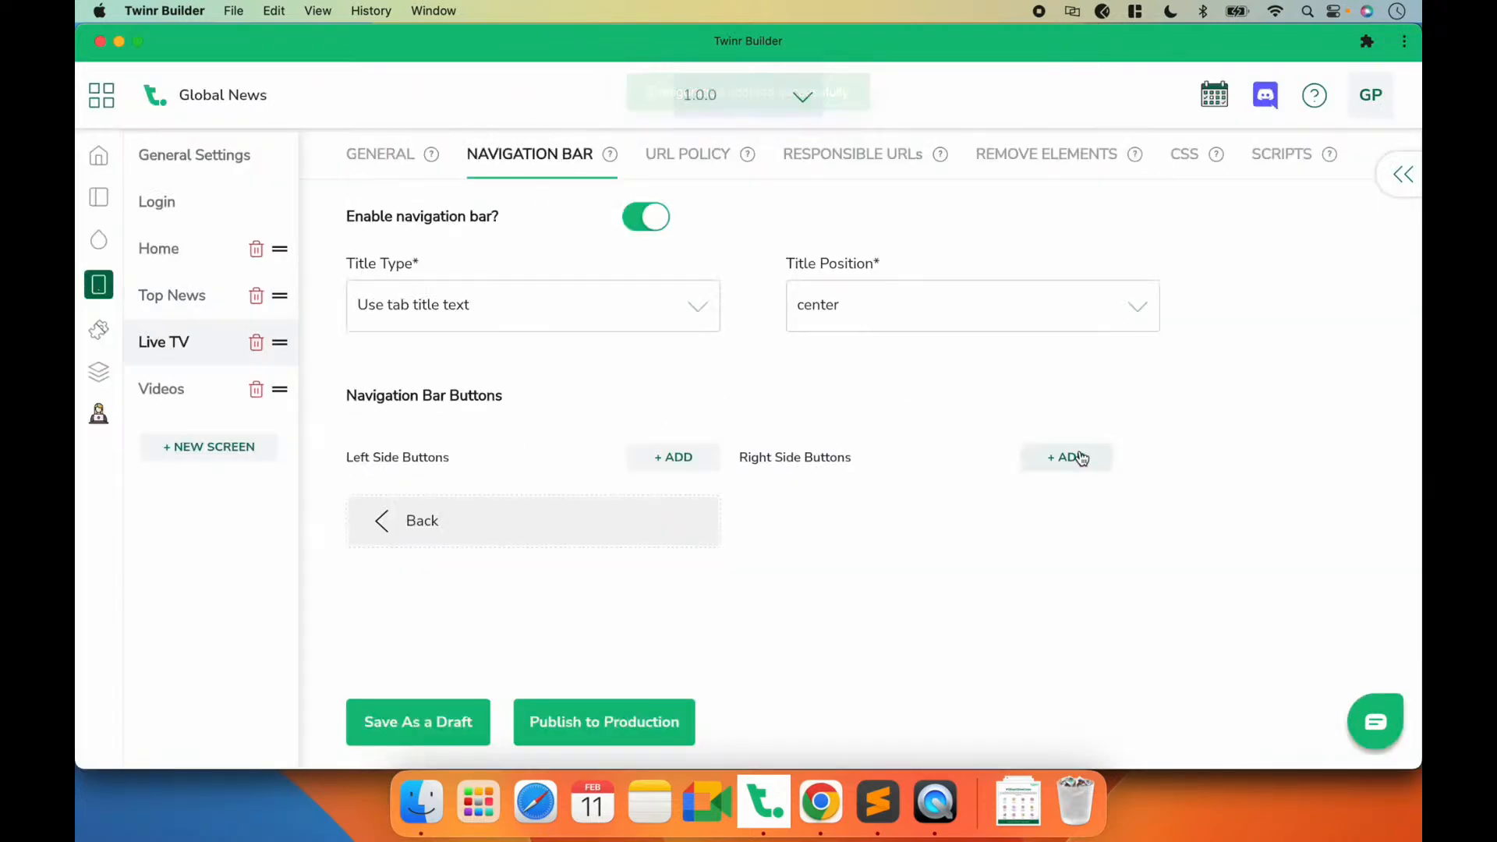
{"action": "left_click", "coordinate": [1080, 458]}
{"action": "left_click", "coordinate": [1080, 456]}
{"action": "left_click", "coordinate": [422, 537]}
{"action": "left_click", "coordinate": [564, 410]}
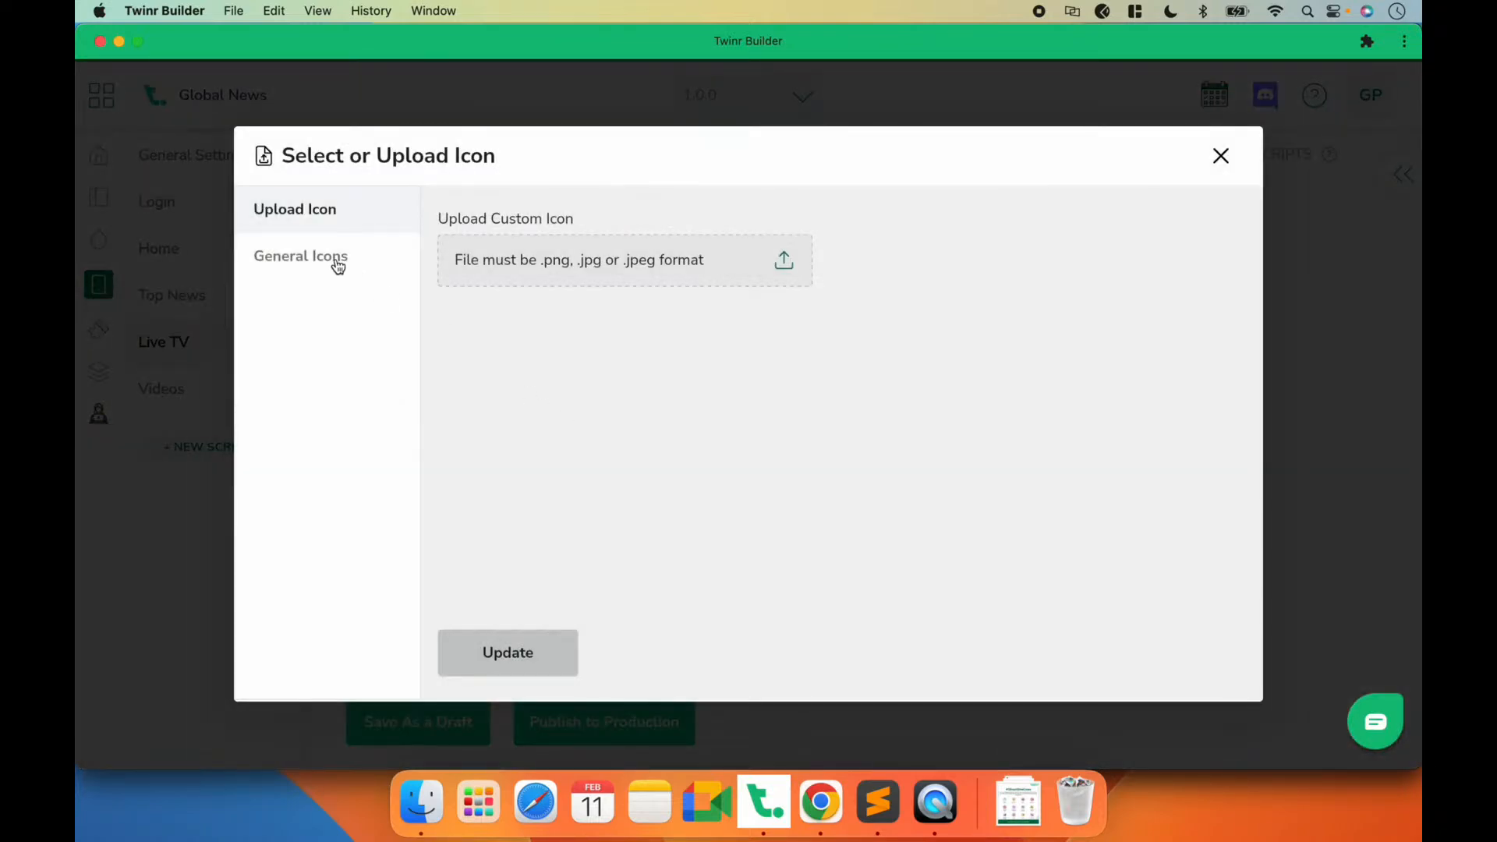
{"action": "left_click", "coordinate": [337, 267]}
{"action": "left_click", "coordinate": [933, 581]}
{"action": "left_click", "coordinate": [327, 650]}
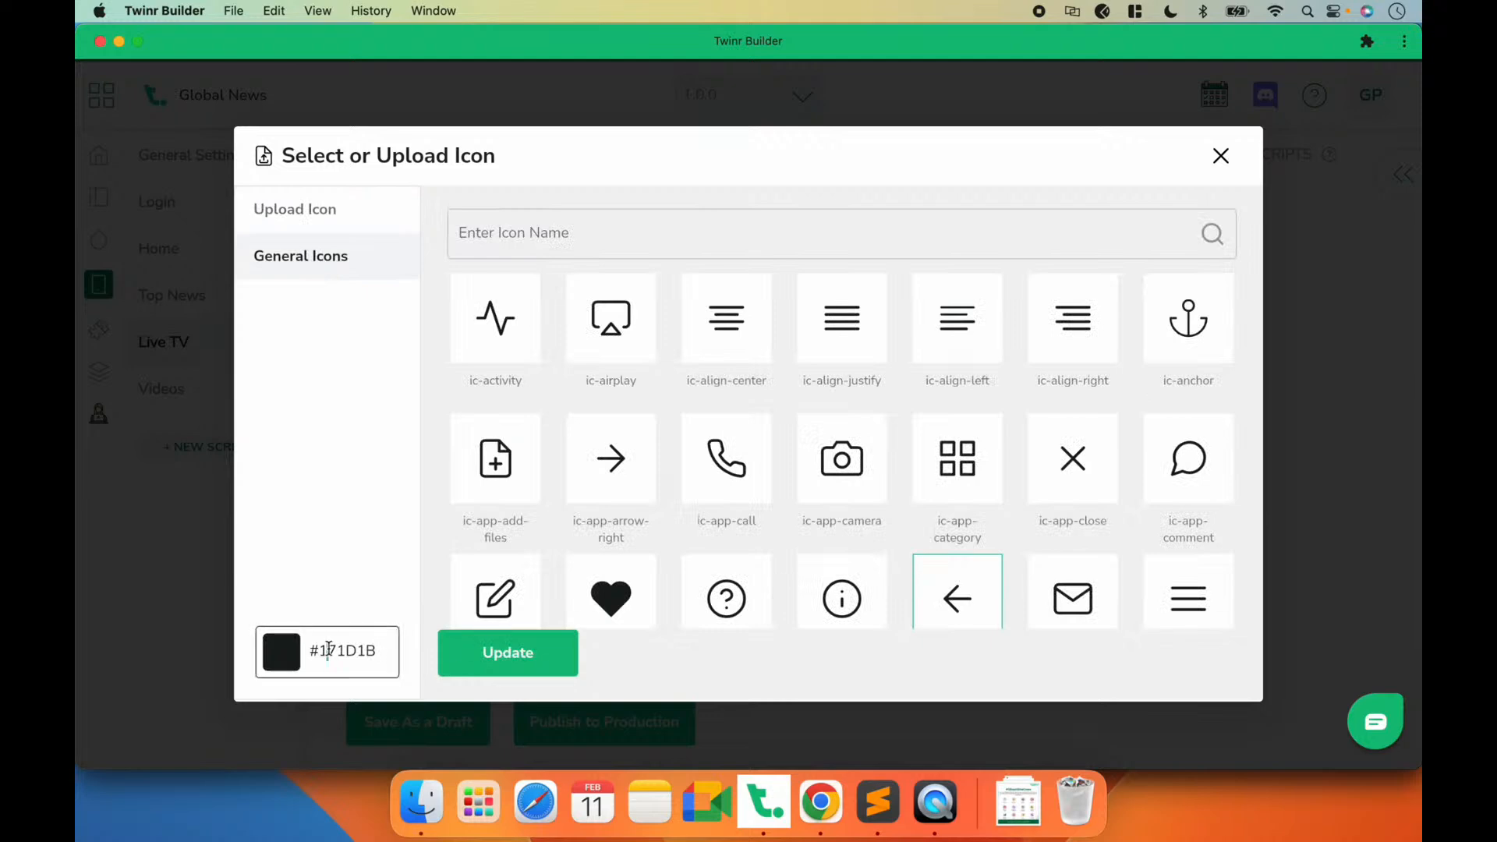
{"action": "key", "text": "super+a"}
{"action": "type", "text": "#ffffff"}
{"action": "left_click", "coordinate": [456, 661]}
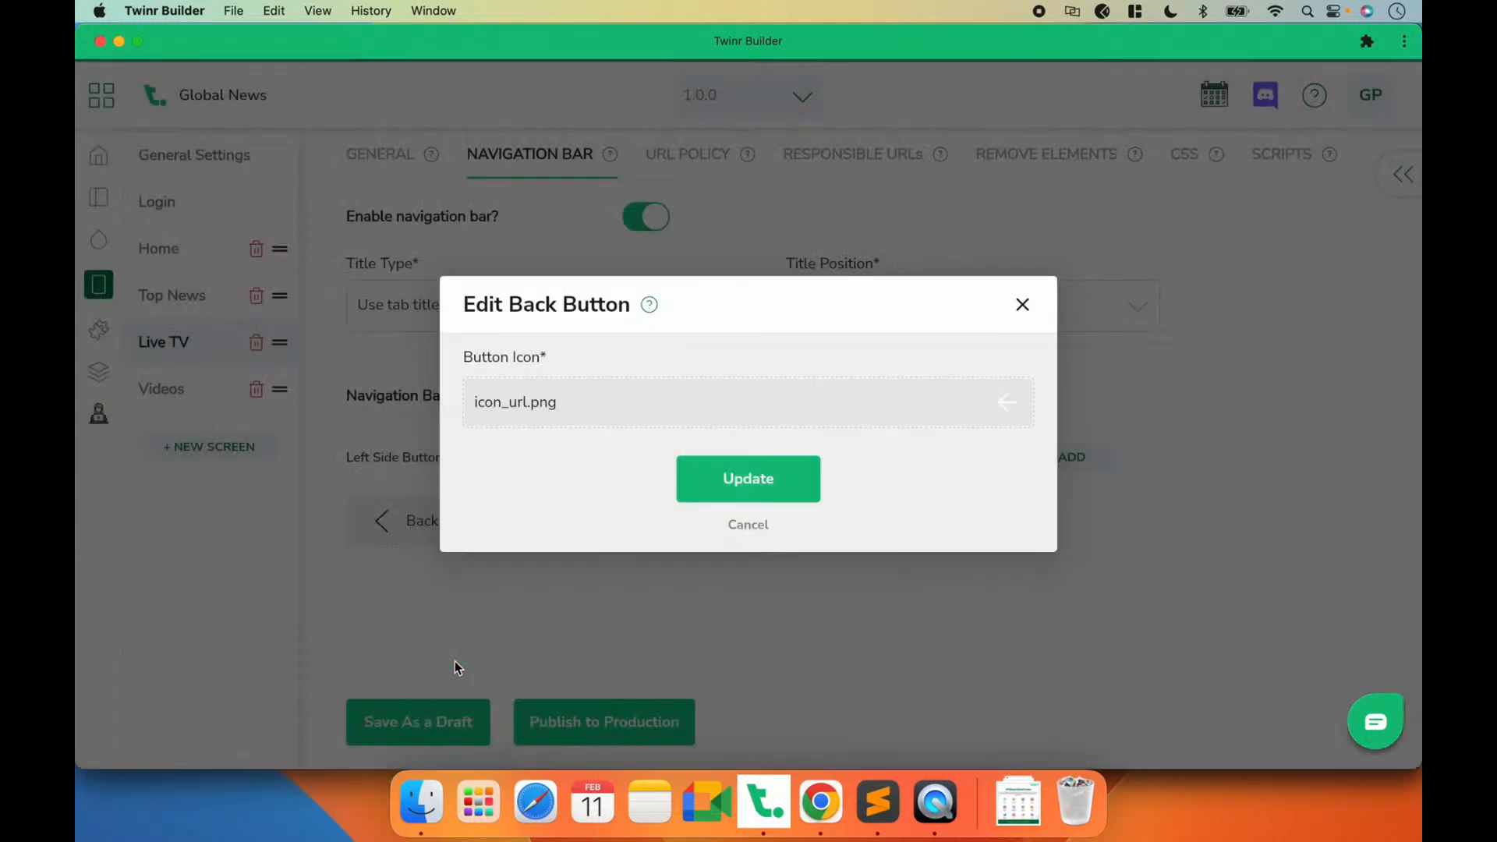
{"action": "left_click", "coordinate": [750, 479]}
{"action": "left_click", "coordinate": [423, 709]}
Step: Open the Videos screen, preview the back arrow on the phone in QuickTime Player and return to Twinr Builder
{"action": "left_click", "coordinate": [187, 390]}
{"action": "left_click", "coordinate": [934, 803]}
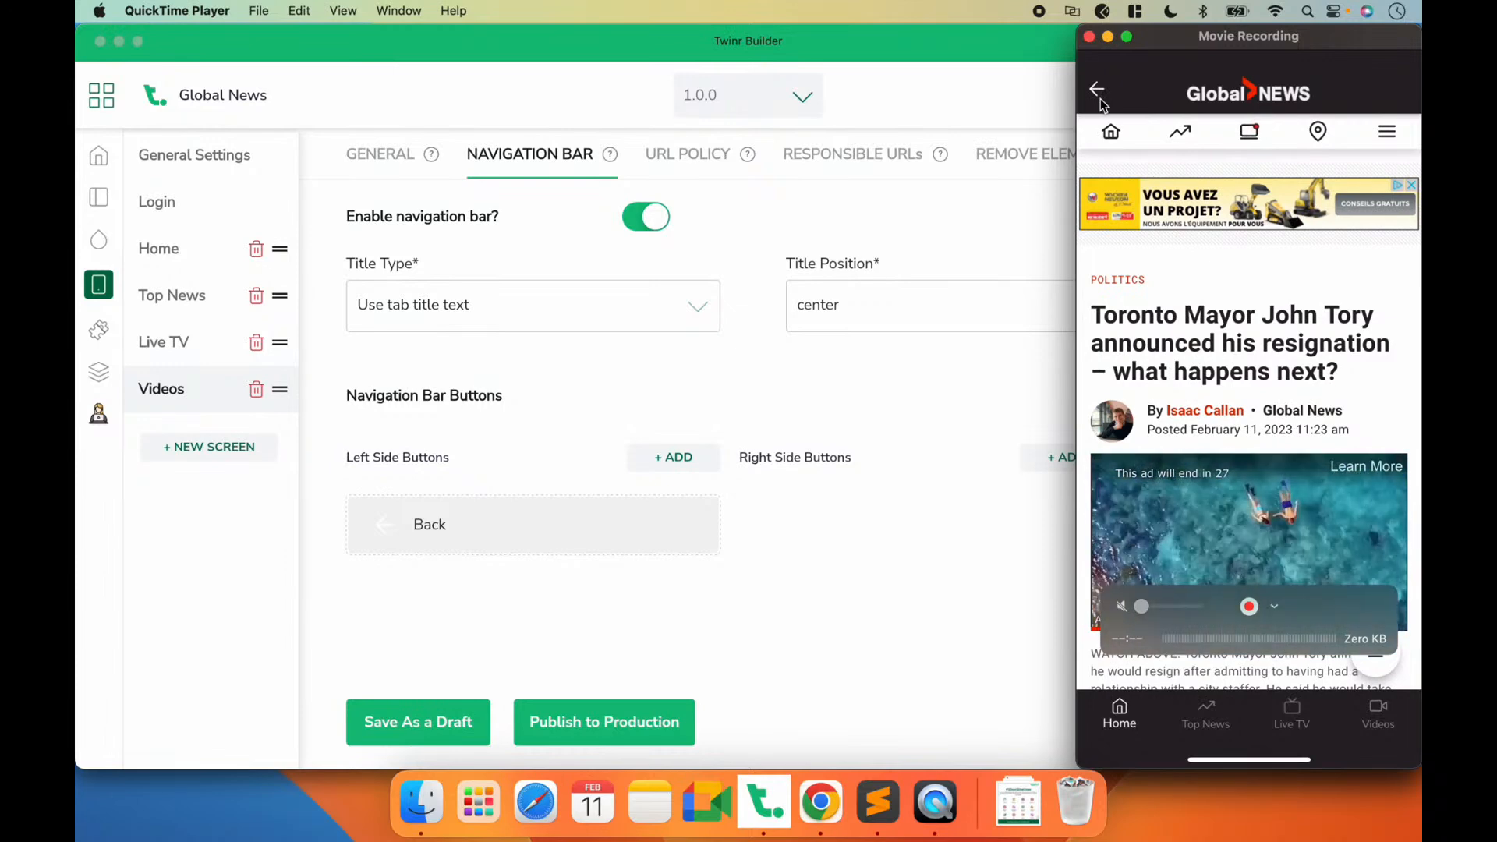
{"action": "left_click", "coordinate": [702, 623]}
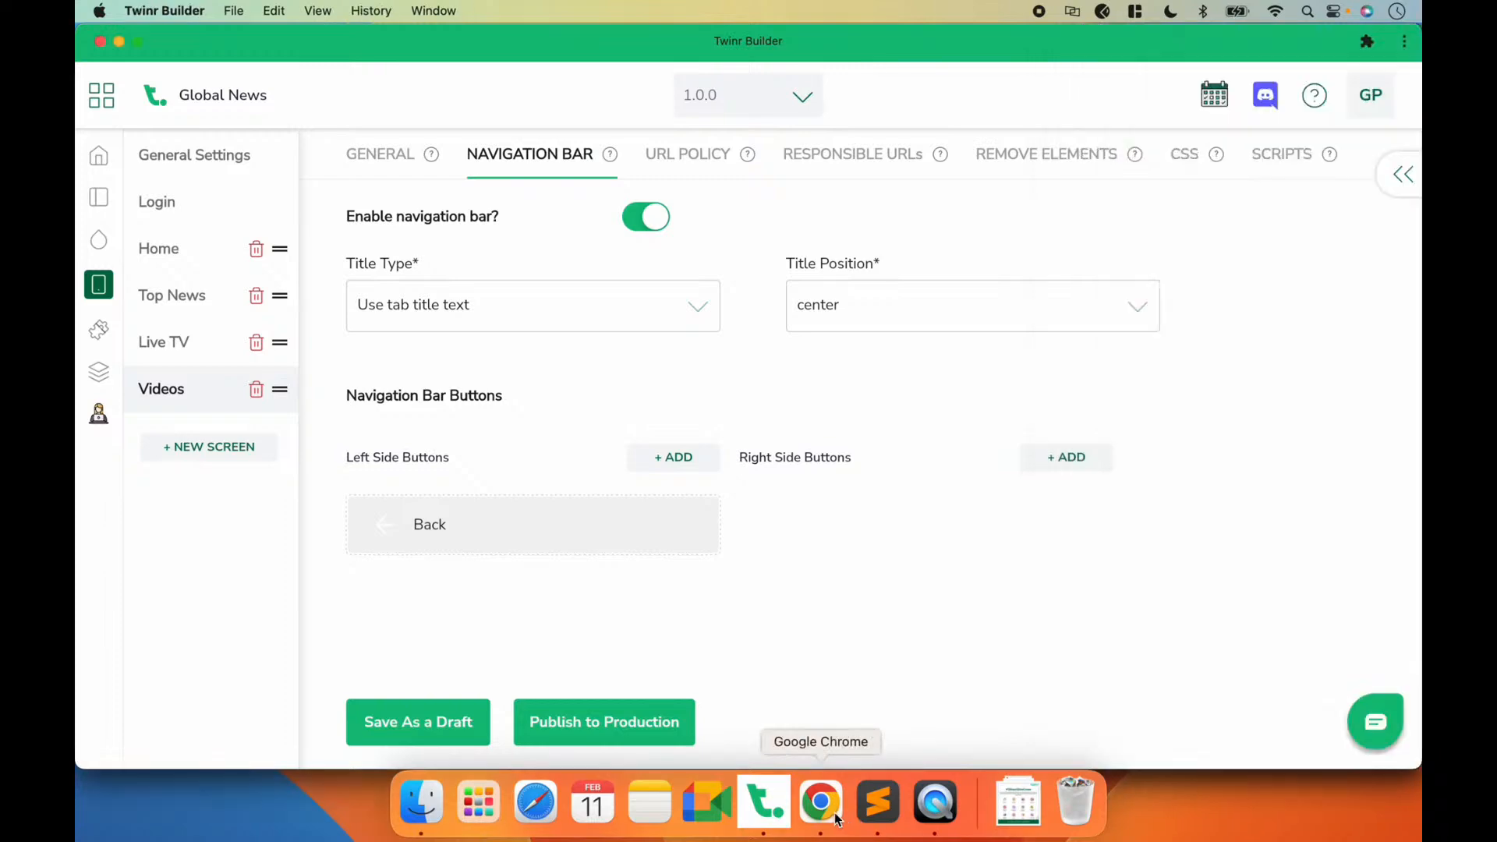
Step: Compare the header and quick-link menu of globalnews.ca in Chrome with the app mirrored in QuickTime Player
{"action": "left_click", "coordinate": [820, 802]}
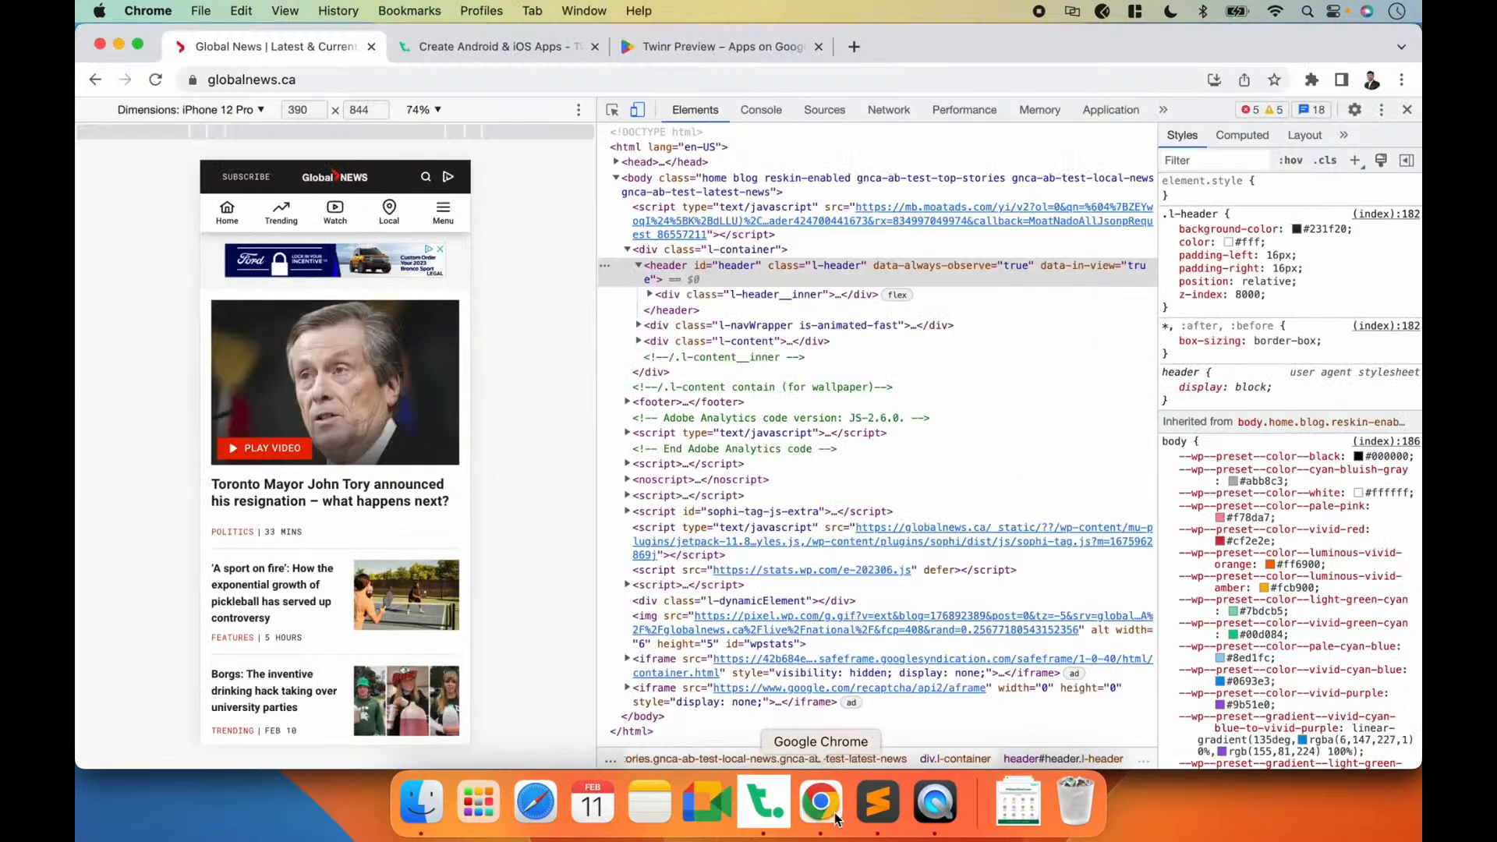
{"action": "left_click", "coordinate": [937, 803]}
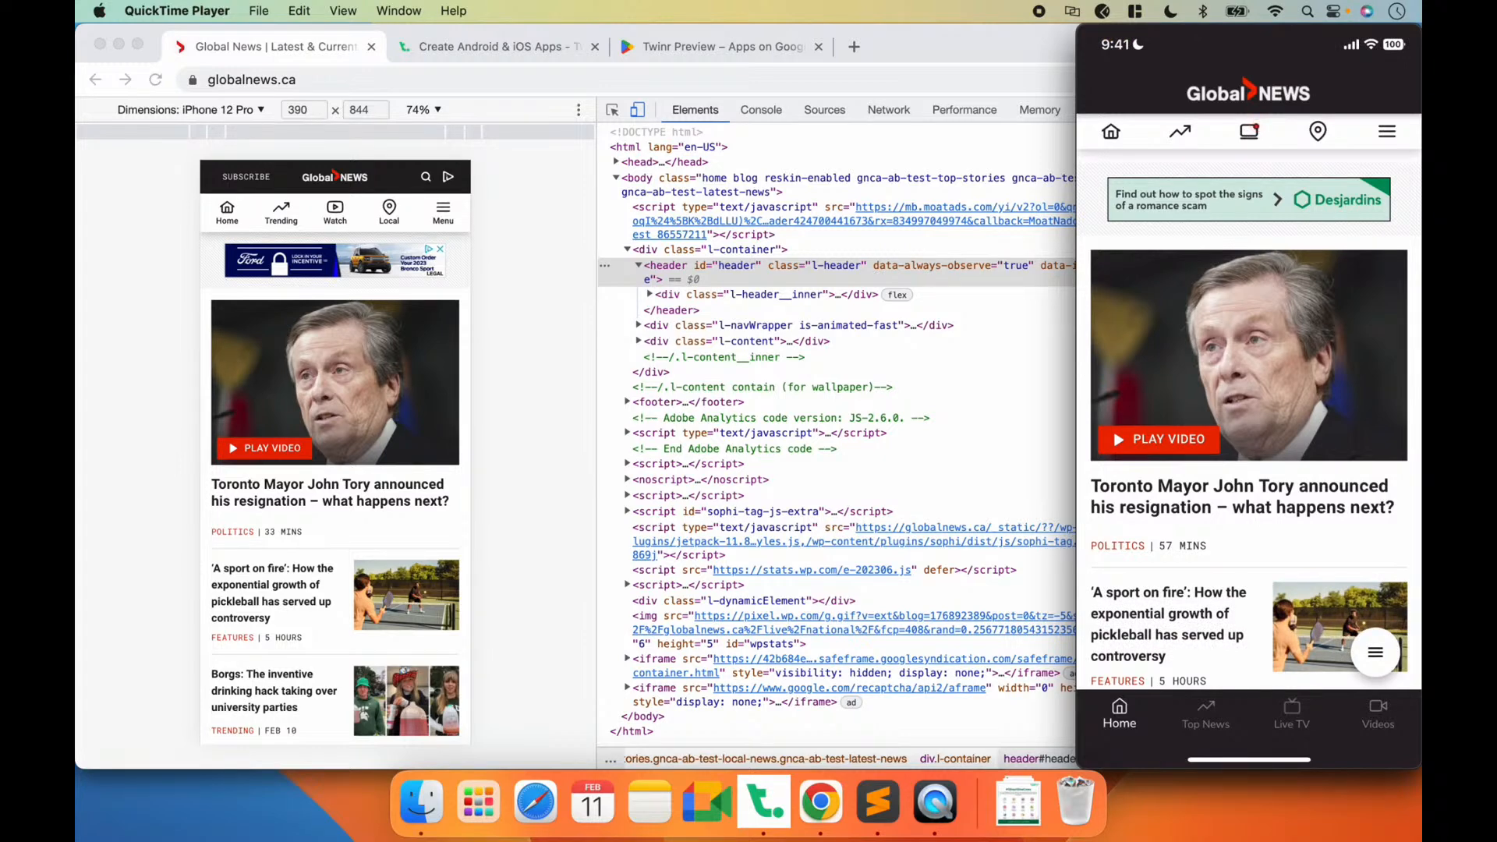
{"action": "mouse_move", "coordinate": [1180, 279]}
{"action": "mouse_move", "coordinate": [1173, 534]}
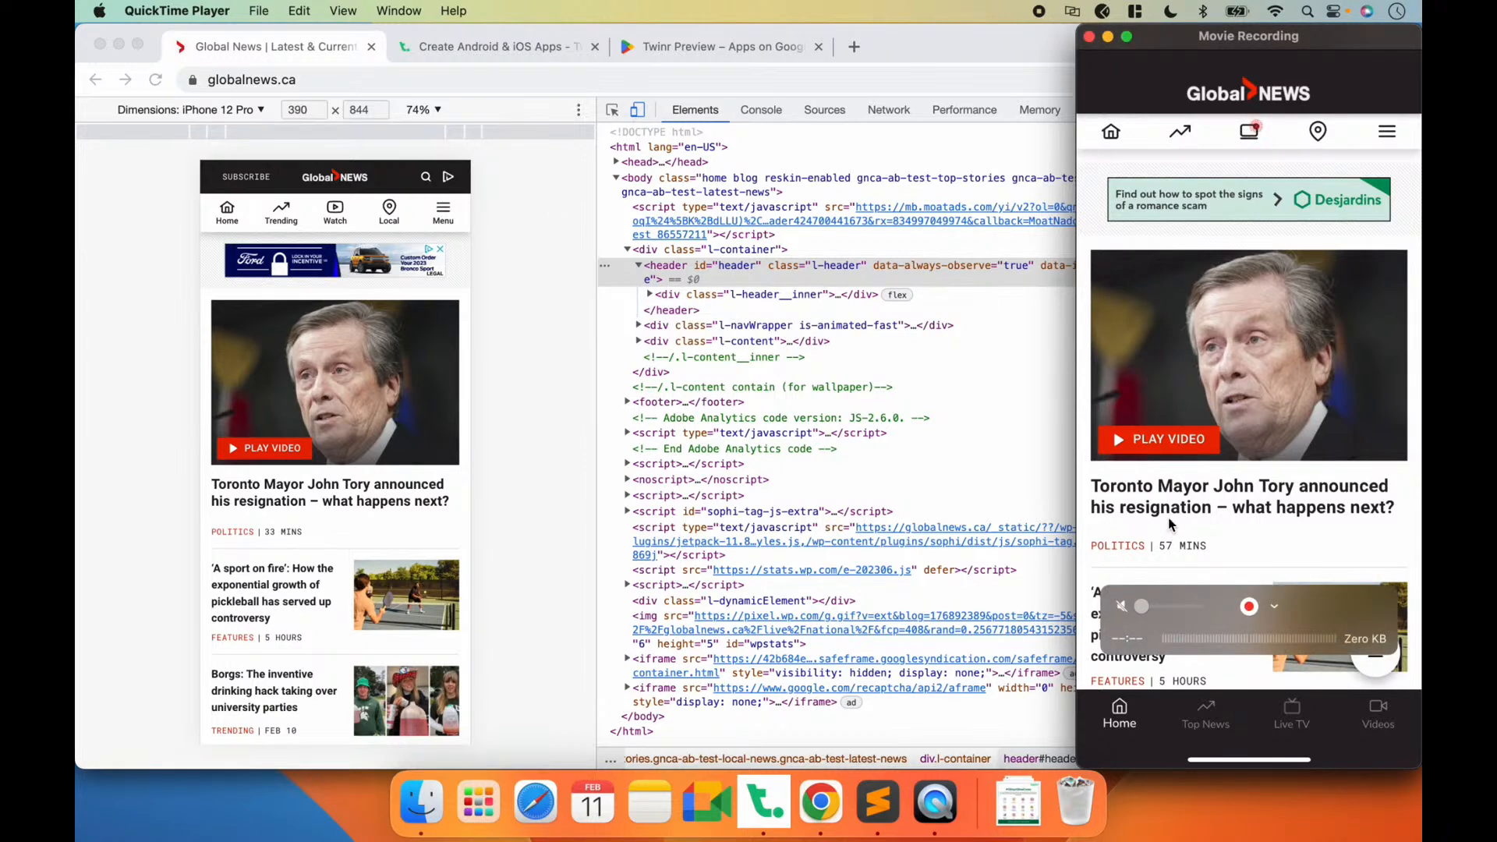
Step: Inspect the quick-link menu of globalnews.ca in Chrome and select its enclosing section.l-navbar element
{"action": "left_click", "coordinate": [612, 113]}
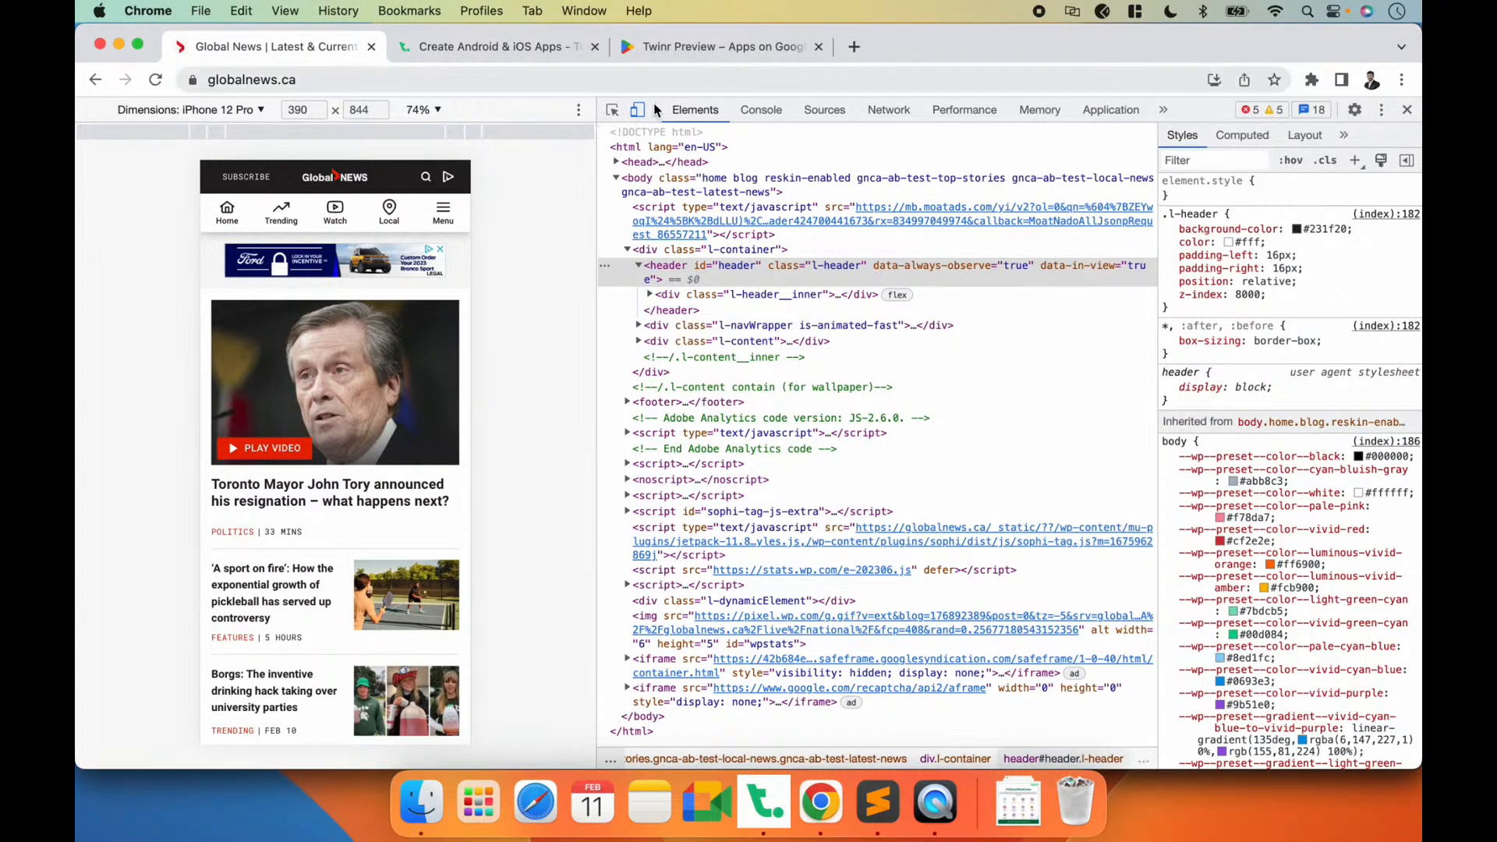
{"action": "left_click", "coordinate": [204, 197]}
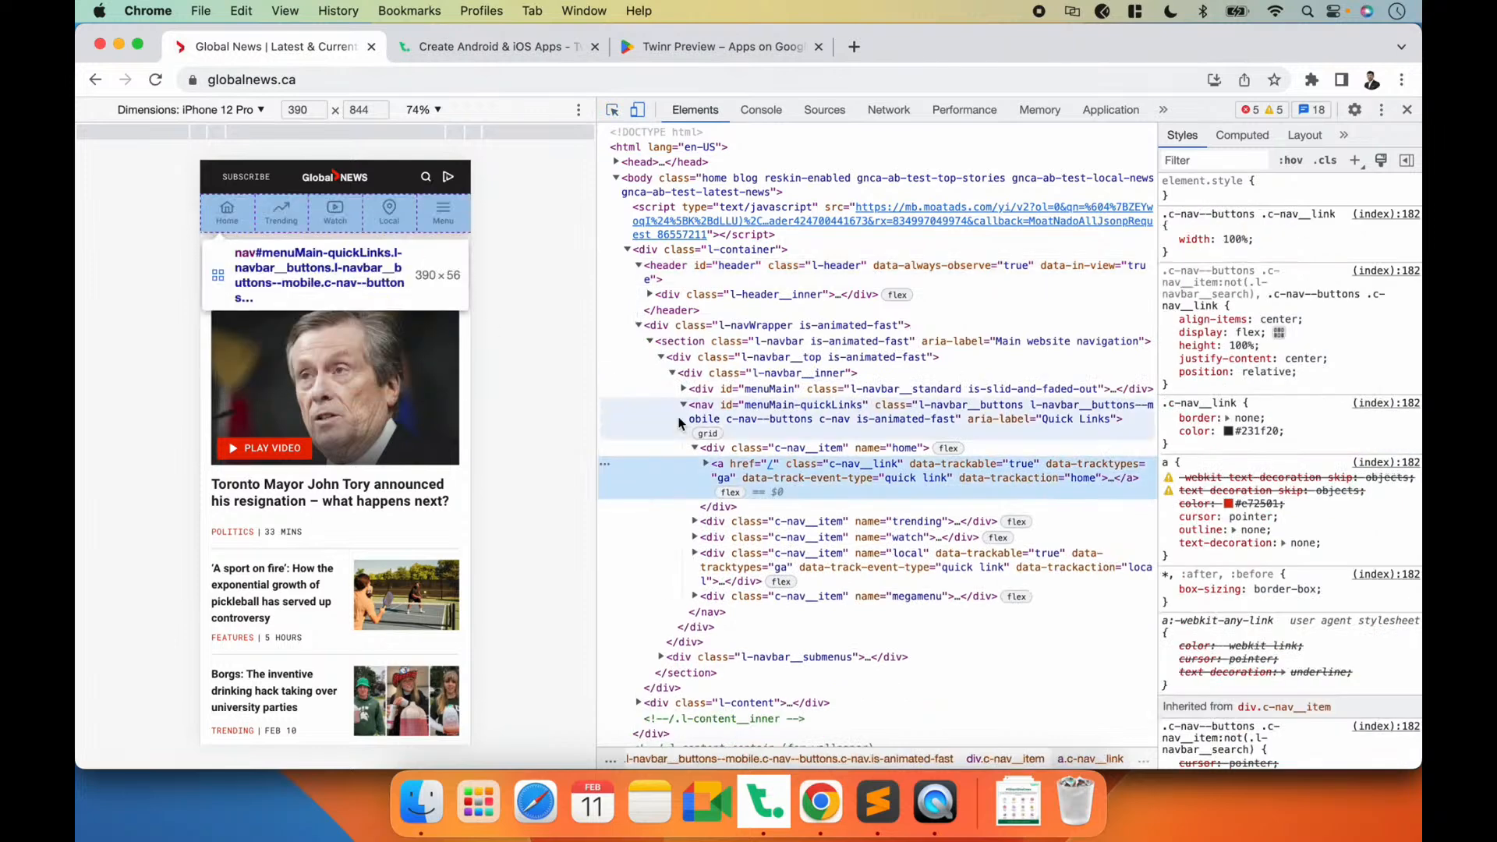
{"action": "left_click", "coordinate": [710, 345]}
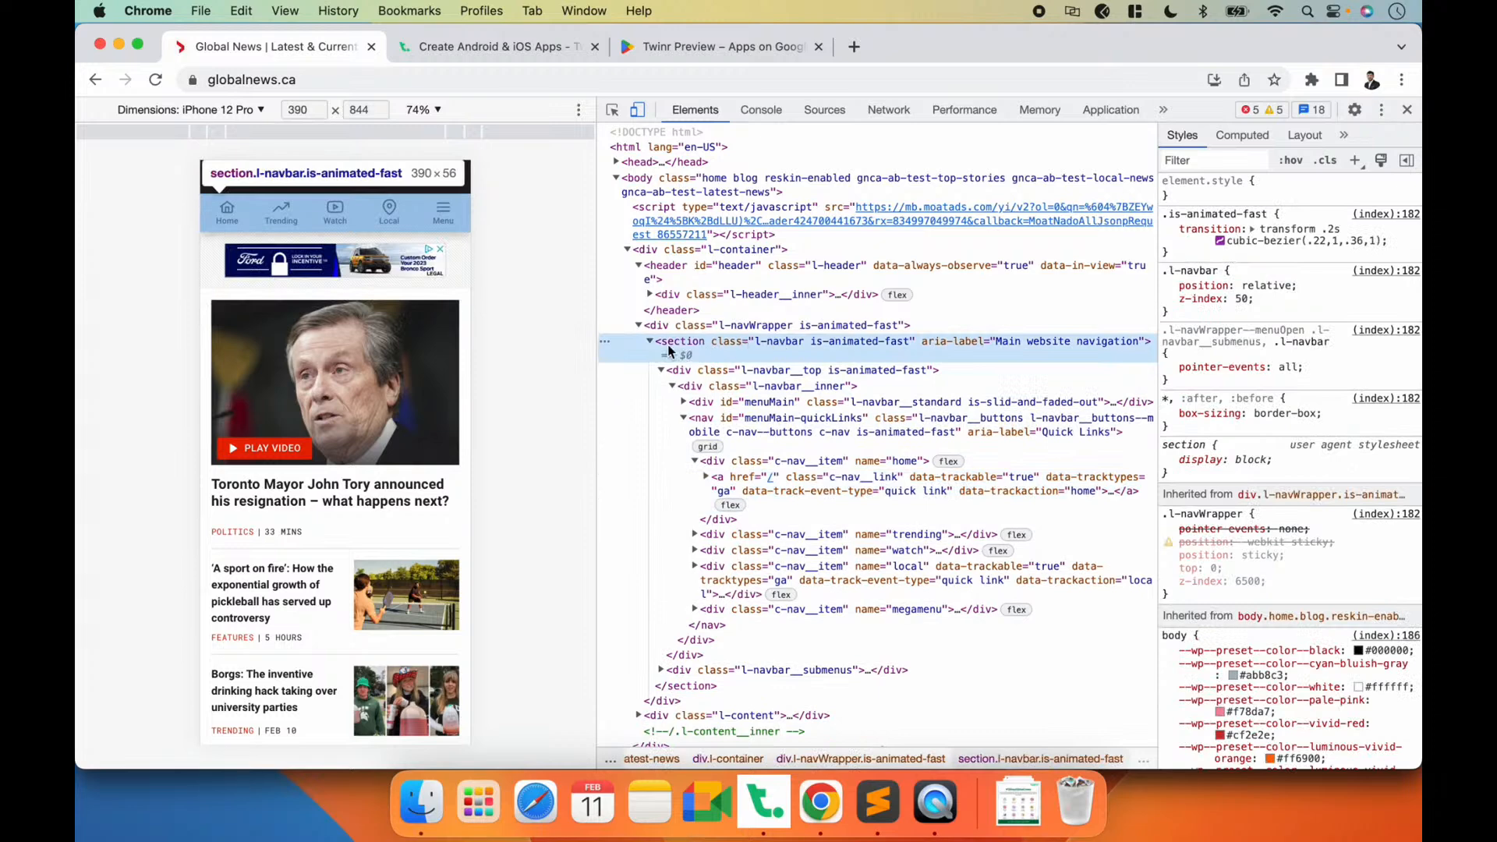
Step: Select the div enclosing the l-navbar section on globalnews.ca and copy its class name l-navWrapper
{"action": "left_click", "coordinate": [761, 326]}
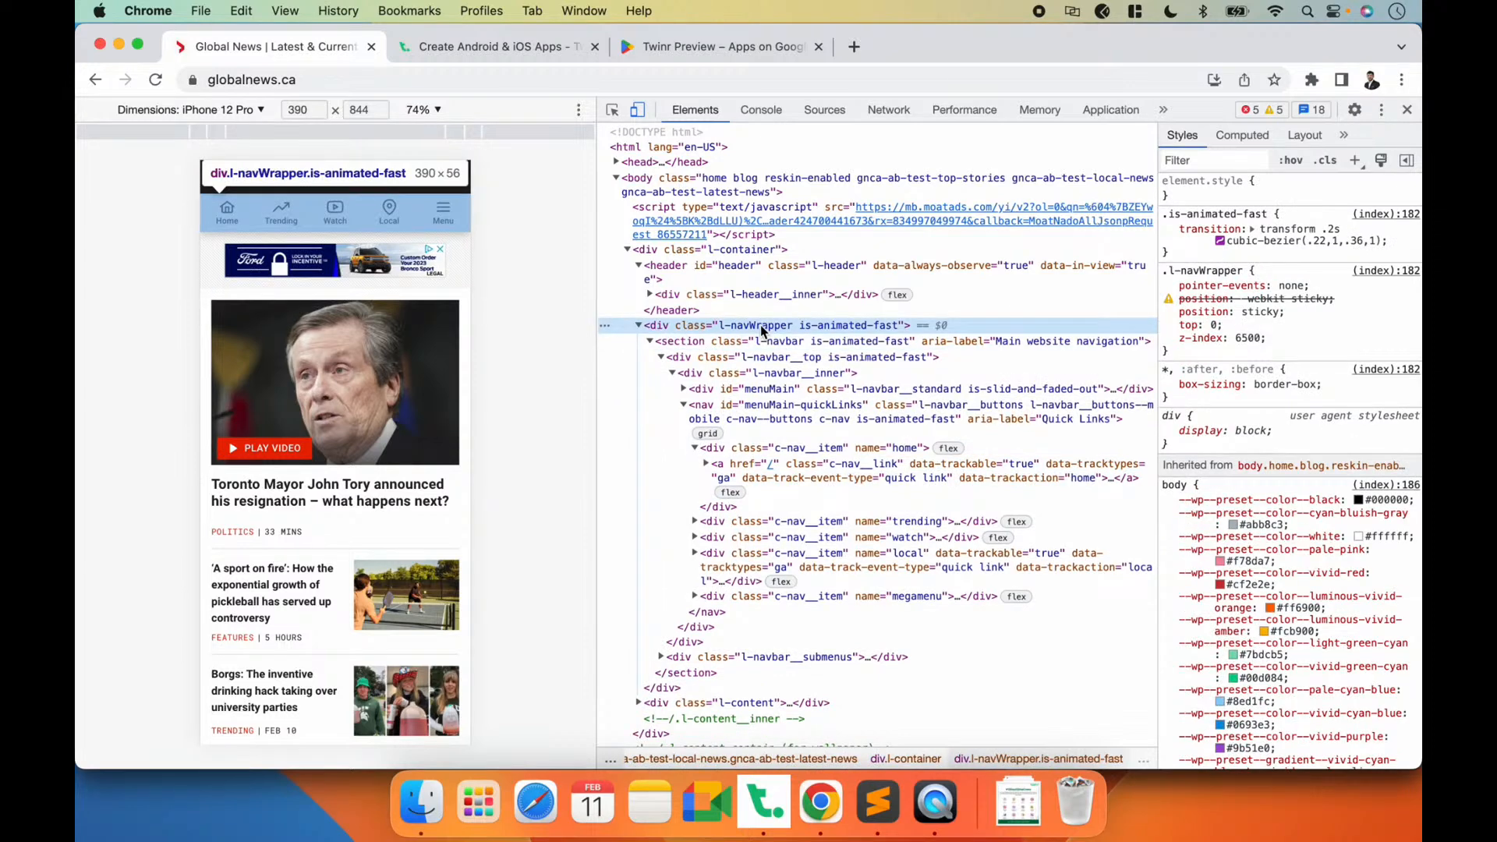
{"action": "double_click", "coordinate": [759, 326]}
{"action": "left_click_drag", "start_coordinate": [718, 326], "coordinate": [782, 327]}
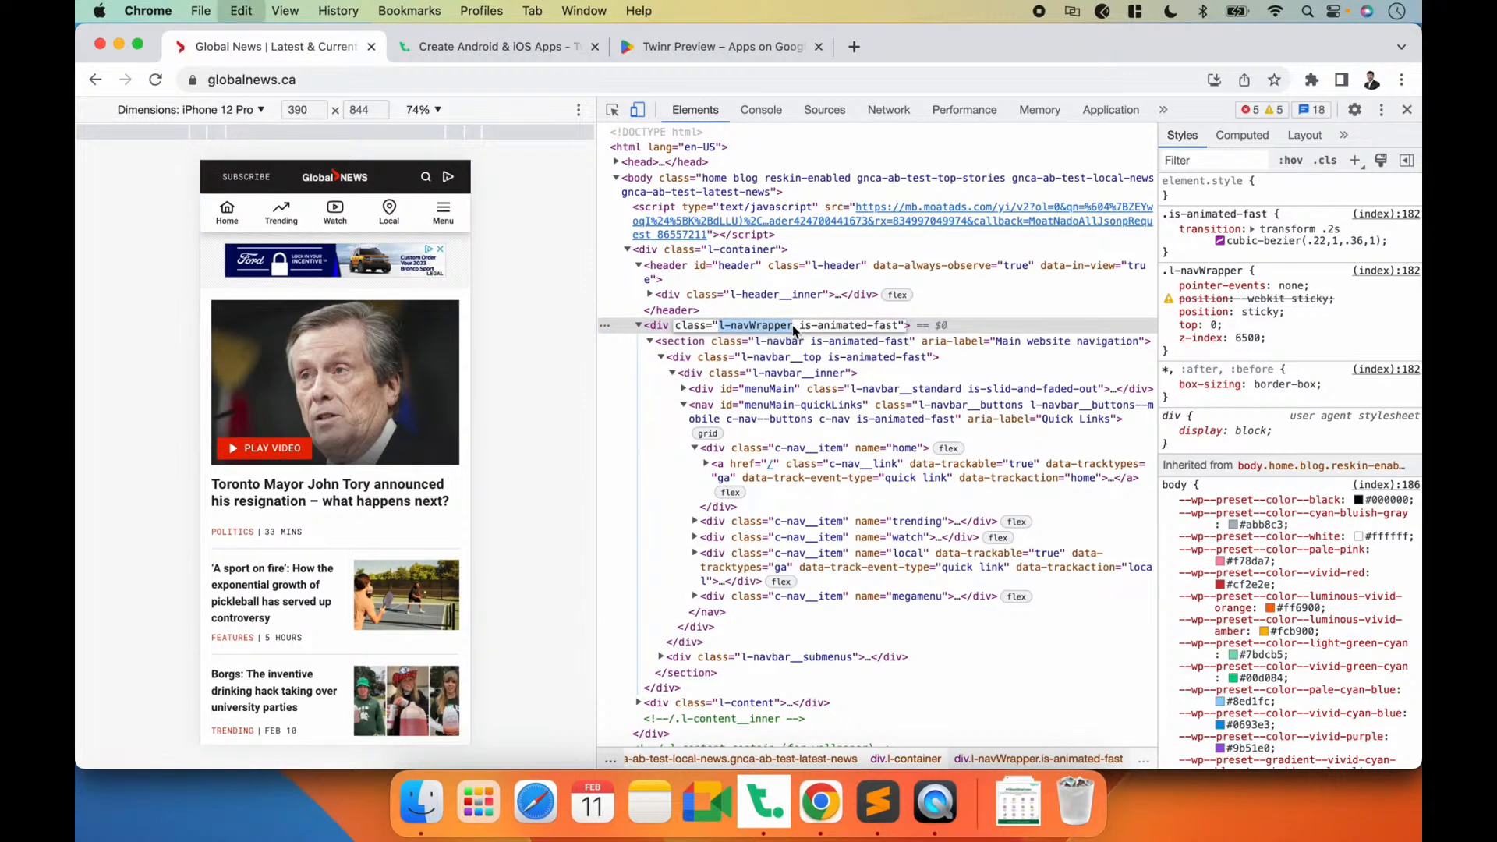
Step: In Twinr Builder's General Settings, add .l-navWrapper as an element to remove from all screens and save as a draft
{"action": "left_click", "coordinate": [779, 815]}
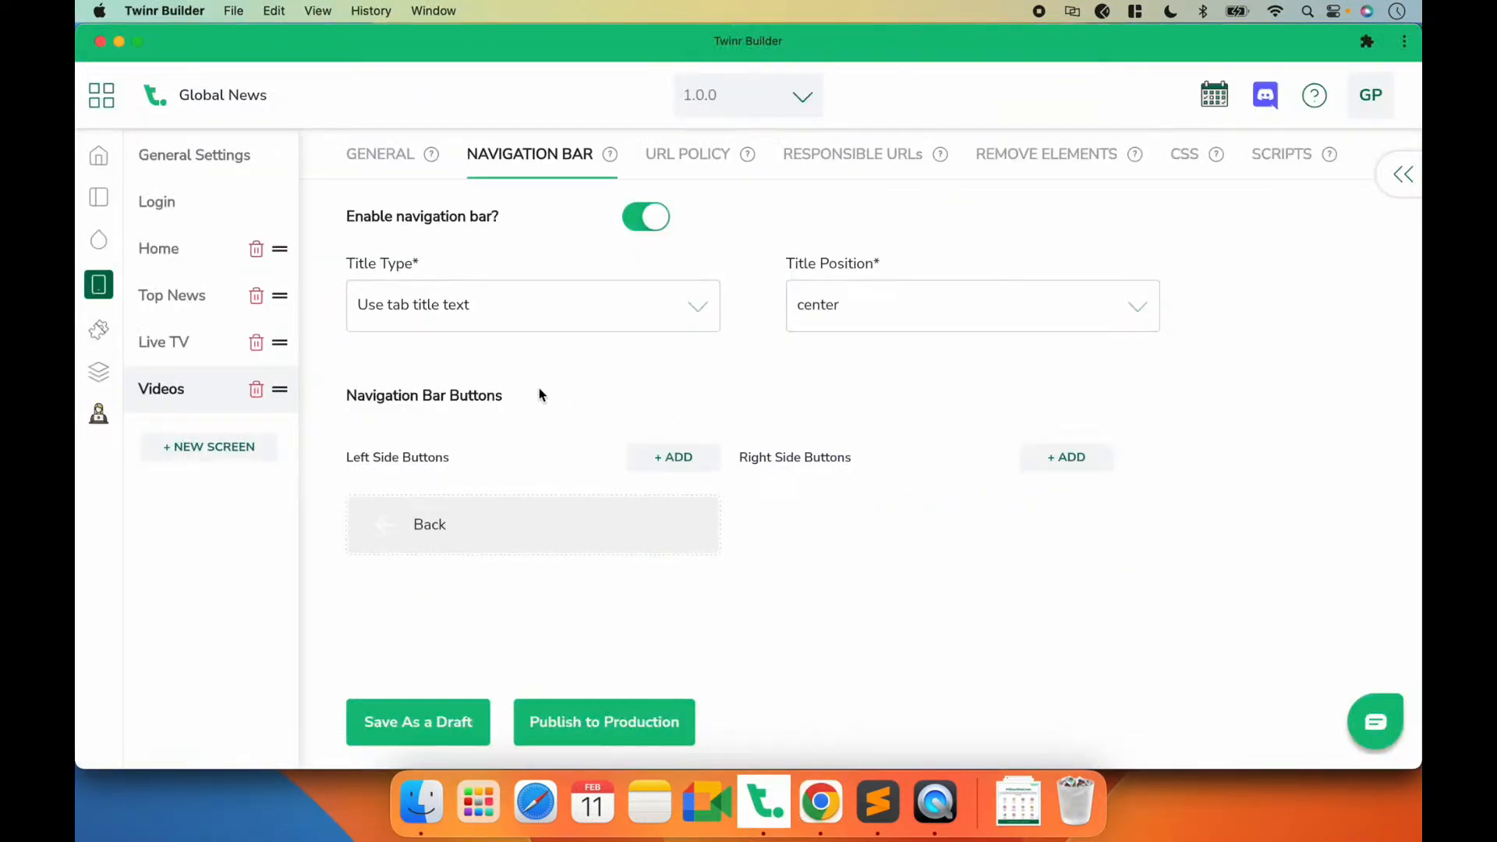
{"action": "left_click", "coordinate": [201, 163]}
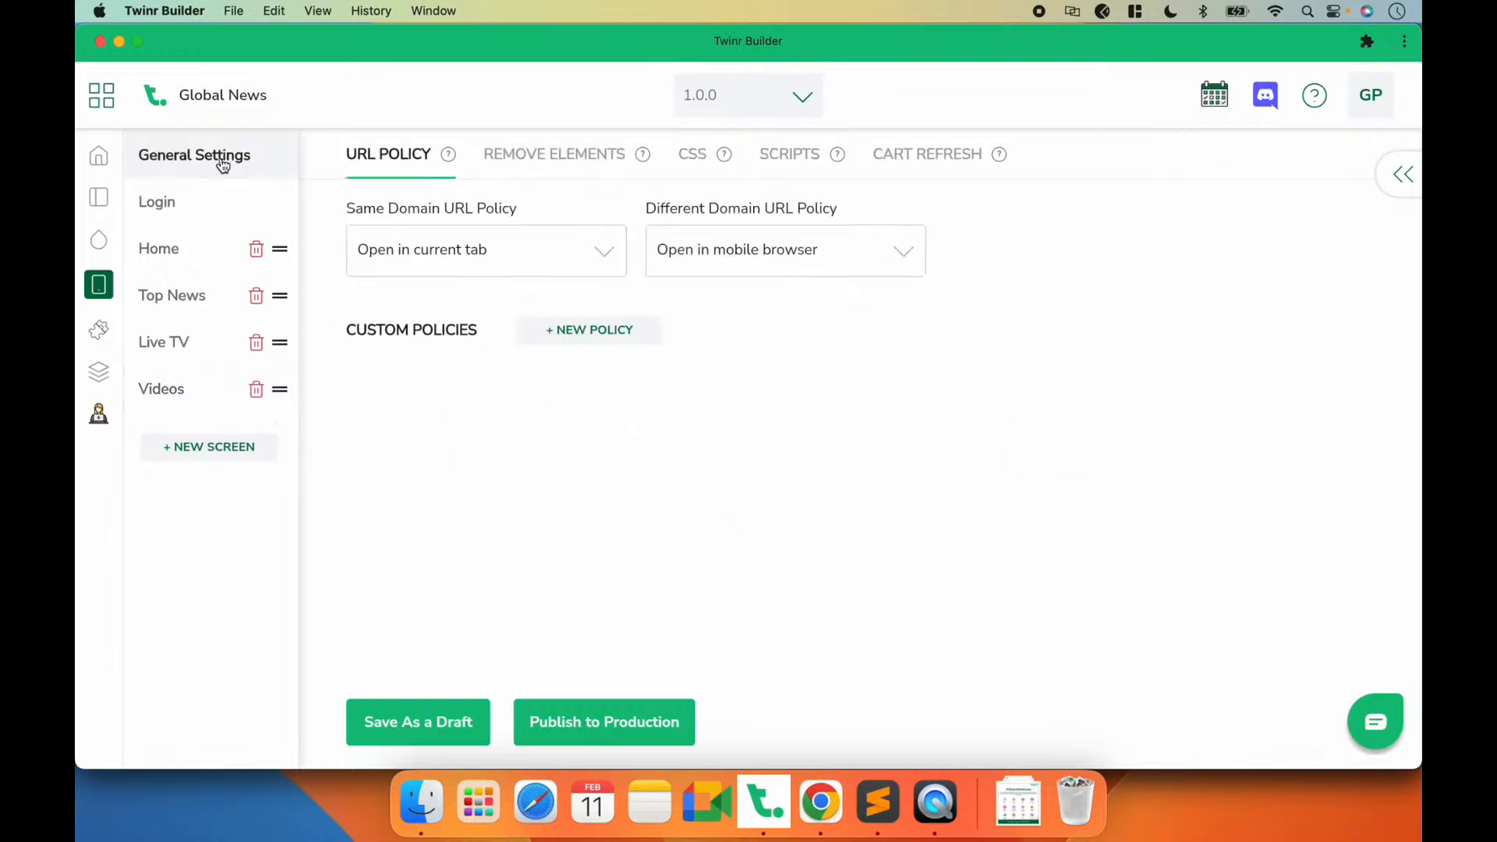
{"action": "left_click", "coordinate": [522, 157]}
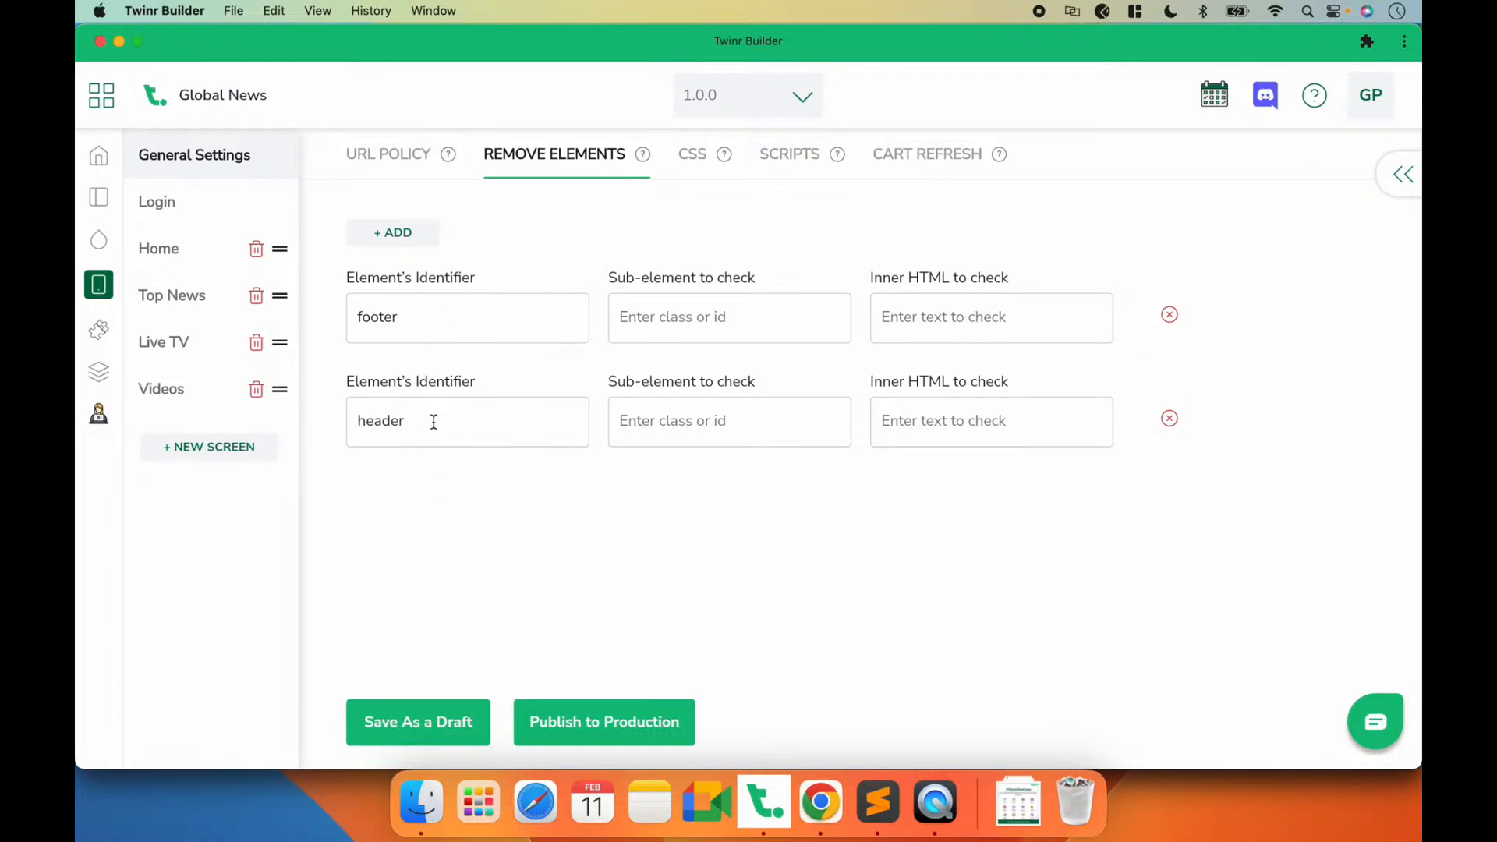
{"action": "left_click", "coordinate": [394, 233]}
{"action": "left_click", "coordinate": [445, 299]}
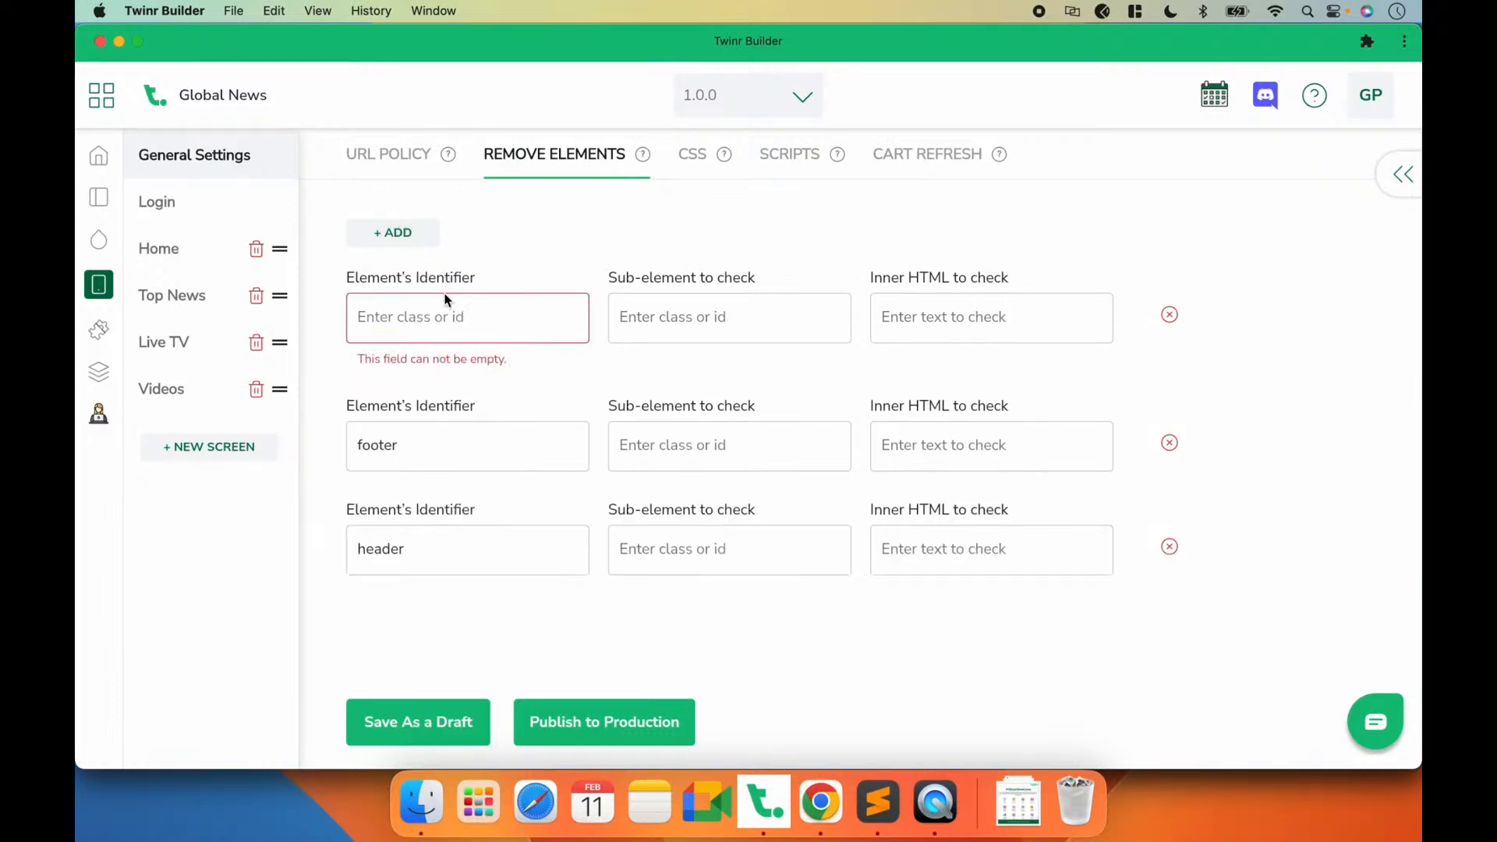
{"action": "type", "text": "."}
{"action": "type", "text": "l-navWrapper"}
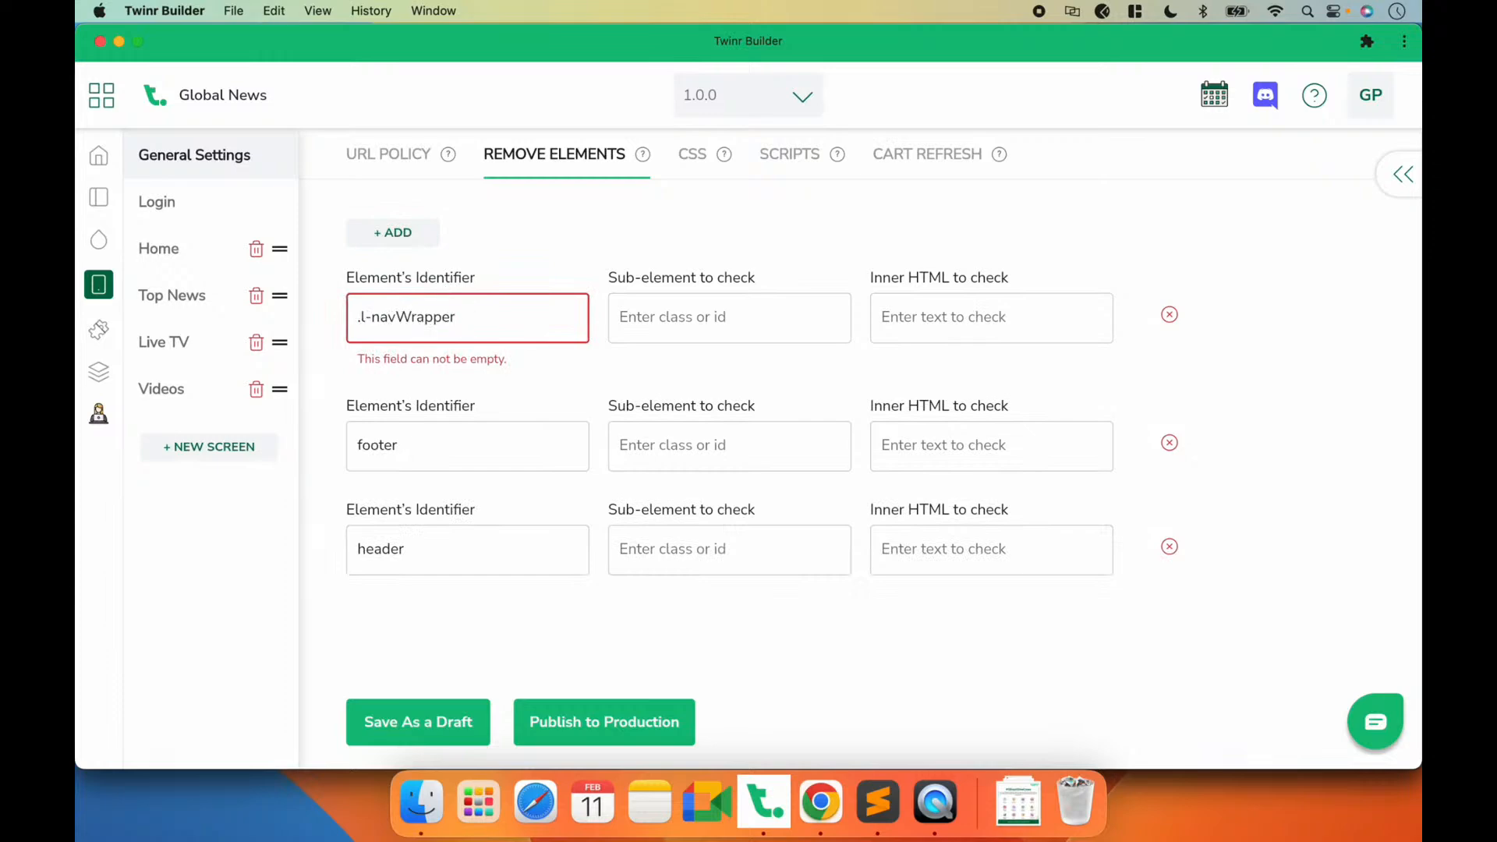
{"action": "key", "text": "super+Tab"}
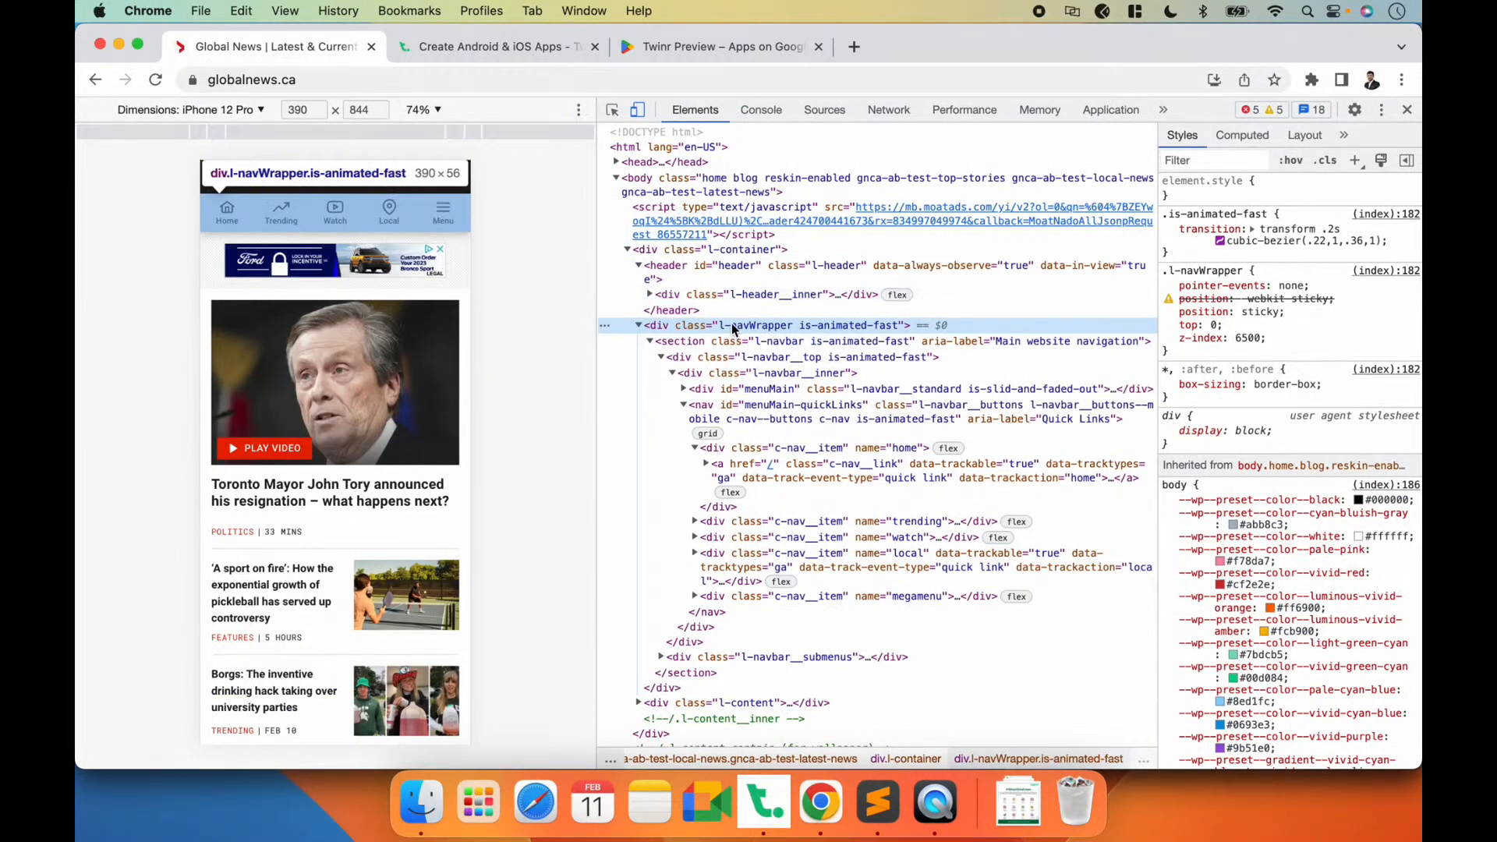
{"action": "key", "text": "super+Tab"}
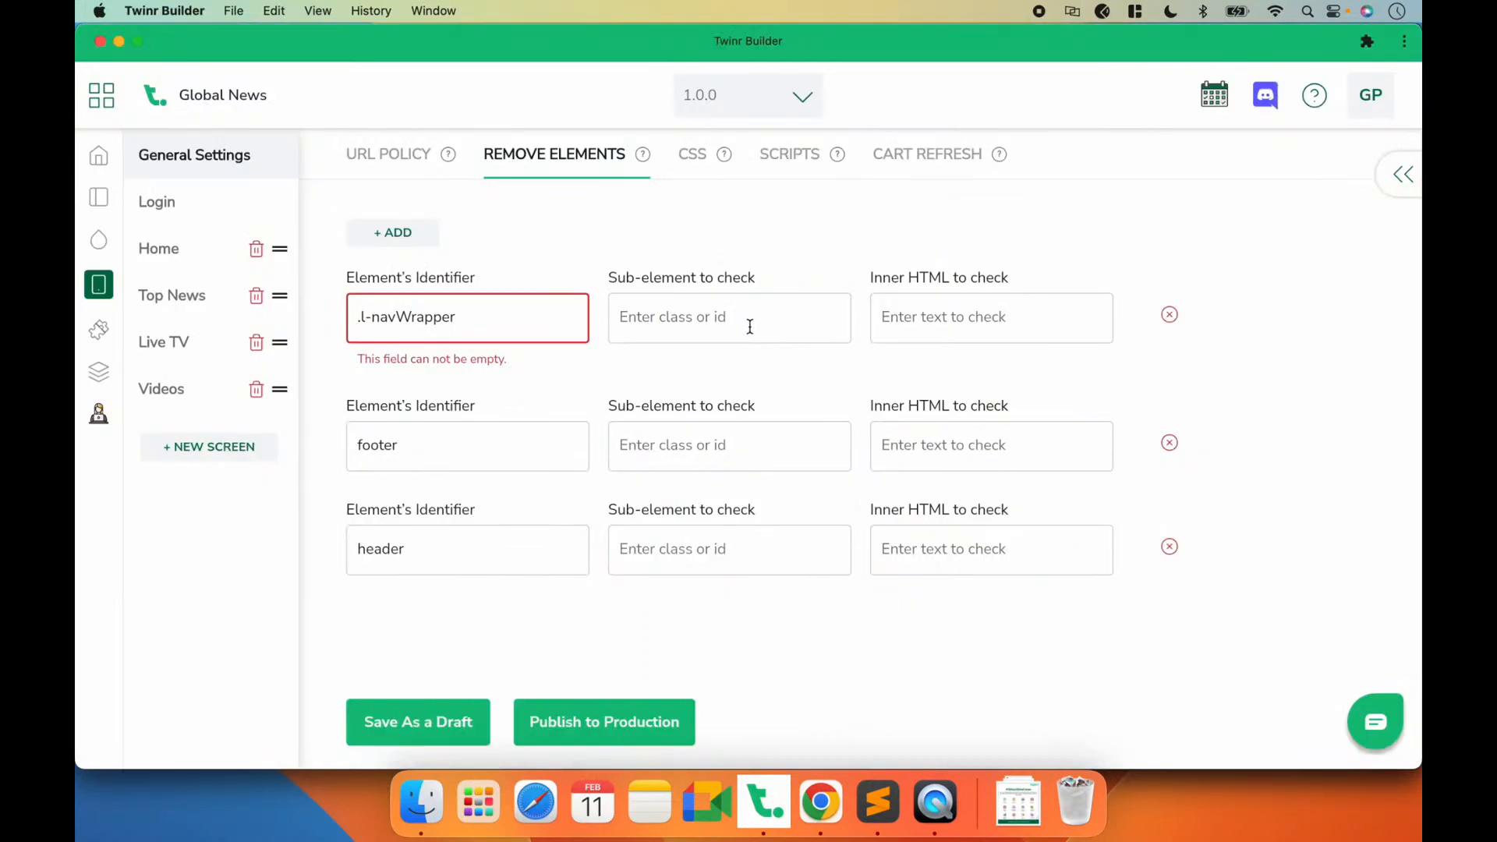
{"action": "left_click", "coordinate": [357, 318]}
{"action": "left_click", "coordinate": [433, 717]}
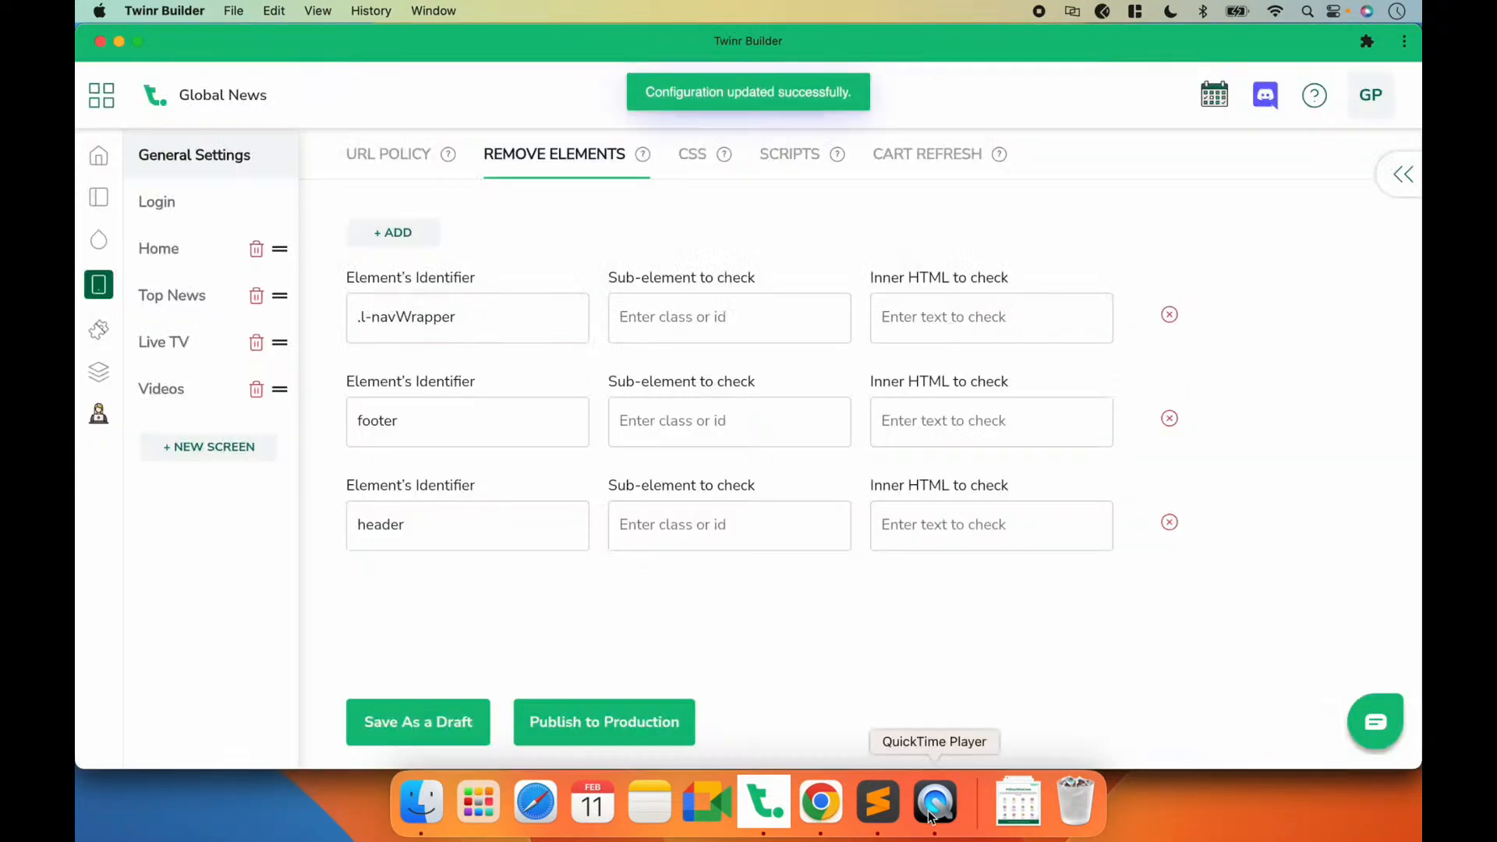
Step: Compare the app's Home and Live TV screens in QuickTime Player with the sticky quick-link menu of globalnews.ca in Chrome
{"action": "left_click", "coordinate": [933, 807]}
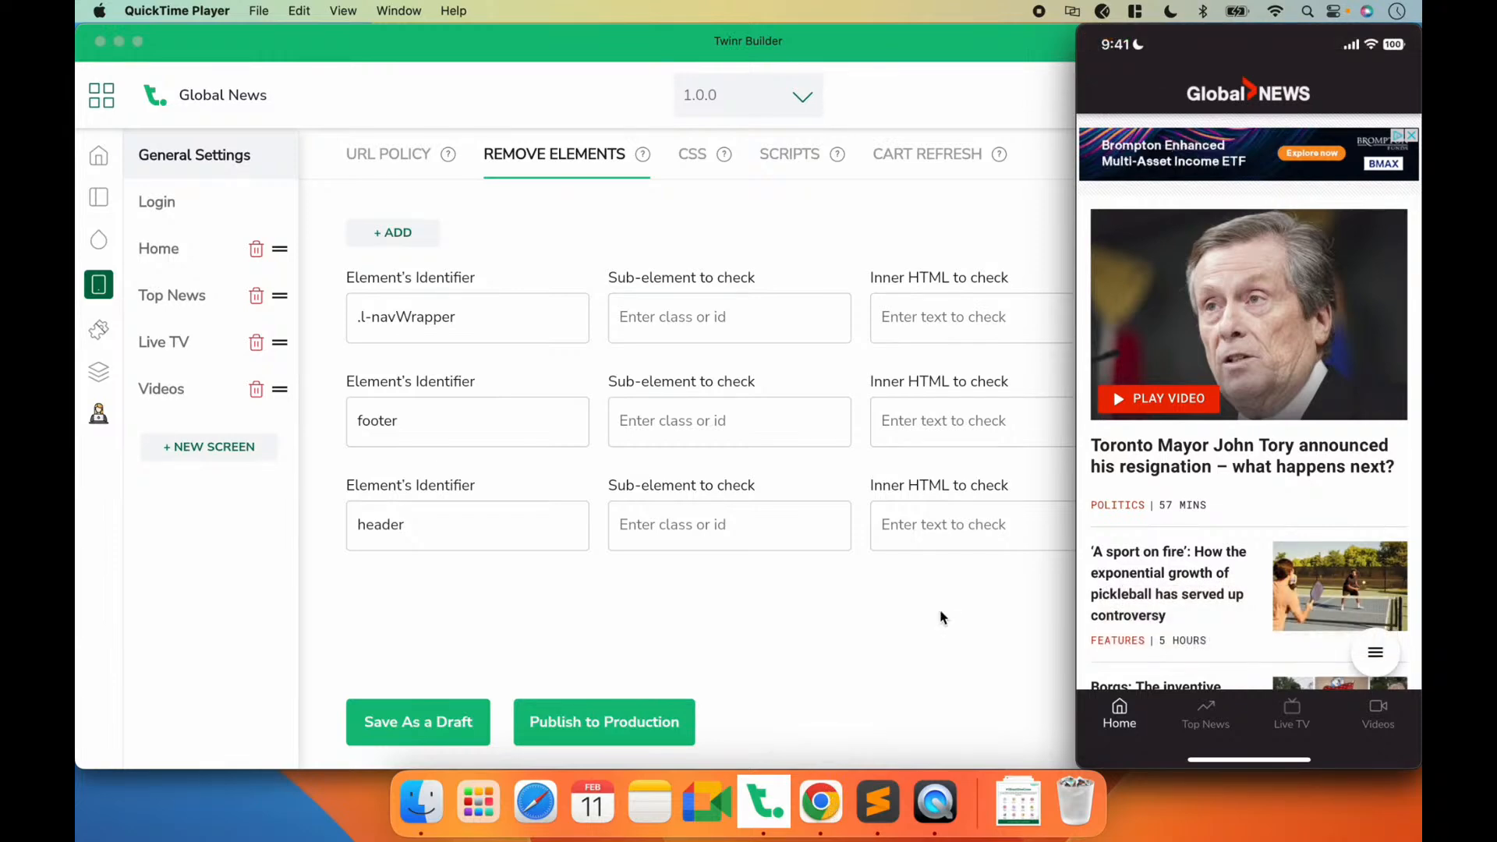
{"action": "left_click", "coordinate": [820, 802]}
{"action": "scroll", "coordinate": [348, 522], "scroll_direction": "down", "scroll_amount": 15}
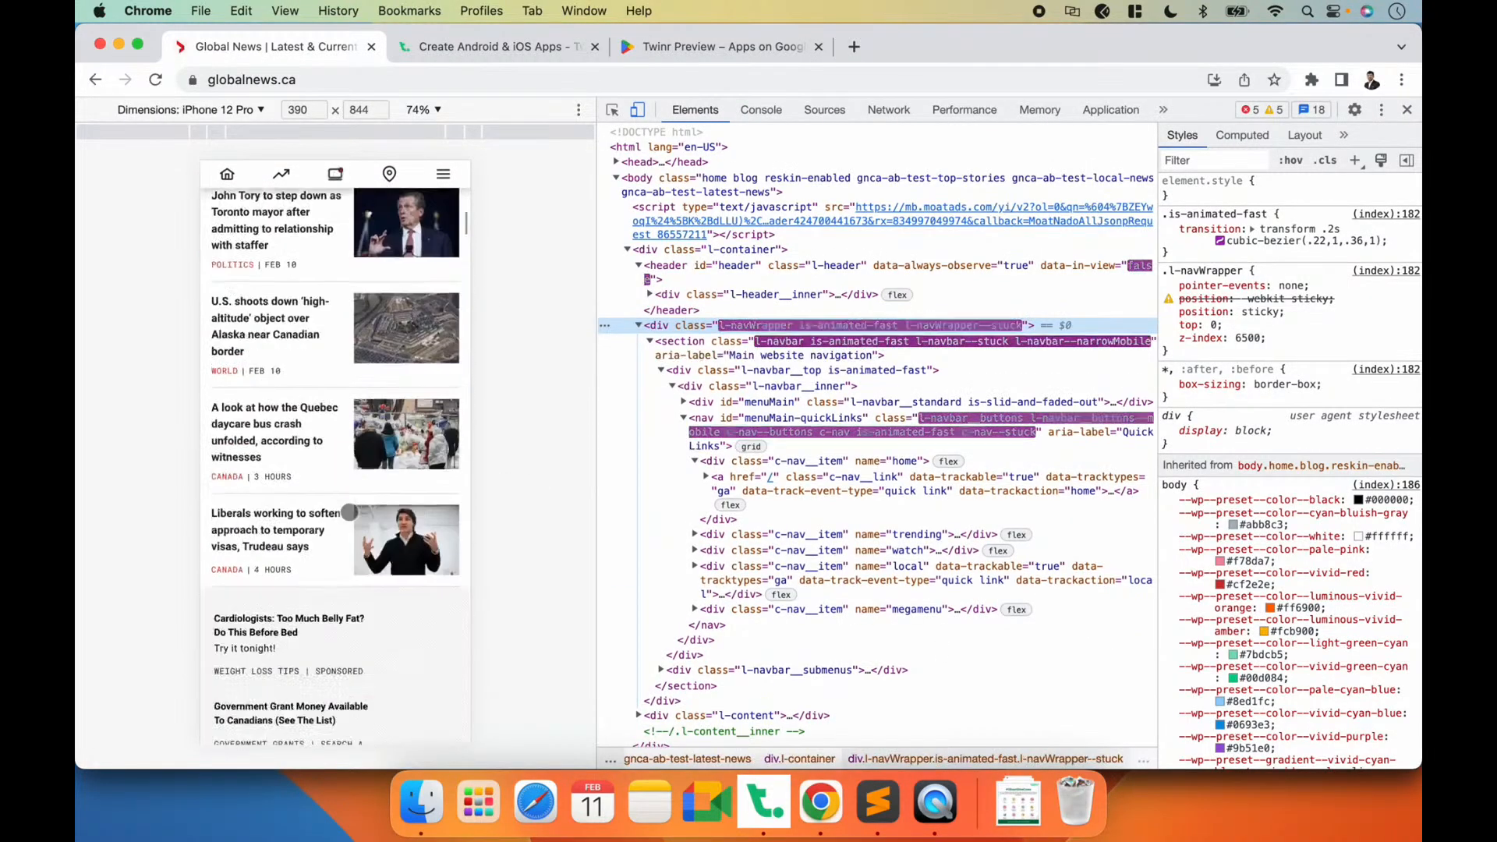
{"action": "scroll", "coordinate": [348, 522], "scroll_direction": "up", "scroll_amount": 15}
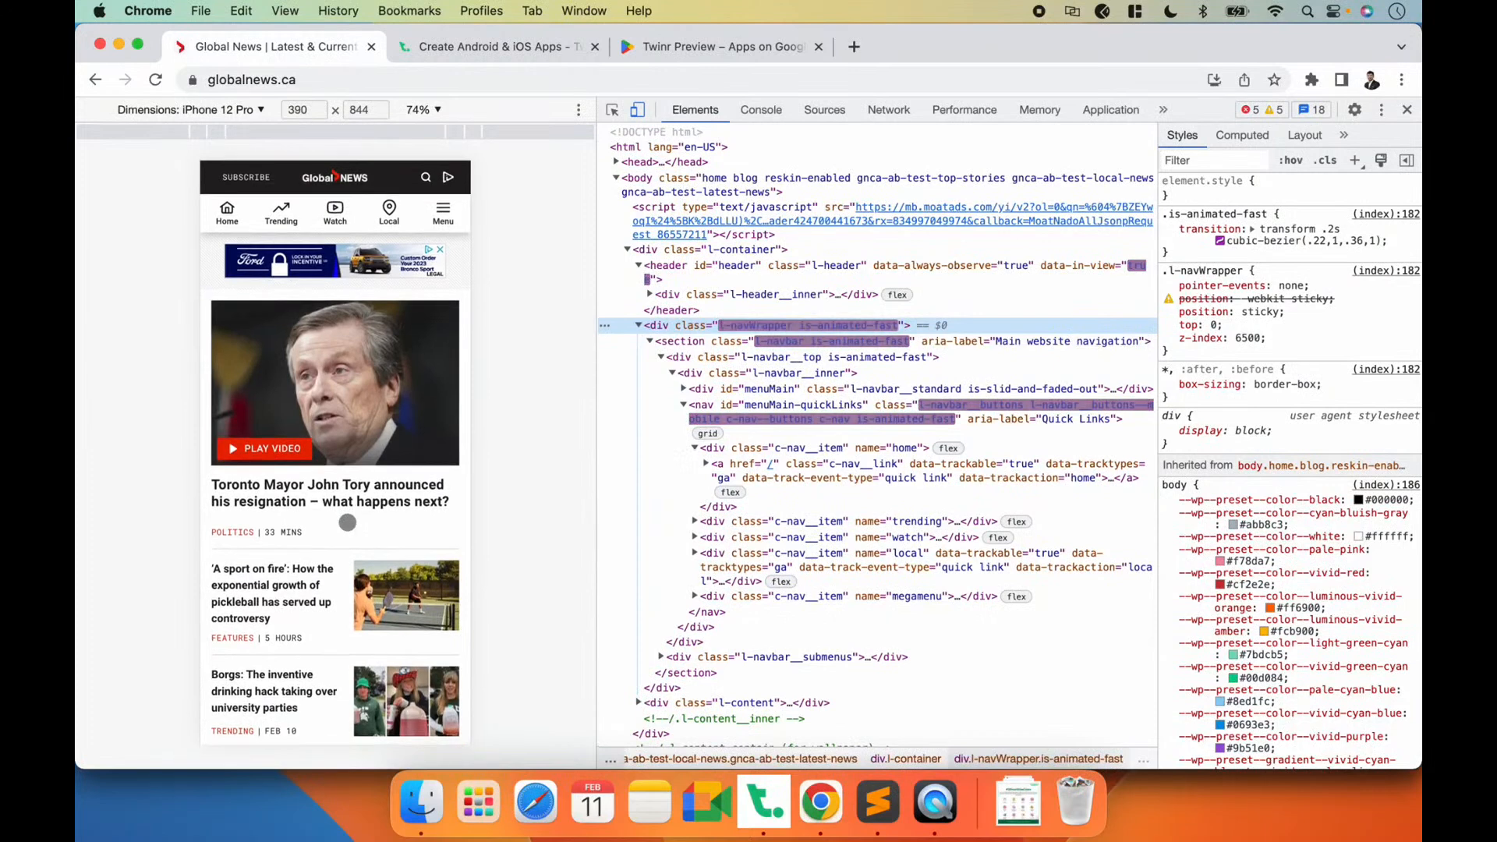
{"action": "left_click", "coordinate": [922, 792]}
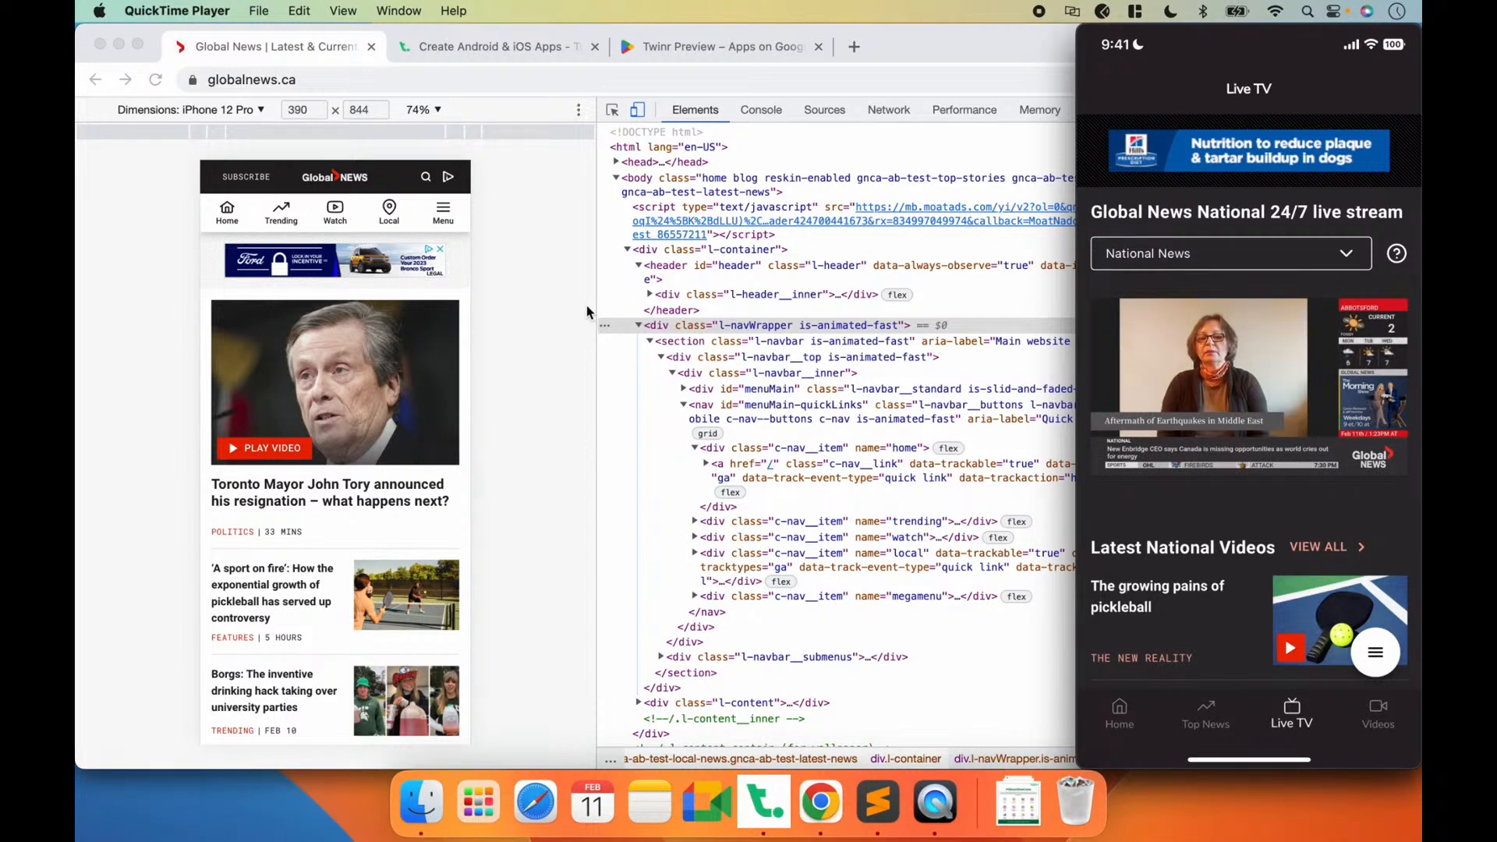
{"action": "left_click", "coordinate": [528, 396]}
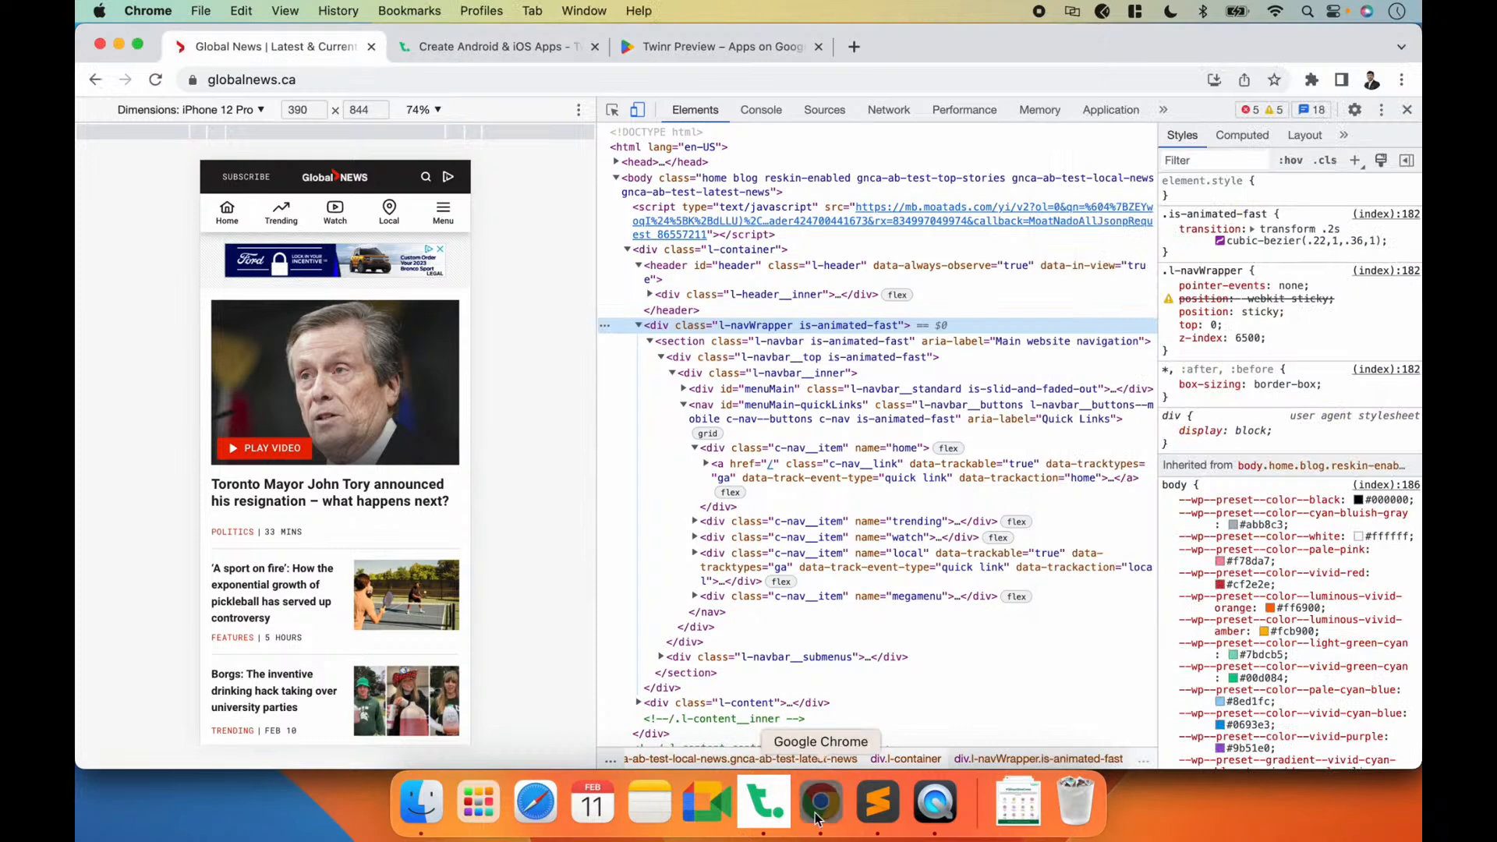
Step: Review the removed-elements list in Twinr Builder against the website in Chrome and the app's Home screen in QuickTime Player
{"action": "left_click", "coordinate": [780, 817]}
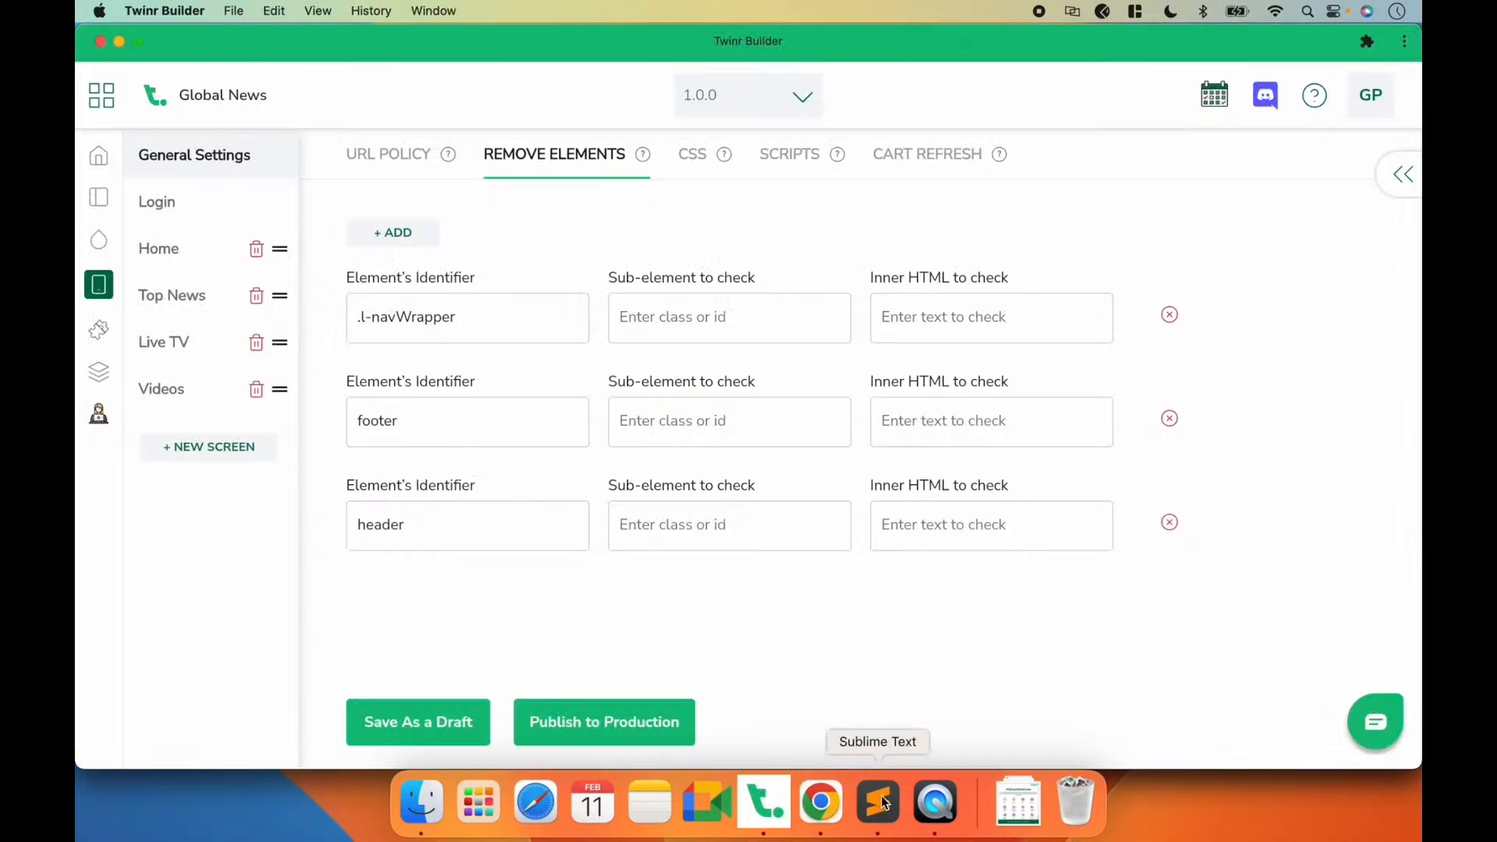
{"action": "left_click", "coordinate": [817, 810]}
{"action": "left_click", "coordinate": [935, 811]}
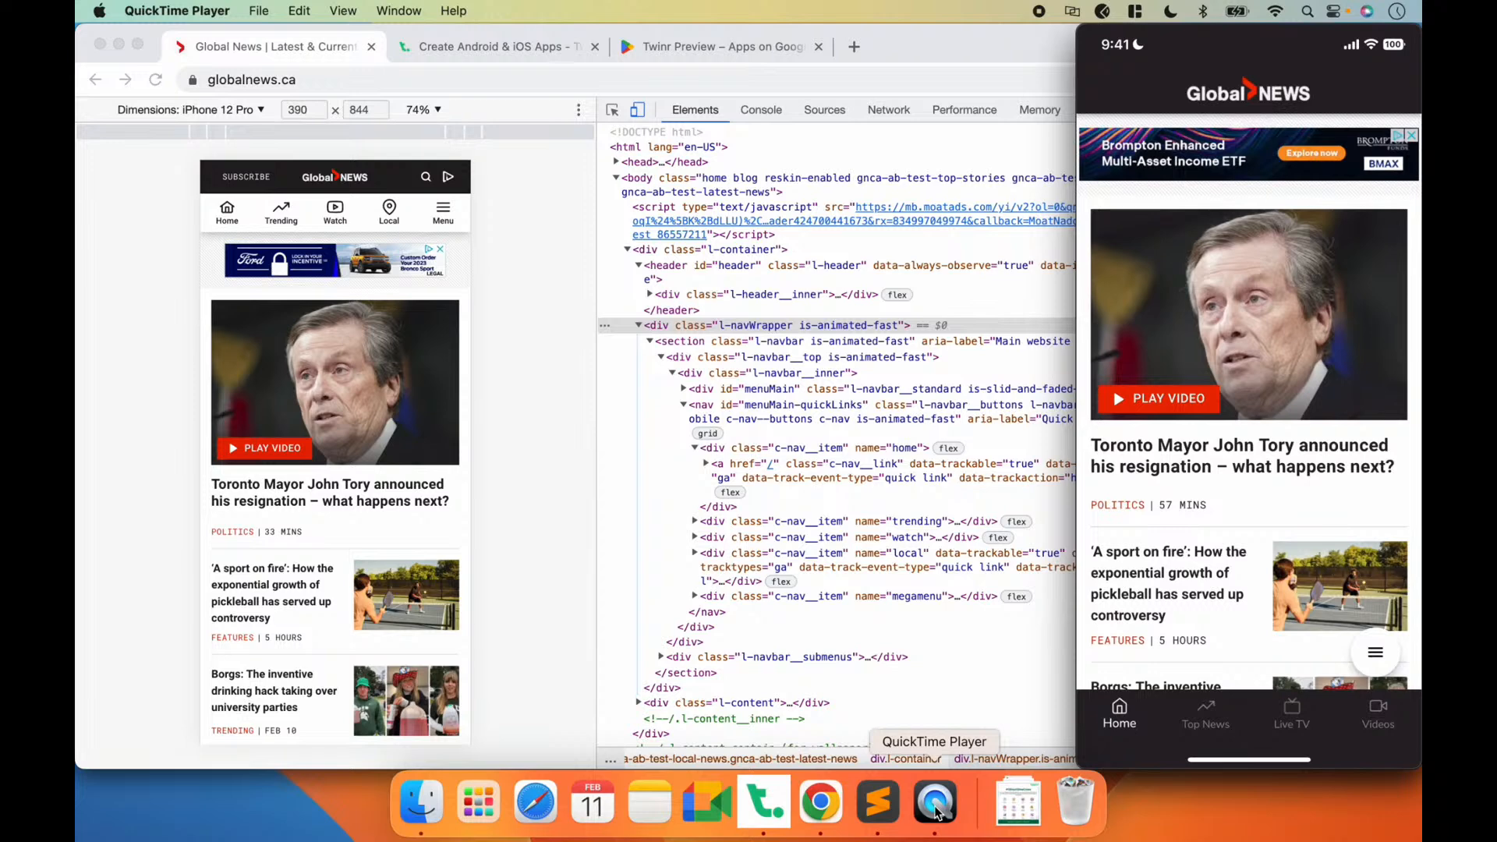
{"action": "left_click", "coordinate": [764, 811]}
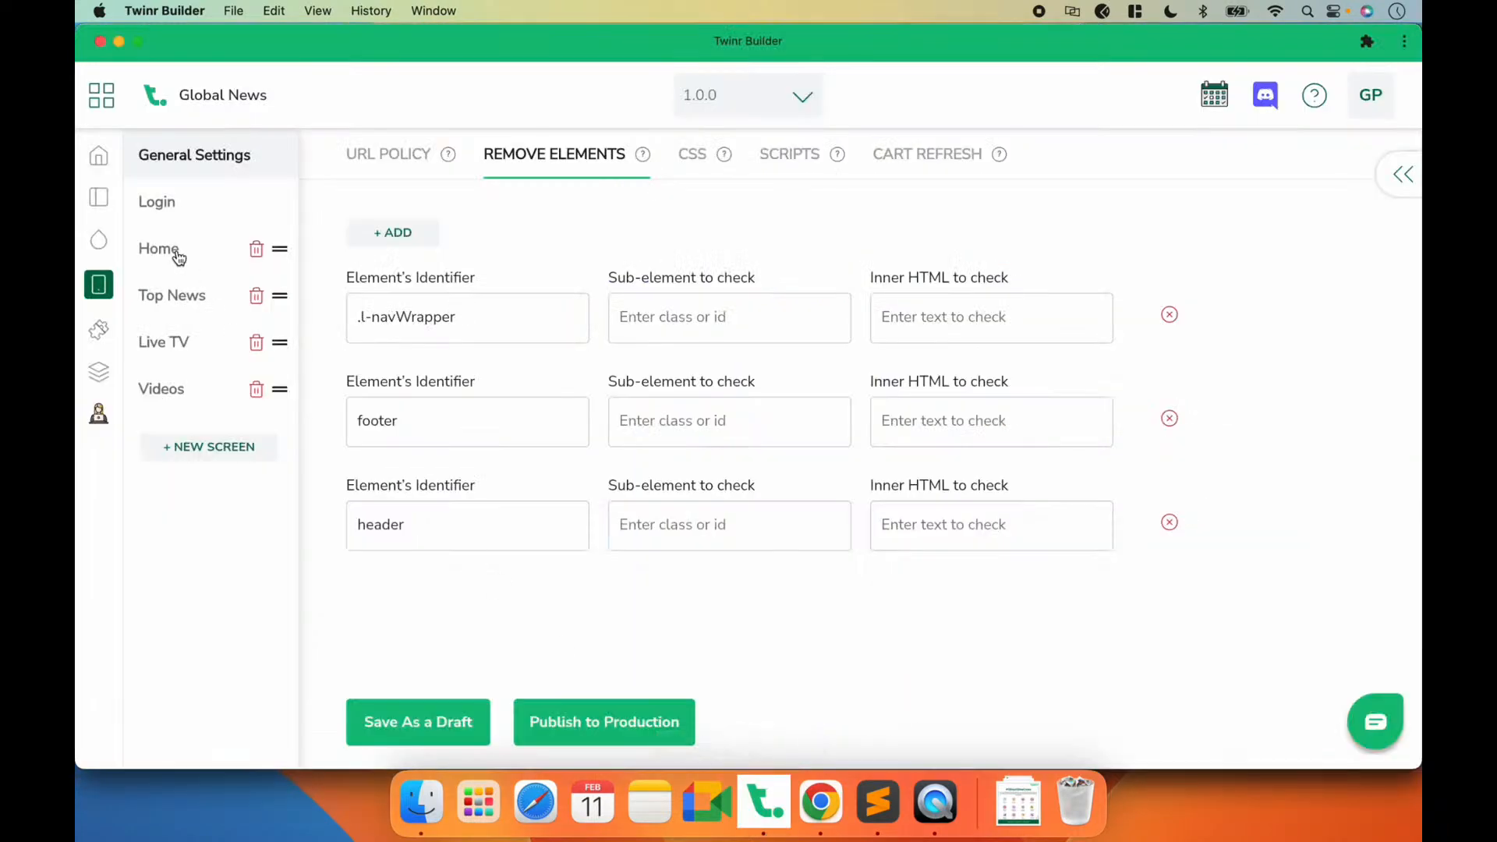
{"action": "key", "text": "super+Tab"}
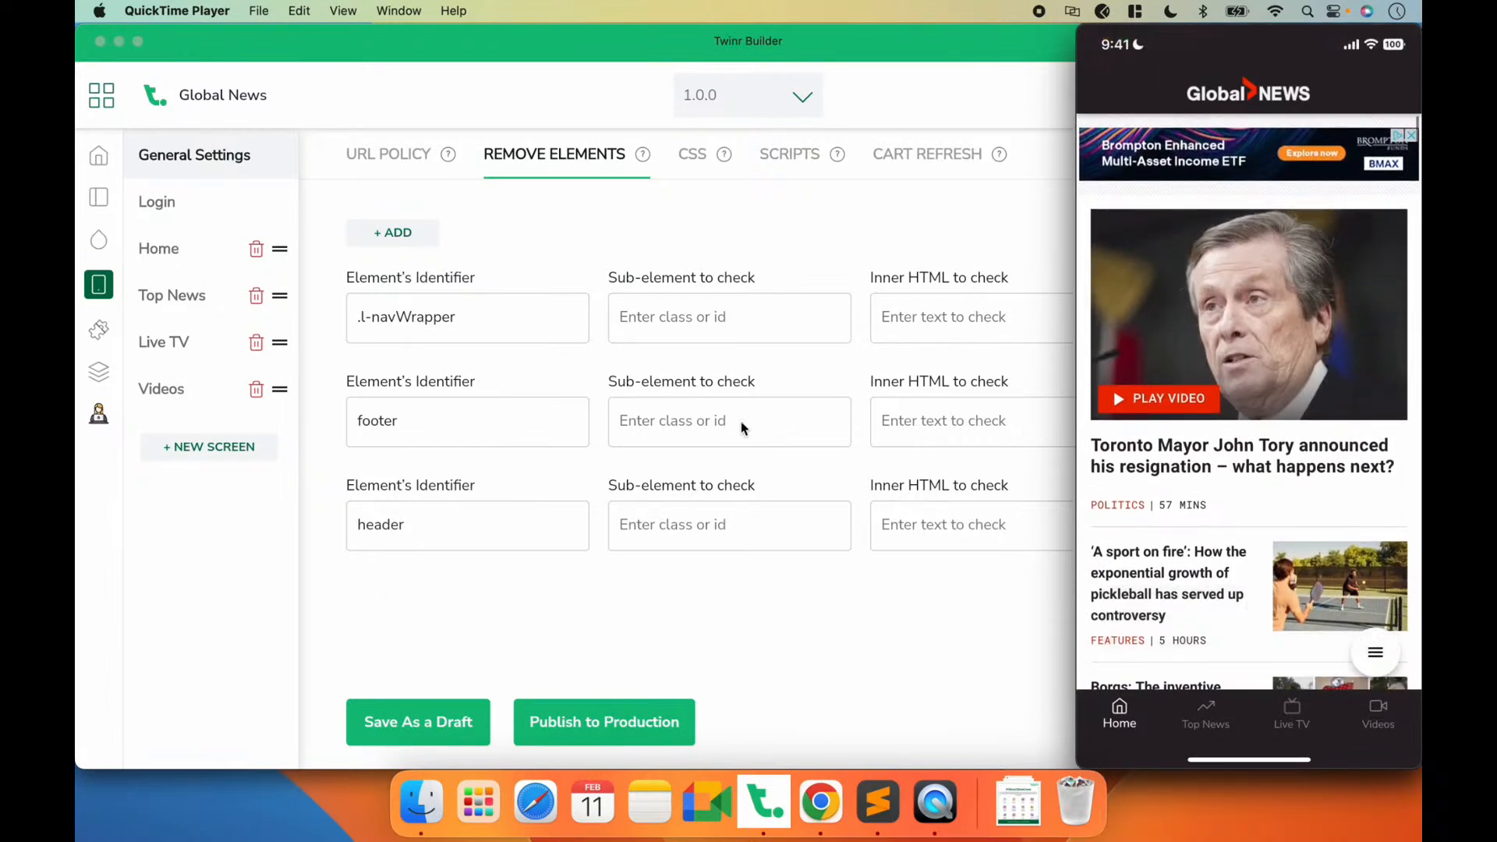
{"action": "left_click", "coordinate": [553, 200]}
Step: Start a Native Link Sharing button among the right side buttons of the Home screen's navigation bar
{"action": "left_click", "coordinate": [162, 256]}
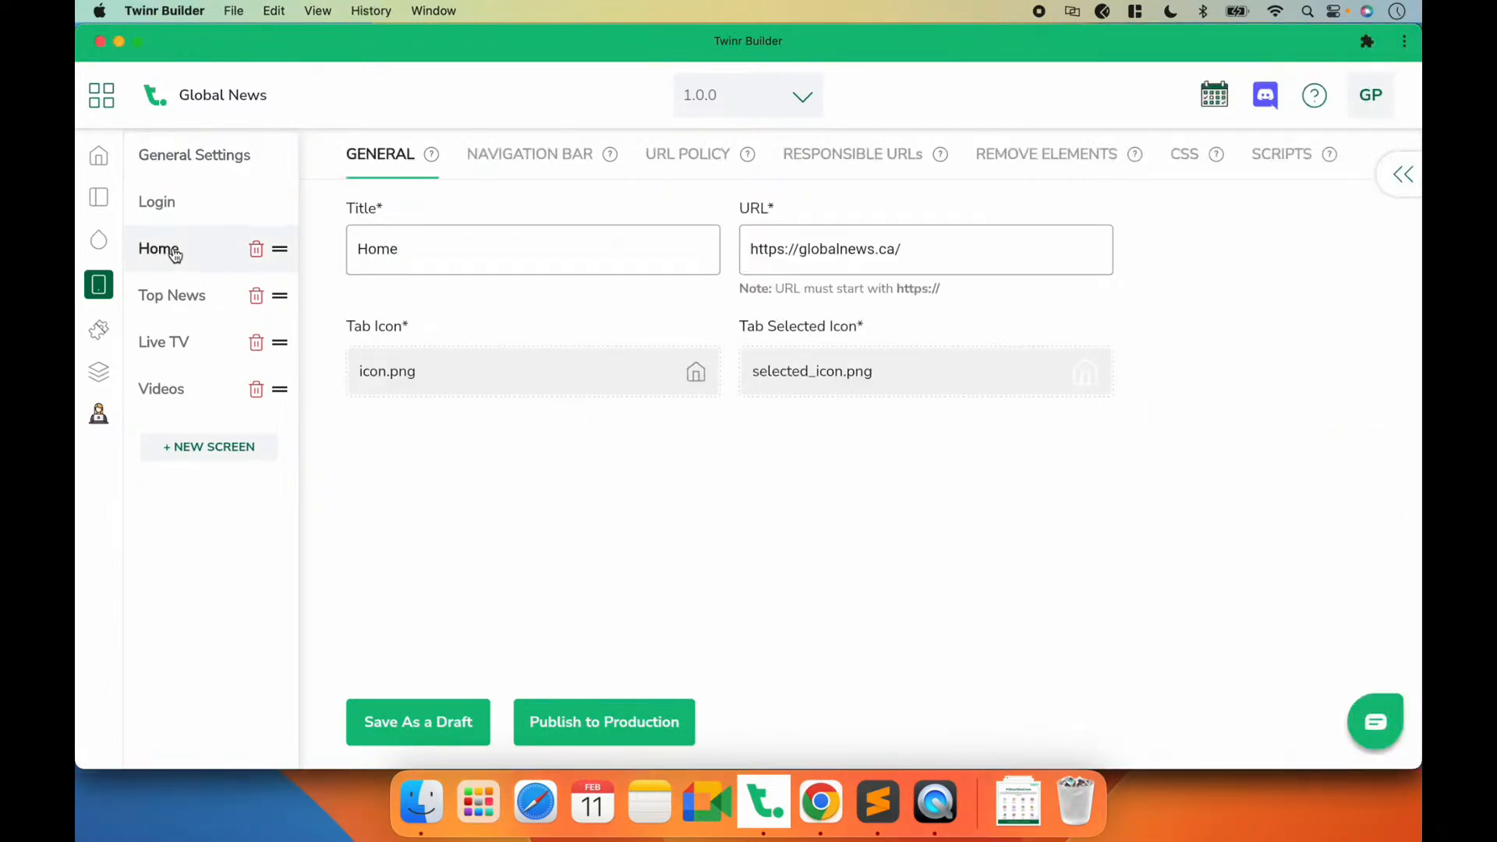
{"action": "left_click", "coordinate": [542, 154]}
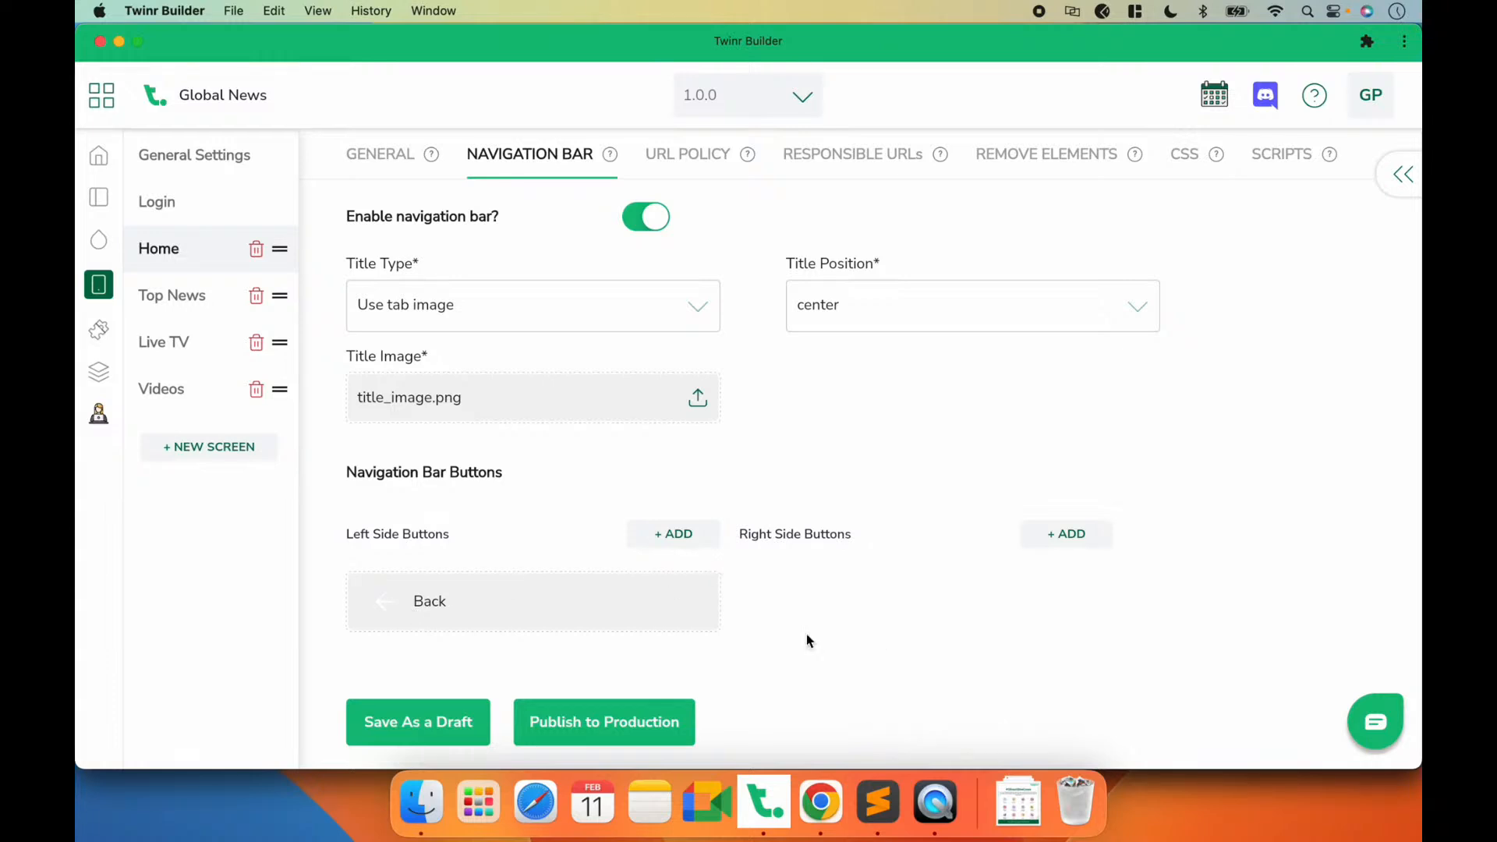
{"action": "left_click", "coordinate": [935, 802]}
{"action": "left_click", "coordinate": [855, 608]}
{"action": "left_click", "coordinate": [1067, 534]}
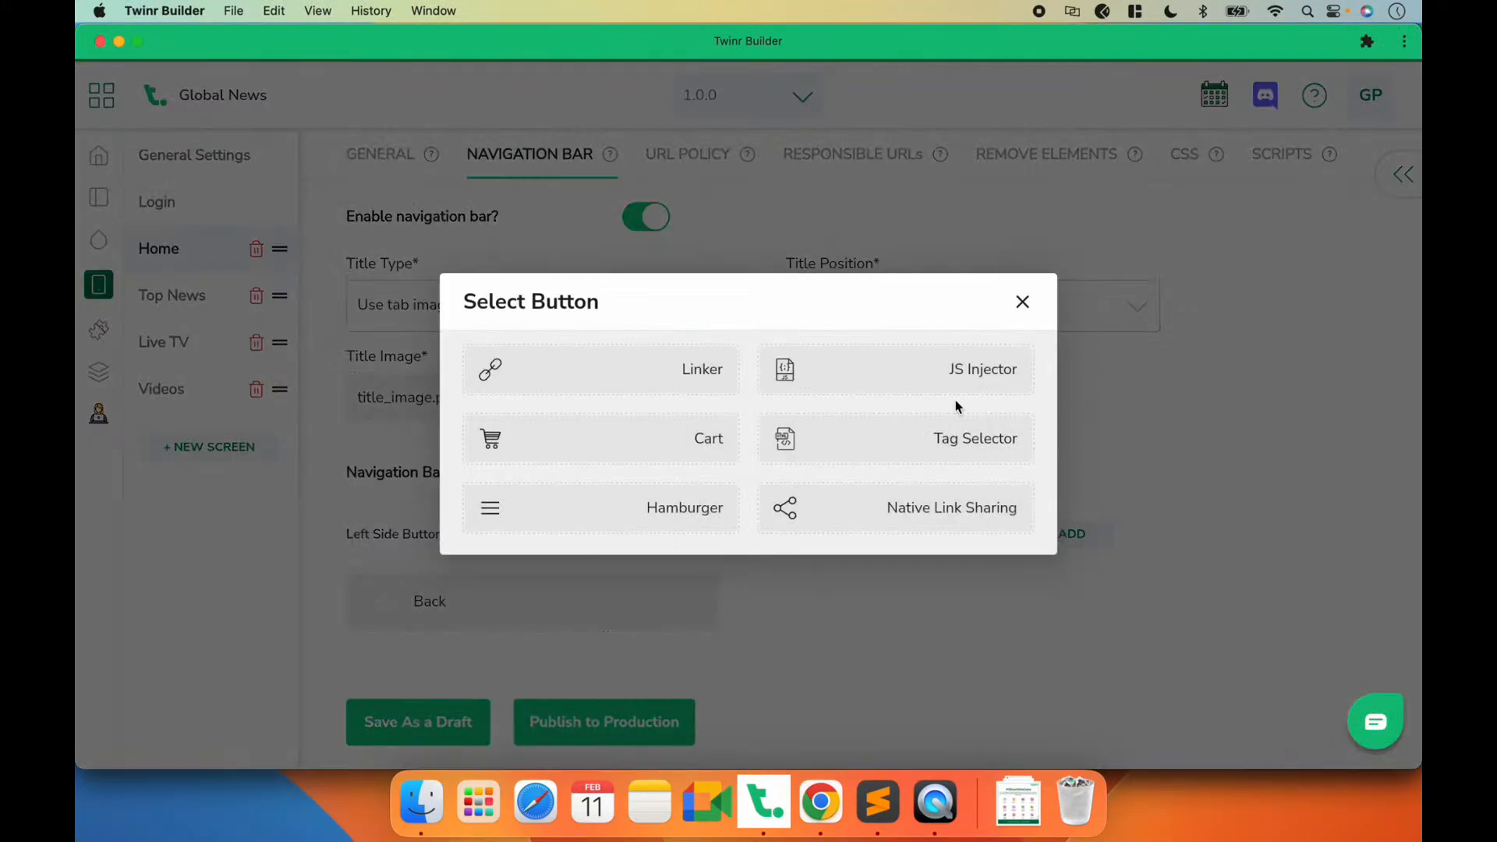
{"action": "left_click", "coordinate": [859, 508]}
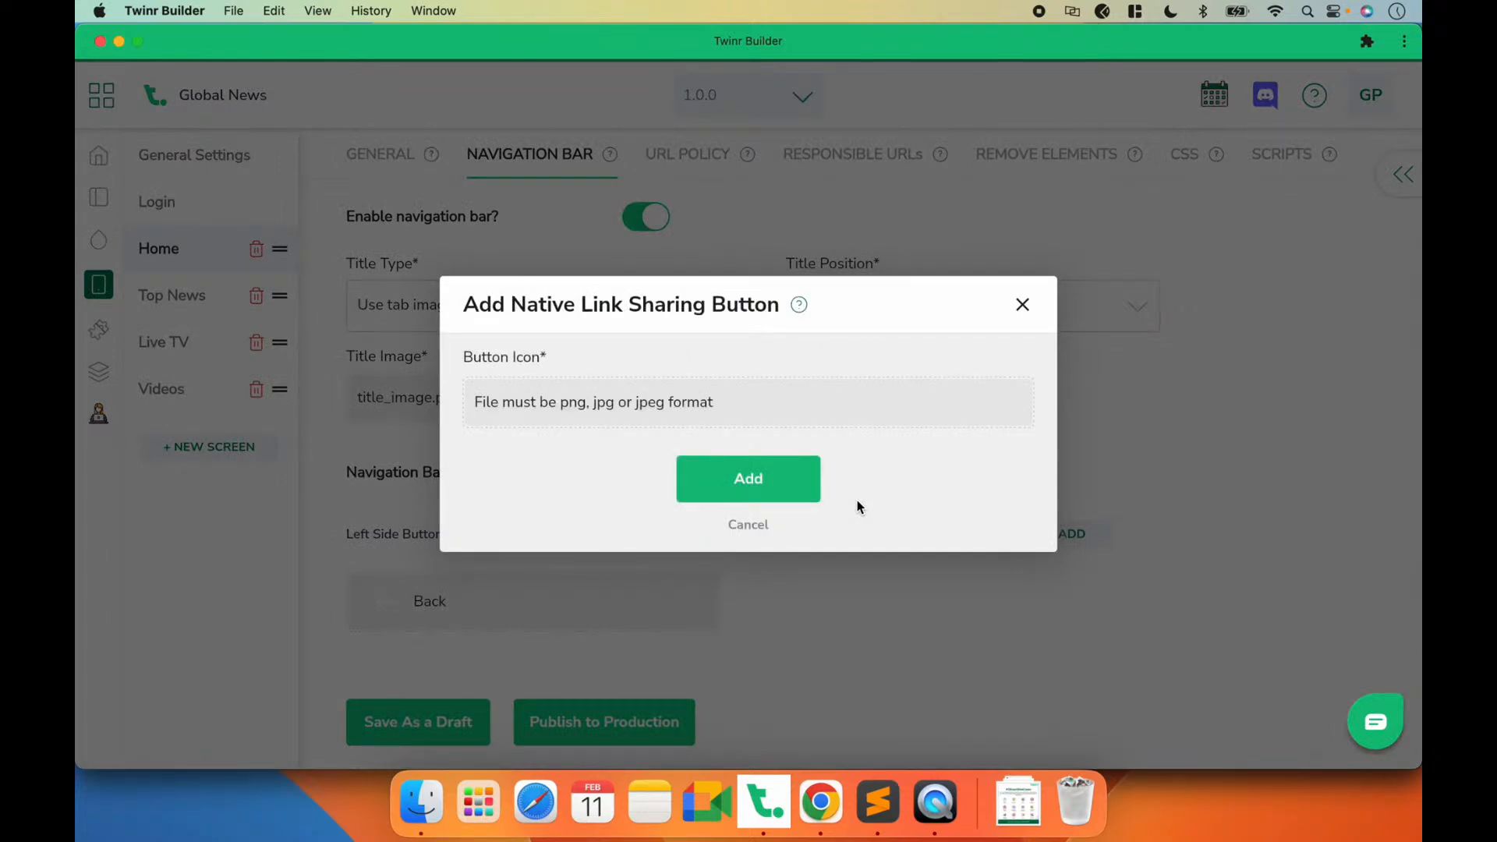
Step: Give the sharing button the ic-share icon in #ffffff, add it to the Home screen and save as a draft
{"action": "left_click", "coordinate": [545, 394]}
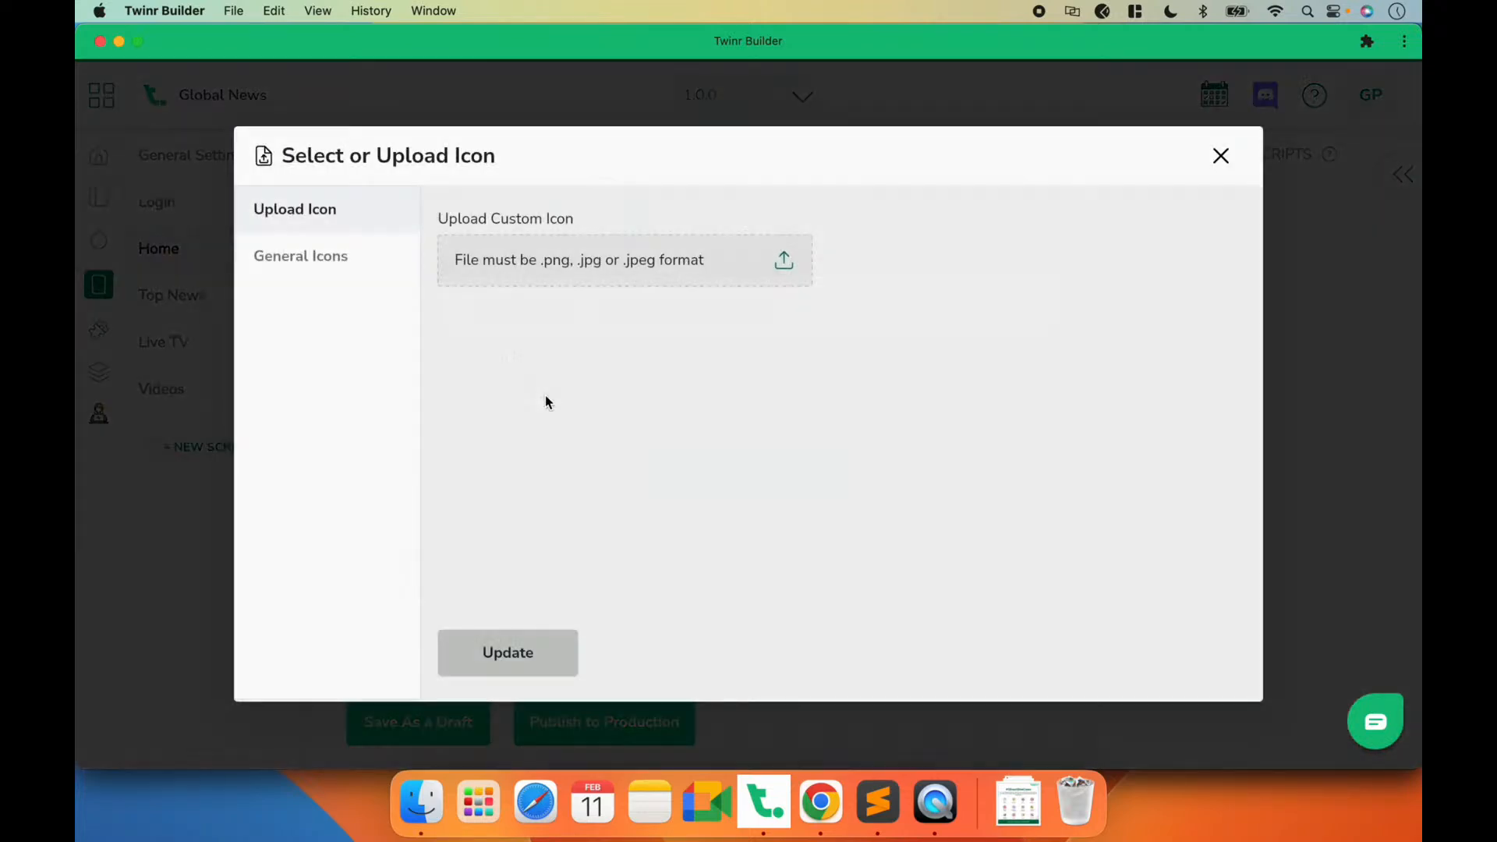
{"action": "left_click", "coordinate": [382, 267]}
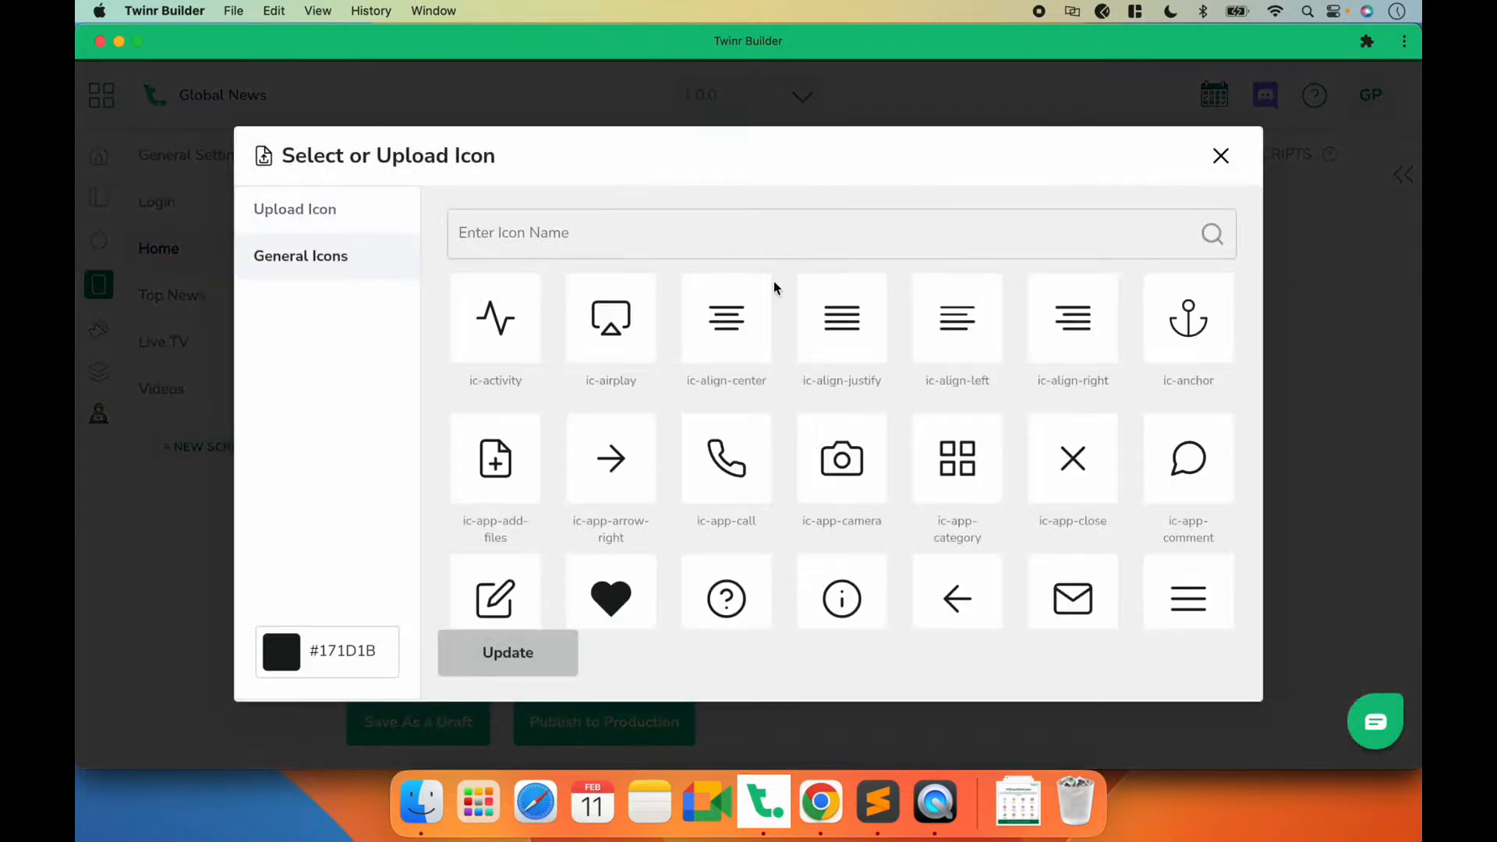
{"action": "left_click", "coordinate": [742, 224]}
{"action": "type", "text": "sh"}
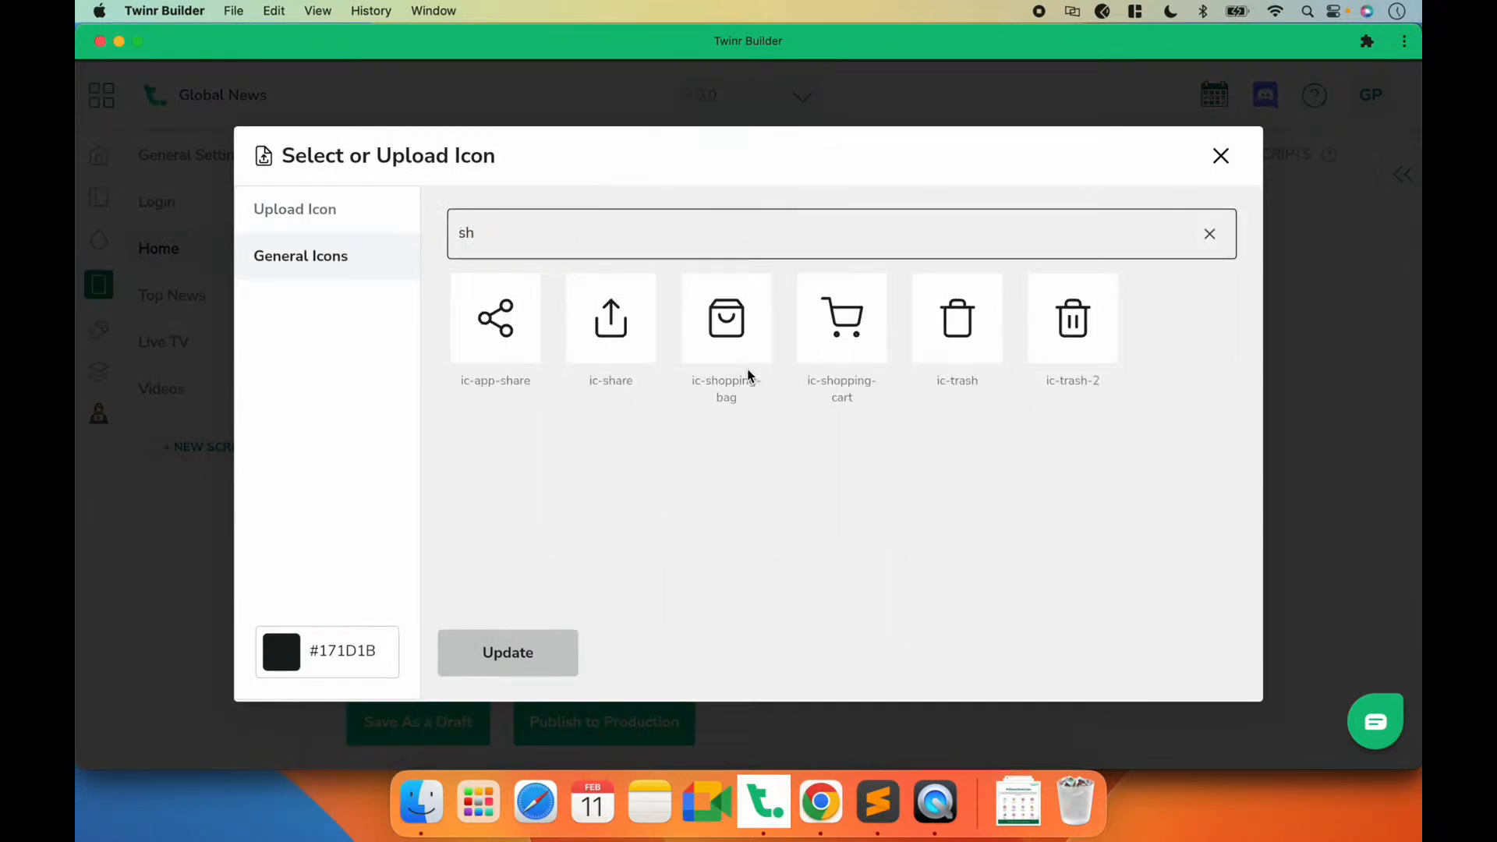
{"action": "left_click", "coordinate": [598, 320]}
{"action": "double_click", "coordinate": [351, 653]}
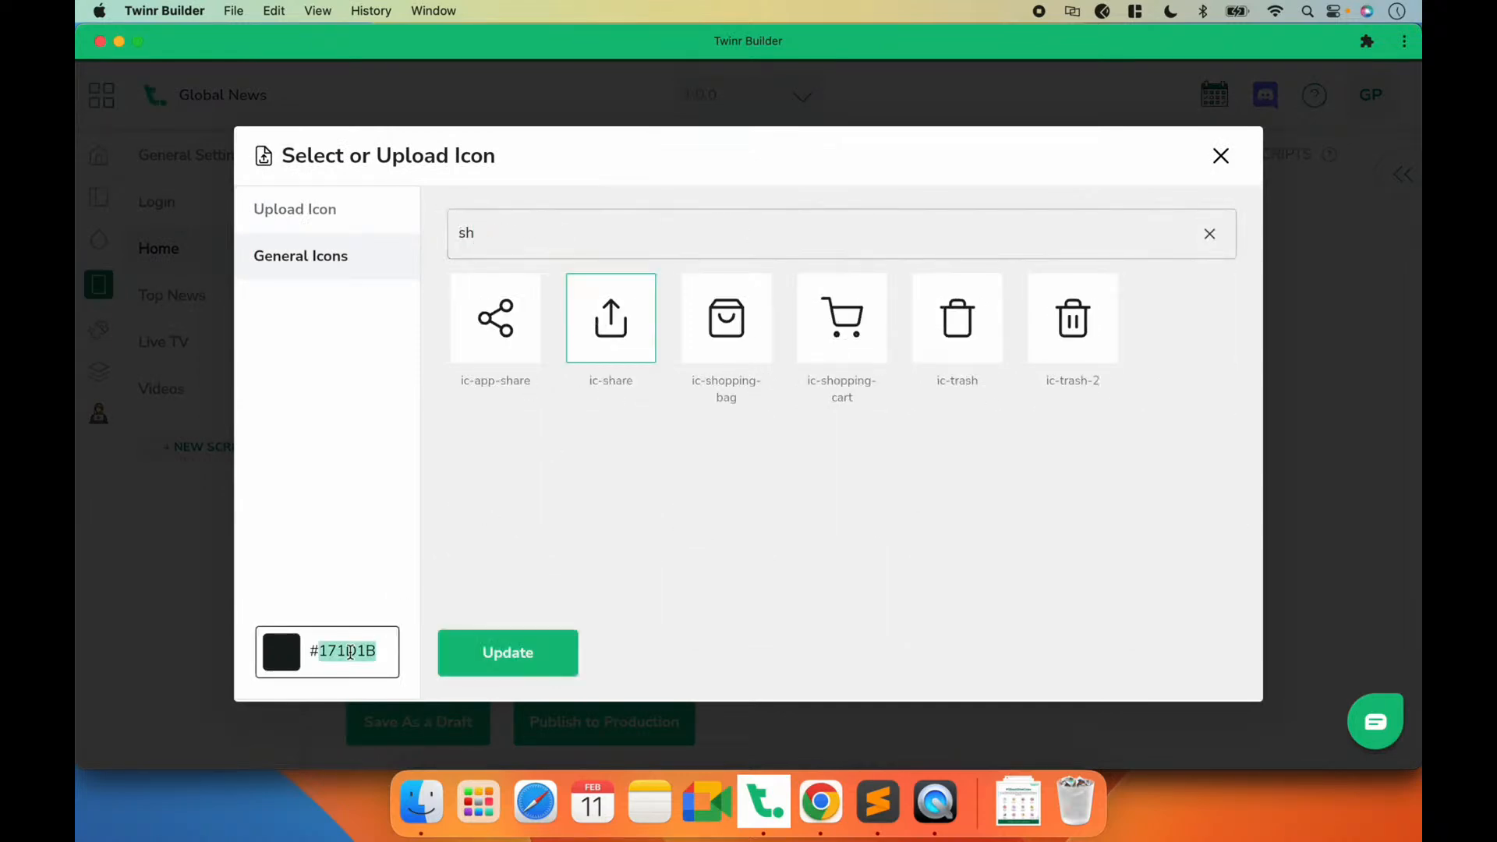
{"action": "type", "text": "ffffff"}
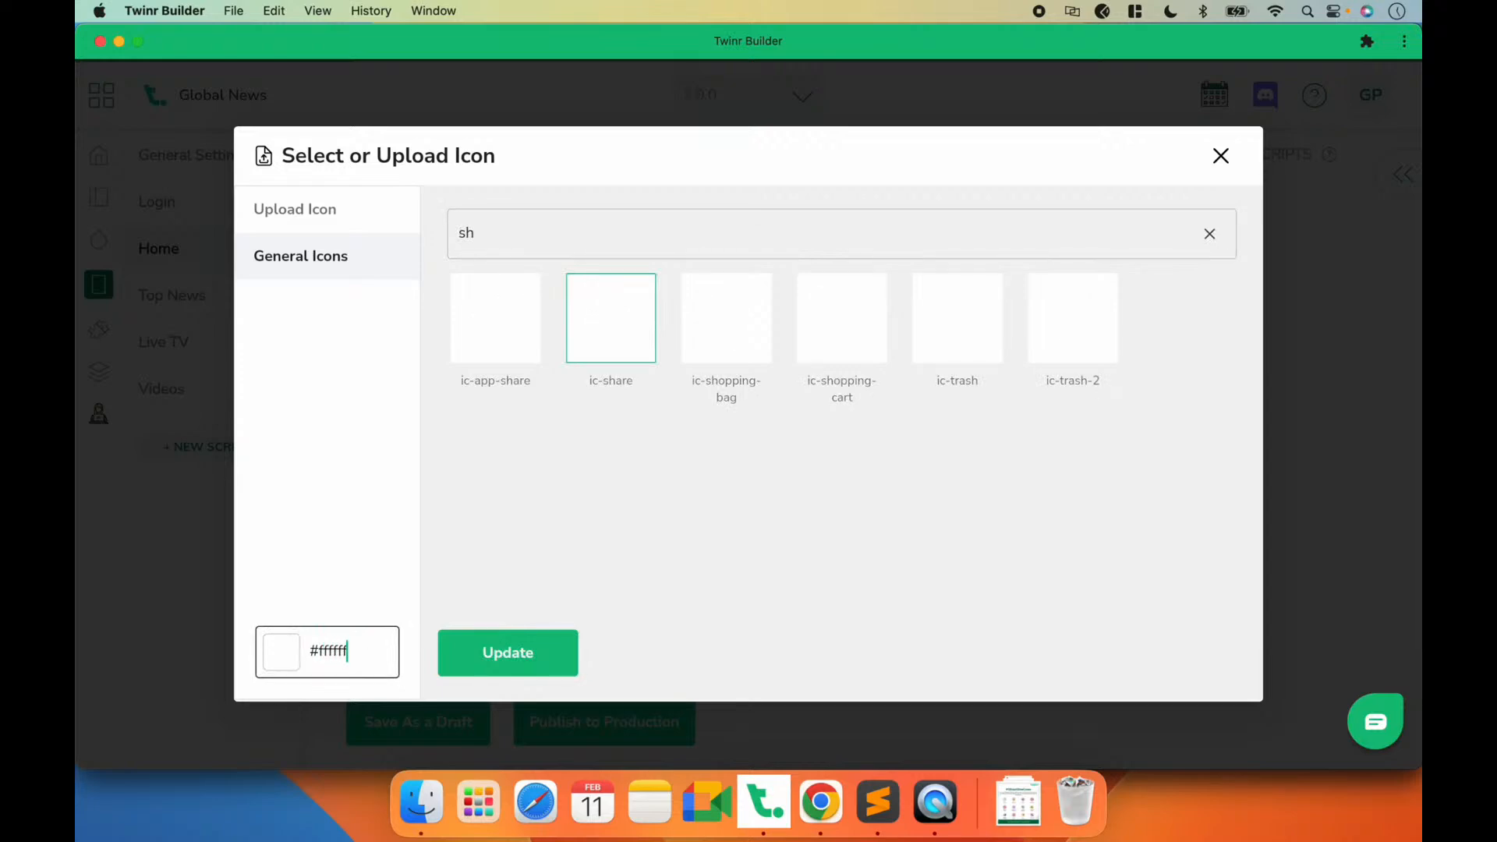
{"action": "left_click", "coordinate": [541, 658]}
{"action": "left_click", "coordinate": [748, 478]}
{"action": "left_click", "coordinate": [434, 728]}
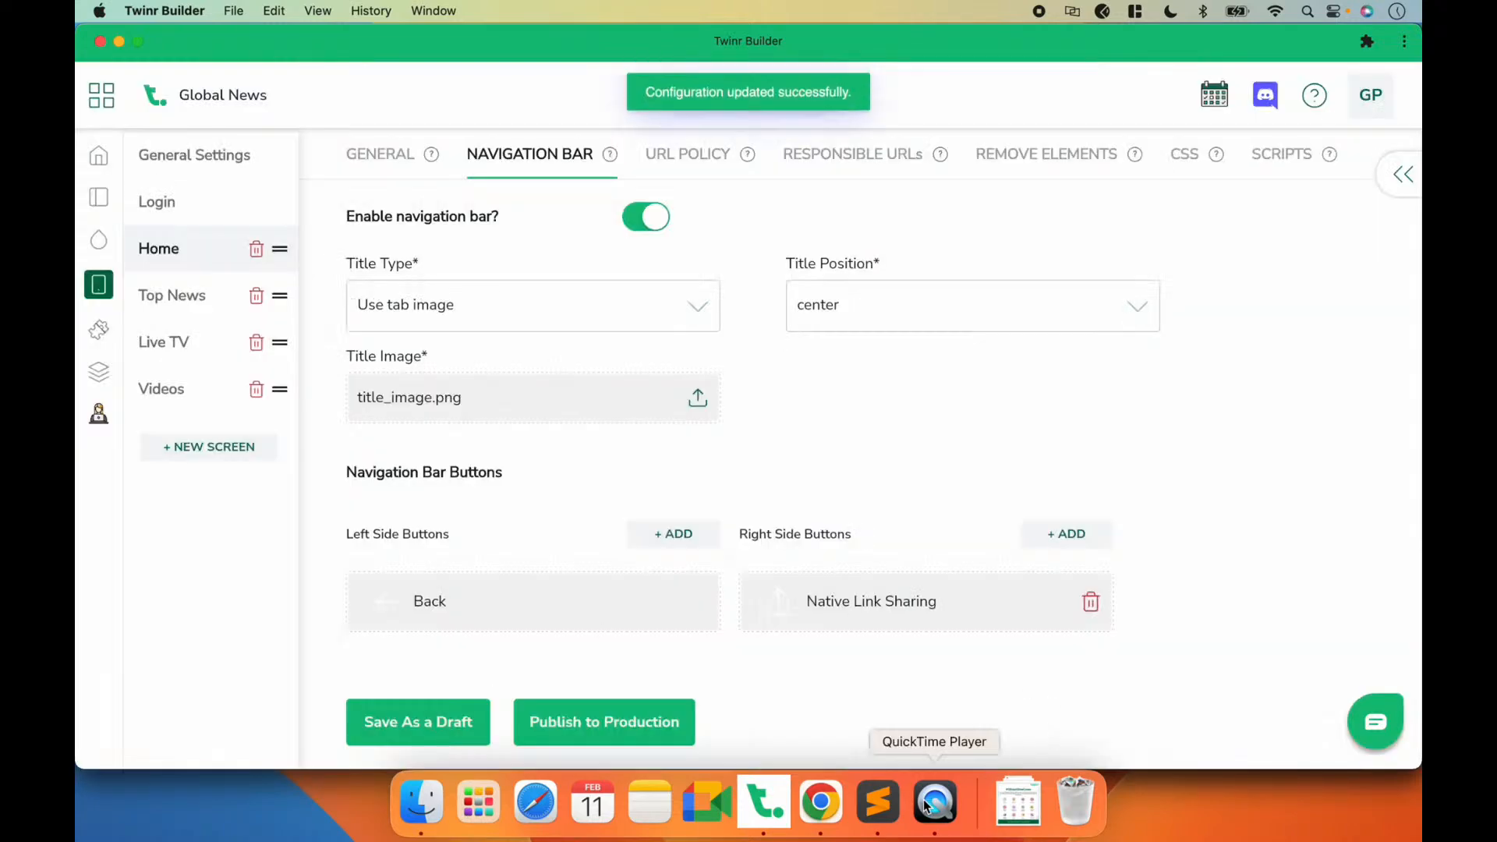
Step: Preview article sharing and the Top News screen on the phone in QuickTime Player and return to Twinr Builder
{"action": "left_click", "coordinate": [939, 803]}
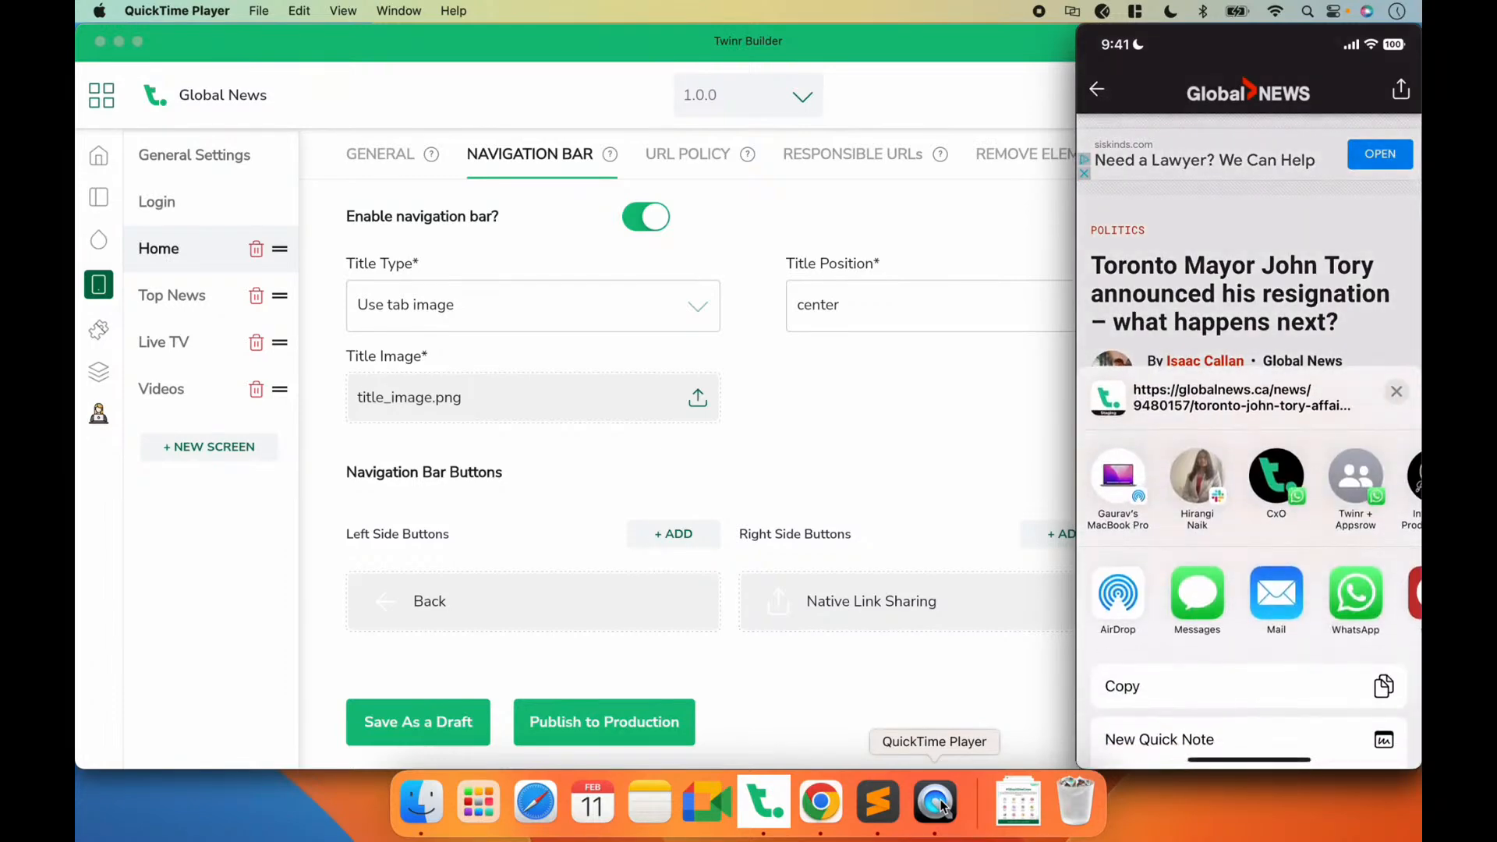
{"action": "mouse_move", "coordinate": [1199, 623]}
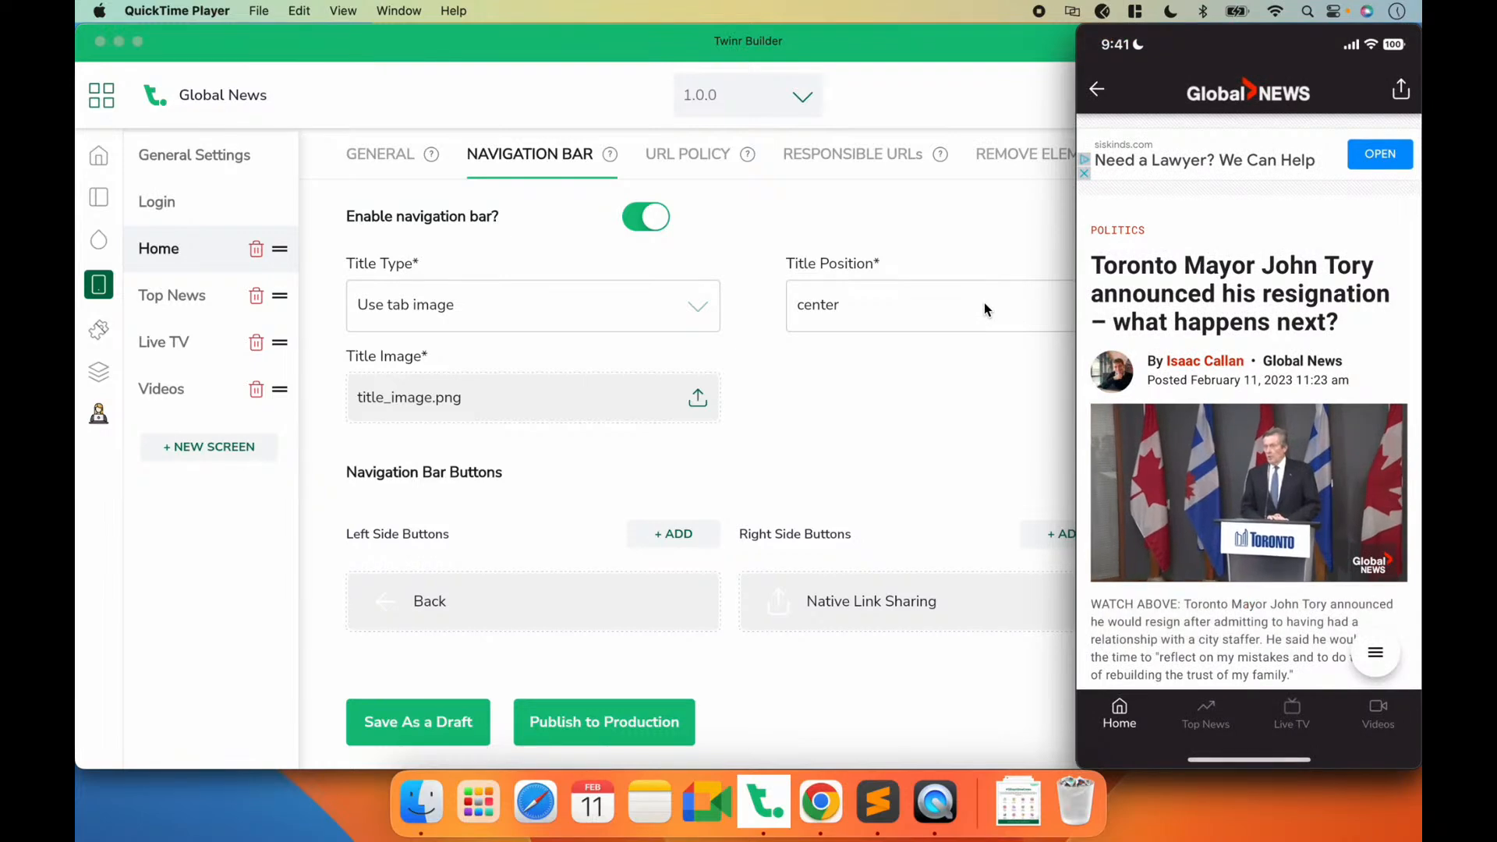
{"action": "left_click", "coordinate": [894, 423]}
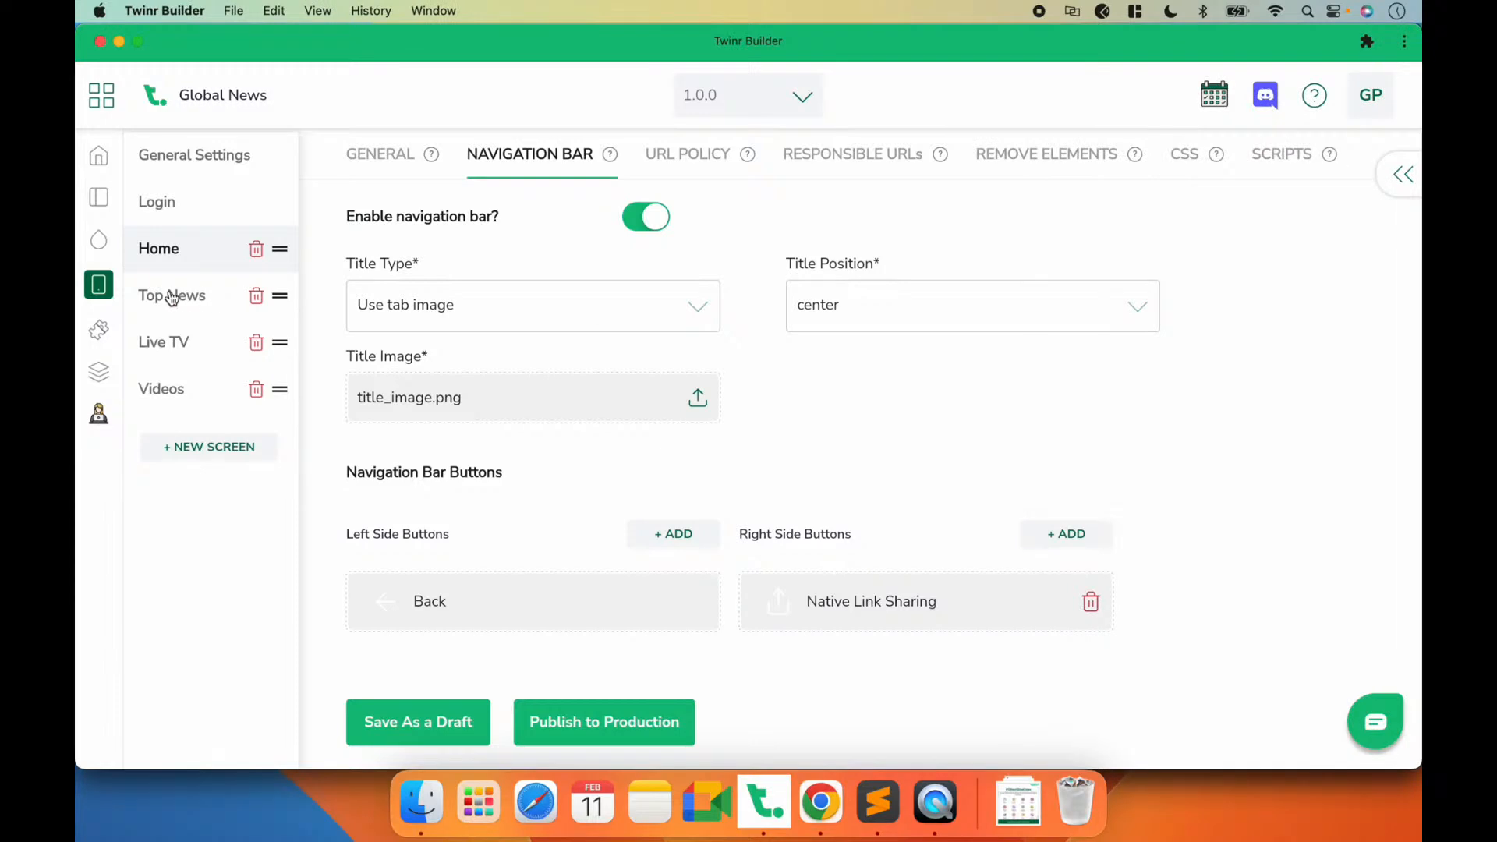
{"action": "left_click", "coordinate": [939, 810]}
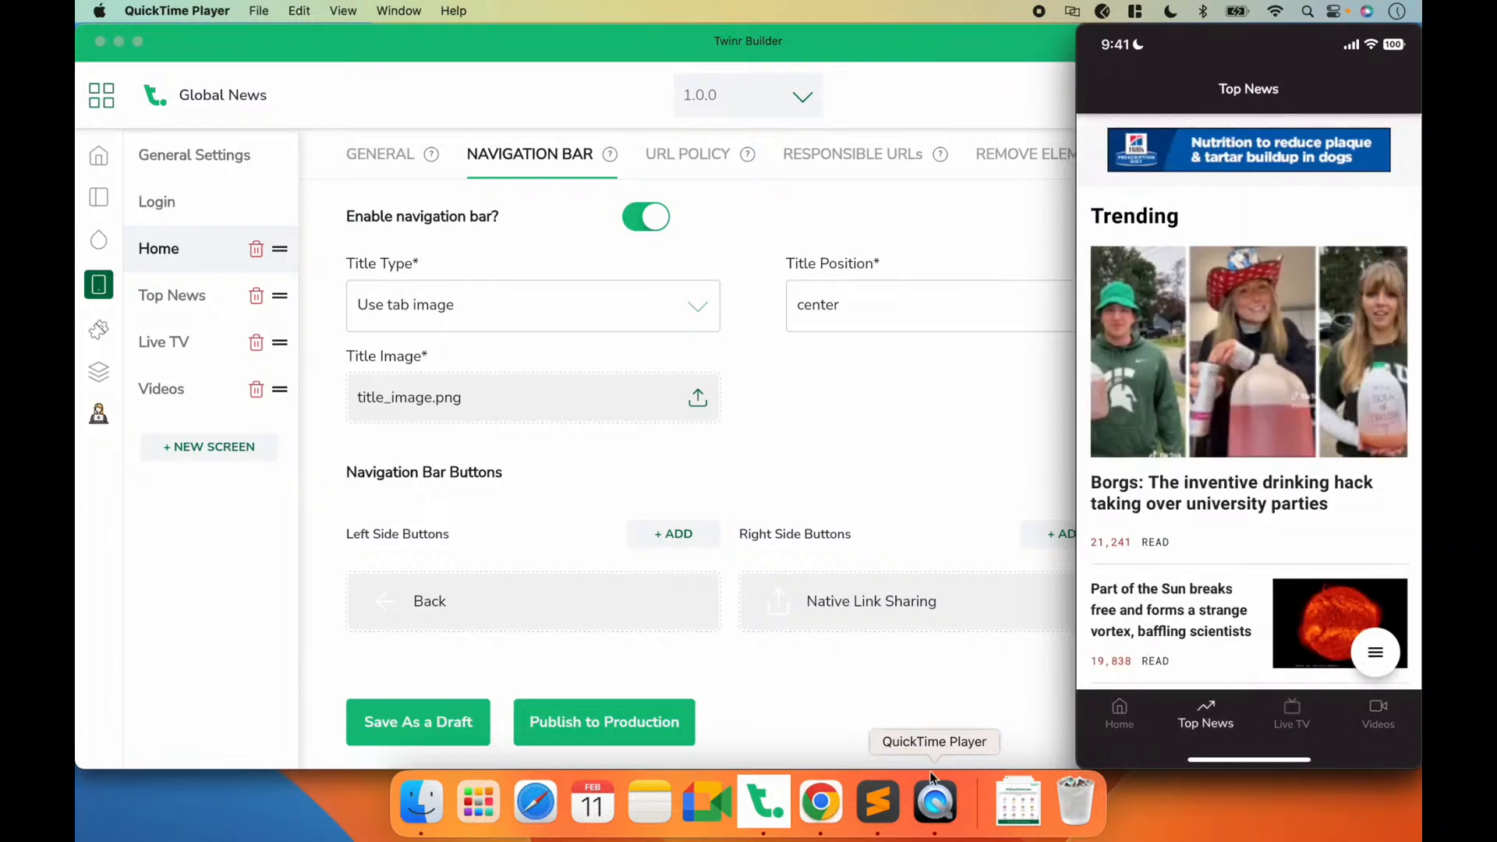
{"action": "left_click", "coordinate": [839, 421]}
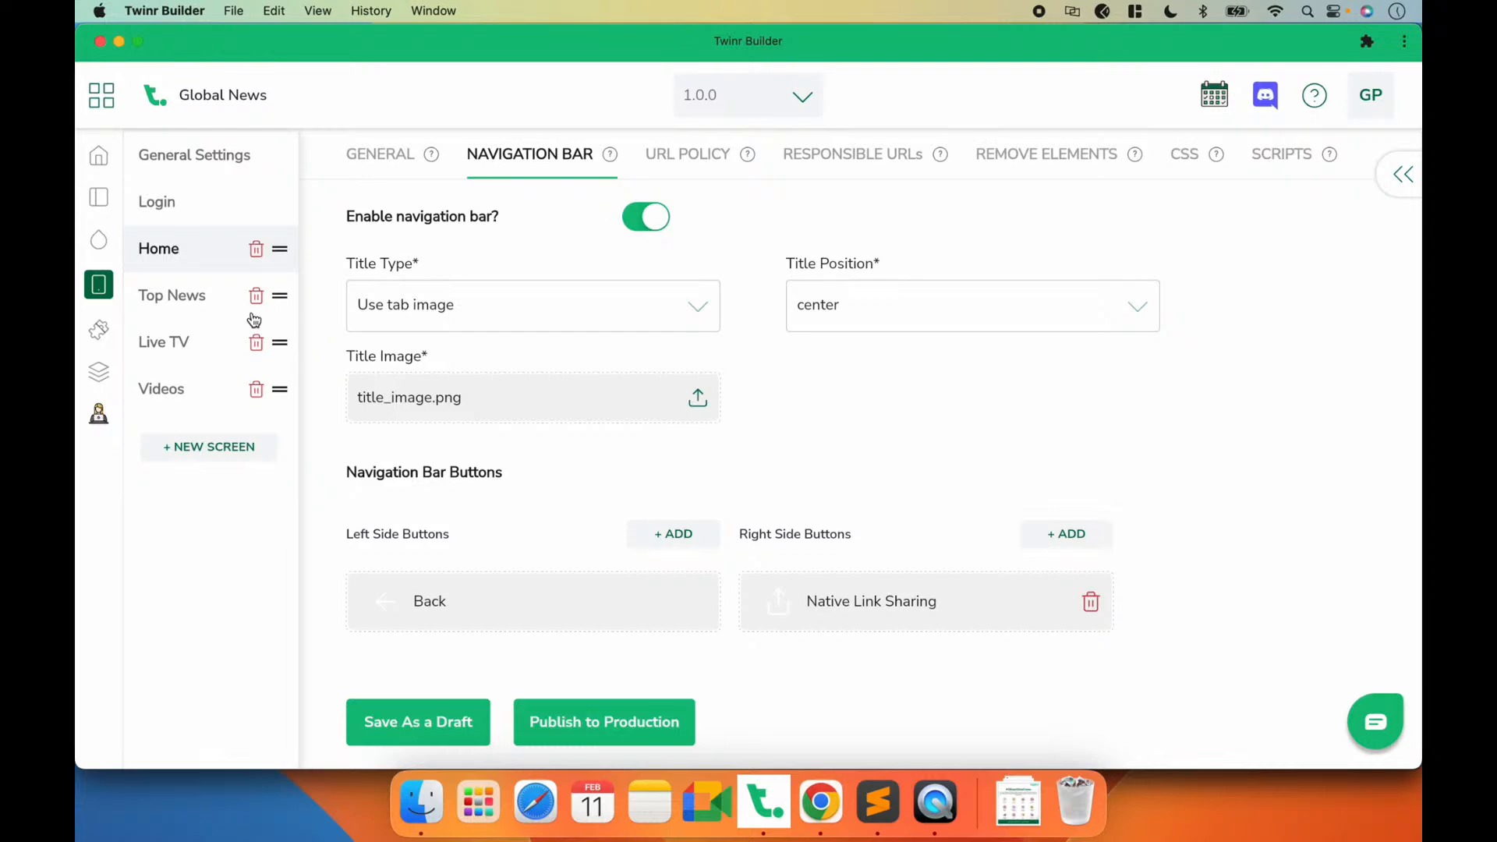
Step: Start a Native Link Sharing button among the right side buttons of the Top News screen's navigation bar
{"action": "left_click", "coordinate": [175, 301]}
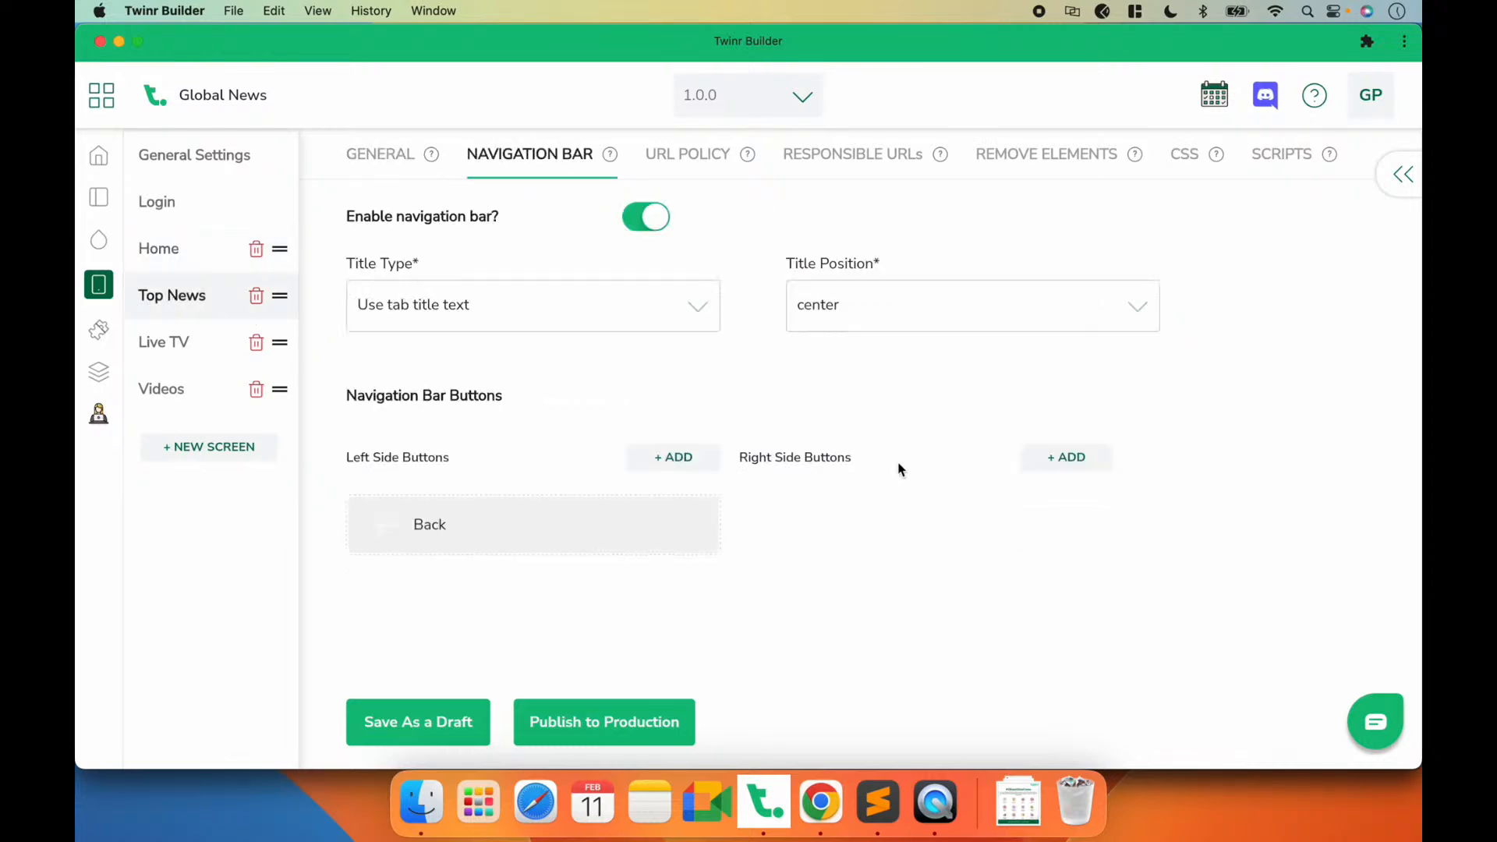
{"action": "left_click", "coordinate": [1078, 458]}
{"action": "left_click", "coordinate": [838, 534]}
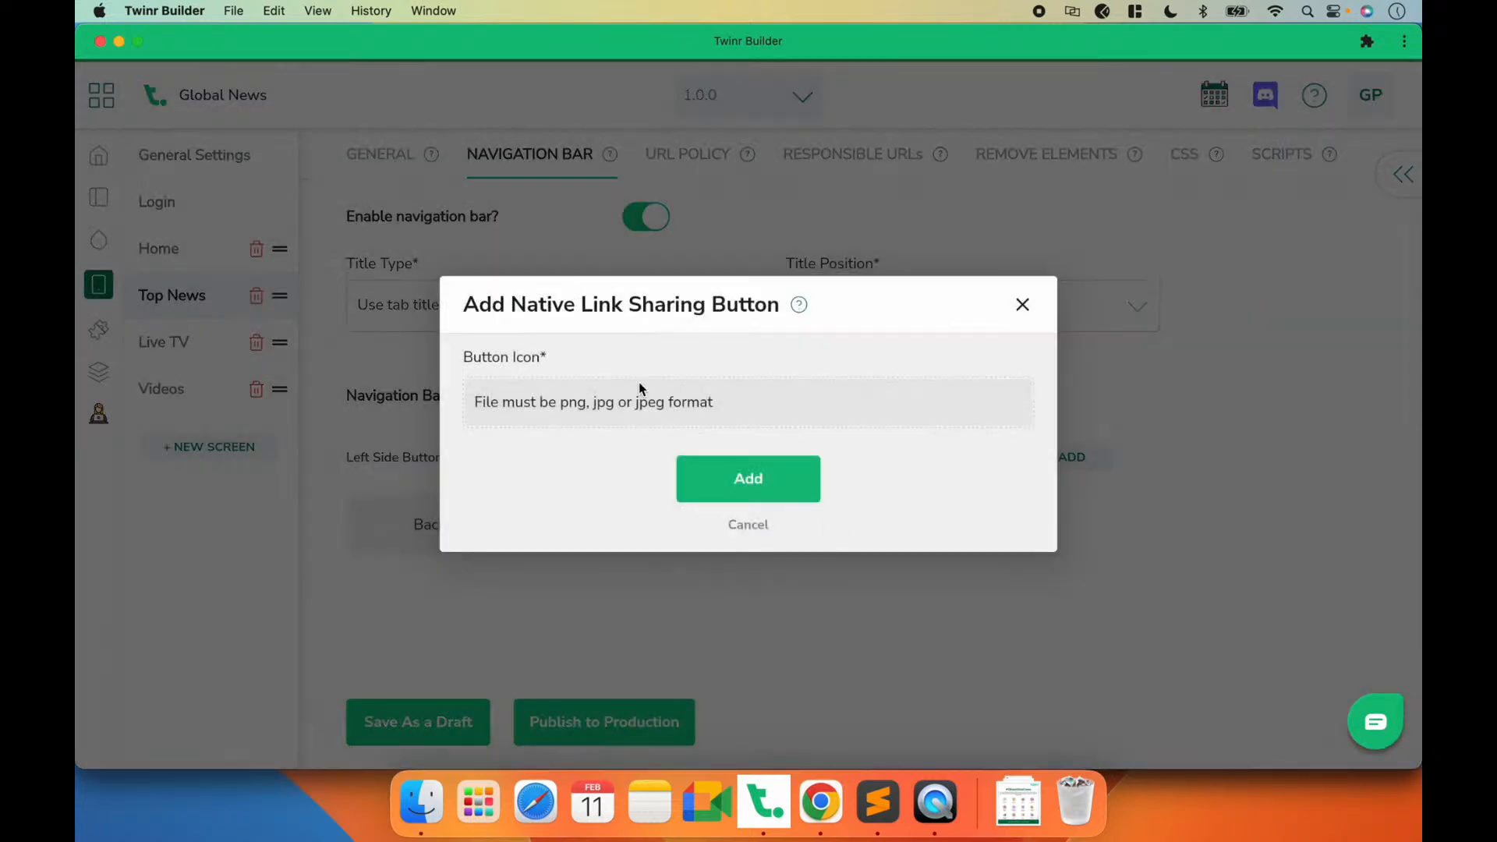
Step: Give the Top News sharing button the ic-share general icon coloured #ffffff
{"action": "left_click", "coordinate": [602, 397]}
{"action": "left_click", "coordinate": [347, 269]}
{"action": "left_click", "coordinate": [541, 251]}
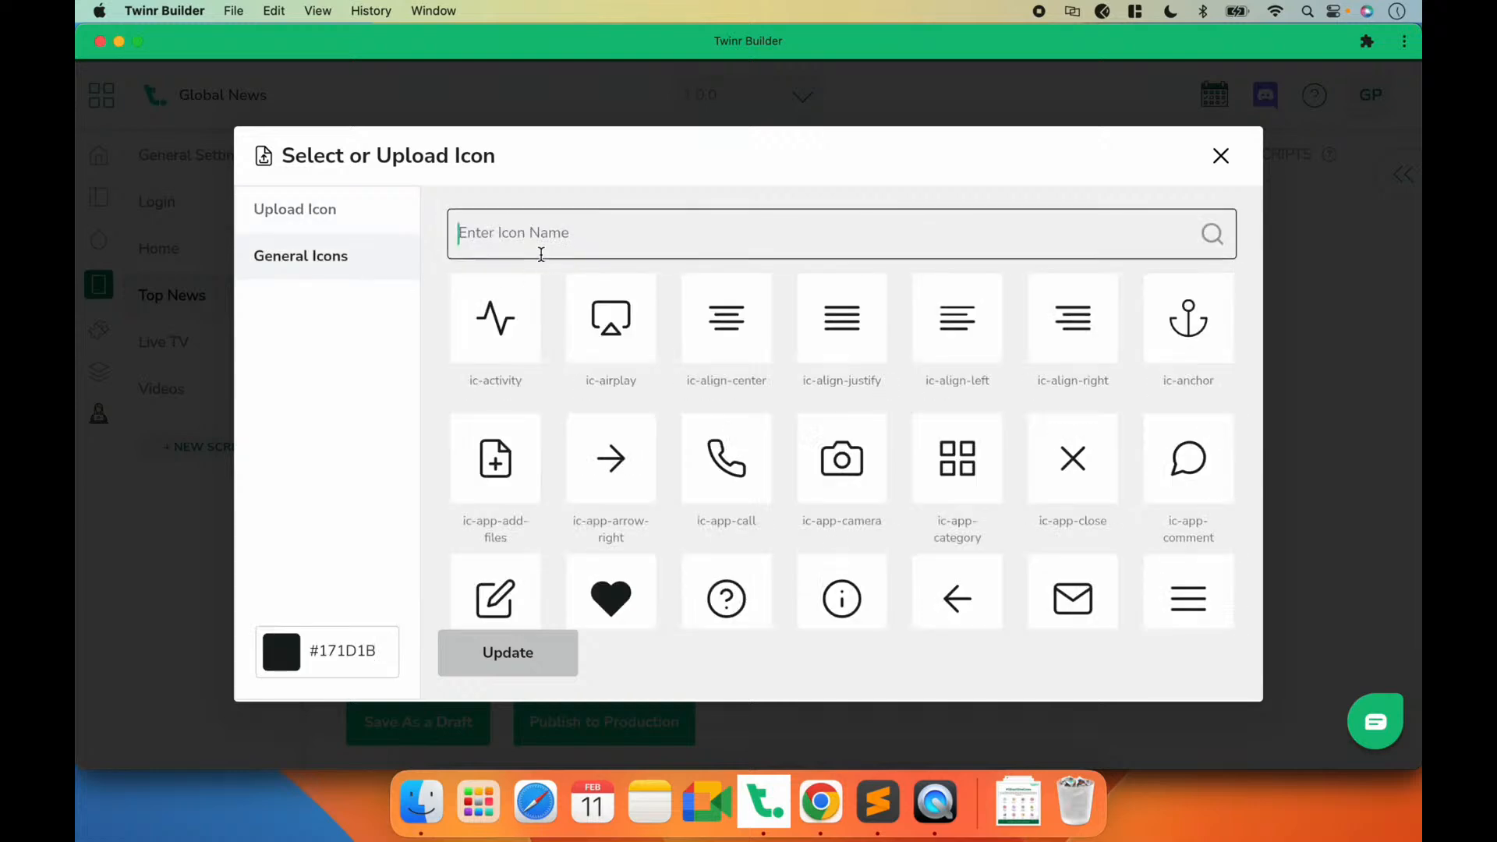
{"action": "type", "text": "sha"}
{"action": "left_click", "coordinate": [578, 321]}
{"action": "left_click", "coordinate": [358, 648]}
{"action": "type", "text": "#ffffff"}
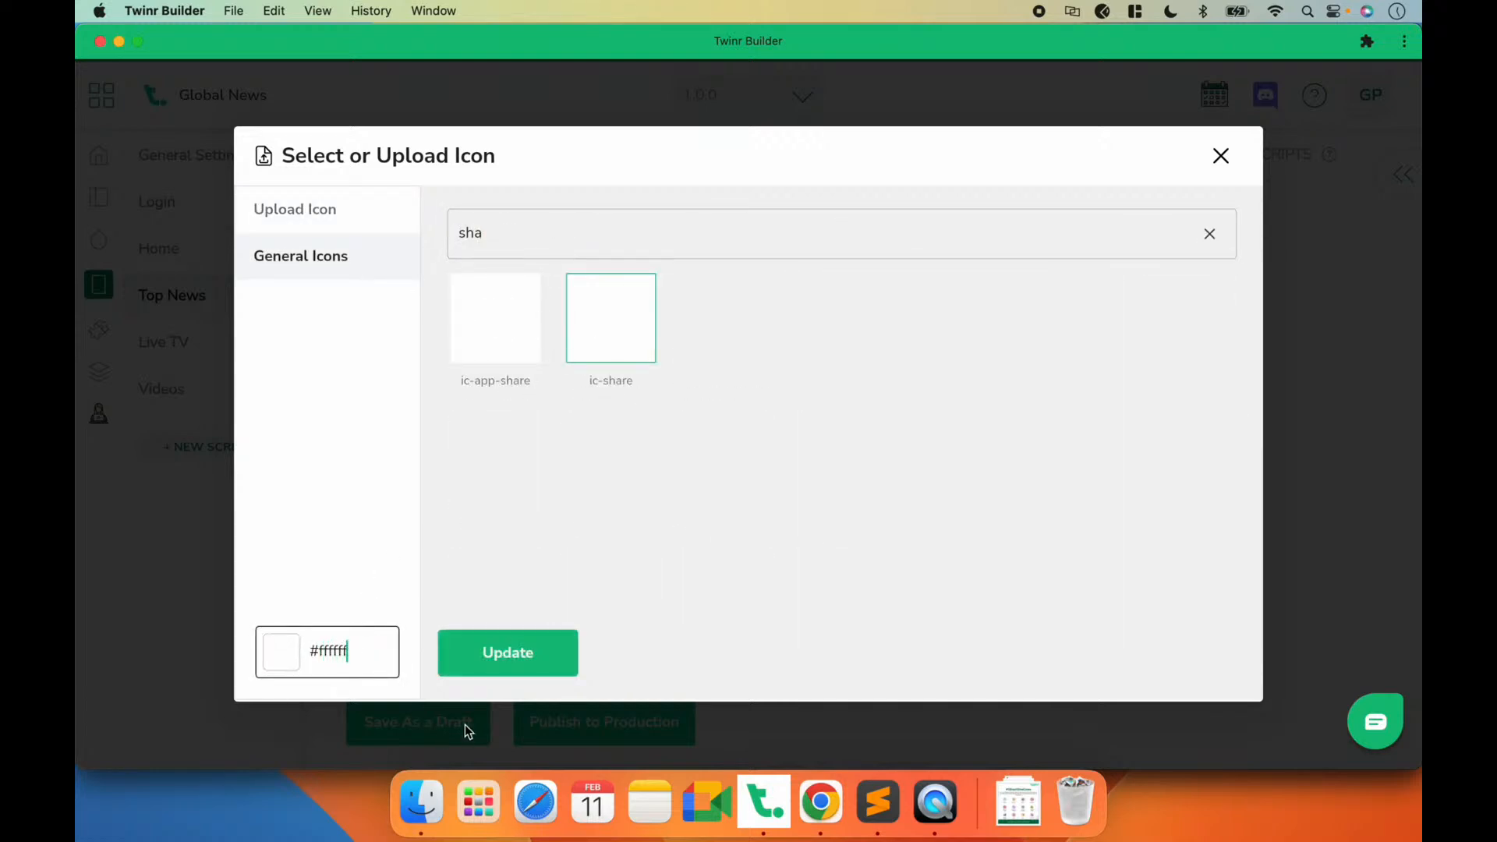
{"action": "left_click", "coordinate": [480, 647]}
Step: Add the sharing button to Top News, save as a draft and check the screen on the phone in QuickTime Player
{"action": "left_click", "coordinate": [705, 495]}
{"action": "left_click", "coordinate": [424, 715]}
{"action": "left_click", "coordinate": [924, 808]}
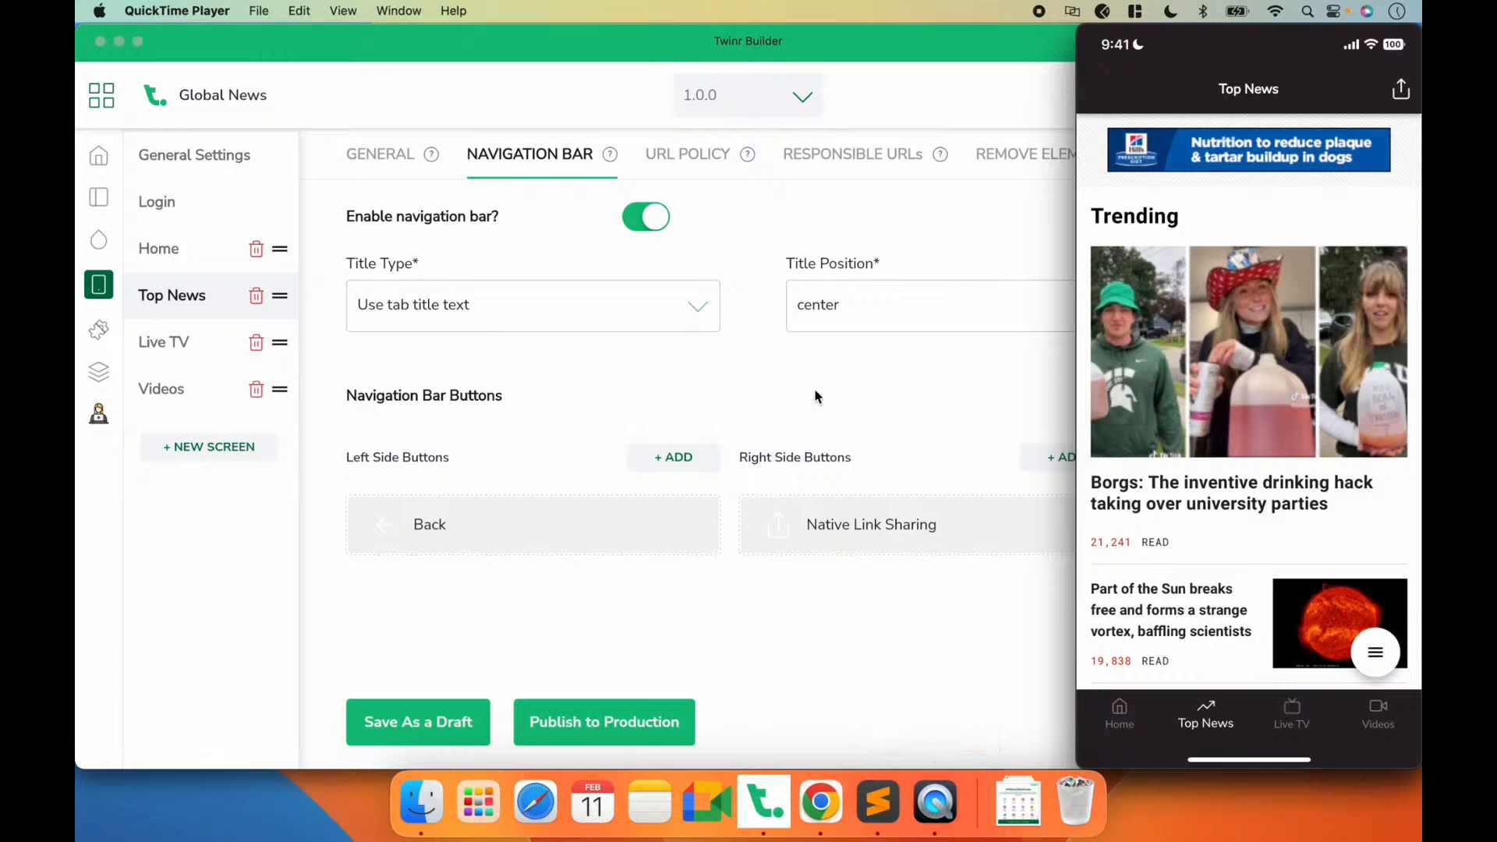
Step: Switch to Chrome and inspect the globalnews.ca header's search button and the markup behind its search panel
{"action": "left_click", "coordinate": [820, 802]}
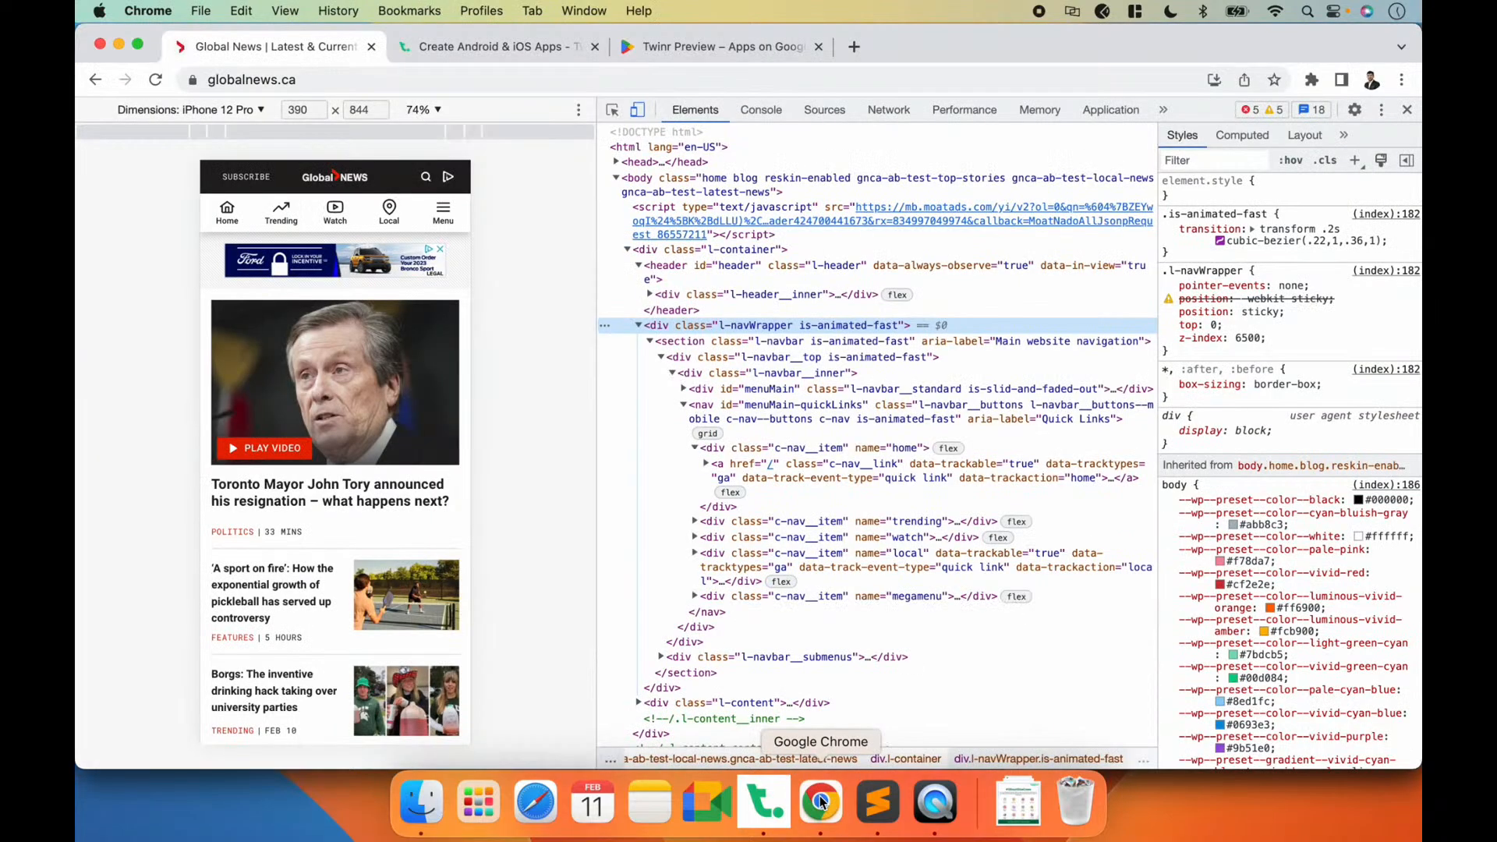
{"action": "left_click", "coordinate": [612, 109]}
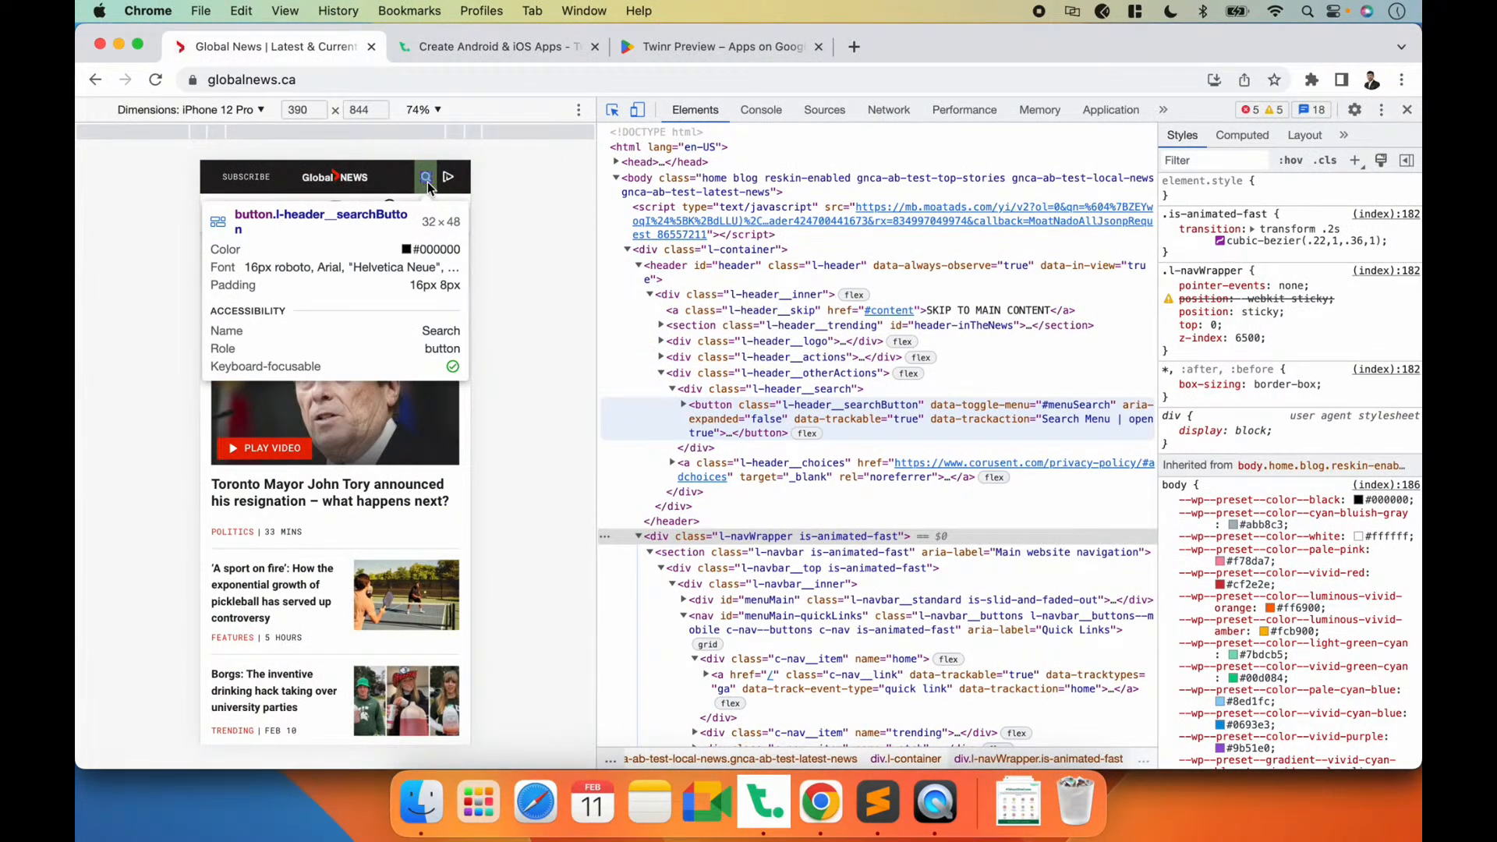
{"action": "left_click", "coordinate": [427, 185]}
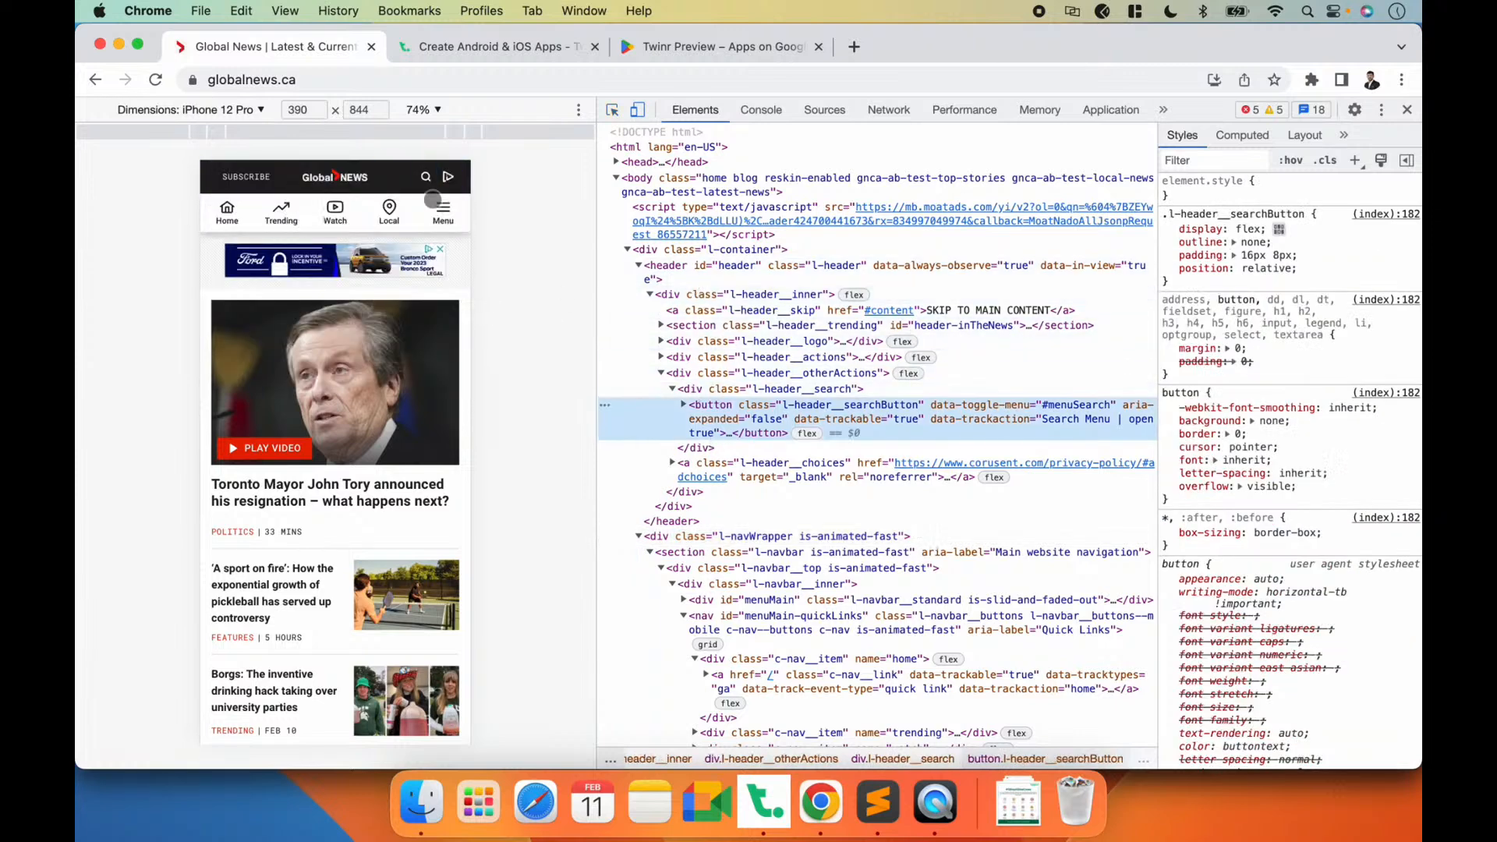
{"action": "left_click", "coordinate": [423, 177]}
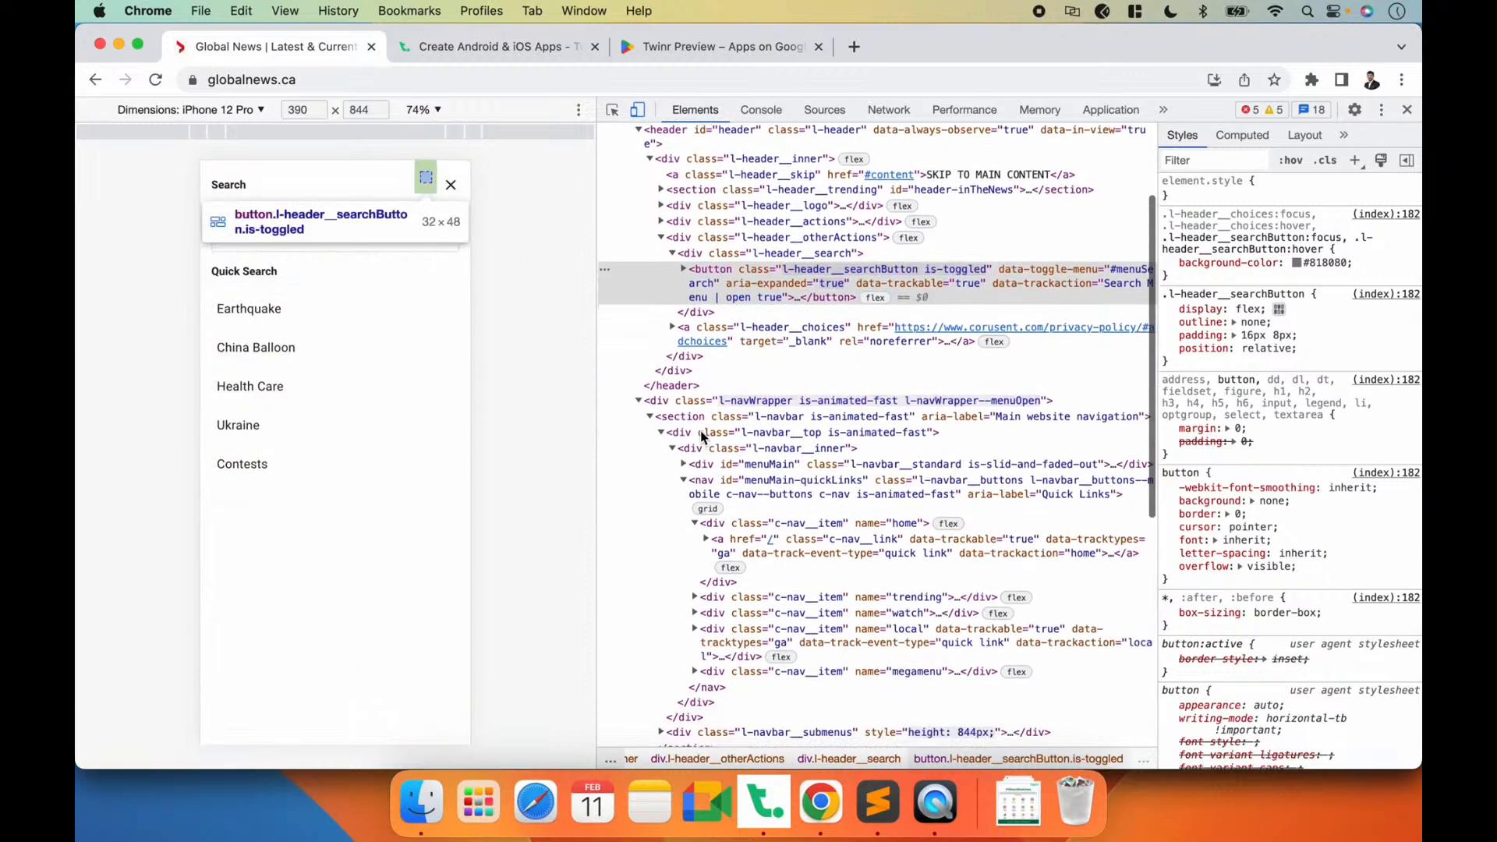
{"action": "scroll", "coordinate": [686, 405], "scroll_direction": "down", "scroll_amount": 5}
{"action": "left_click", "coordinate": [650, 353]}
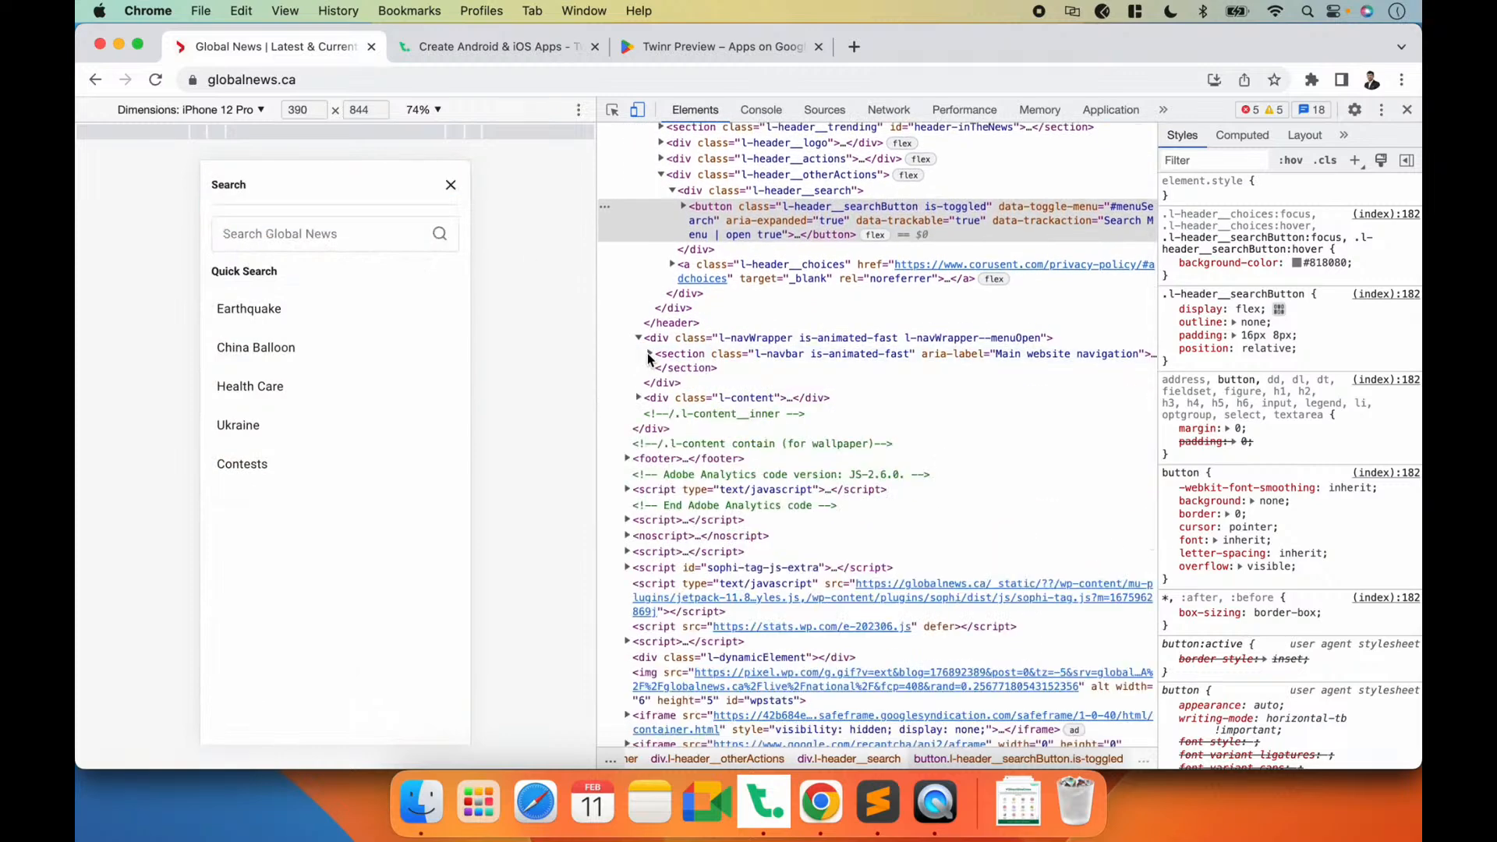
{"action": "left_click", "coordinate": [450, 184]}
Step: Examine how the l-navWrapper and l-navbar__submenus elements relate to the website's opened search panel
{"action": "left_click", "coordinate": [612, 109]}
{"action": "left_click", "coordinate": [425, 177]}
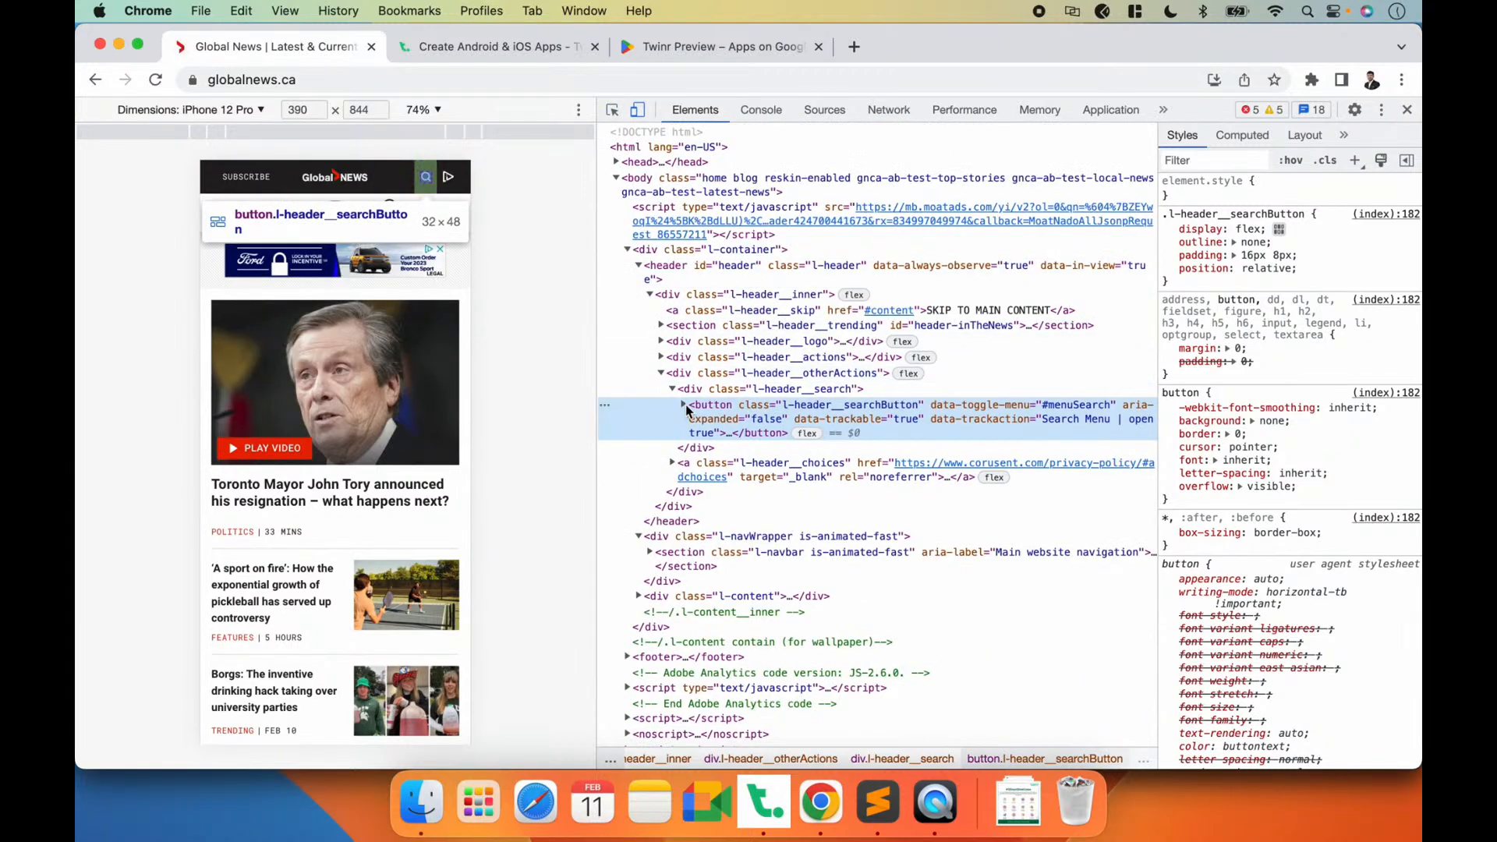
{"action": "left_click", "coordinate": [425, 177]}
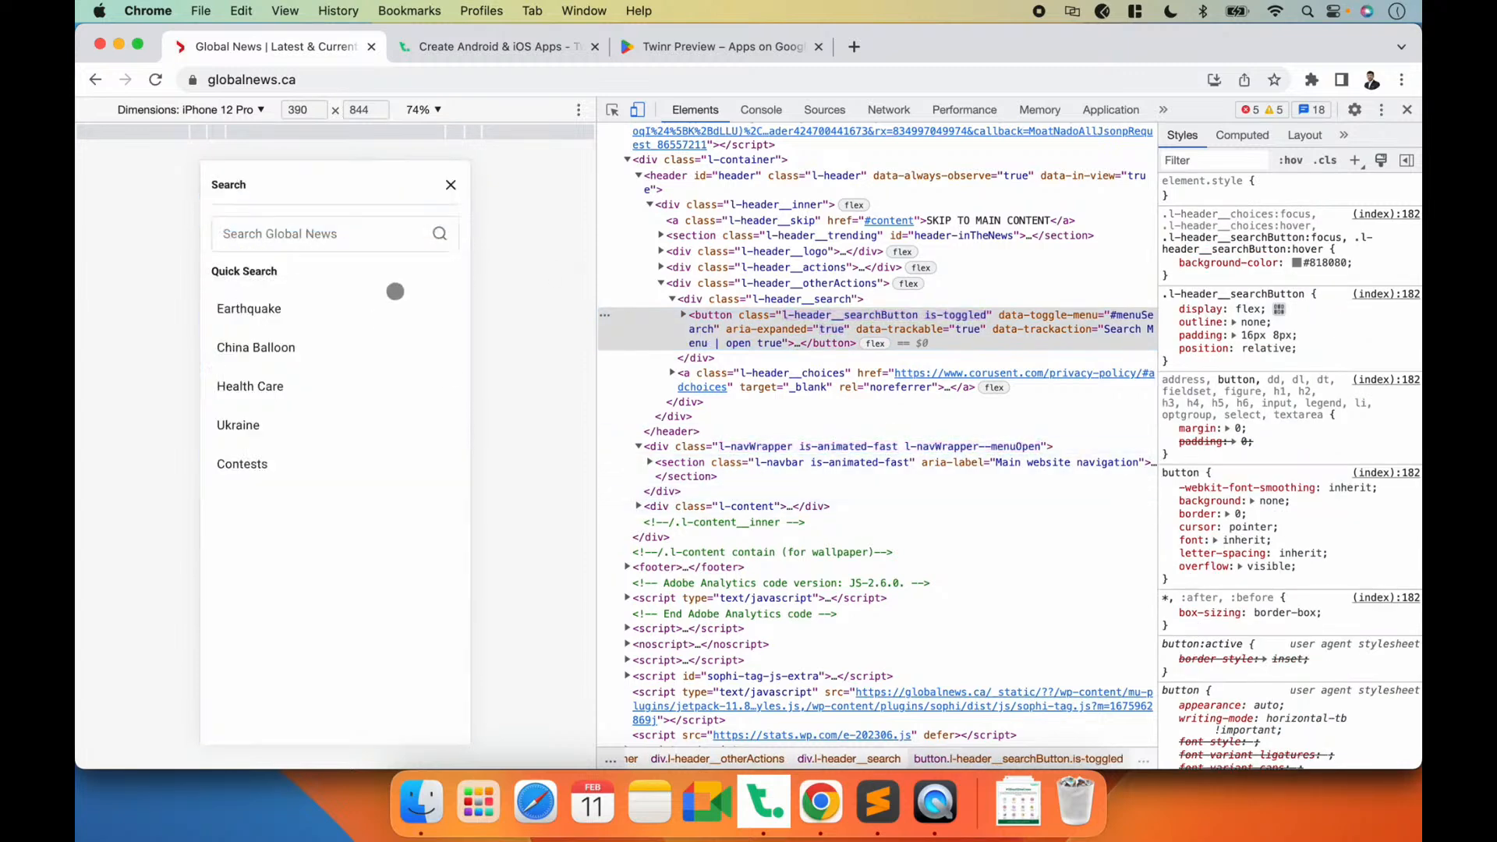
{"action": "scroll", "coordinate": [647, 412], "scroll_direction": "down", "scroll_amount": 2}
{"action": "left_click", "coordinate": [648, 411]}
{"action": "scroll", "coordinate": [648, 411], "scroll_direction": "down", "scroll_amount": 4}
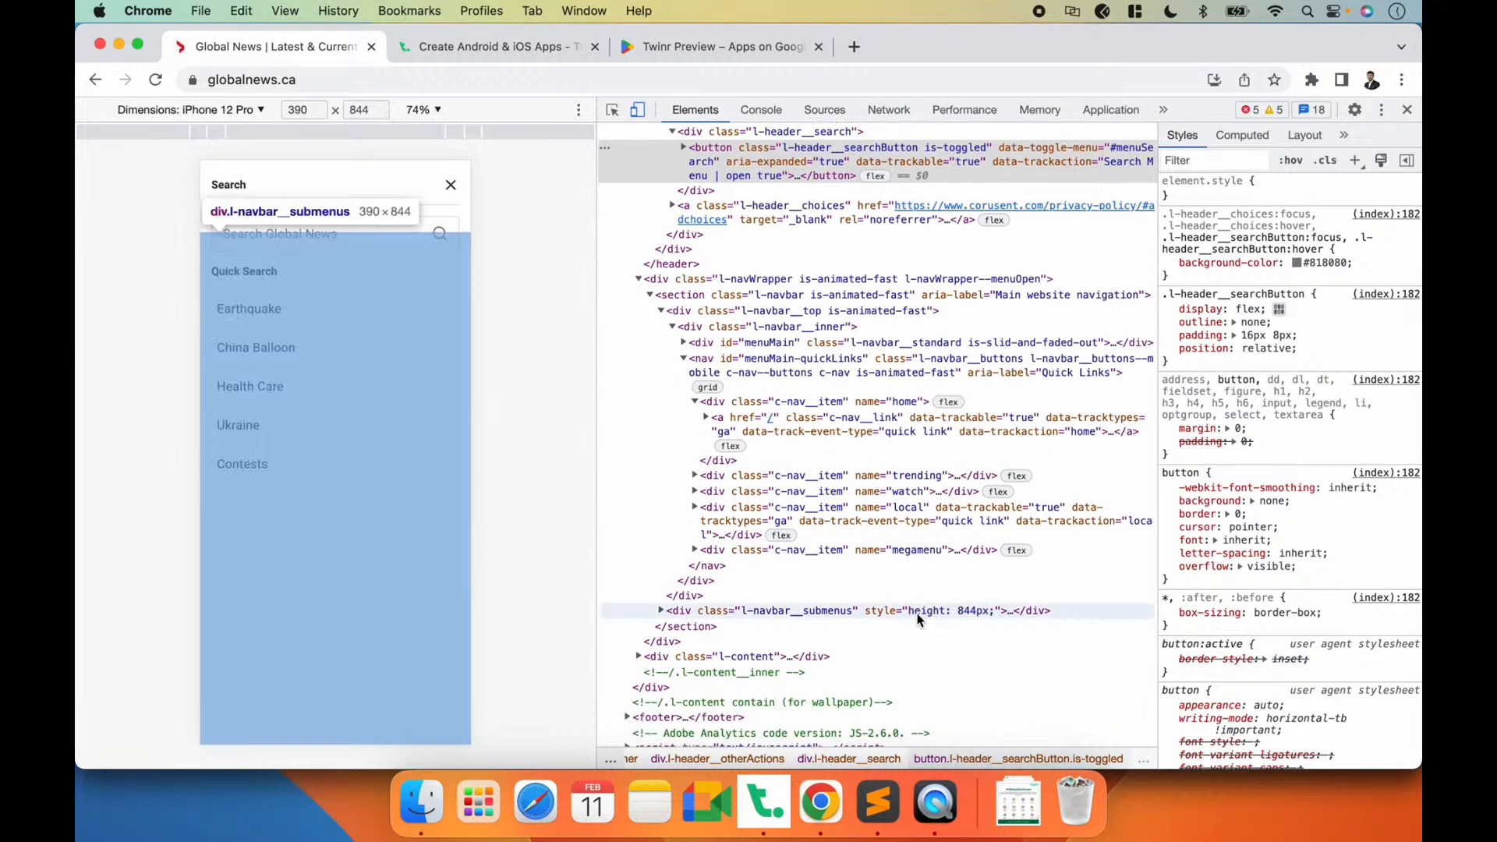
{"action": "left_click", "coordinate": [934, 611]}
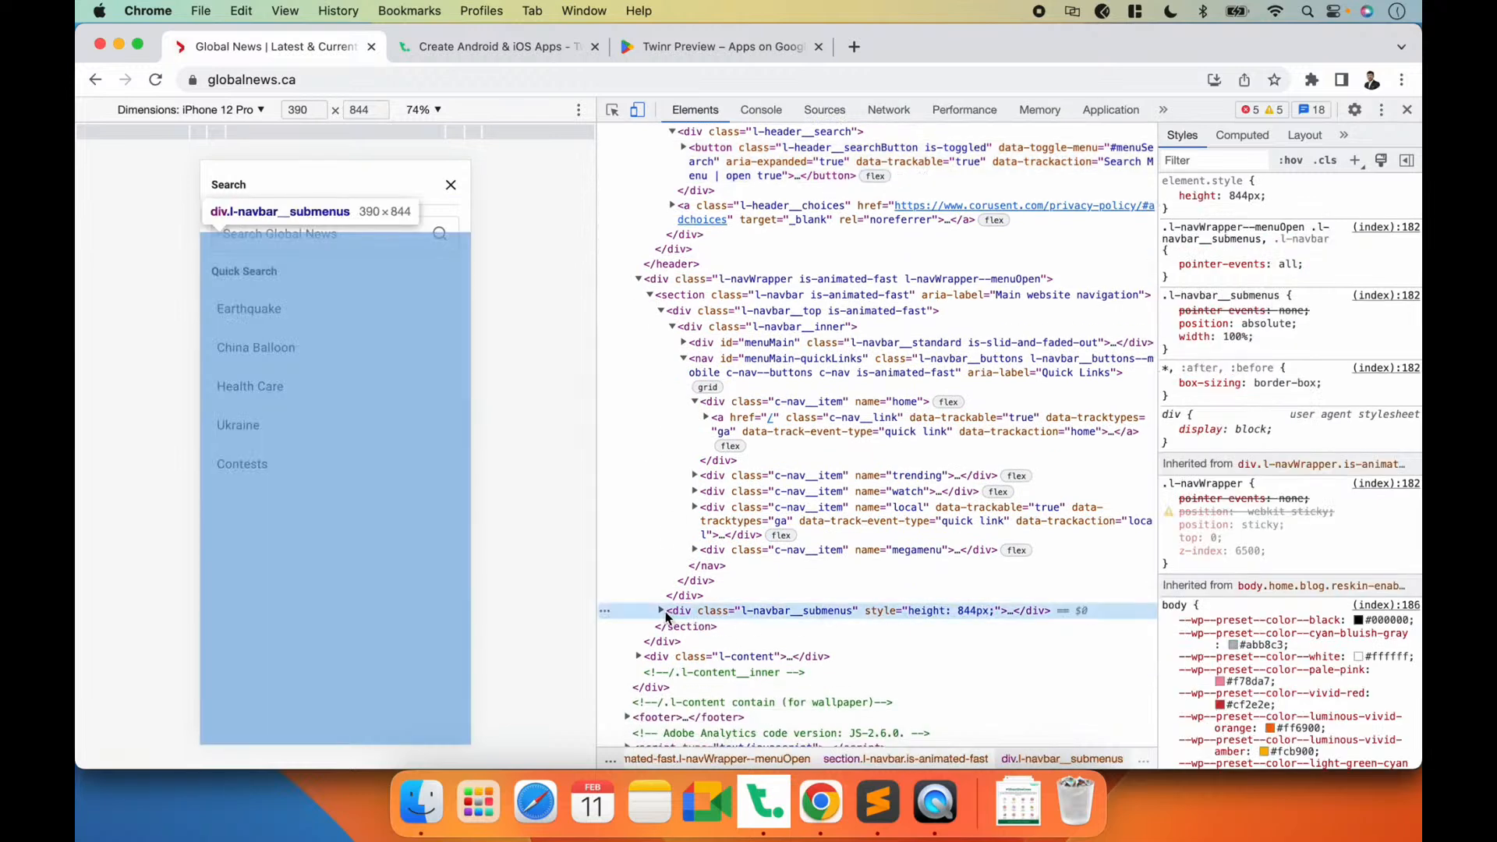
{"action": "scroll", "coordinate": [713, 477], "scroll_direction": "up", "scroll_amount": 1}
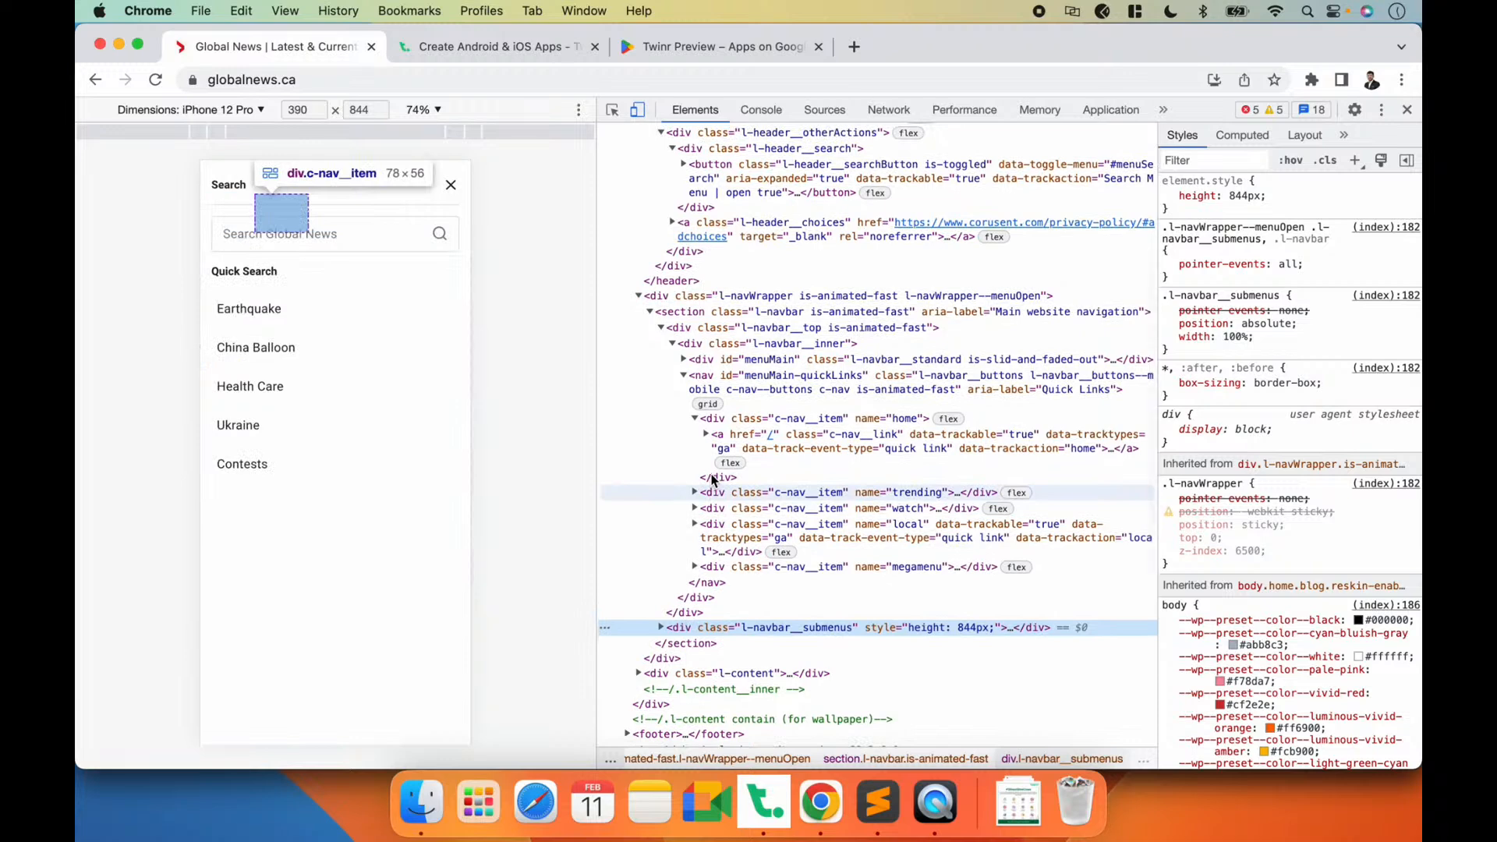
{"action": "left_click", "coordinate": [746, 297]}
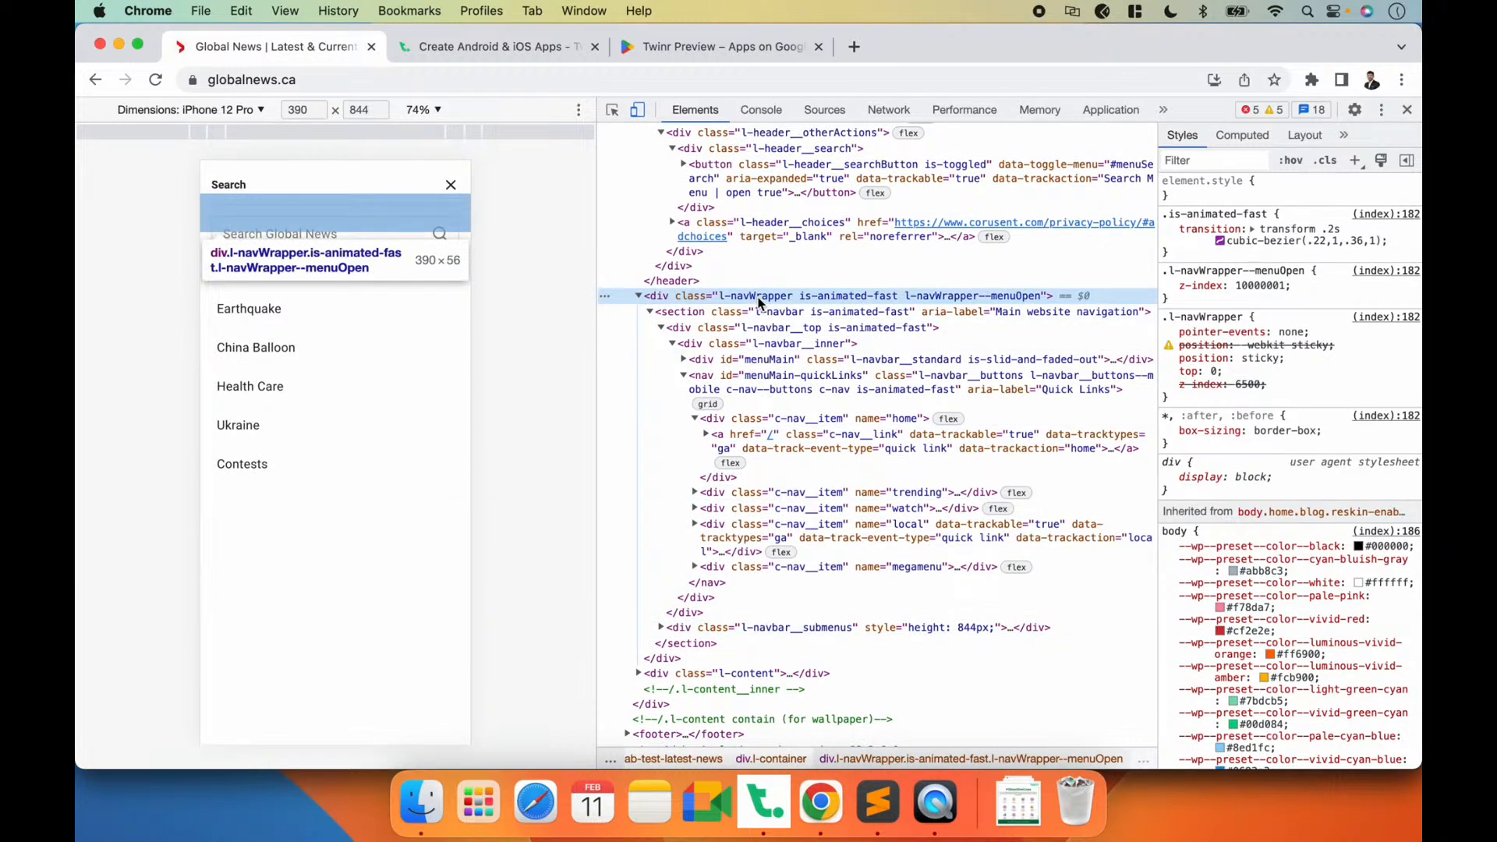
{"action": "left_click", "coordinate": [451, 184]}
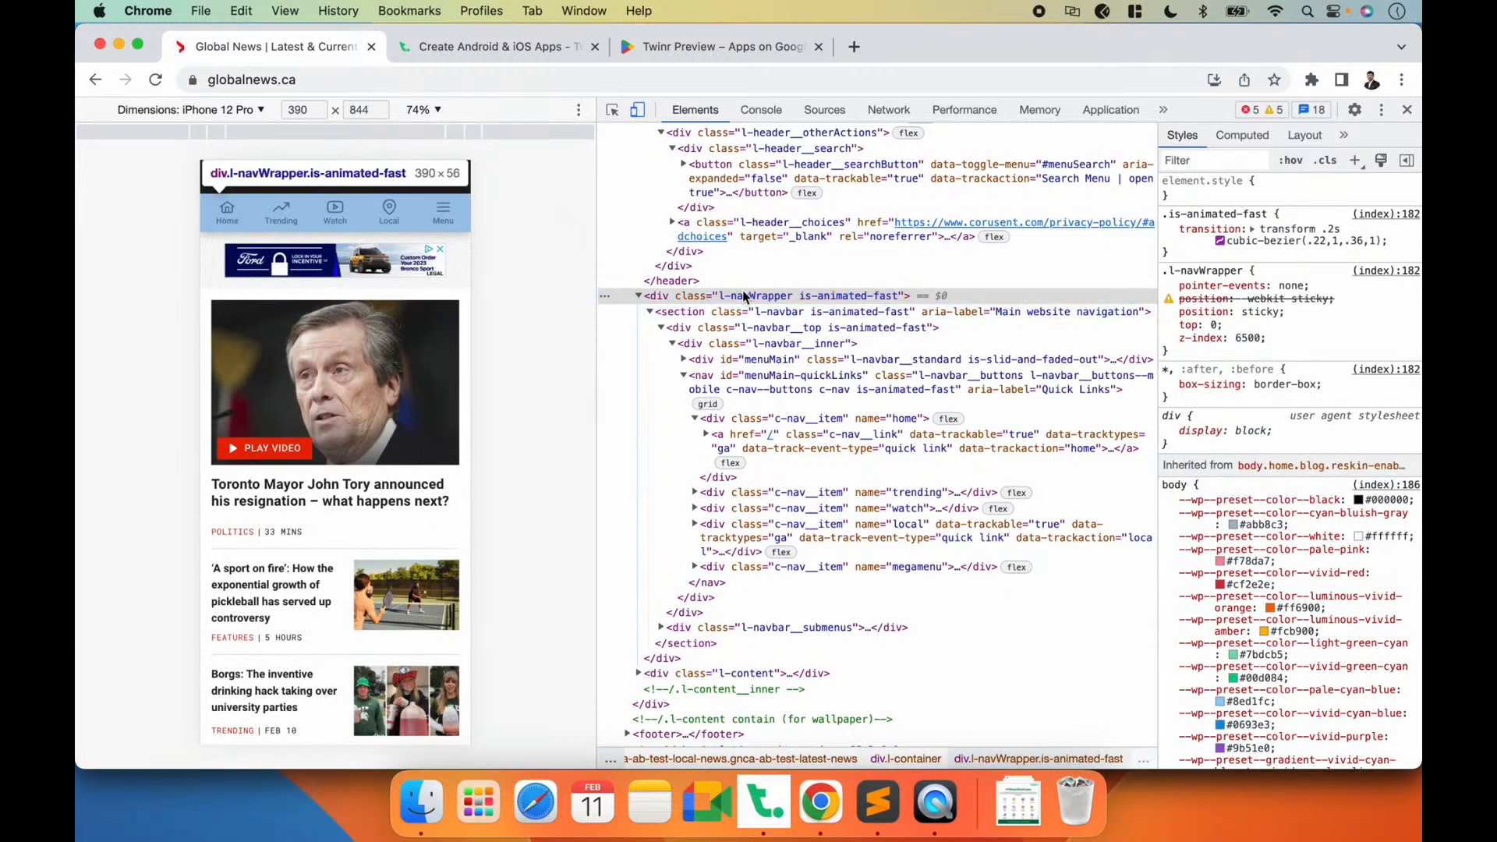
Step: Compare the l-navbar__top and l-navbar__submenus elements with the search panel closed and open
{"action": "scroll", "coordinate": [710, 343], "scroll_direction": "down", "scroll_amount": 1}
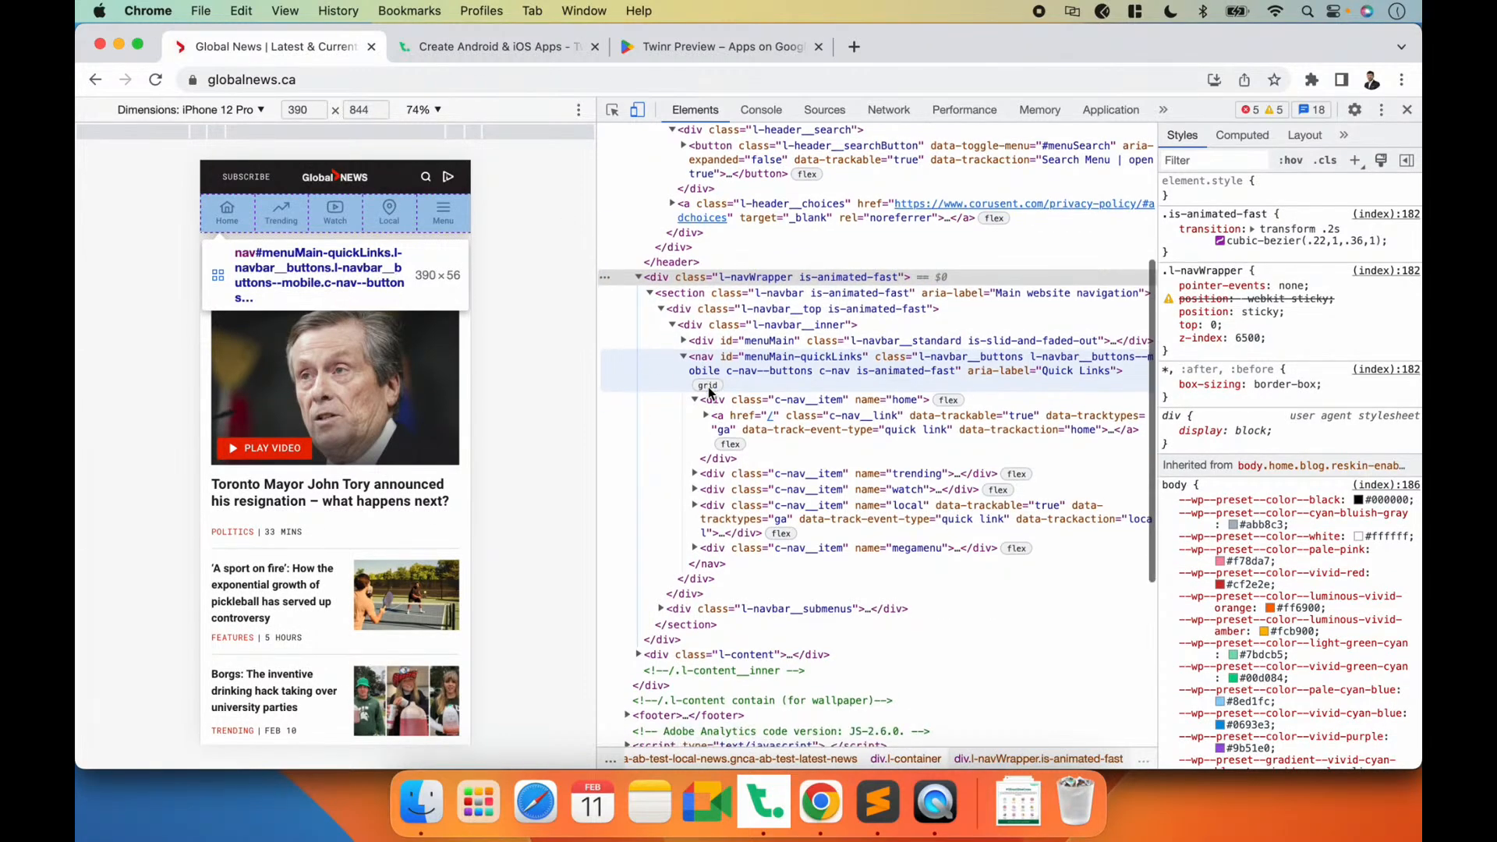
{"action": "left_click", "coordinate": [708, 312]}
{"action": "left_click", "coordinate": [661, 309]}
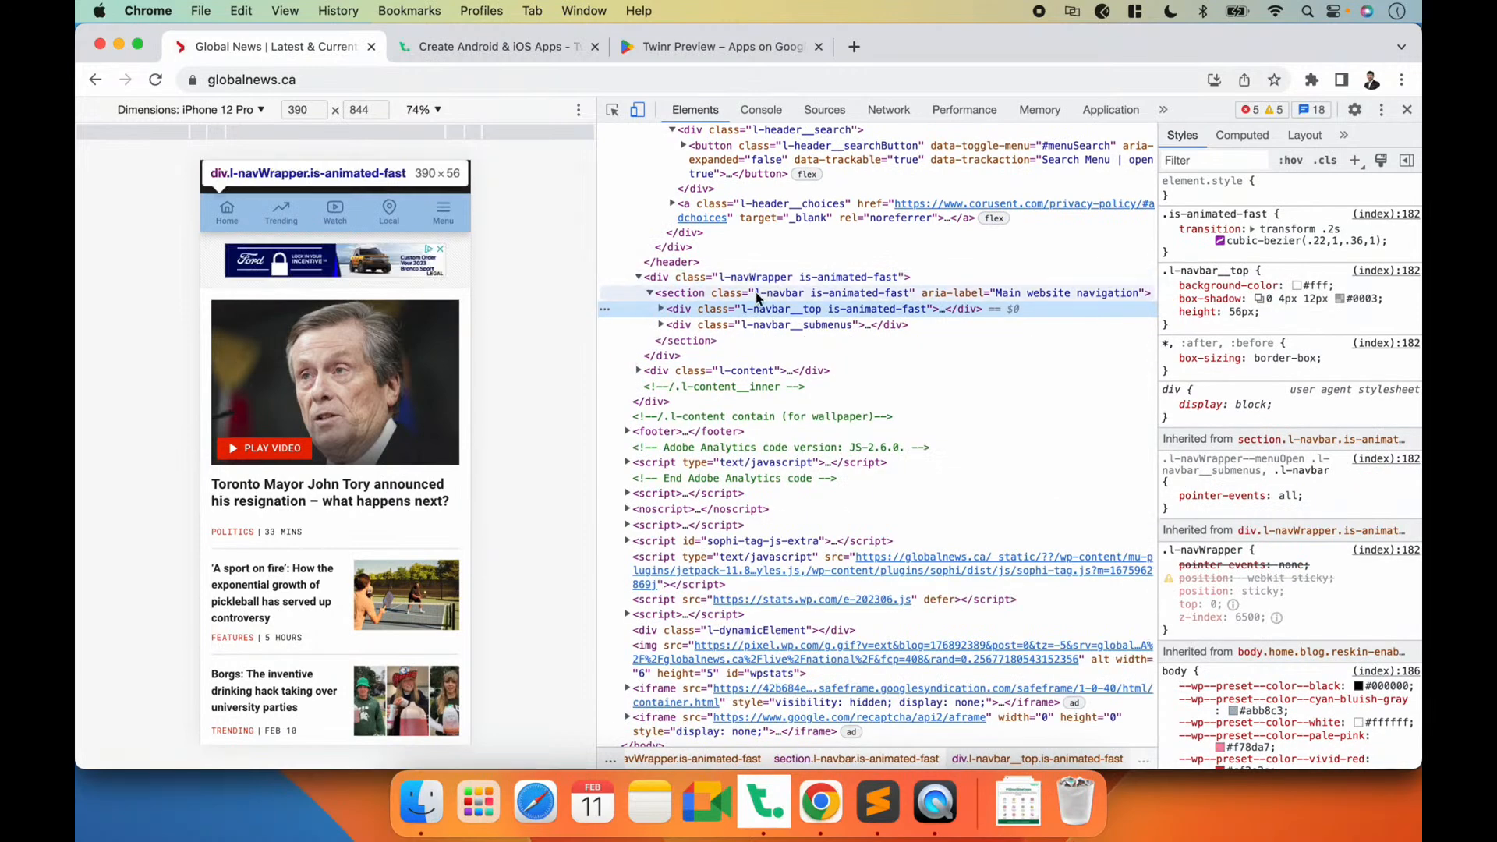
{"action": "left_click", "coordinate": [704, 326]}
{"action": "left_click", "coordinate": [703, 312]}
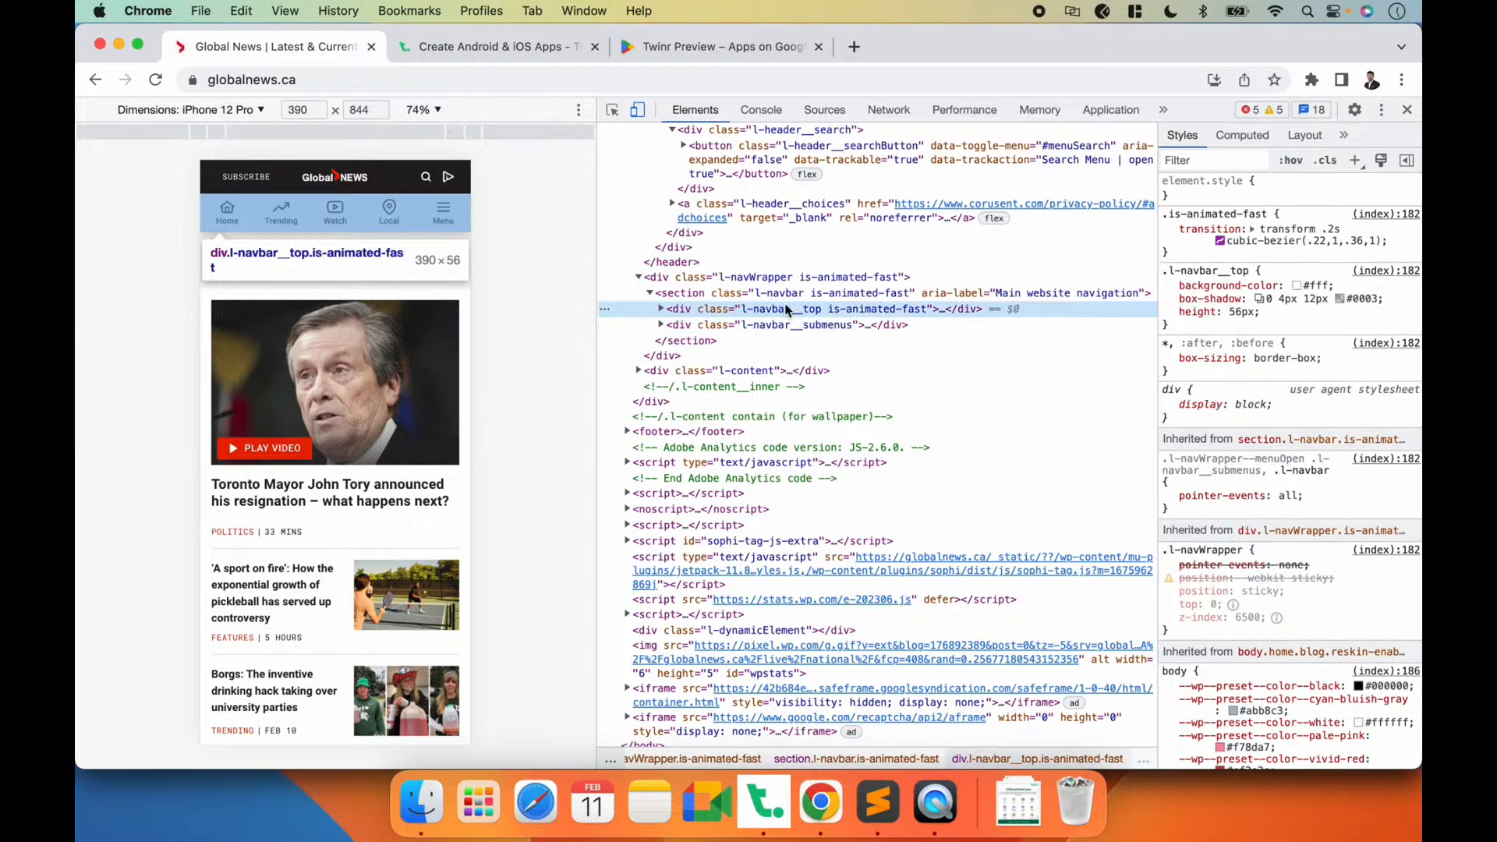
{"action": "left_click", "coordinate": [732, 326]}
{"action": "left_click", "coordinate": [426, 177]}
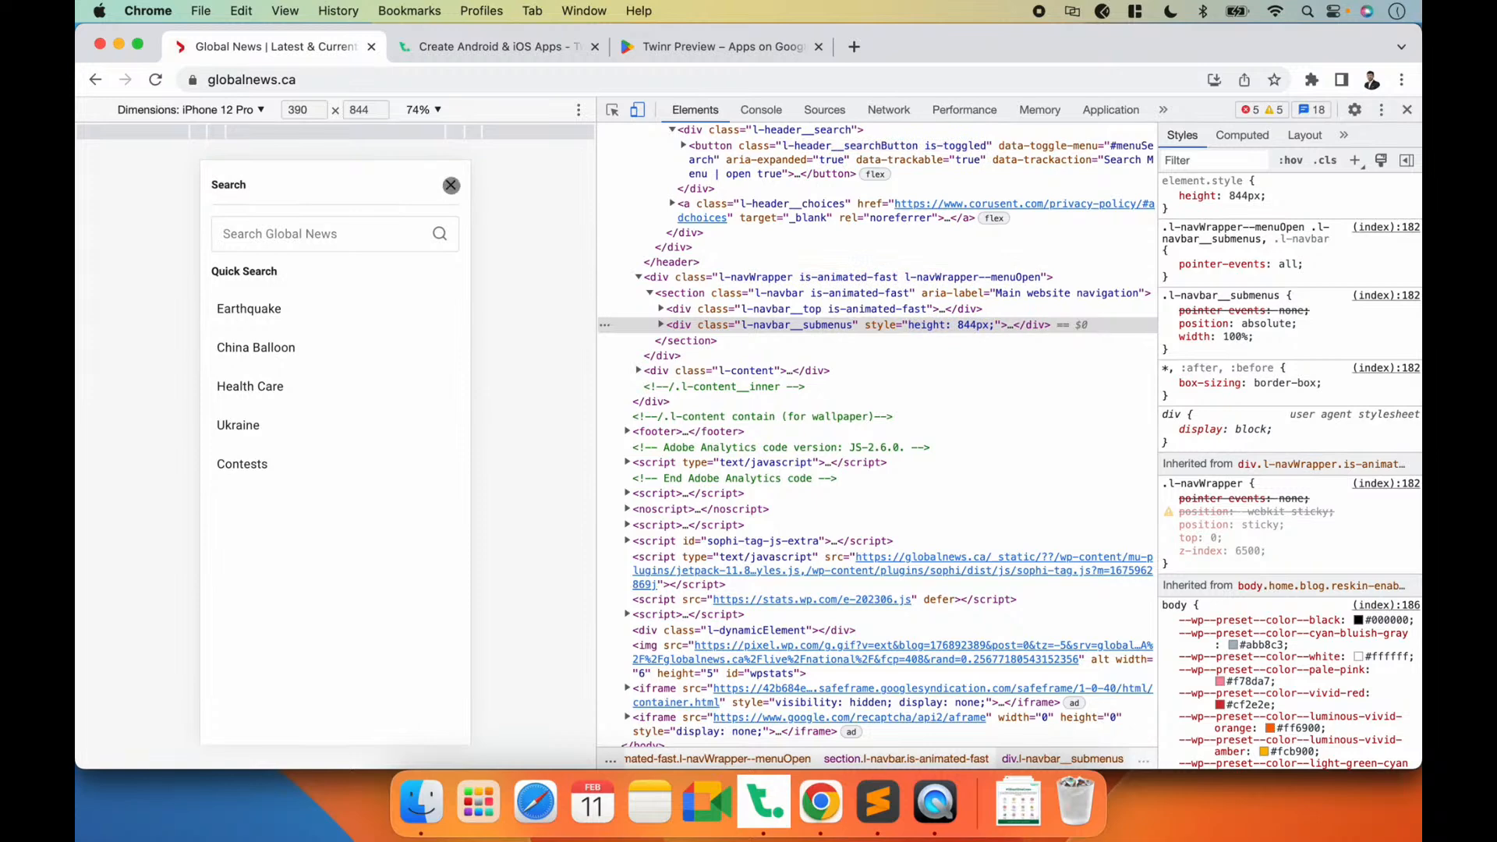
{"action": "left_click", "coordinate": [451, 184]}
Step: Copy the l-navbar__top class name from the website's navigation bar element
{"action": "double_click", "coordinate": [784, 308]}
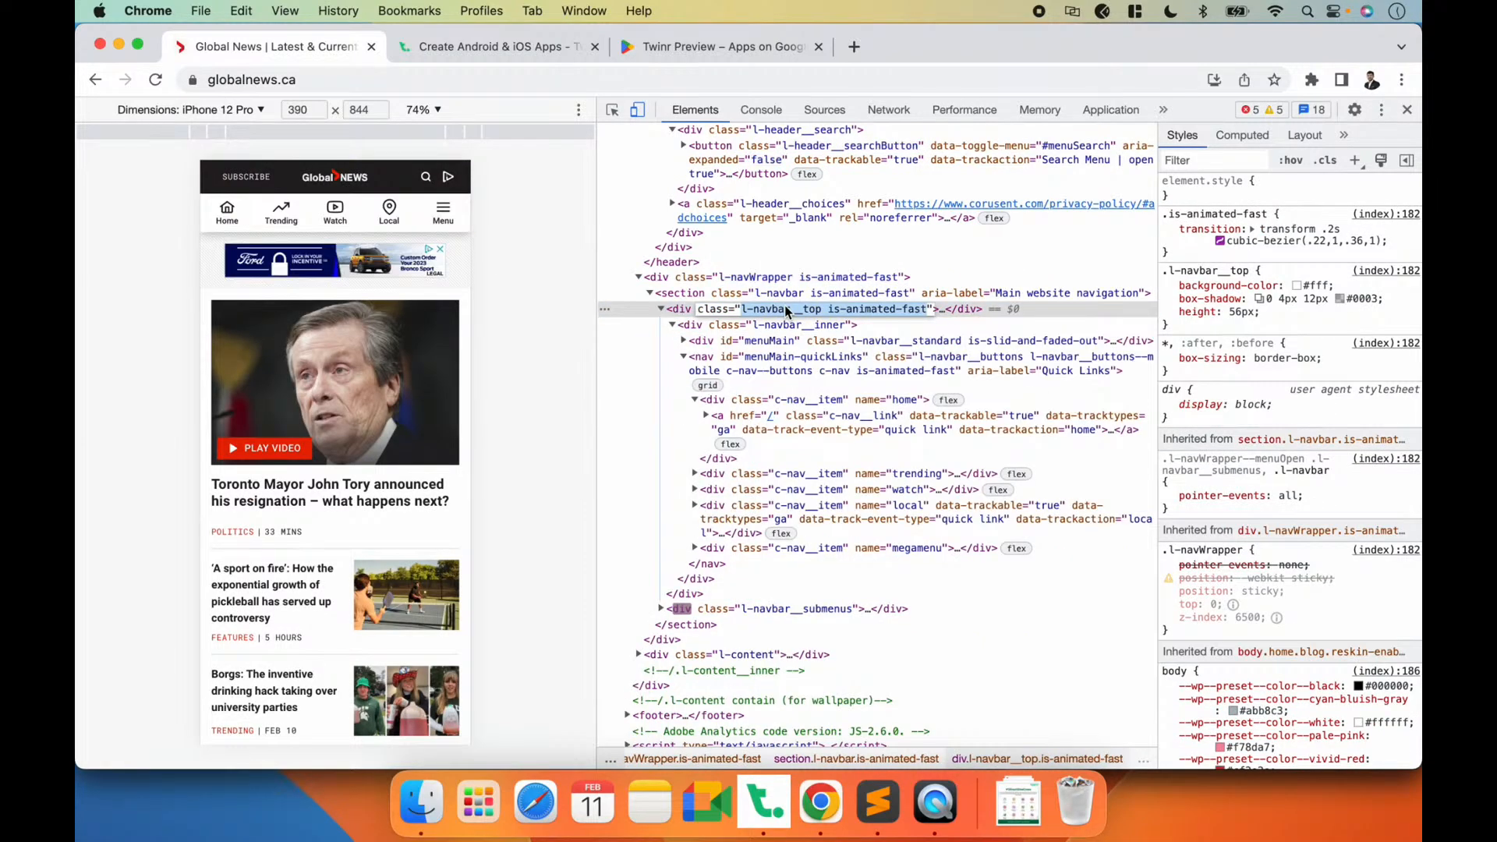
{"action": "double_click", "coordinate": [746, 279]}
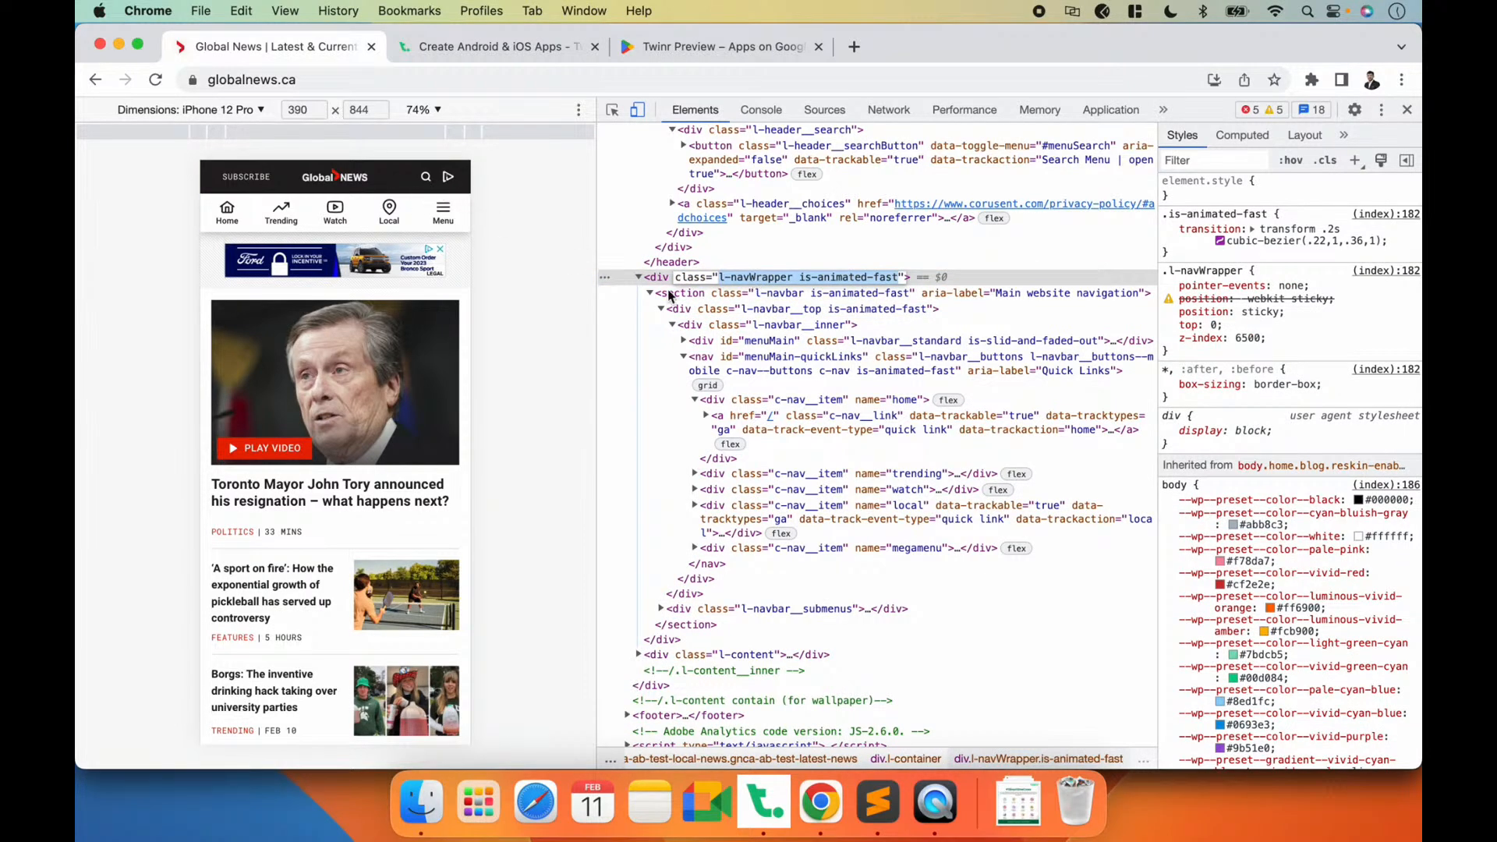
{"action": "left_click", "coordinate": [745, 308]}
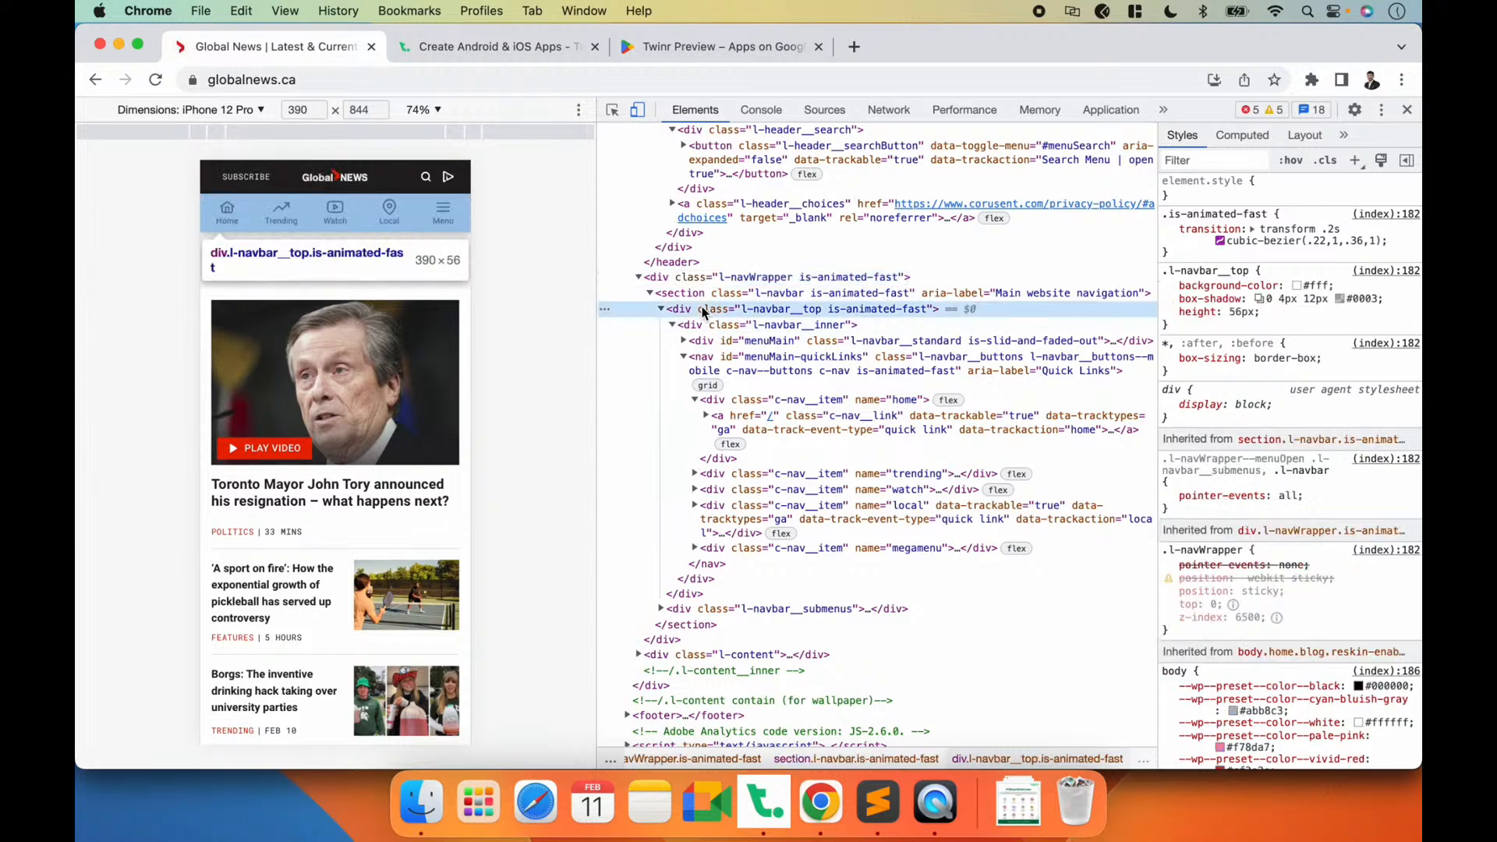
{"action": "double_click", "coordinate": [741, 309]}
{"action": "left_click_drag", "start_coordinate": [742, 308], "coordinate": [823, 309]}
{"action": "key", "text": "super+c"}
Step: Switch to Twinr Builder, set the first removed element's identifier in General Settings to .l-navbar__top and save as a draft
{"action": "key", "text": "super+Tab"}
{"action": "key", "text": "super+Tab"}
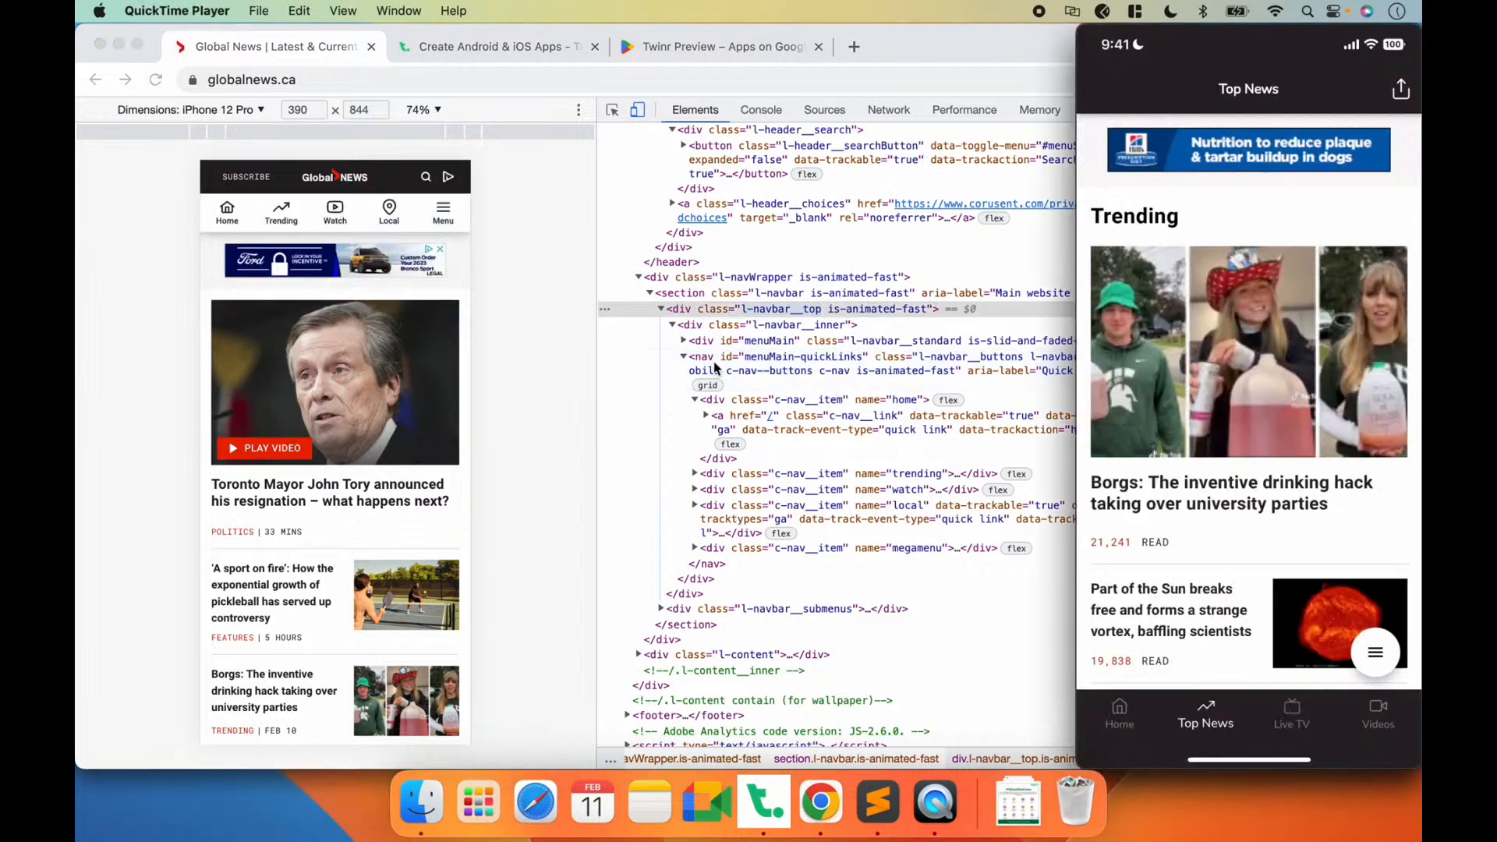
{"action": "left_click", "coordinate": [763, 811]}
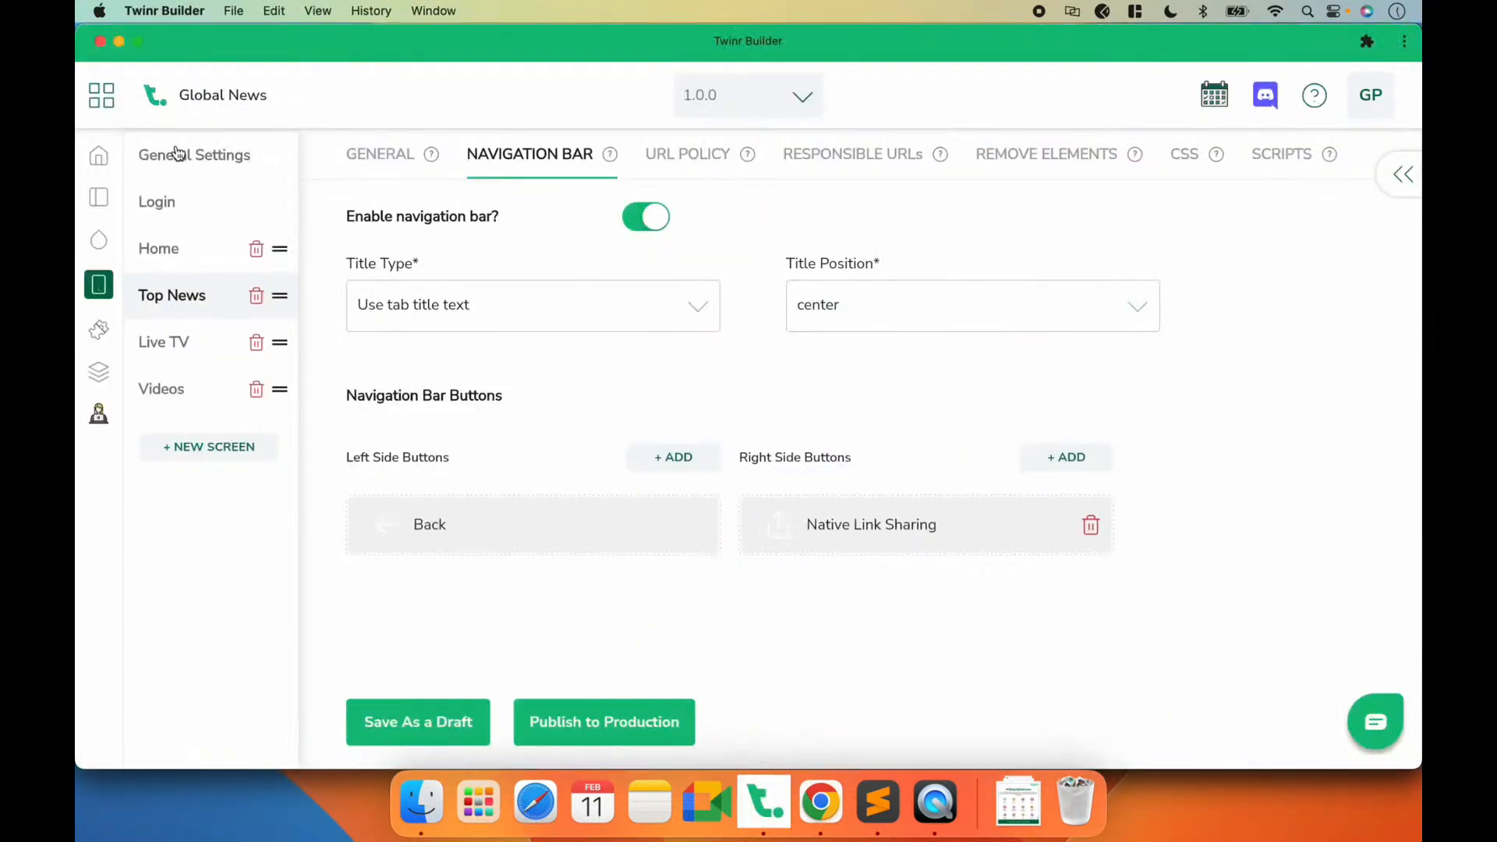
{"action": "left_click", "coordinate": [178, 156]}
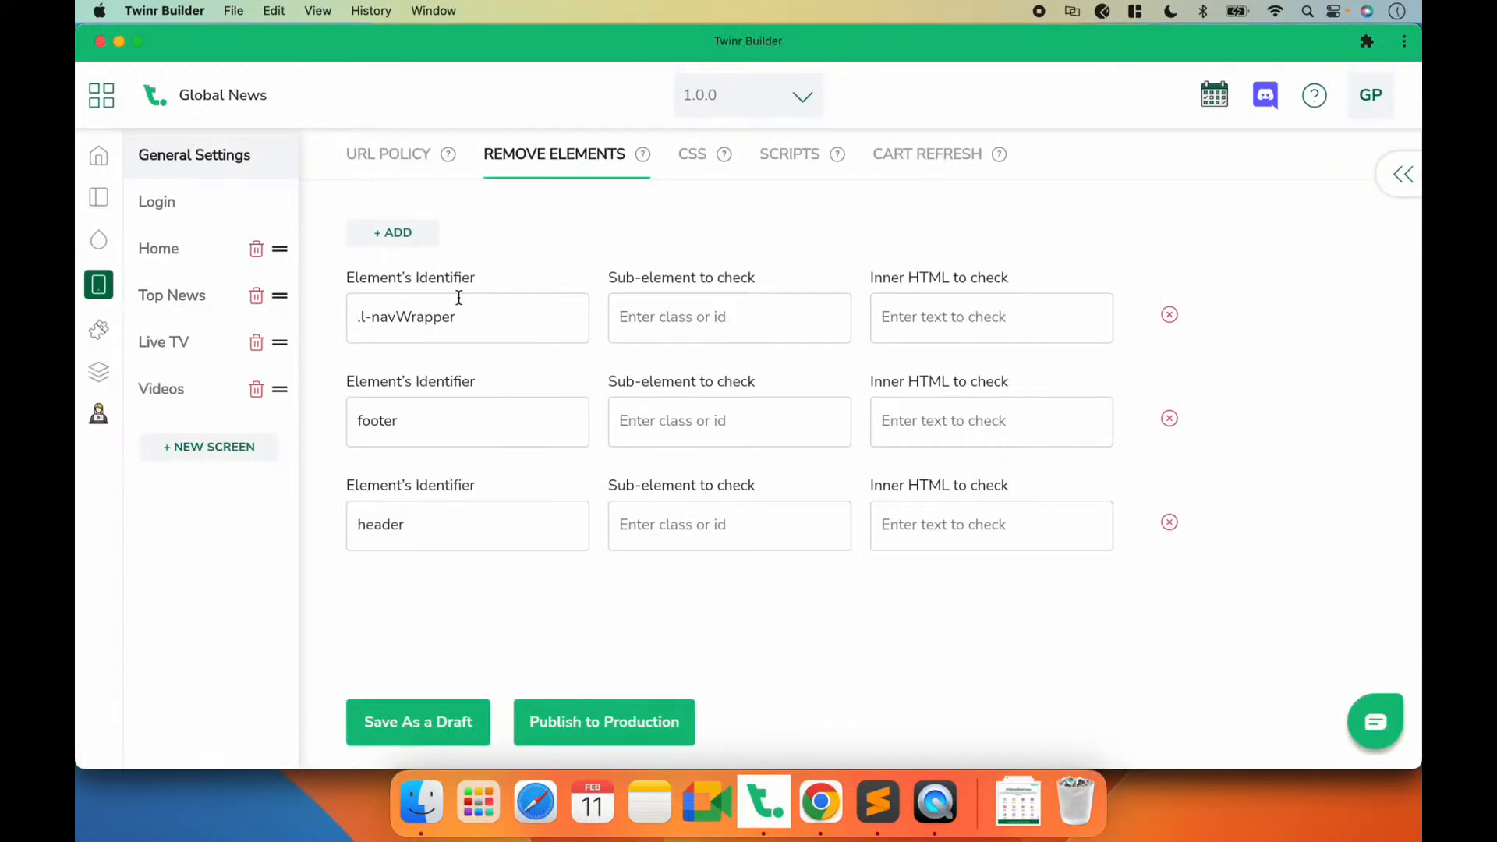
{"action": "left_click_drag", "start_coordinate": [471, 315], "coordinate": [344, 308]}
{"action": "key", "text": "BackSpace"}
{"action": "key", "text": "super+v"}
{"action": "left_click", "coordinate": [417, 722]}
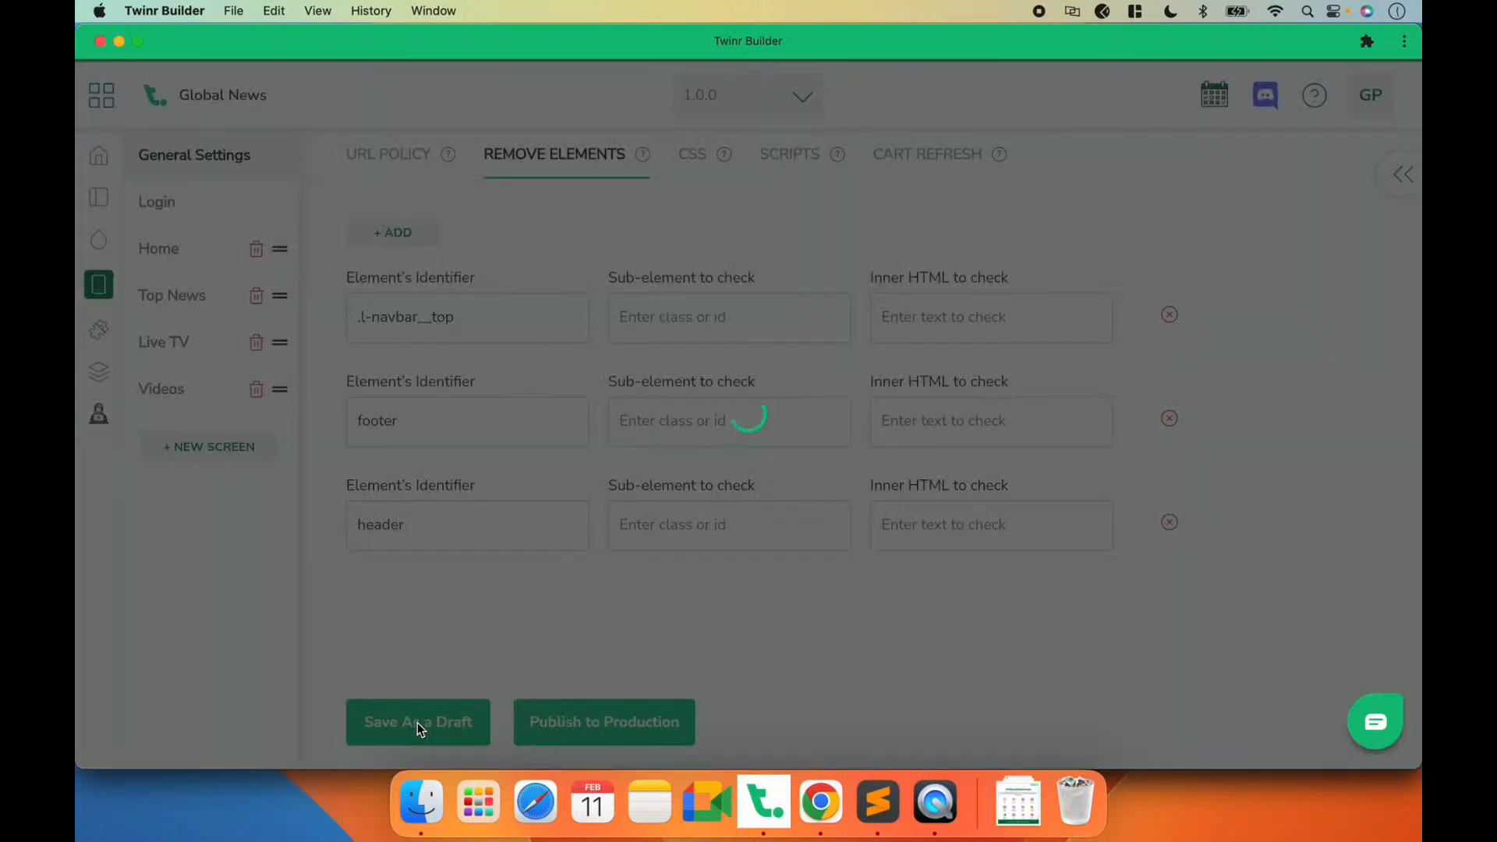
Step: Compare the app's Home screen in QuickTime Player with the website's header in Chrome
{"action": "left_click", "coordinate": [934, 796]}
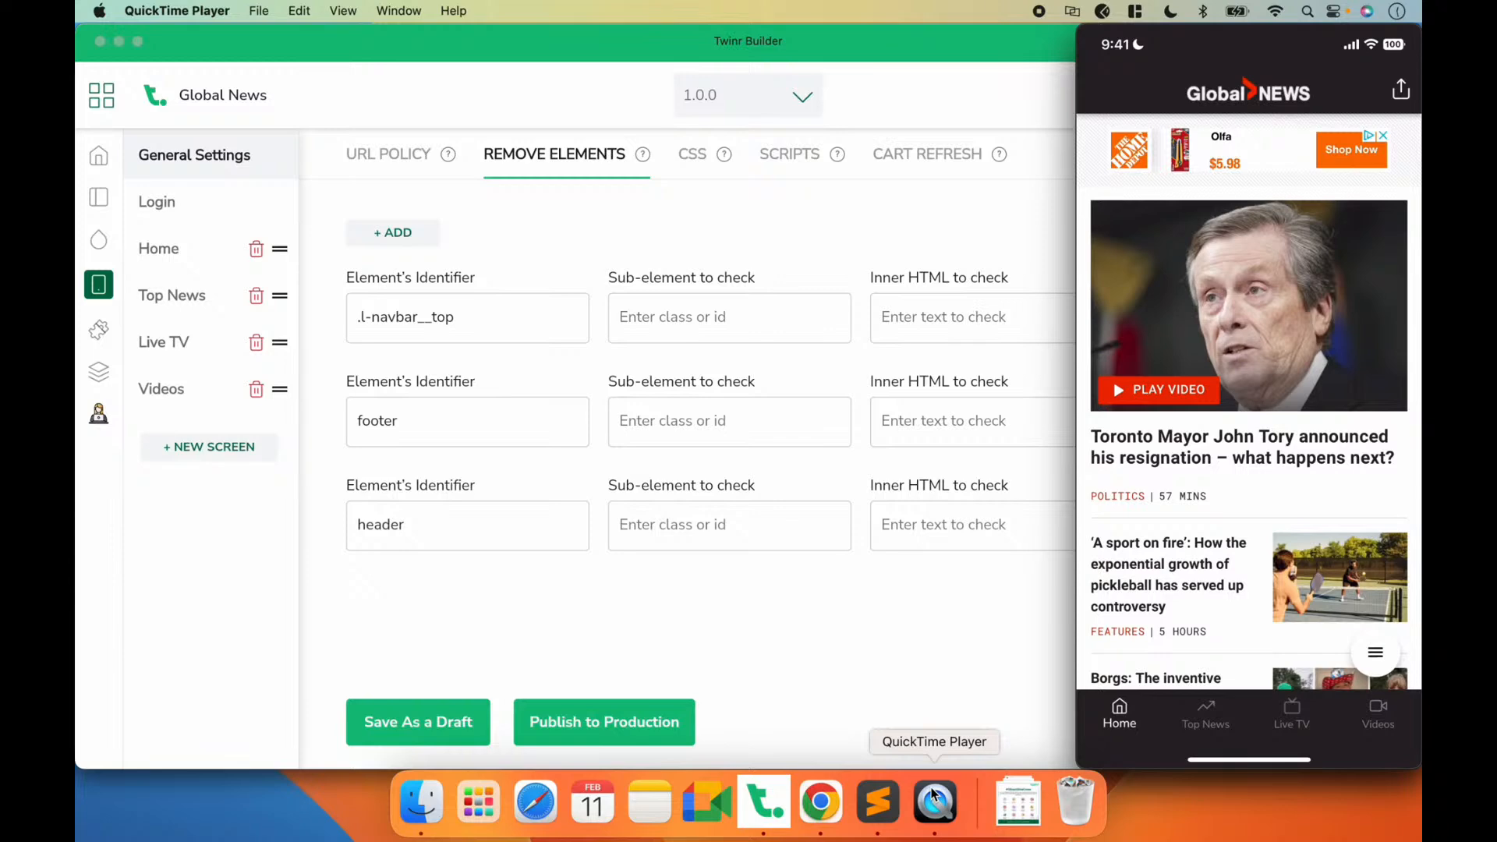
{"action": "left_click", "coordinate": [820, 799]}
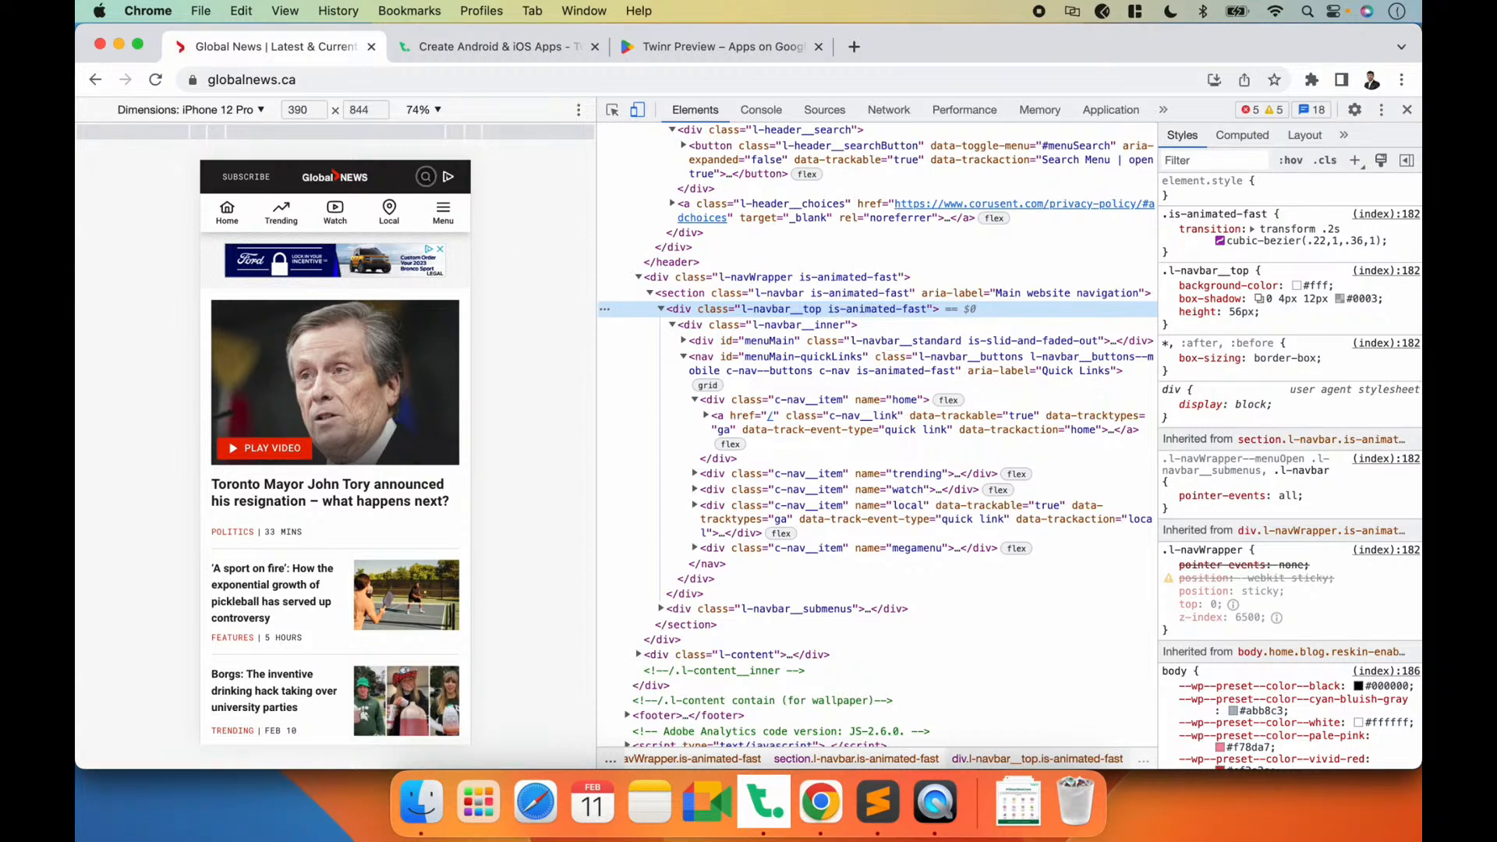
{"action": "left_click", "coordinate": [954, 828]}
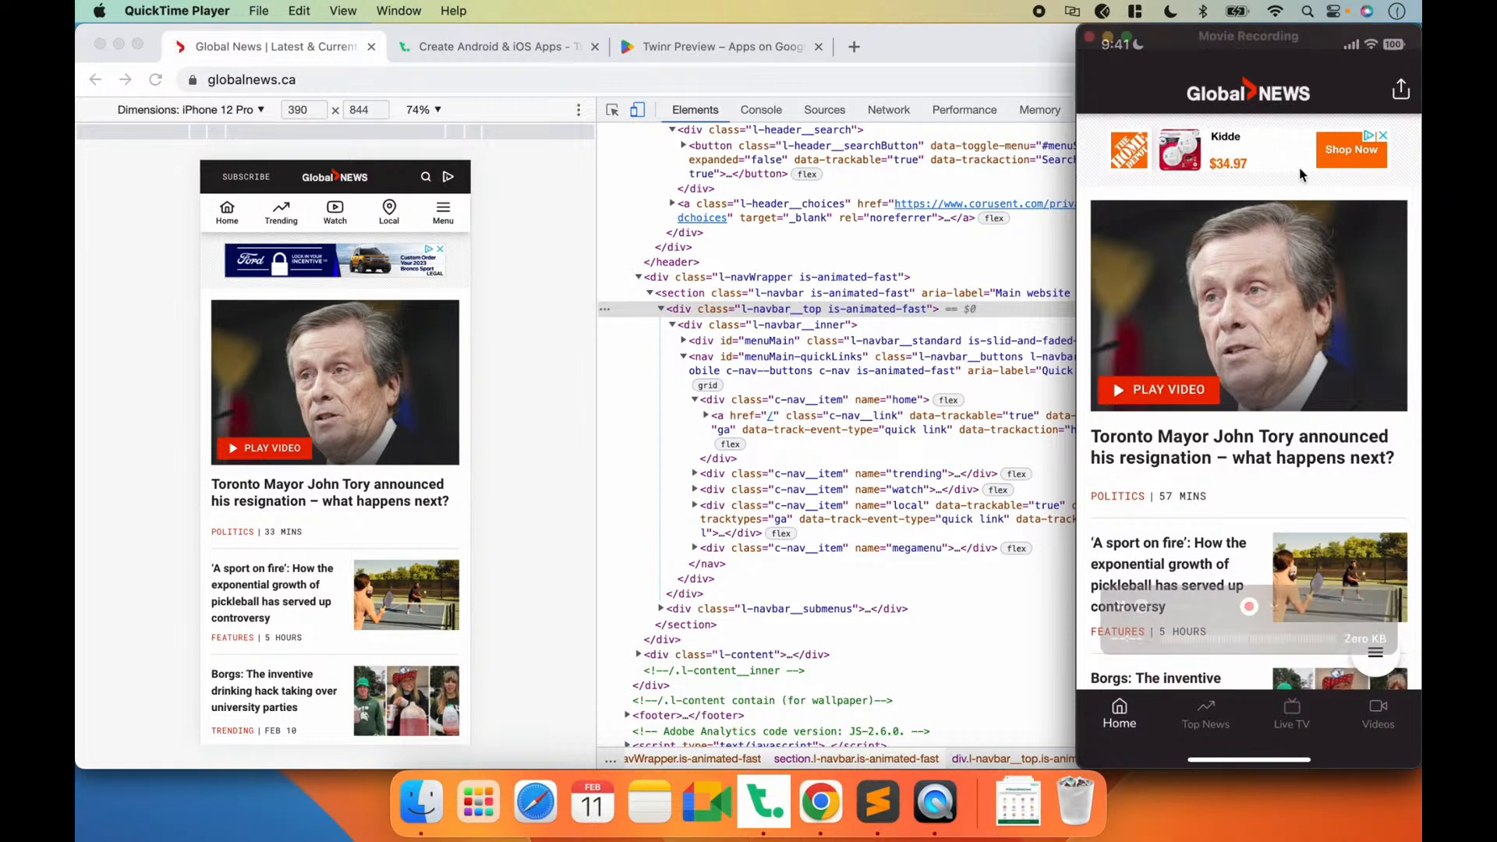
Step: Return to Chrome, collapse the l-navbar__top element and inspect the header's search button
{"action": "left_click", "coordinate": [520, 178]}
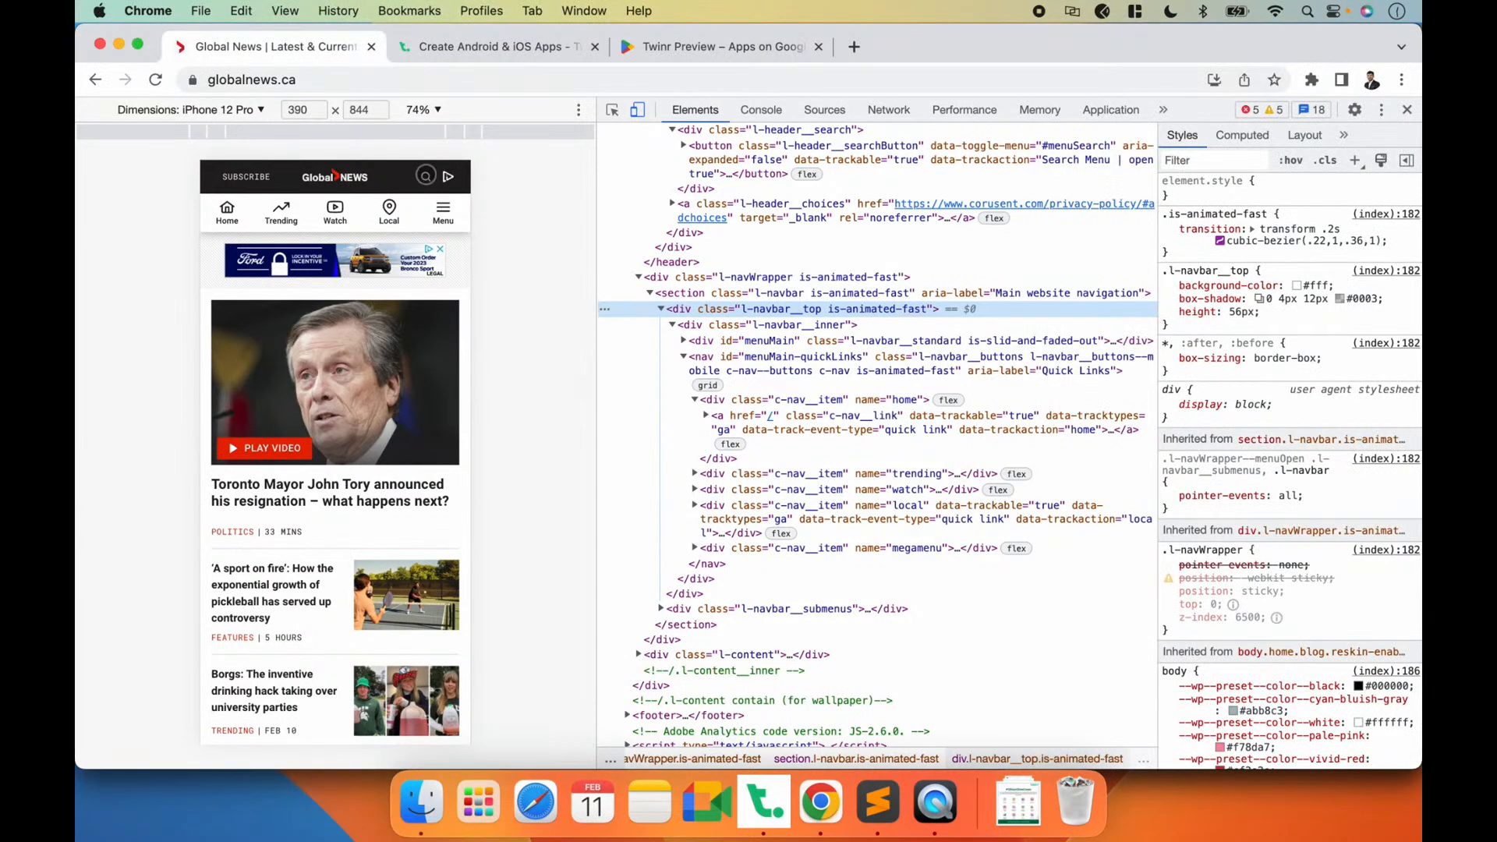
{"action": "left_click", "coordinate": [659, 309]}
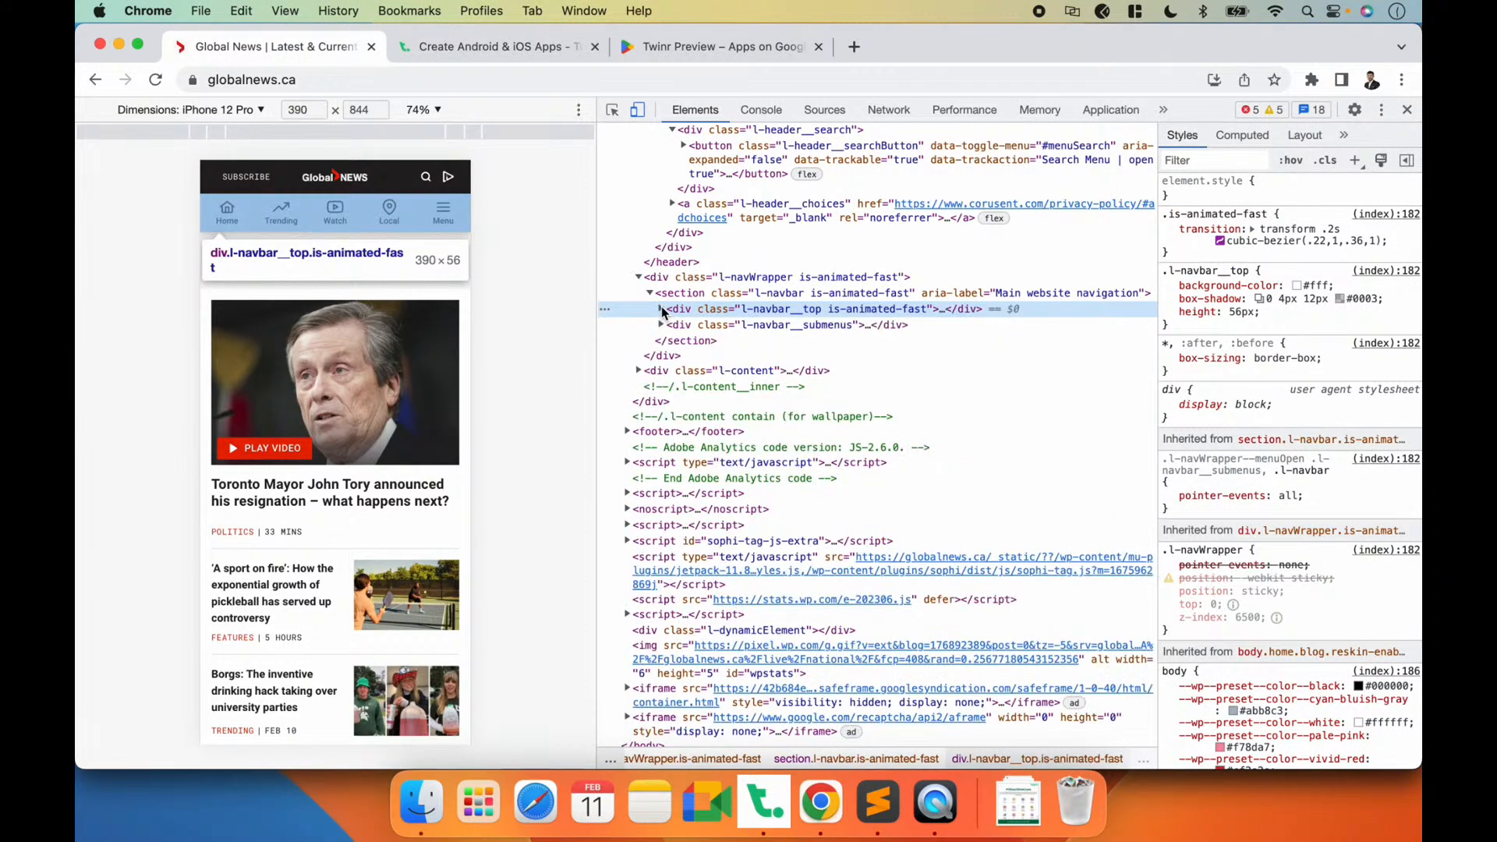
{"action": "left_click", "coordinate": [612, 110]}
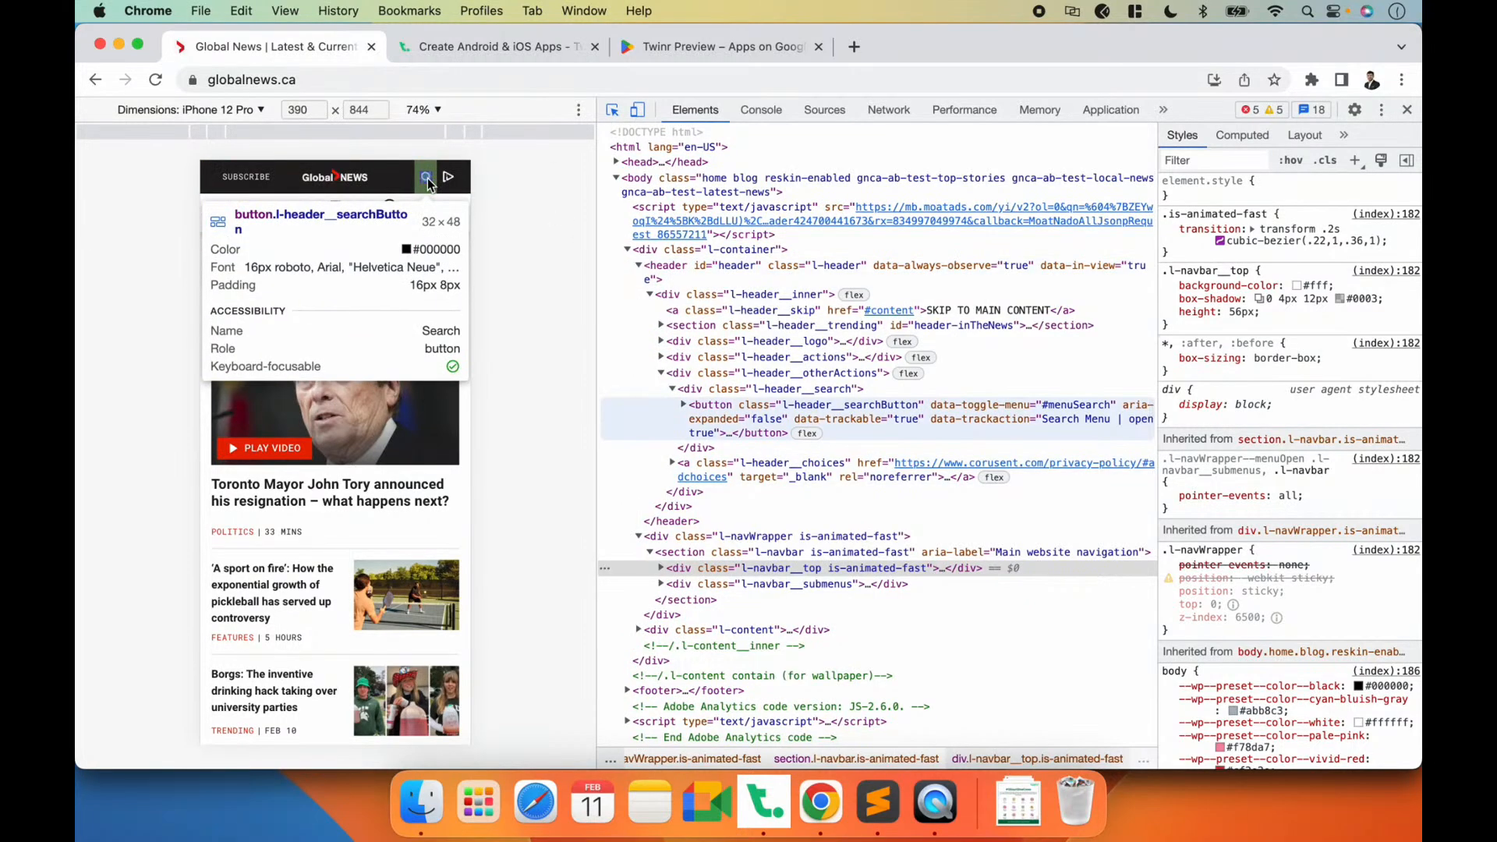
{"action": "left_click", "coordinate": [428, 183]}
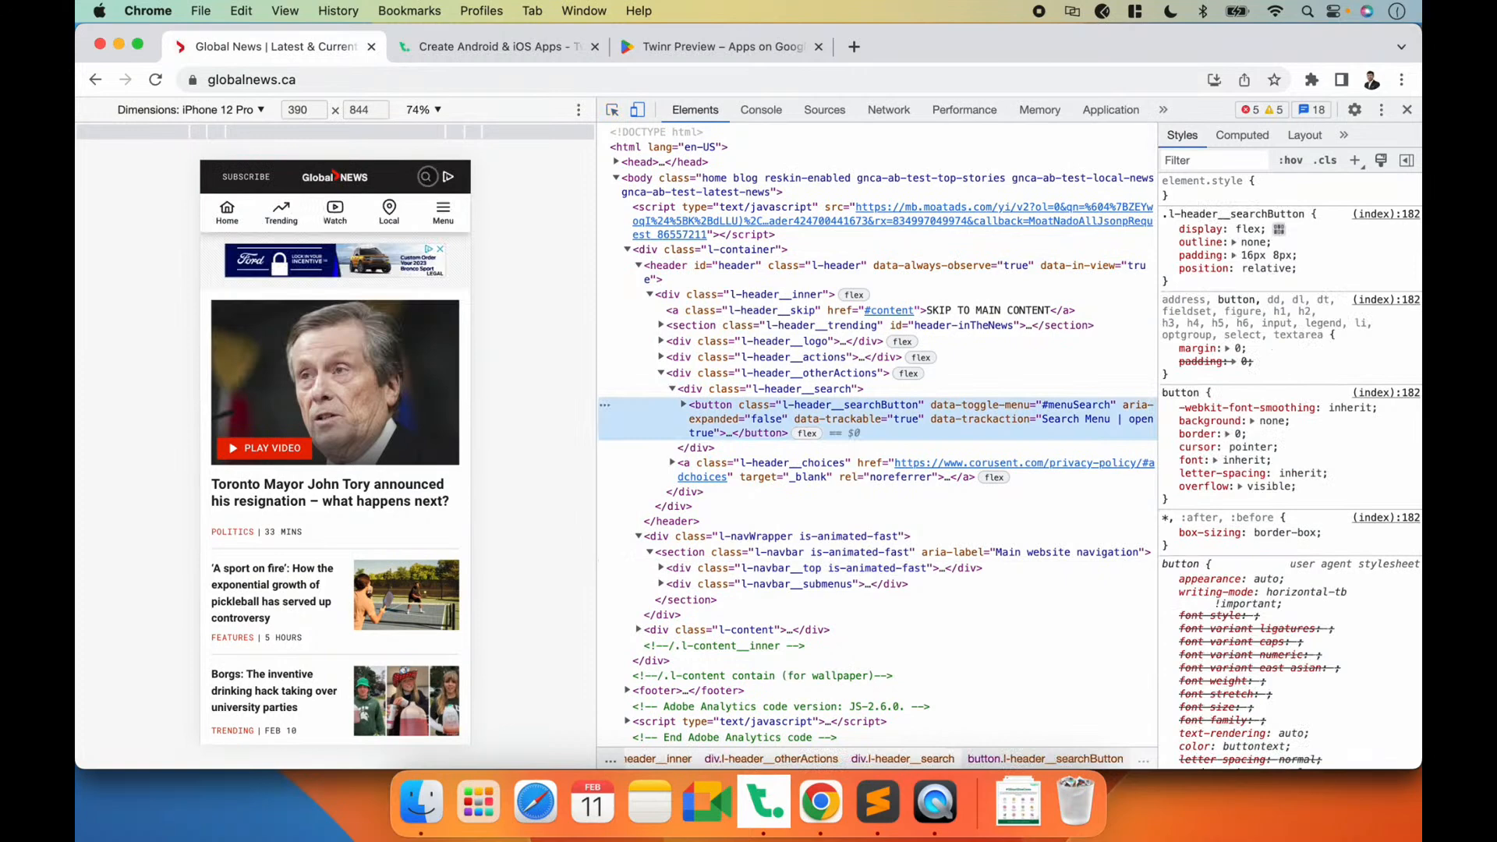
Step: Copy the l-header__searchButton class name from the header's search button element
{"action": "scroll", "coordinate": [823, 377], "scroll_direction": "down", "scroll_amount": 1}
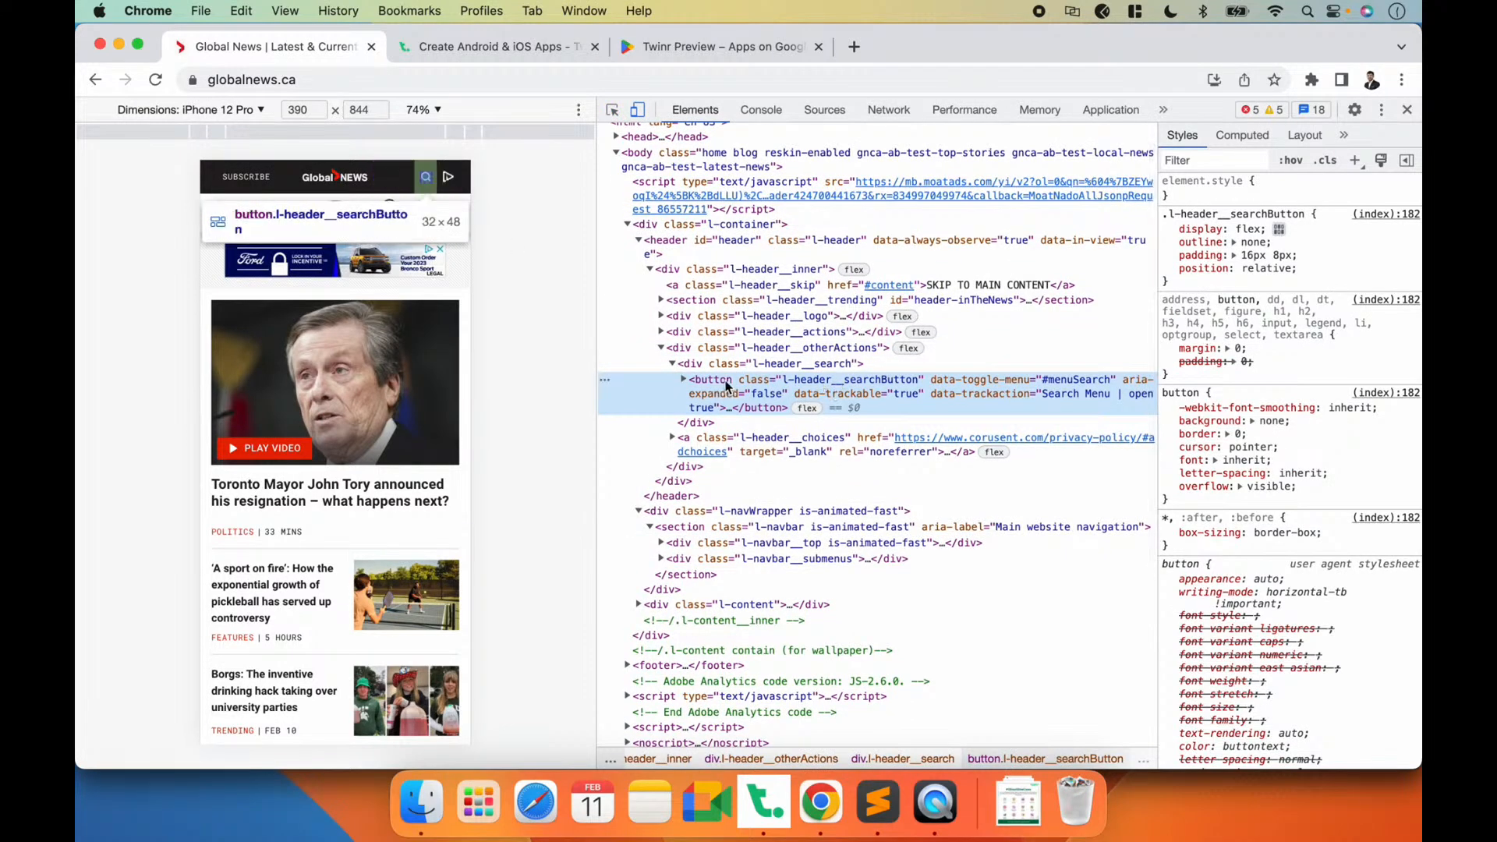
{"action": "double_click", "coordinate": [828, 384]}
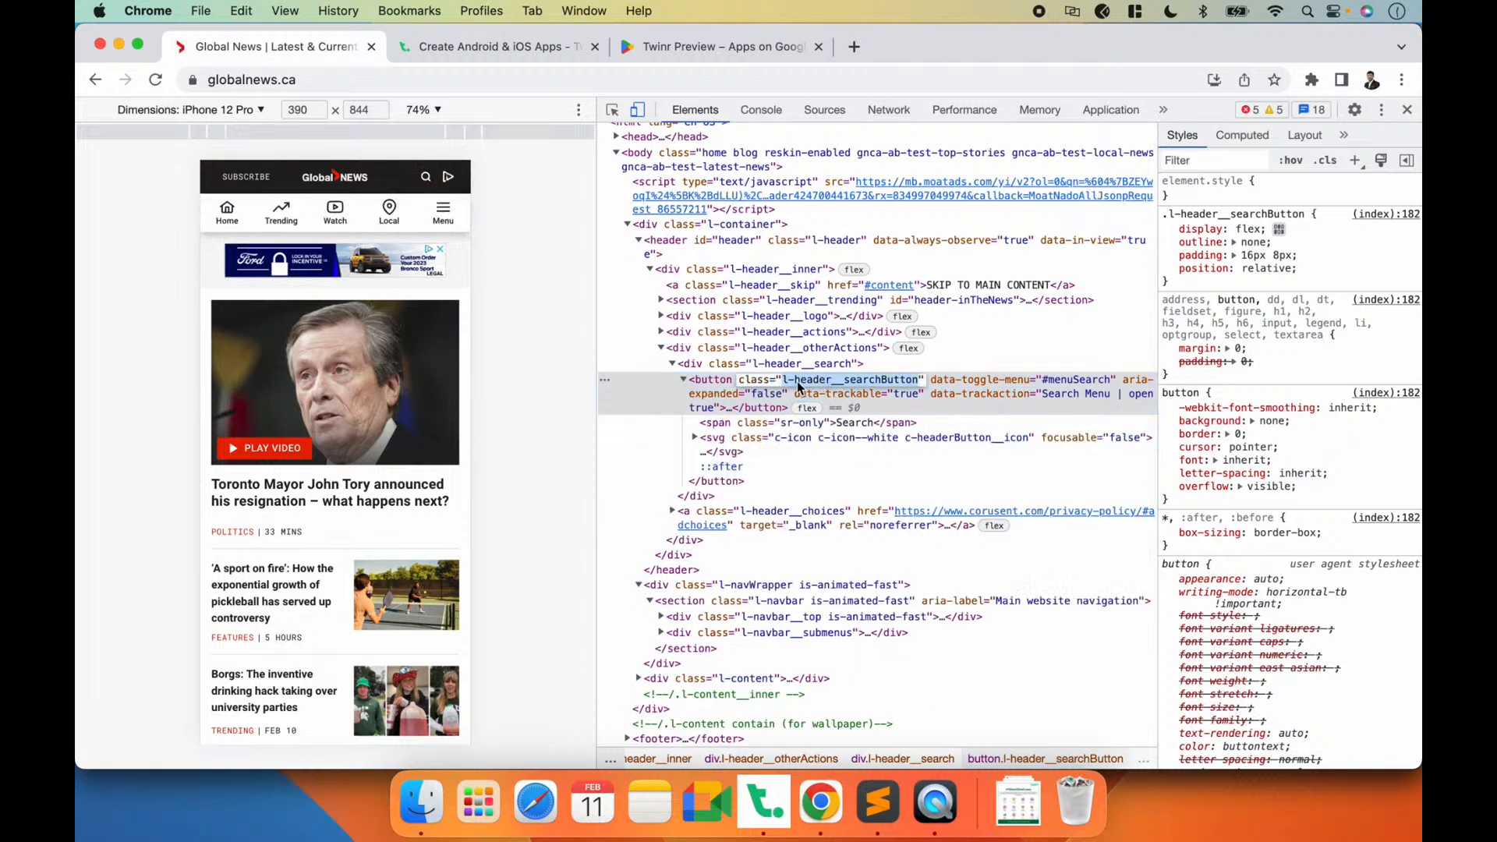
{"action": "key", "text": "super+c"}
Step: Switch to Twinr Builder and start a new right-side Tag Selector button in the Home screen's navigation bar
{"action": "key", "text": "super+Tab"}
{"action": "left_click", "coordinate": [763, 804]}
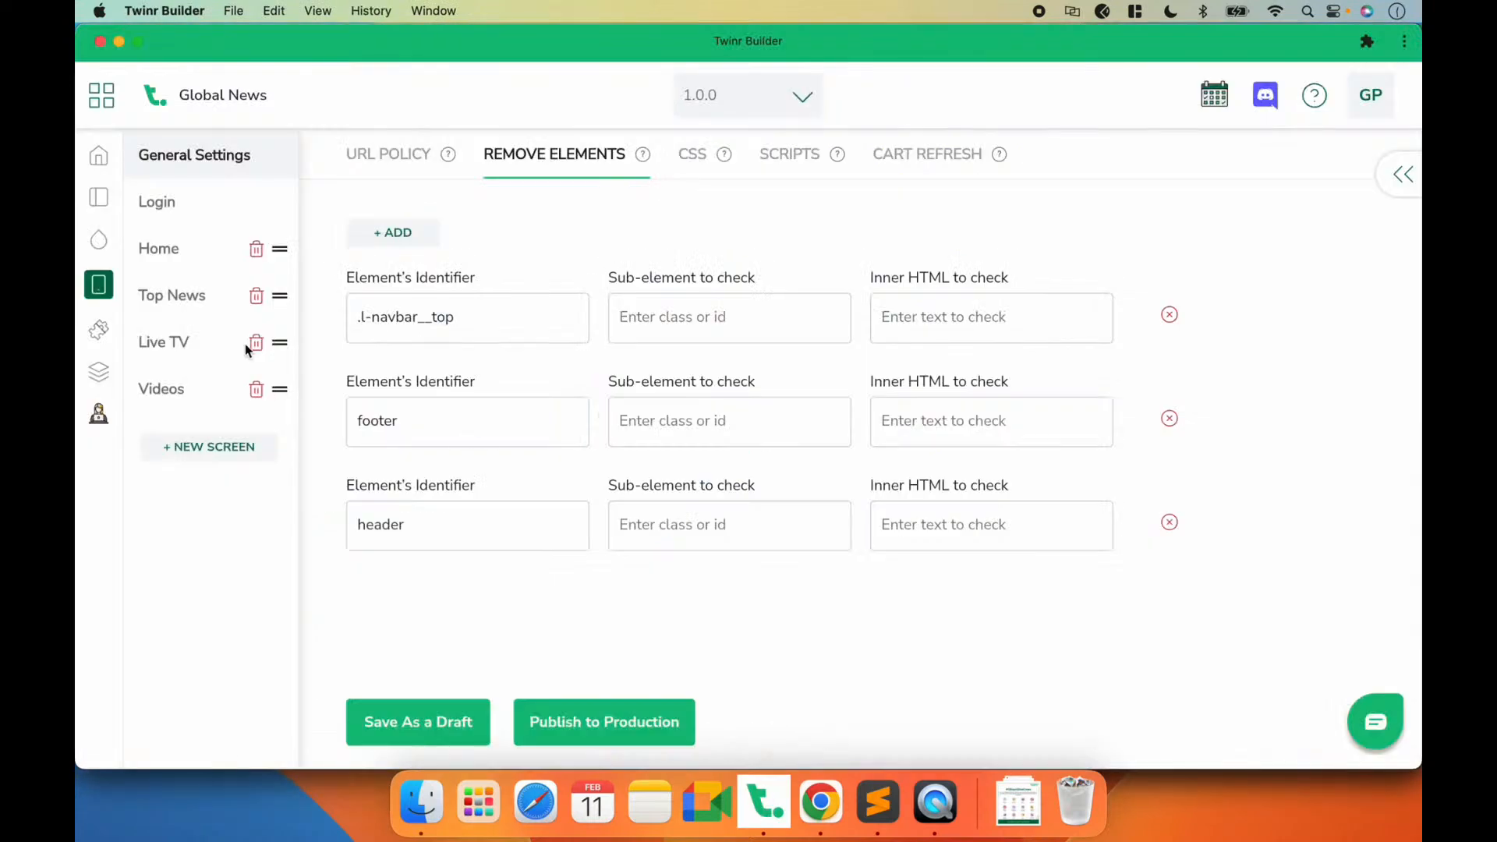
{"action": "left_click", "coordinate": [183, 251]}
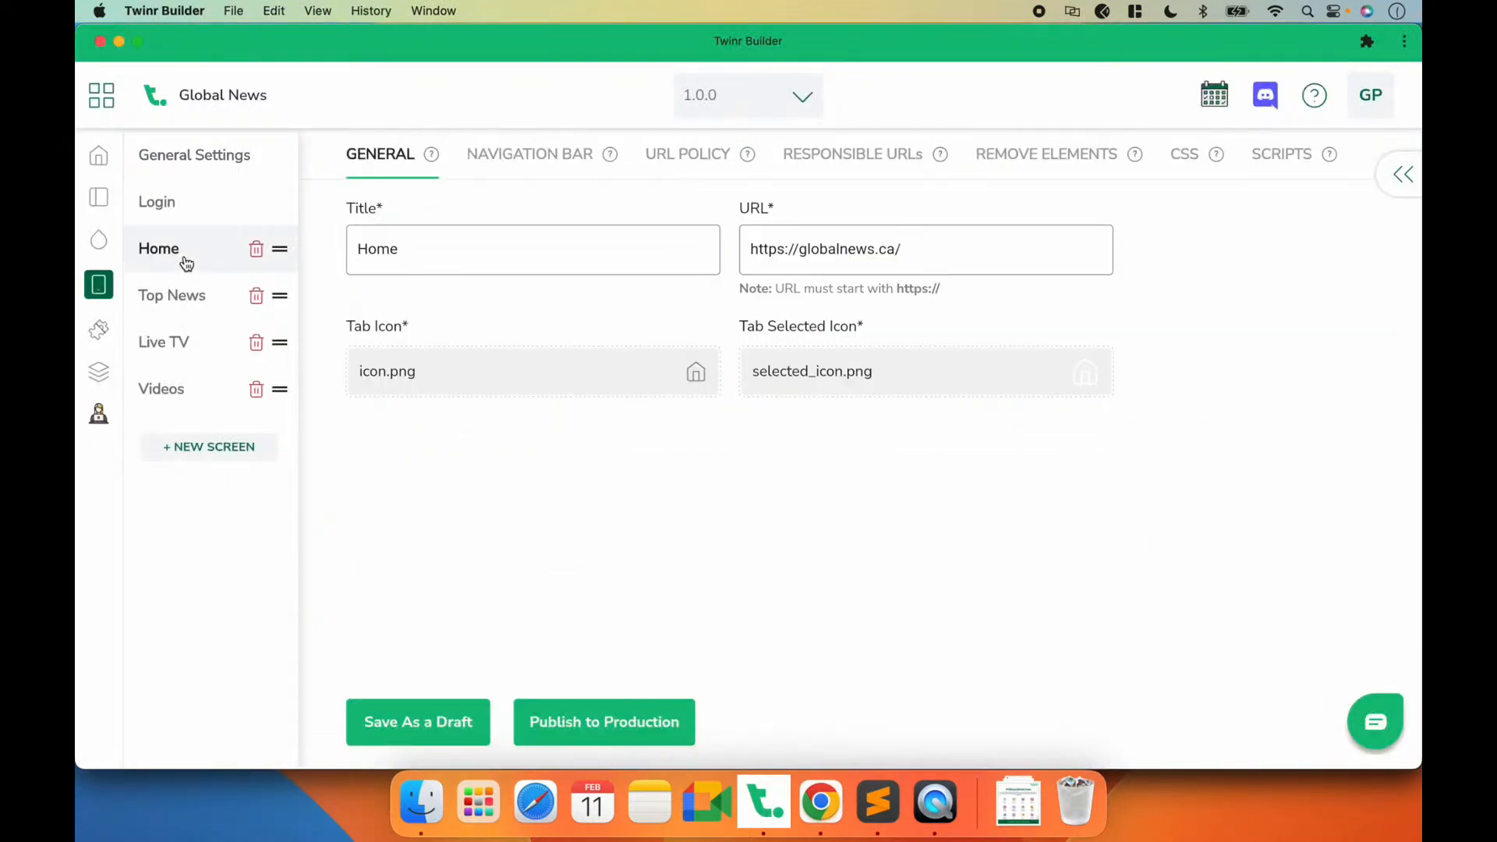
{"action": "left_click", "coordinate": [539, 158]}
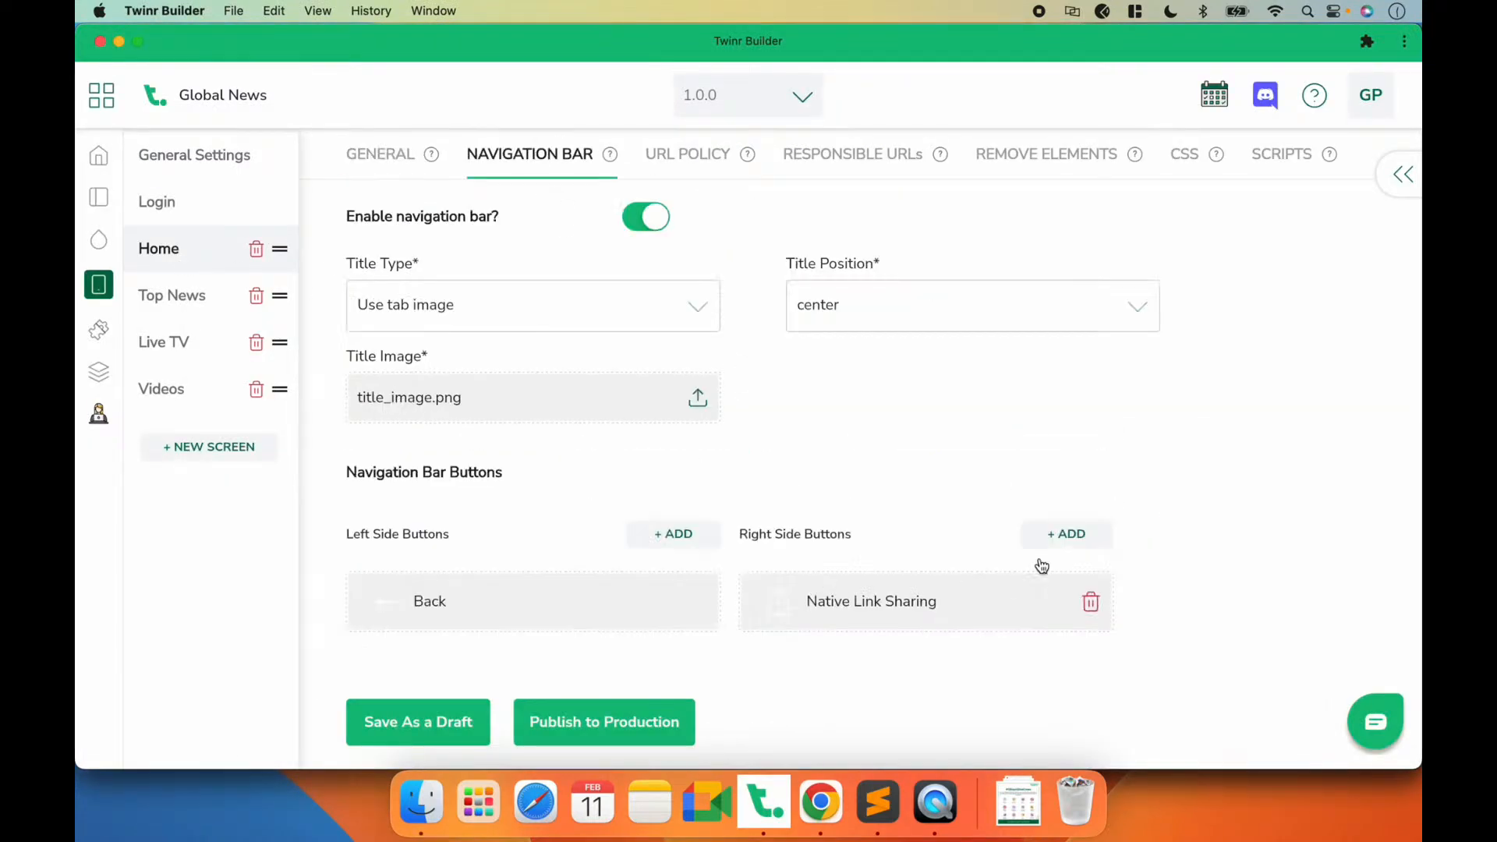
{"action": "left_click", "coordinate": [1065, 535]}
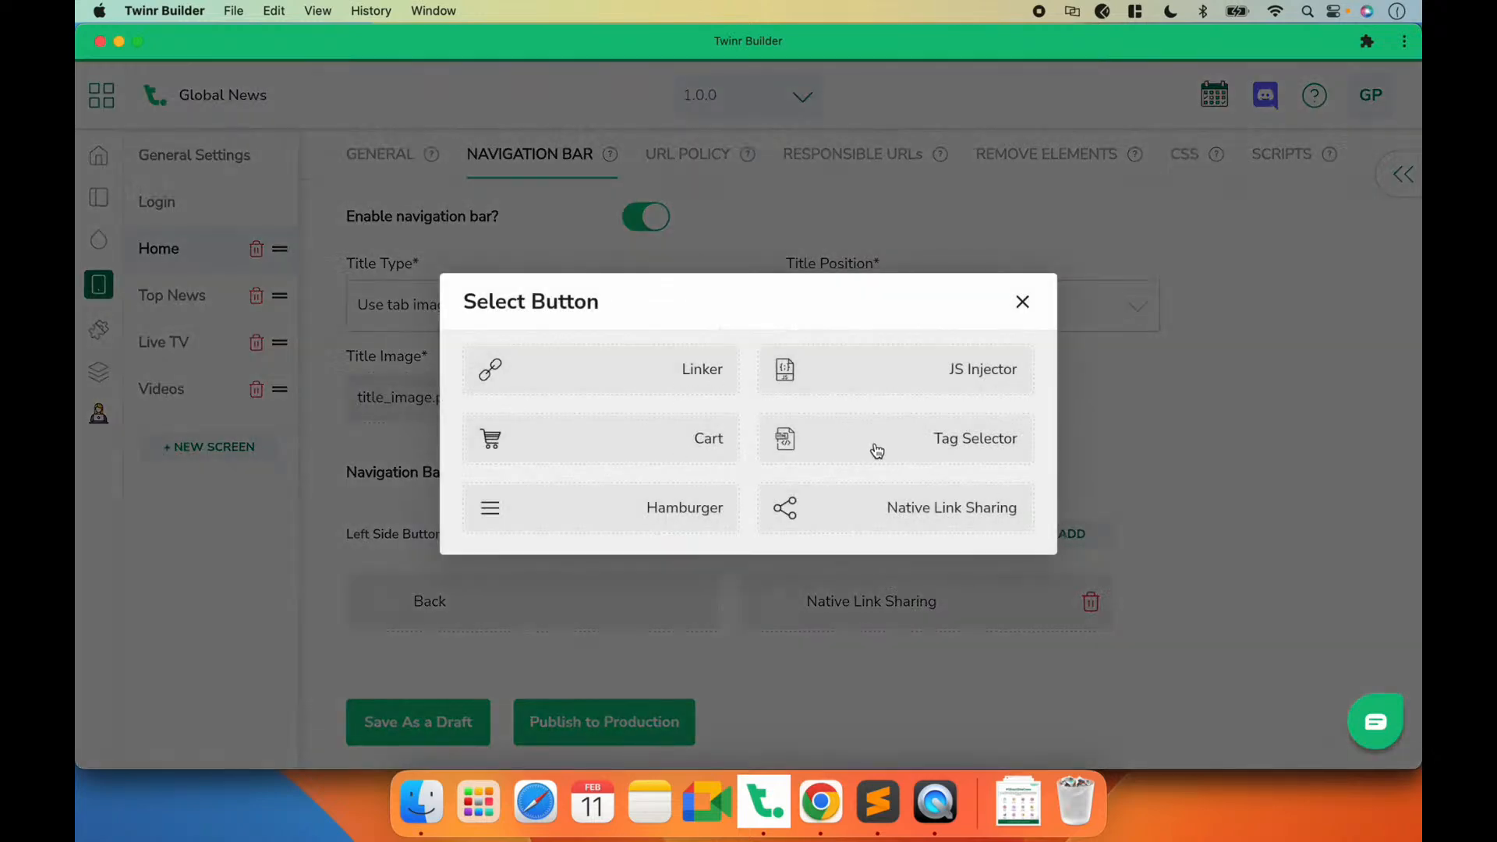
{"action": "left_click", "coordinate": [912, 450]}
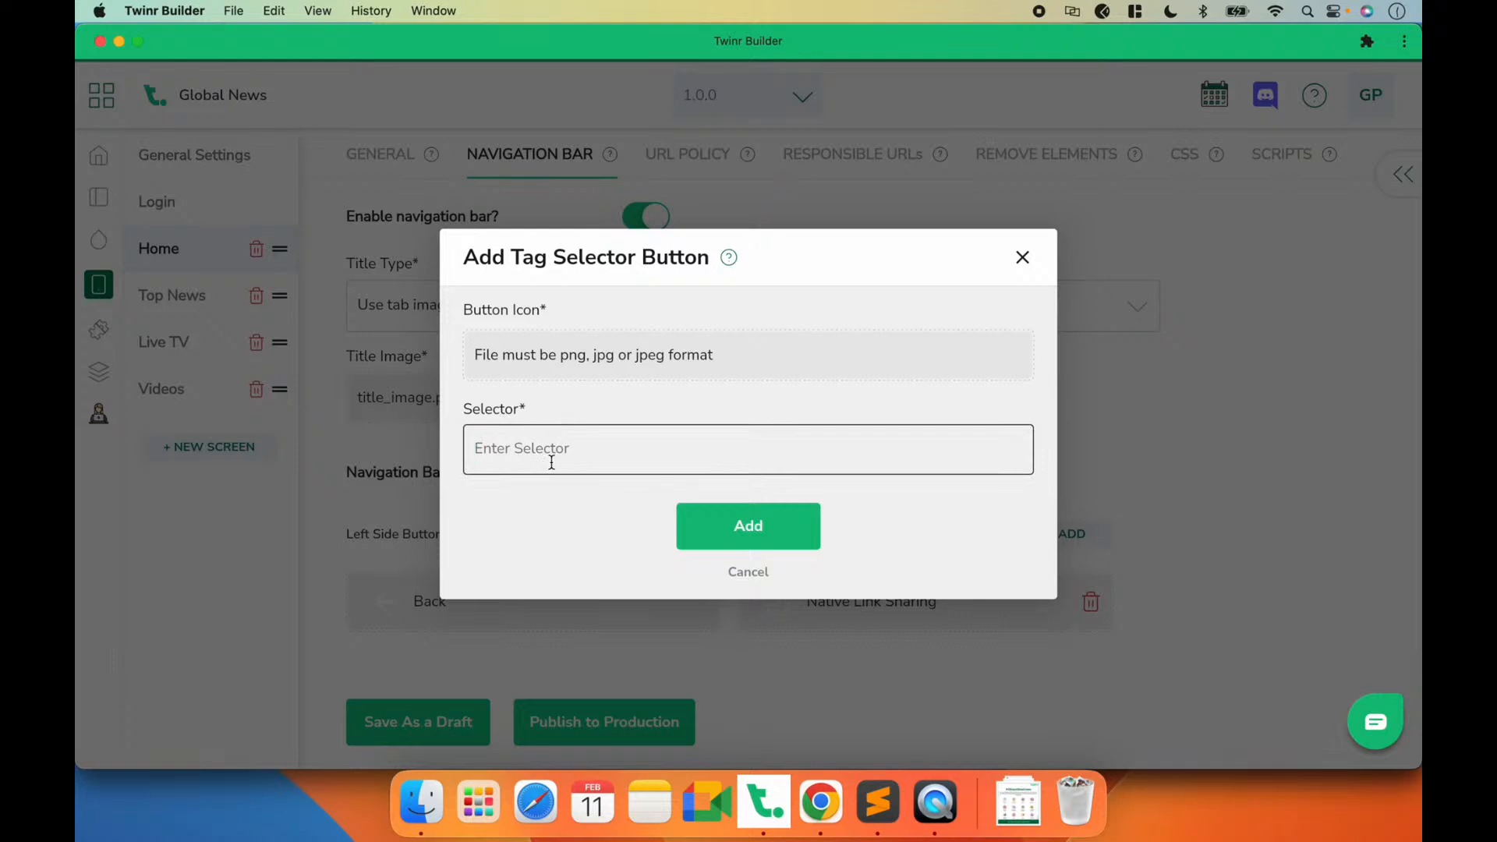
Step: Set the Tag Selector button's selector to .l-header__searchButton, checking the website's search button in Chrome
{"action": "key", "text": "super+v"}
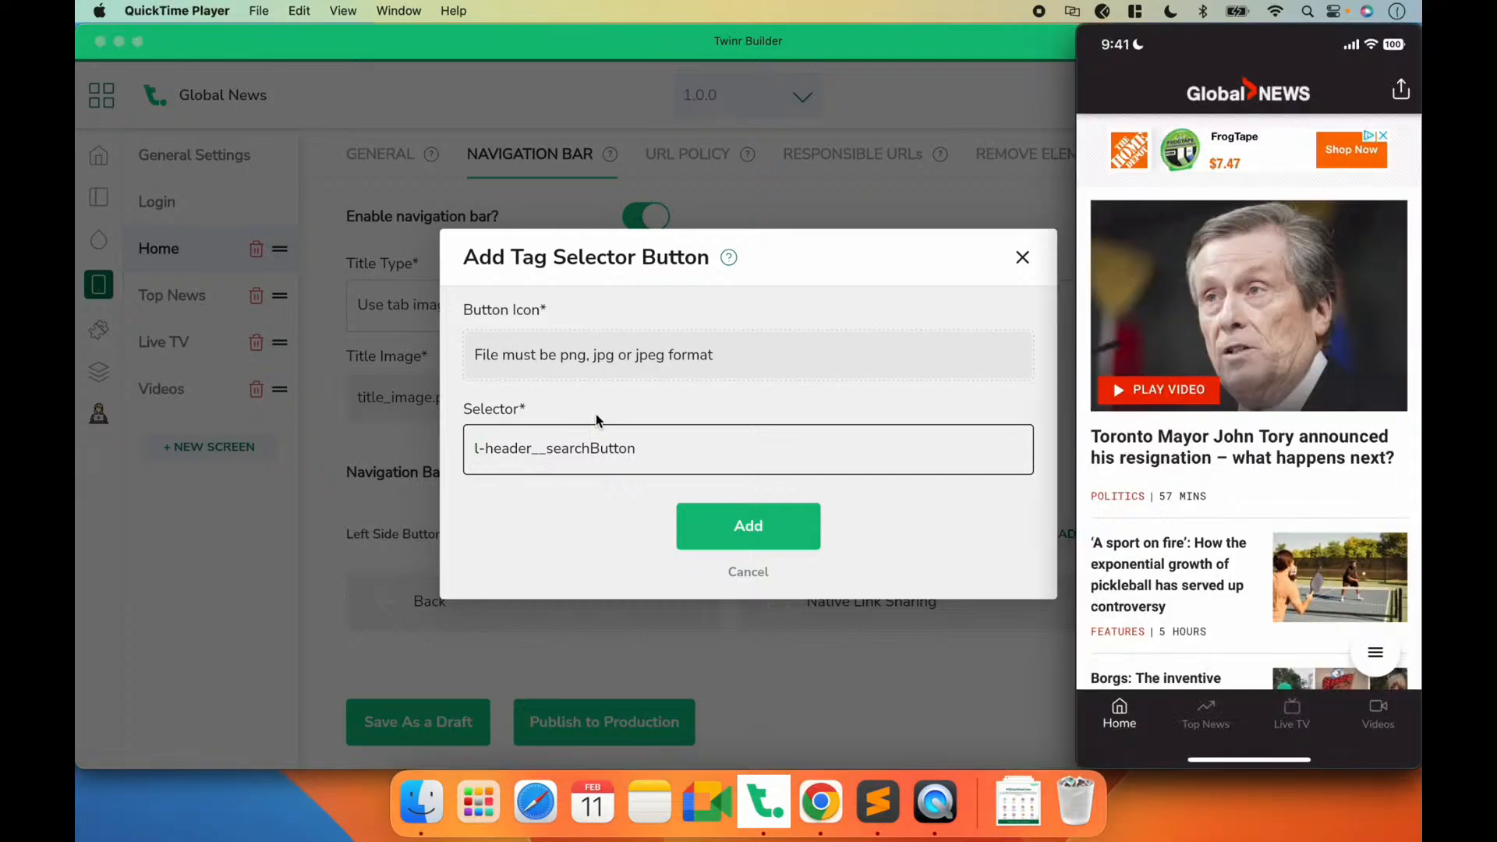
{"action": "left_click", "coordinate": [820, 803]}
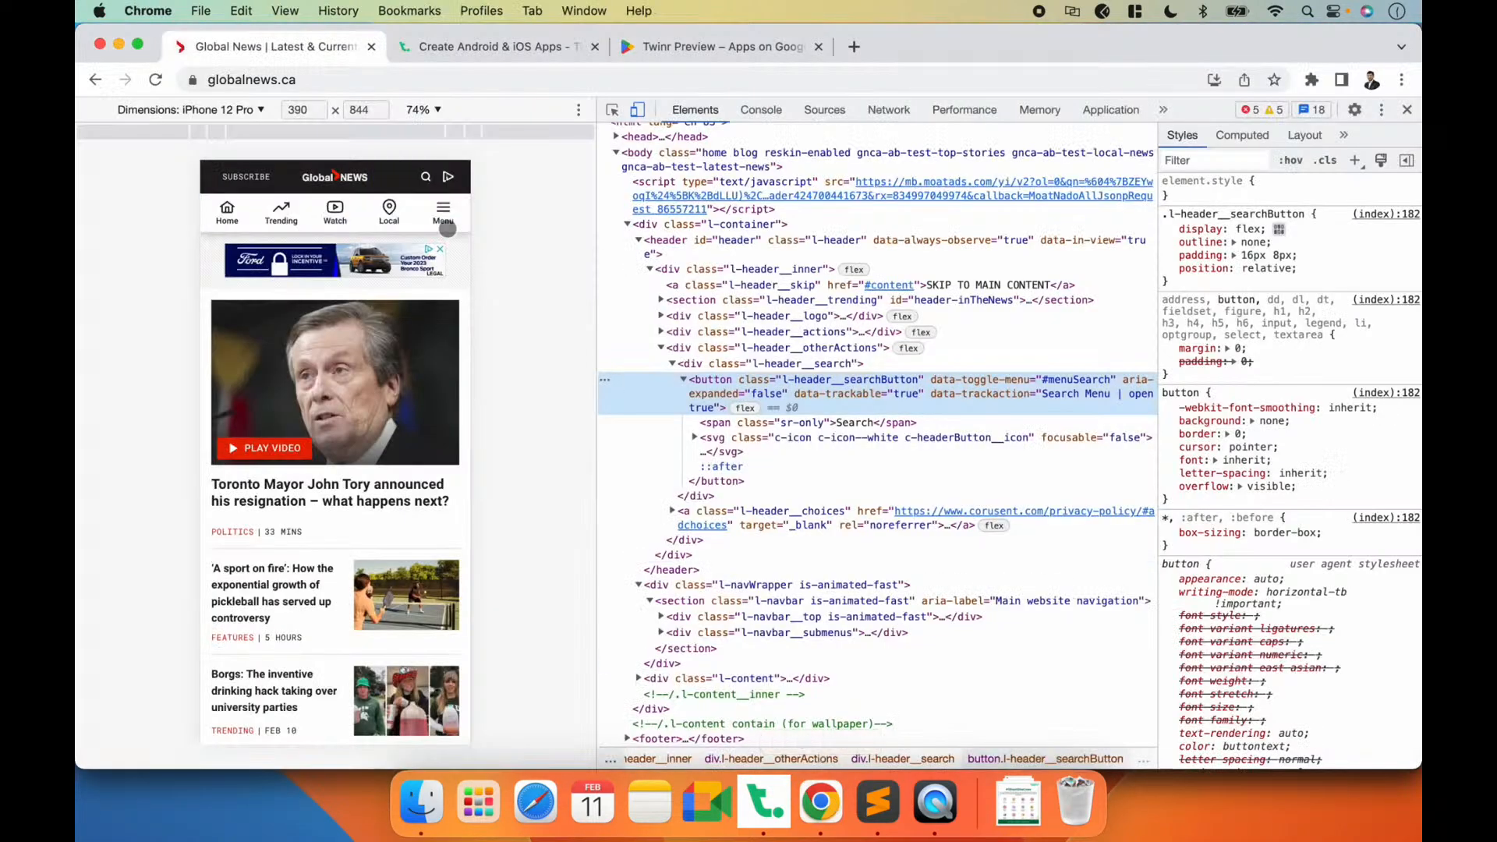
{"action": "key", "text": "super+Tab"}
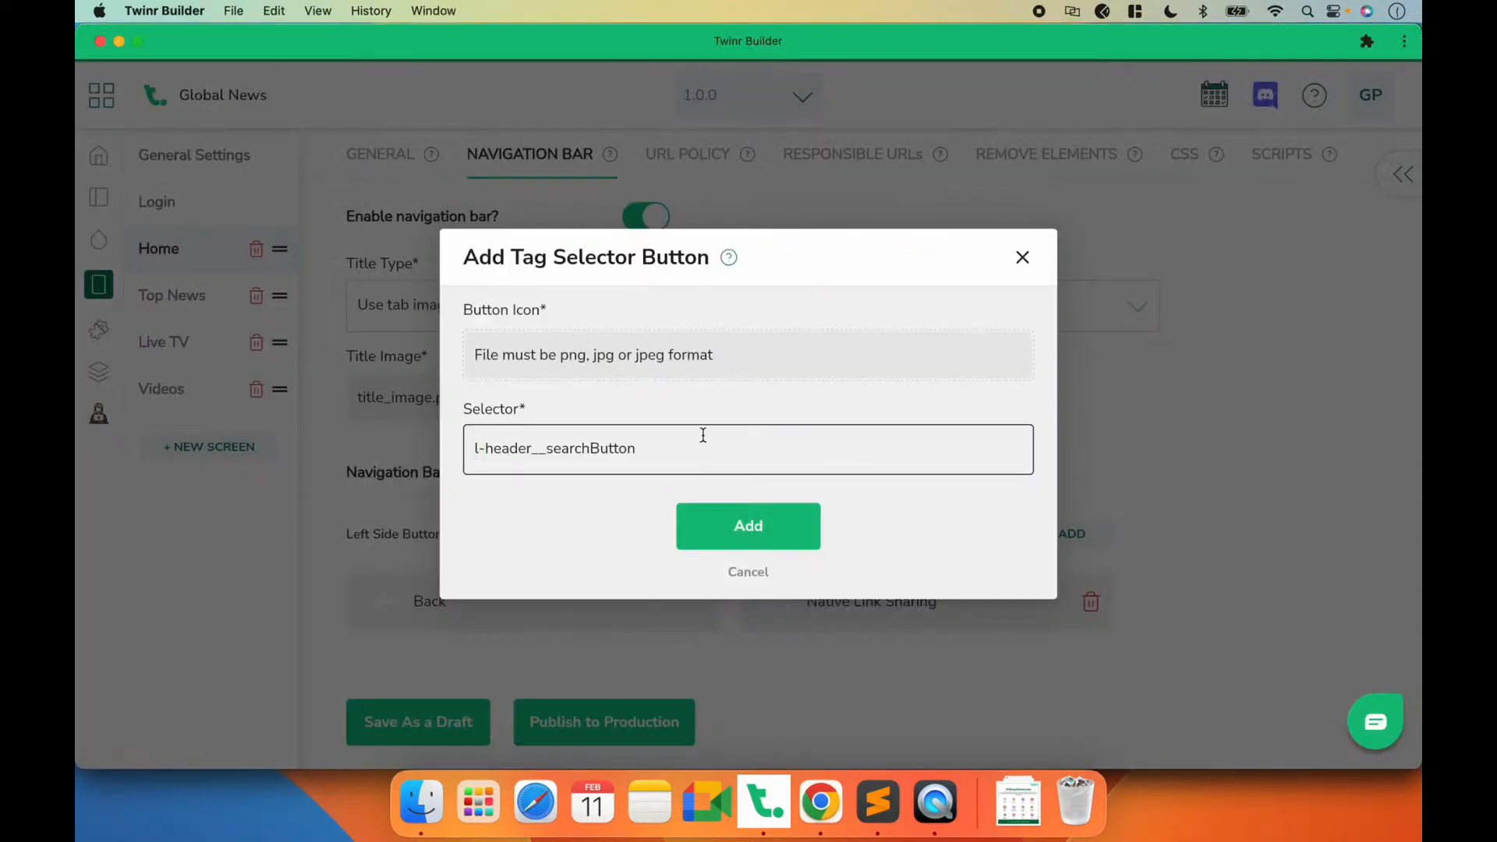
{"action": "type", "text": "."}
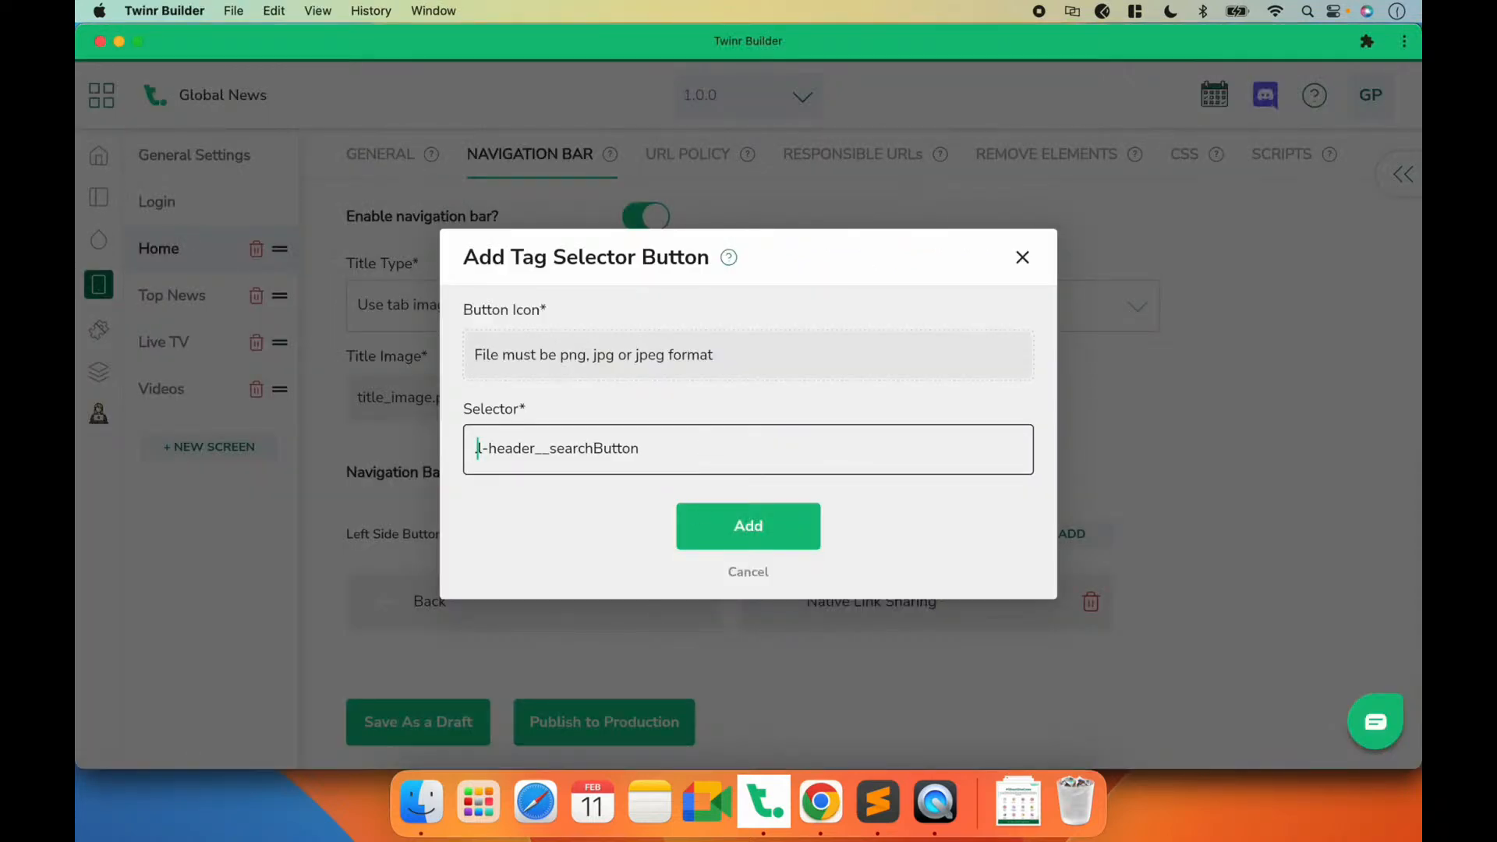
Step: Give the Tag Selector button the general icon ic-search in #ffffff, then add the button and save as a draft
{"action": "left_click", "coordinate": [694, 350]}
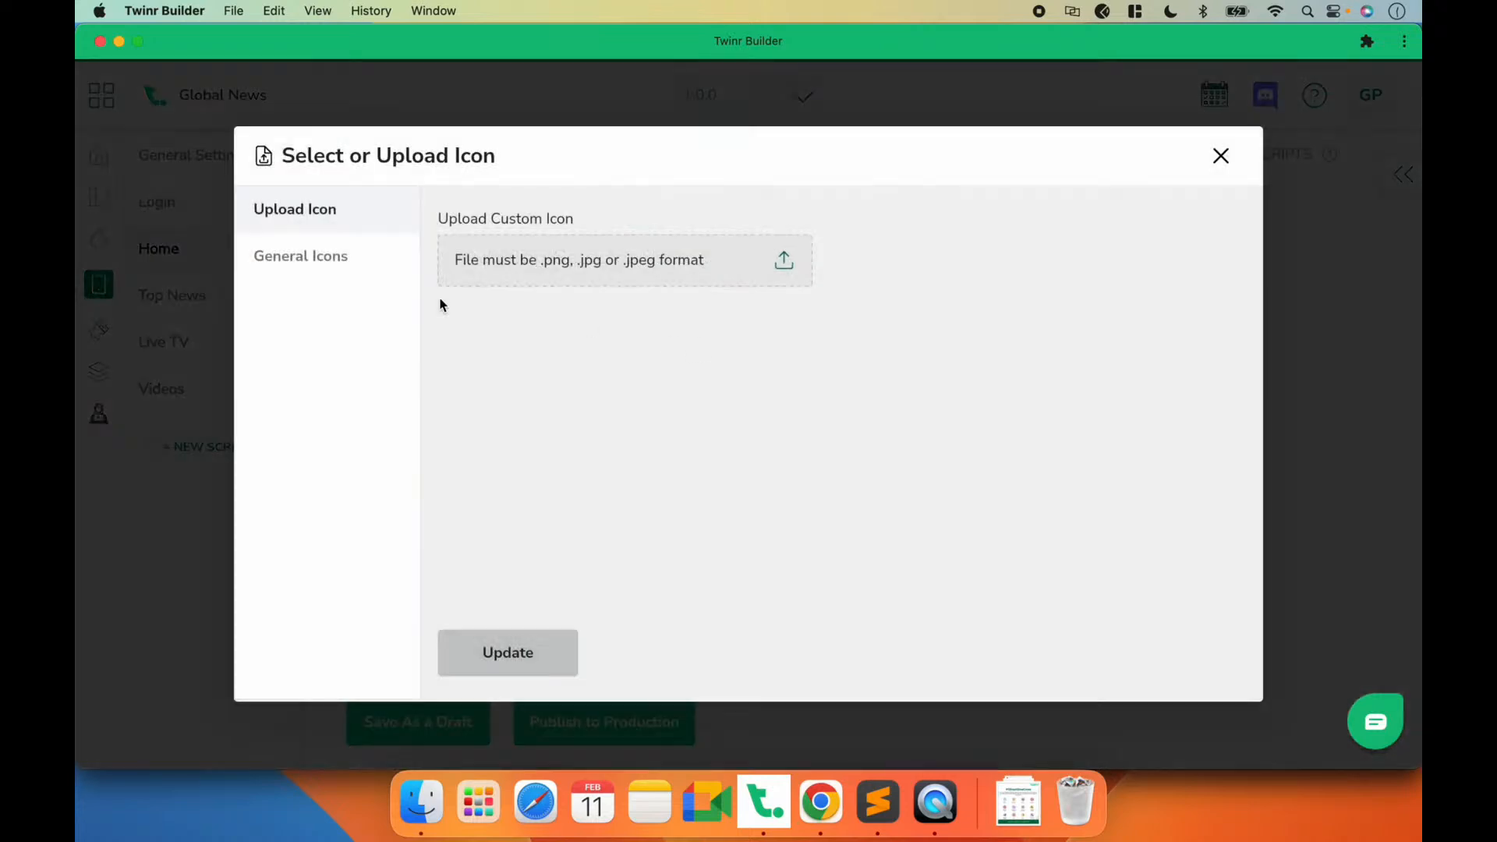
{"action": "left_click", "coordinate": [312, 270]}
{"action": "left_click", "coordinate": [548, 244]}
{"action": "type", "text": "se"}
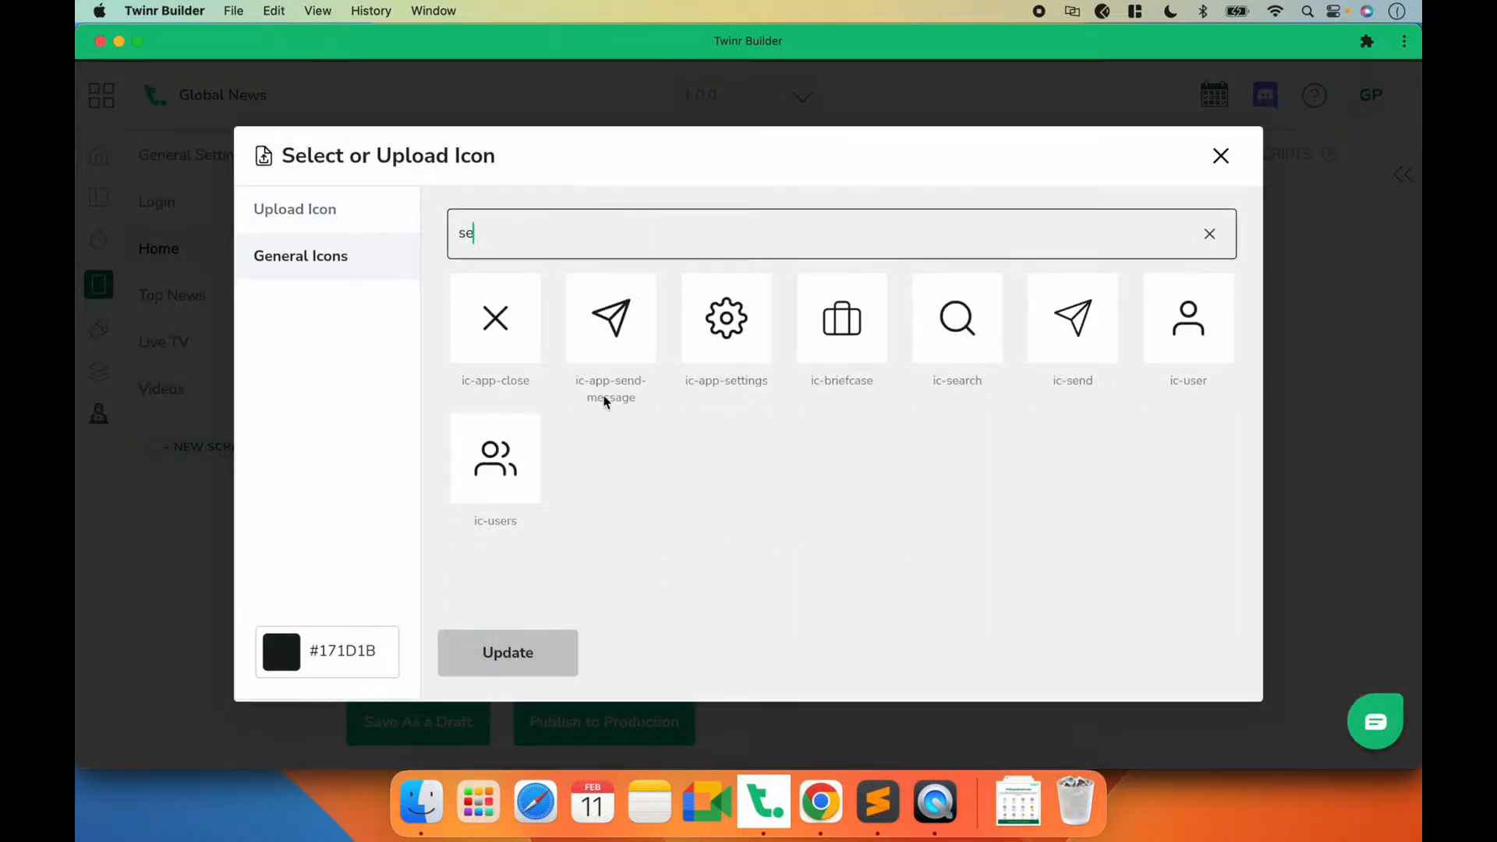
{"action": "left_click", "coordinate": [954, 356]}
{"action": "double_click", "coordinate": [341, 651]}
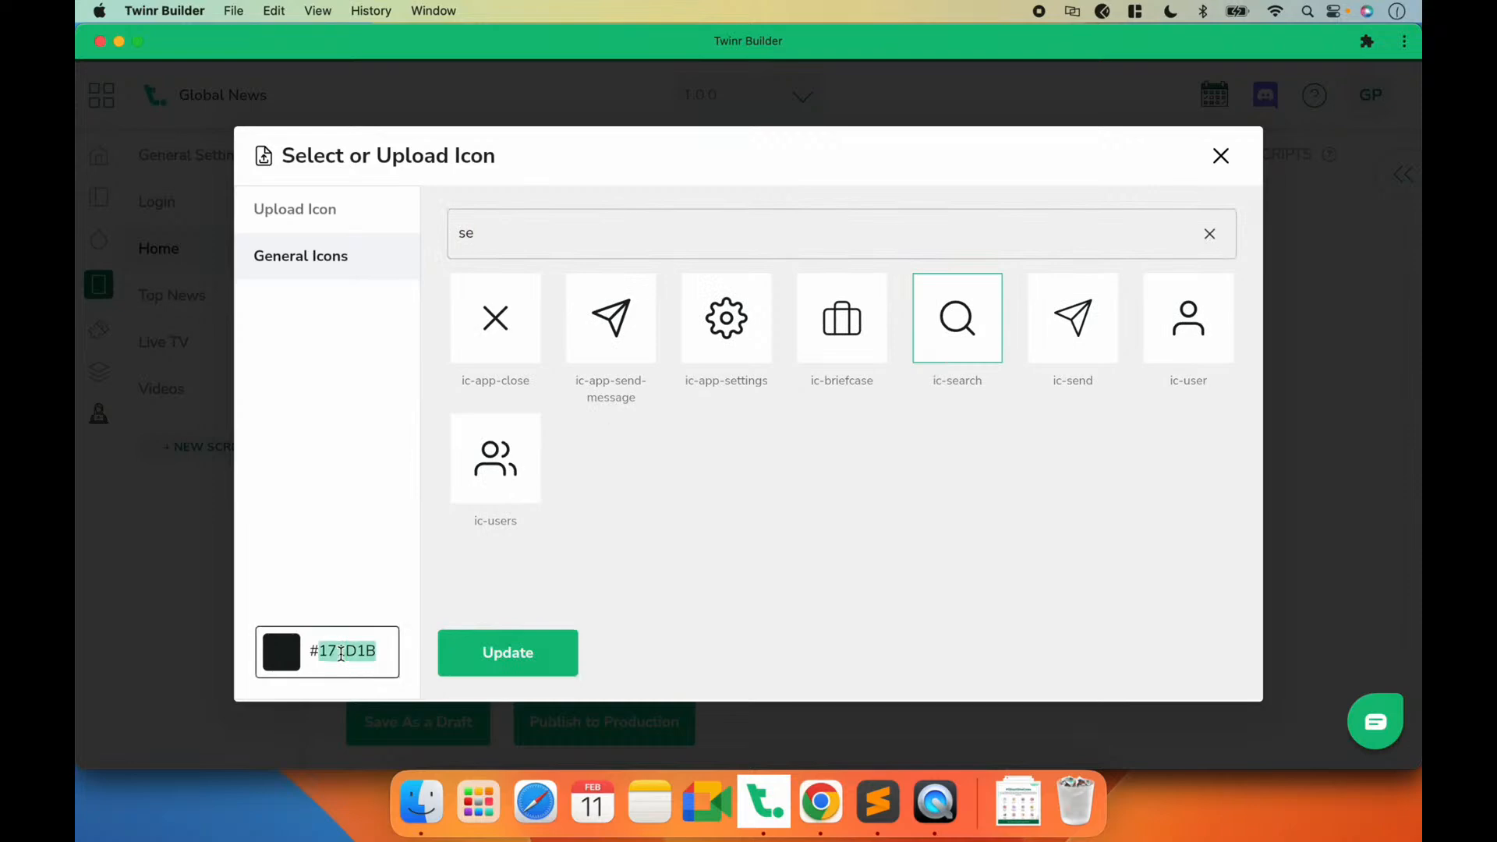
{"action": "type", "text": "ffffff"}
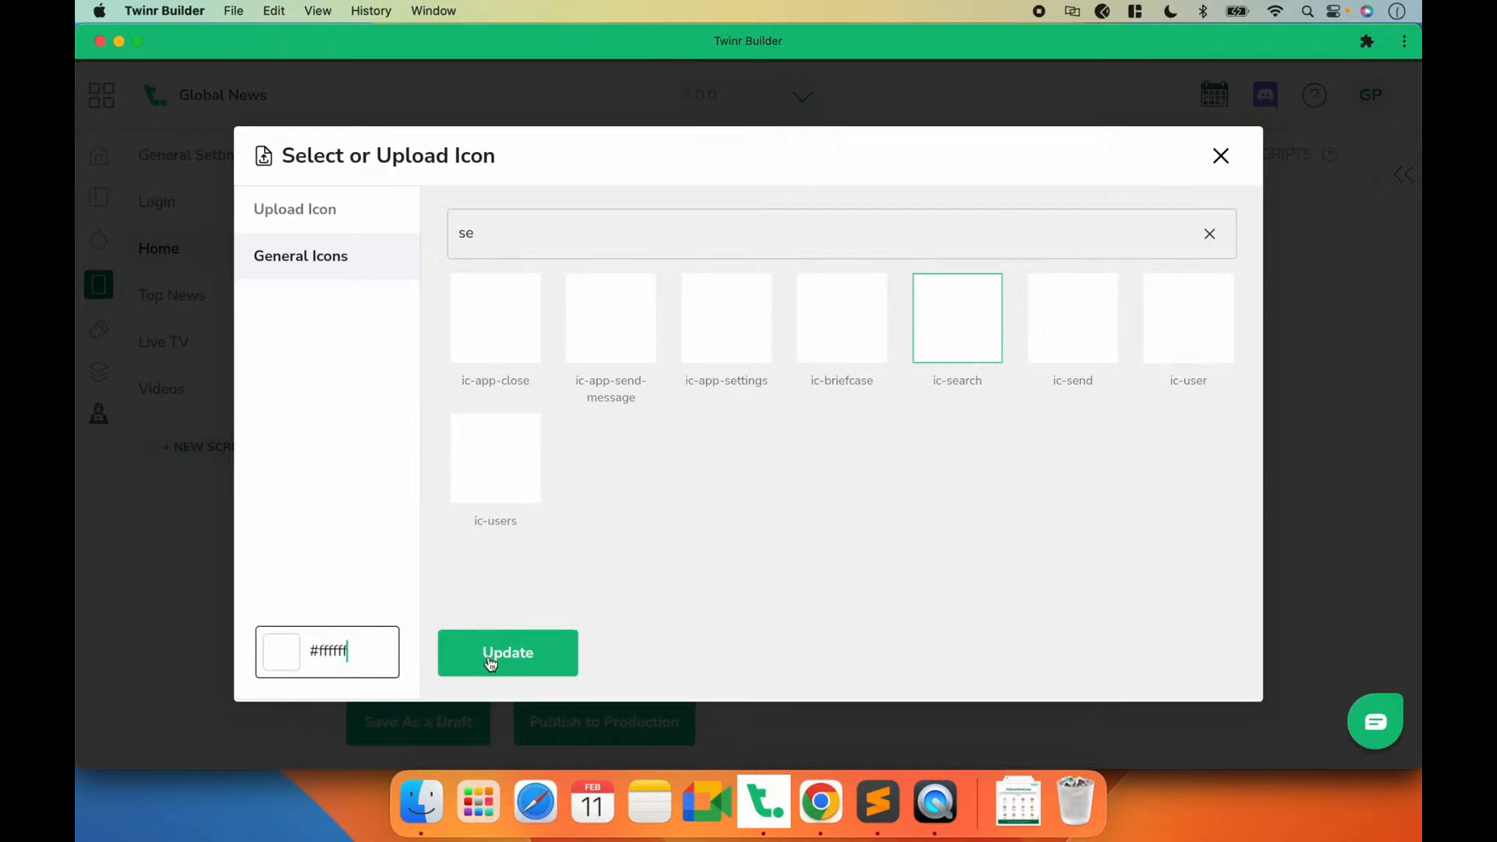
{"action": "left_click", "coordinate": [484, 656]}
{"action": "left_click", "coordinate": [744, 526]}
{"action": "left_click", "coordinate": [455, 731]}
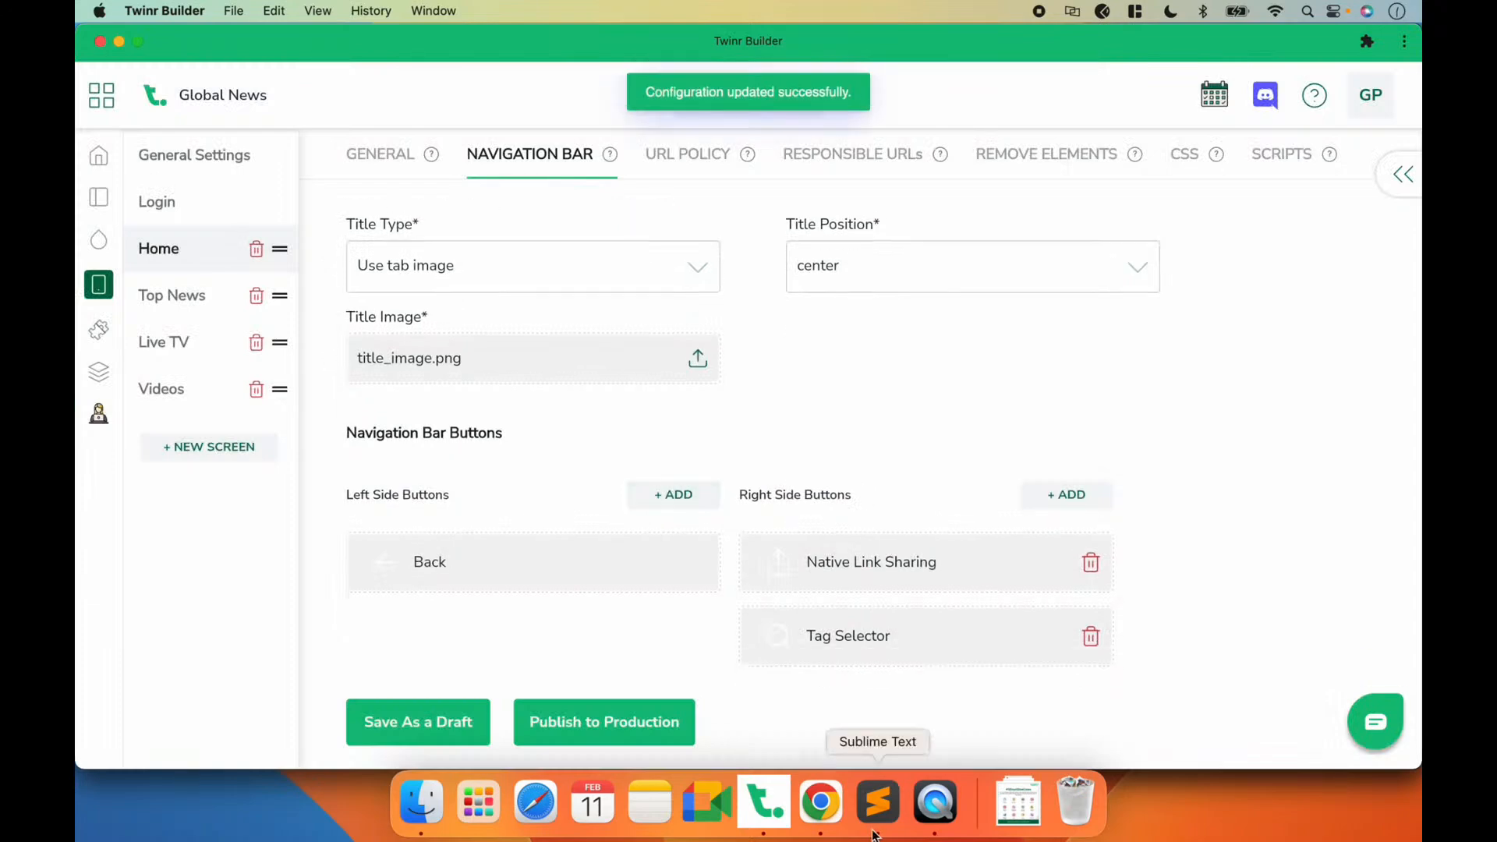
Step: Check the app's search button in QuickTime Player, compare it with the website header in Chrome and return to Twinr Builder
{"action": "left_click", "coordinate": [932, 819]}
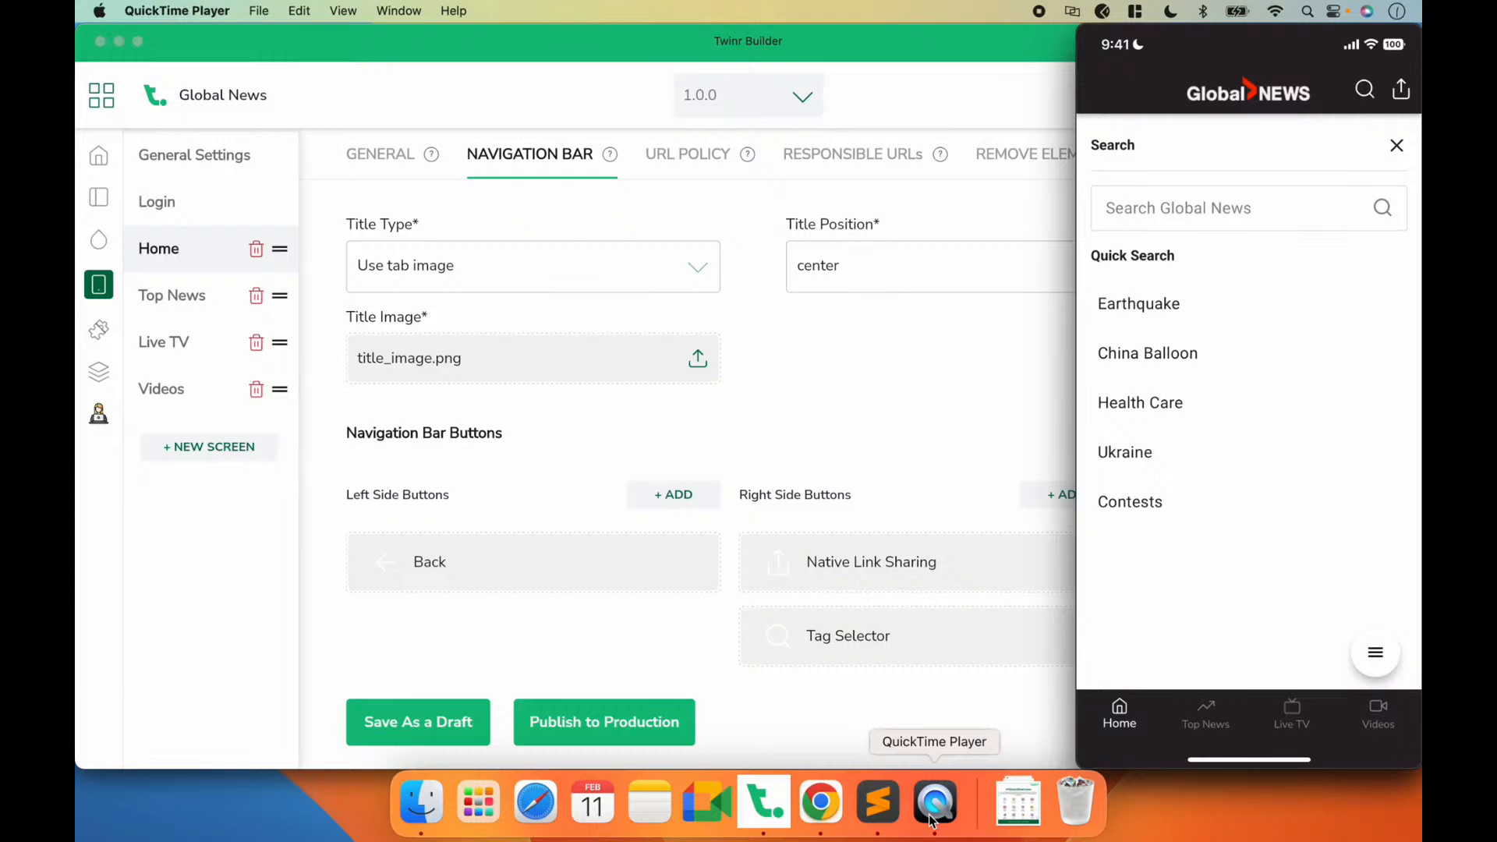
{"action": "left_click", "coordinate": [821, 803]}
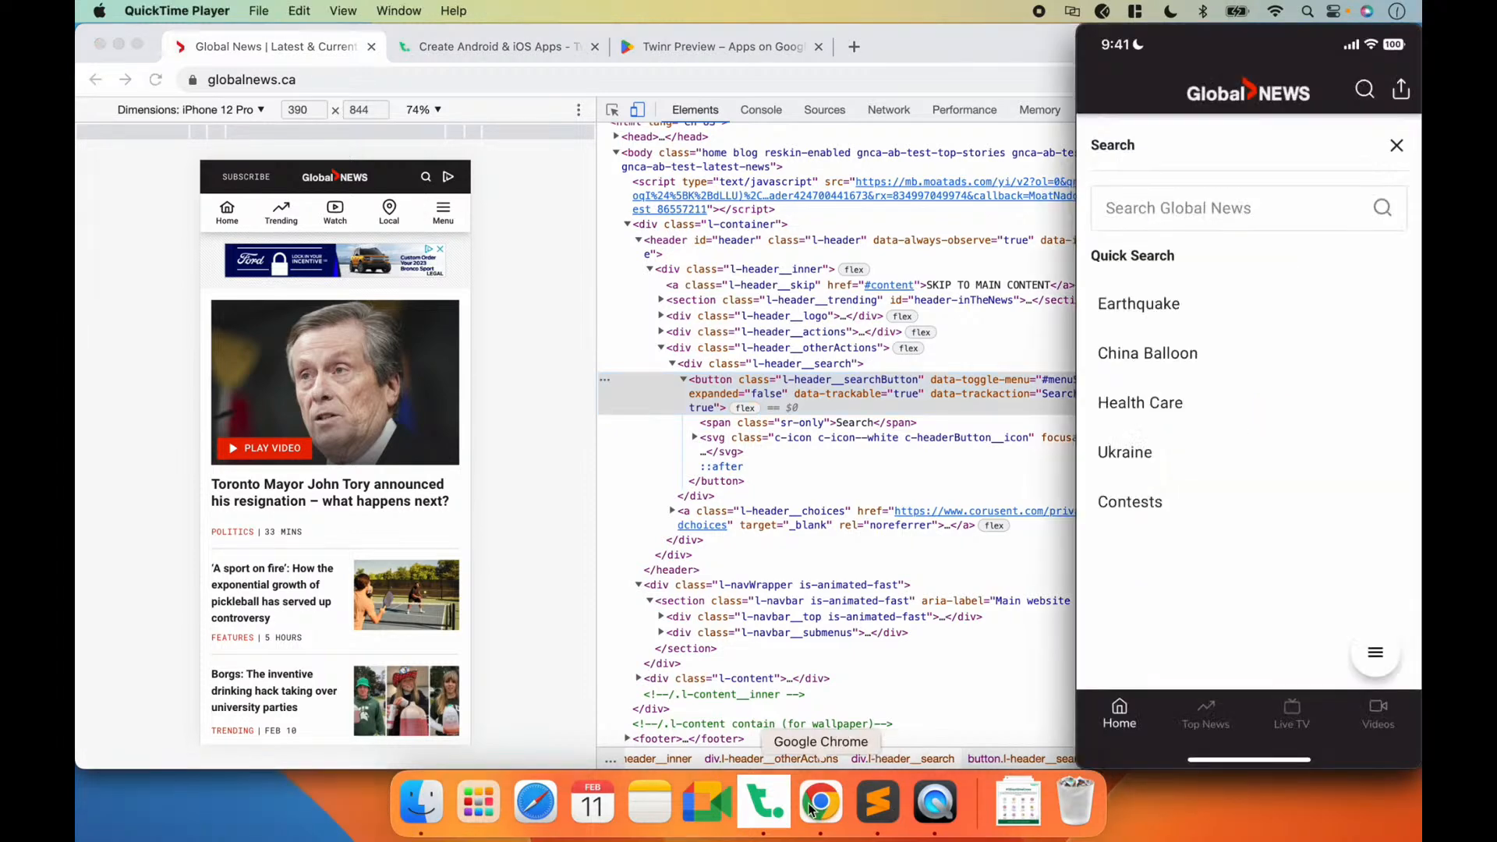
{"action": "left_click", "coordinate": [789, 809]}
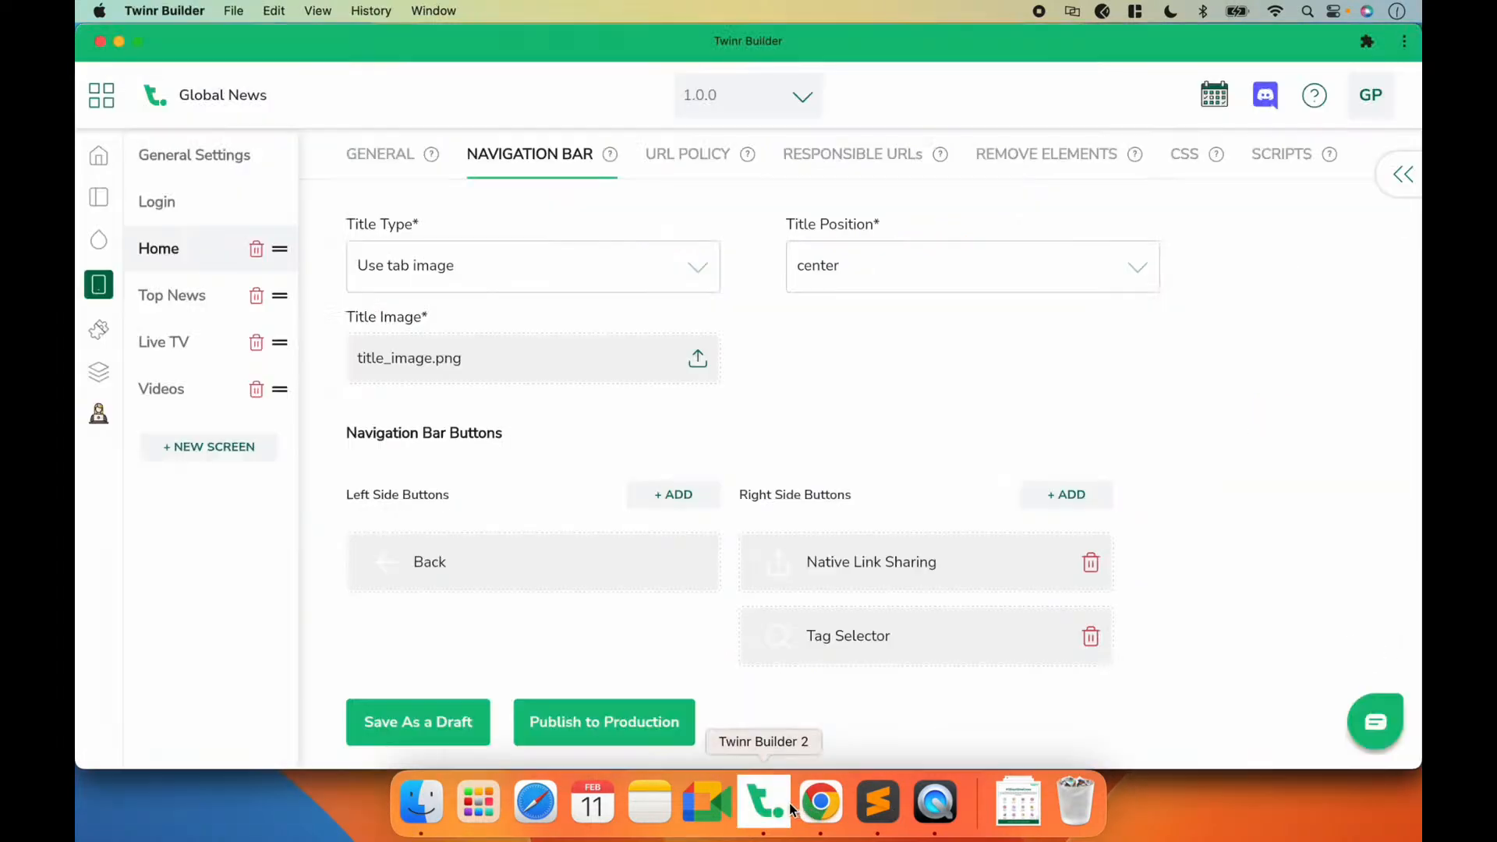
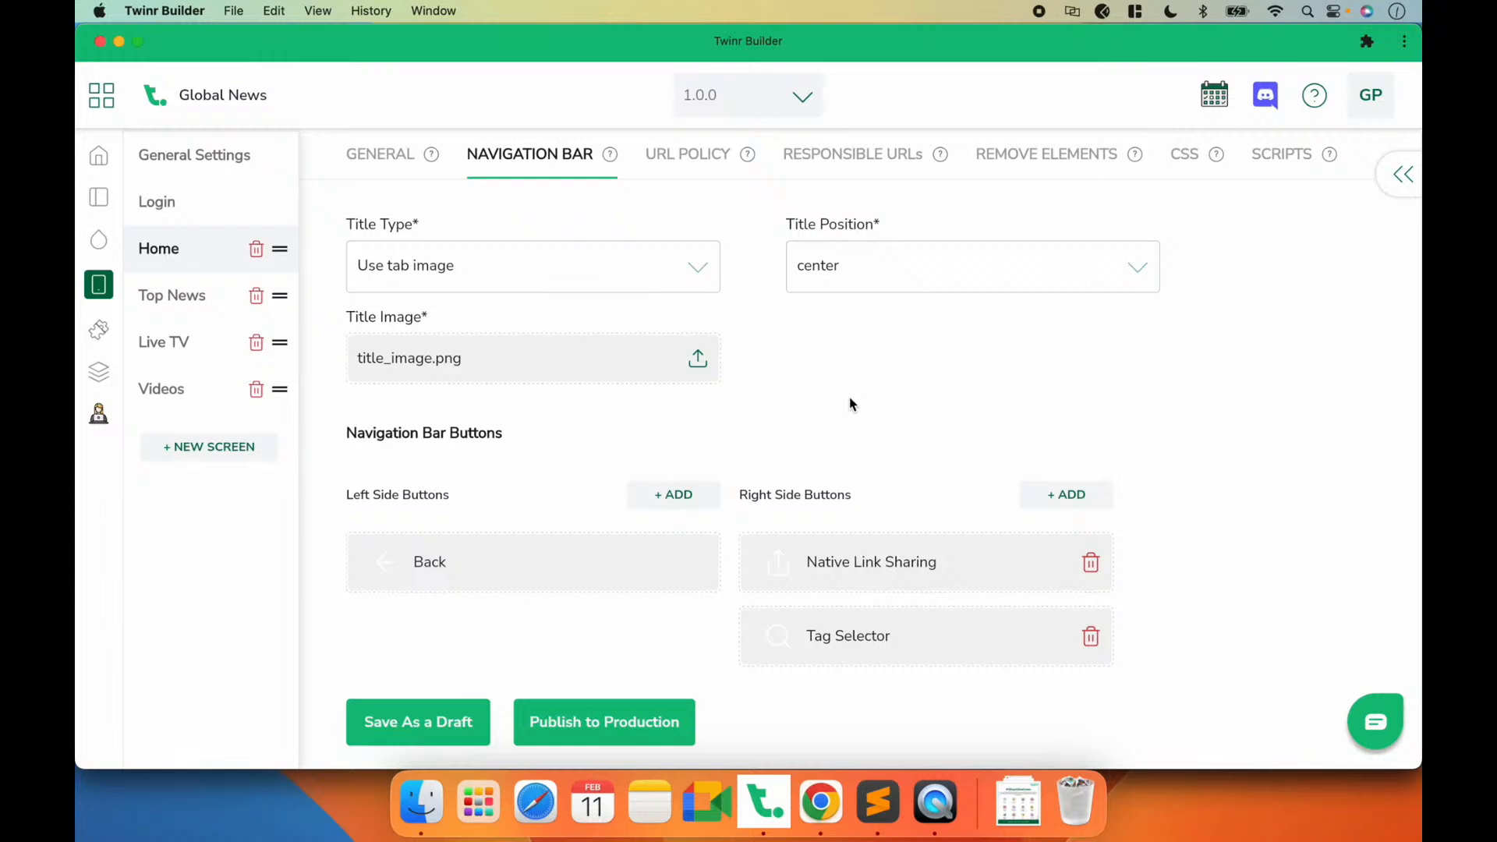
Step: Check the app's search and Home screens in QuickTime Player and review the Top News, Home and Videos general settings in Twinr Builder
{"action": "left_click", "coordinate": [932, 792]}
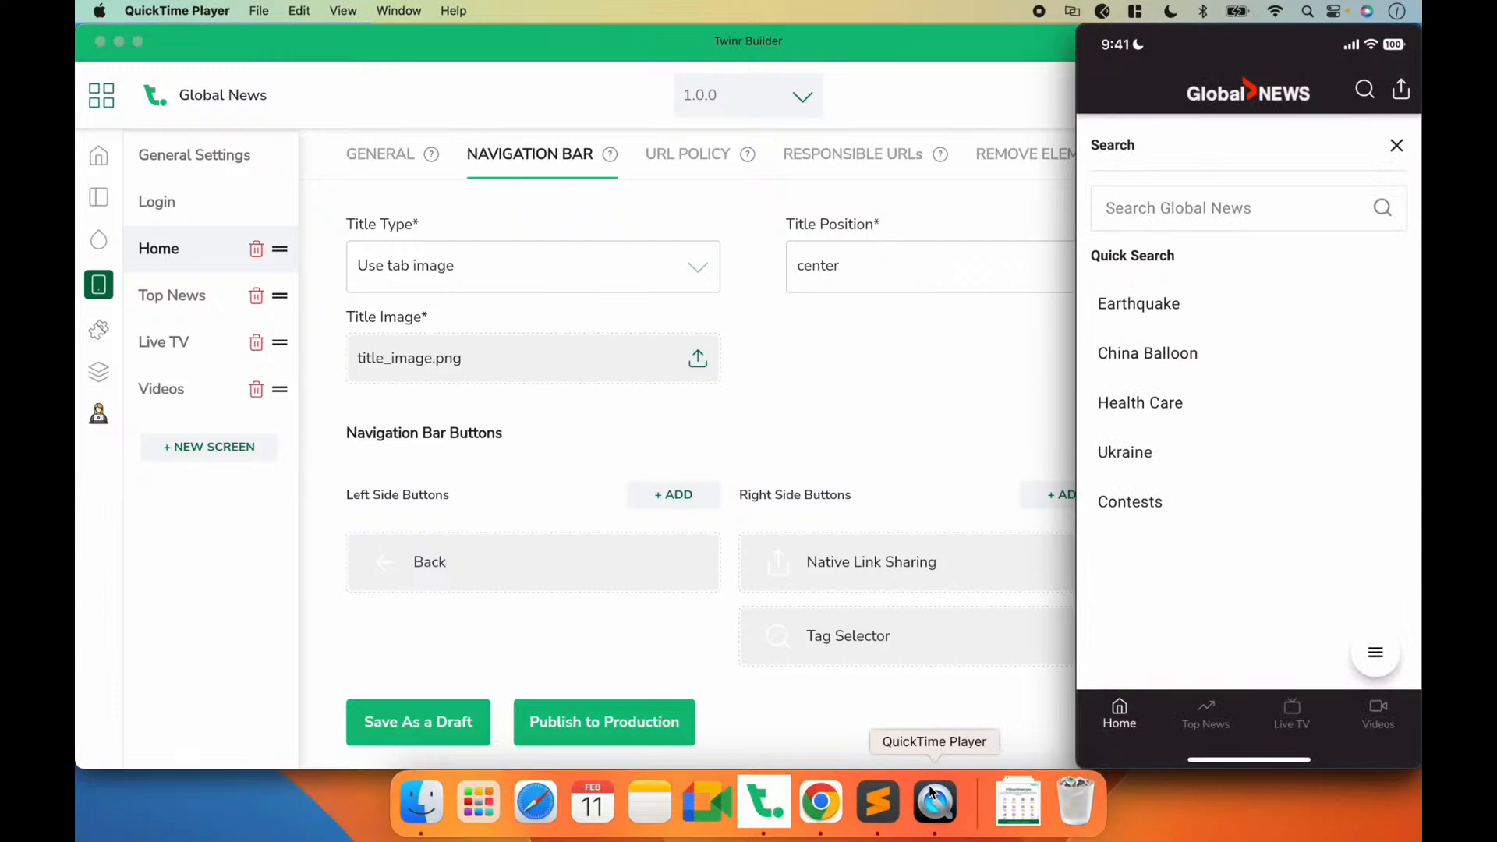
{"action": "left_click", "coordinate": [755, 379]}
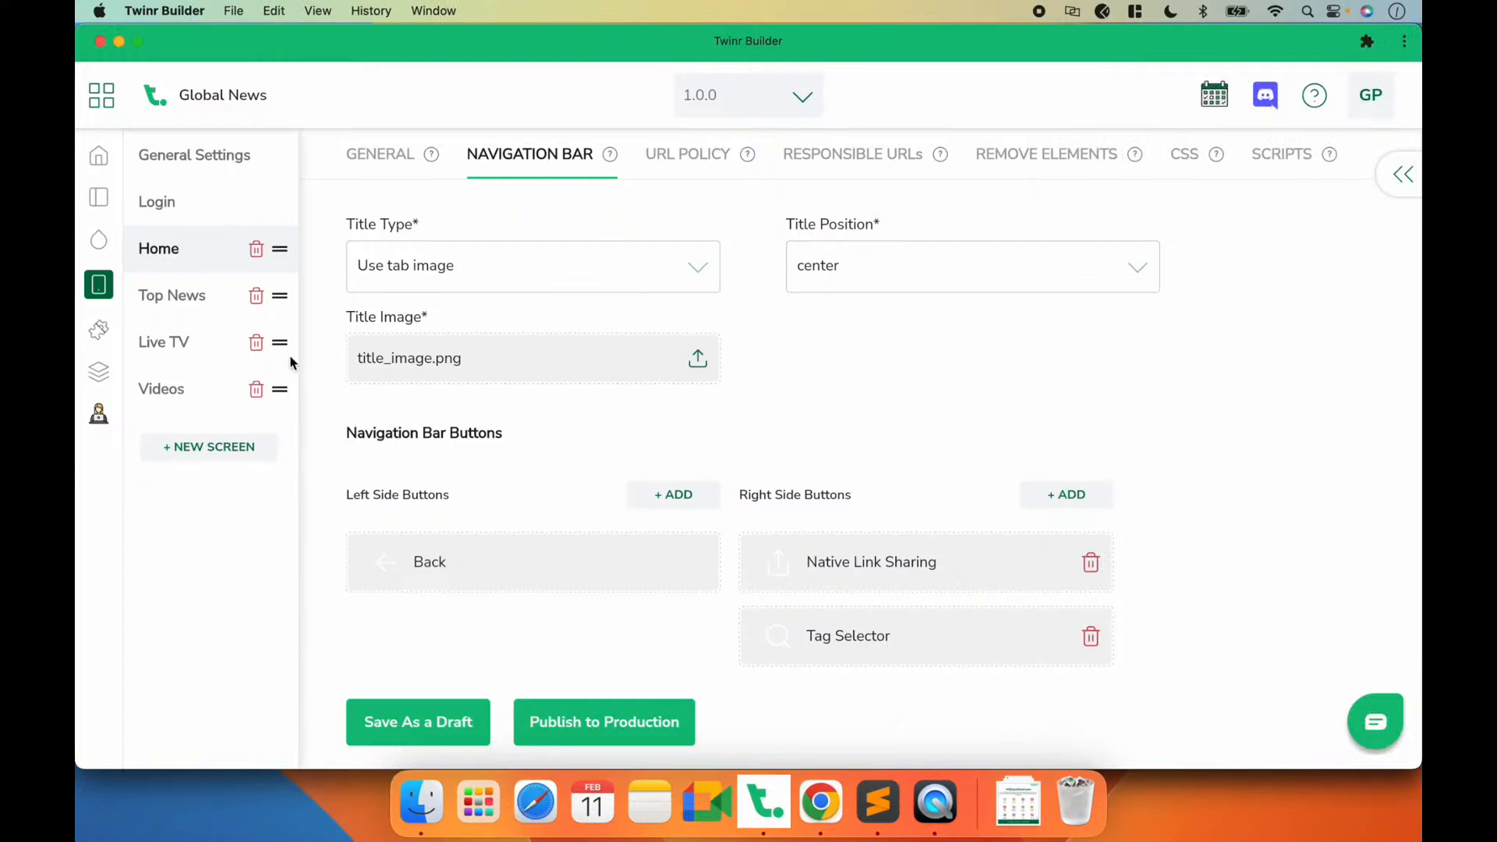
{"action": "left_click", "coordinate": [156, 300]}
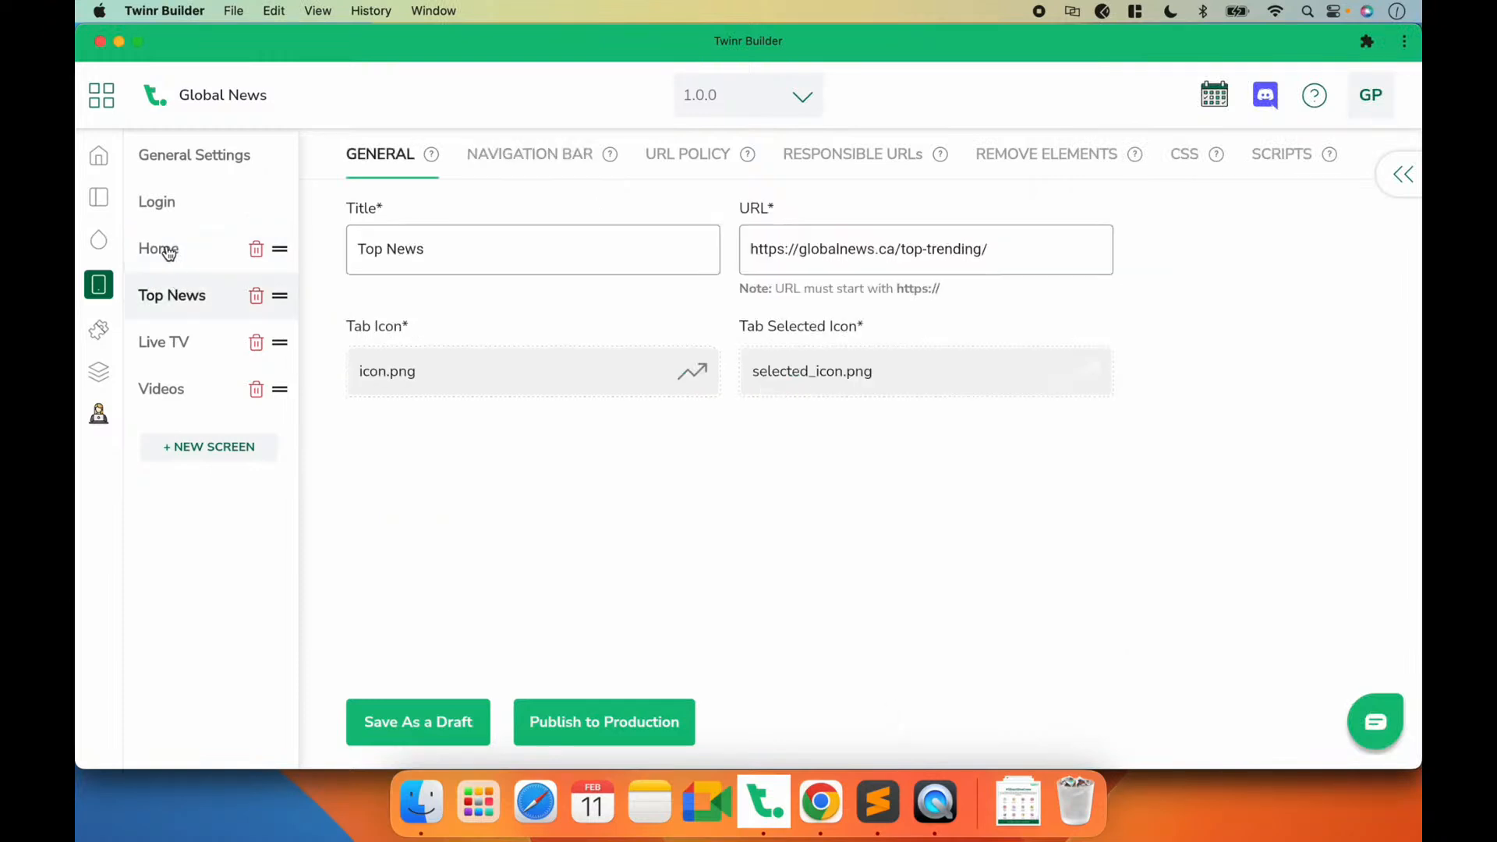
{"action": "left_click", "coordinate": [168, 253]}
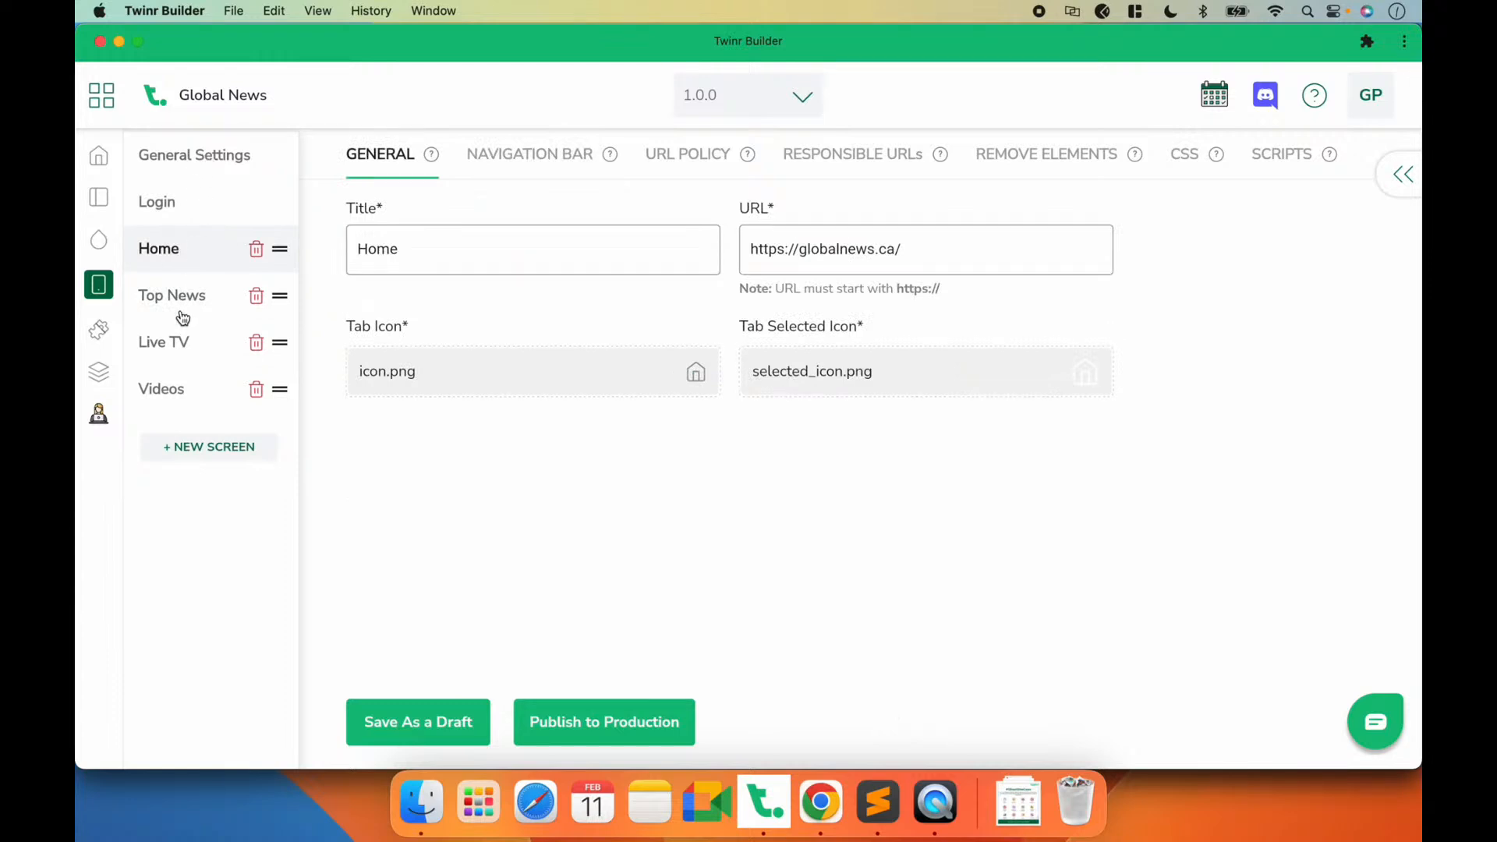
{"action": "left_click", "coordinate": [178, 394]}
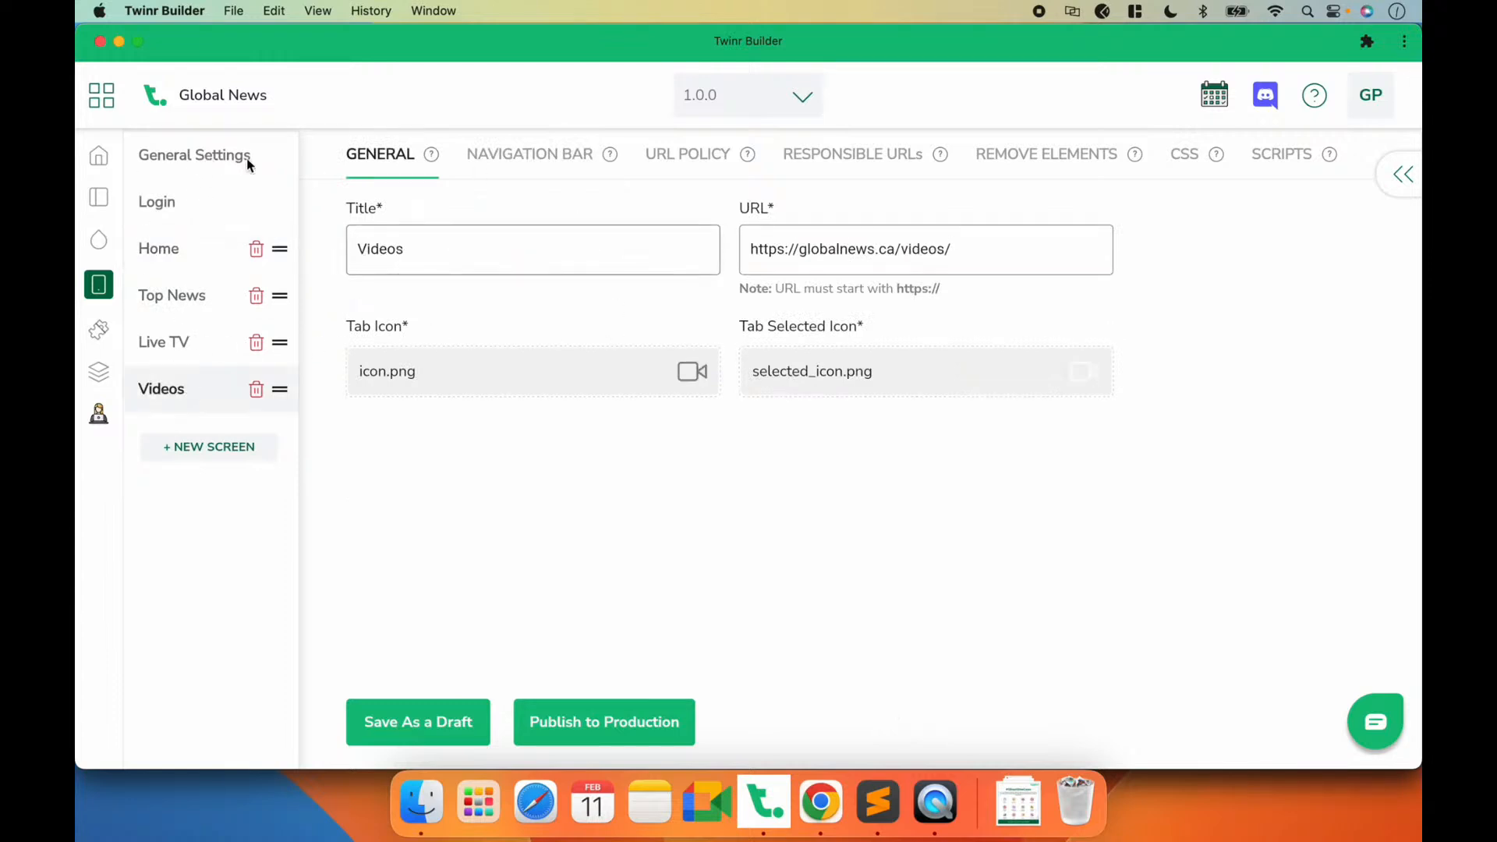
{"action": "left_click", "coordinate": [937, 809]}
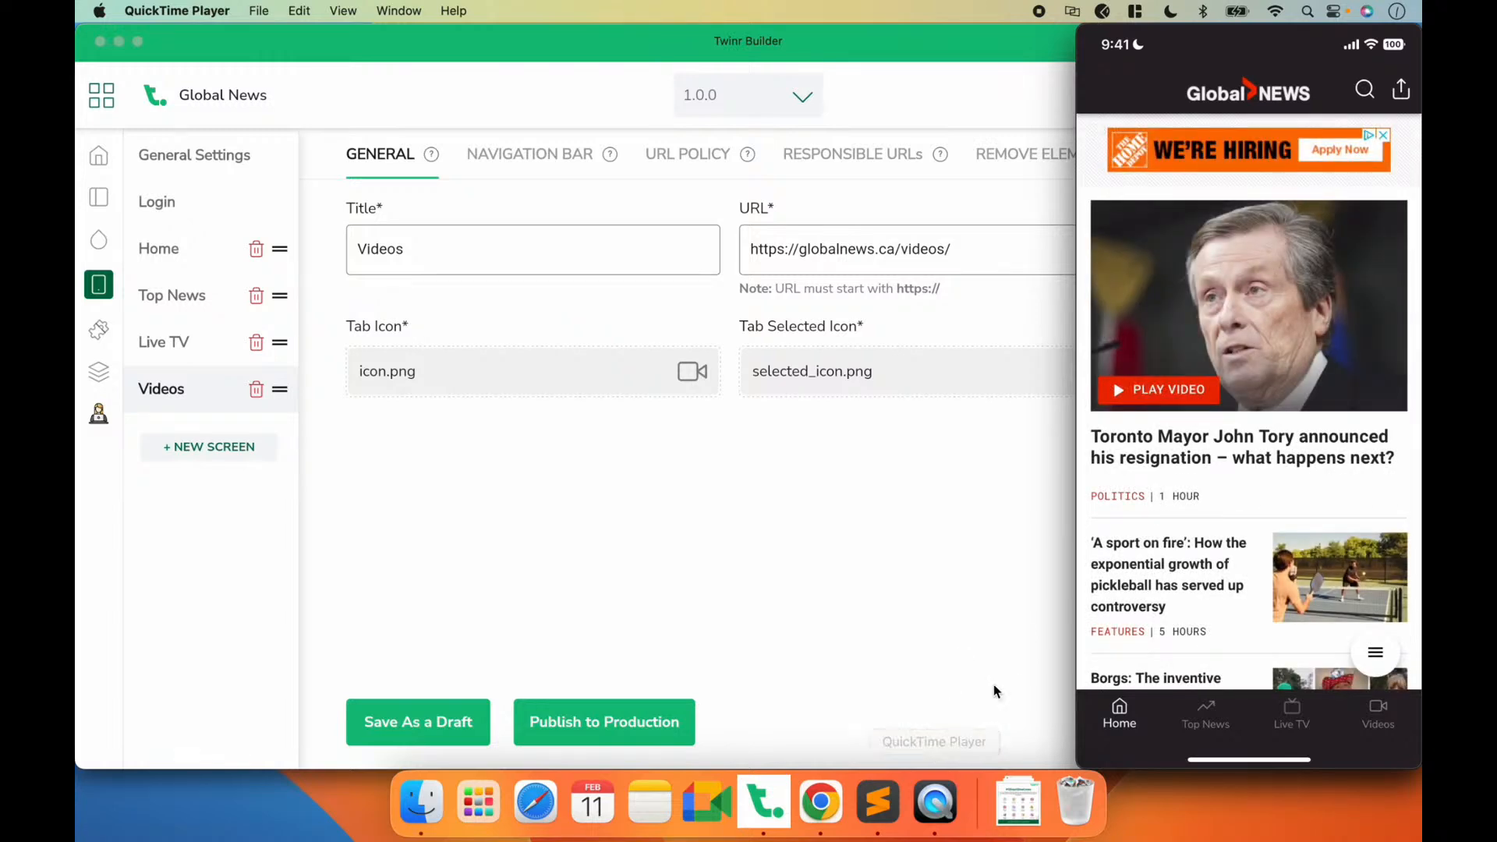
{"action": "left_click", "coordinate": [725, 509]}
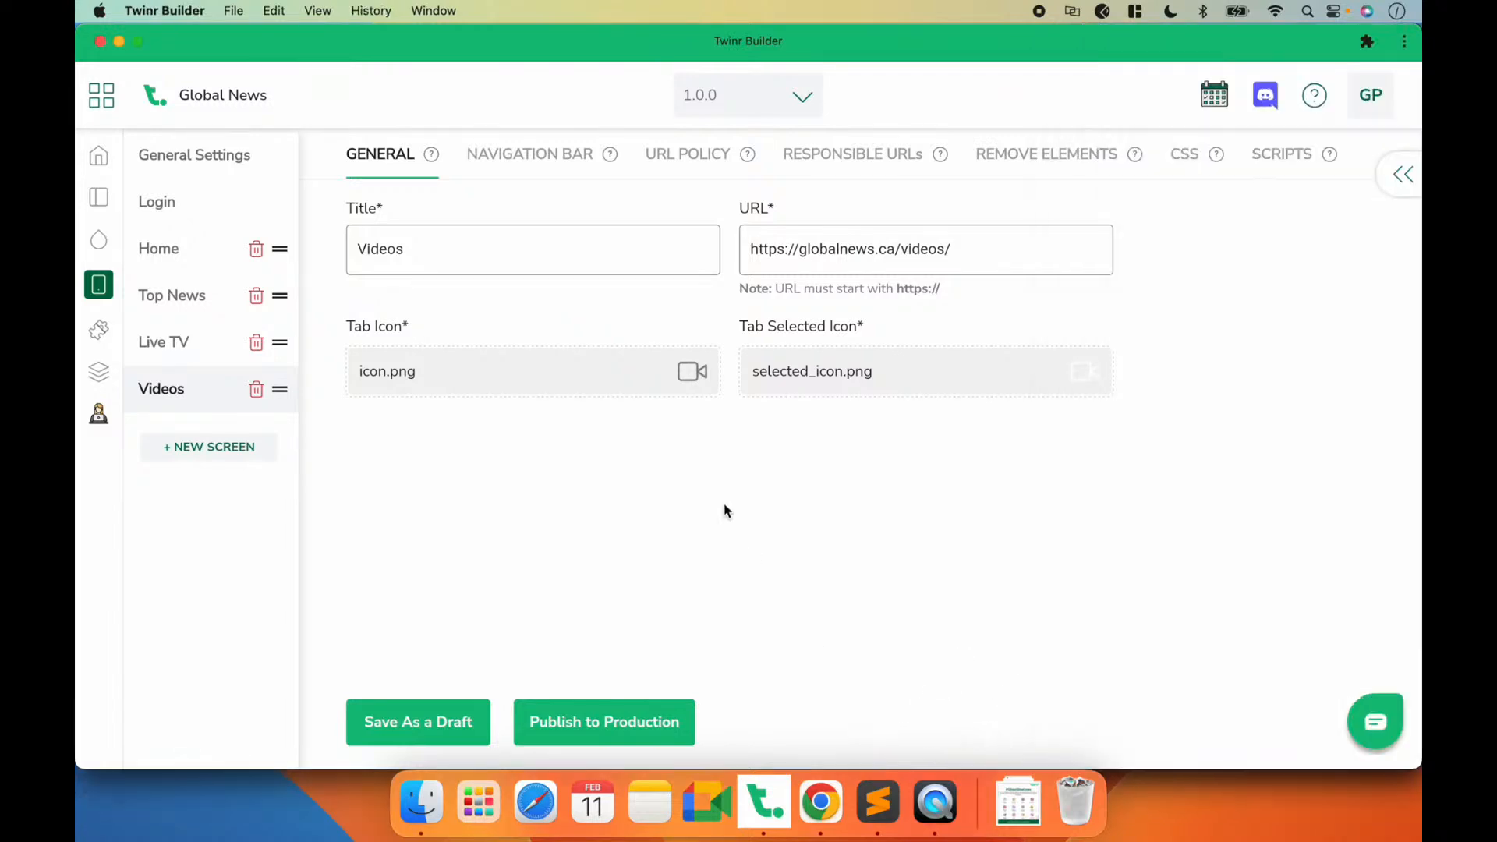
Step: Open Extensions, check the app's loader in QuickTime Player and examine the Page Loader customization styles in Twinr Builder
{"action": "left_click", "coordinate": [99, 331]}
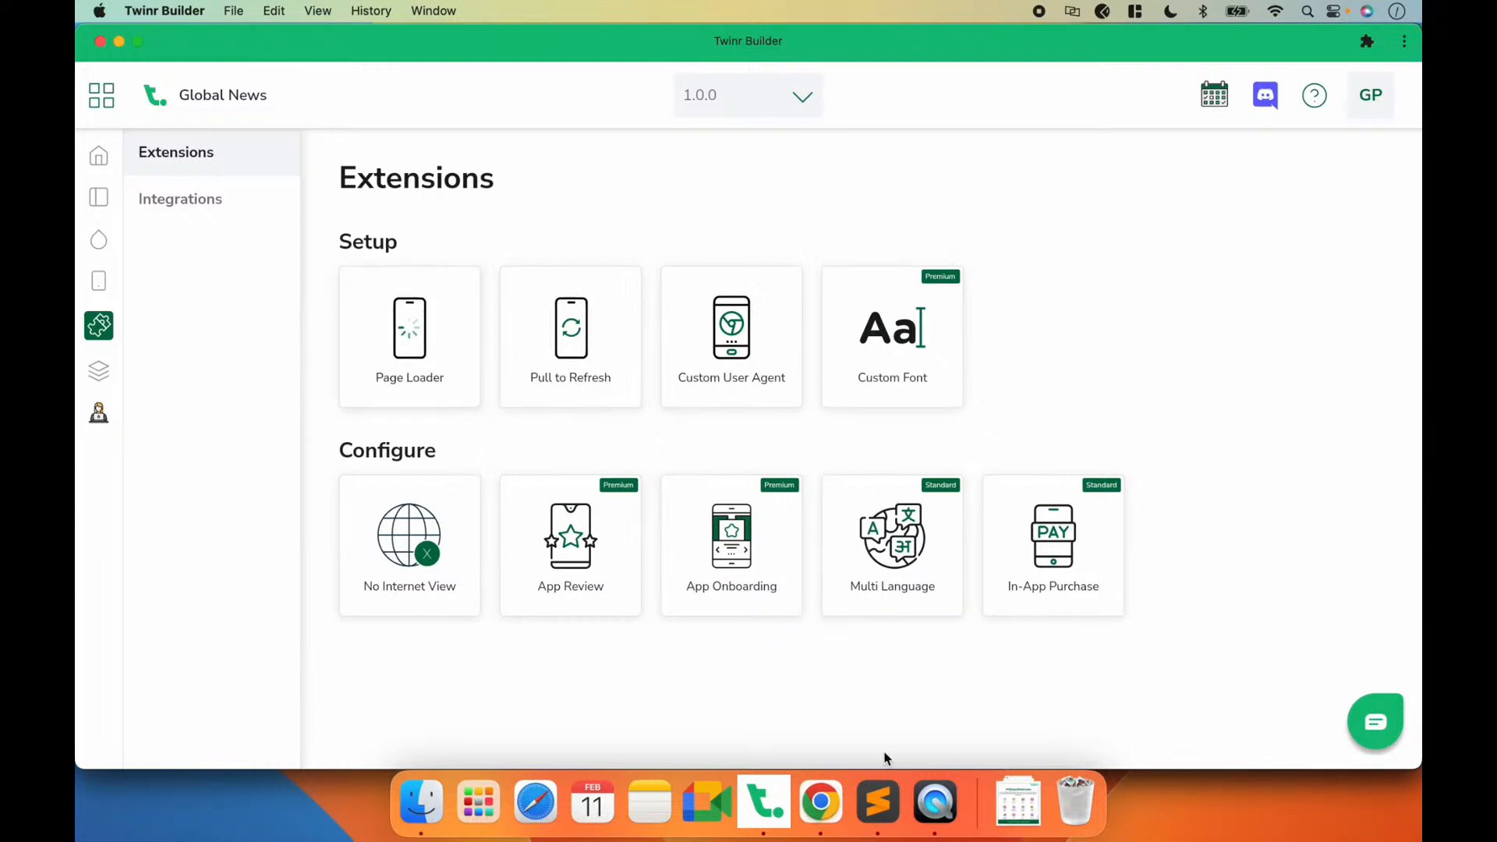
{"action": "left_click", "coordinate": [932, 813]}
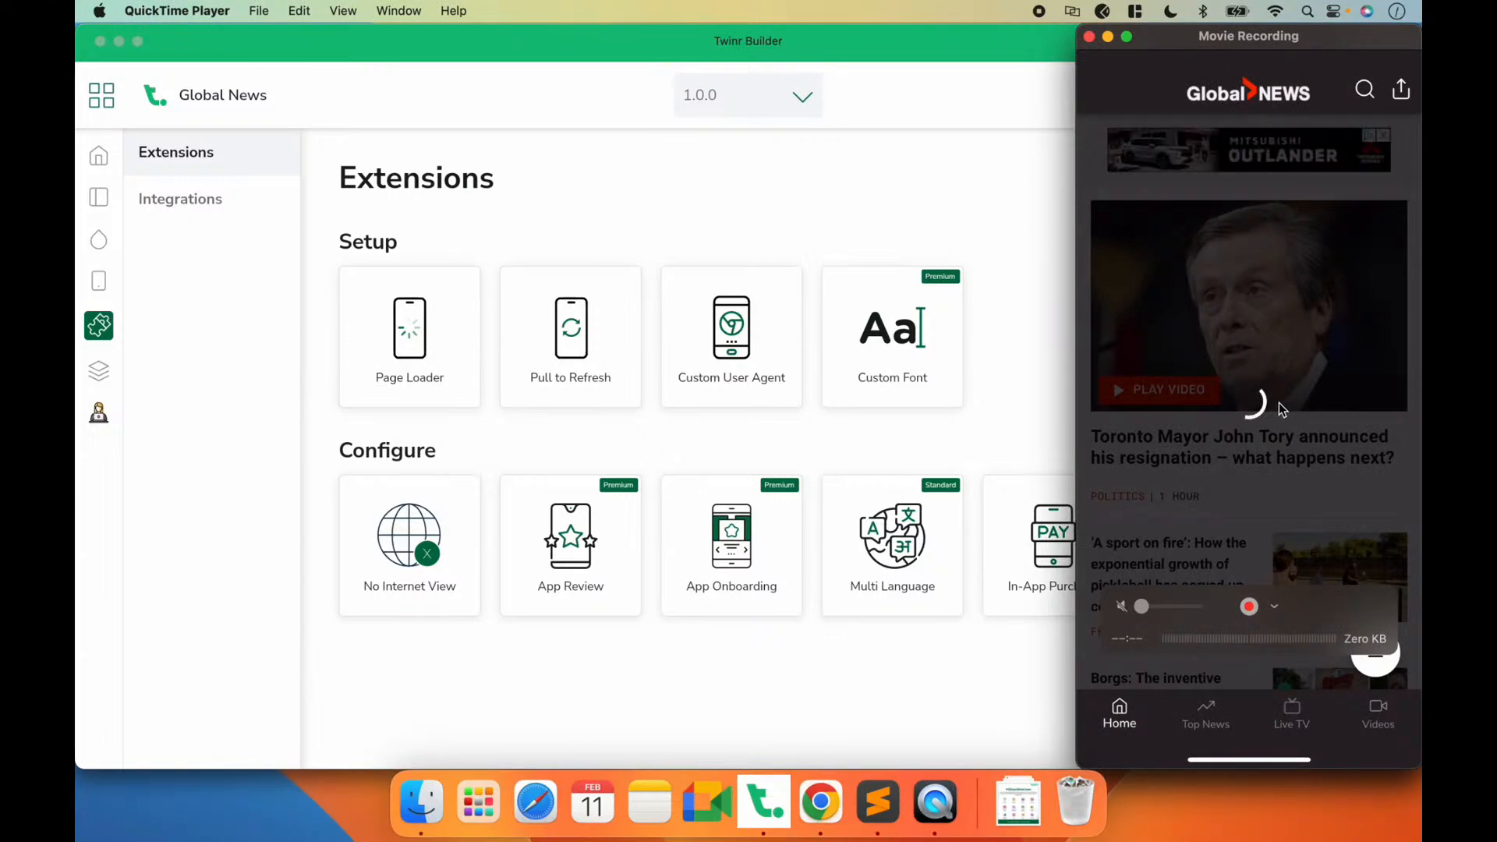
{"action": "left_click", "coordinate": [722, 440]}
{"action": "left_click", "coordinate": [421, 318]}
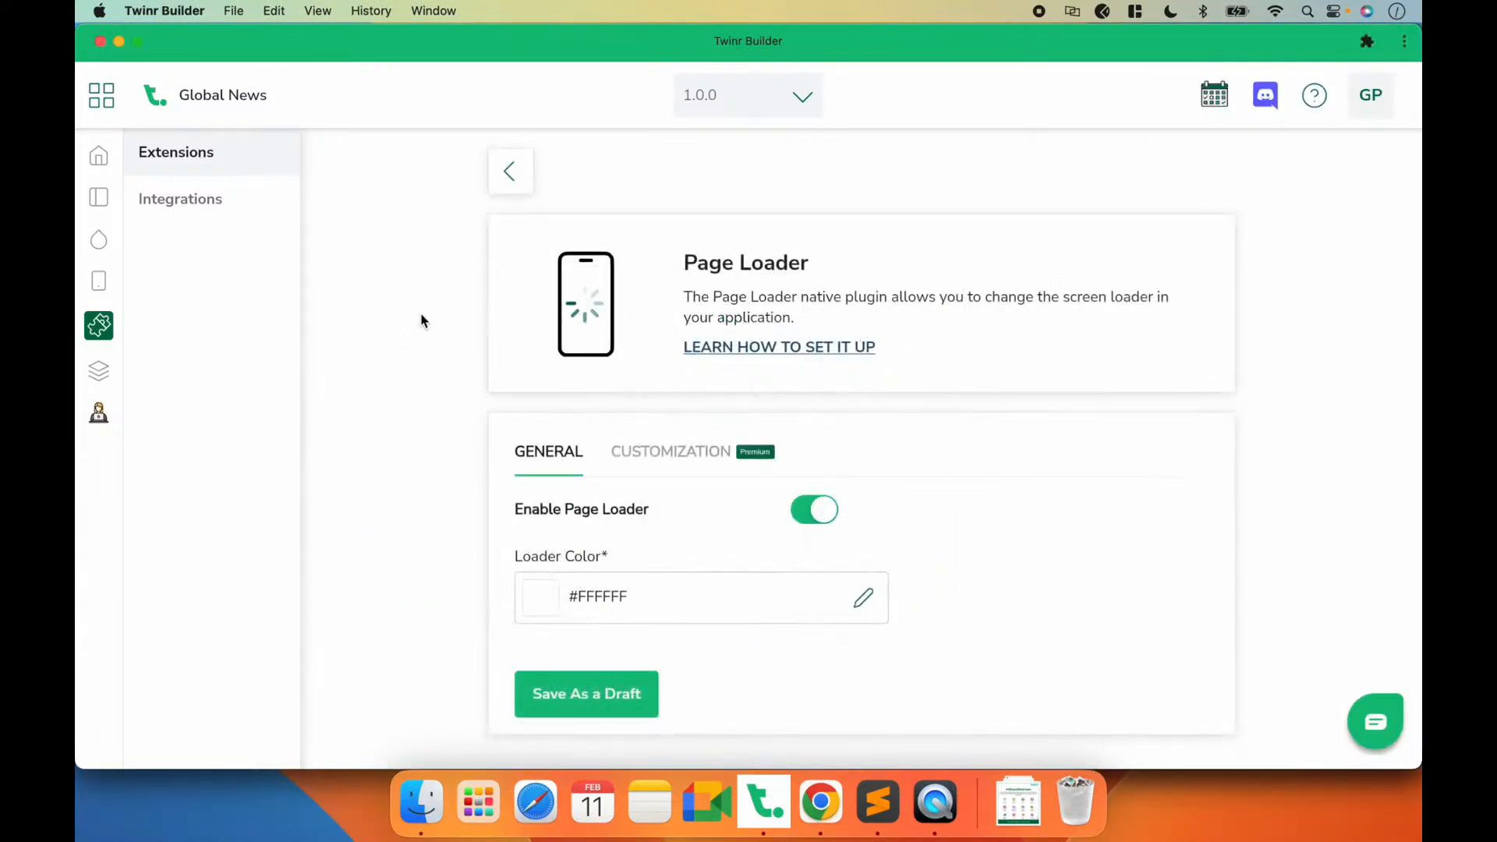
{"action": "left_click", "coordinate": [671, 460]}
{"action": "scroll", "coordinate": [877, 504], "scroll_direction": "down", "scroll_amount": 3}
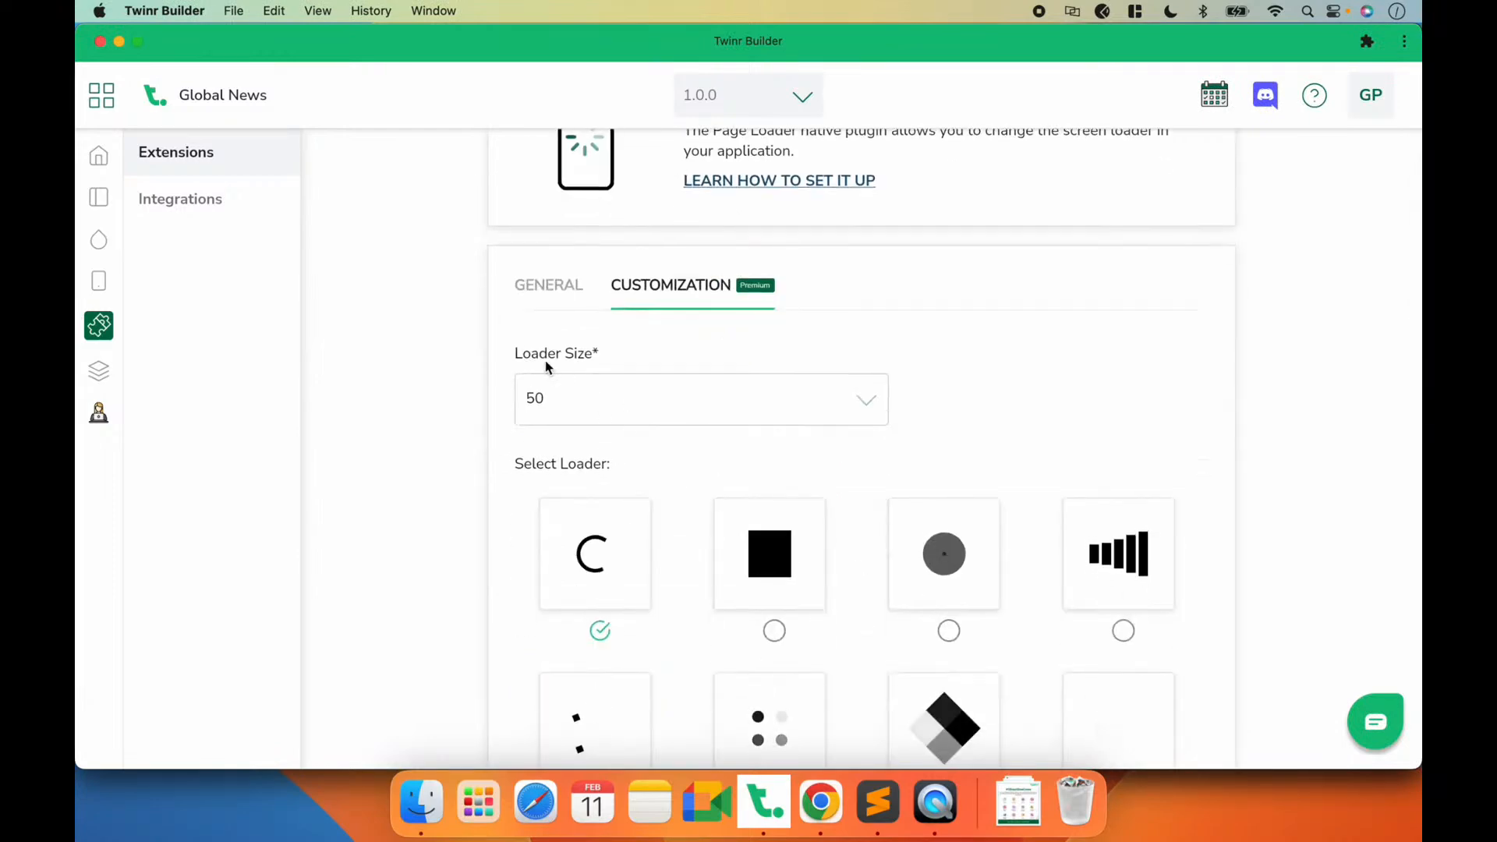
{"action": "scroll", "coordinate": [545, 360], "scroll_direction": "down", "scroll_amount": 2}
{"action": "scroll", "coordinate": [545, 368], "scroll_direction": "down", "scroll_amount": 5}
{"action": "scroll", "coordinate": [856, 391], "scroll_direction": "down", "scroll_amount": 3}
{"action": "scroll", "coordinate": [858, 391], "scroll_direction": "down", "scroll_amount": 5}
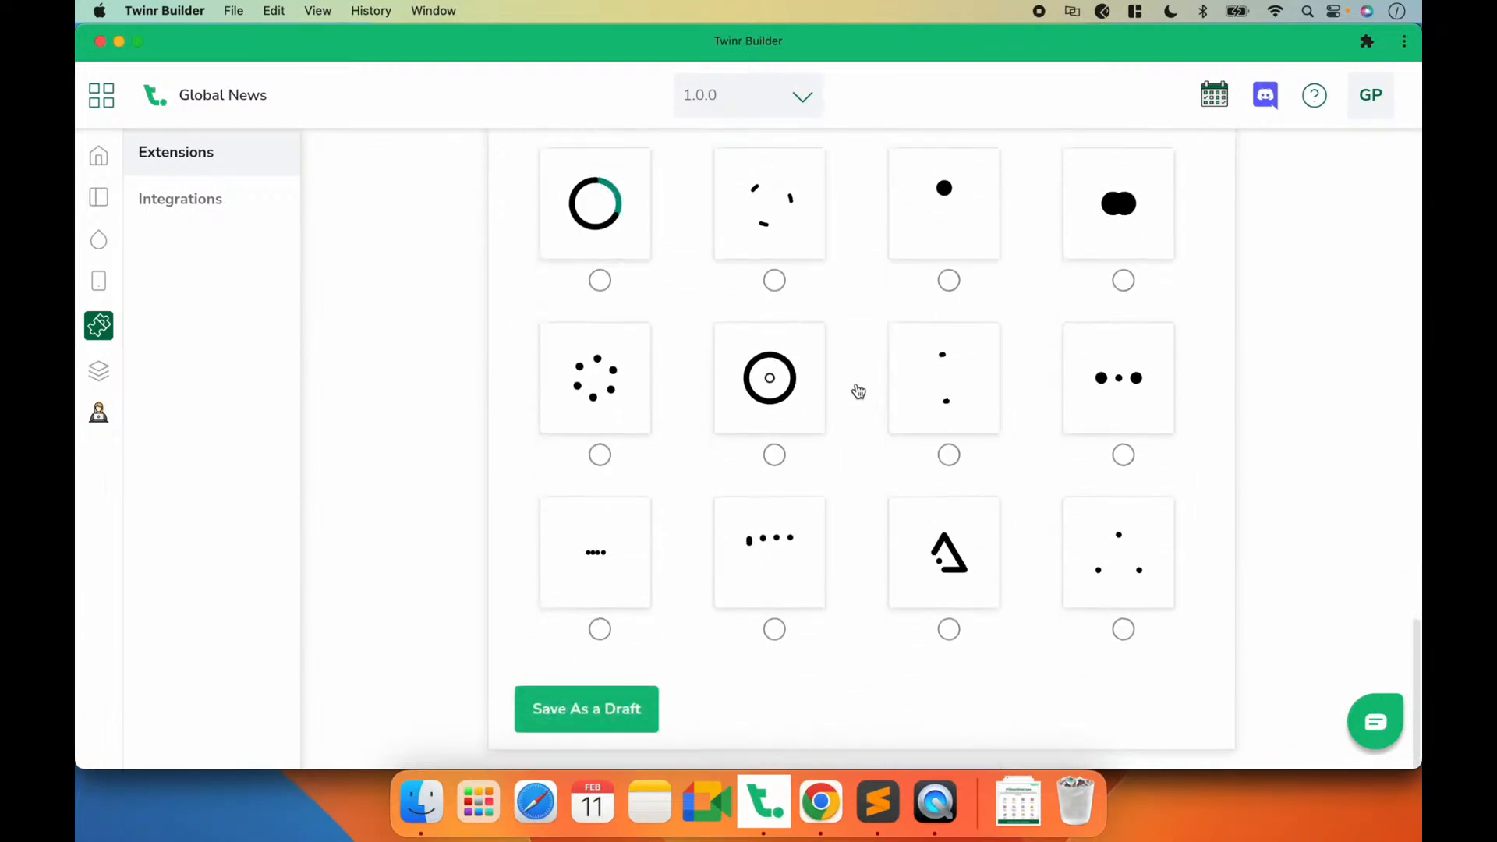
{"action": "scroll", "coordinate": [858, 391], "scroll_direction": "up", "scroll_amount": 15}
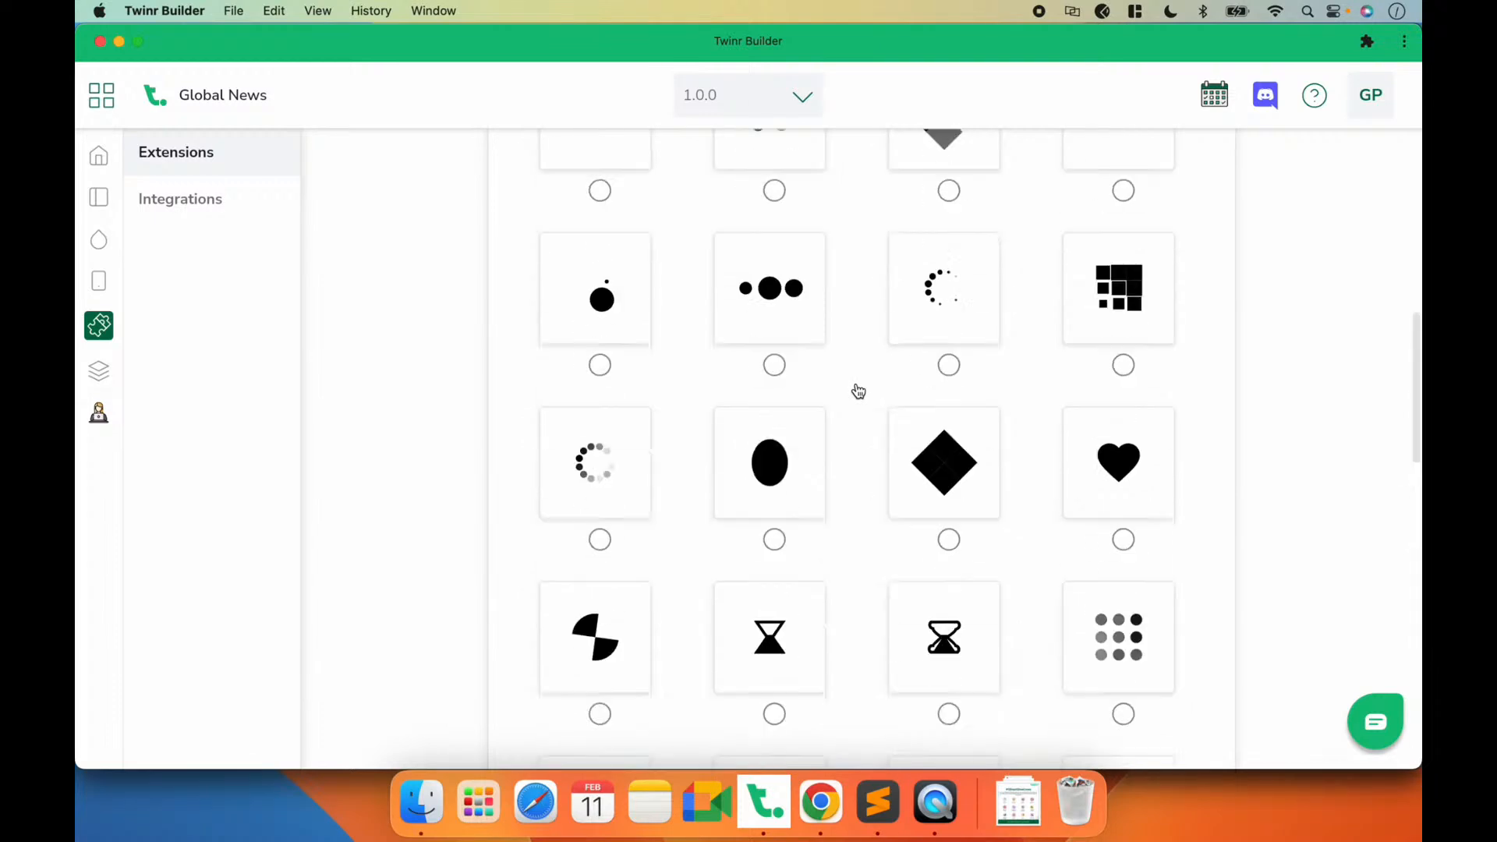
{"action": "left_click", "coordinate": [510, 173]}
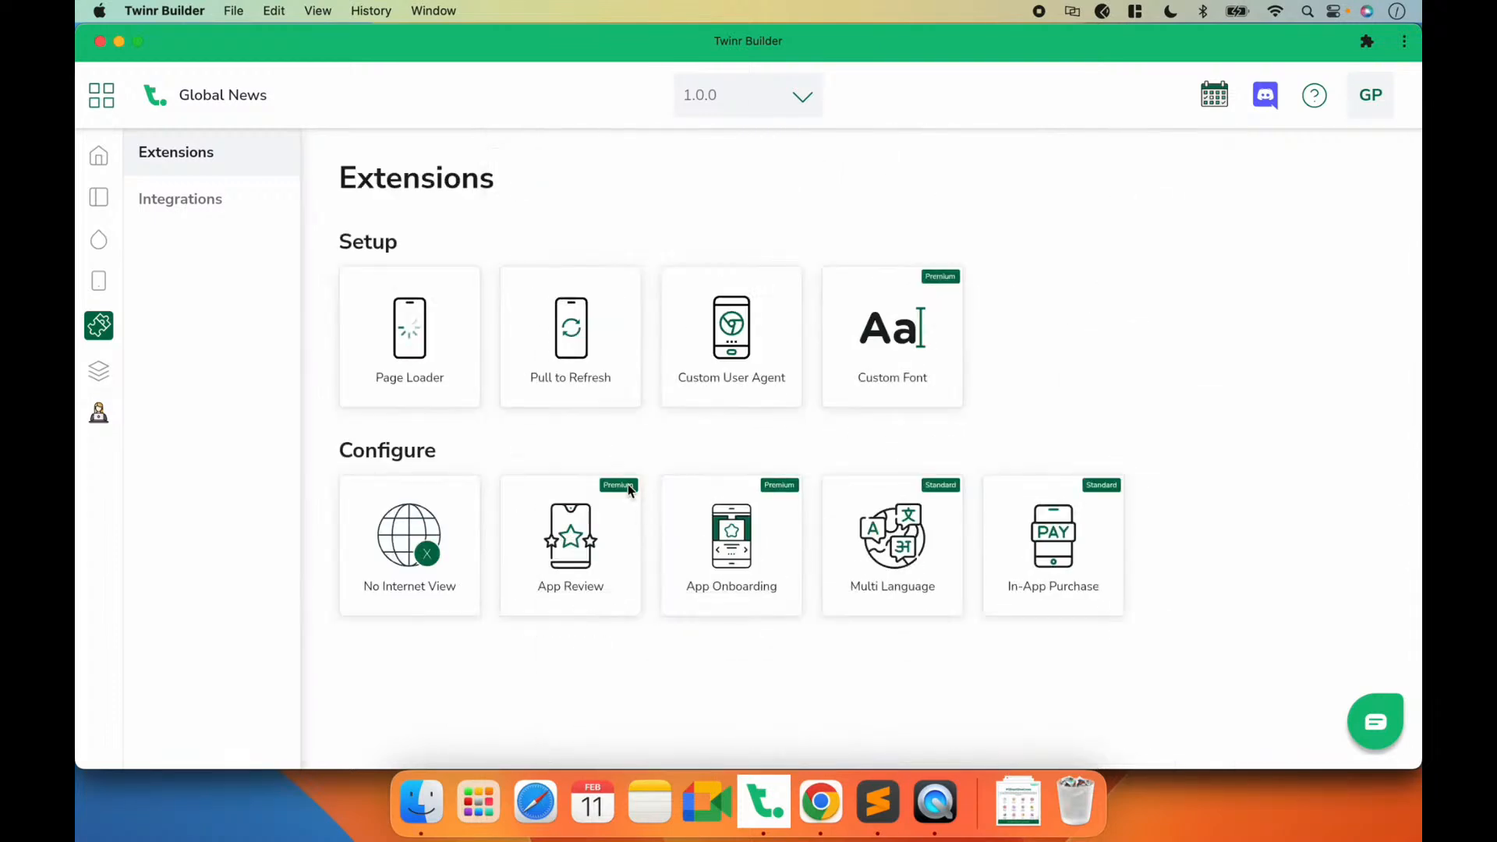
Step: Examine the Pull to Refresh extension and its loader color, comparing it with the app's refresh behavior in QuickTime Player
{"action": "left_click", "coordinate": [572, 353]}
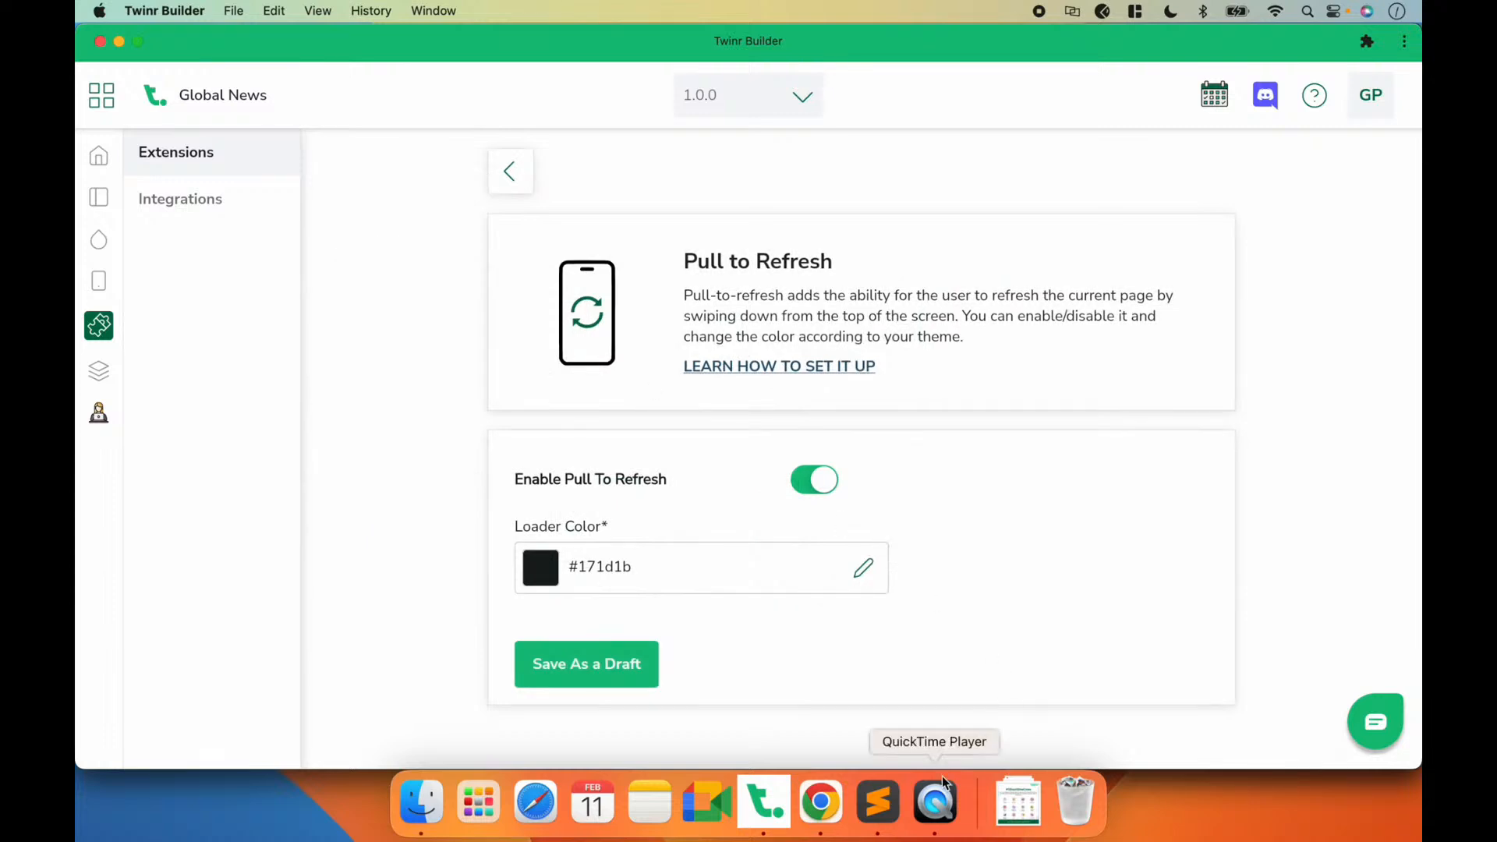
{"action": "left_click", "coordinate": [939, 800]}
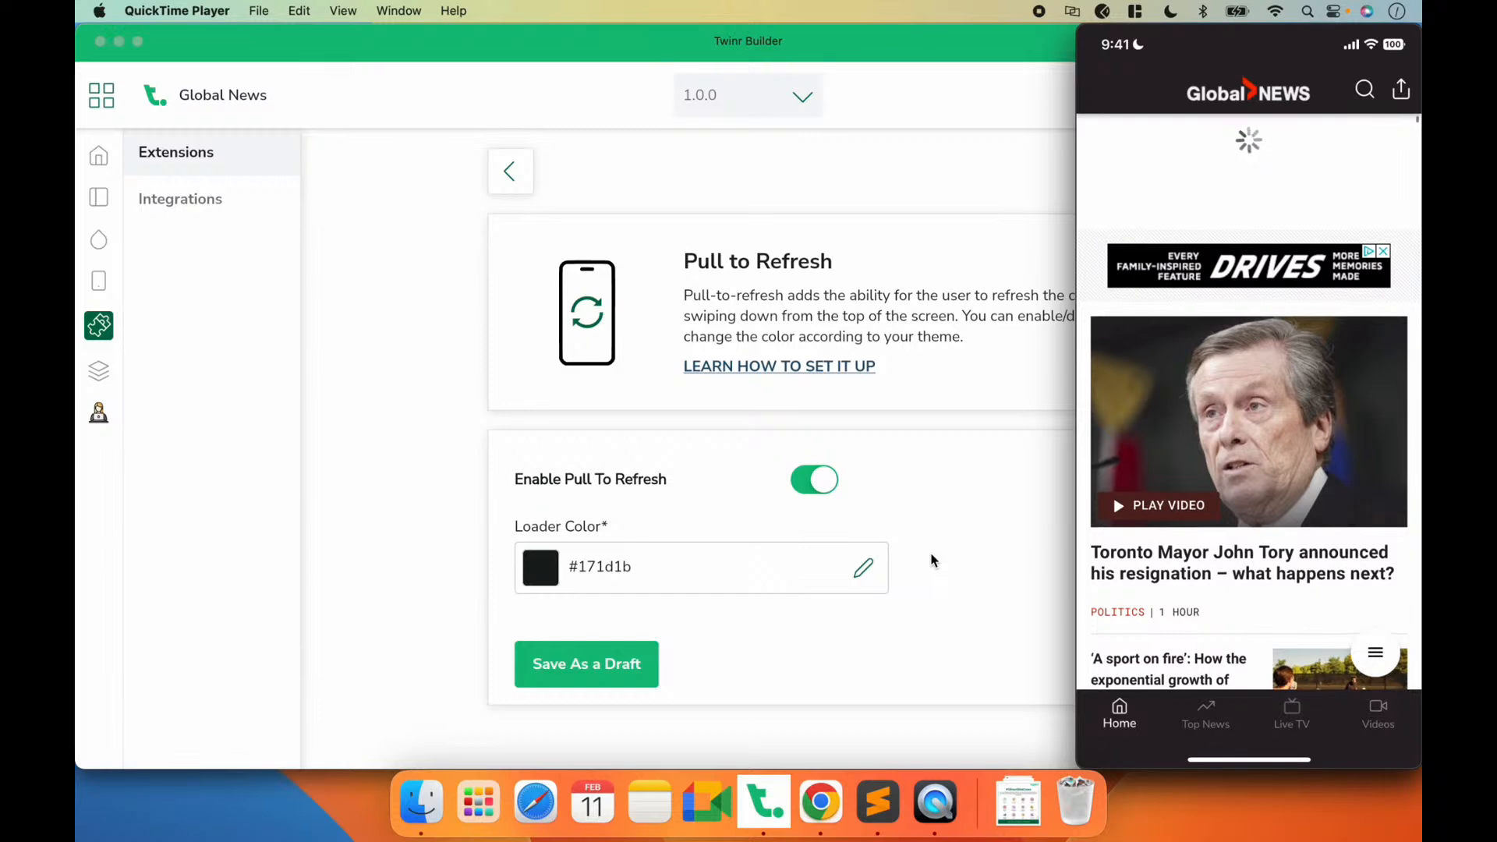
{"action": "mouse_move", "coordinate": [1279, 101]}
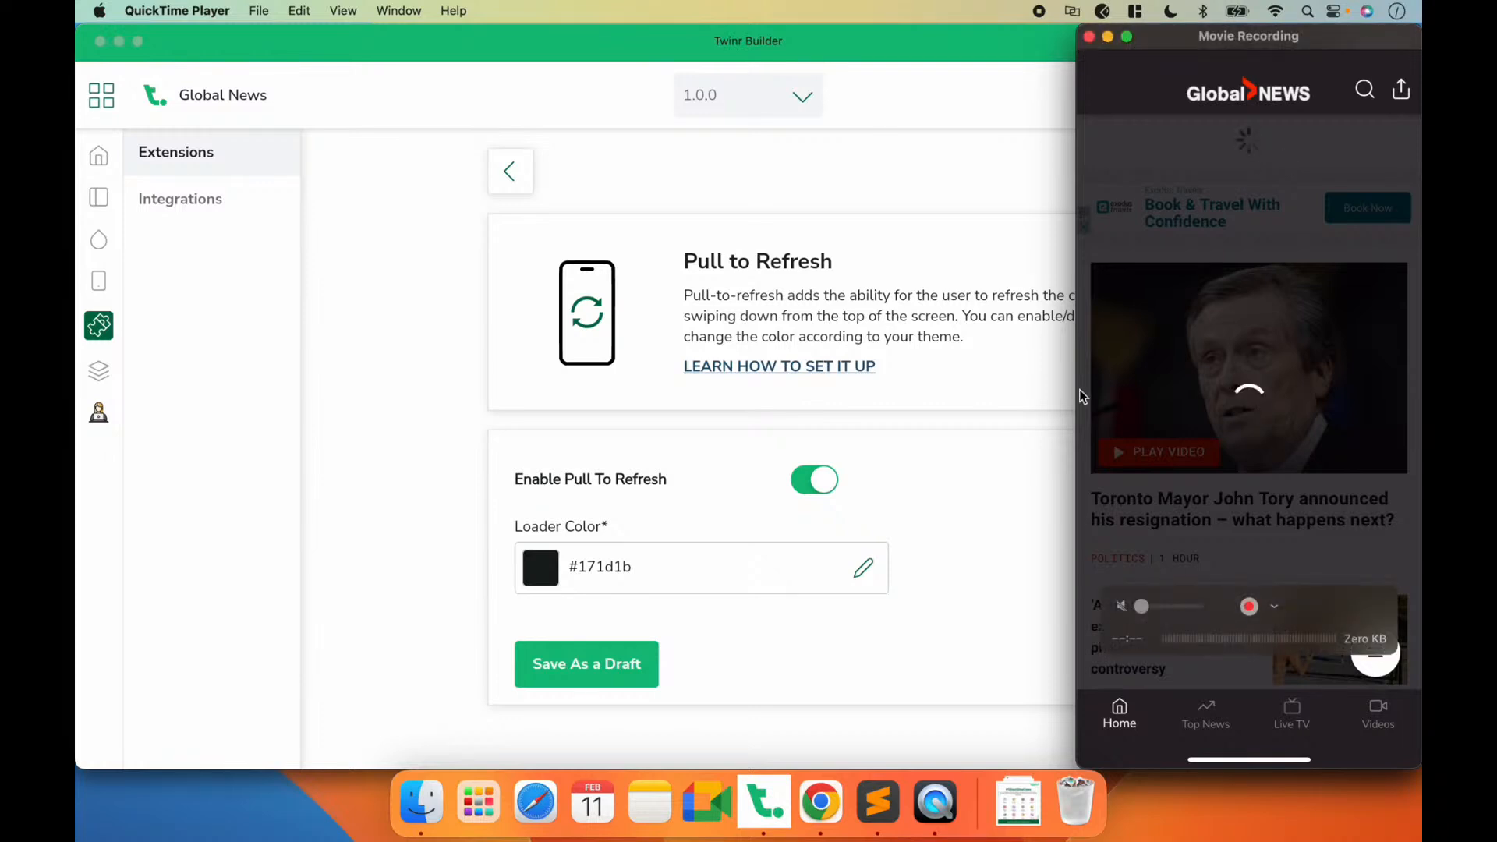
{"action": "left_click", "coordinate": [980, 441]}
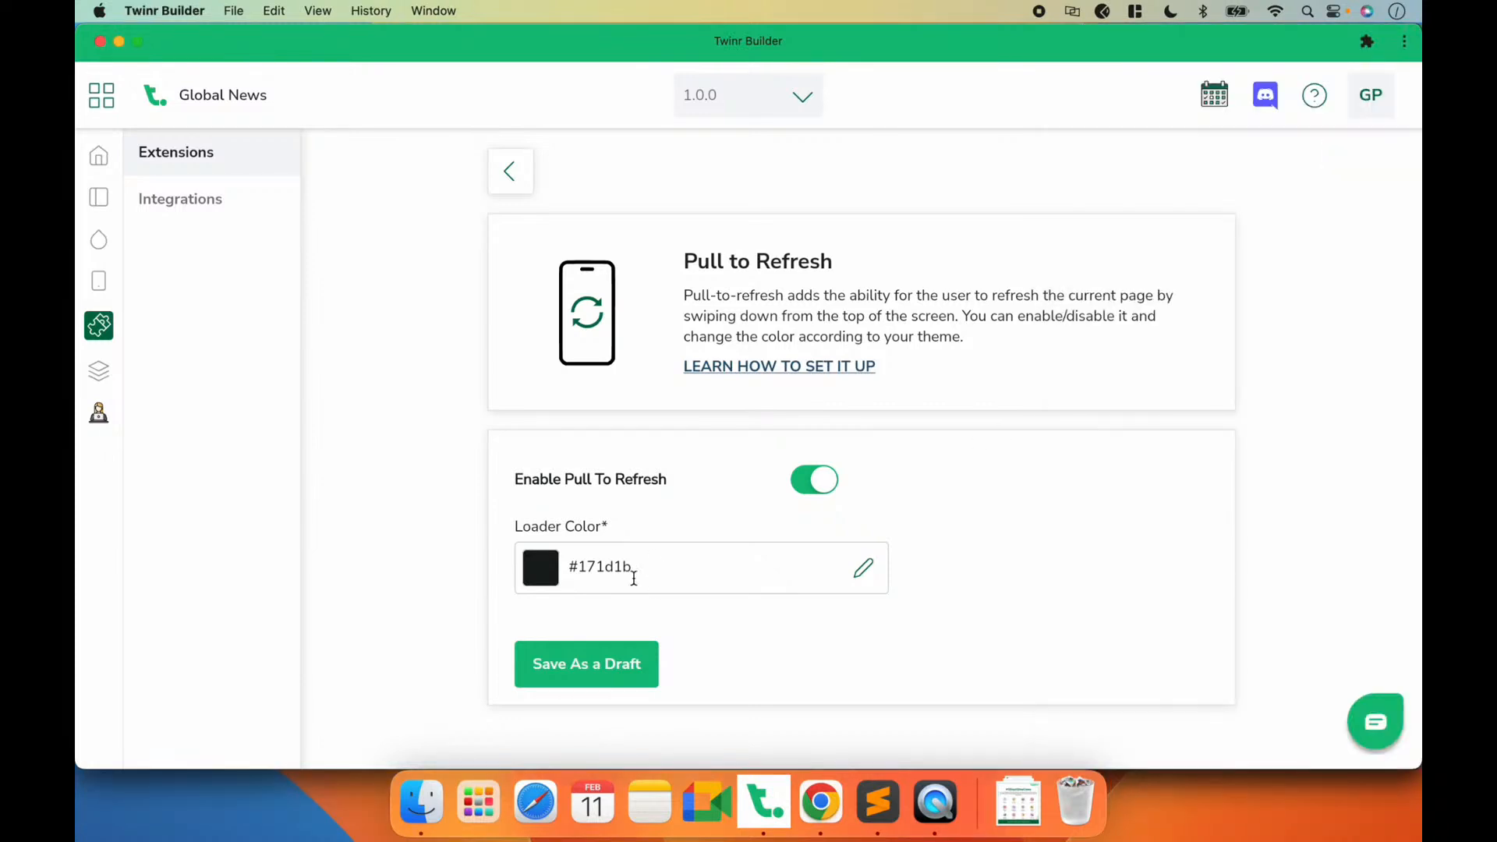
{"action": "double_click", "coordinate": [596, 565]}
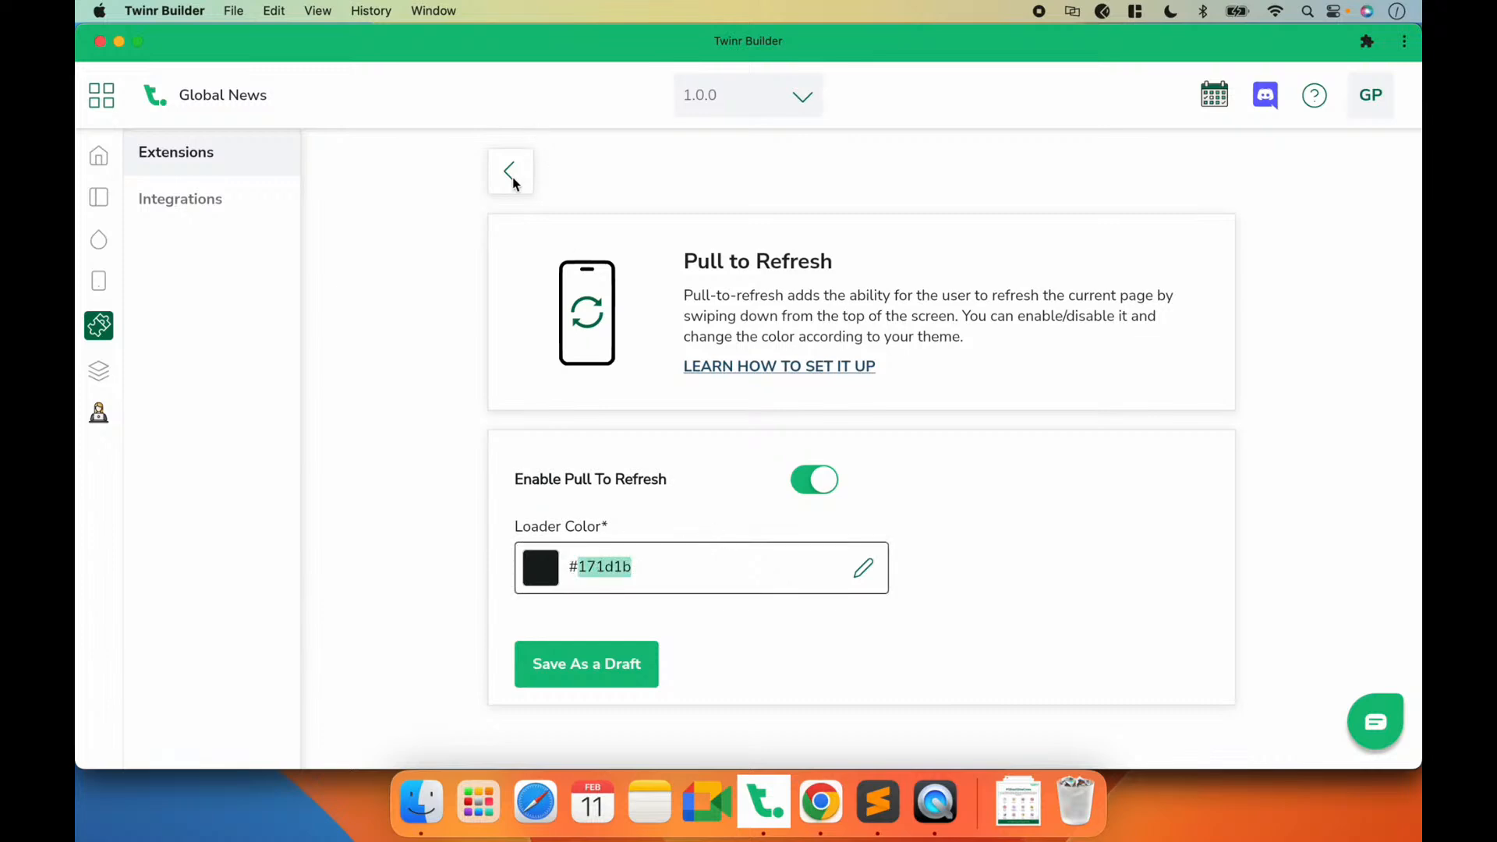
{"action": "left_click", "coordinate": [512, 176]}
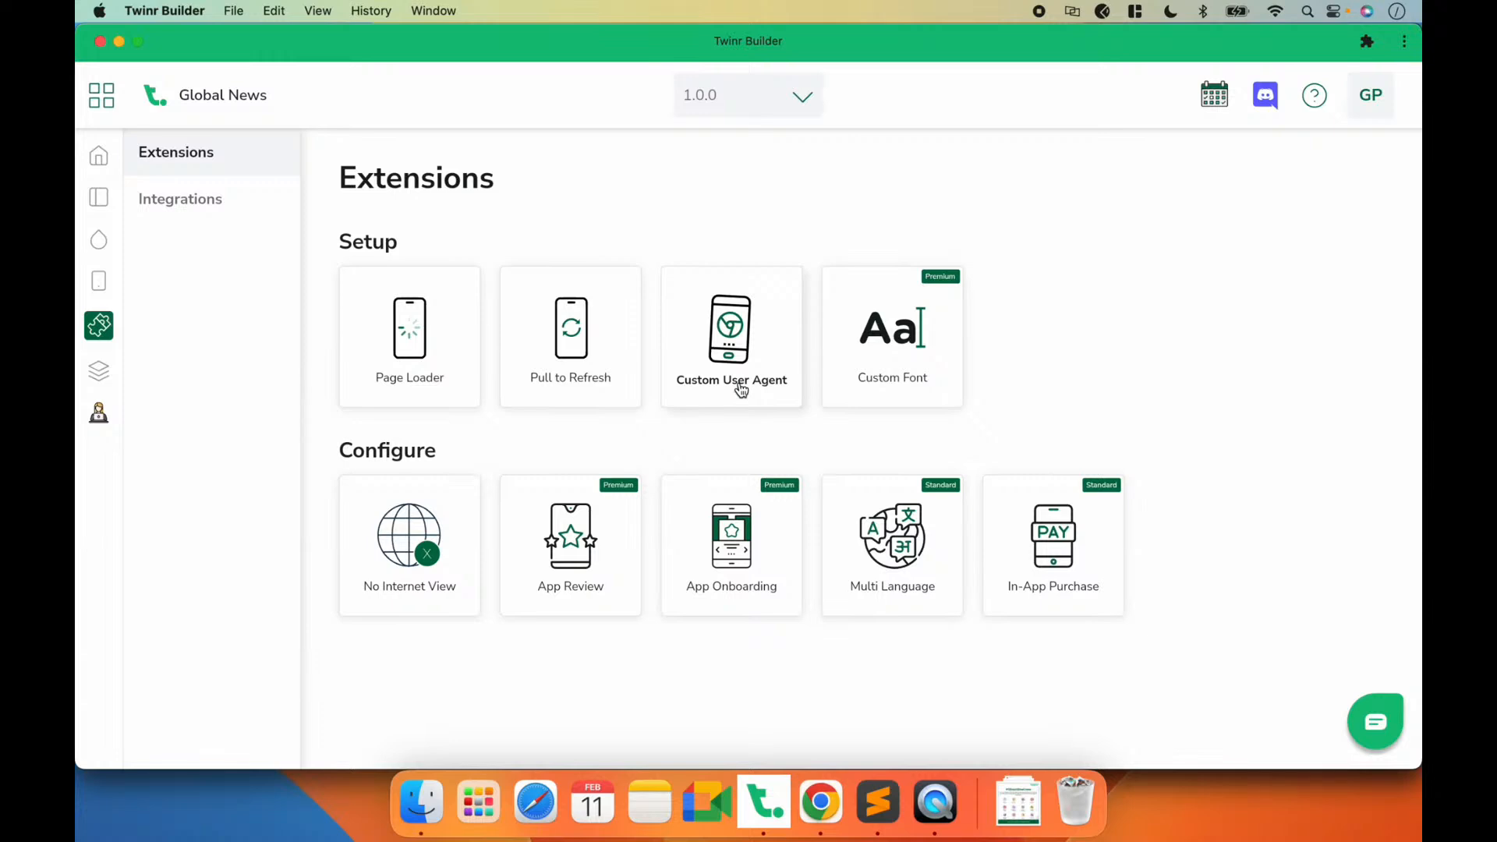
Step: Preview the Custom User Agent extension's value field by enabling it, and return to Extensions without saving
{"action": "left_click", "coordinate": [732, 323]}
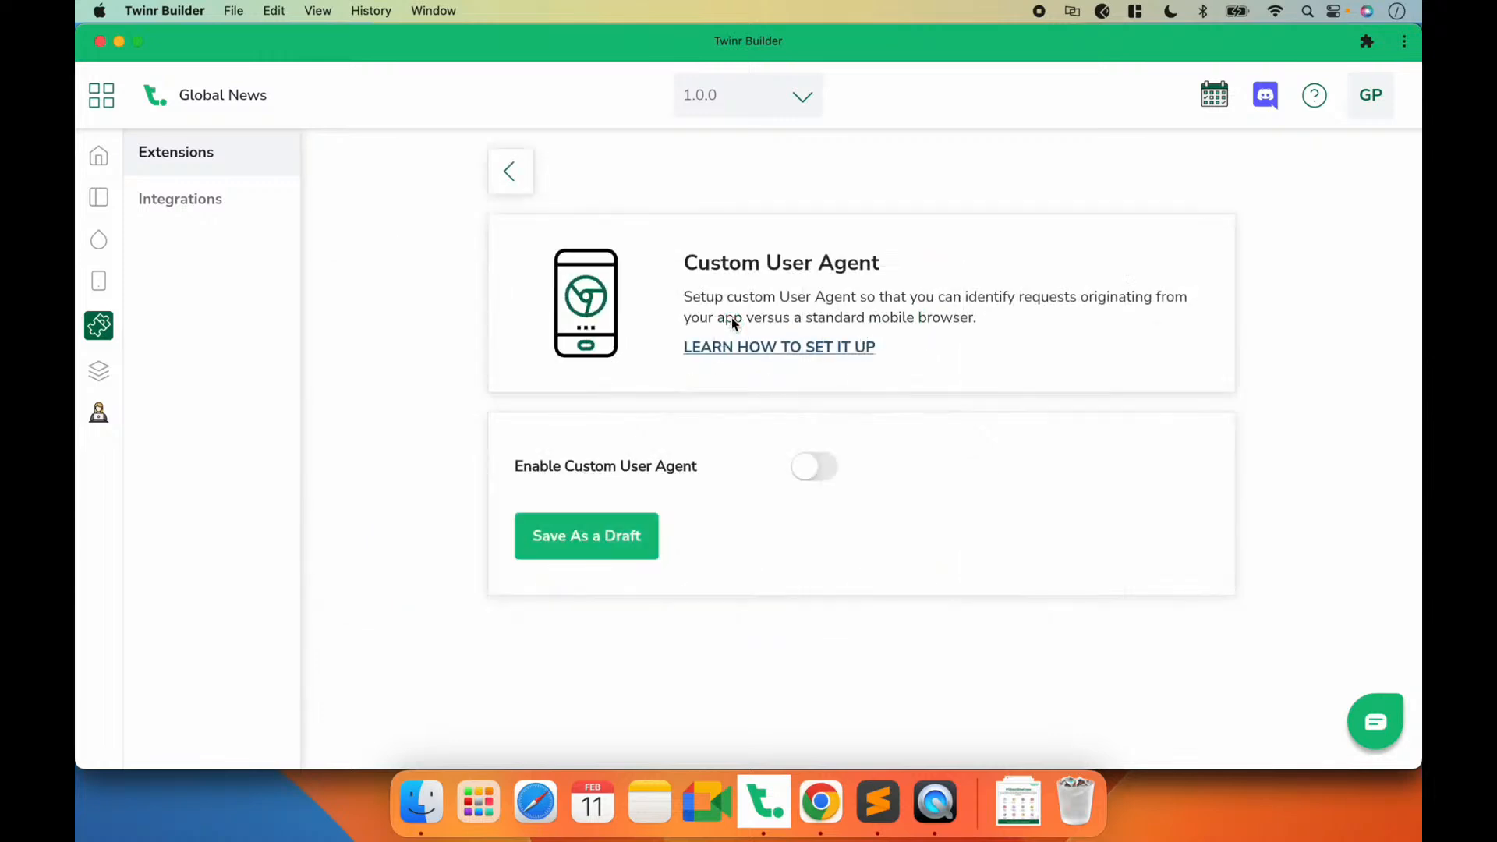
{"action": "left_click", "coordinate": [811, 468]}
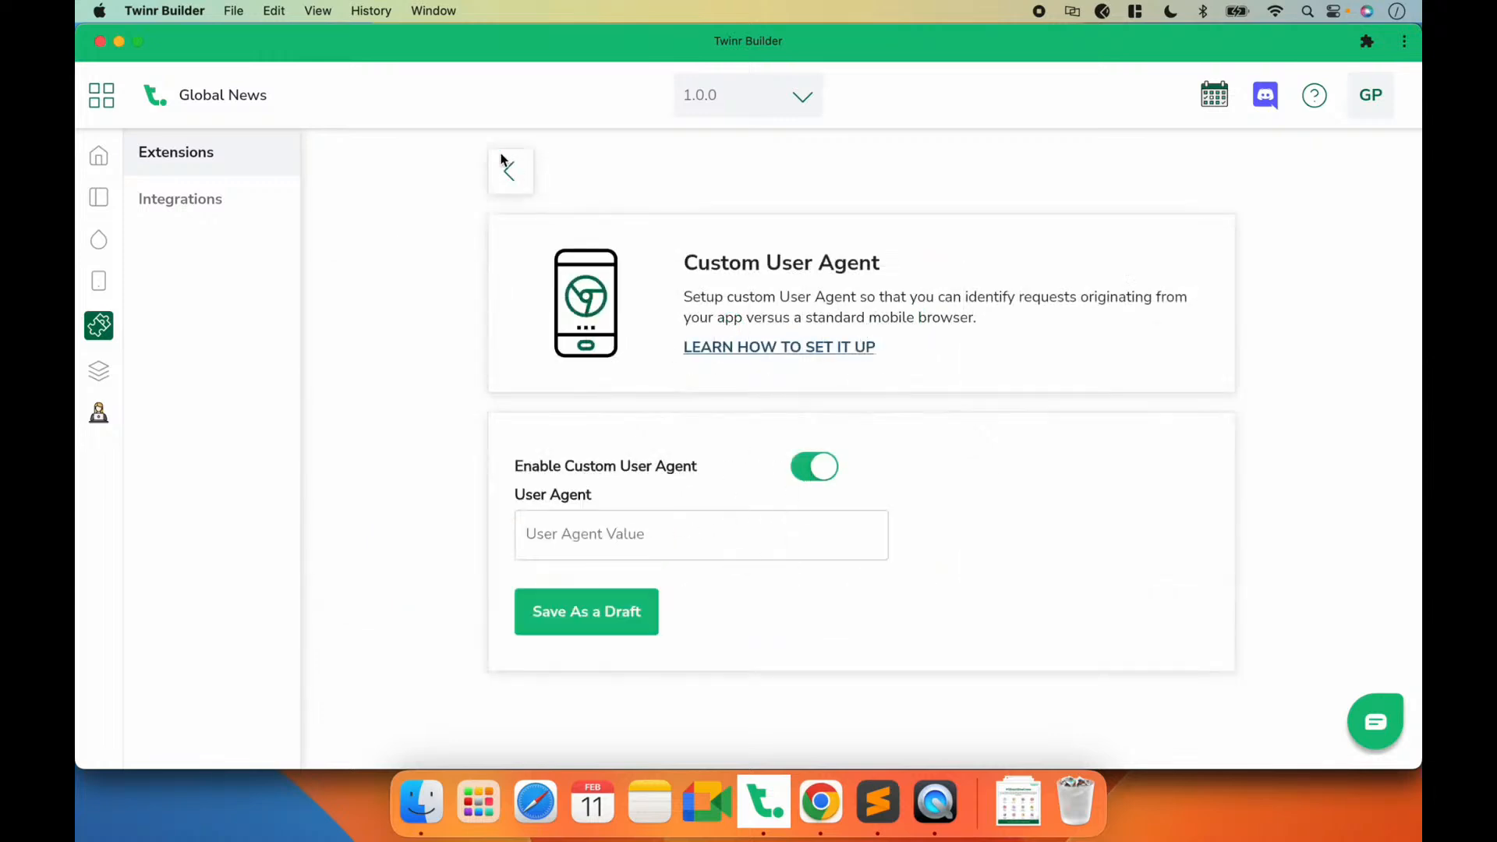
{"action": "left_click", "coordinate": [512, 181]}
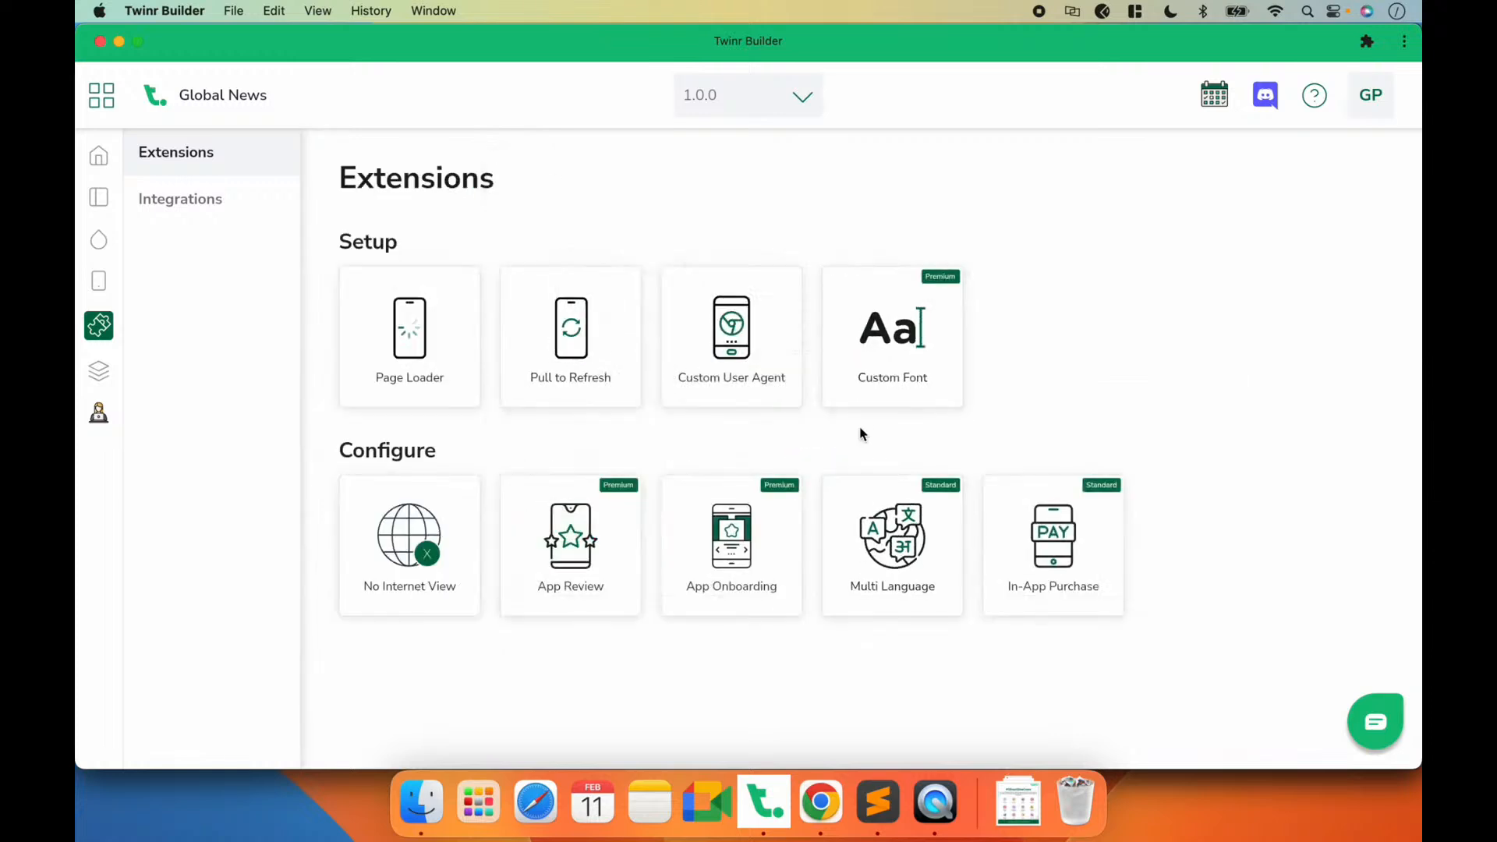
Step: Set the Custom Font extension's font style to Roboto, checking the app's text in QuickTime Player, and save as a draft
{"action": "left_click", "coordinate": [893, 371]}
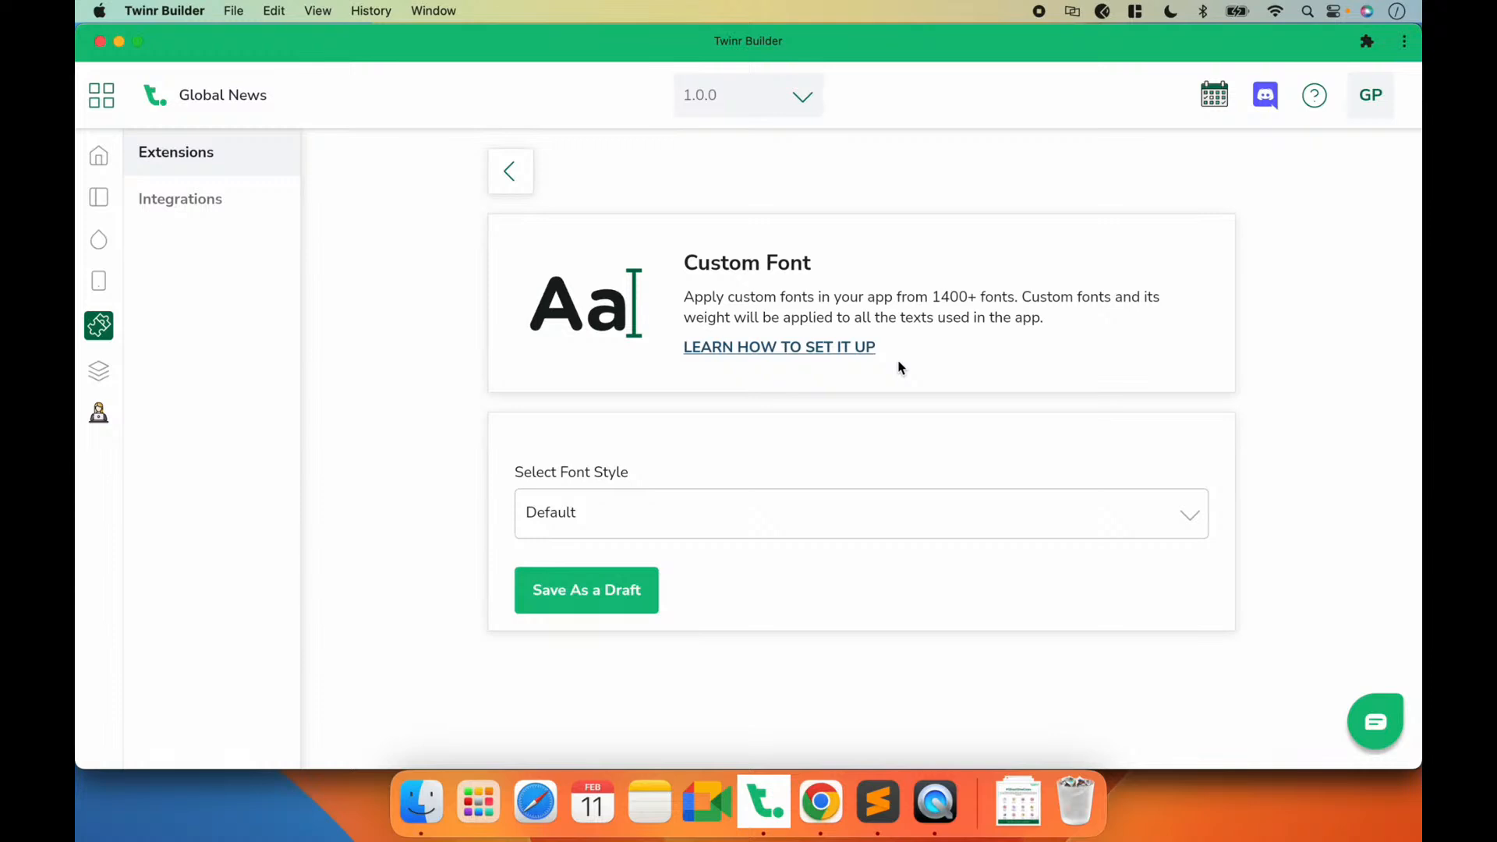
{"action": "left_click", "coordinate": [935, 802]}
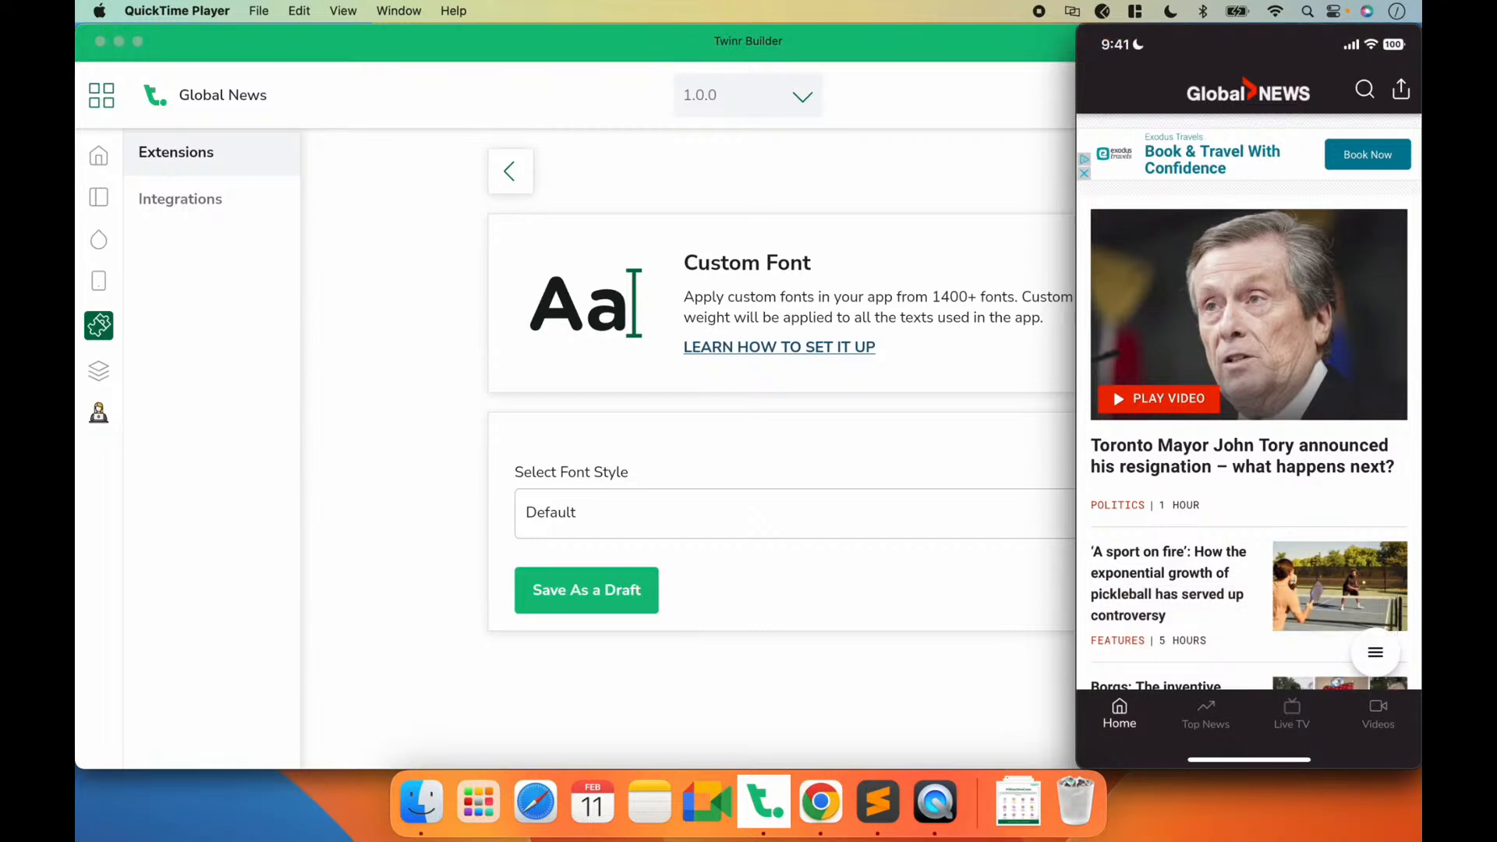
{"action": "mouse_move", "coordinate": [1280, 199]}
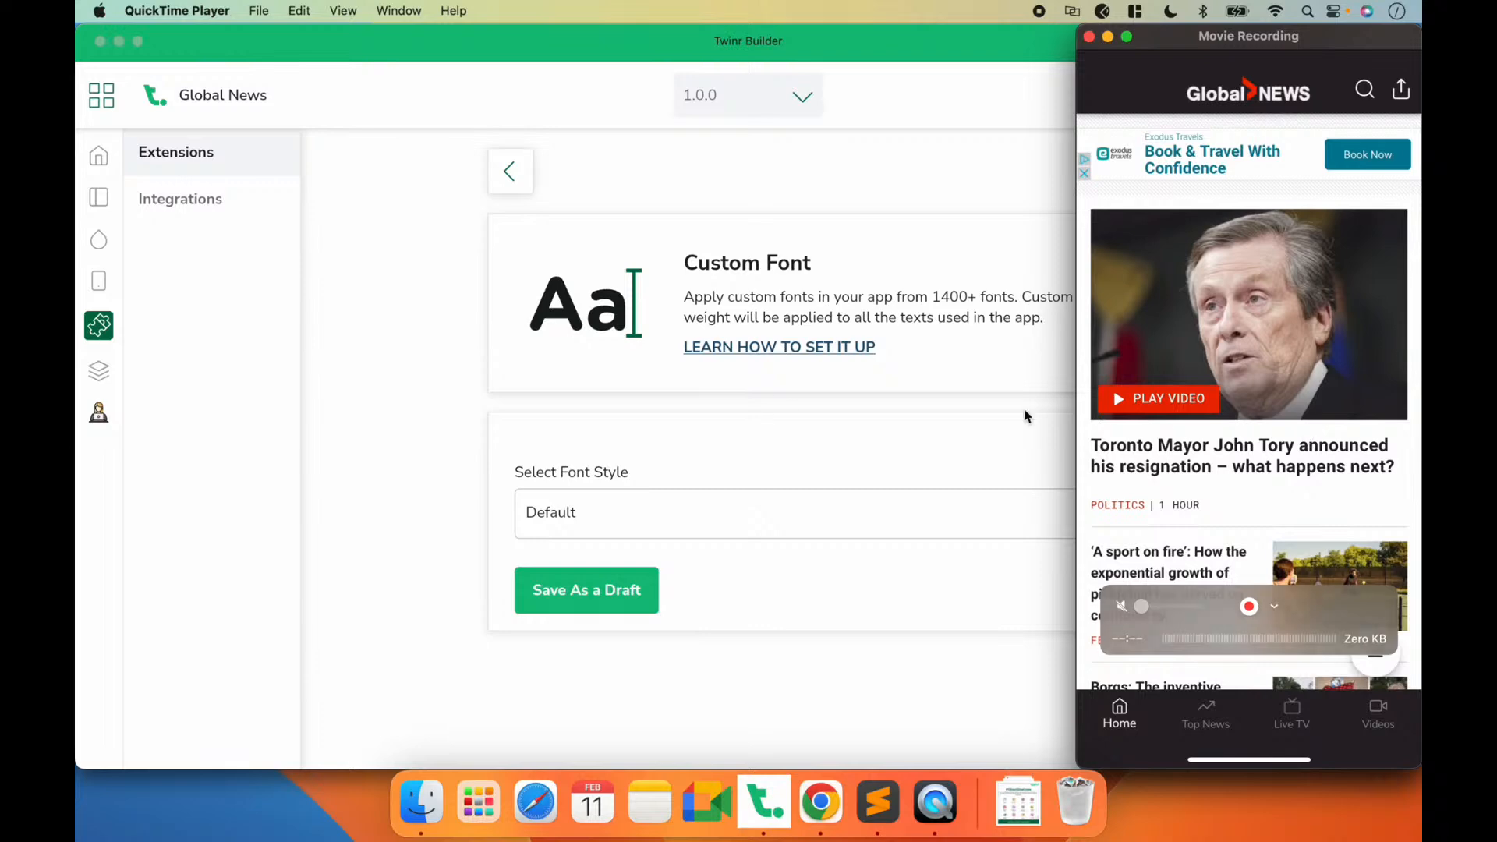
{"action": "left_click", "coordinate": [728, 454]}
{"action": "left_click", "coordinate": [685, 512]}
{"action": "left_click", "coordinate": [632, 487]}
{"action": "type", "text": "robo"}
{"action": "left_click", "coordinate": [607, 530]}
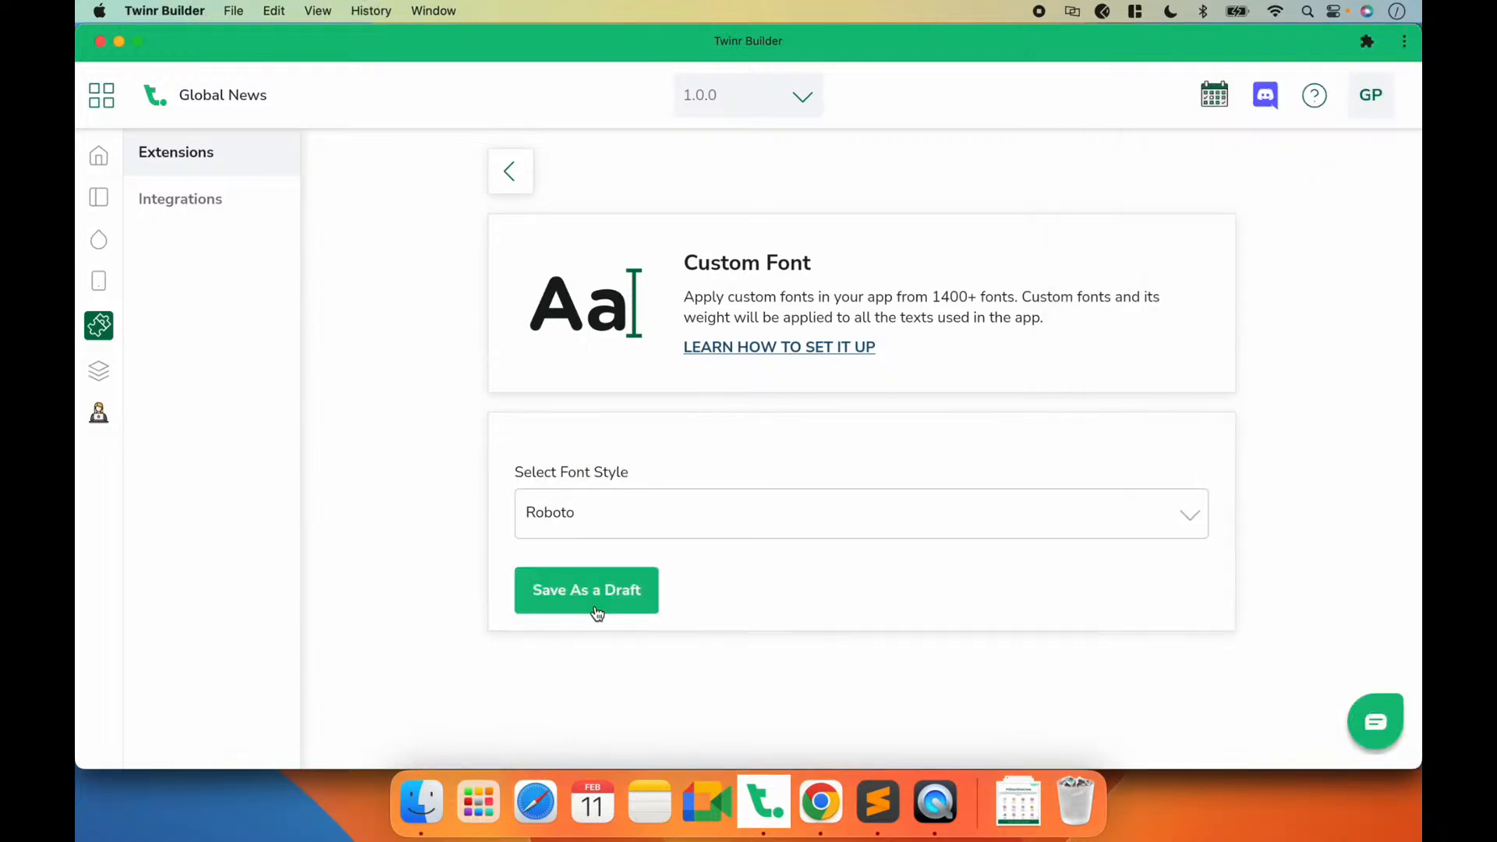
{"action": "left_click", "coordinate": [581, 588]}
Step: Check the app's Live TV screen in QuickTime Player, then return to the Extensions overview in Twinr Builder
{"action": "left_click", "coordinate": [939, 810]}
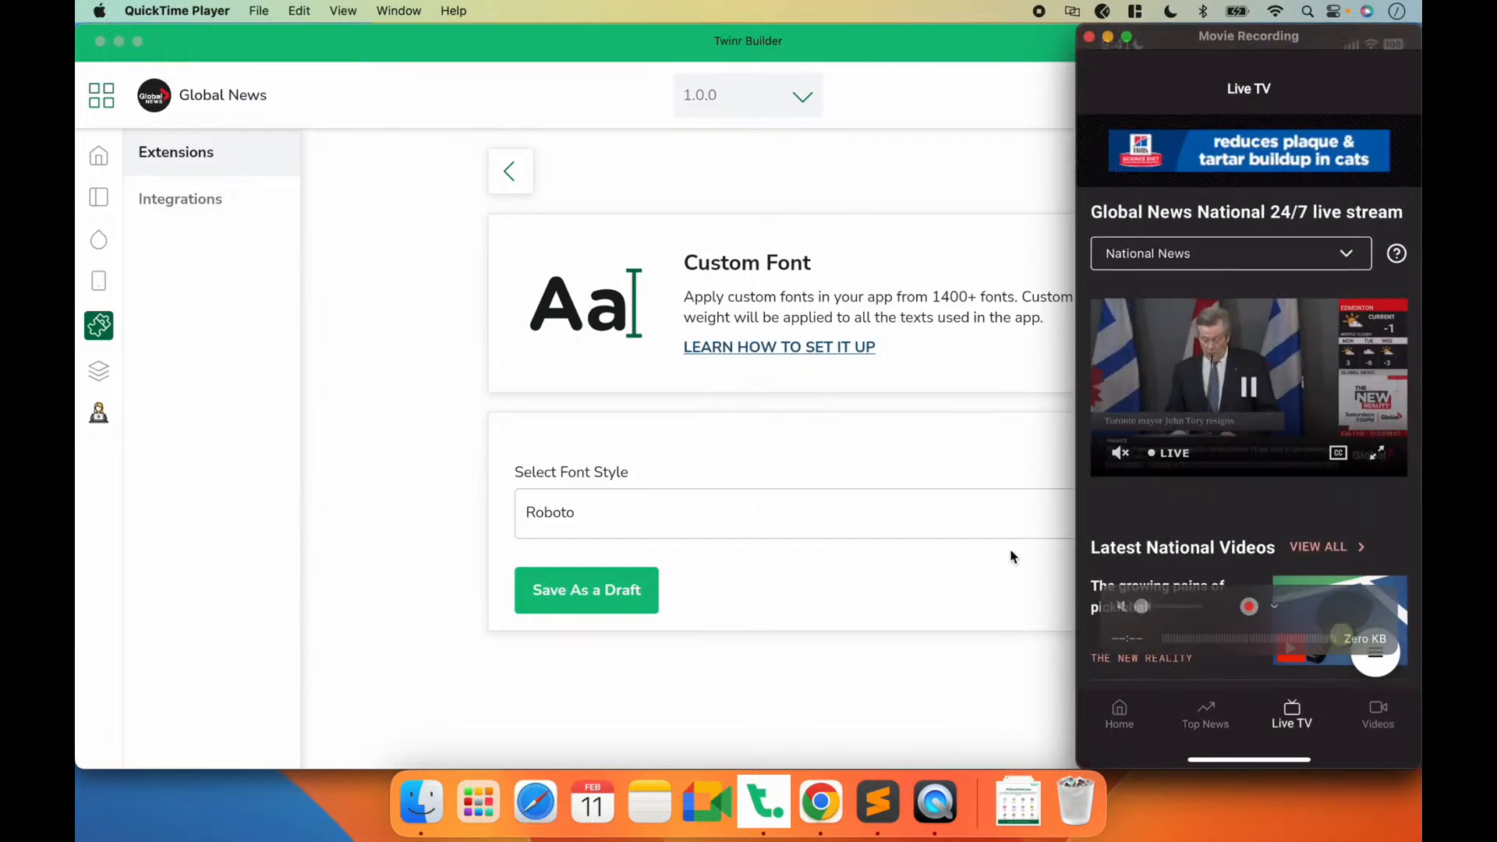
{"action": "left_click", "coordinate": [881, 599]}
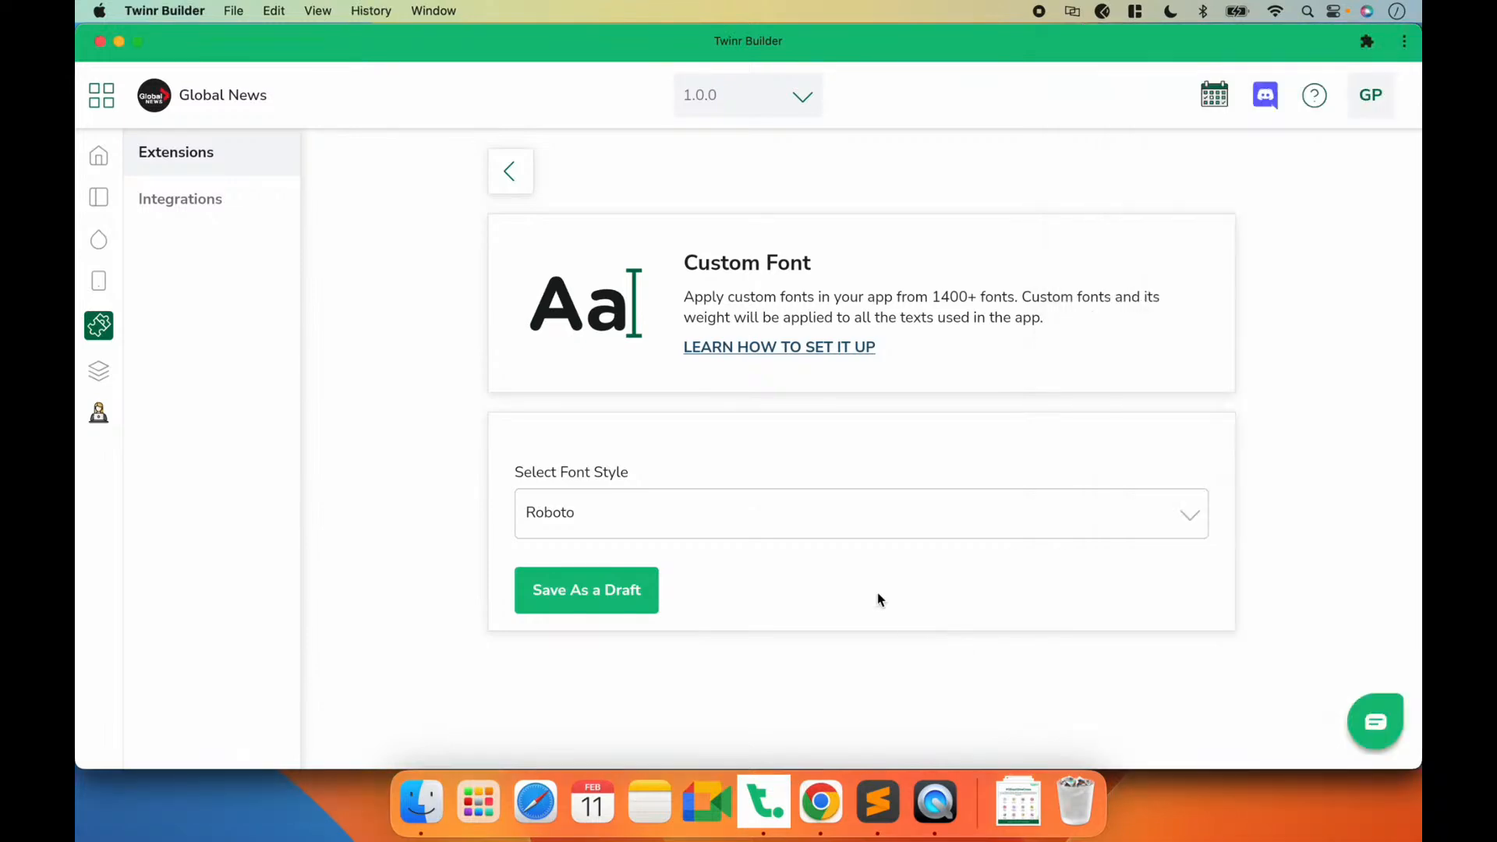
{"action": "key", "text": "super+Tab"}
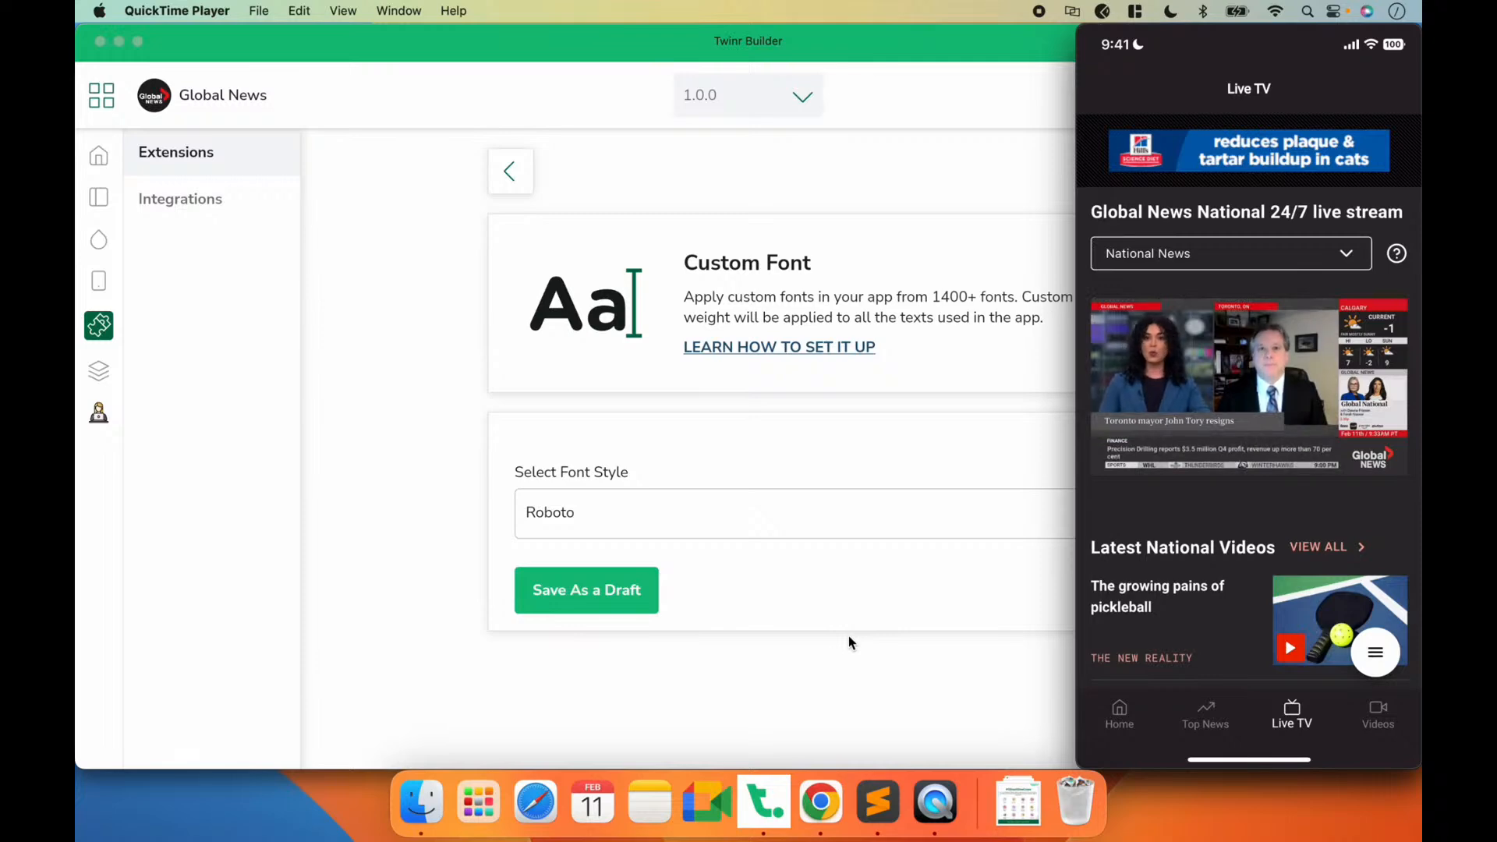
{"action": "left_click", "coordinate": [839, 628]}
{"action": "left_click", "coordinate": [512, 172]}
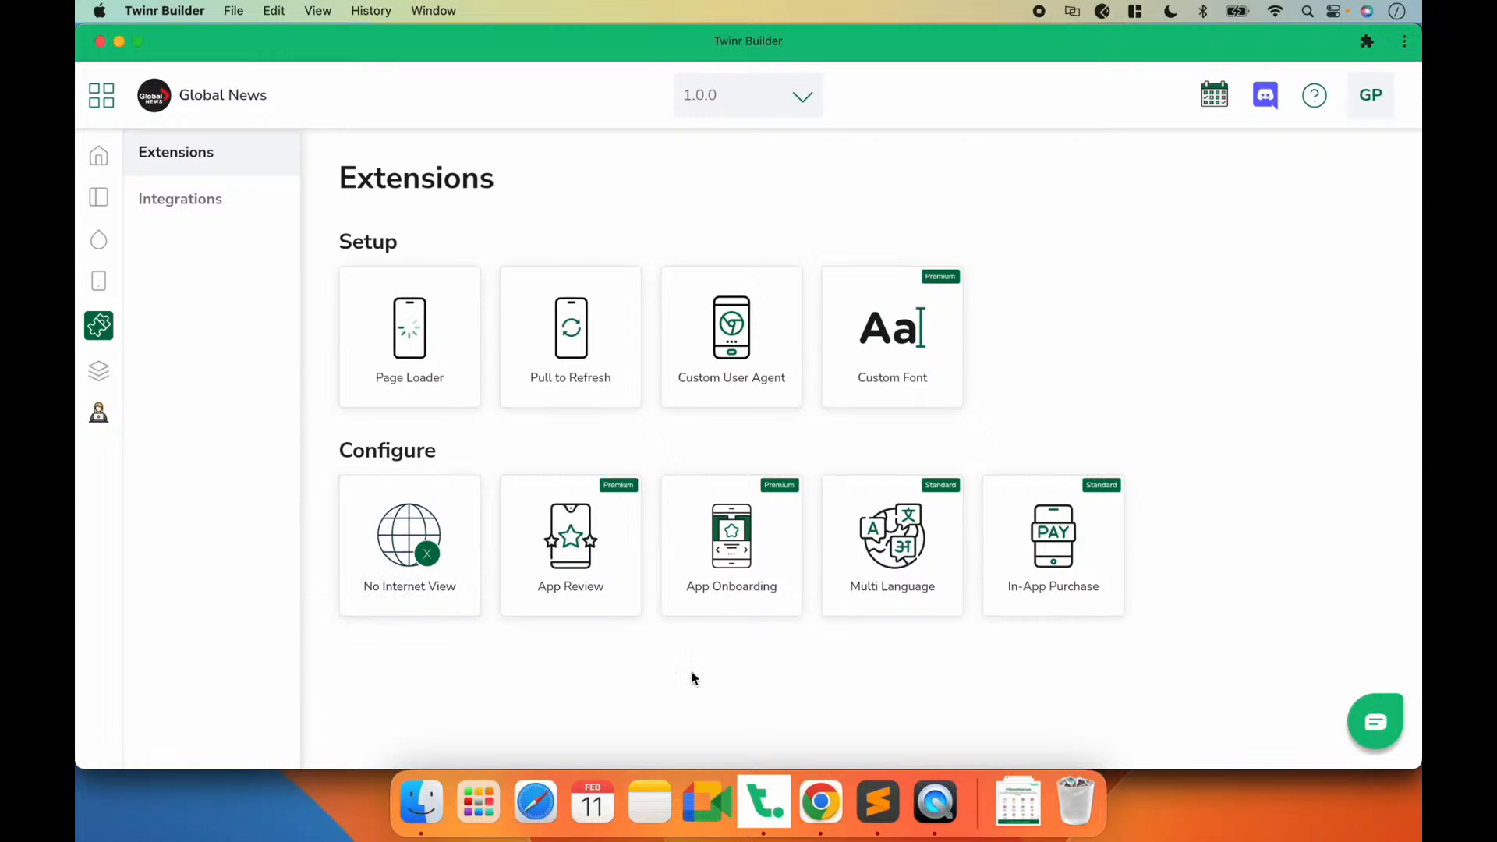
Step: Enable the no-internet integration in No Internet View, save it as a draft and return to Extensions
{"action": "left_click", "coordinate": [410, 546]}
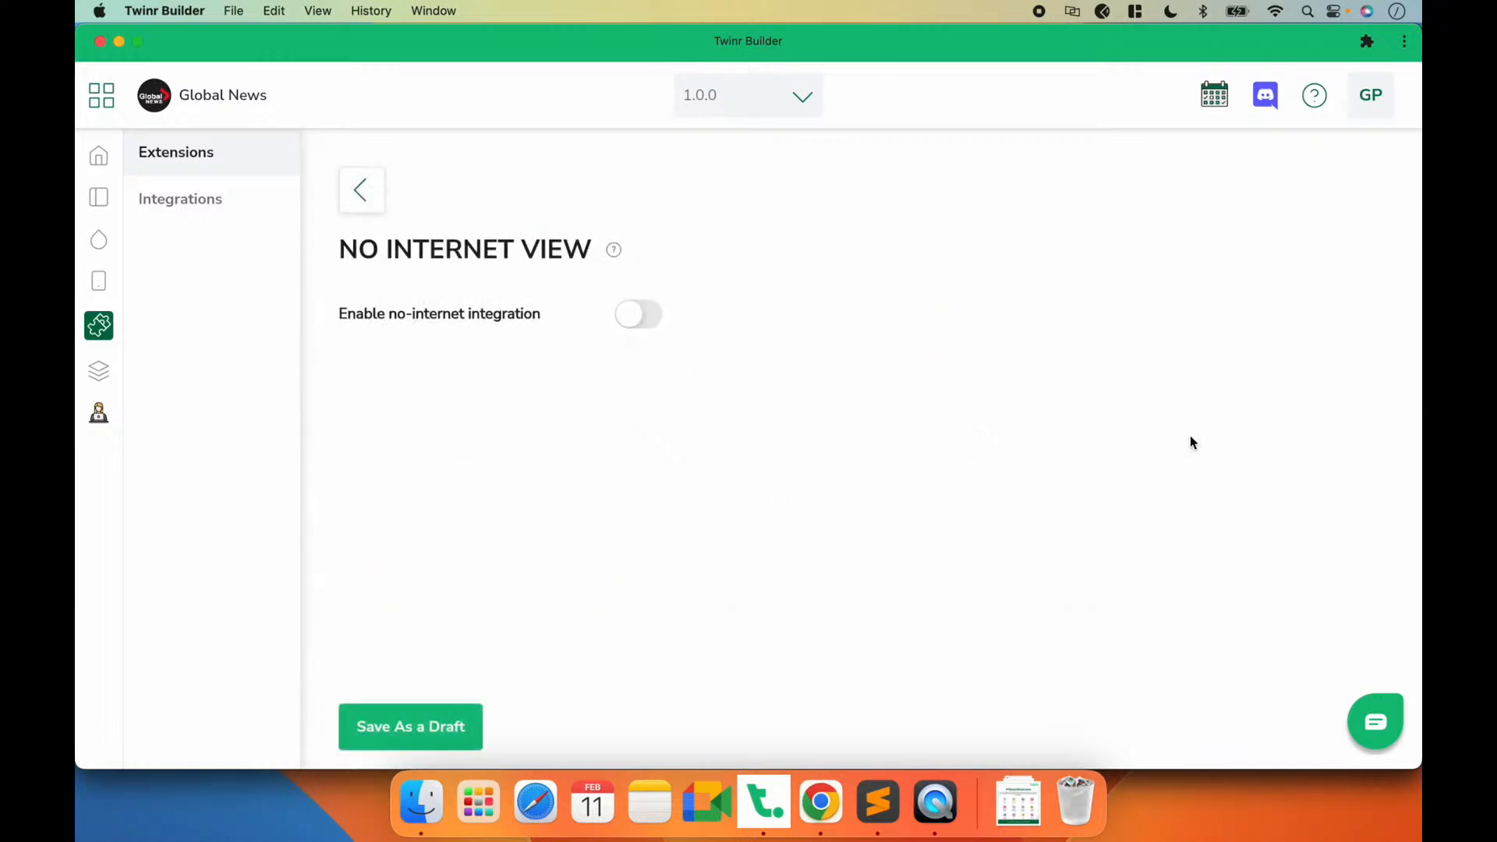
{"action": "left_click", "coordinate": [635, 322]}
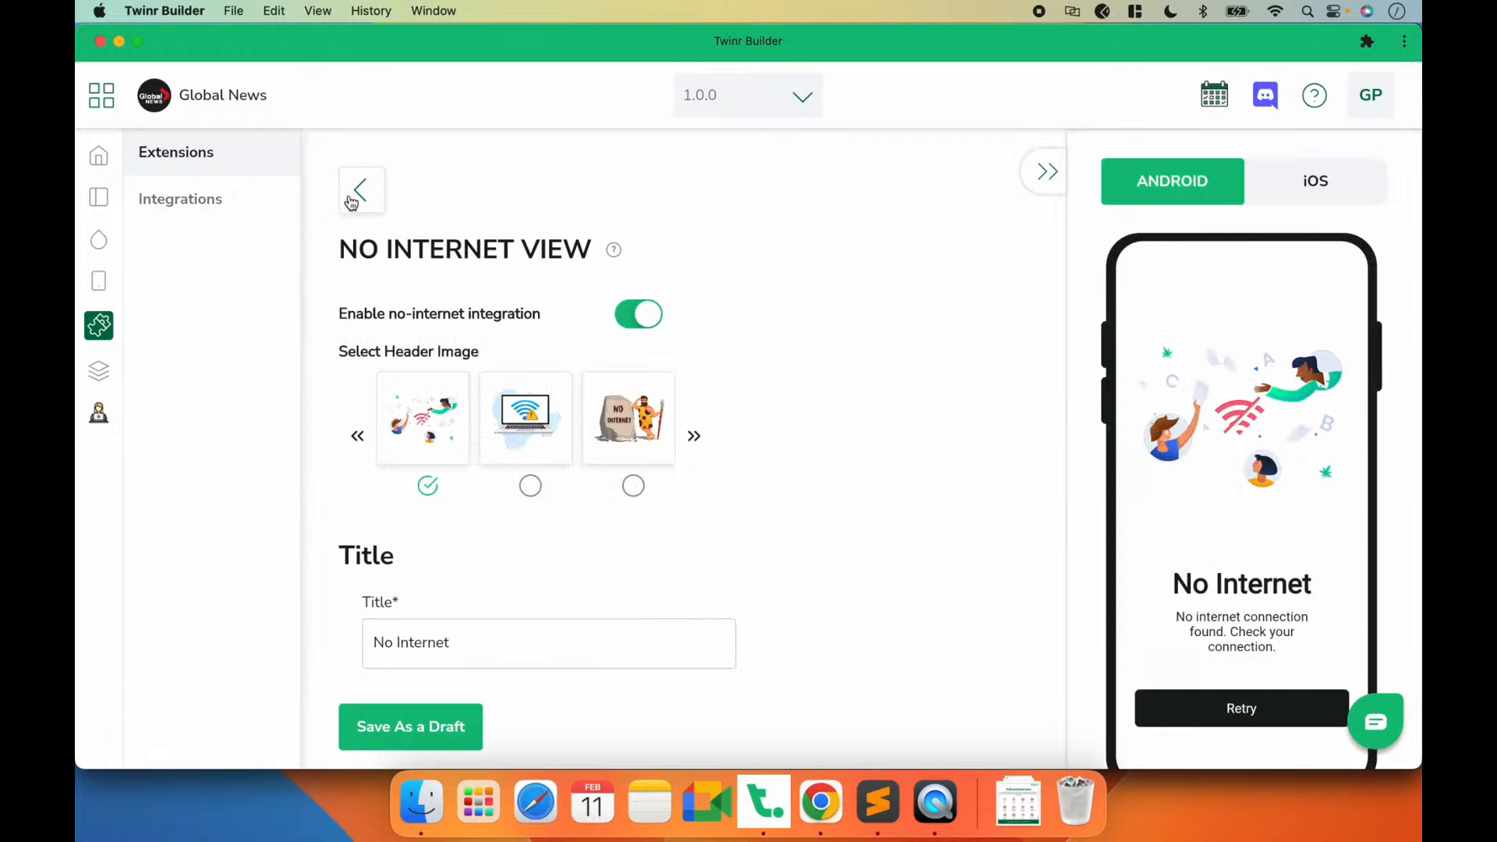
{"action": "left_click", "coordinate": [406, 717]}
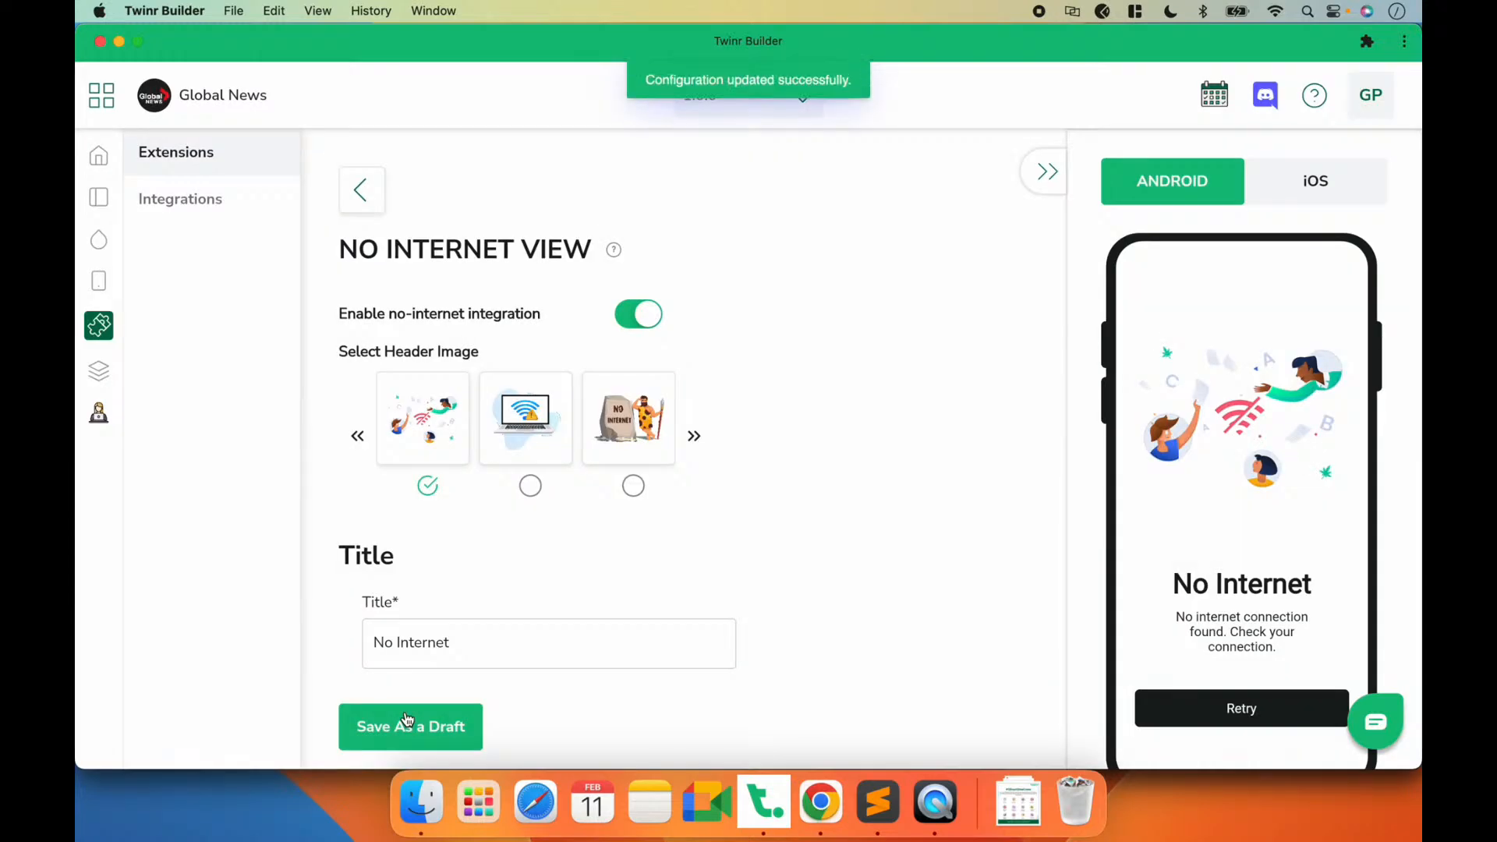
{"action": "left_click", "coordinate": [358, 195]}
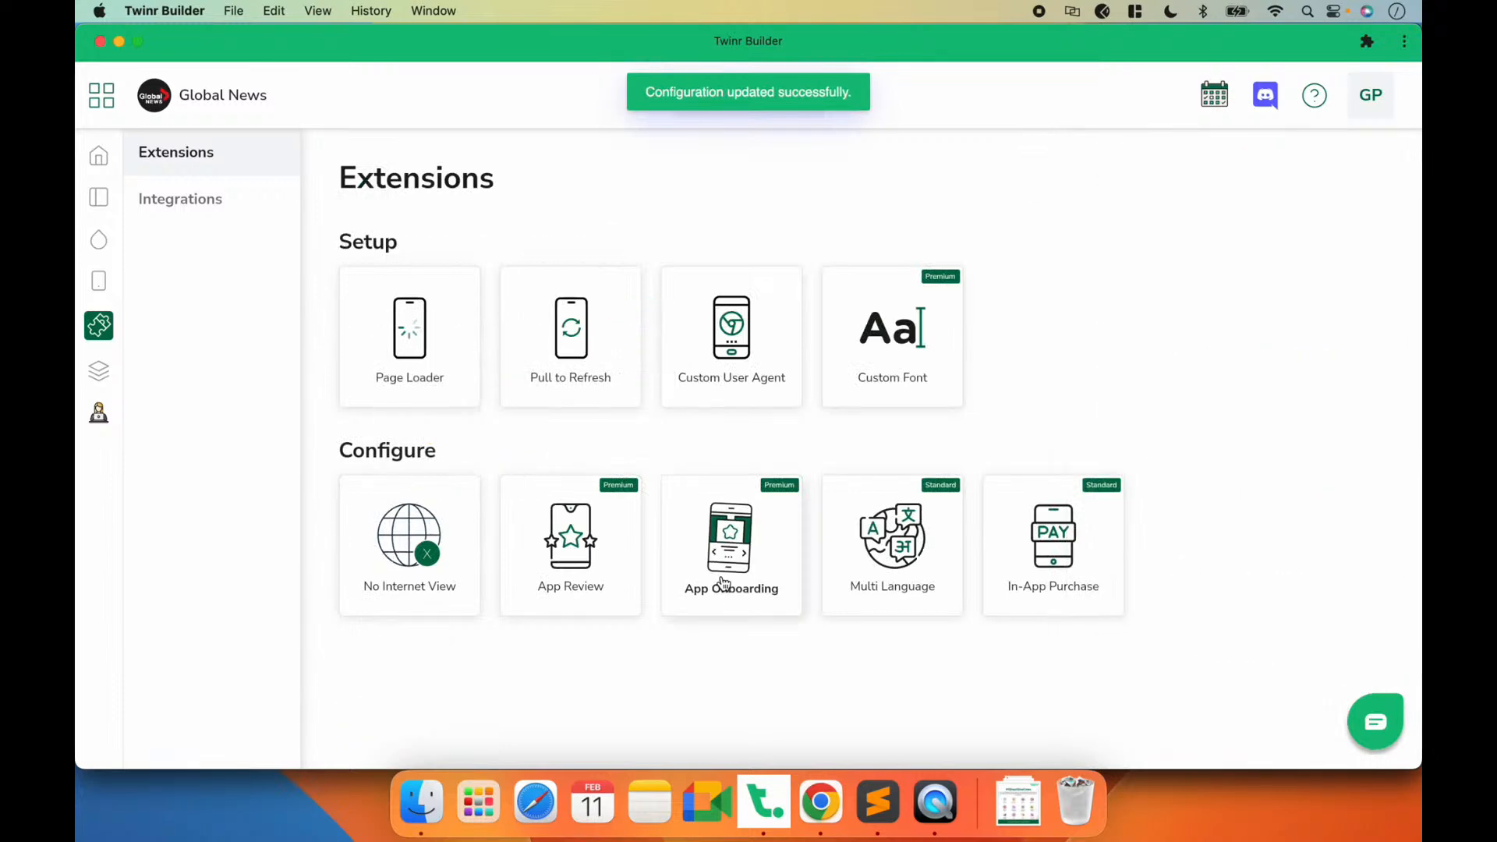
Step: Enable the App Review extension with the app review schedule 5,20,50,70,100 and save it as a draft
{"action": "left_click", "coordinate": [578, 595]}
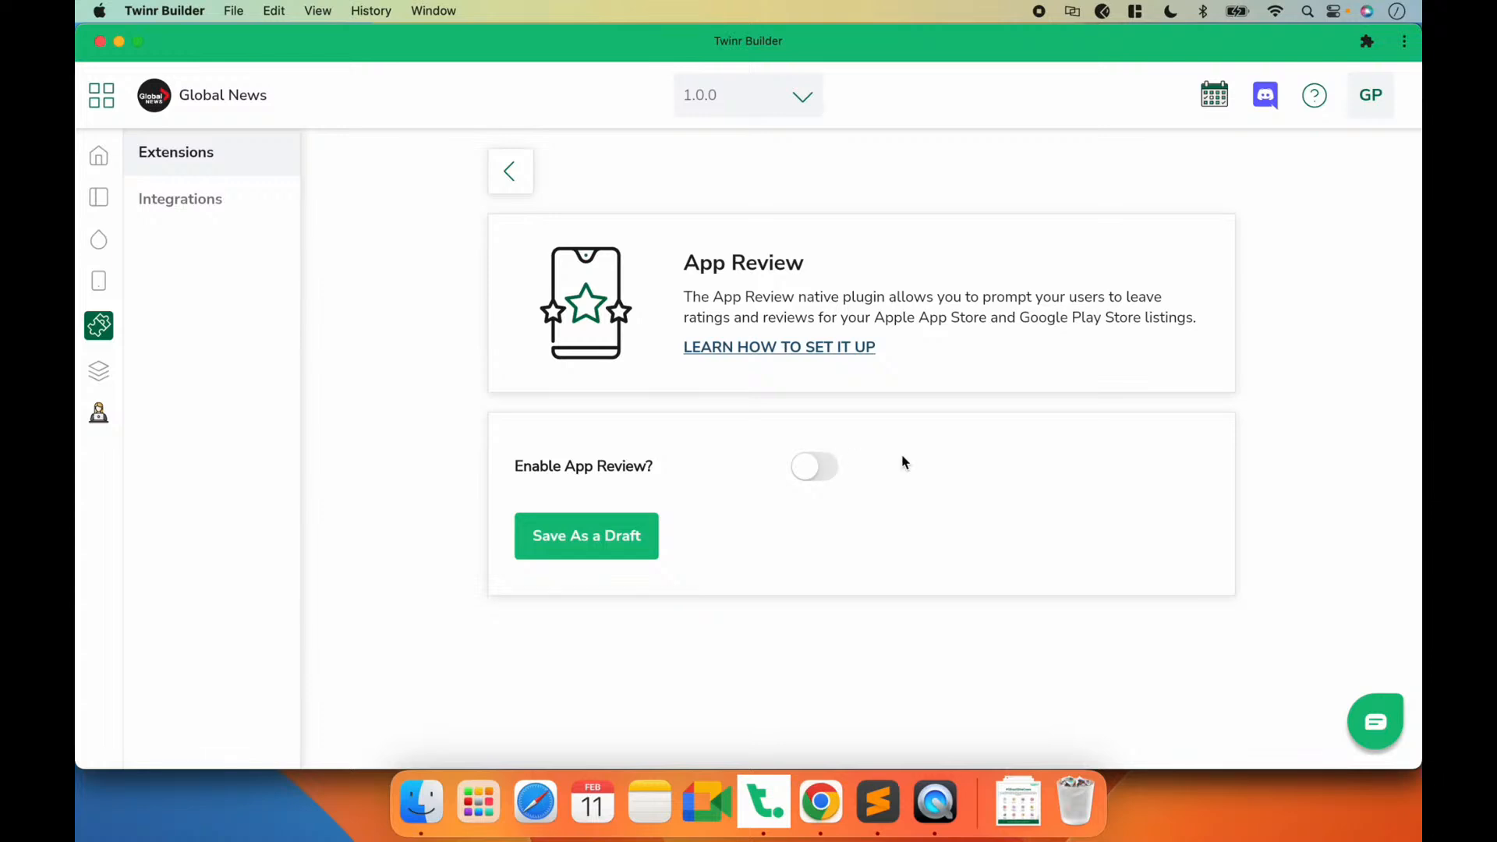
{"action": "left_click", "coordinate": [798, 468]}
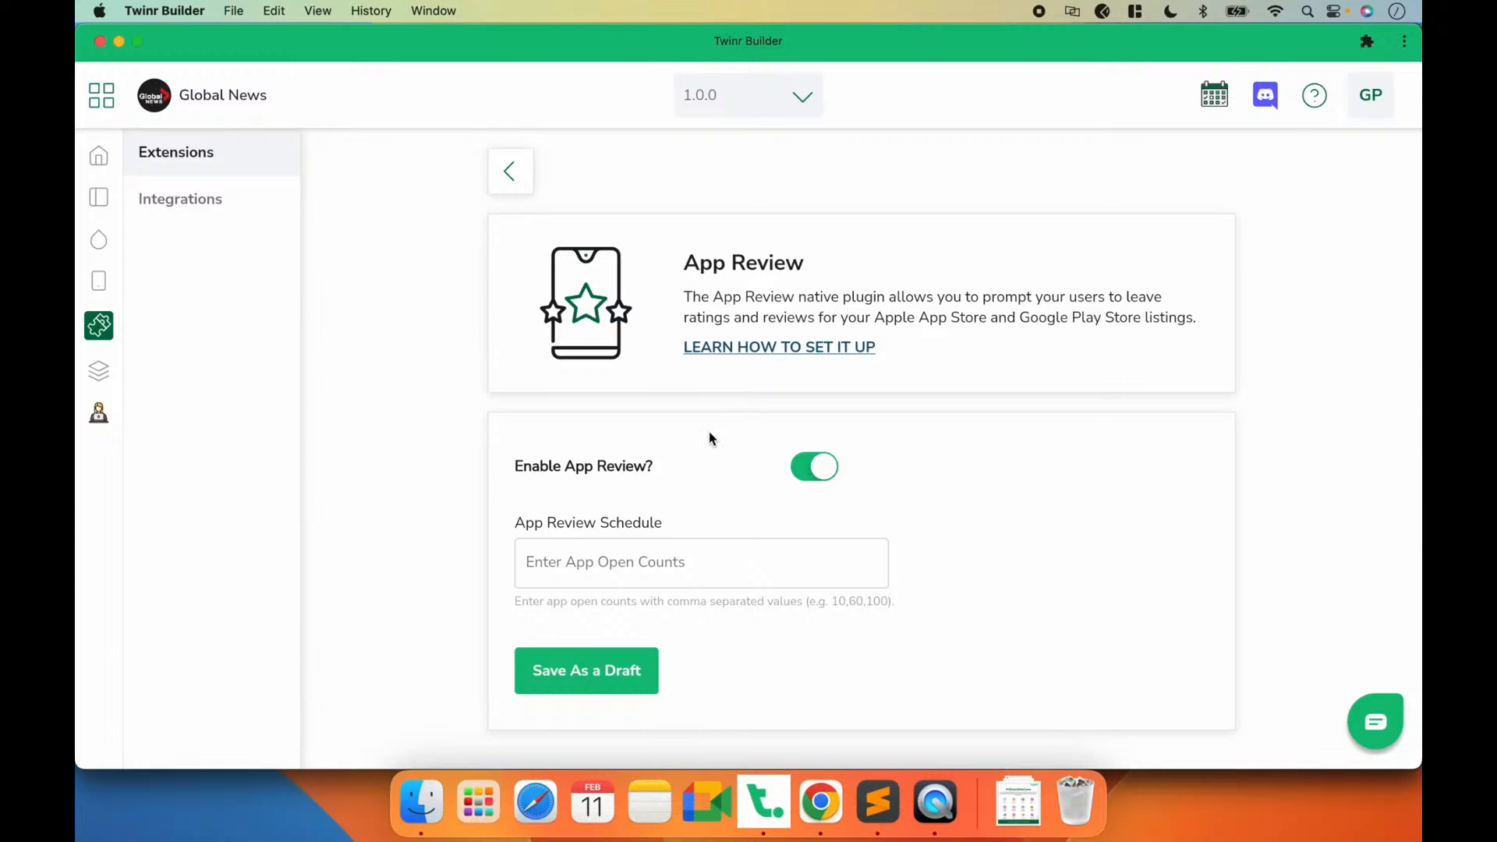
{"action": "left_click", "coordinate": [660, 556]}
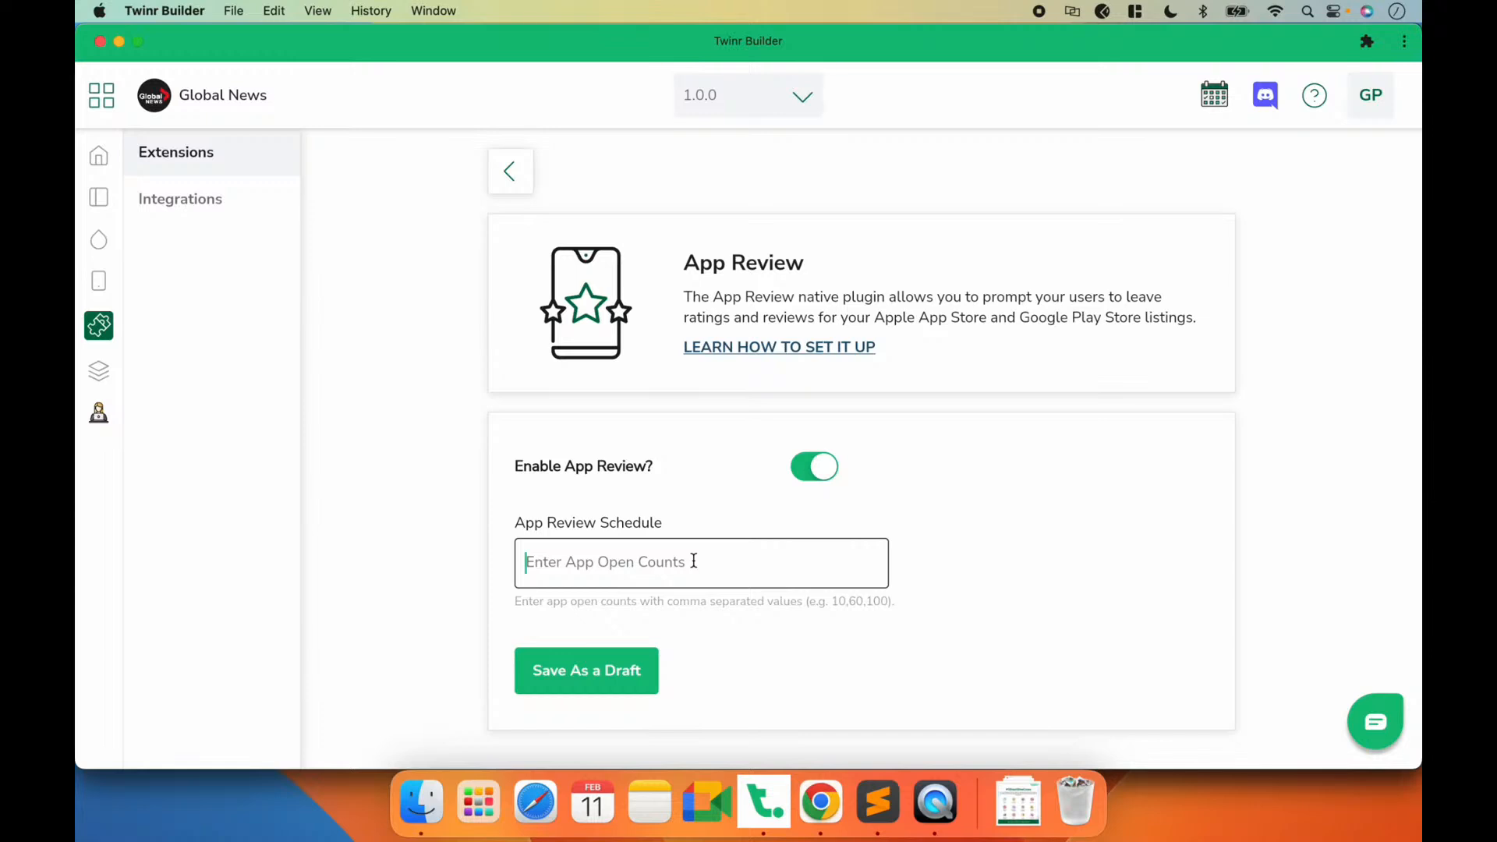
{"action": "type", "text": "5,10"}
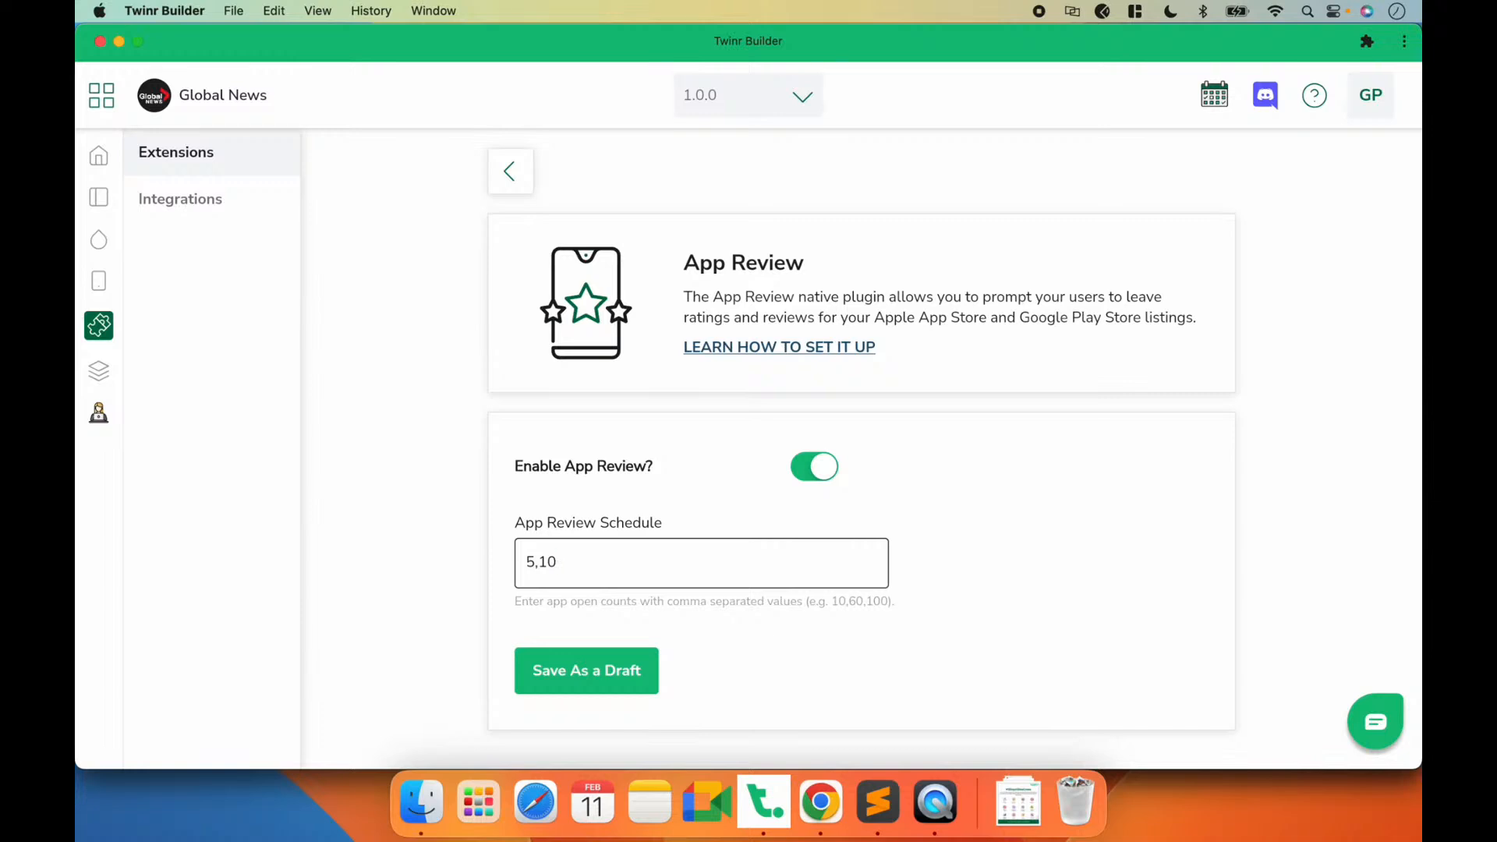
{"action": "key", "text": "shift+Left"}
{"action": "key", "text": "shift+Left"}
{"action": "key", "text": "Right"}
{"action": "key", "text": "BackSpace"}
{"action": "key", "text": "BackSpace"}
{"action": "type", "text": "20,50,70,100"}
{"action": "left_click", "coordinate": [621, 665]}
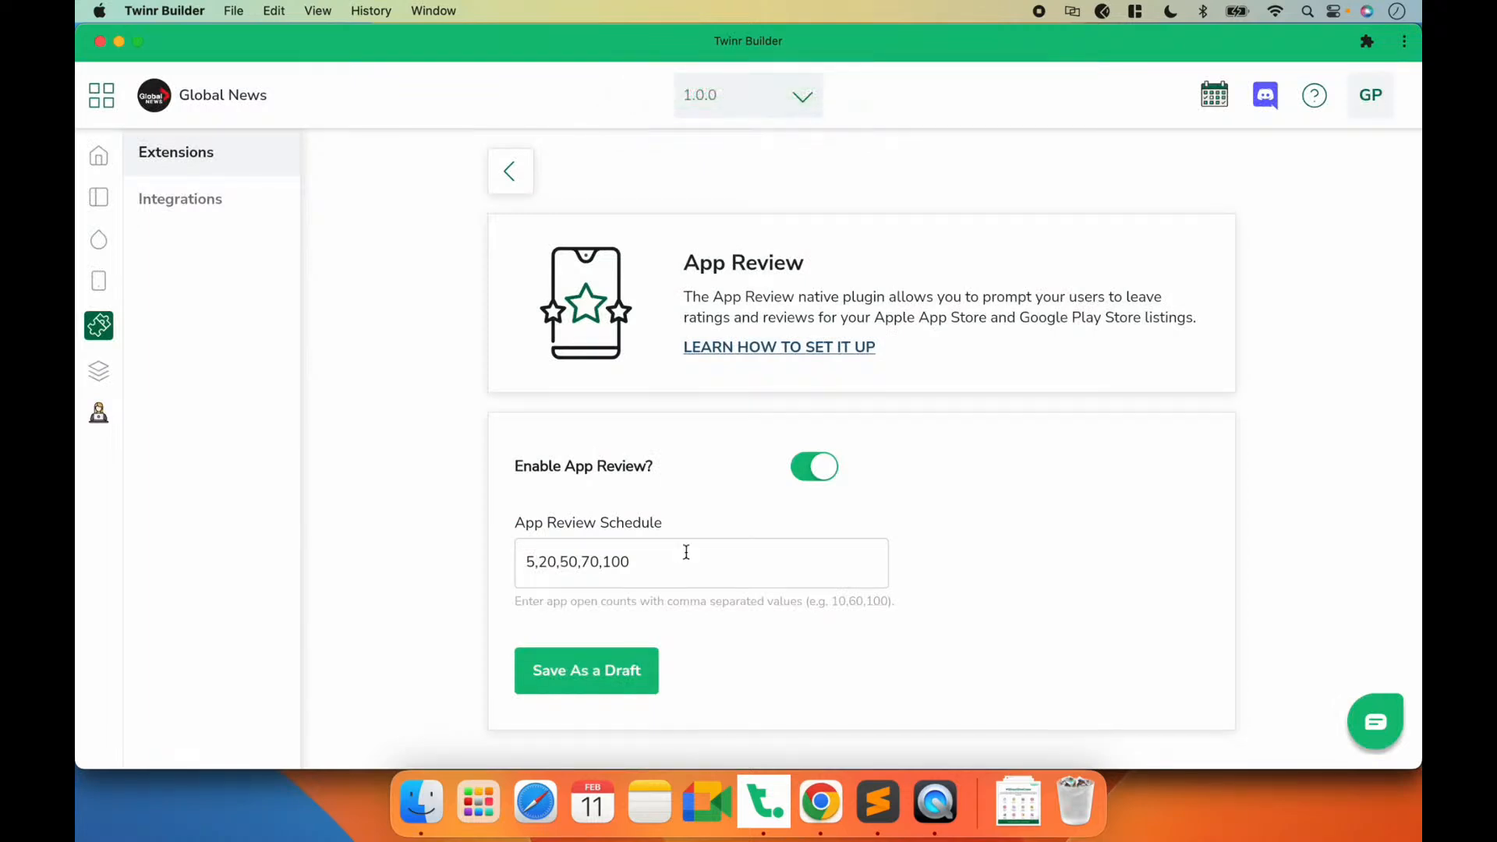
{"action": "left_click_drag", "start_coordinate": [655, 568], "coordinate": [473, 544]}
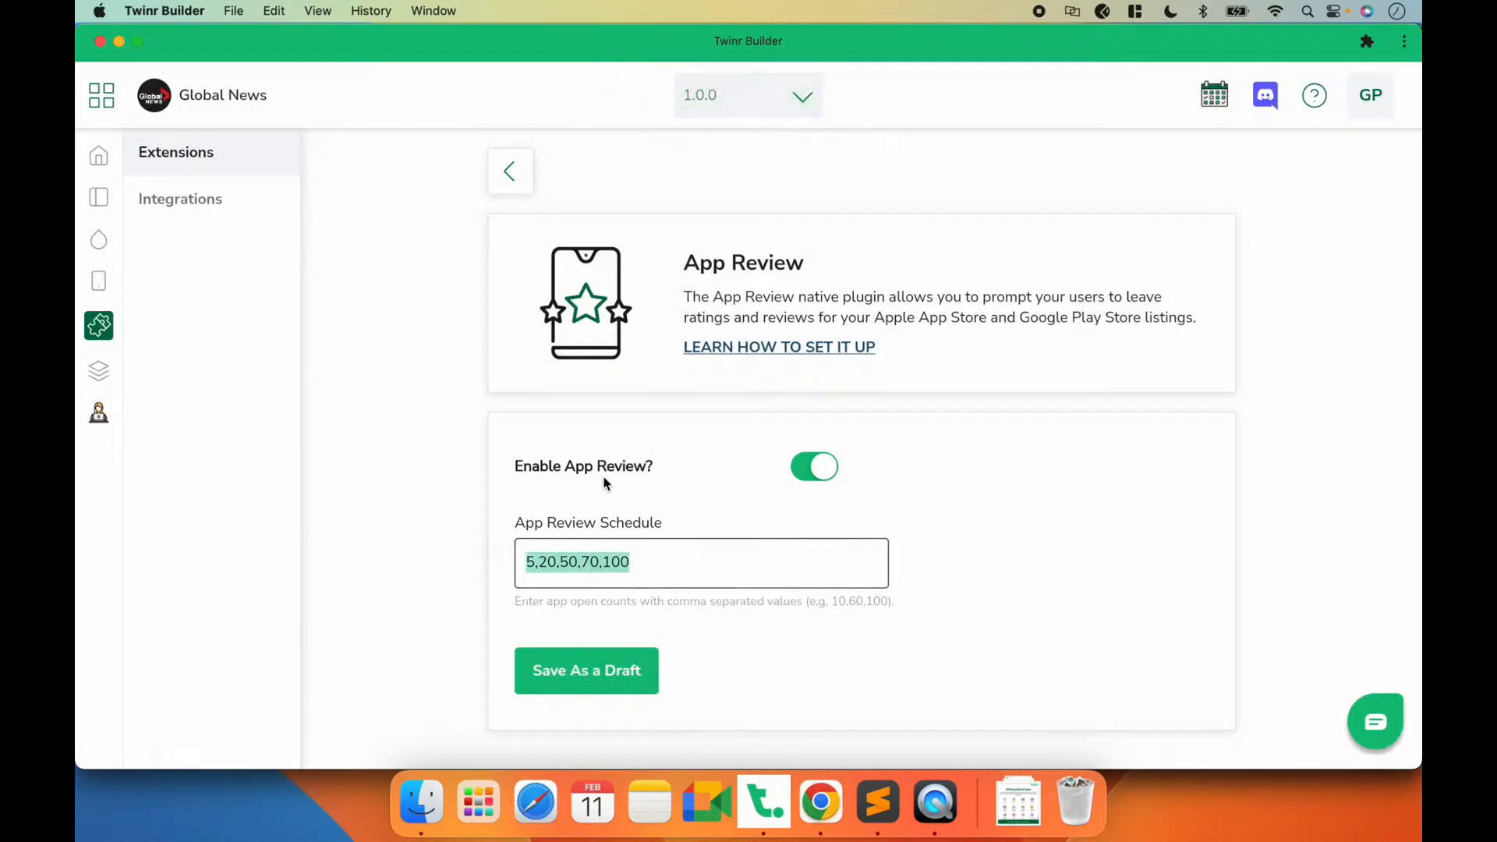
Step: Open the Firebase Notifications details under Integrations and enable push notification
{"action": "left_click", "coordinate": [511, 173]}
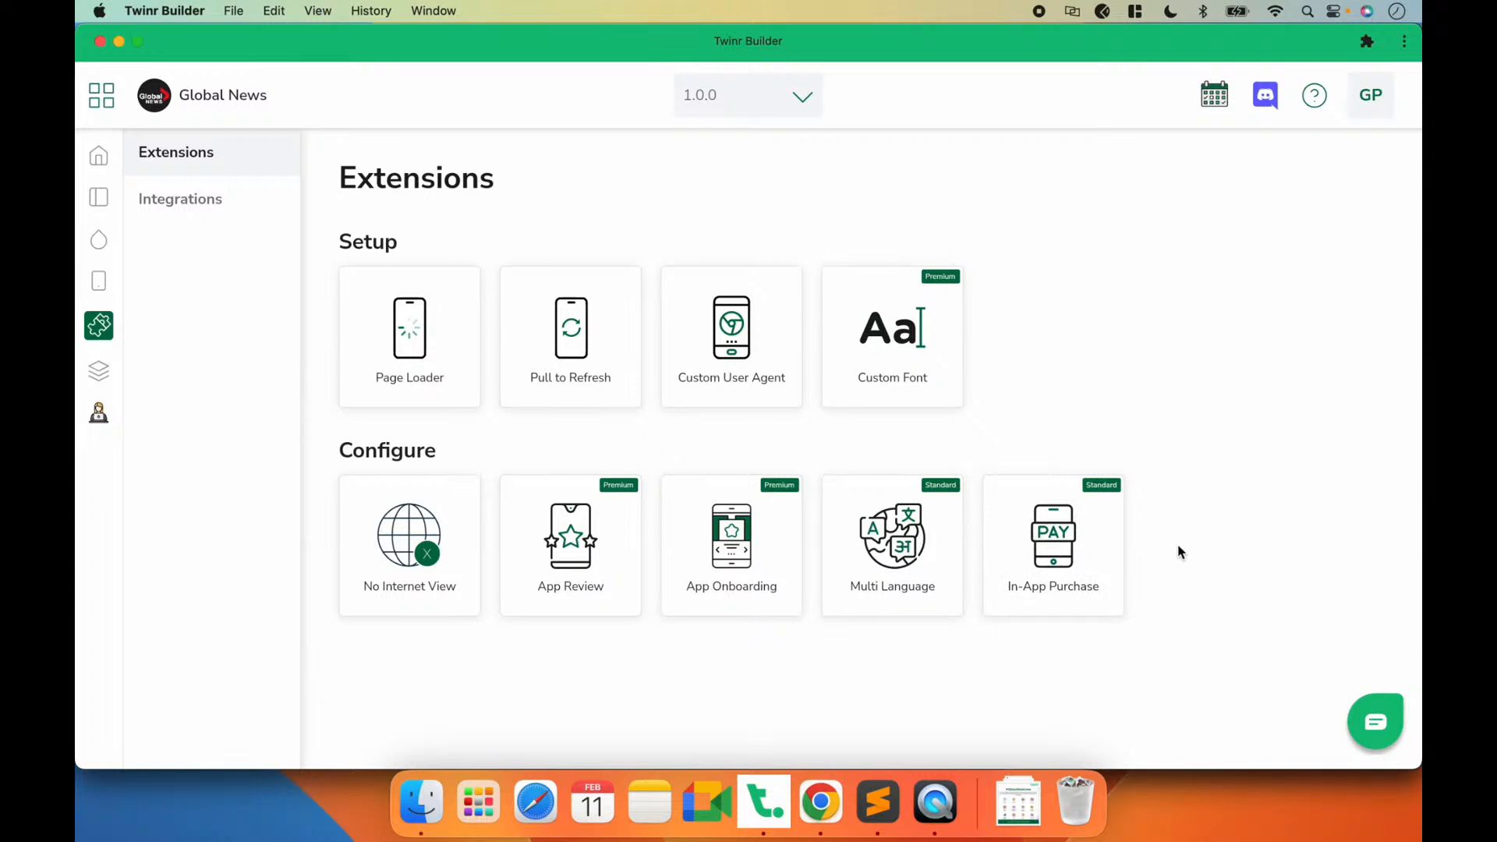
{"action": "left_click", "coordinate": [207, 192]}
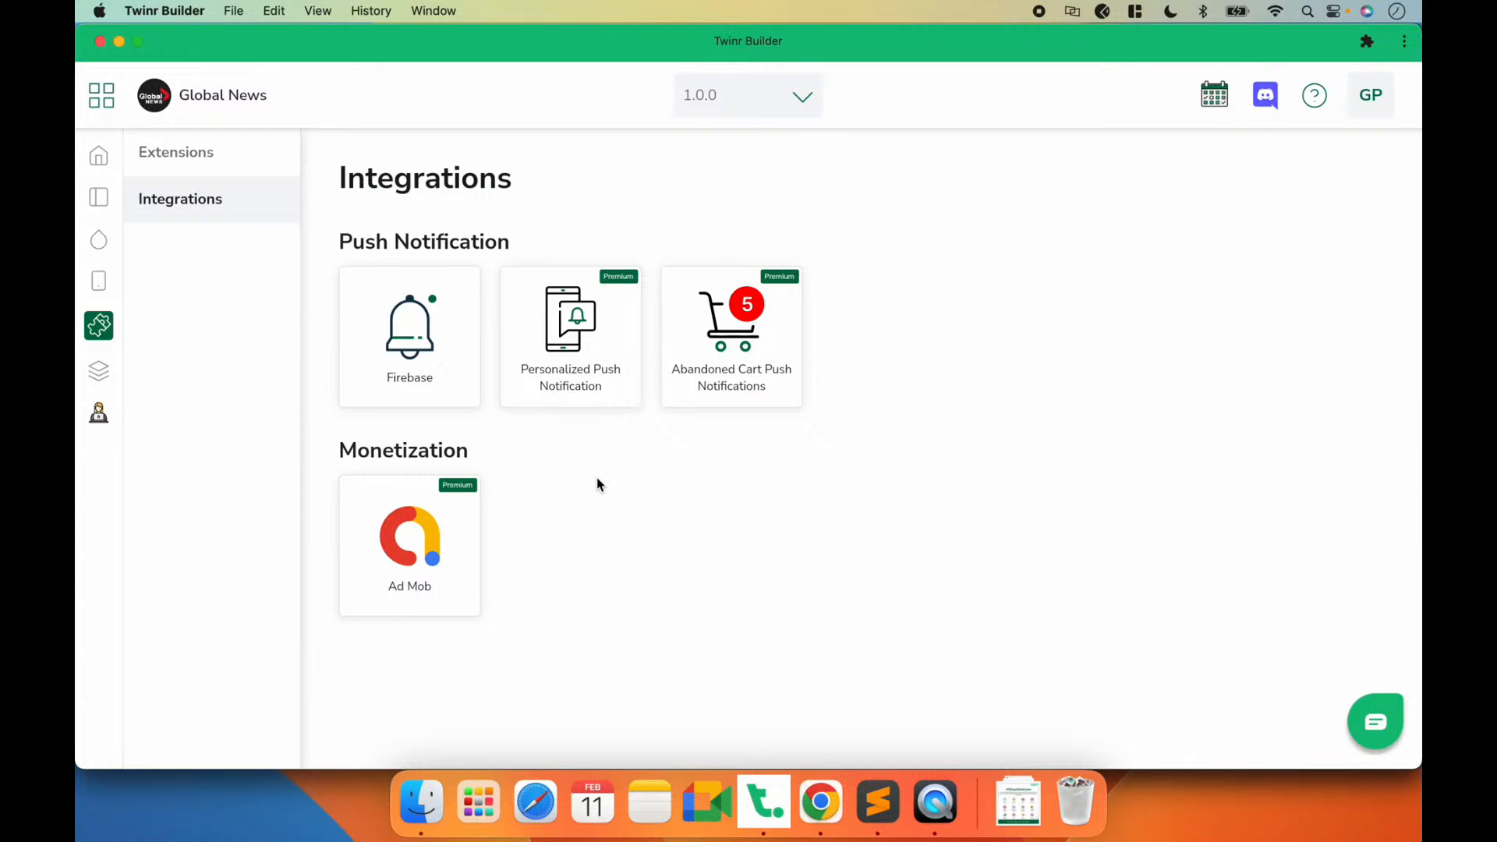
{"action": "left_click", "coordinate": [425, 378]}
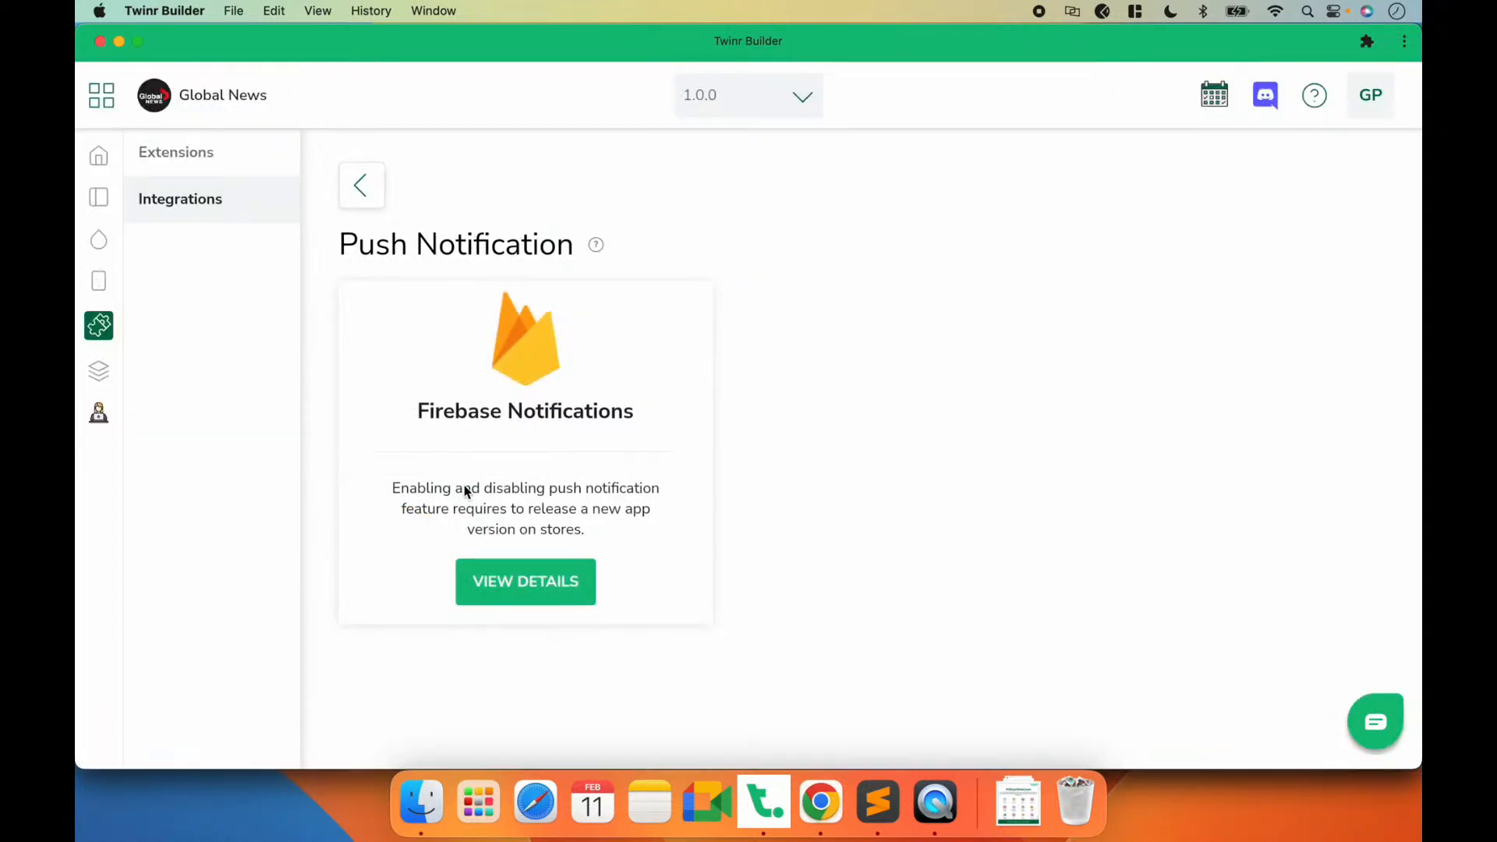
{"action": "left_click", "coordinate": [549, 605]}
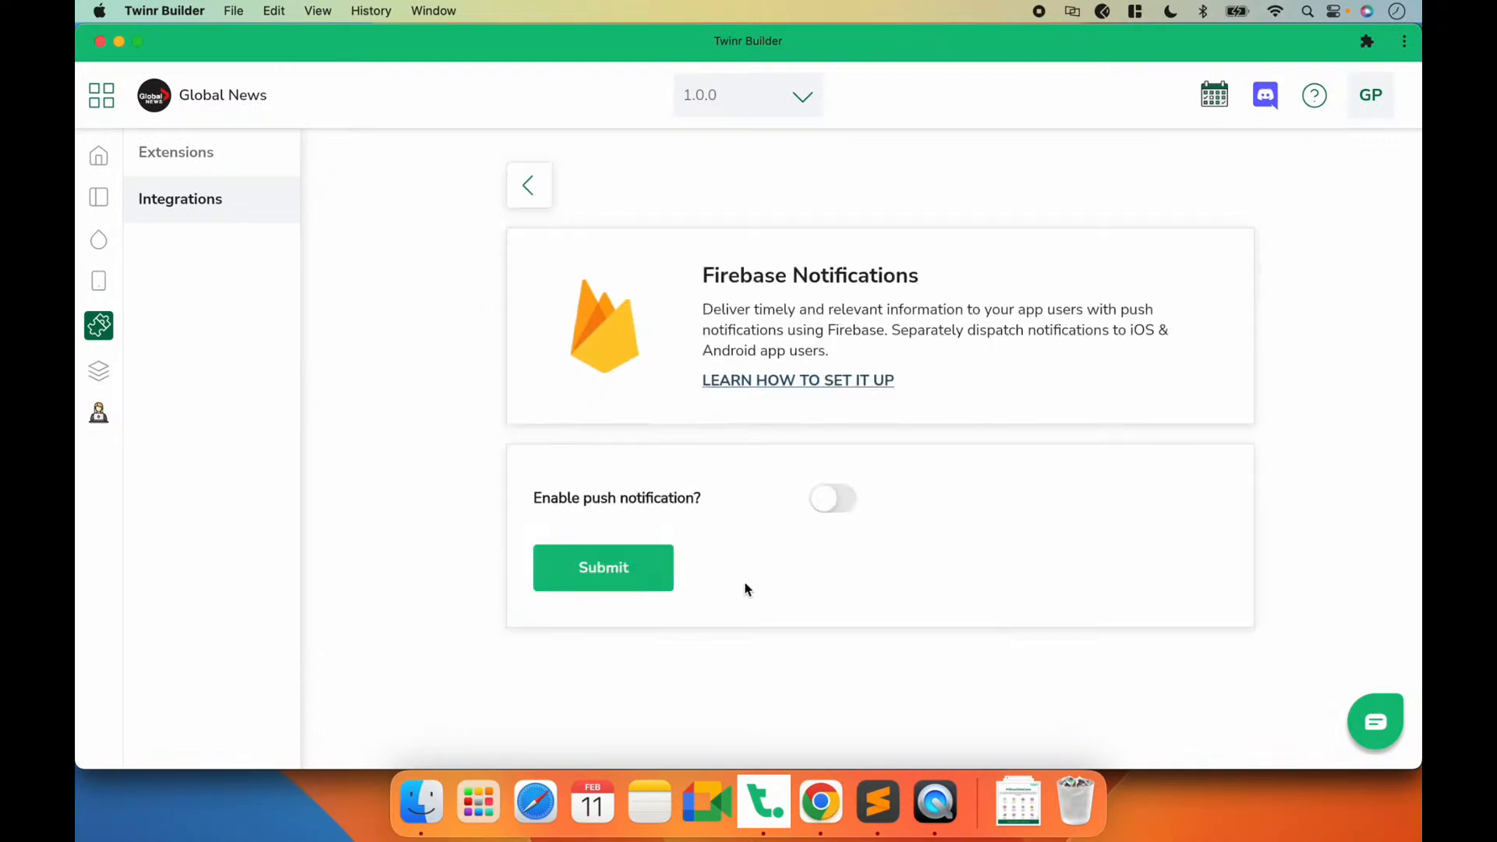
{"action": "left_click", "coordinate": [830, 500]}
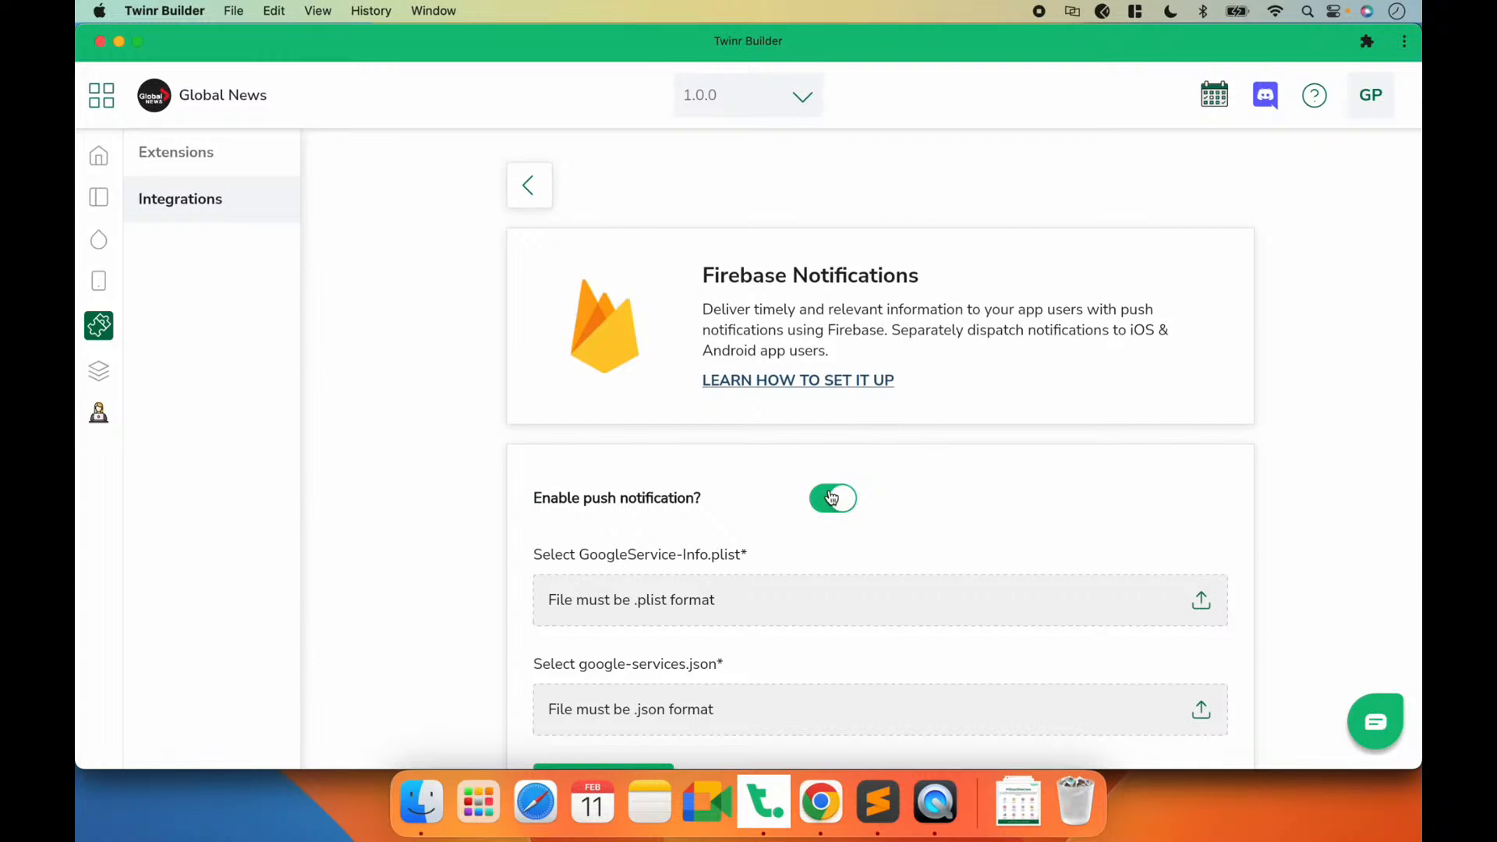
{"action": "scroll", "coordinate": [832, 498], "scroll_direction": "down", "scroll_amount": 3}
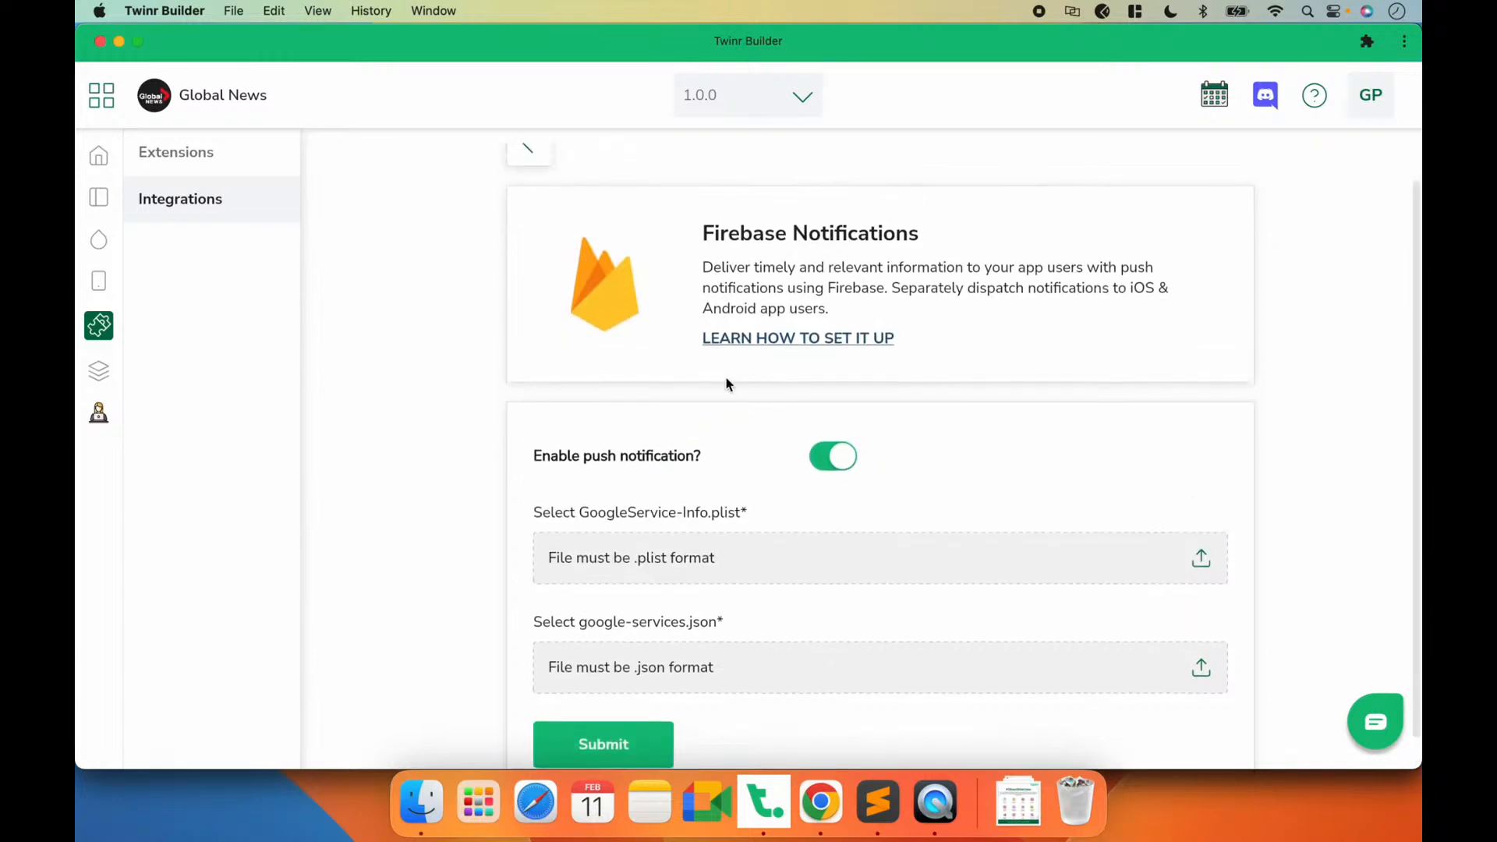
Step: View the Enable Push Notification setup guide linked from Firebase Notifications, then return to Twinr Builder
{"action": "left_click", "coordinate": [809, 338]}
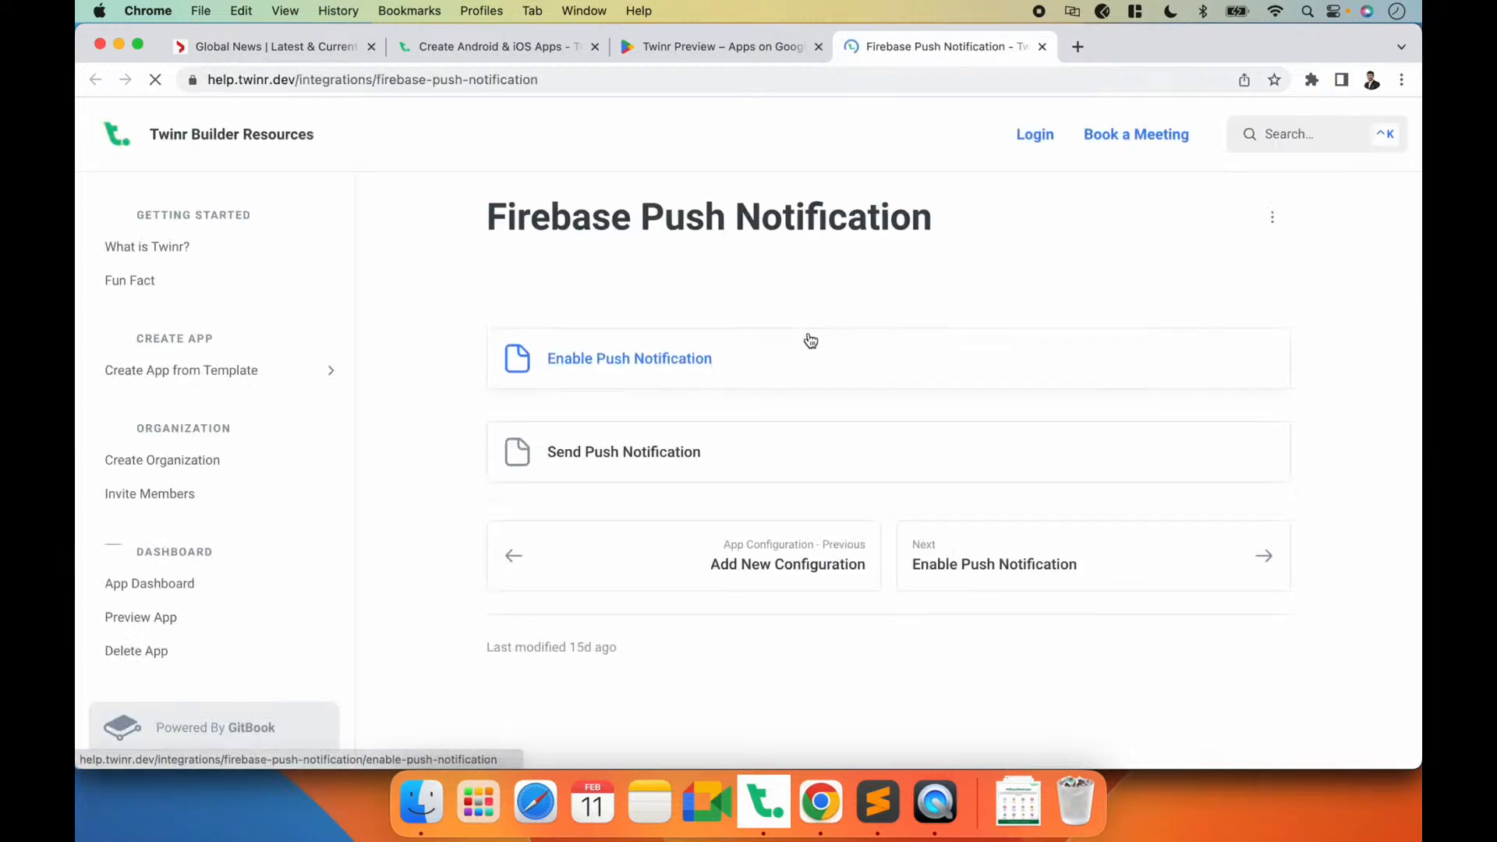
{"action": "left_click", "coordinate": [590, 360]}
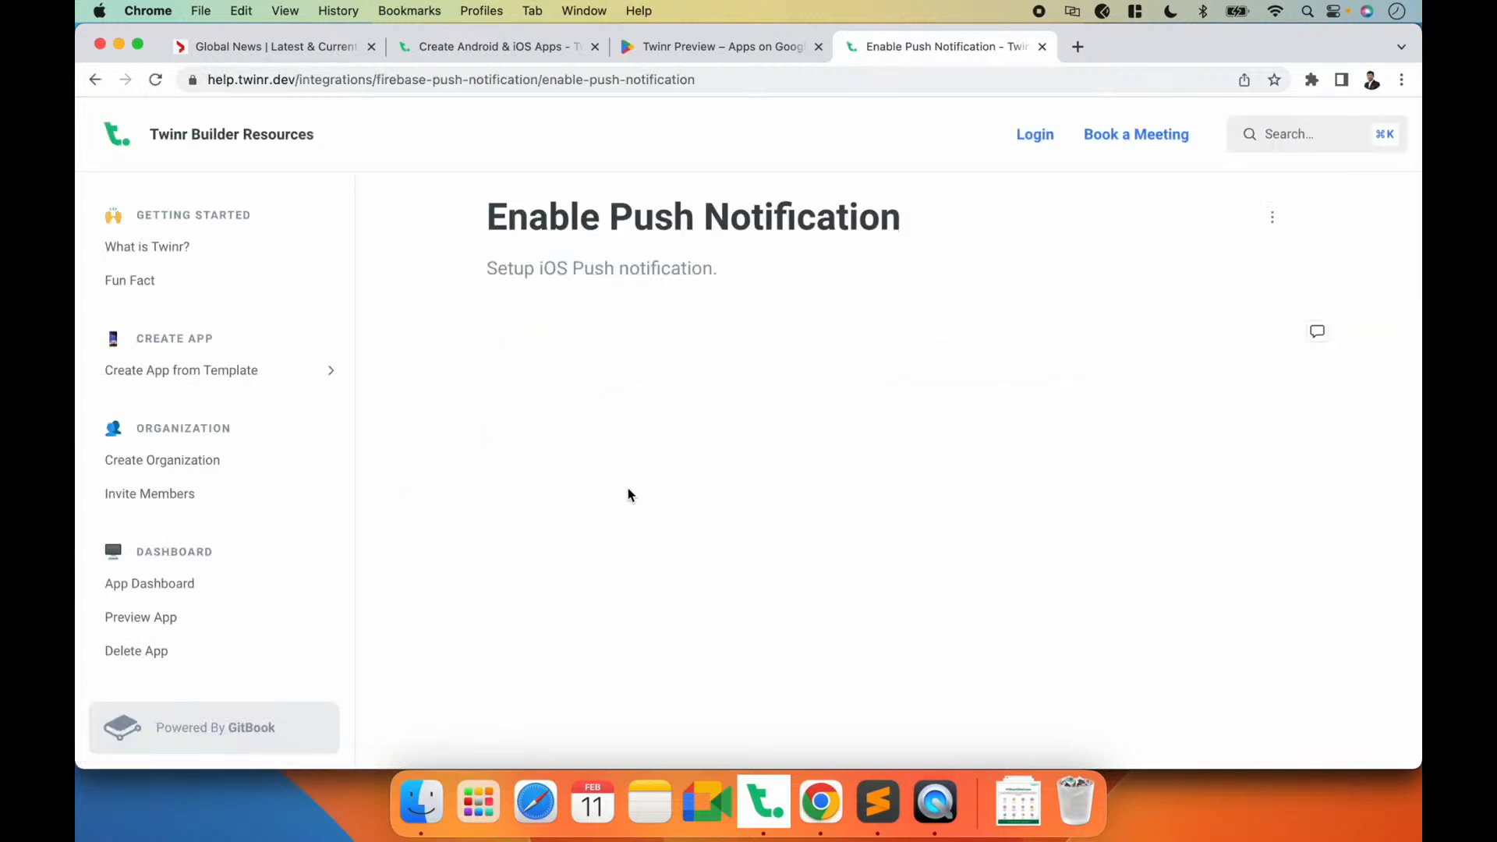
{"action": "scroll", "coordinate": [801, 439], "scroll_direction": "down", "scroll_amount": 3}
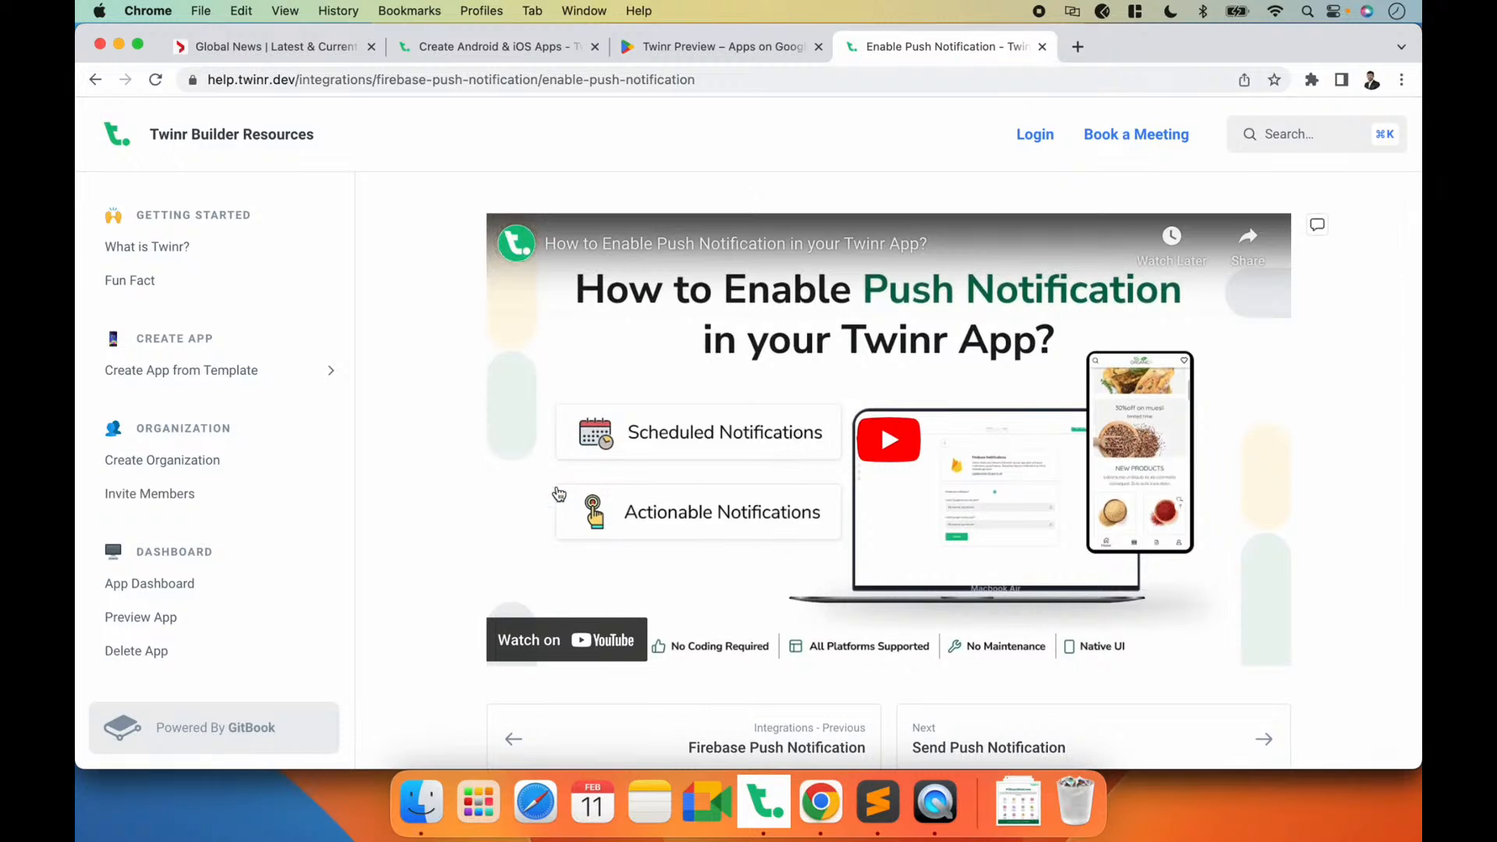
{"action": "key", "text": "super+Tab"}
Step: Upload GoogleService-Info.plist and google-services.json from the Desktop, submit the Firebase settings and return to the Push Notification page
{"action": "scroll", "coordinate": [740, 526], "scroll_direction": "down", "scroll_amount": 1}
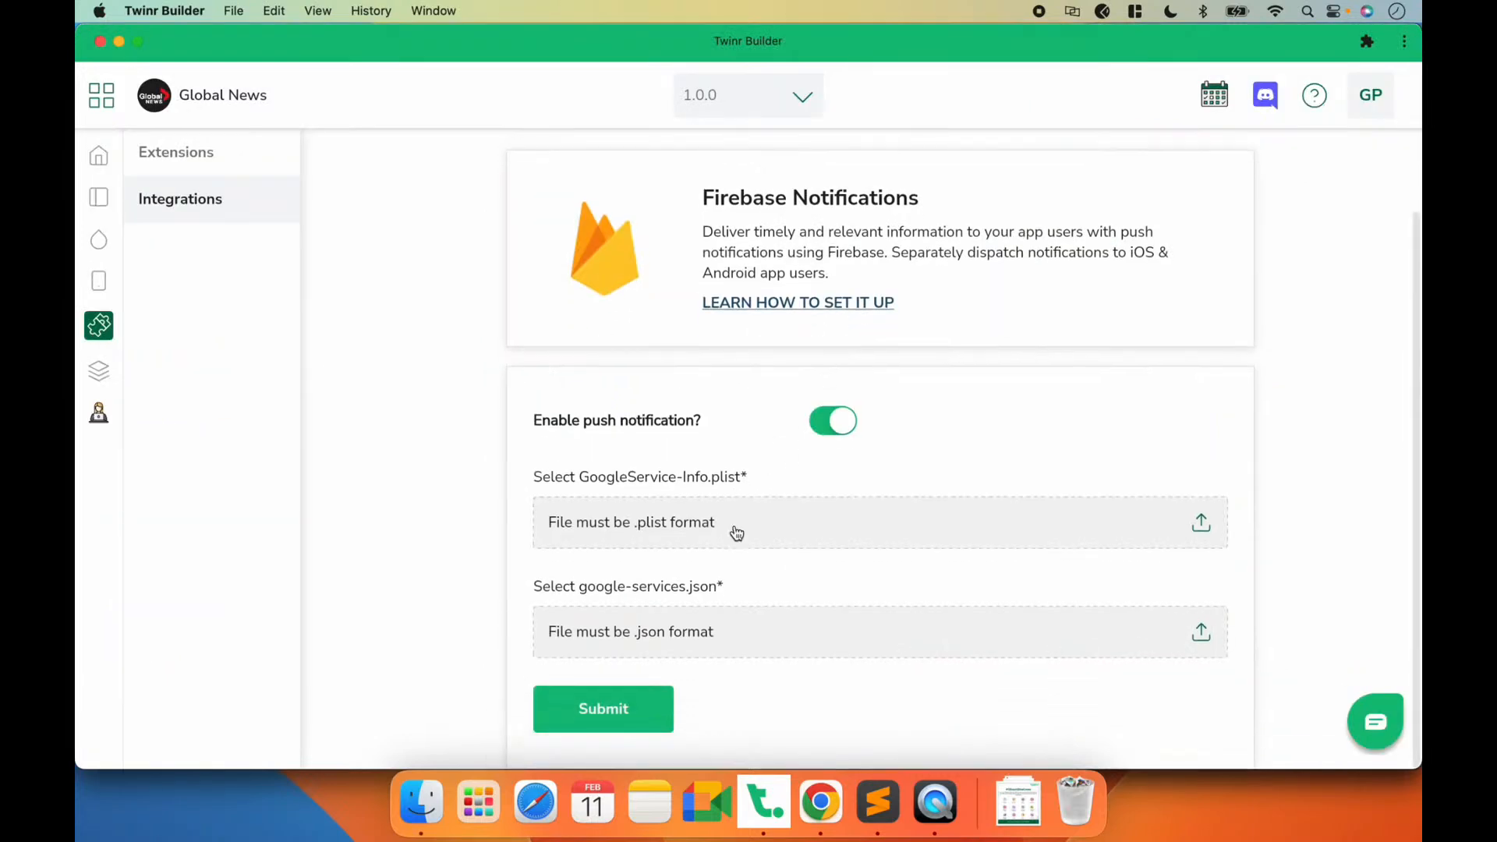
{"action": "left_click", "coordinate": [659, 522]}
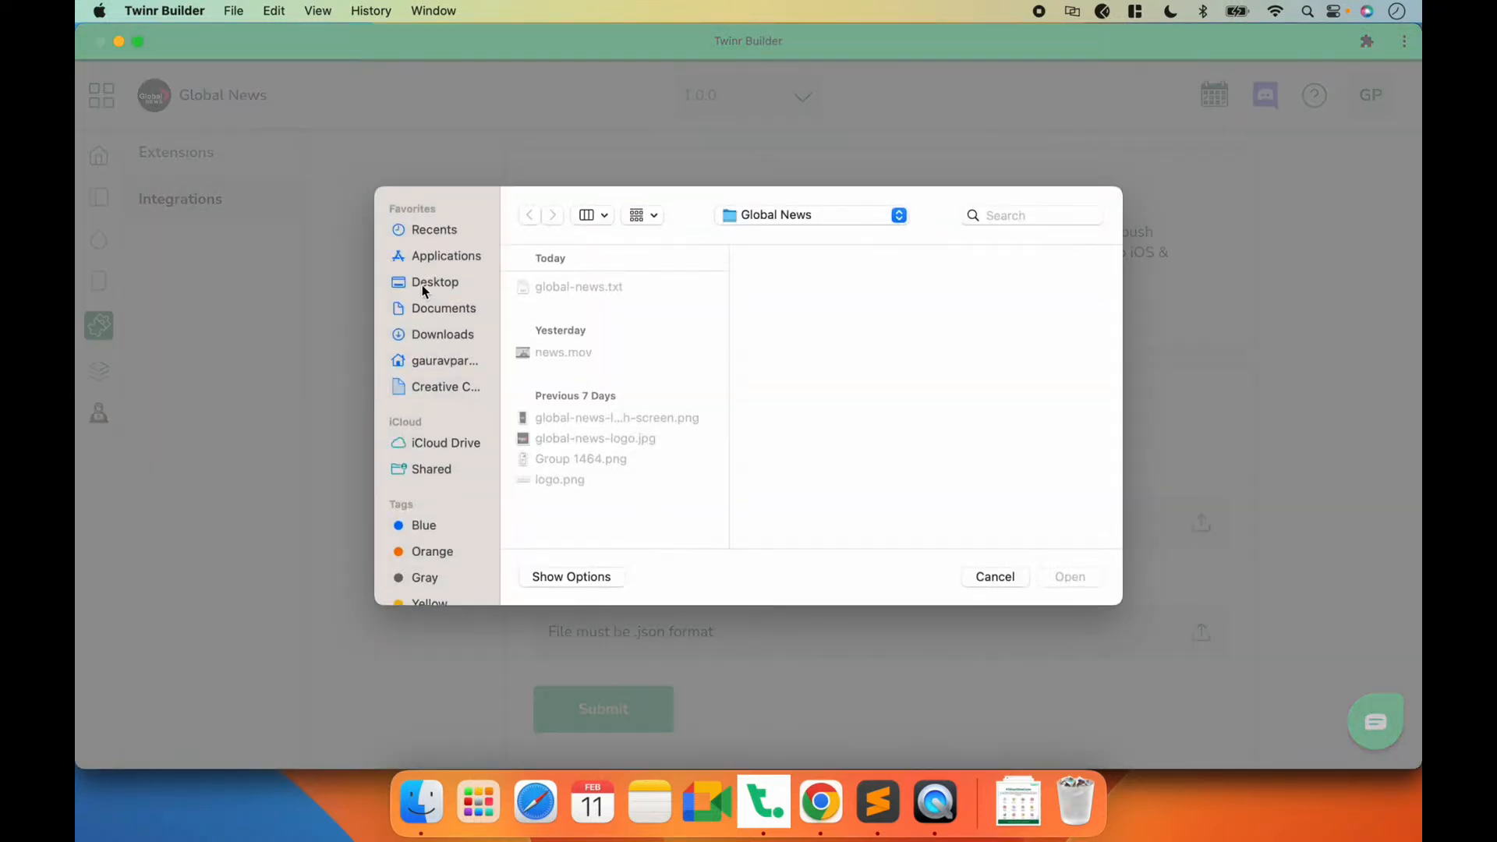
{"action": "left_click", "coordinate": [422, 284]}
{"action": "scroll", "coordinate": [620, 460], "scroll_direction": "down", "scroll_amount": 2}
{"action": "left_click", "coordinate": [616, 445]}
{"action": "double_click", "coordinate": [616, 444]}
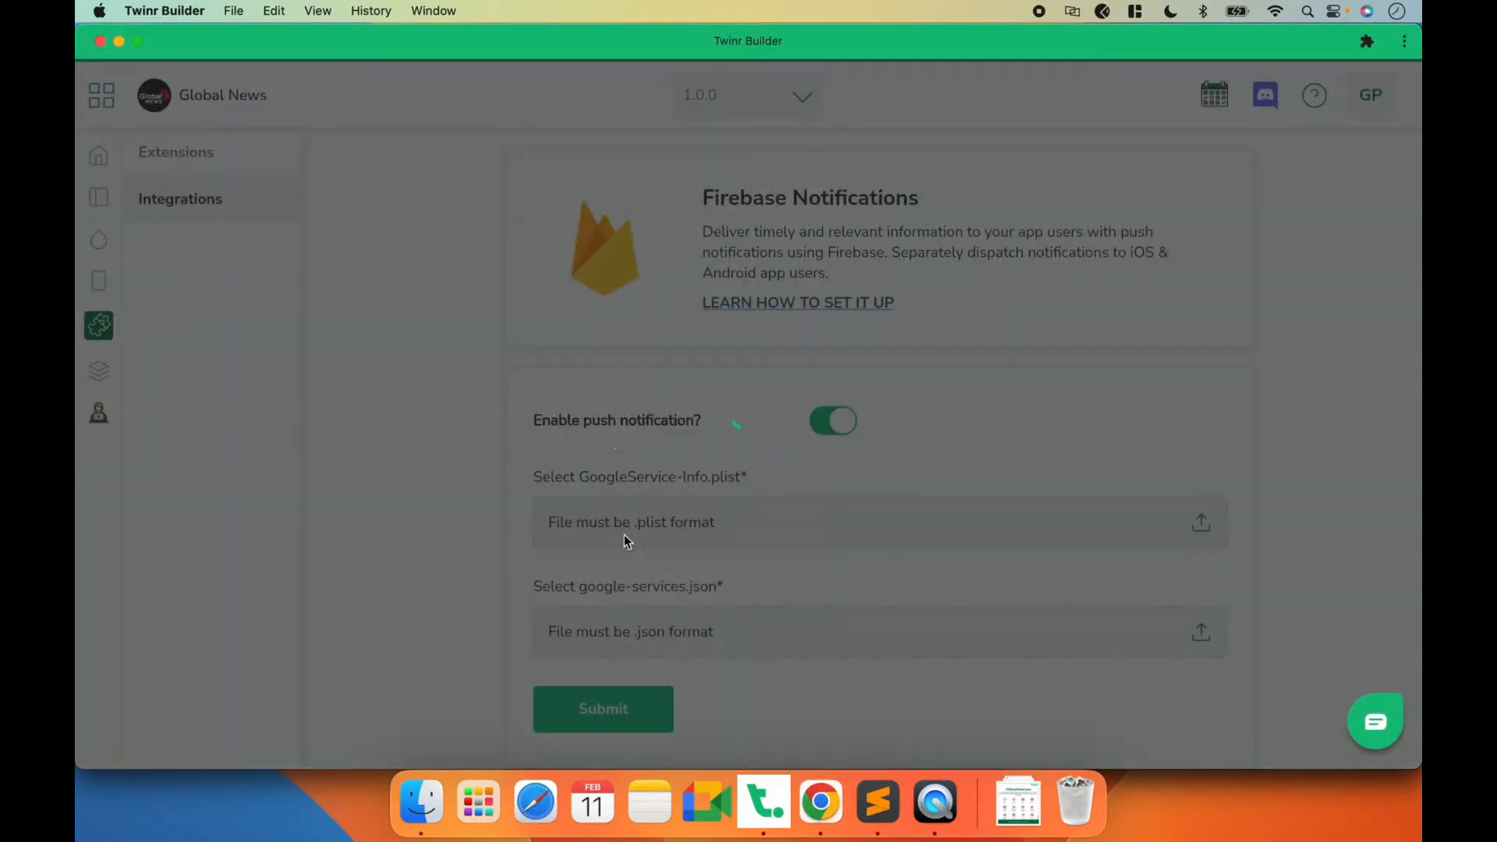
{"action": "left_click", "coordinate": [623, 632]}
{"action": "double_click", "coordinate": [620, 465]}
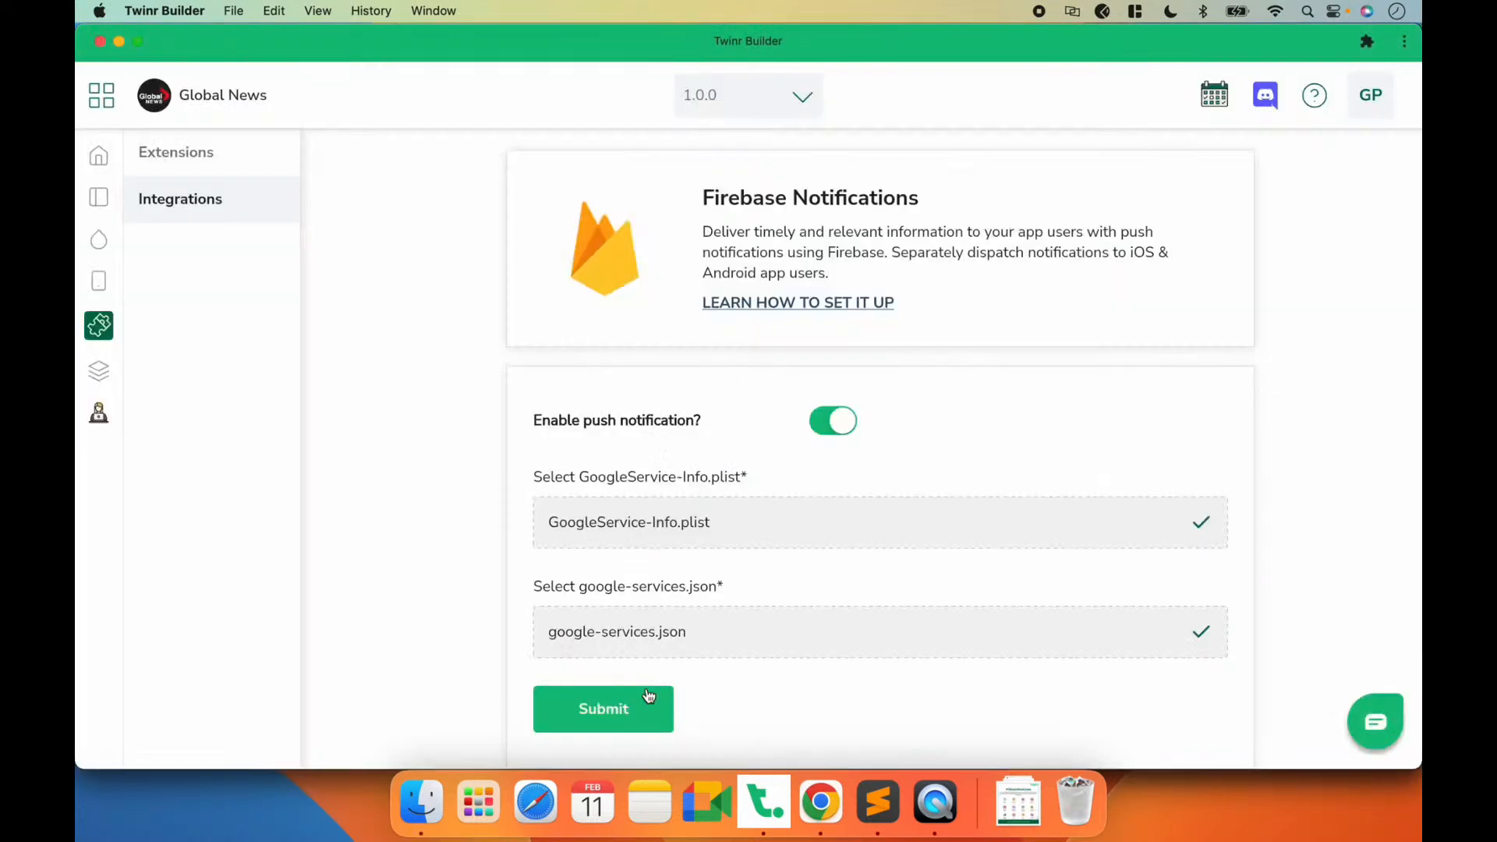
{"action": "left_click", "coordinate": [647, 695]}
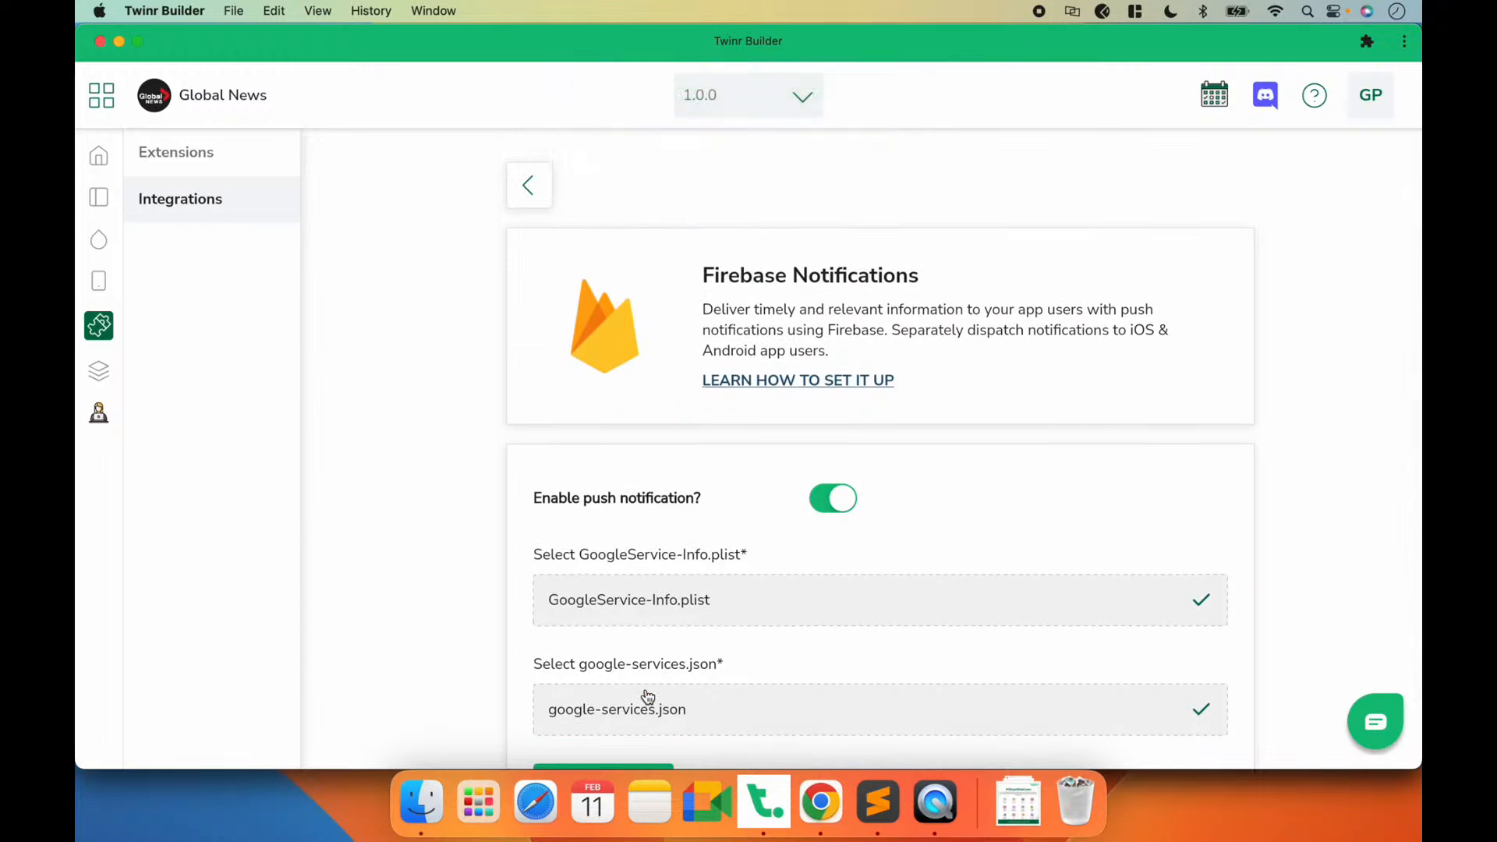
{"action": "left_click", "coordinate": [533, 195]}
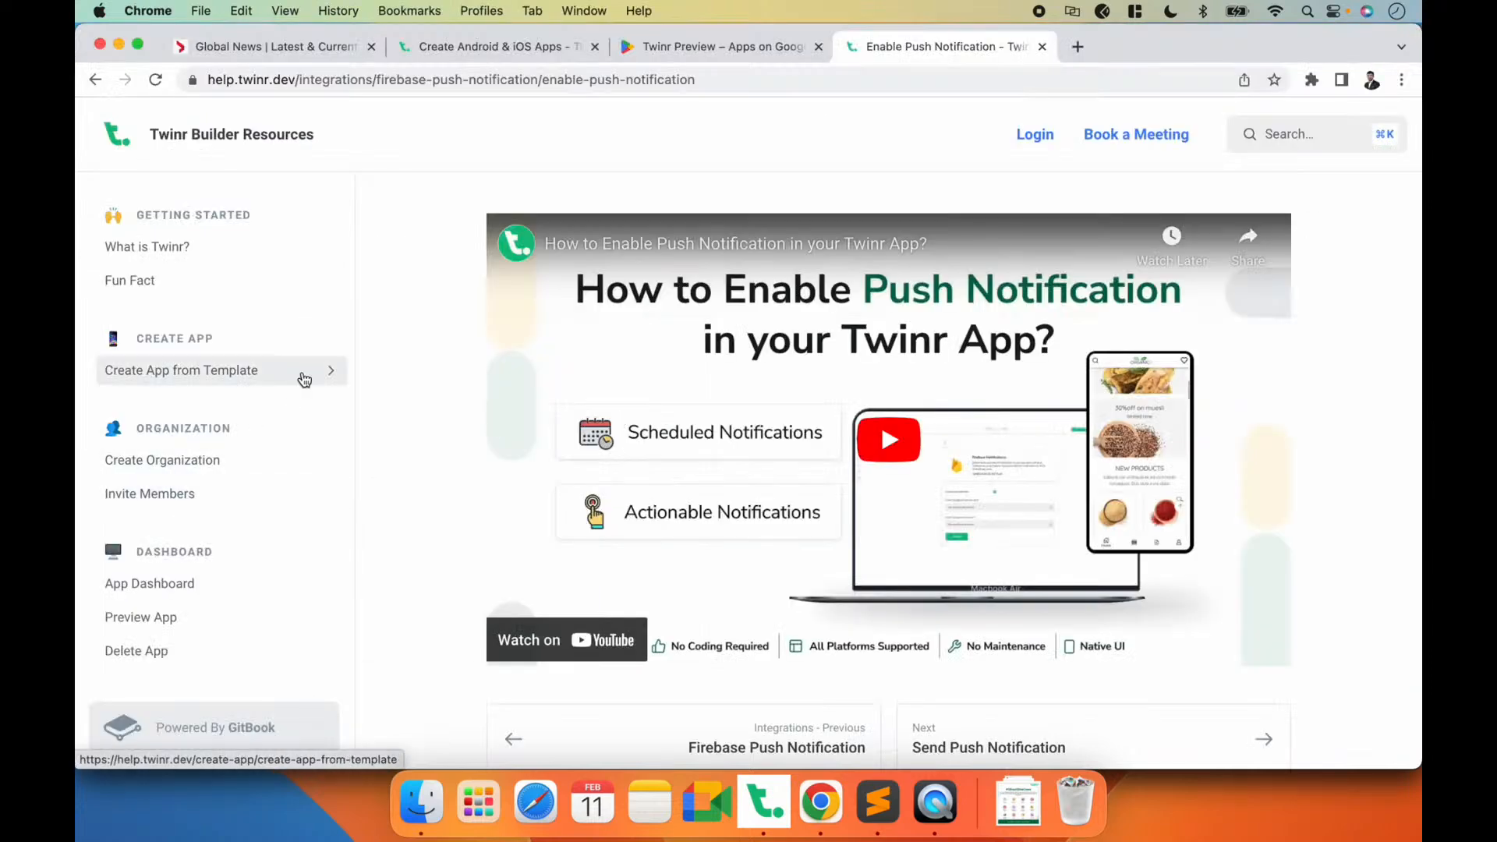
Step: View the Send Push Notification guide in Chrome's Twinr Builder Resources, then return to Twinr Builder
{"action": "scroll", "coordinate": [341, 475], "scroll_direction": "down", "scroll_amount": 15}
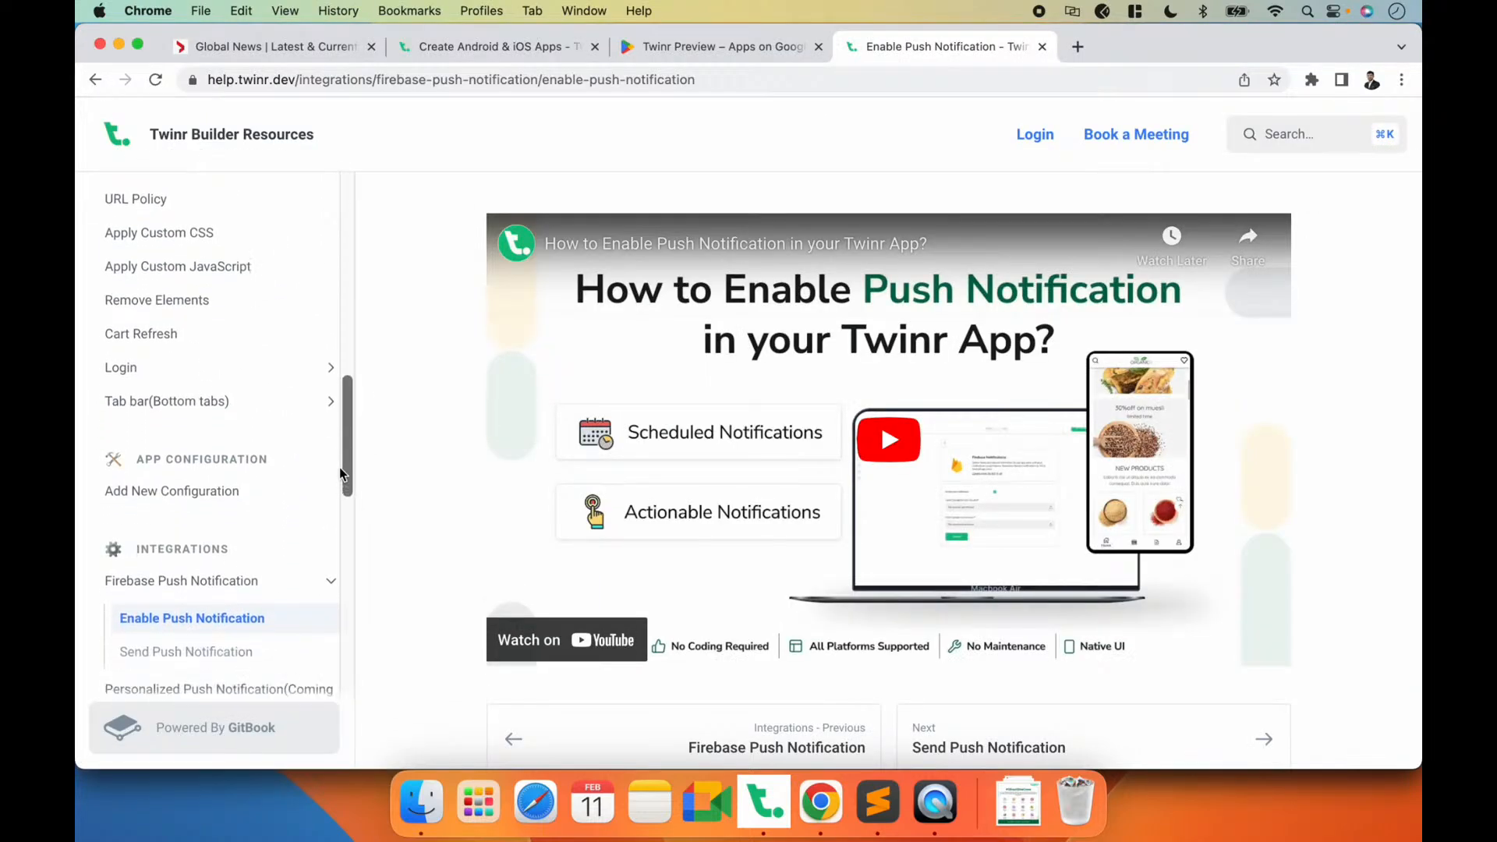
{"action": "scroll", "coordinate": [340, 472], "scroll_direction": "down", "scroll_amount": 2}
{"action": "left_click", "coordinate": [221, 515]}
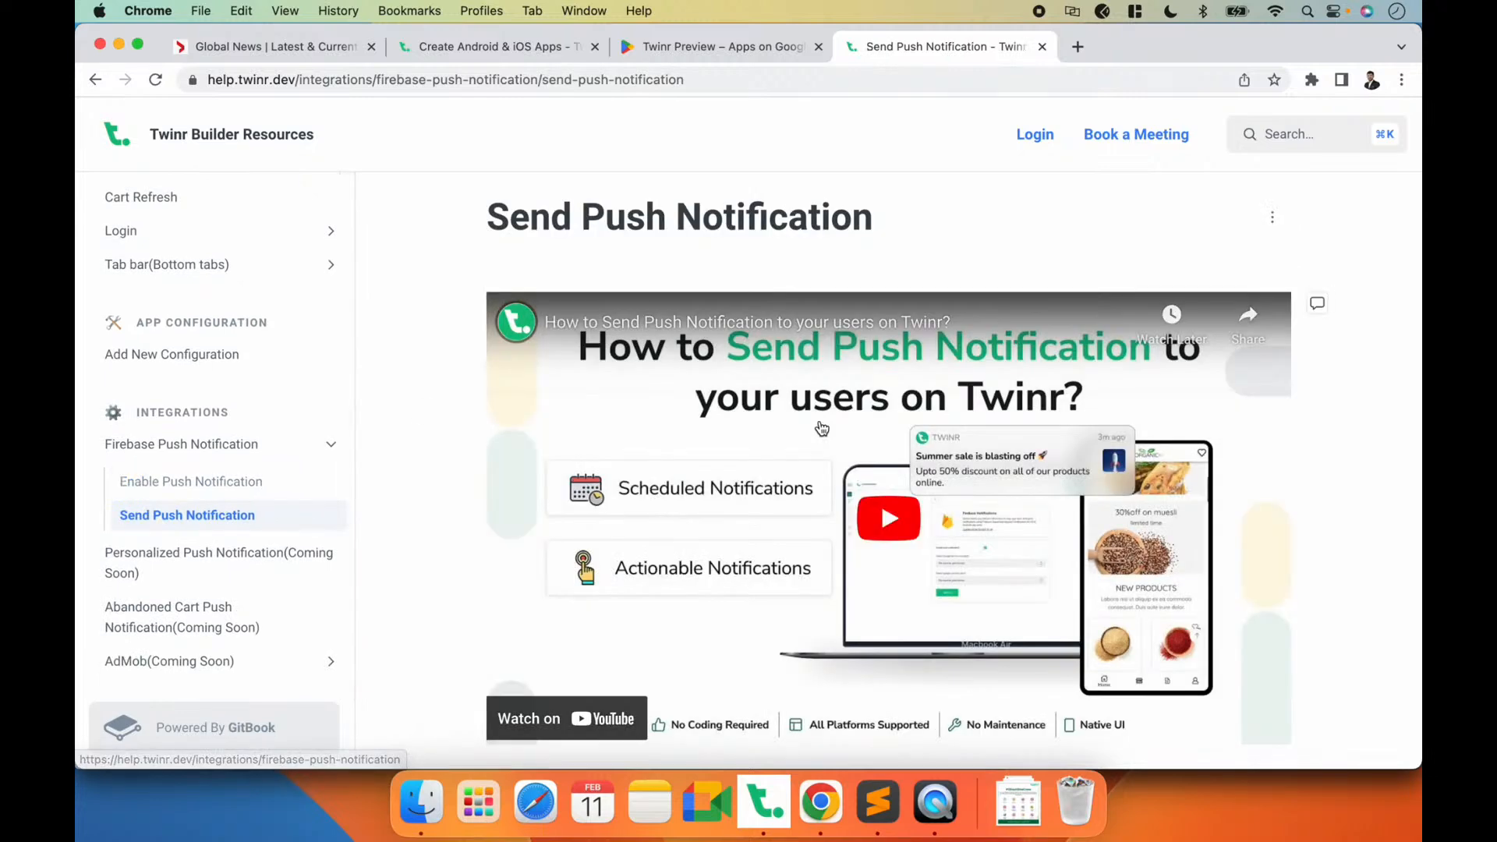
{"action": "scroll", "coordinate": [822, 427], "scroll_direction": "down", "scroll_amount": 3}
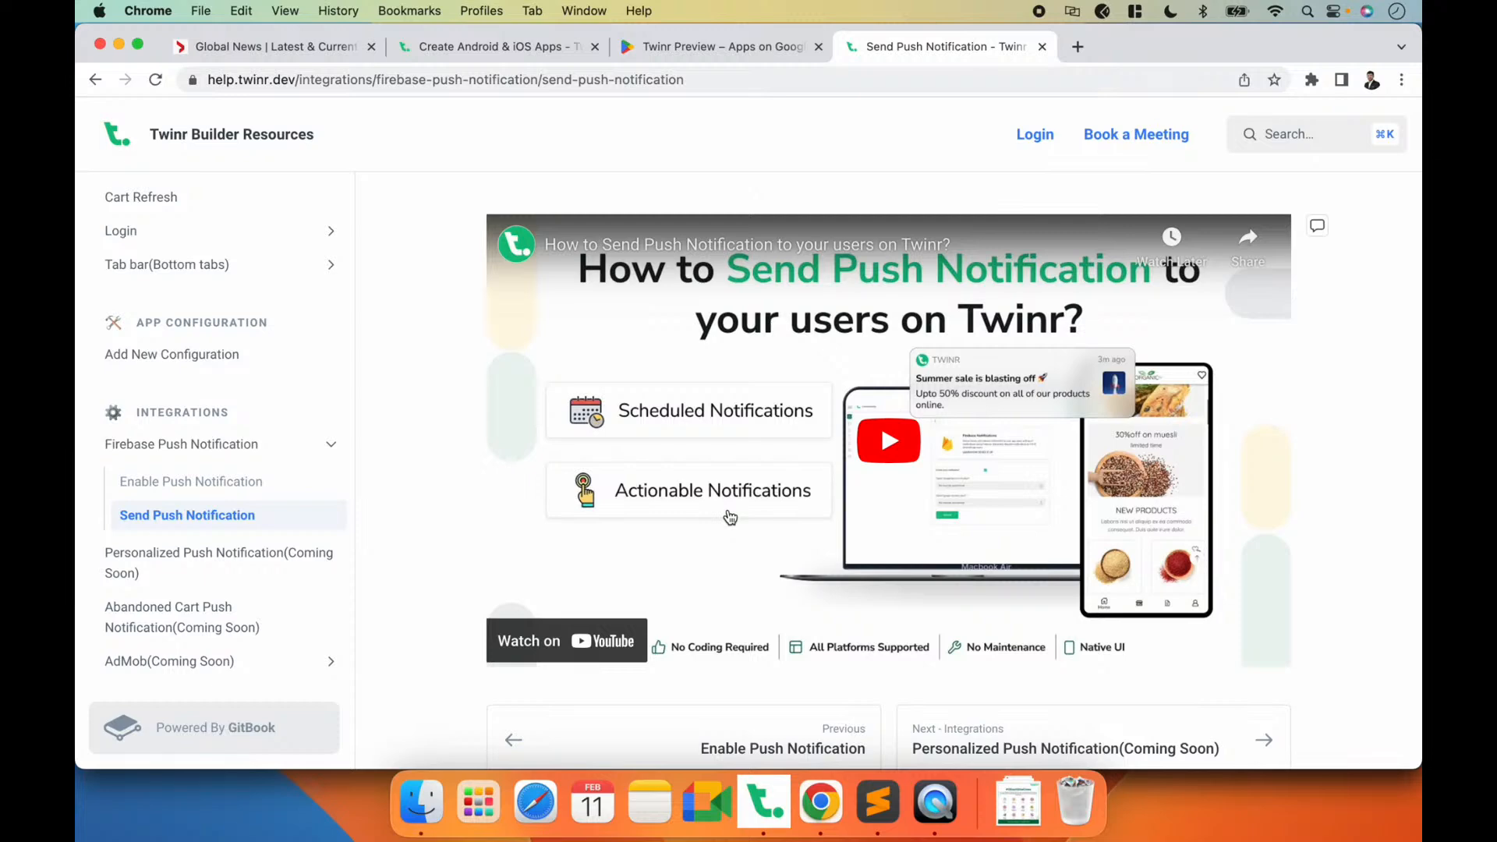
{"action": "key", "text": "super+Tab"}
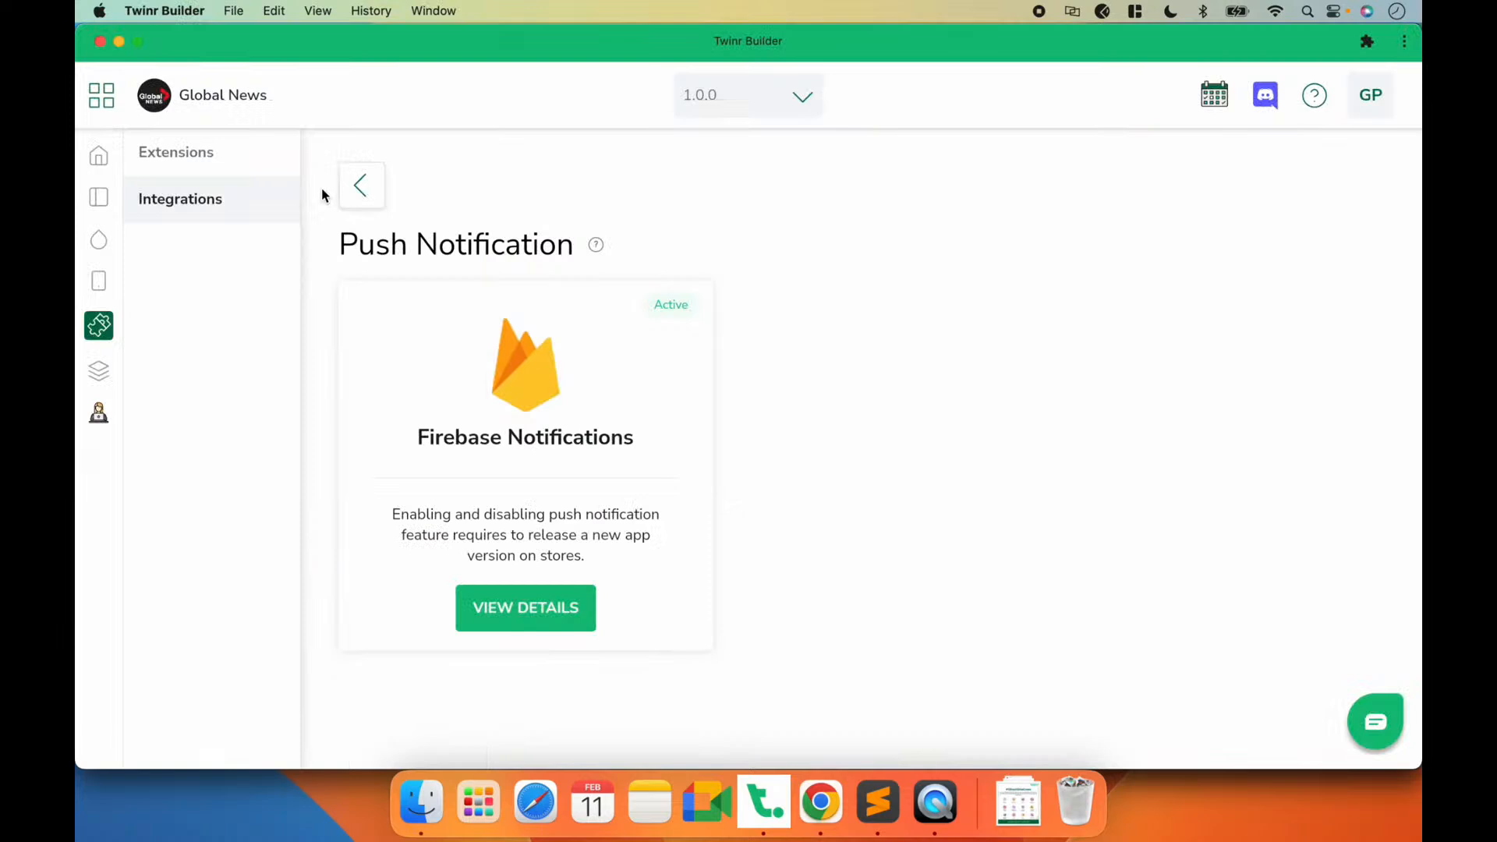
Step: Open the Ad Mob integration and examine the banner ad on the app's Live TV screen in QuickTime Player
{"action": "left_click", "coordinate": [358, 189]}
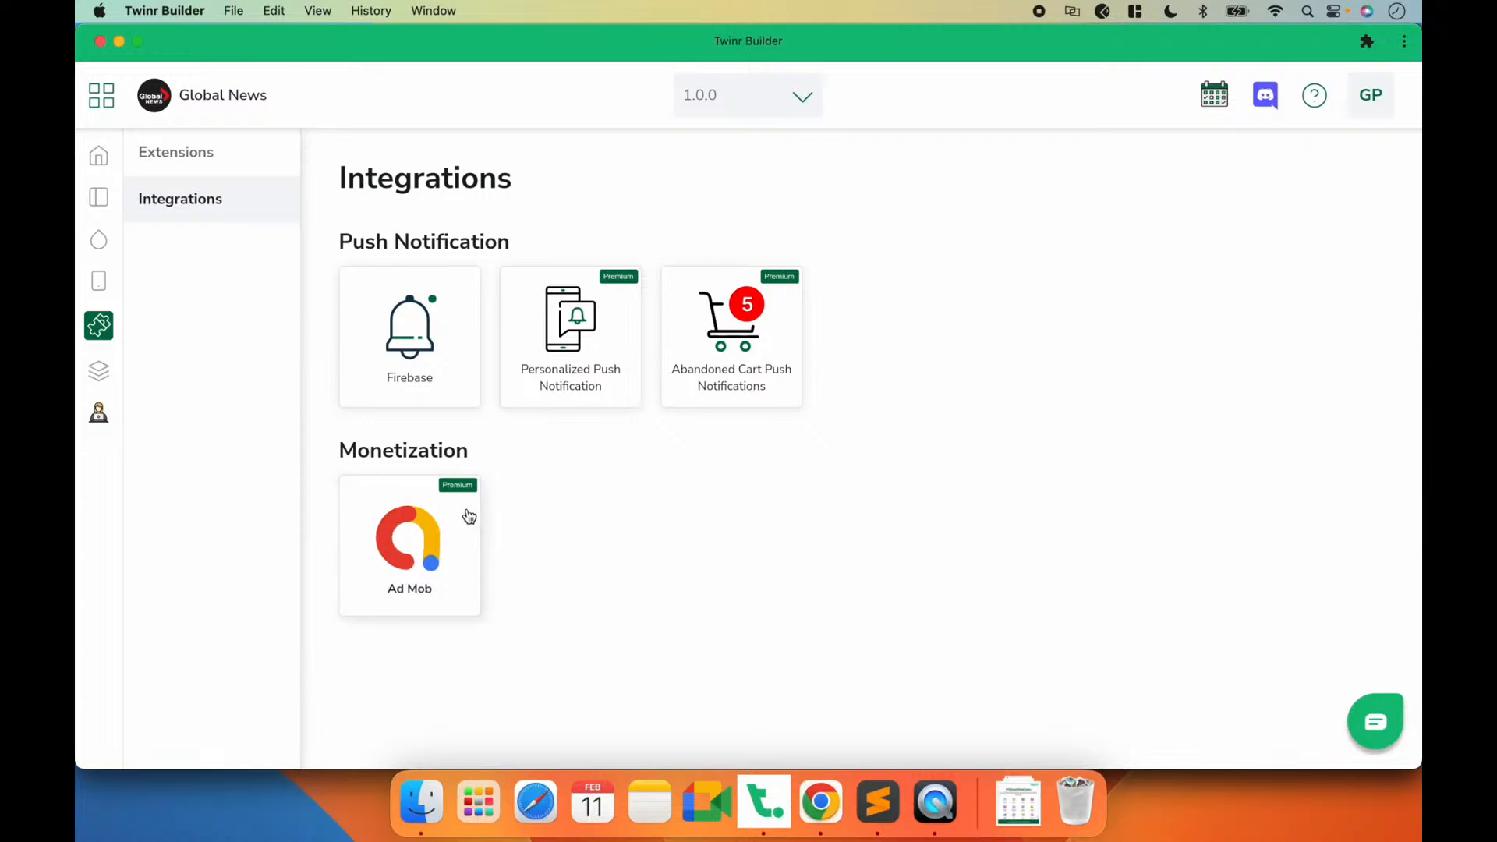
{"action": "left_click", "coordinate": [431, 553]}
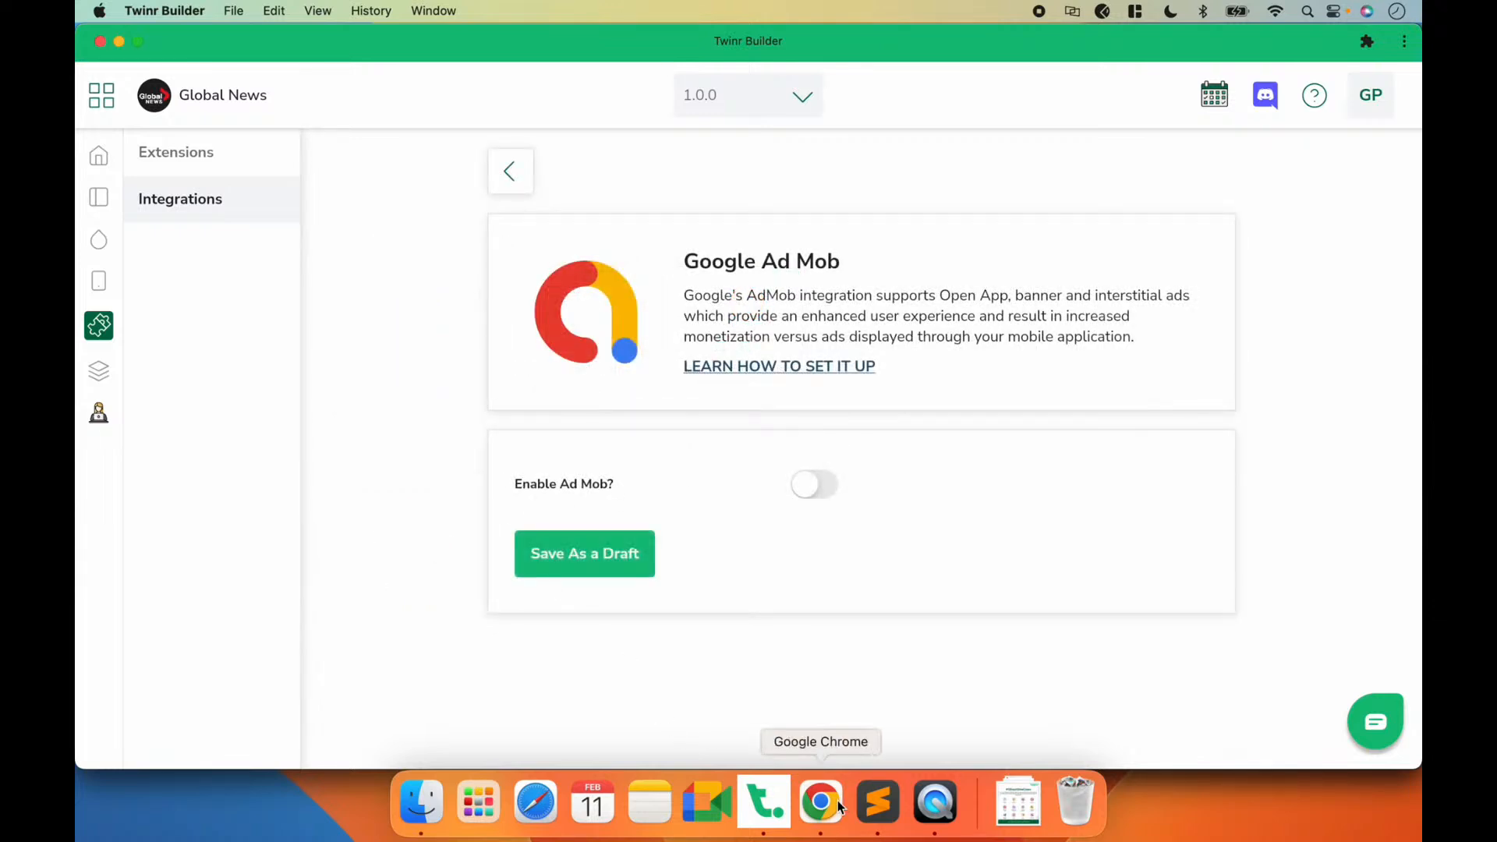
{"action": "left_click", "coordinate": [927, 802]}
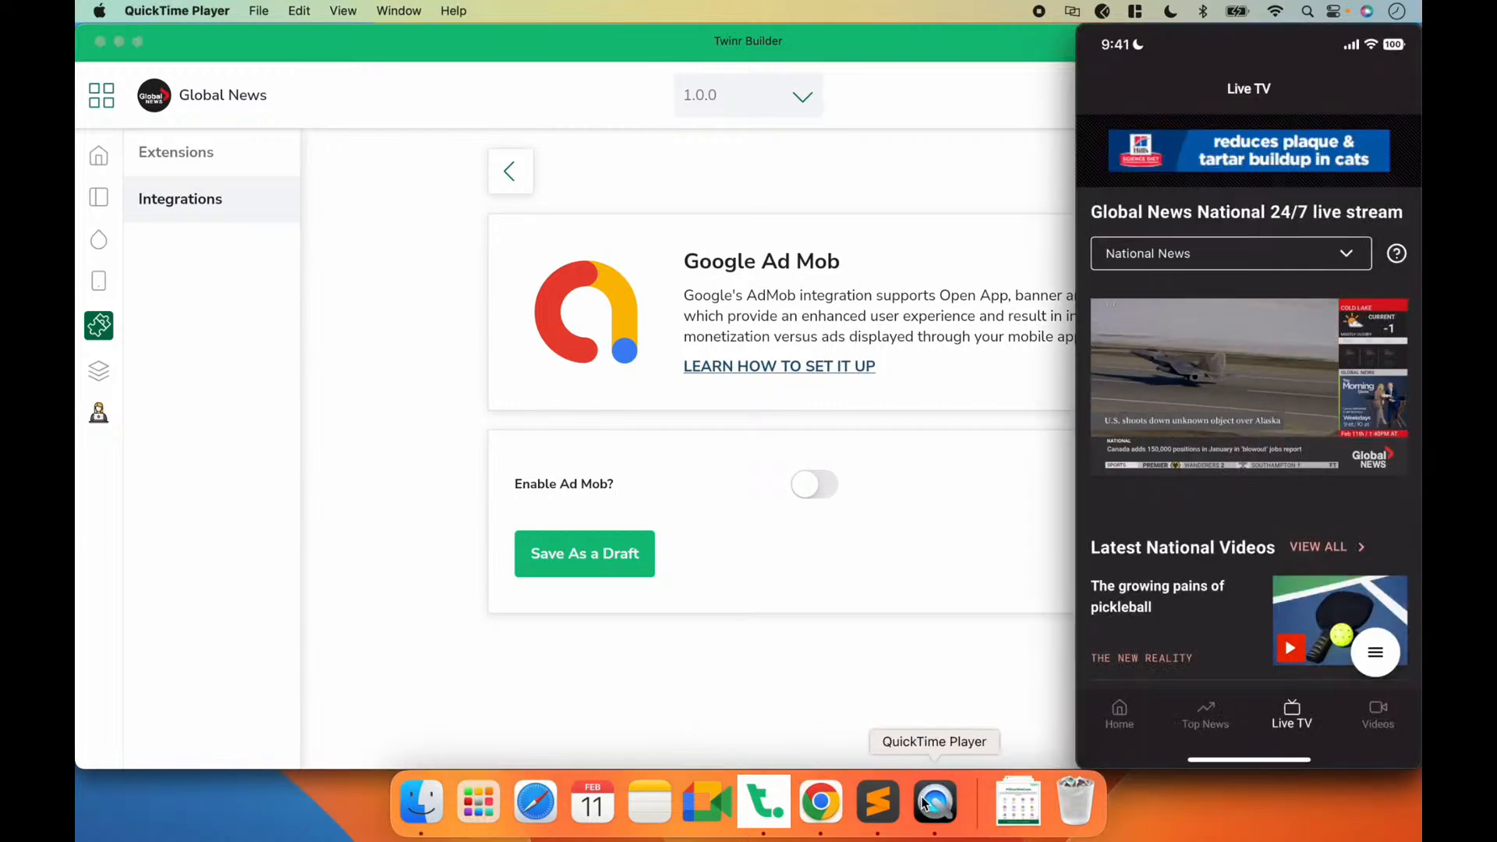
{"action": "mouse_move", "coordinate": [1304, 156]}
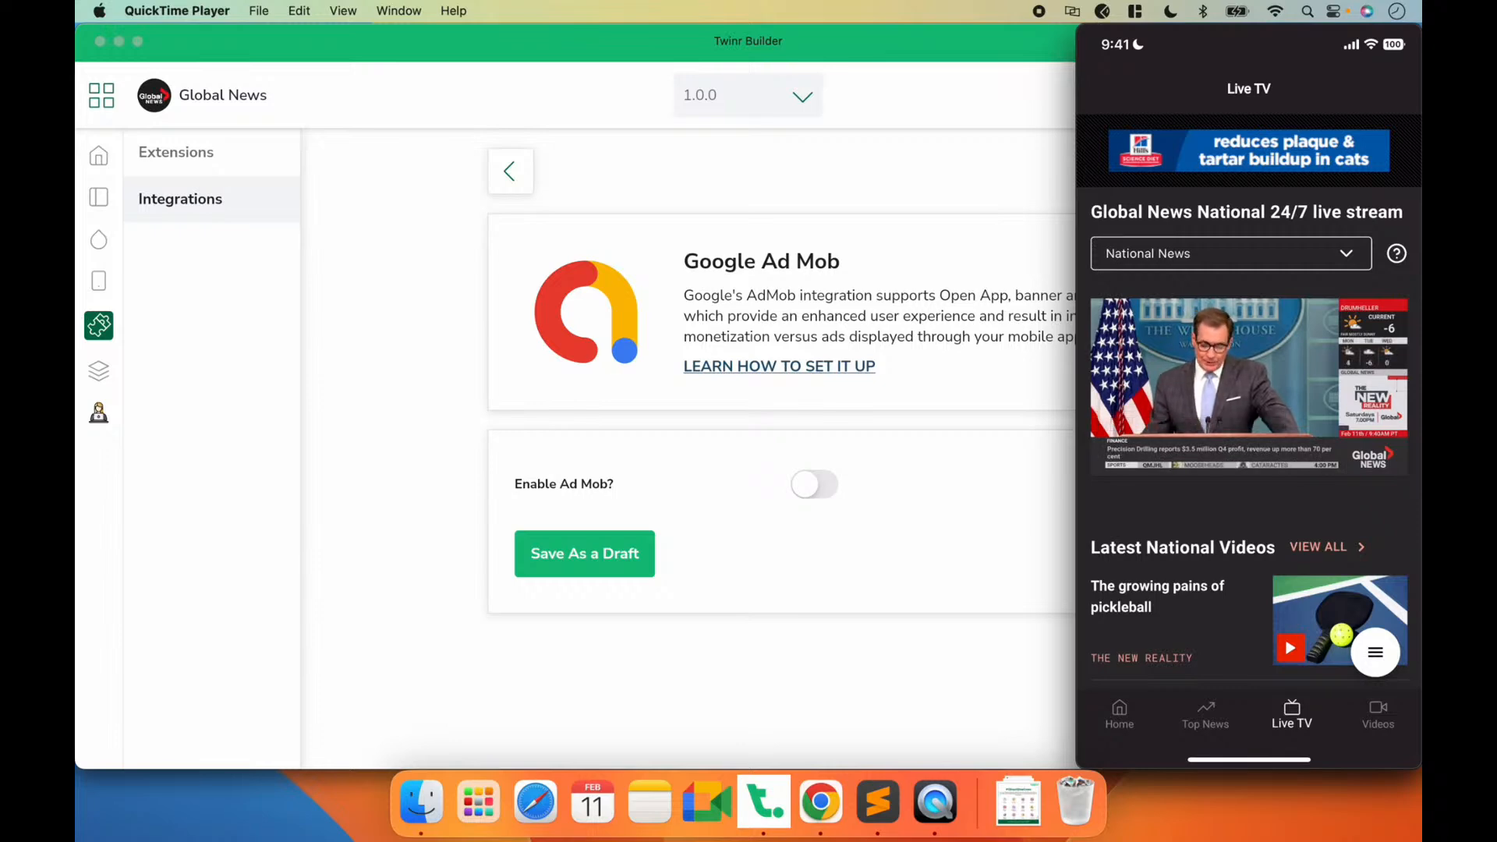
Step: Back in Twinr Builder, preview the Ad Mob app ID fields by enabling the integration, and disable it without saving
{"action": "left_click", "coordinate": [898, 461]}
{"action": "left_click", "coordinate": [815, 485]}
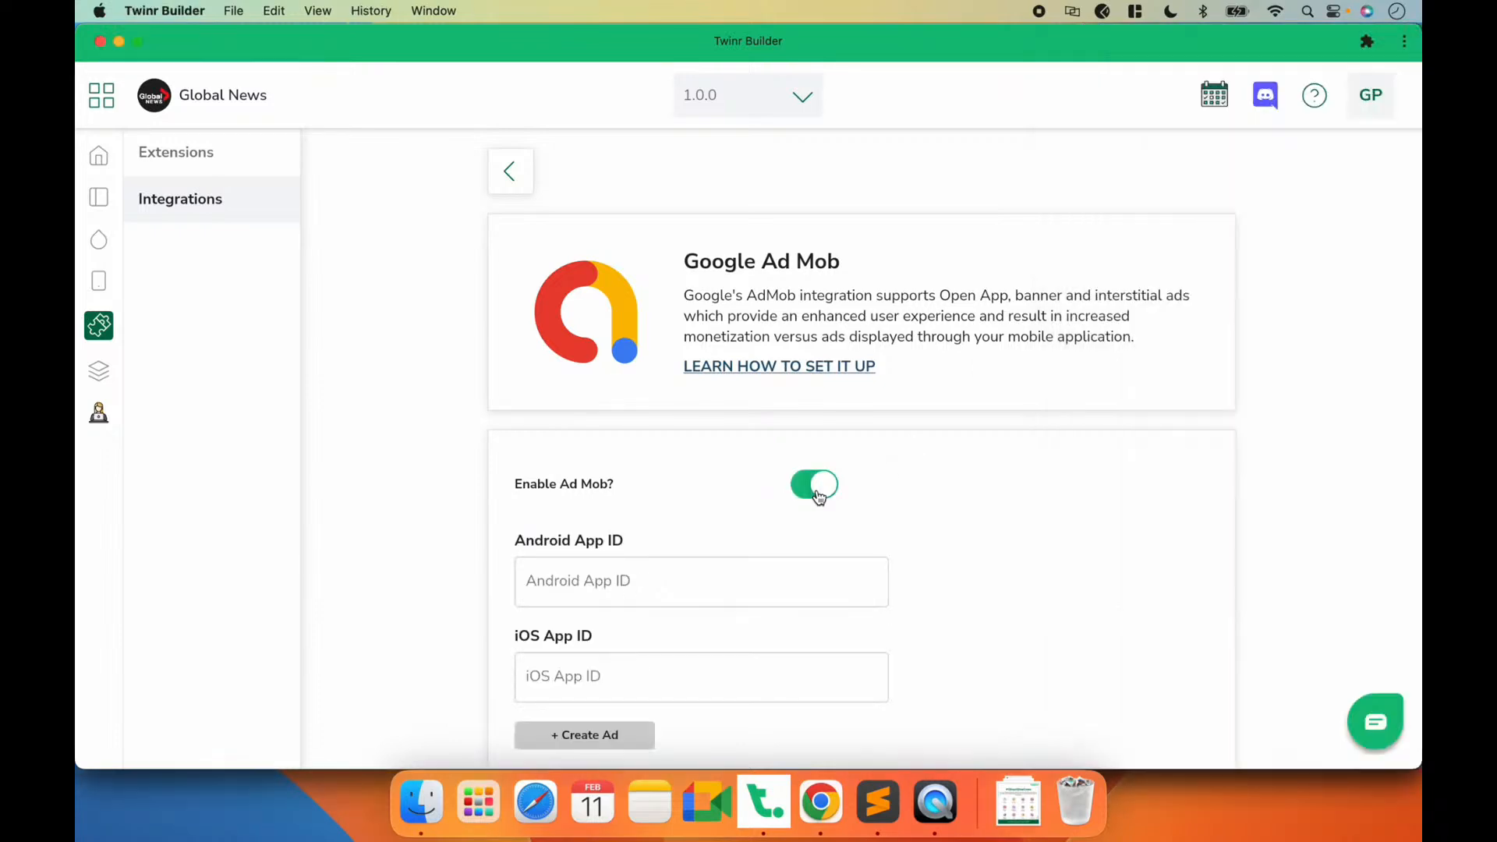
{"action": "scroll", "coordinate": [815, 570], "scroll_direction": "down", "scroll_amount": 3}
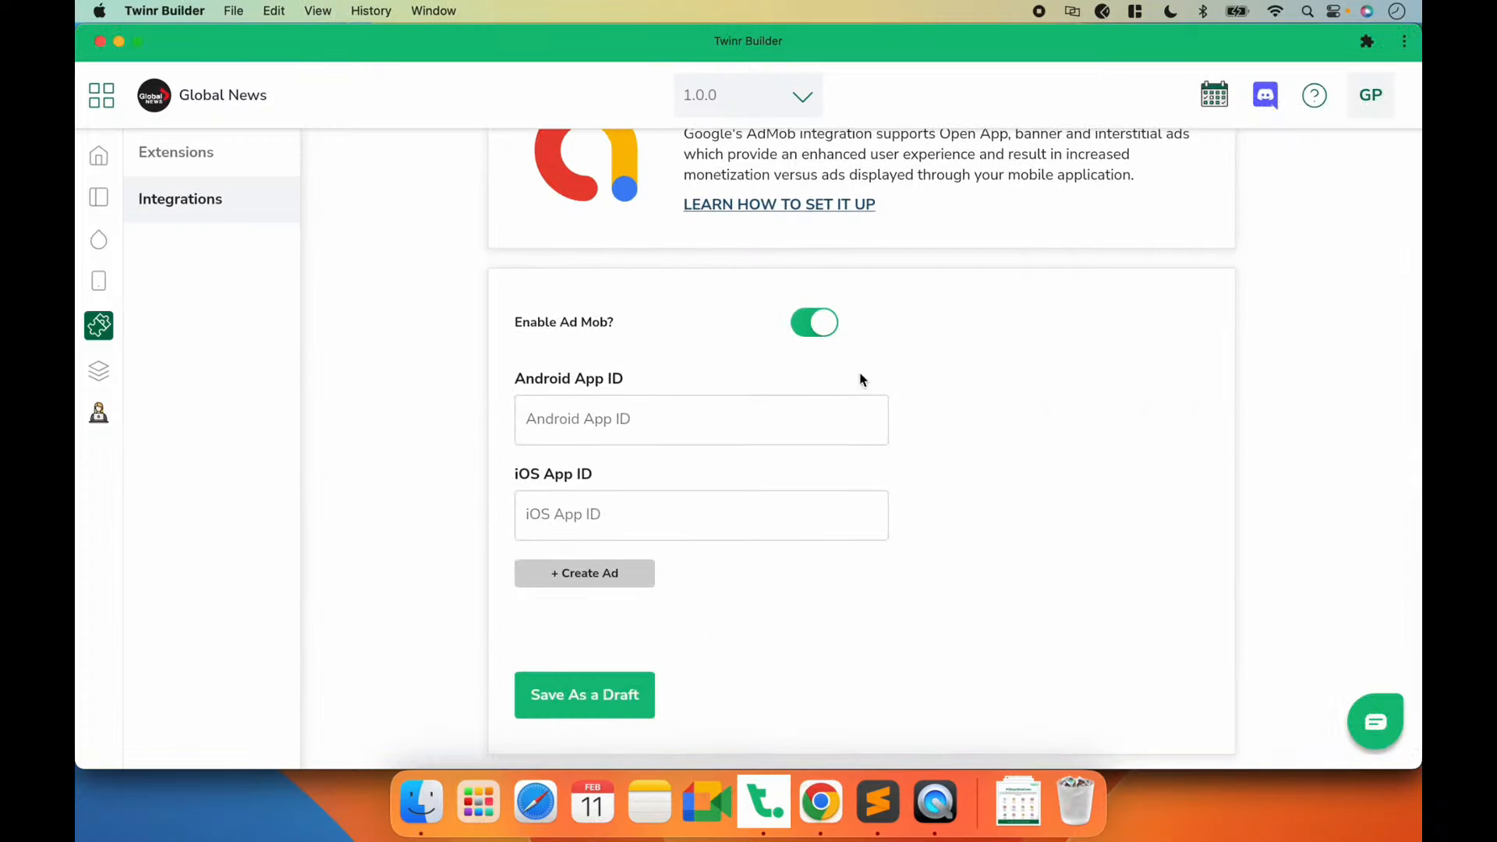
{"action": "left_click", "coordinate": [806, 326]}
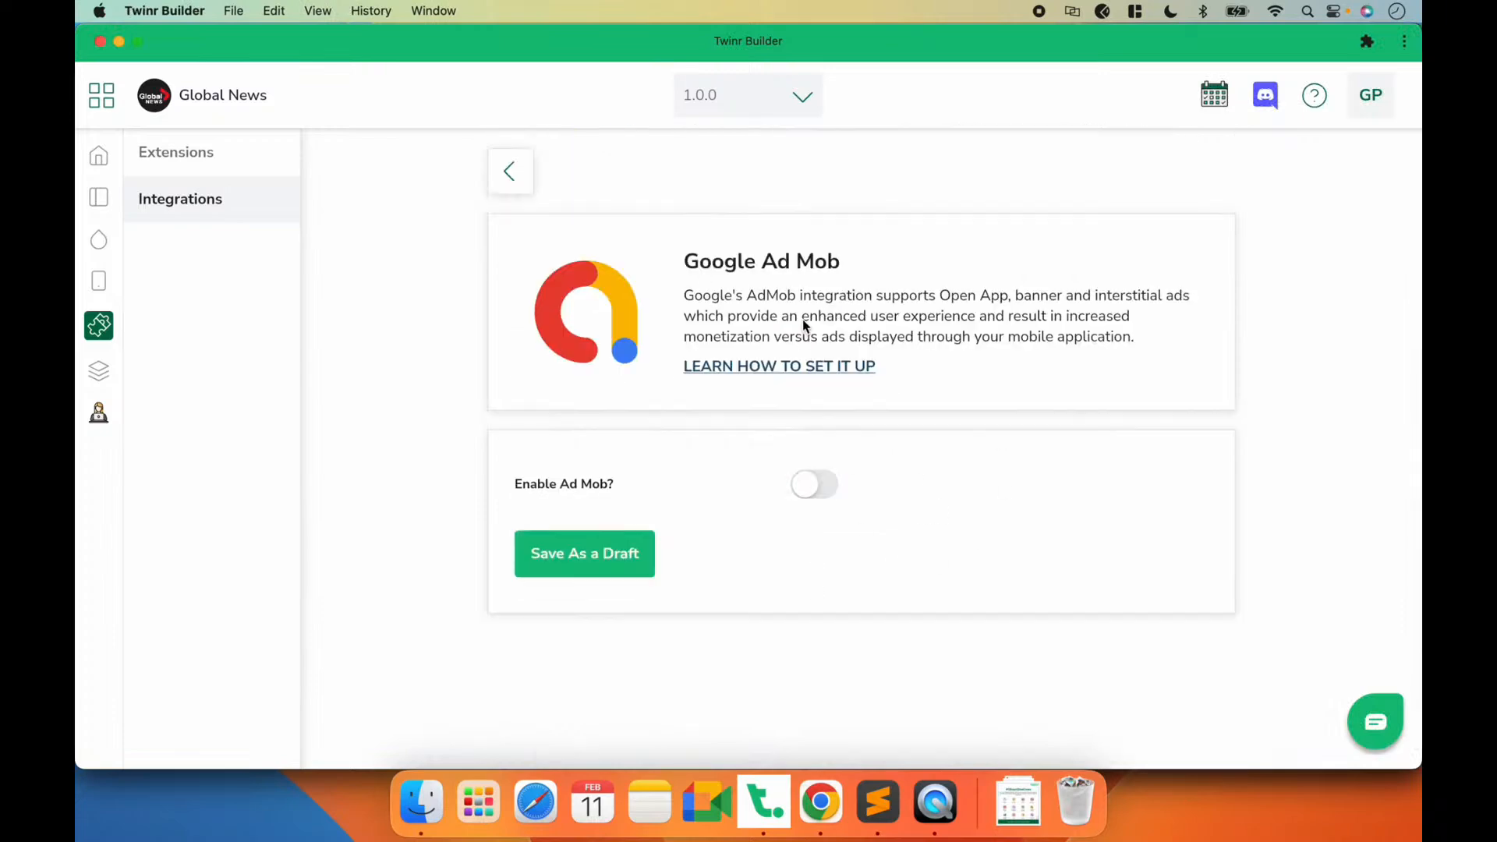
Step: Switch to Chrome and open the Setup AdMob Integration guide in Twinr Builder Resources
{"action": "left_click", "coordinate": [820, 811]}
{"action": "left_click", "coordinate": [663, 49]}
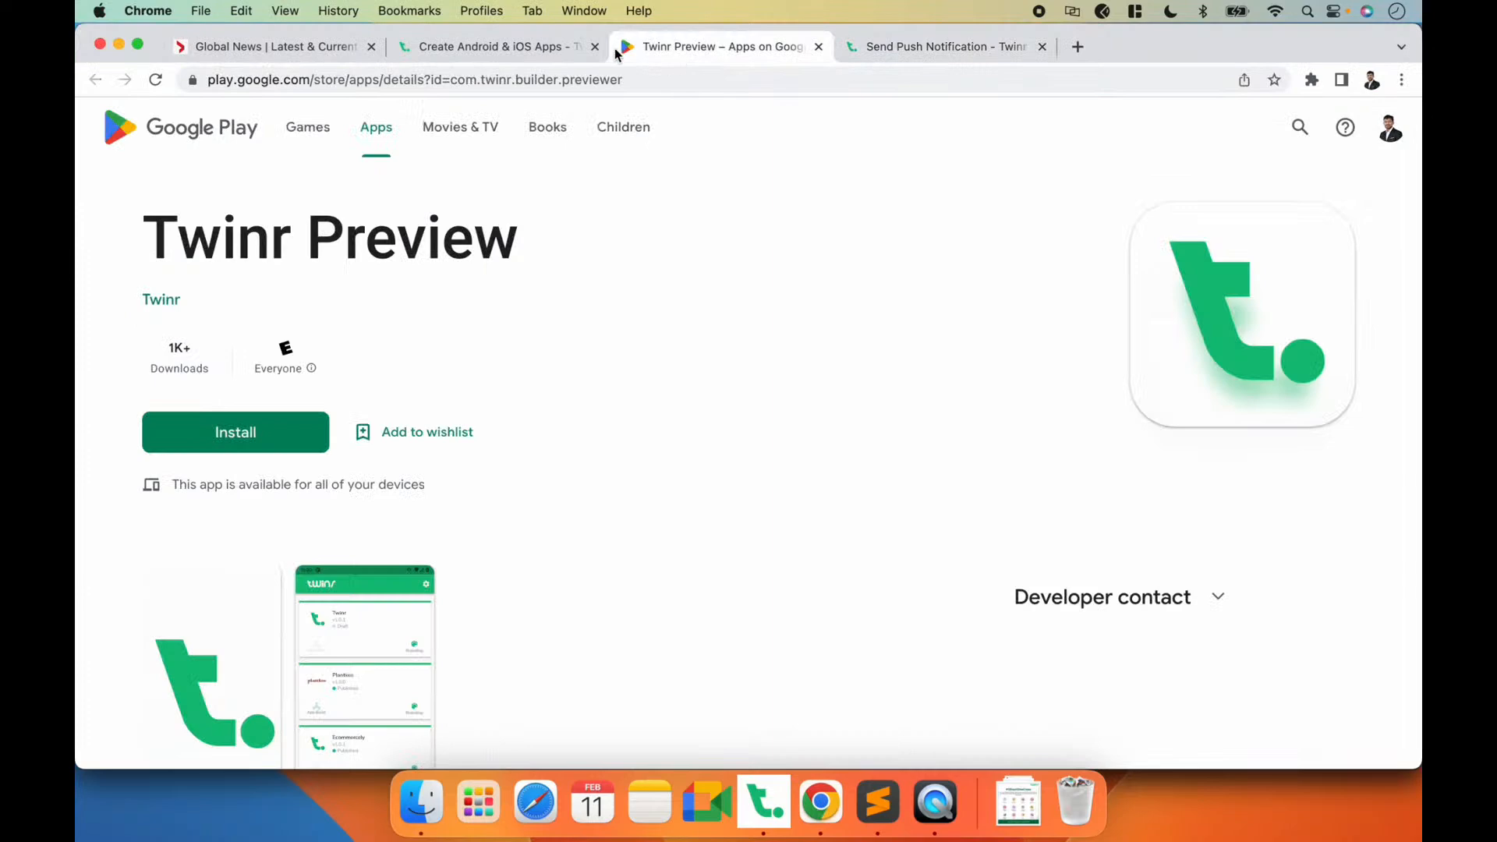
{"action": "left_click", "coordinate": [550, 48]}
{"action": "scroll", "coordinate": [280, 334], "scroll_direction": "down", "scroll_amount": 3}
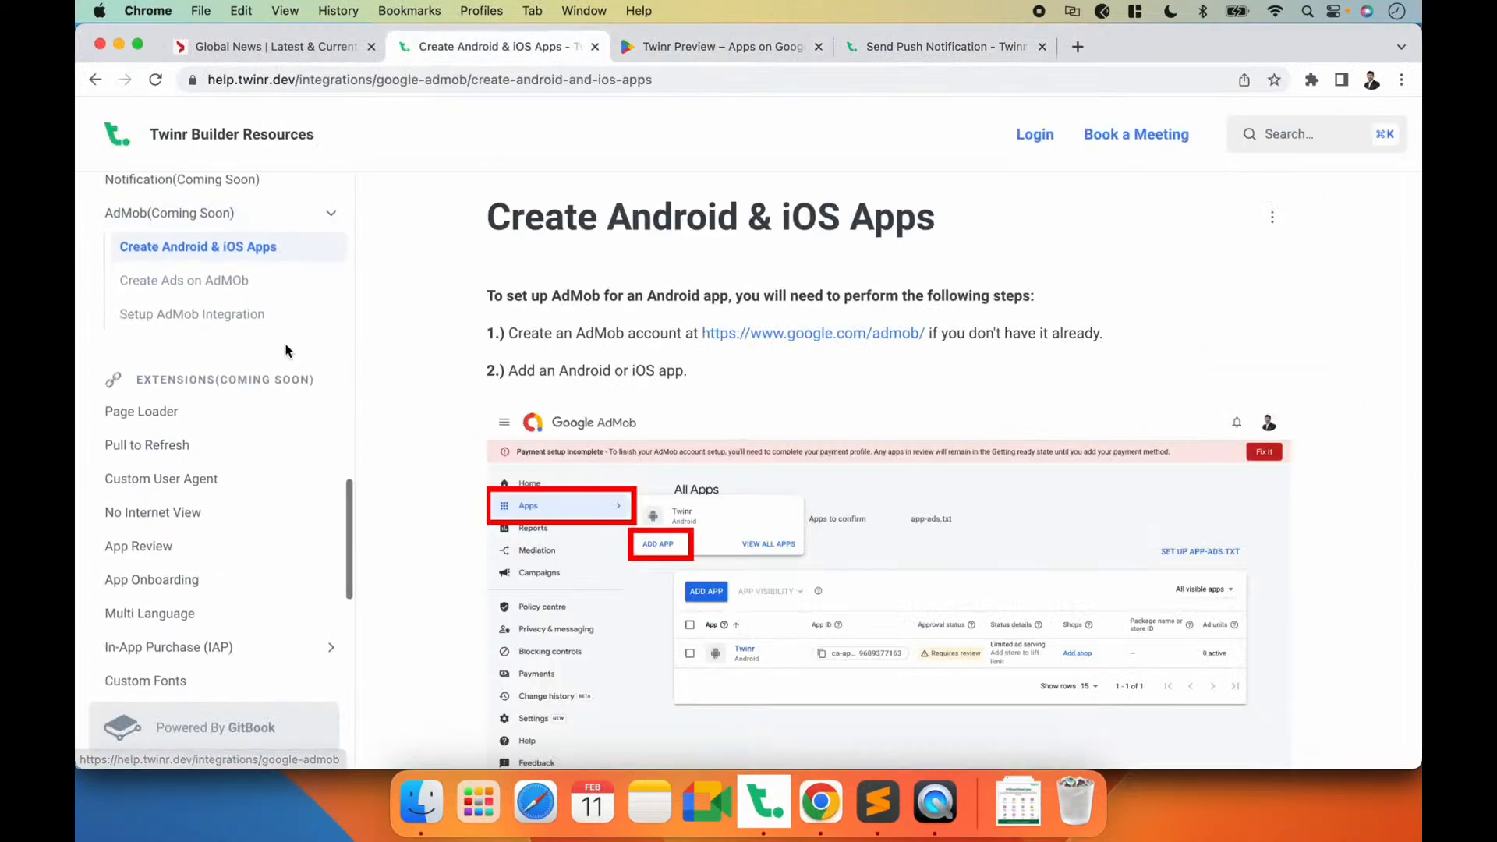
{"action": "scroll", "coordinate": [244, 334], "scroll_direction": "up", "scroll_amount": 1}
{"action": "scroll", "coordinate": [244, 333], "scroll_direction": "down", "scroll_amount": 1}
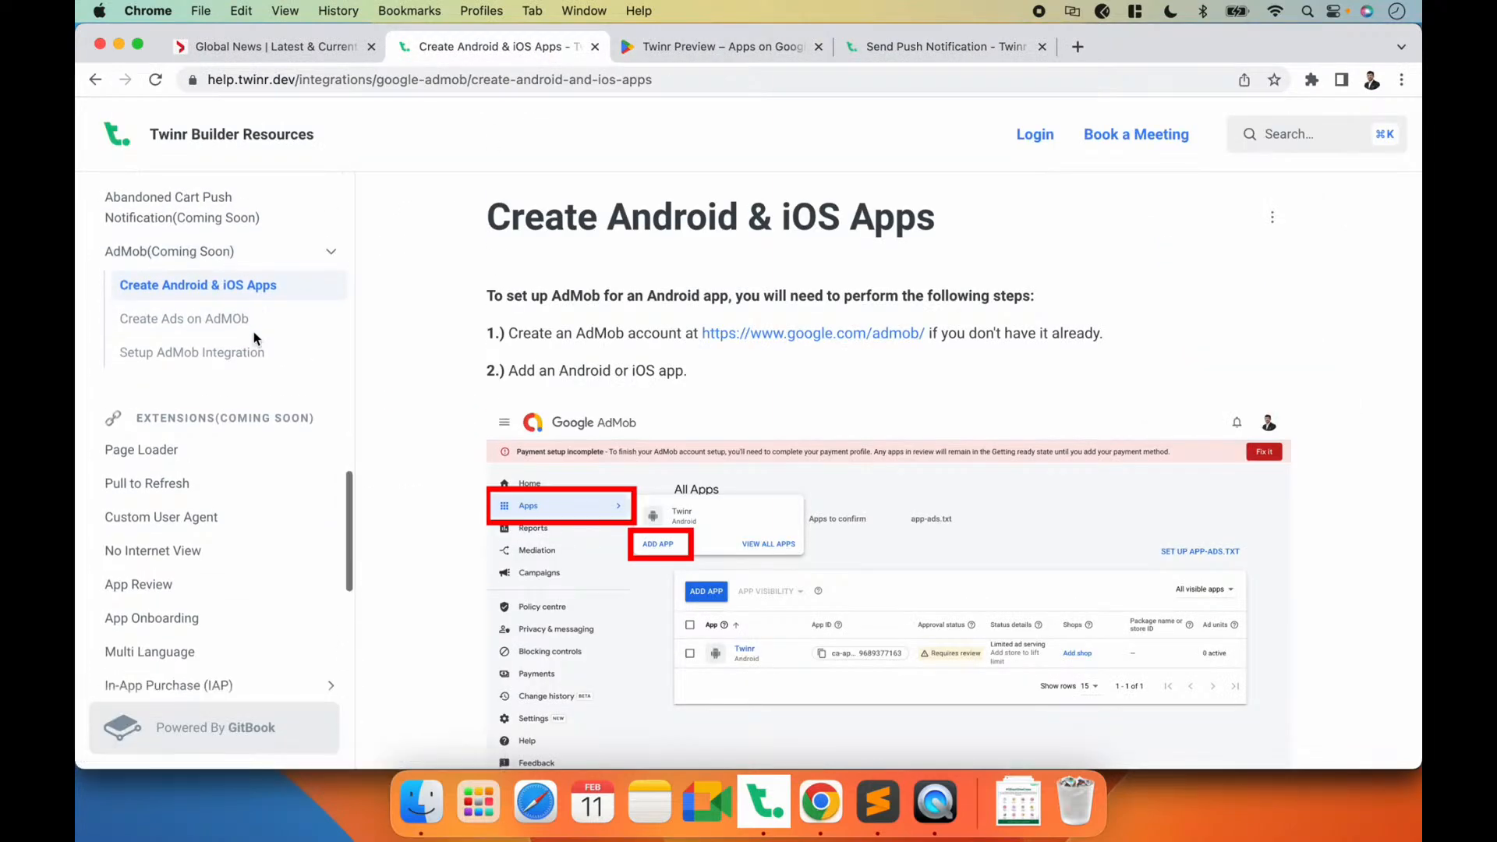
{"action": "left_click", "coordinate": [241, 345]}
Step: Look through the Setup AdMob Integration guide and open its linked page in a new tab
{"action": "scroll", "coordinate": [1021, 467], "scroll_direction": "down", "scroll_amount": 15}
{"action": "scroll", "coordinate": [1022, 467], "scroll_direction": "up", "scroll_amount": 3}
{"action": "scroll", "coordinate": [1022, 466], "scroll_direction": "down", "scroll_amount": 5}
{"action": "scroll", "coordinate": [1021, 466], "scroll_direction": "up", "scroll_amount": 1}
{"action": "left_click", "coordinate": [1014, 432]}
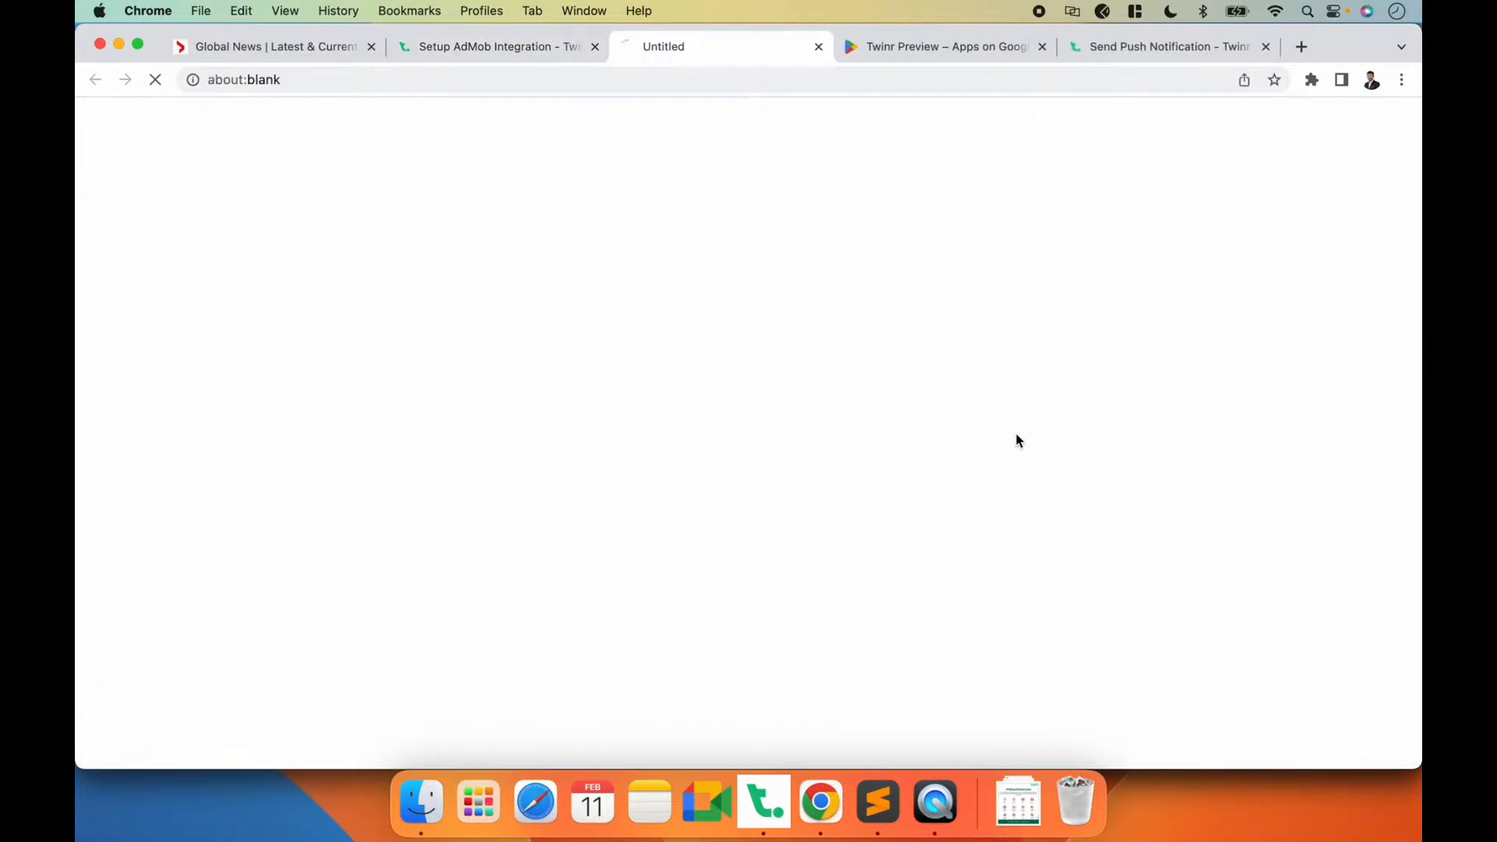
Step: Examine the 320x50, smart and adaptive banner examples on the Anchored adaptive banners page
{"action": "scroll", "coordinate": [556, 495], "scroll_direction": "down", "scroll_amount": 3}
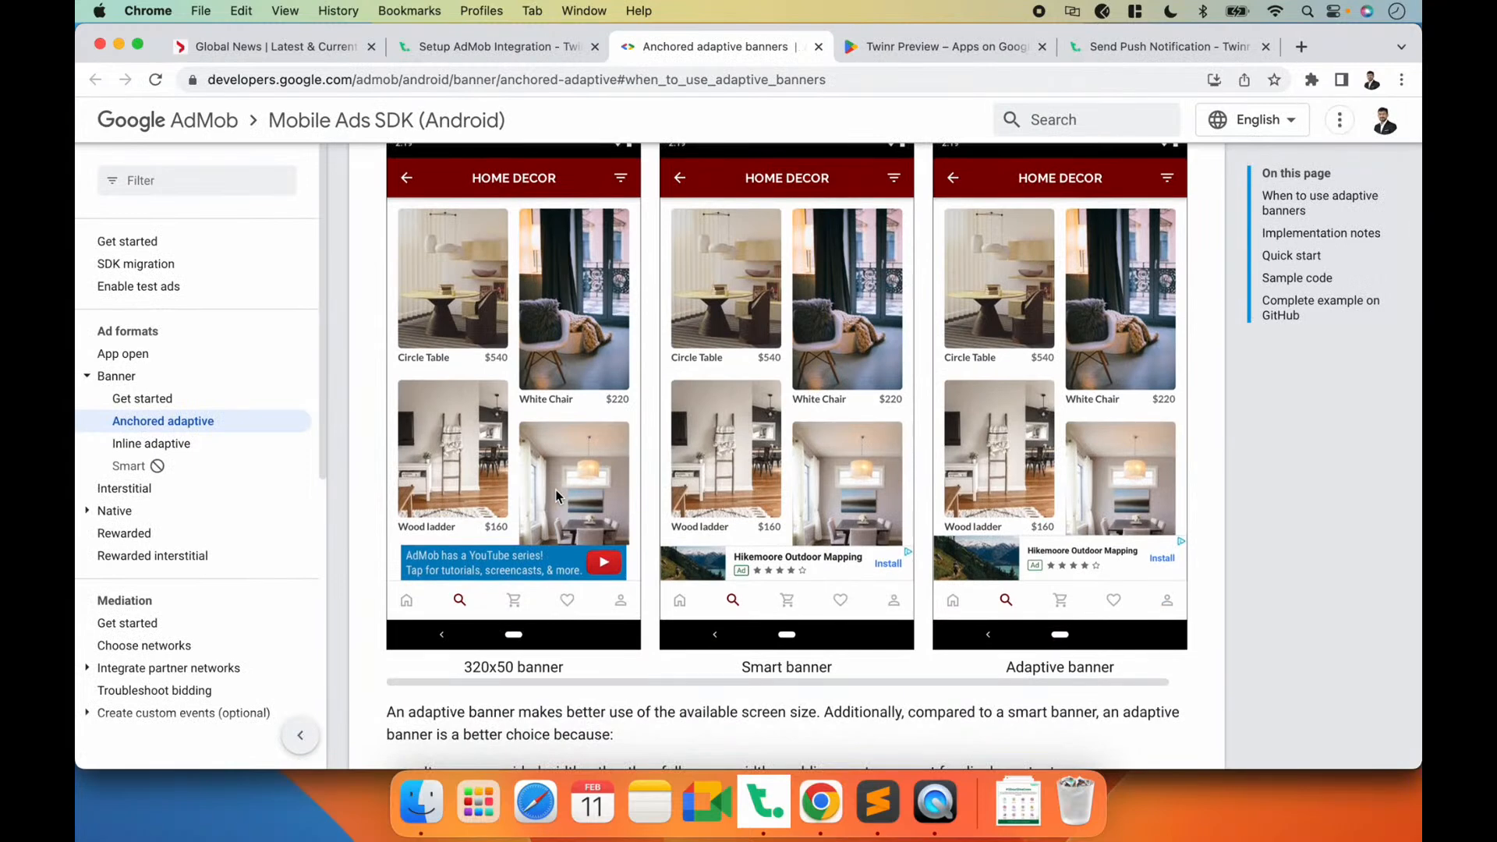
{"action": "scroll", "coordinate": [556, 495], "scroll_direction": "down", "scroll_amount": 1}
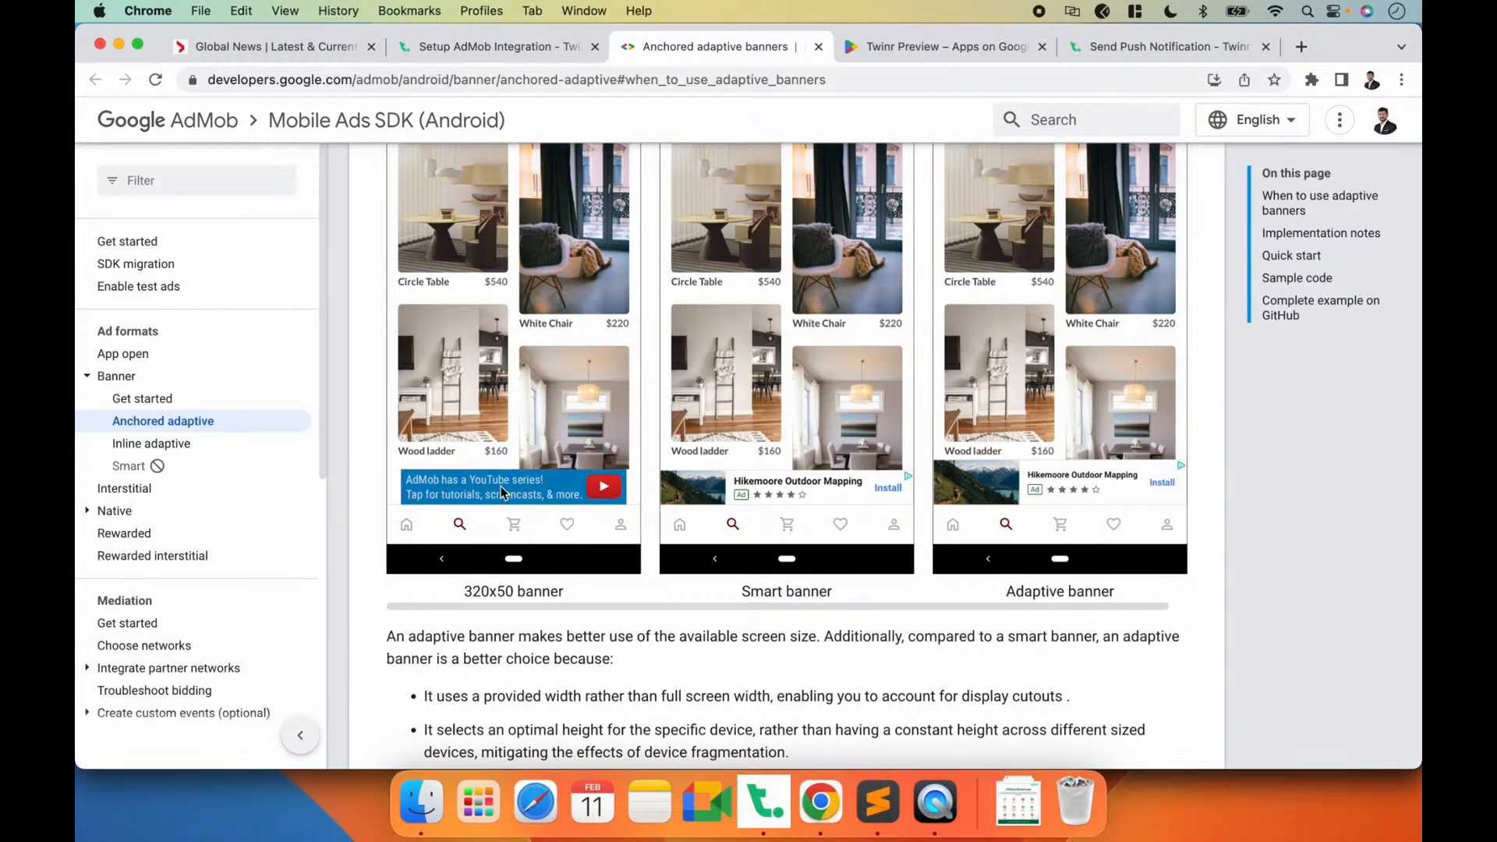
{"action": "scroll", "coordinate": [599, 493], "scroll_direction": "up", "scroll_amount": 3}
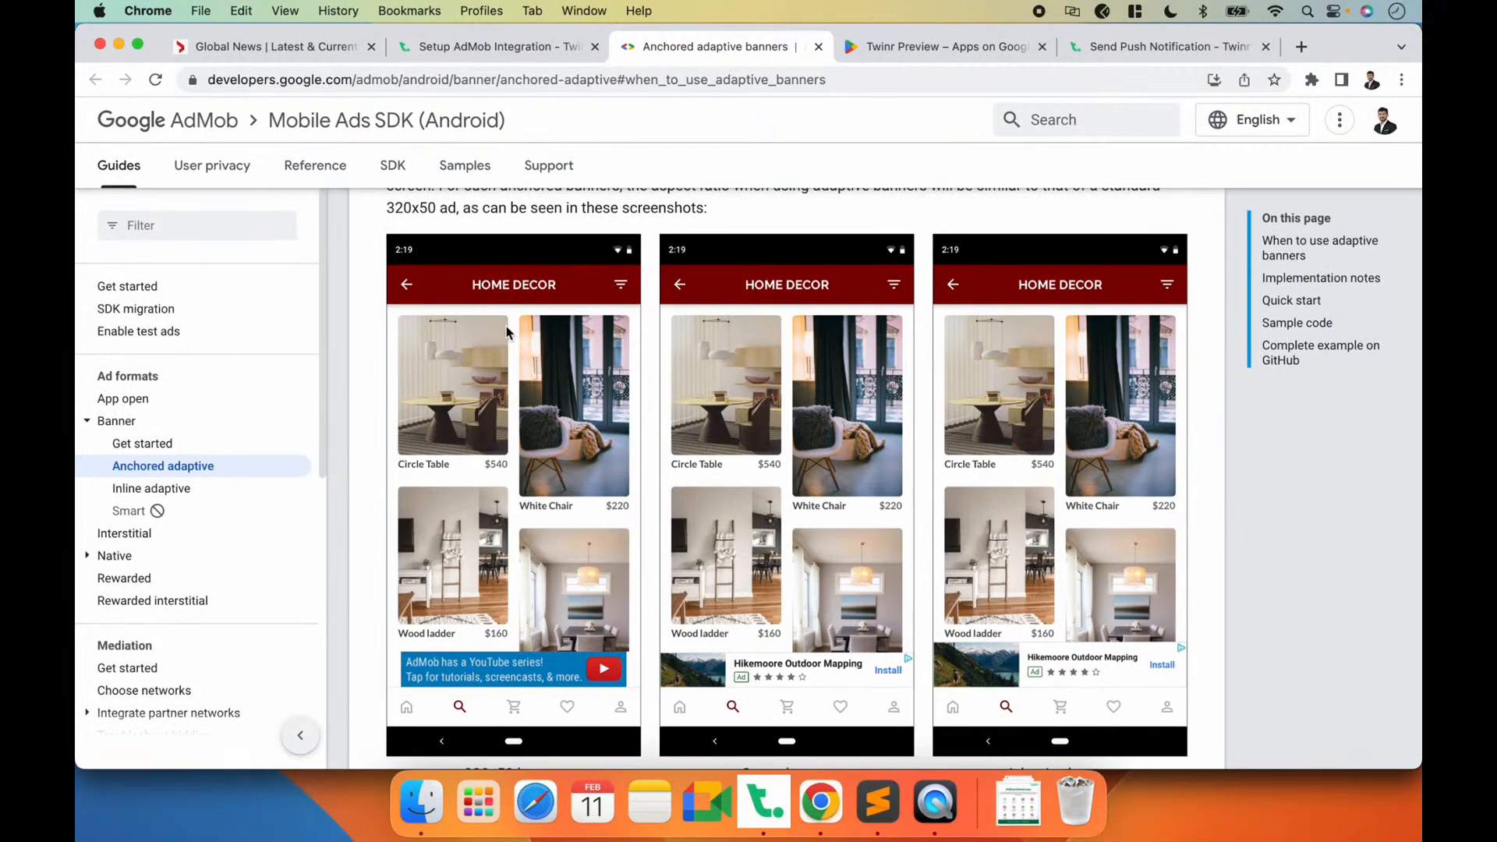
{"action": "scroll", "coordinate": [537, 436], "scroll_direction": "down", "scroll_amount": 5}
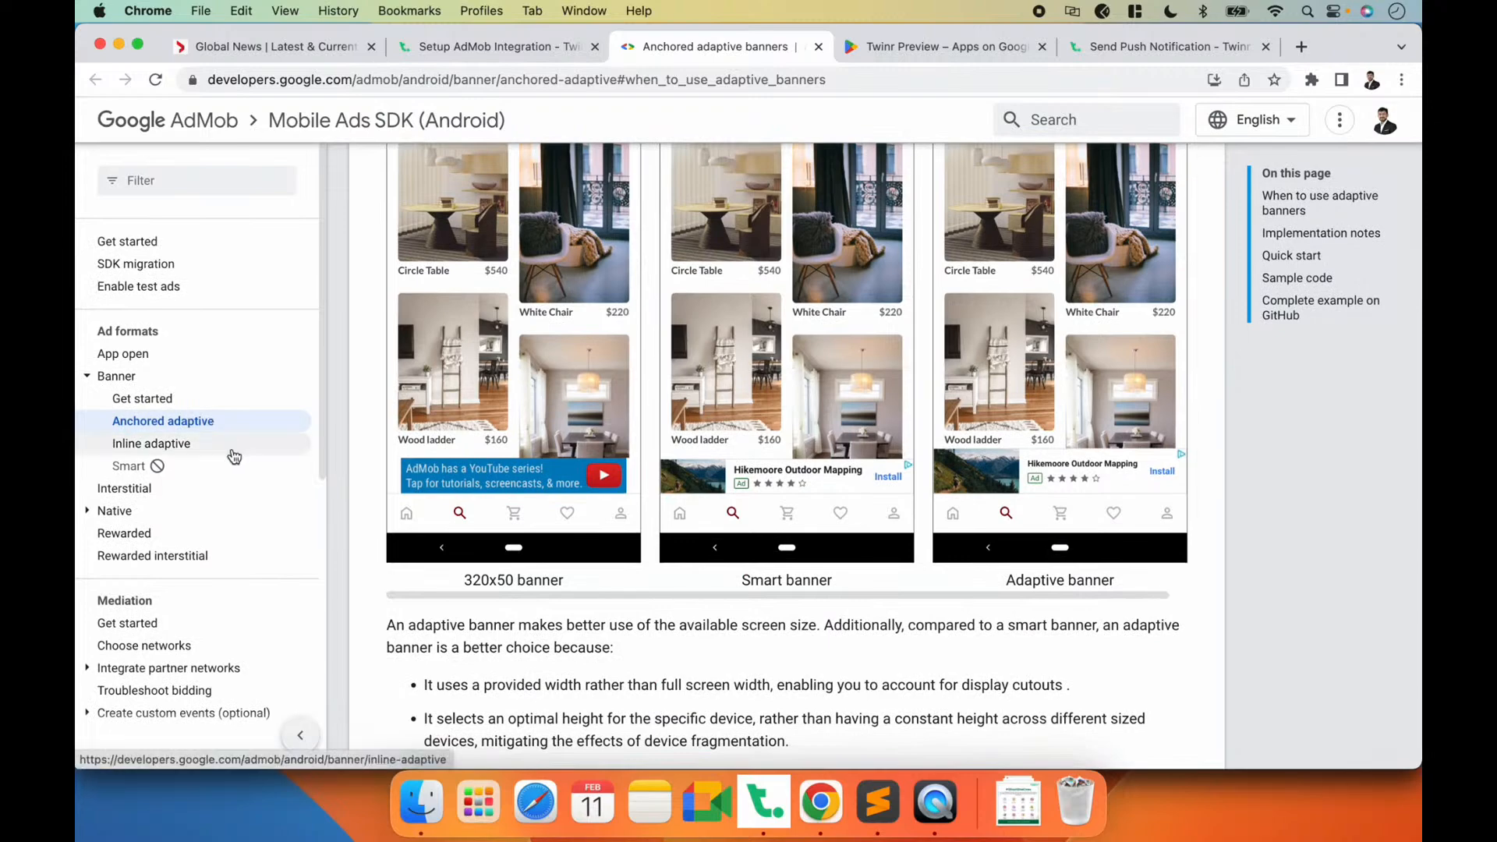
Step: Open the Interstitial ads guide, read its introduction, and check the Global News app's home screen in QuickTime Player
{"action": "left_click", "coordinate": [124, 488]}
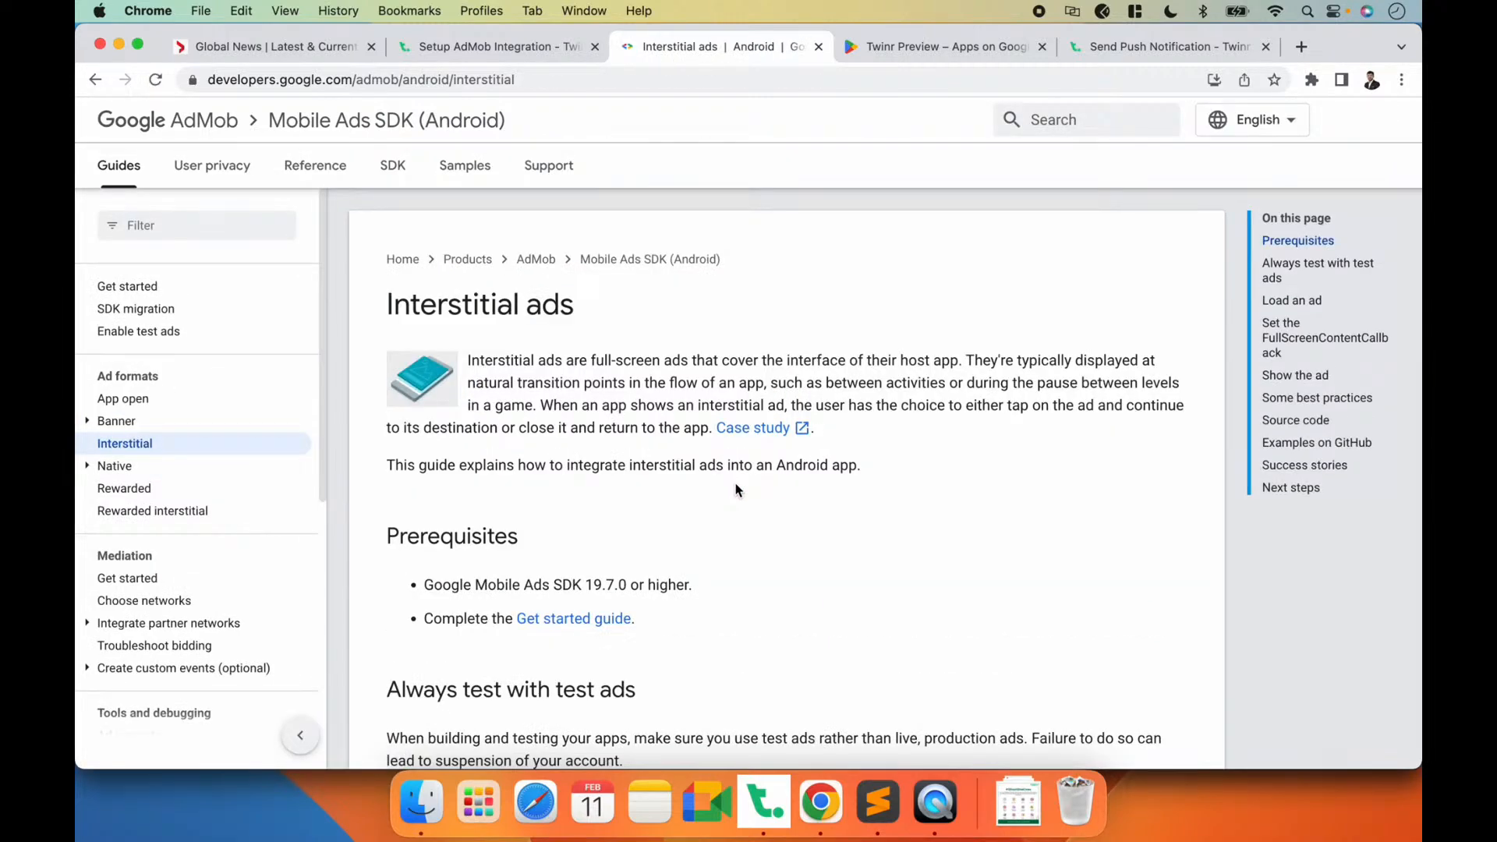
{"action": "scroll", "coordinate": [737, 488], "scroll_direction": "down", "scroll_amount": 5}
{"action": "scroll", "coordinate": [737, 489], "scroll_direction": "up", "scroll_amount": 3}
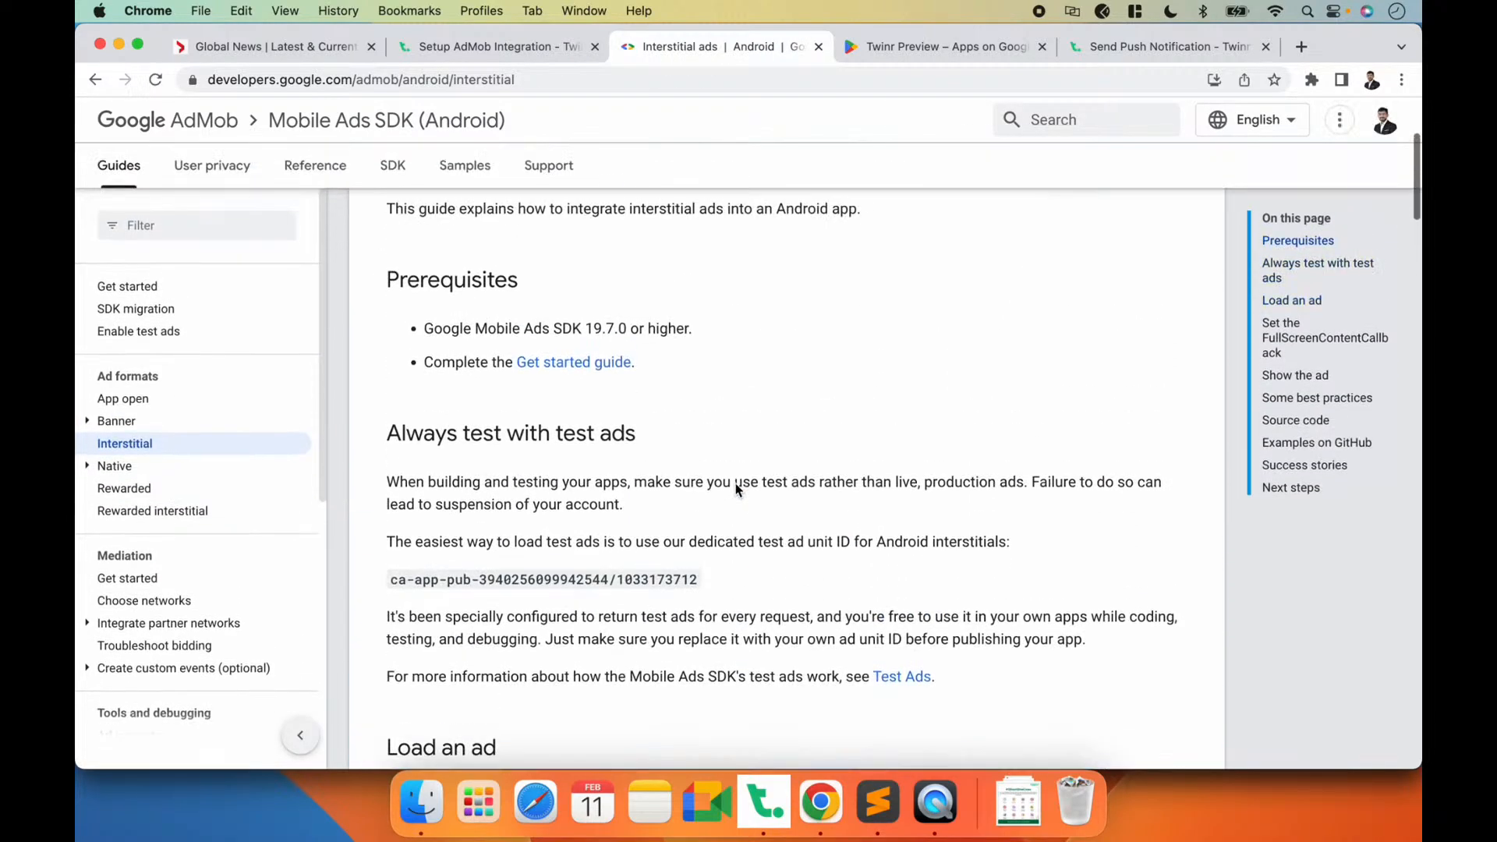
{"action": "scroll", "coordinate": [755, 477], "scroll_direction": "up", "scroll_amount": 4}
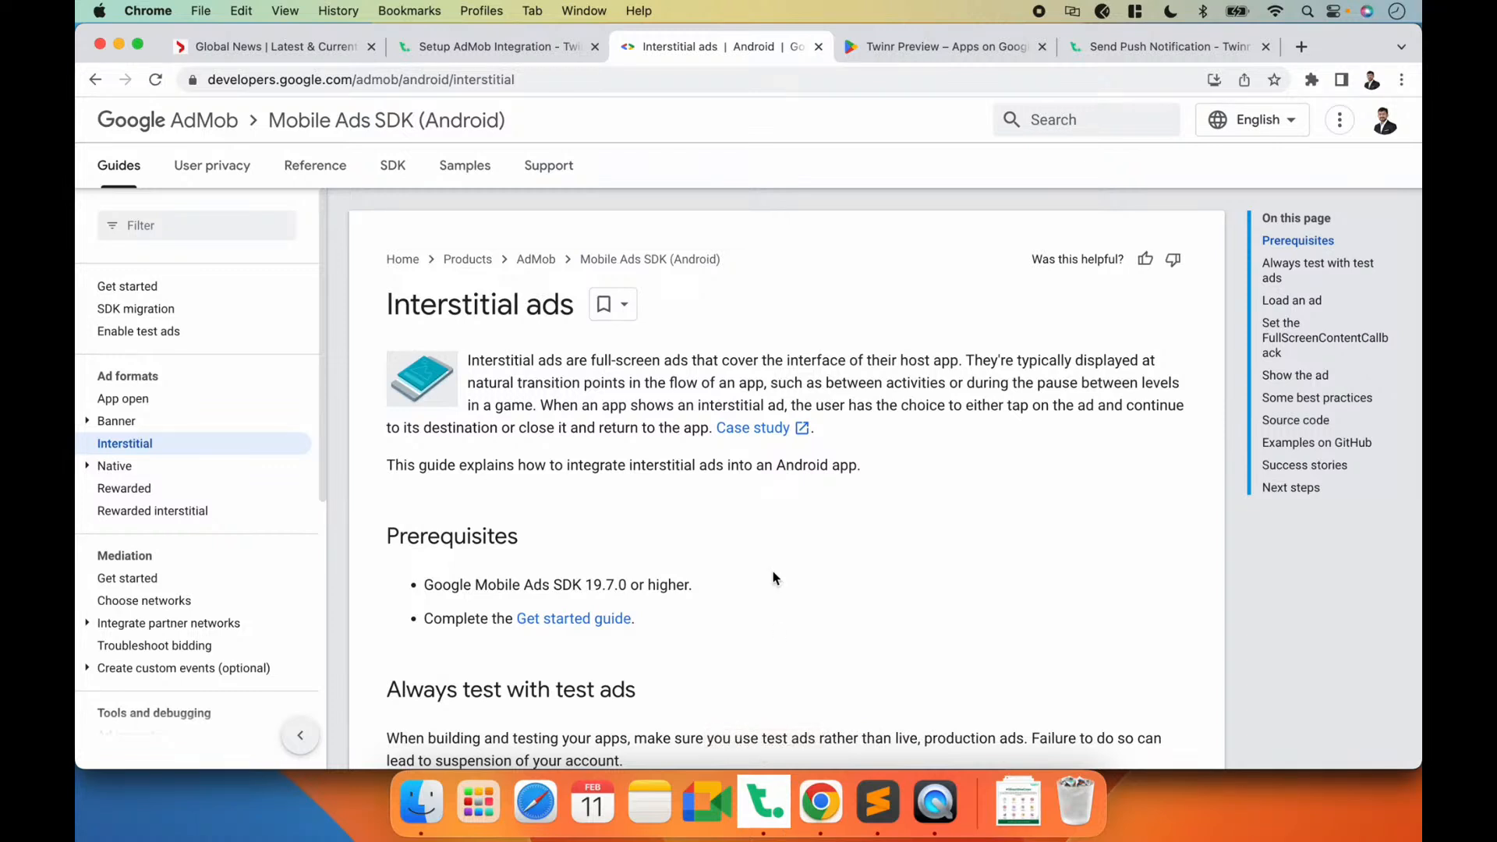
{"action": "left_click", "coordinate": [930, 811]}
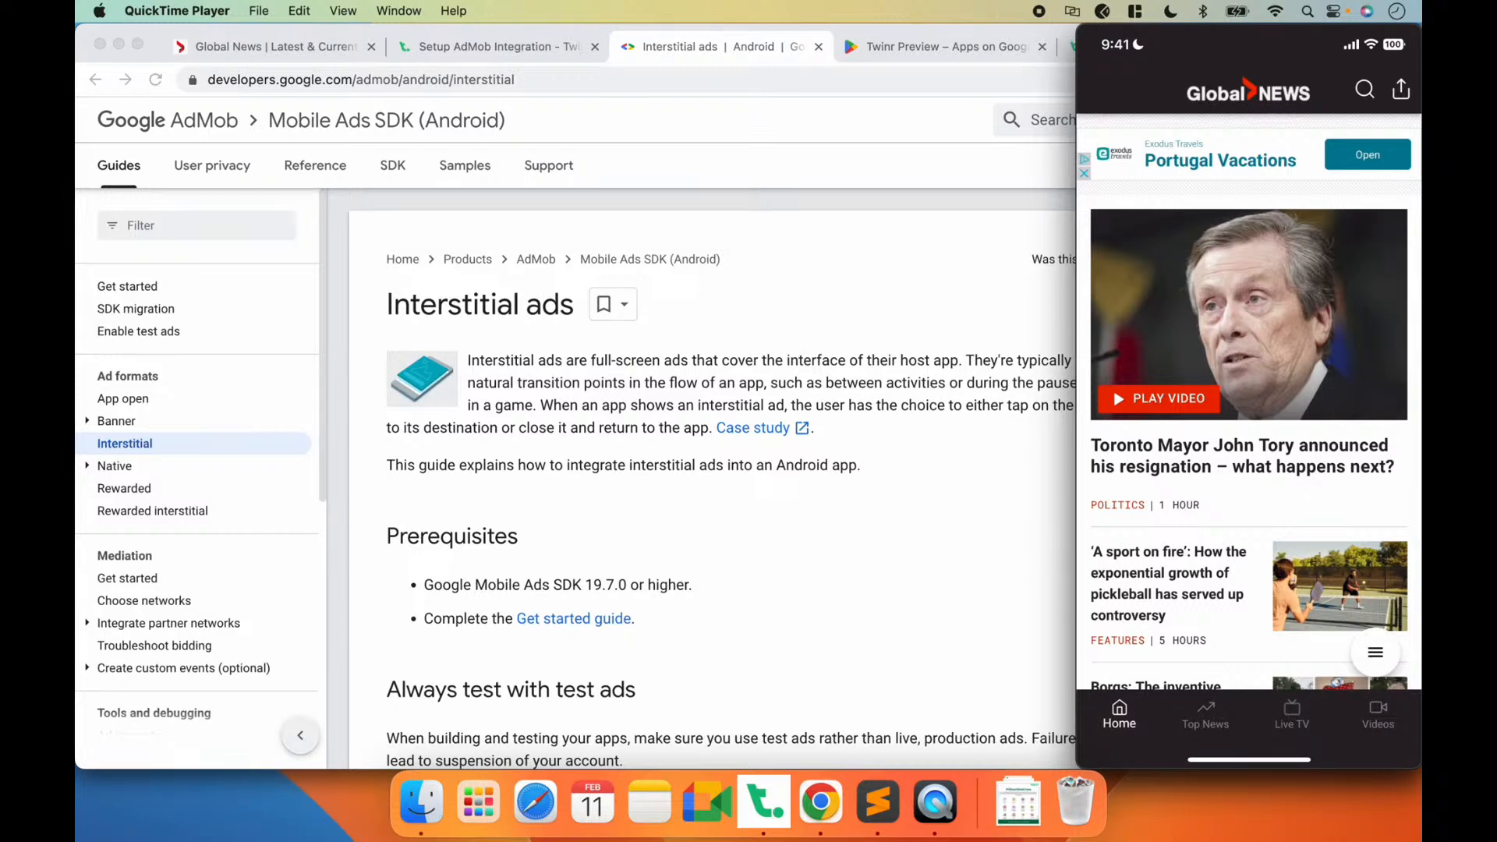
{"action": "left_click", "coordinate": [686, 449]}
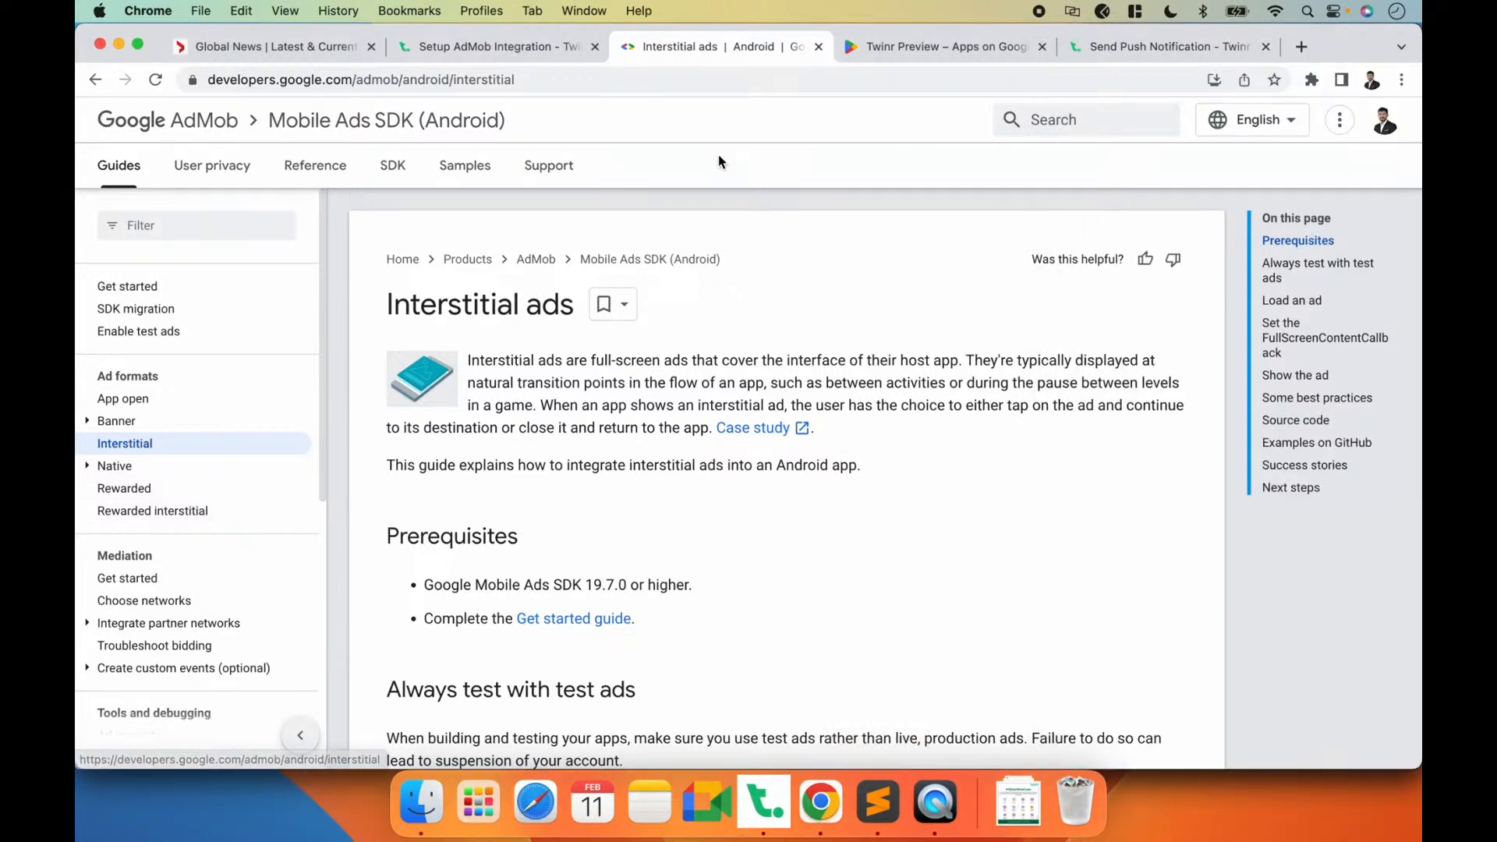
Step: Return to the Setup AdMob Integration guide in Chrome and look through the AdMob setup pages down to the ad types
{"action": "left_click", "coordinate": [498, 49]}
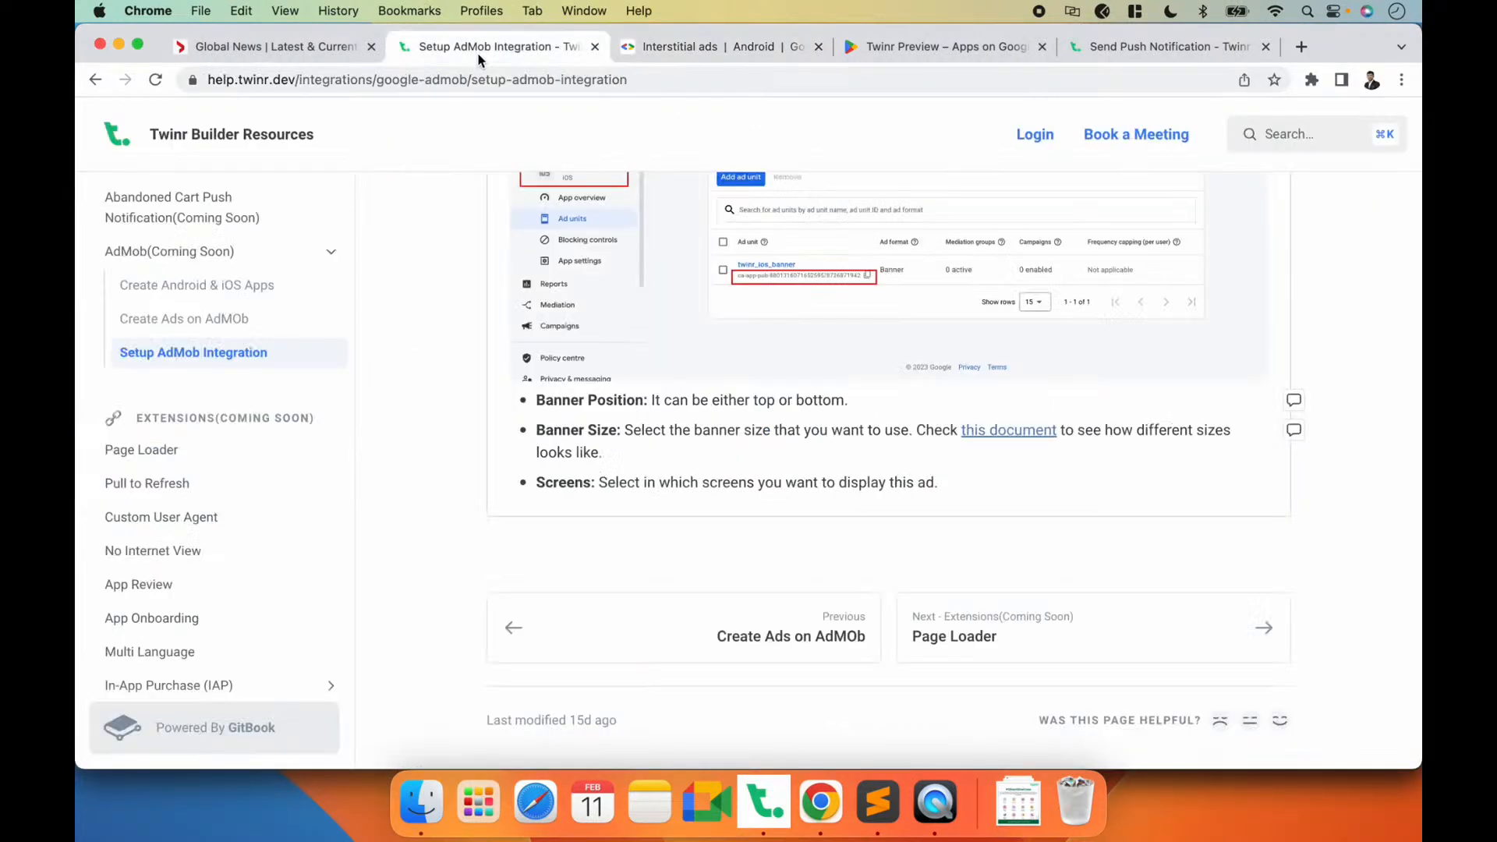
{"action": "left_click", "coordinate": [183, 285]}
{"action": "left_click", "coordinate": [187, 319]}
{"action": "left_click", "coordinate": [208, 355]}
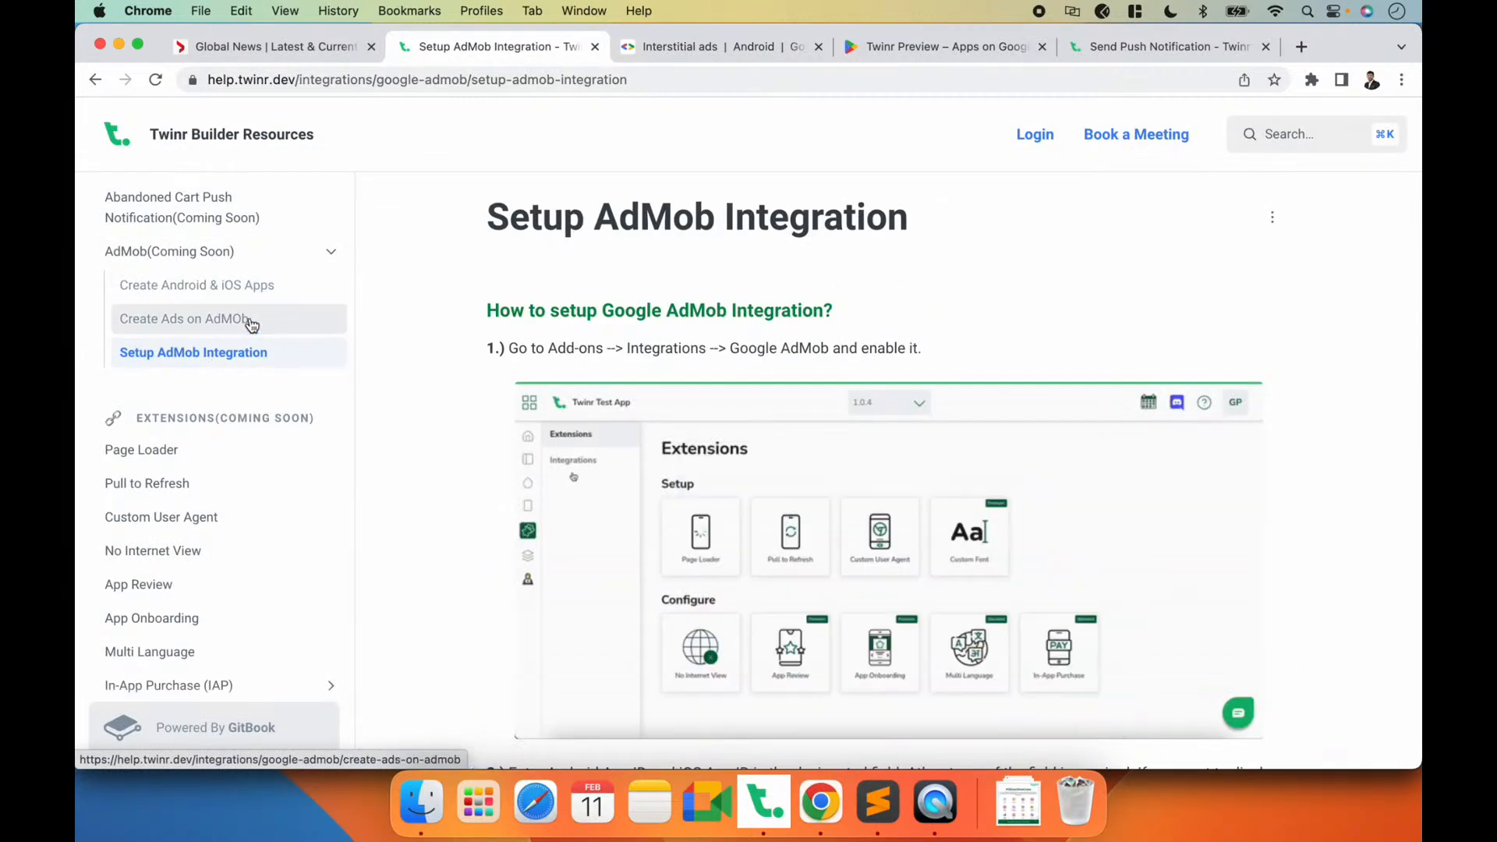
{"action": "scroll", "coordinate": [803, 371], "scroll_direction": "down", "scroll_amount": 3}
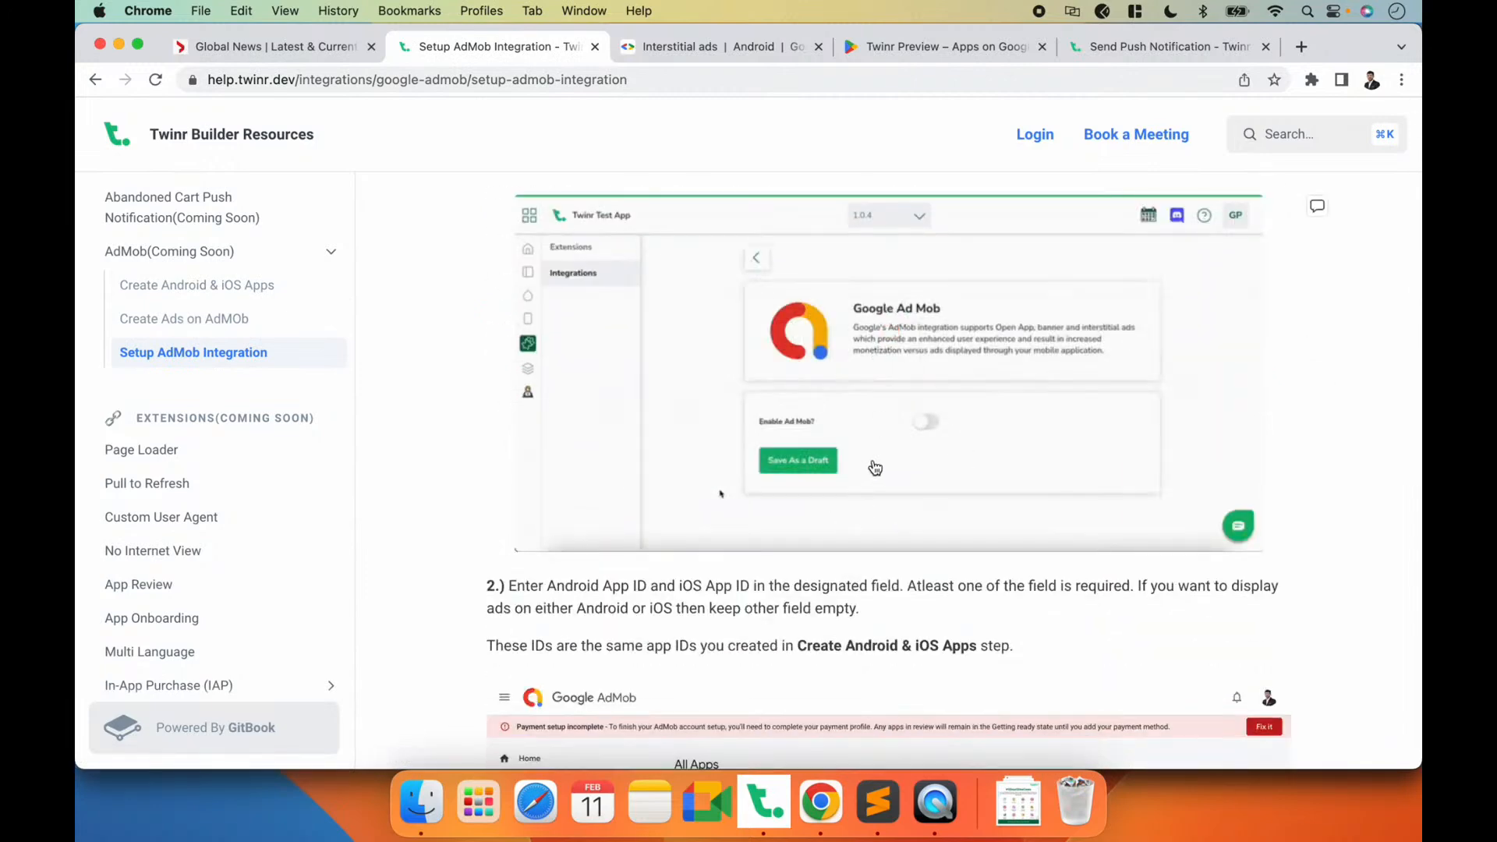
{"action": "scroll", "coordinate": [803, 371], "scroll_direction": "down", "scroll_amount": 10}
{"action": "scroll", "coordinate": [803, 467], "scroll_direction": "down", "scroll_amount": 3}
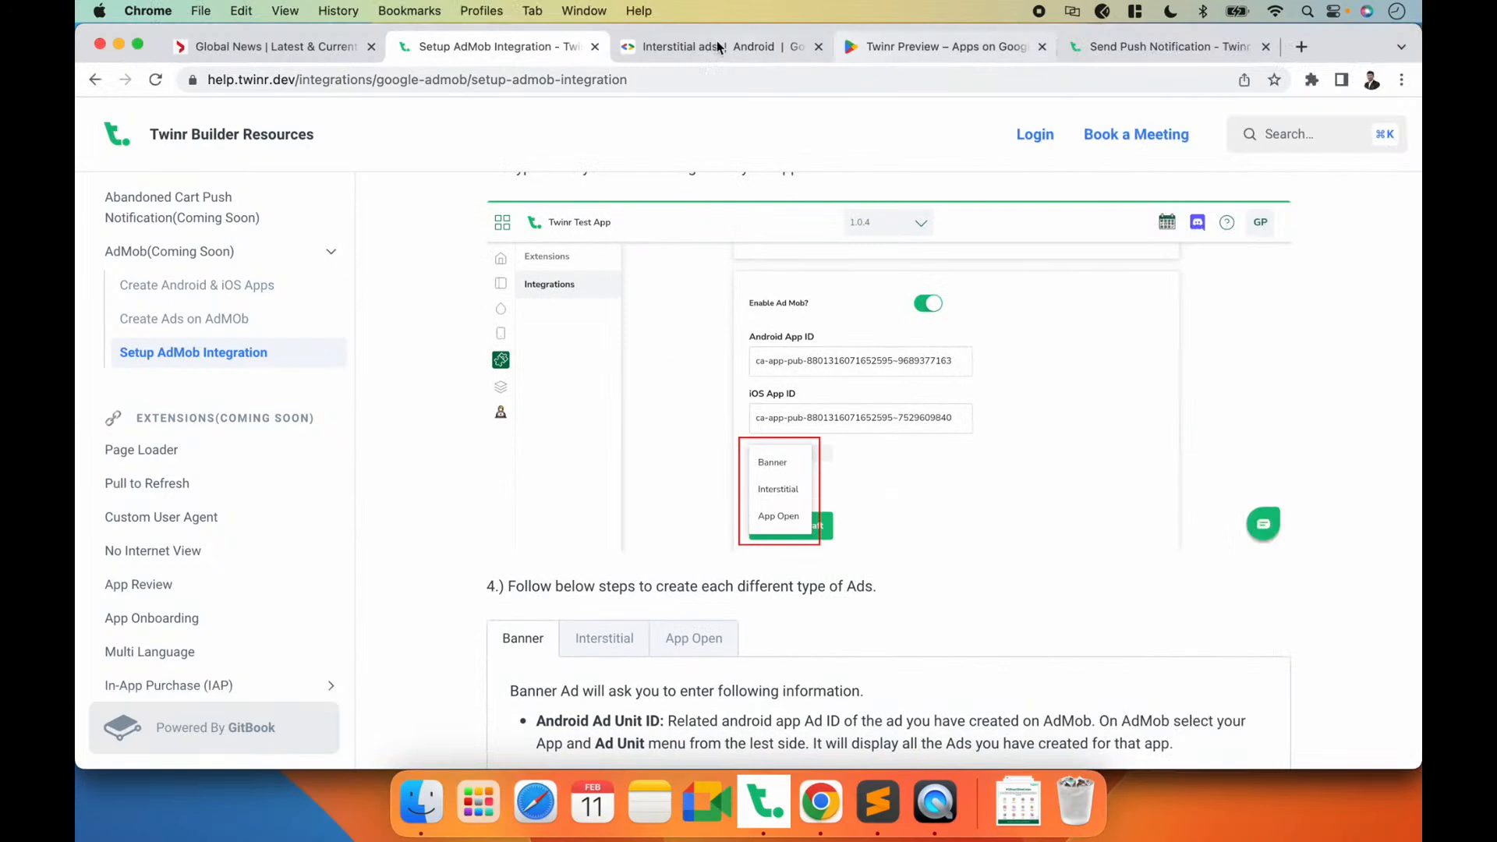
Step: Open the App open ads guide in the Google AdMob documentation and examine its example ad
{"action": "left_click", "coordinate": [787, 45]}
{"action": "left_click", "coordinate": [139, 399]}
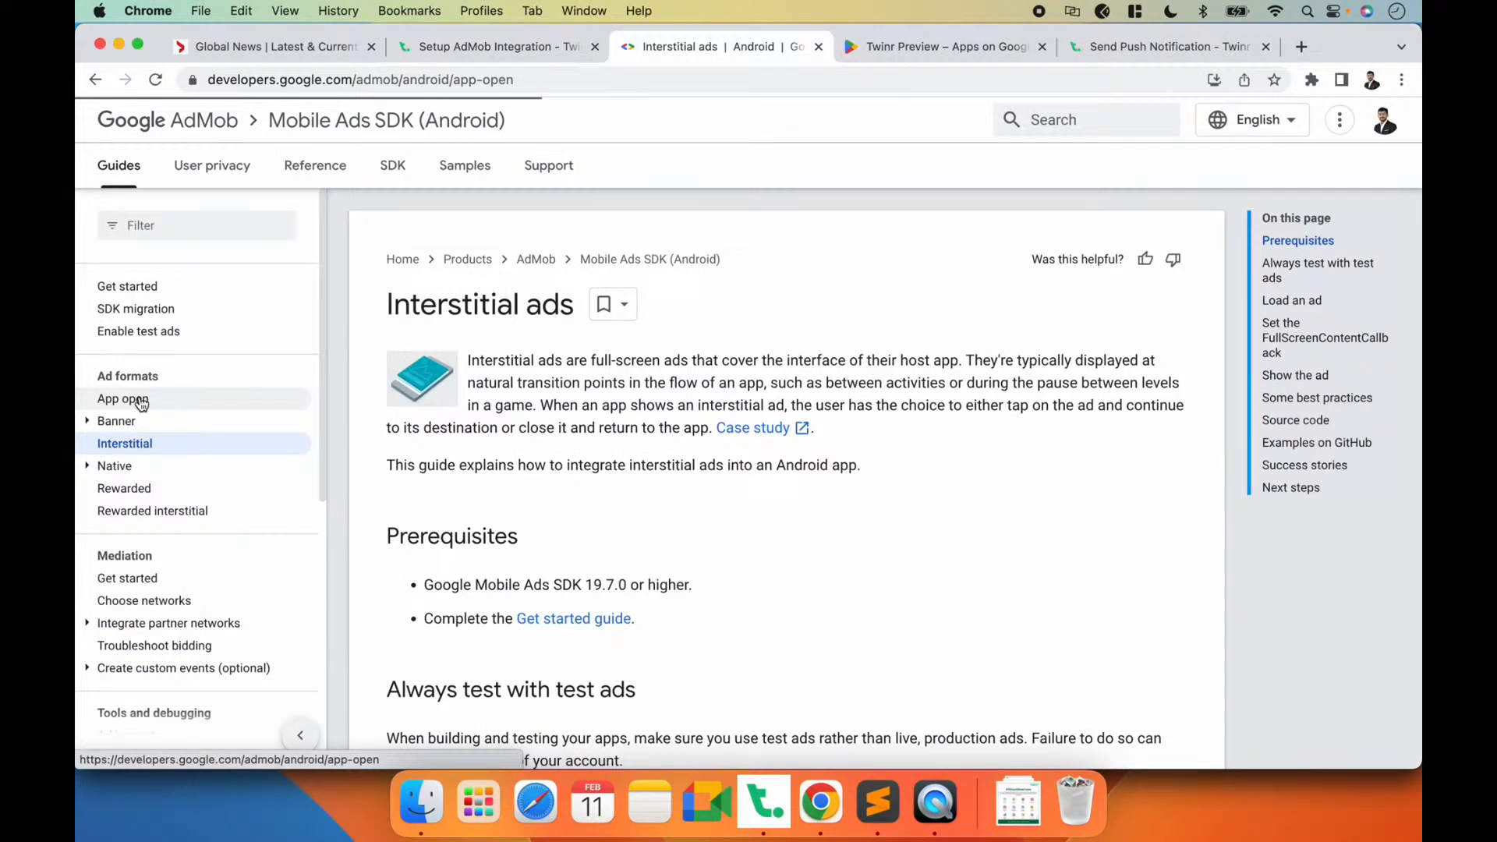
{"action": "scroll", "coordinate": [363, 452], "scroll_direction": "down", "scroll_amount": 4}
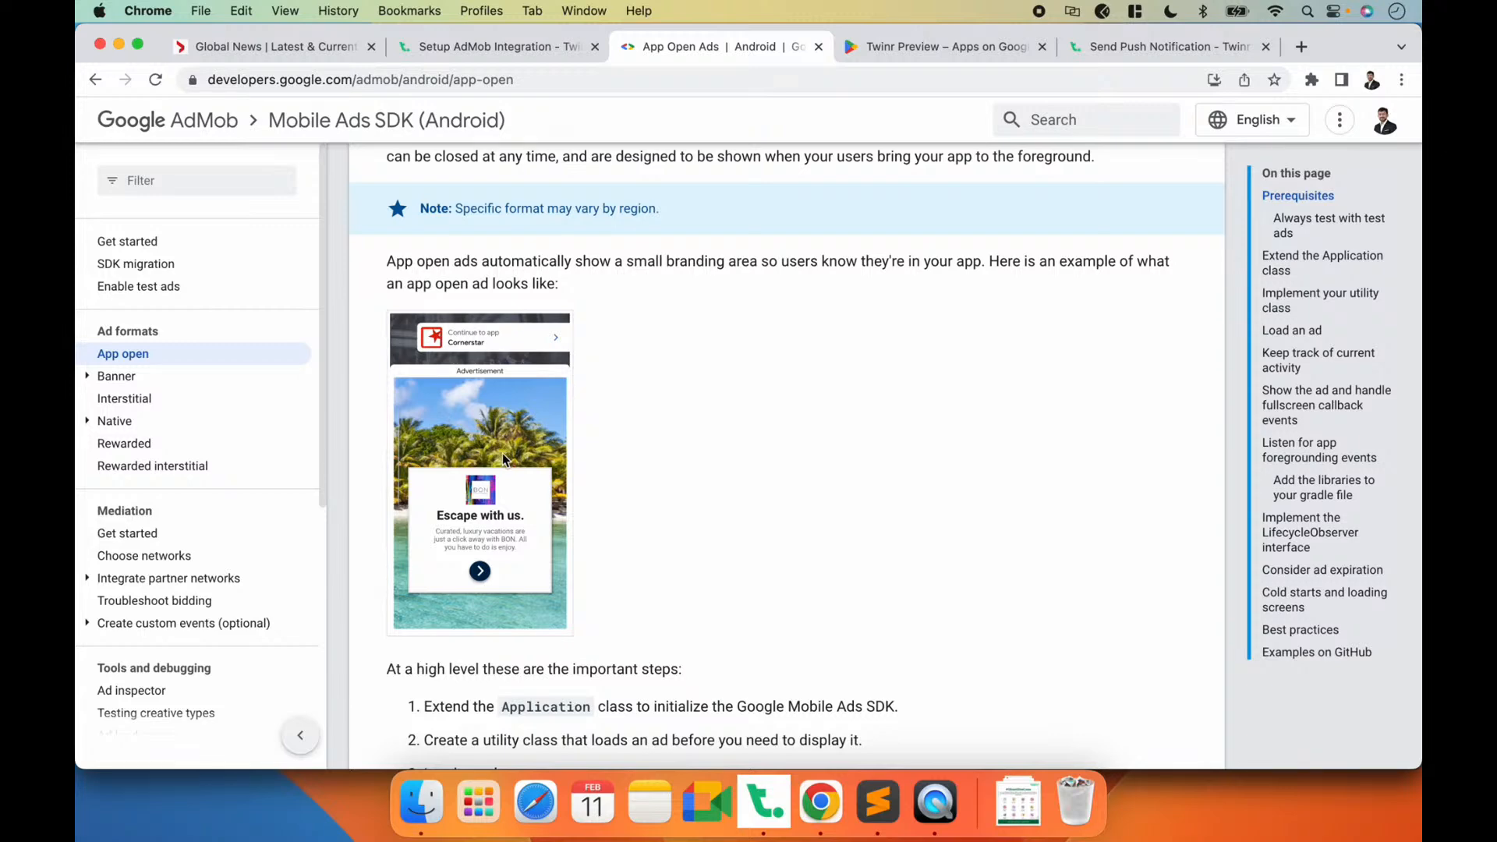
{"action": "scroll", "coordinate": [502, 452], "scroll_direction": "down", "scroll_amount": 2}
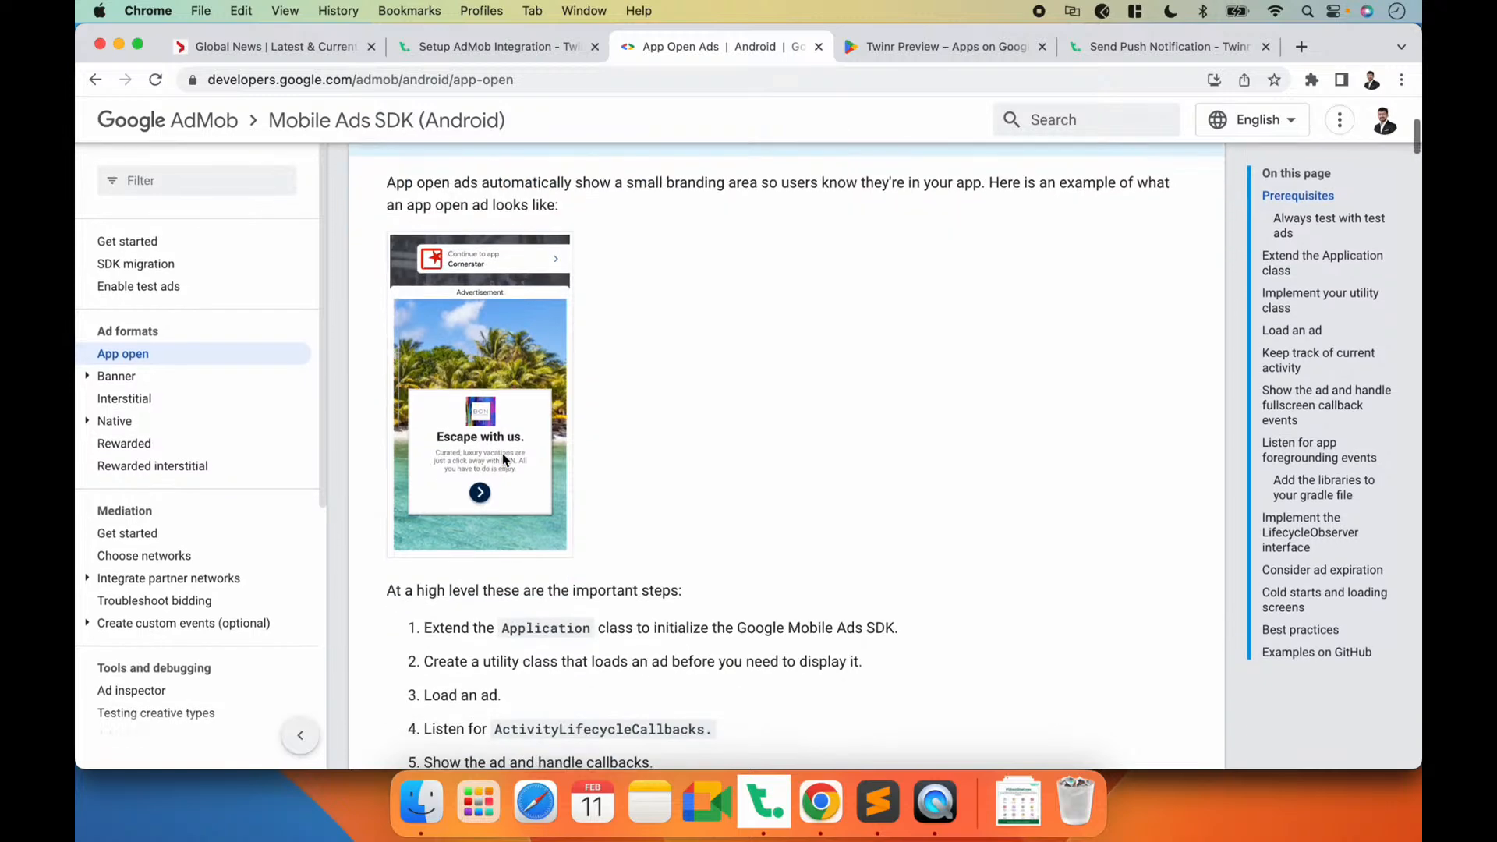
{"action": "left_click", "coordinate": [104, 382]}
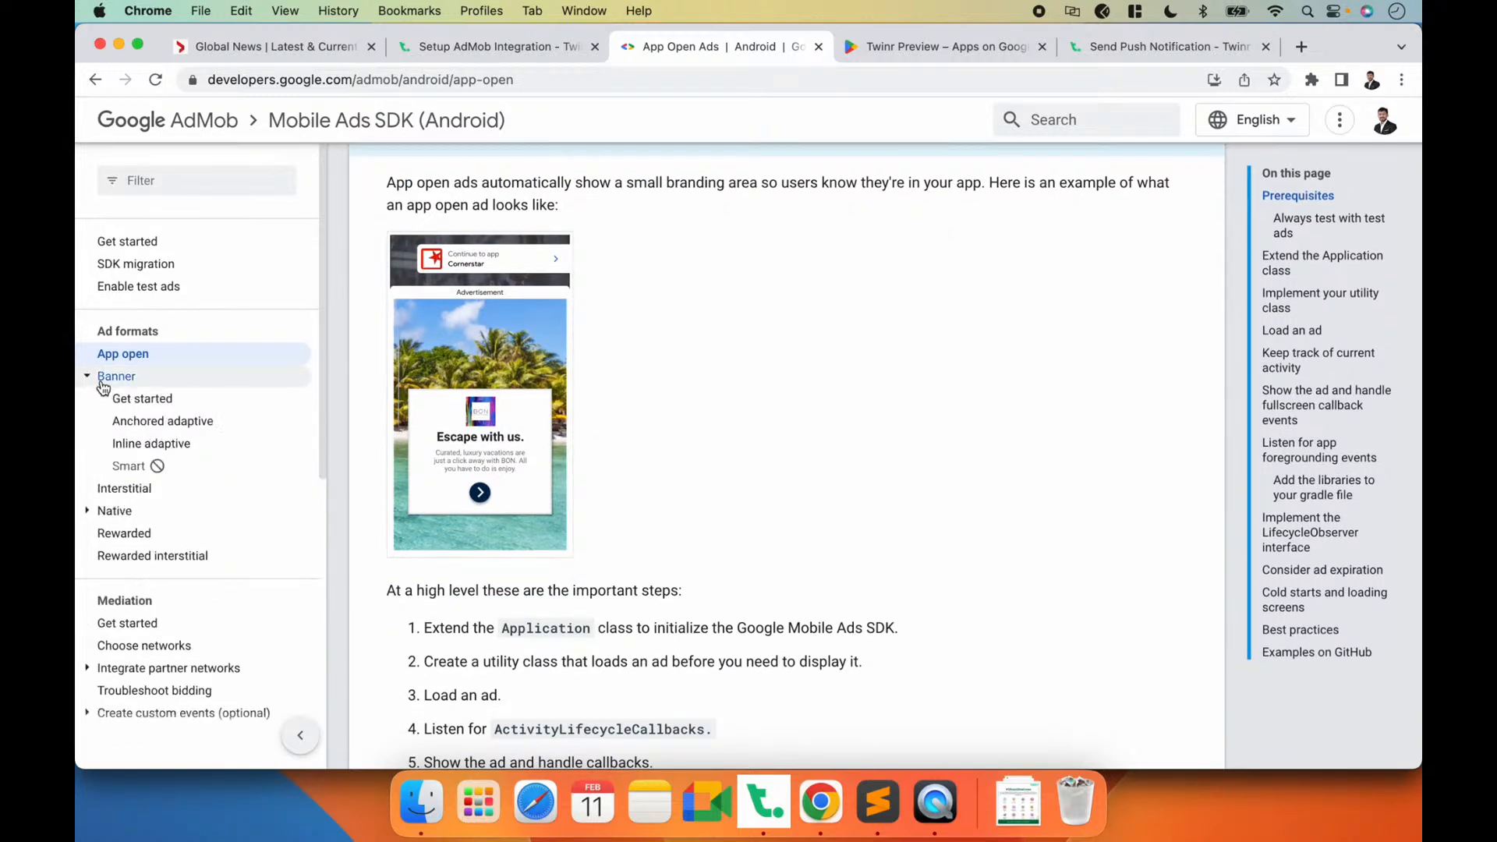
{"action": "left_click", "coordinate": [106, 377]}
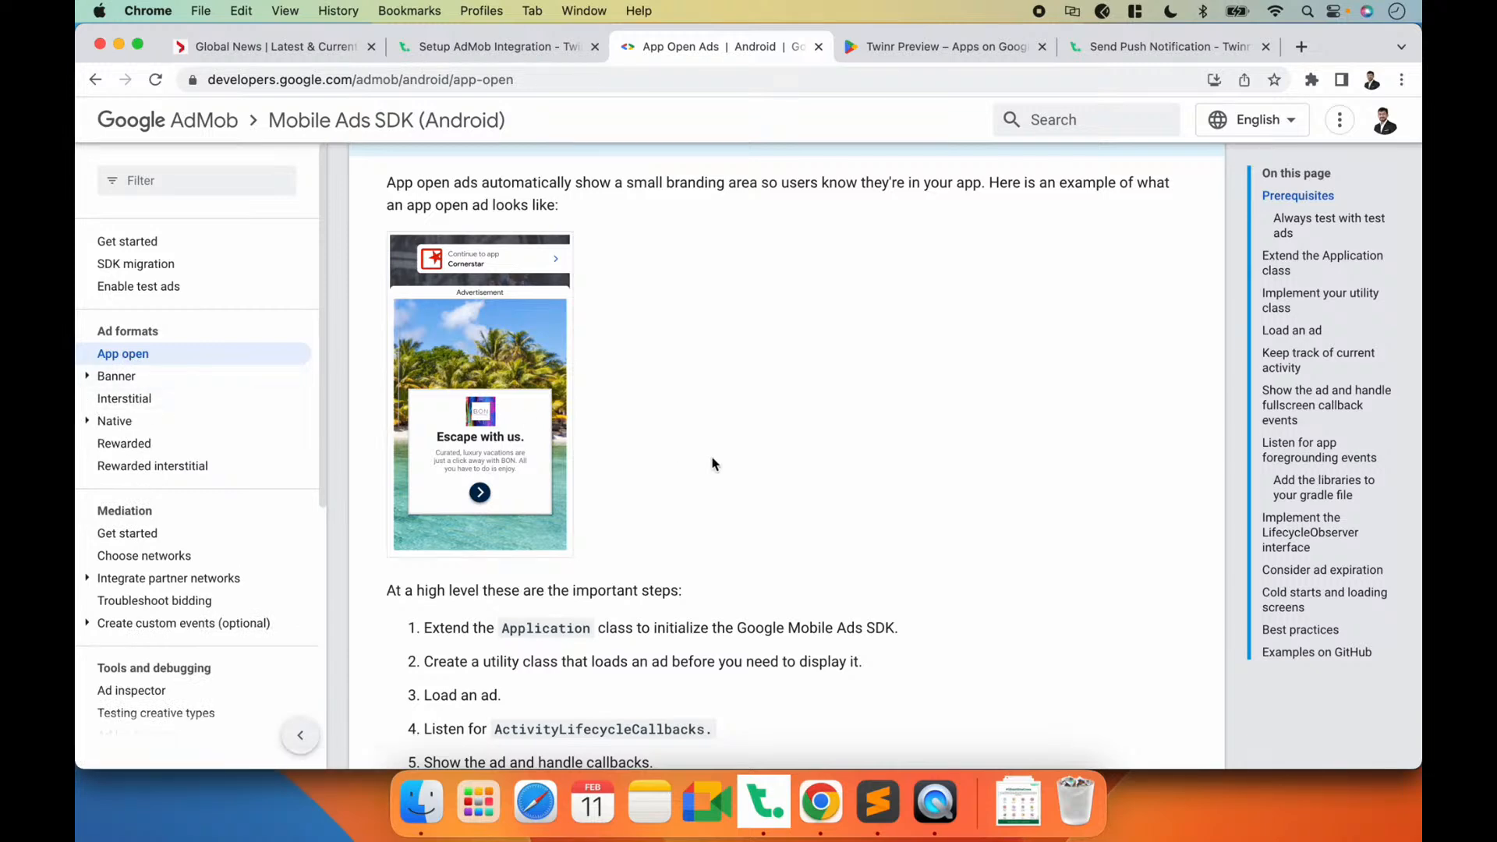
Step: Switch to Twinr Builder, leave the Ad Mob integration, and open the section with the Android and iOS pages
{"action": "left_click", "coordinate": [749, 786]}
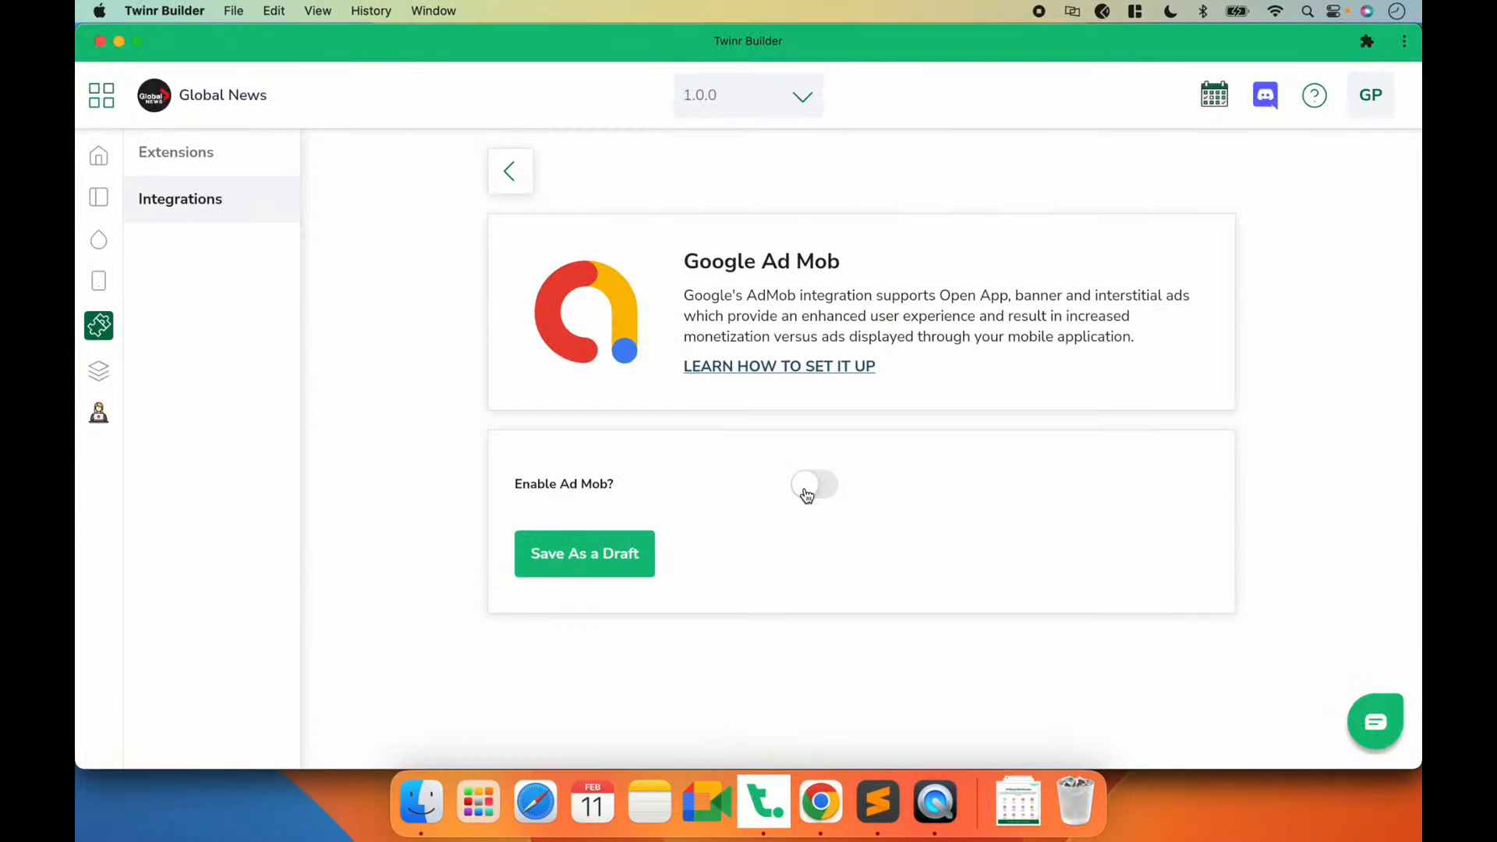
{"action": "left_click", "coordinate": [517, 172]}
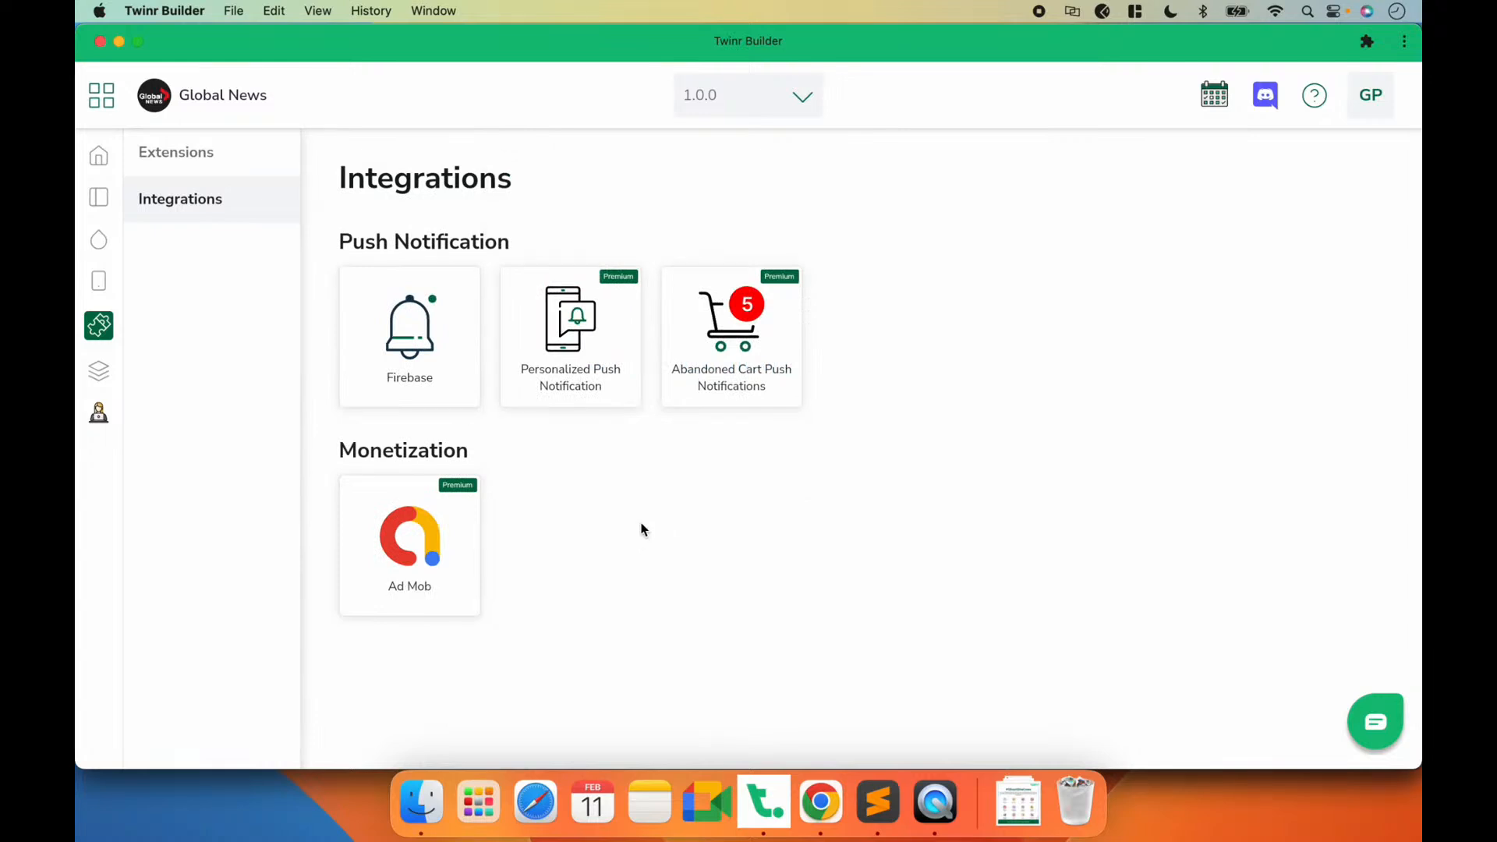
{"action": "left_click", "coordinate": [928, 795]}
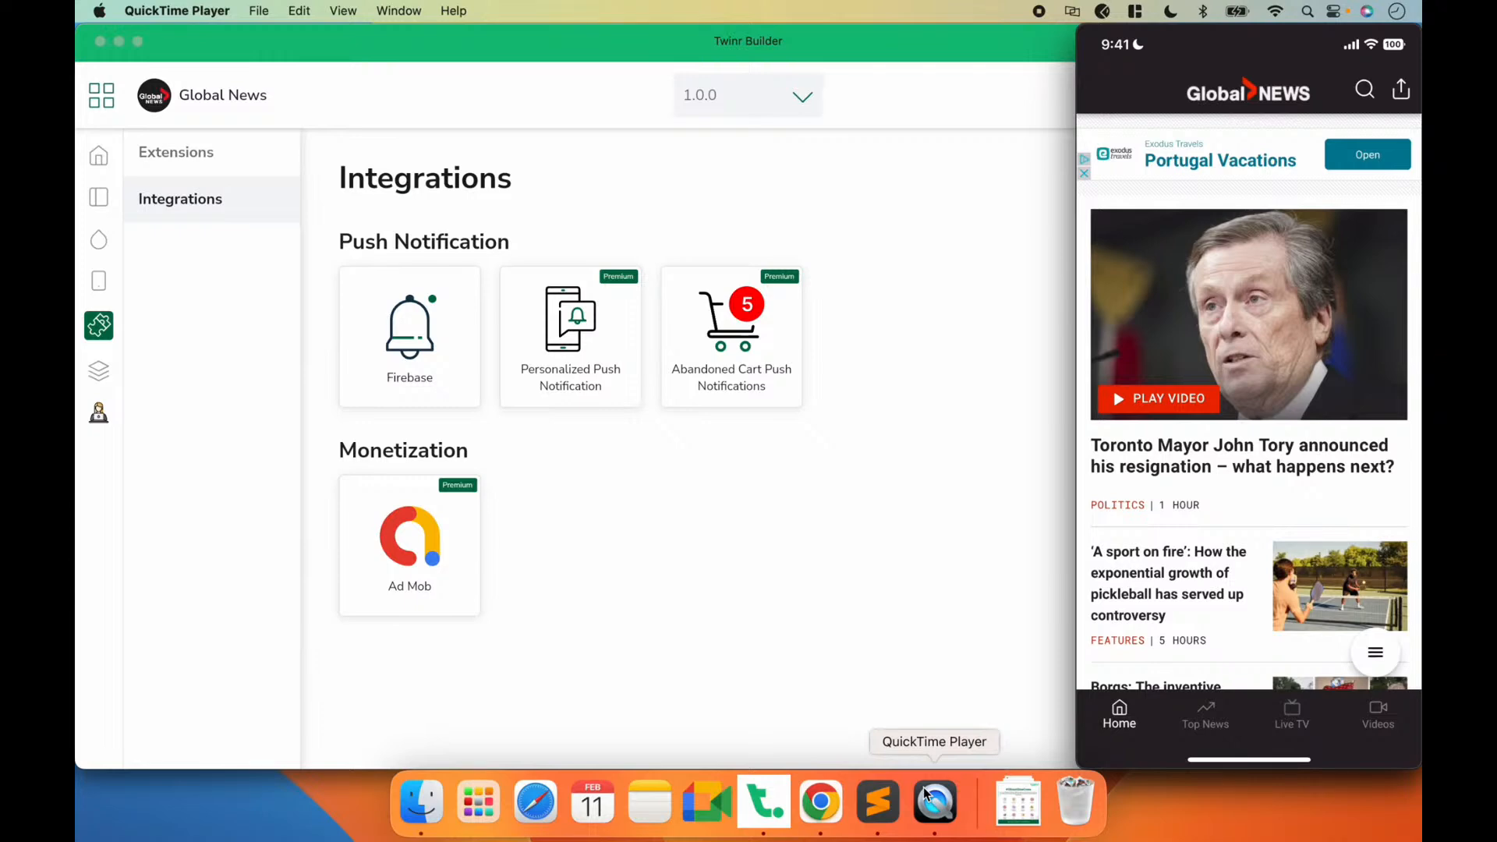
{"action": "left_click", "coordinate": [747, 563]}
{"action": "left_click", "coordinate": [101, 373]}
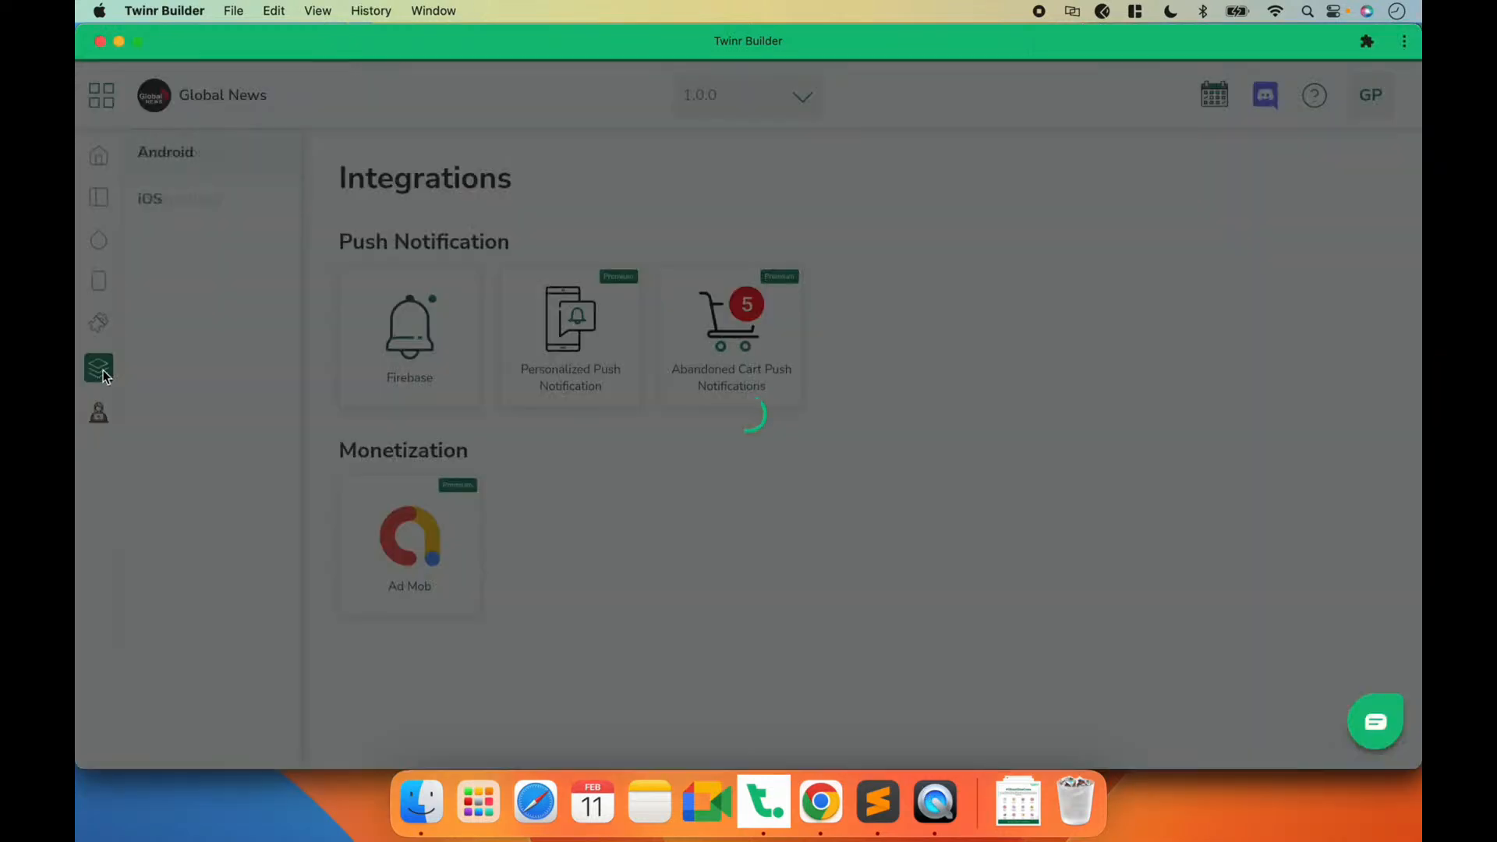